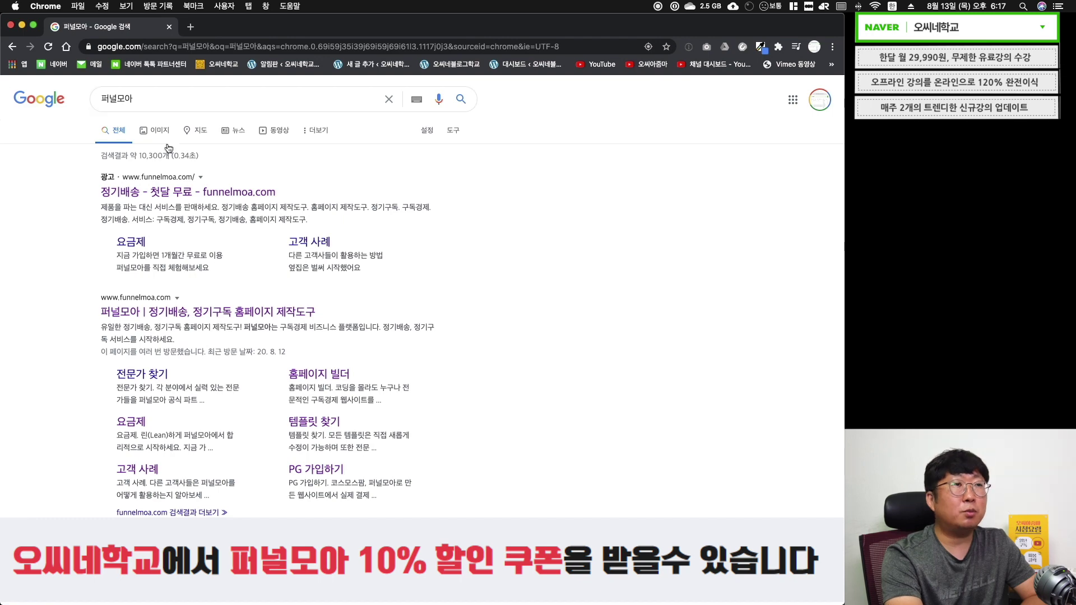
- Open the funnelmoa website from the Google results and log in with the prefilled account
{"action": "left_click", "coordinate": [151, 314]}
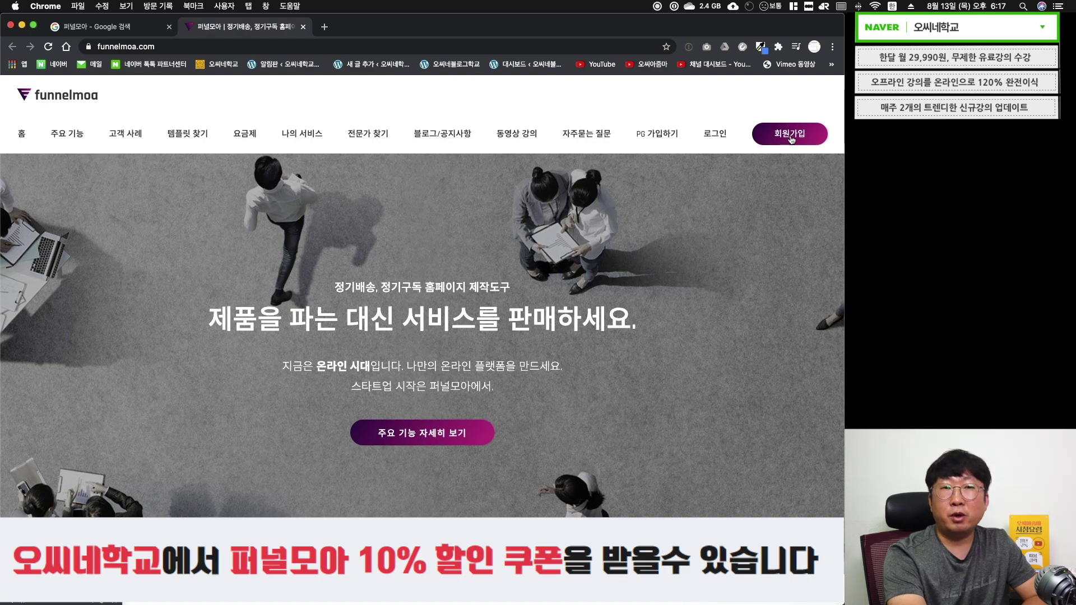
{"action": "left_click", "coordinate": [715, 133]}
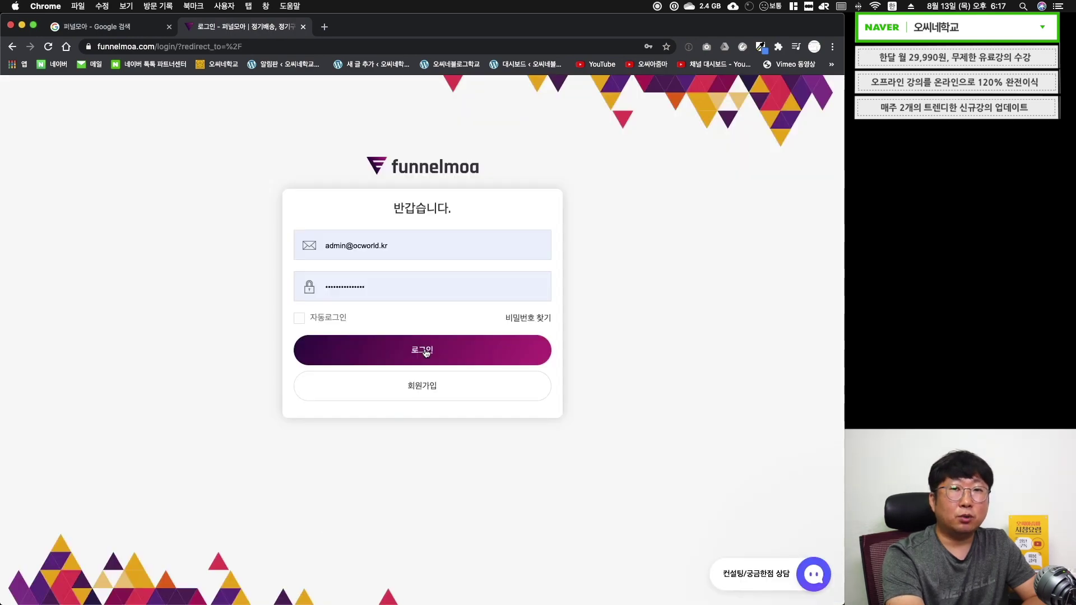
{"action": "left_click", "coordinate": [426, 353]}
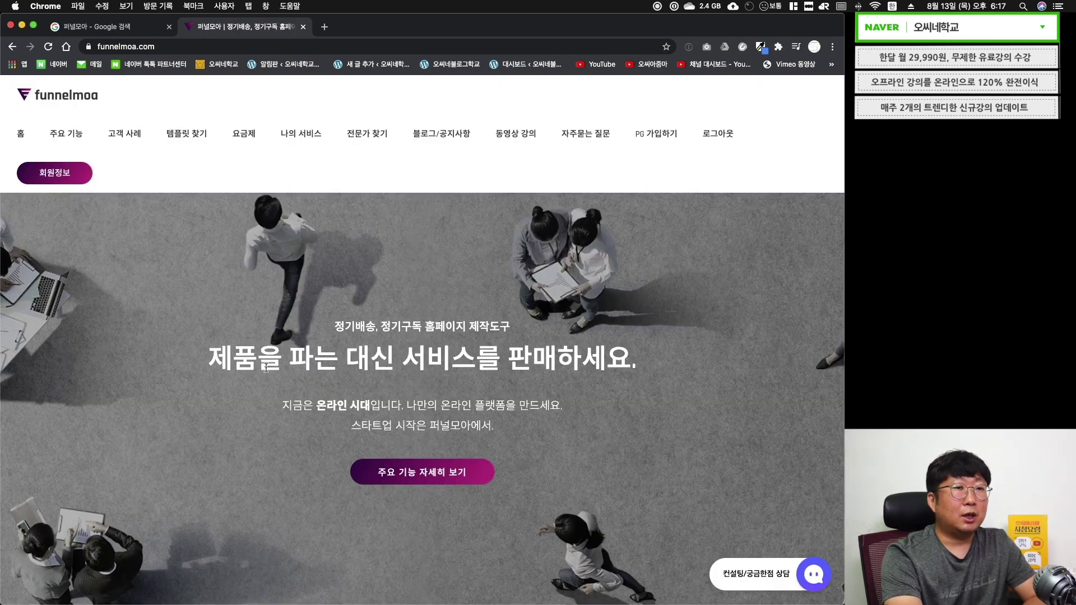
- Start the one-month free application for the STANDARD plan from the pricing page and go to the checkout's coupon code section
{"action": "left_click", "coordinate": [244, 133]}
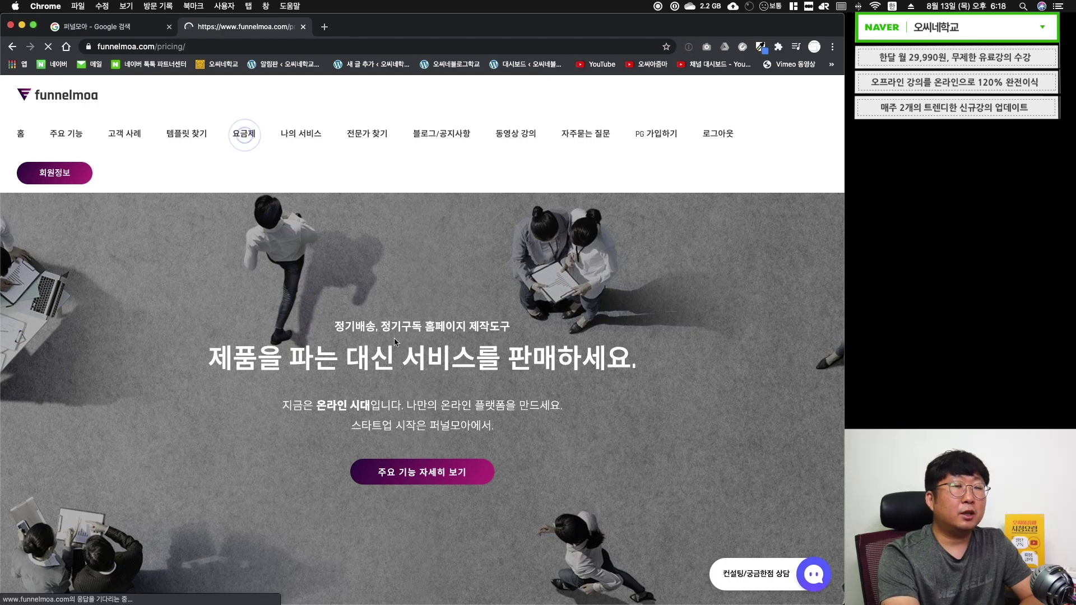
{"action": "scroll", "coordinate": [392, 348], "scroll_direction": "down", "scroll_amount": 4}
{"action": "scroll", "coordinate": [393, 347], "scroll_direction": "down", "scroll_amount": 1}
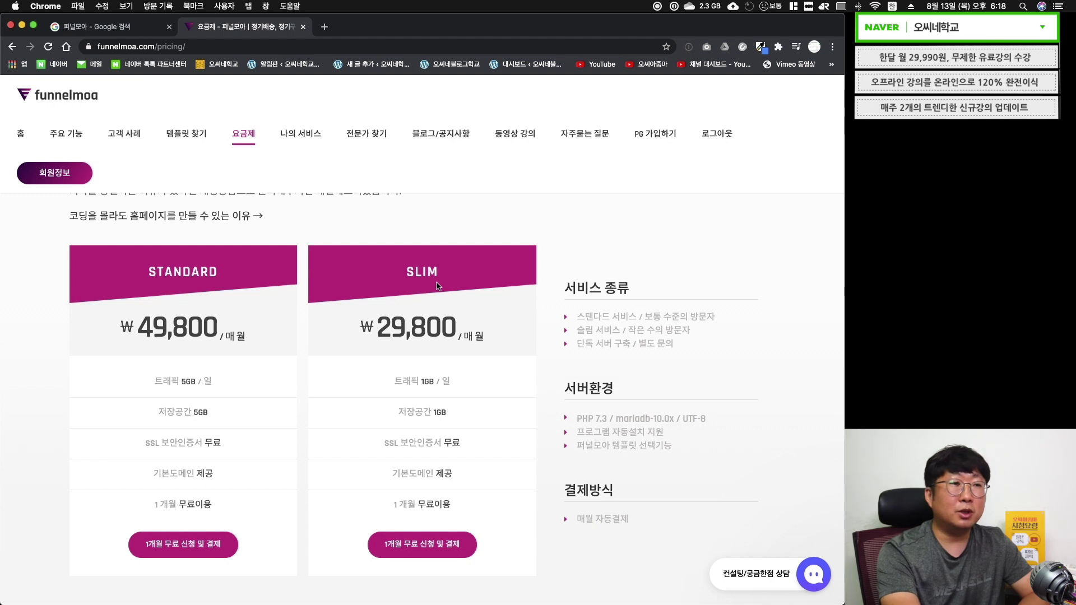
{"action": "left_click", "coordinate": [185, 544]}
{"action": "scroll", "coordinate": [368, 415], "scroll_direction": "down", "scroll_amount": 3}
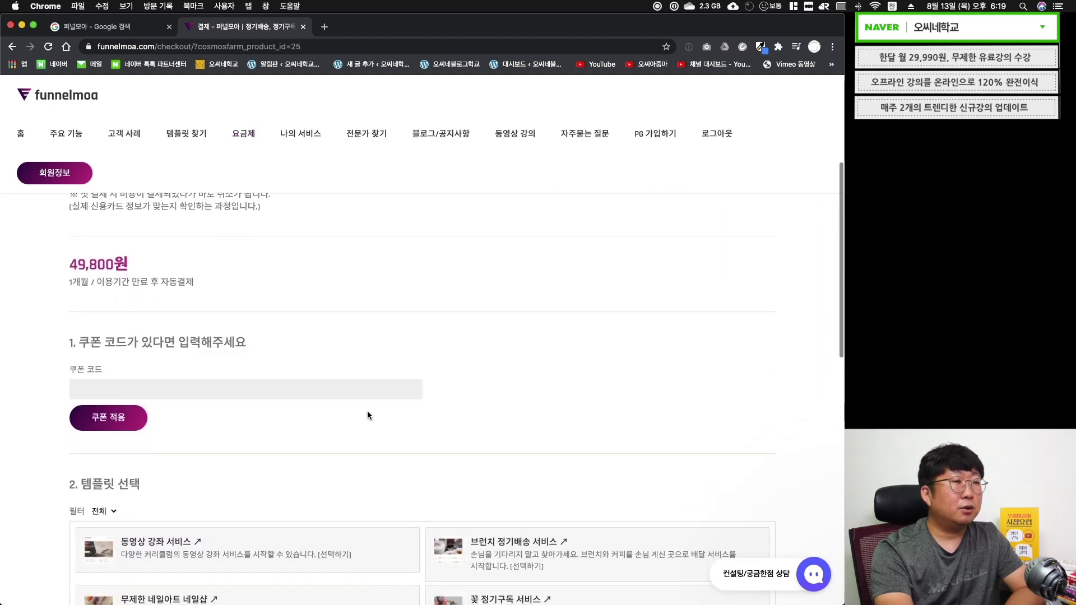
{"action": "scroll", "coordinate": [368, 416], "scroll_direction": "down", "scroll_amount": 2}
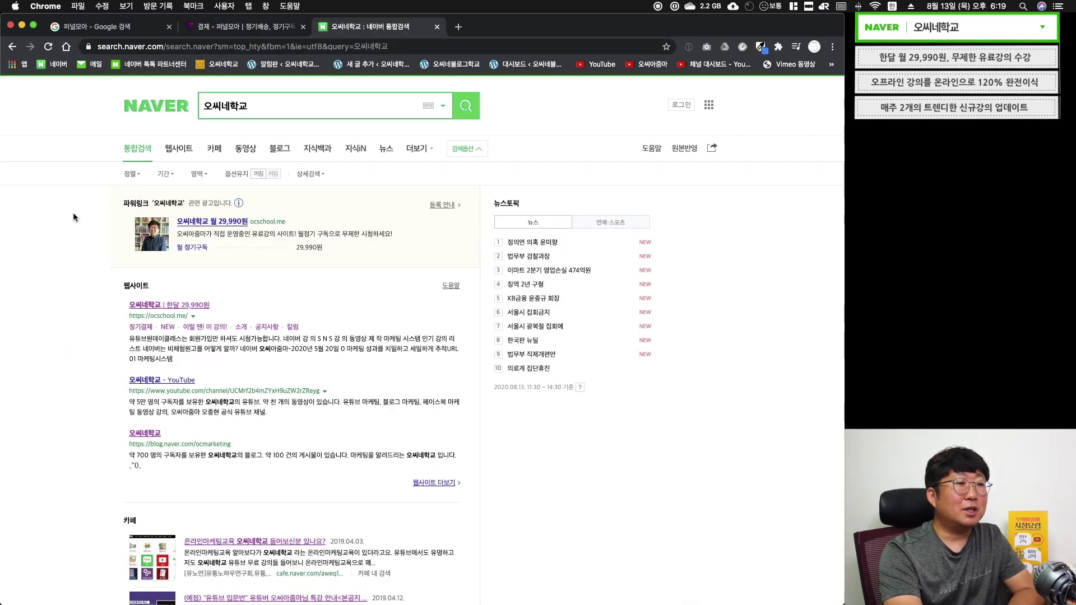
- Open the 오씨네학교 website from the Naver results and find the coupon code on its 퍼널모아 10% discount event page
{"action": "left_click", "coordinate": [174, 313]}
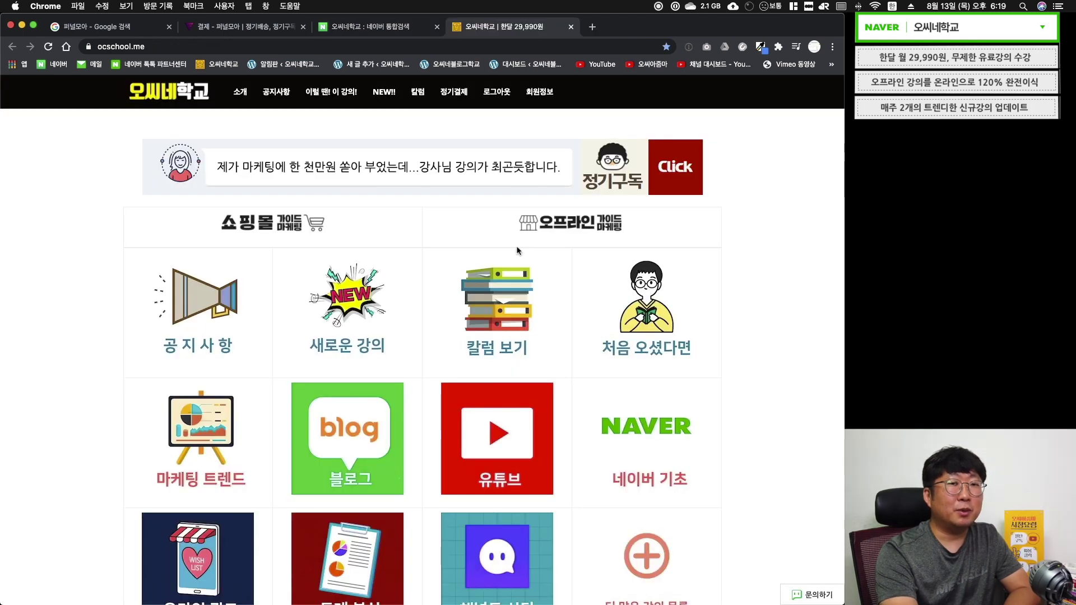
{"action": "scroll", "coordinate": [538, 255], "scroll_direction": "down", "scroll_amount": 15}
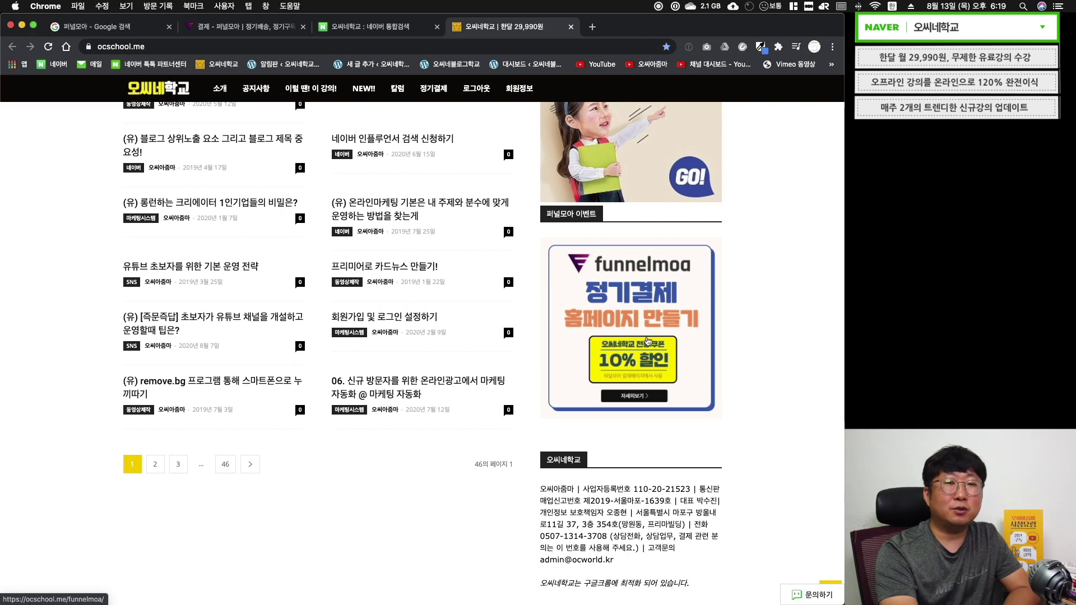
{"action": "left_click", "coordinate": [632, 348]}
{"action": "scroll", "coordinate": [342, 413], "scroll_direction": "down", "scroll_amount": 20}
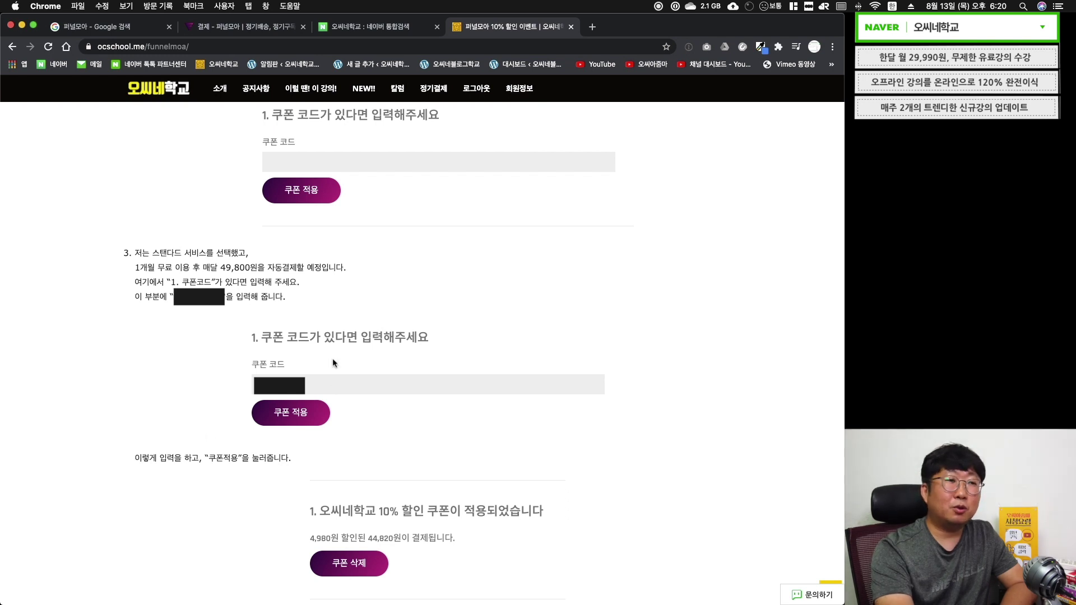
- Apply the 오씨네학교 10% discount coupon to the funnelmoa checkout and check the discounted amount
{"action": "key", "text": "super+2"}
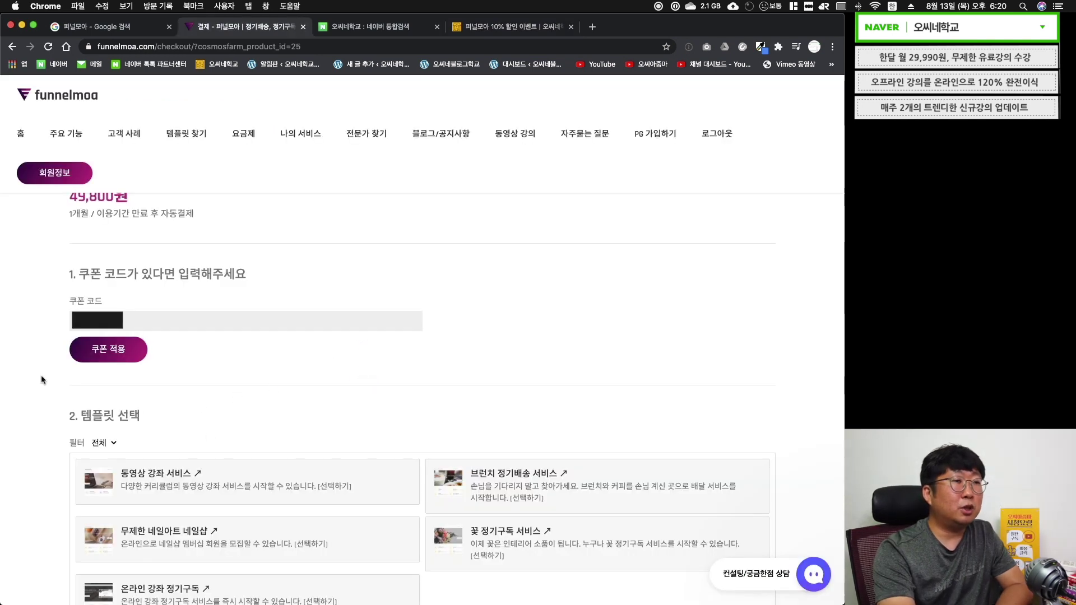
{"action": "left_click", "coordinate": [118, 361]}
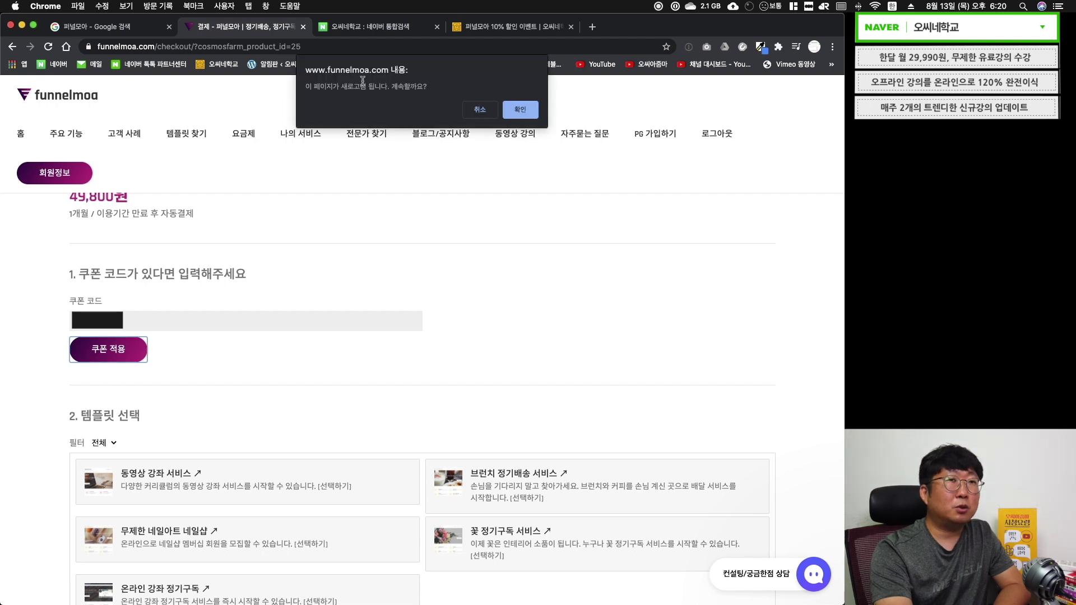
{"action": "left_click", "coordinate": [521, 110]}
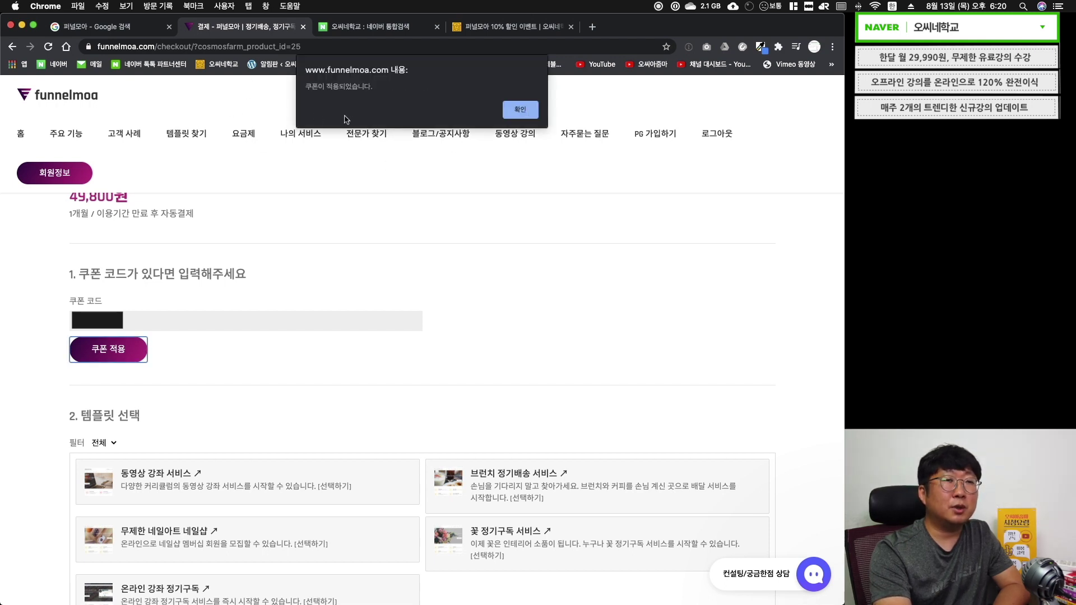
{"action": "left_click", "coordinate": [520, 110]}
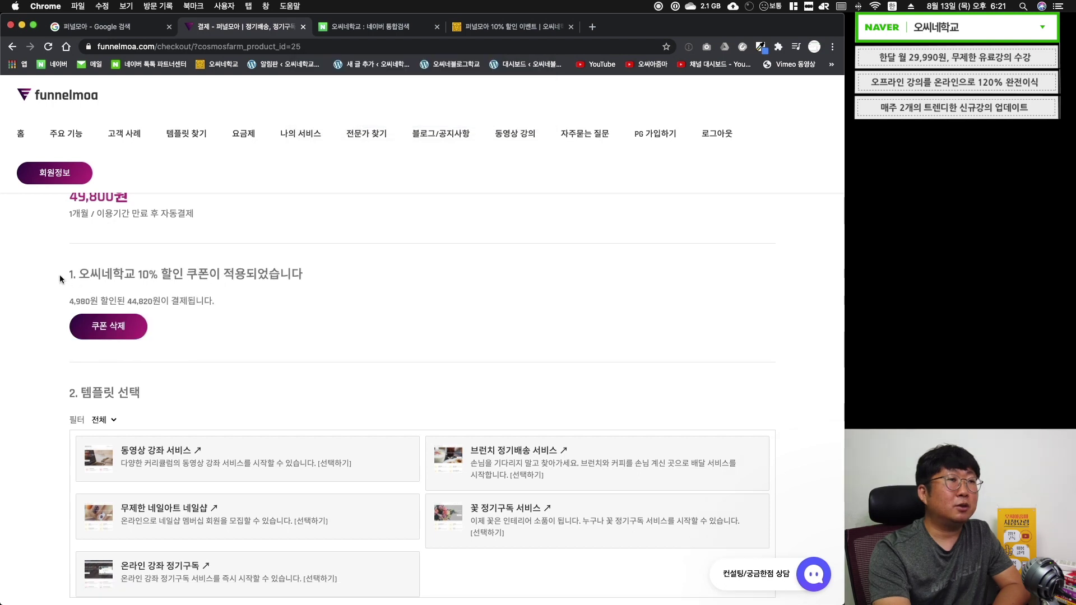
{"action": "left_click_drag", "start_coordinate": [81, 275], "coordinate": [313, 277]}
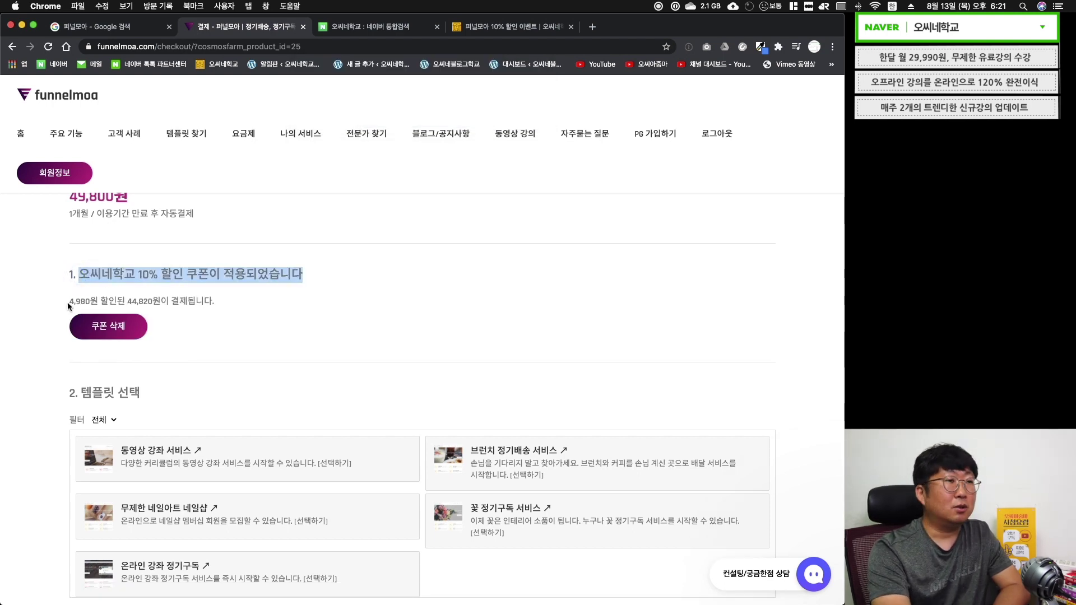
{"action": "left_click_drag", "start_coordinate": [67, 301], "coordinate": [89, 301]}
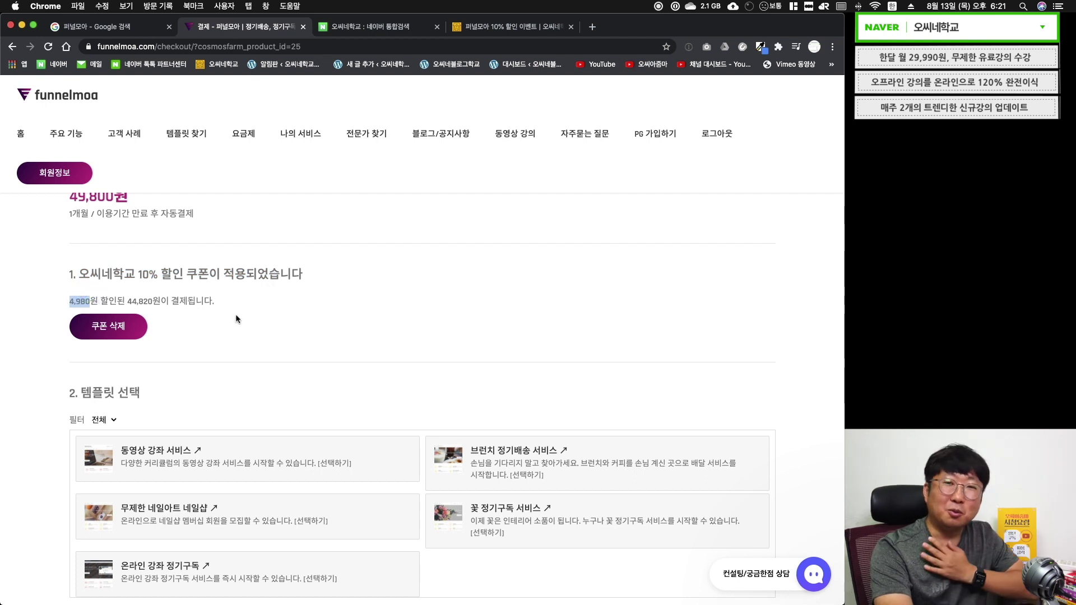
- Preview the demo site of the 온라인 강좌 정기구독 template and return to the checkout's template selection
{"action": "scroll", "coordinate": [343, 319], "scroll_direction": "down", "scroll_amount": 3}
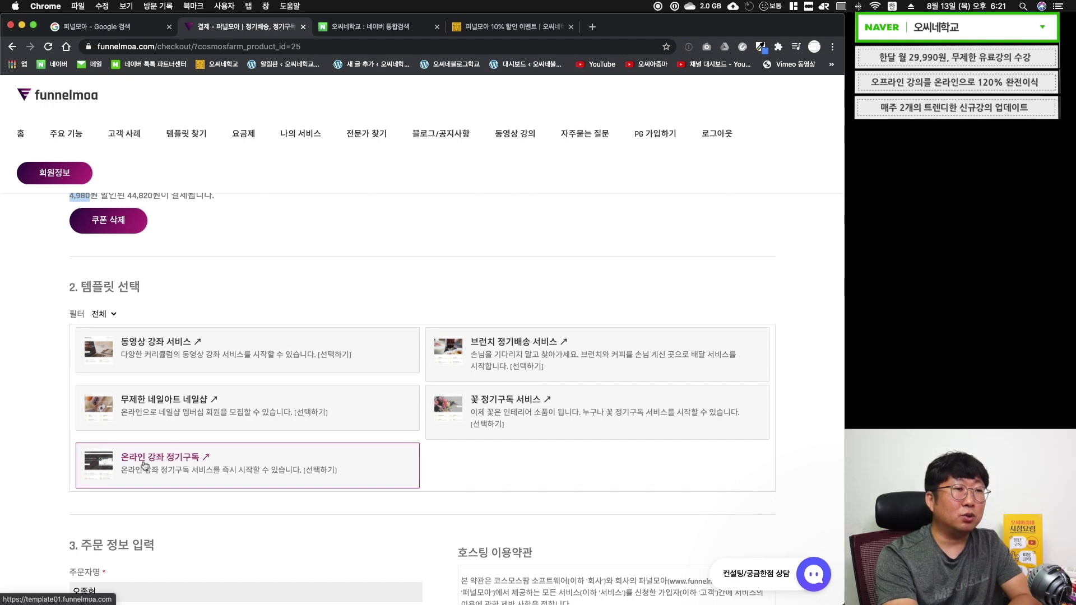
{"action": "left_click", "coordinate": [161, 465]}
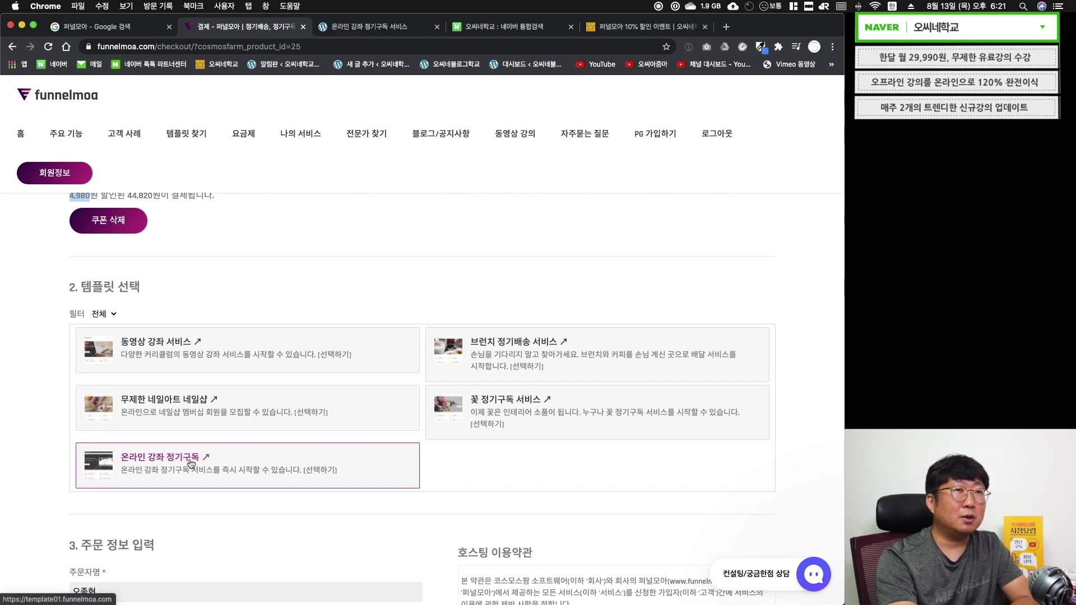
{"action": "key", "text": "ctrl+Tab"}
{"action": "scroll", "coordinate": [364, 384], "scroll_direction": "up", "scroll_amount": 5}
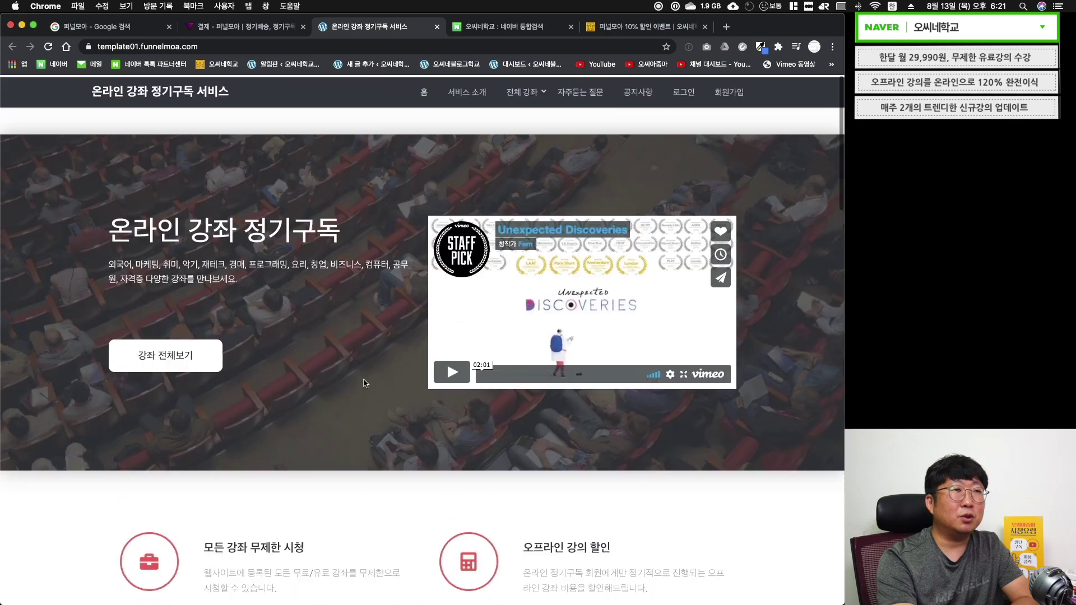
{"action": "scroll", "coordinate": [363, 383], "scroll_direction": "down", "scroll_amount": 20}
{"action": "scroll", "coordinate": [363, 383], "scroll_direction": "up", "scroll_amount": 15}
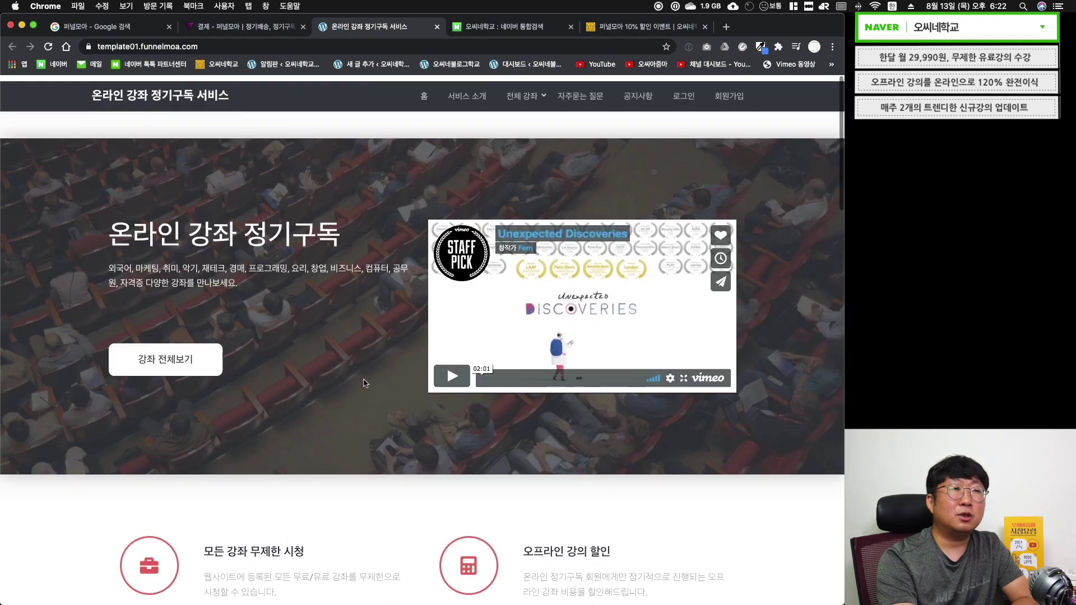
{"action": "key", "text": "ctrl+shift+Tab"}
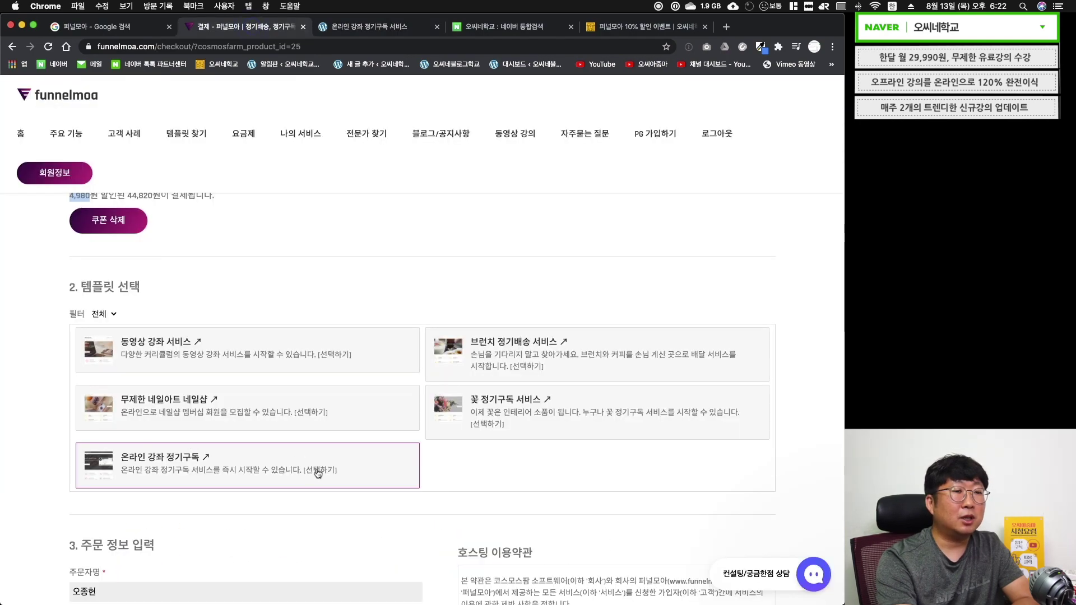
- Enter ocschool as the hosting ID, accept the purchase and hosting terms, and complete the order with the free month
{"action": "scroll", "coordinate": [283, 514], "scroll_direction": "down", "scroll_amount": 5}
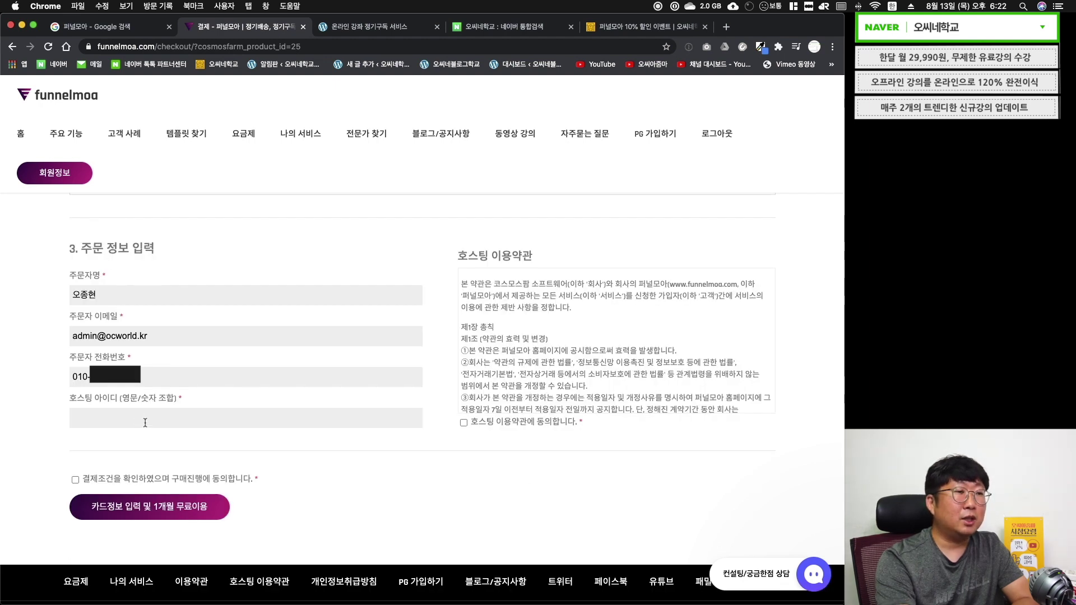
{"action": "type", "text": "ocschool"}
{"action": "left_click", "coordinate": [76, 470]}
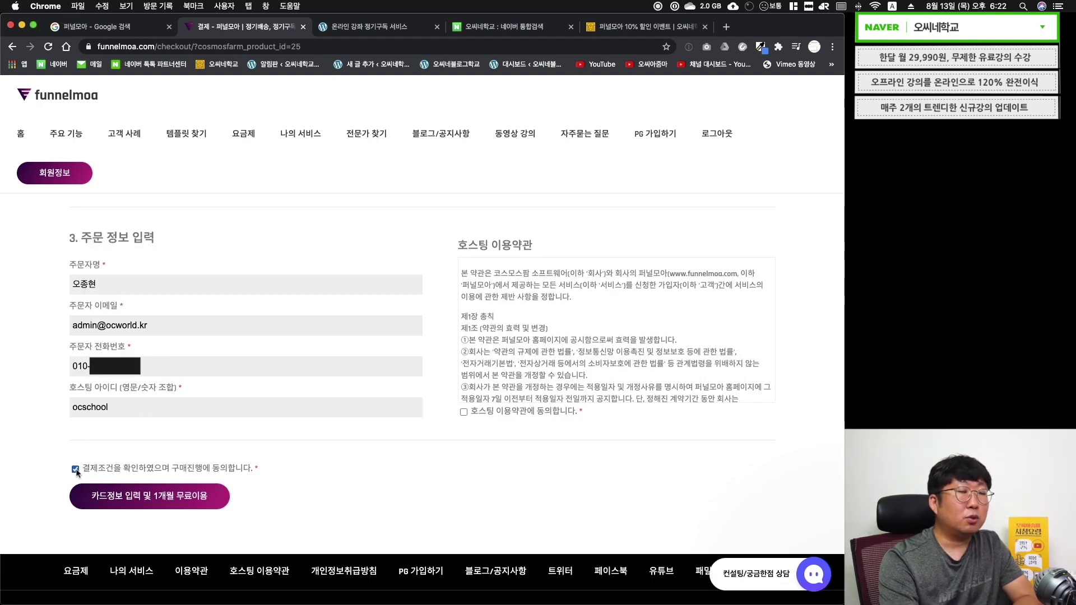
{"action": "left_click", "coordinate": [463, 412]}
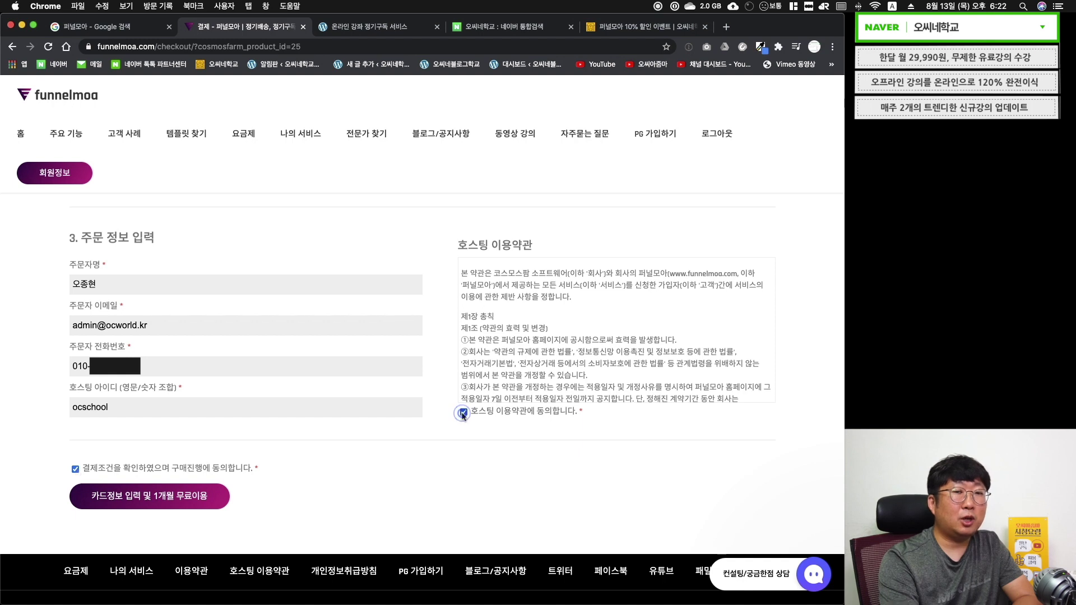
{"action": "left_click", "coordinate": [202, 504]}
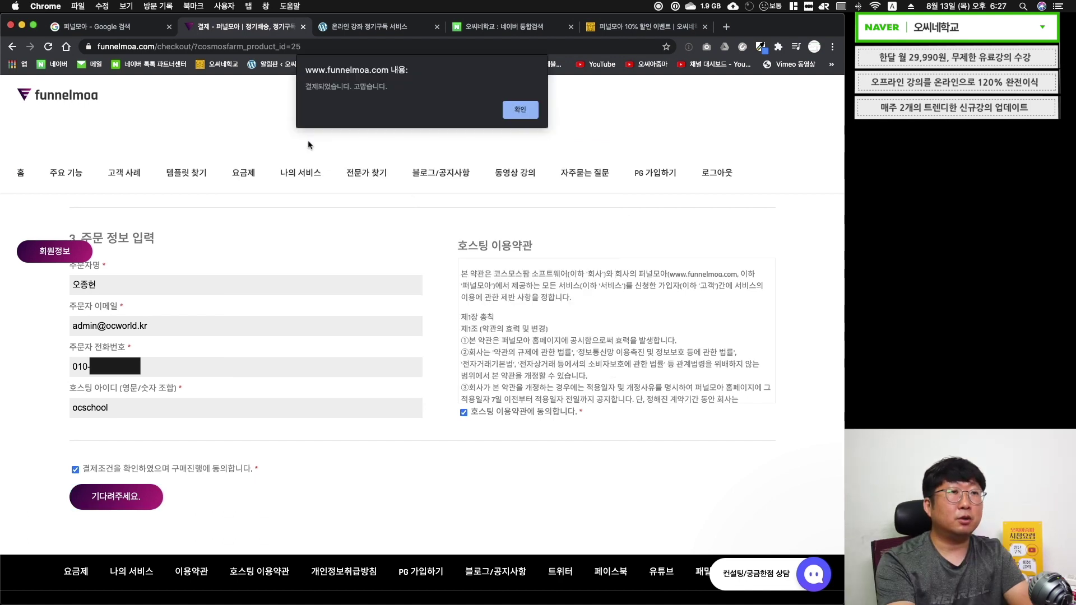
{"action": "left_click", "coordinate": [521, 110]}
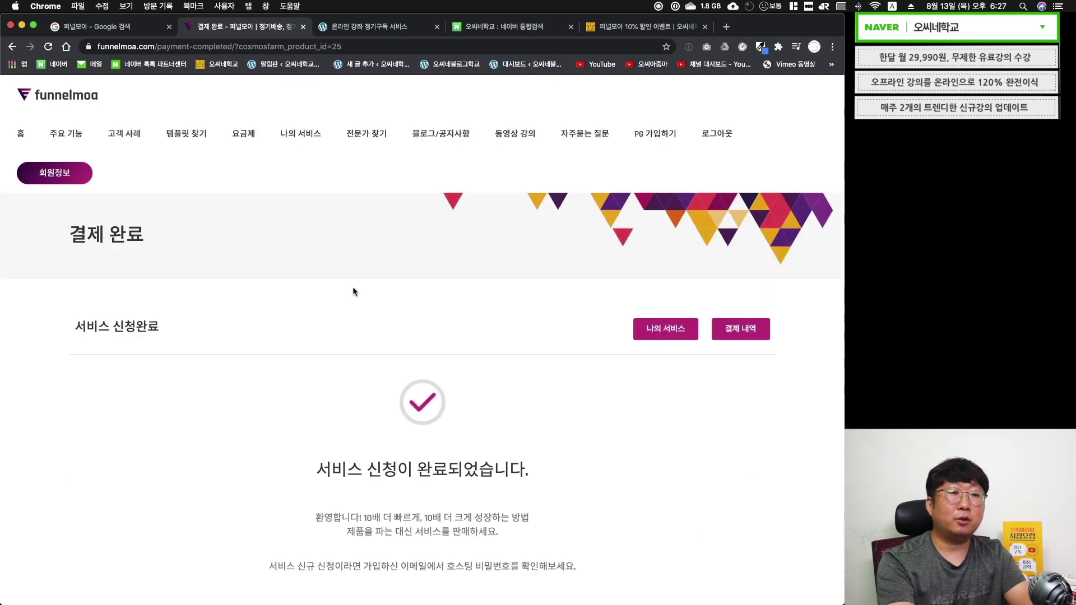
- Review the hosting ID and password entries in the ocschool hosting information email
{"action": "key", "text": "super+Tab"}
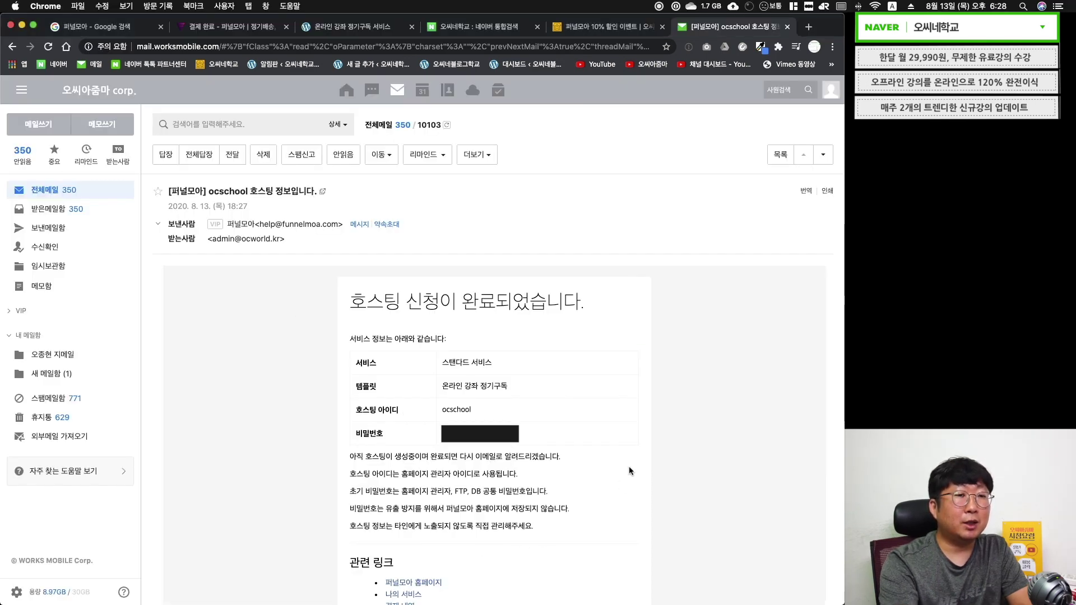
{"action": "left_click_drag", "start_coordinate": [356, 434], "coordinate": [383, 437]}
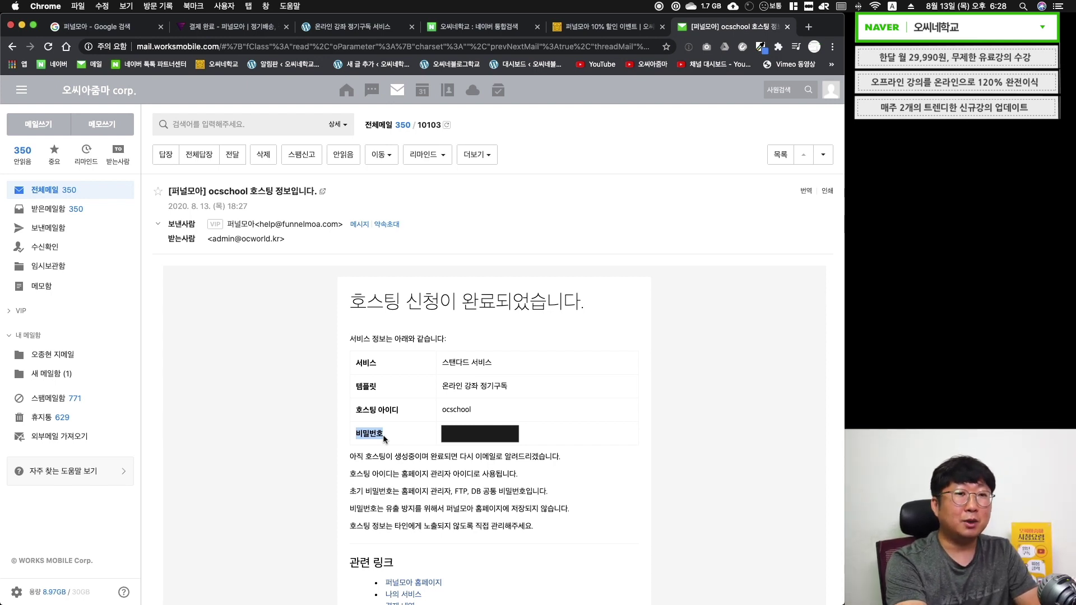
{"action": "left_click_drag", "start_coordinate": [357, 411], "coordinate": [398, 411]}
{"action": "left_click", "coordinate": [447, 412]}
{"action": "double_click", "coordinate": [457, 410]}
- View the ocschool service details on the 나의 서비스 page and read the email about the hosting's creation
{"action": "key", "text": "super+2"}
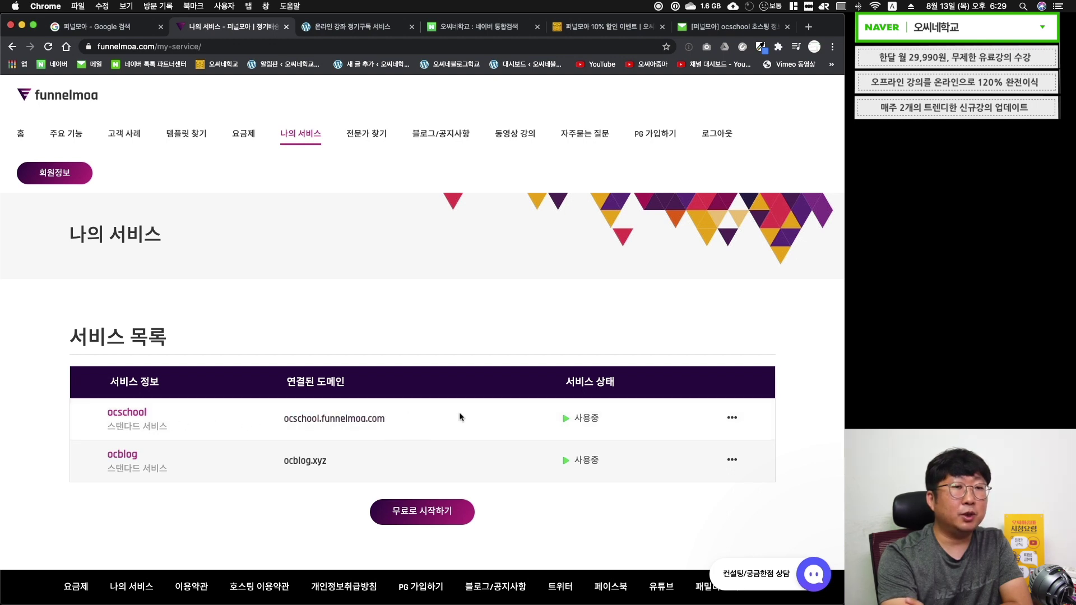
{"action": "left_click", "coordinate": [129, 414]}
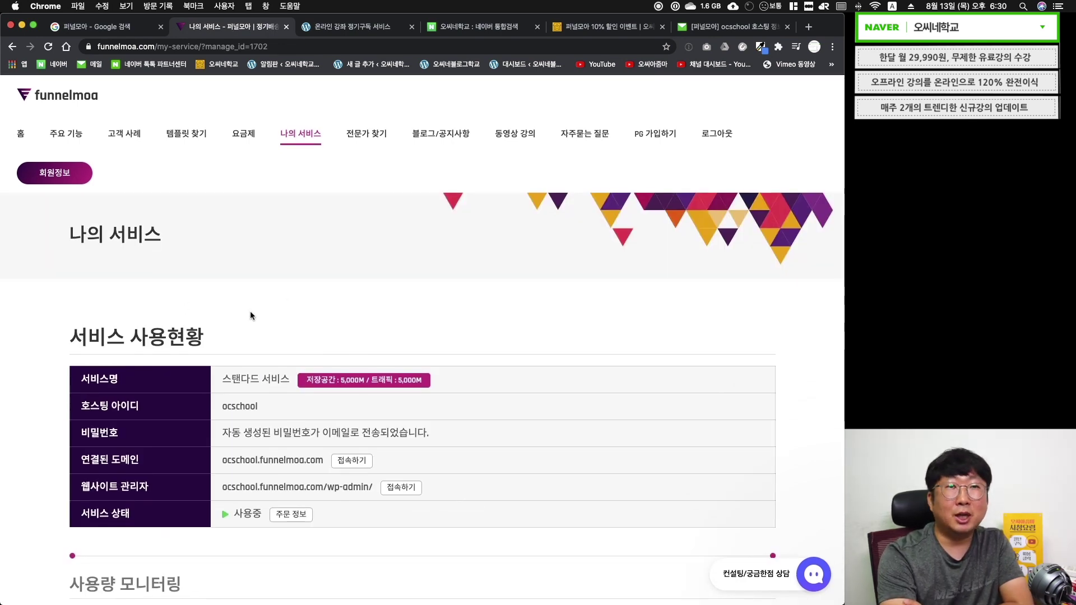
{"action": "key", "text": "super+9"}
{"action": "left_click_drag", "start_coordinate": [349, 302], "coordinate": [540, 302]}
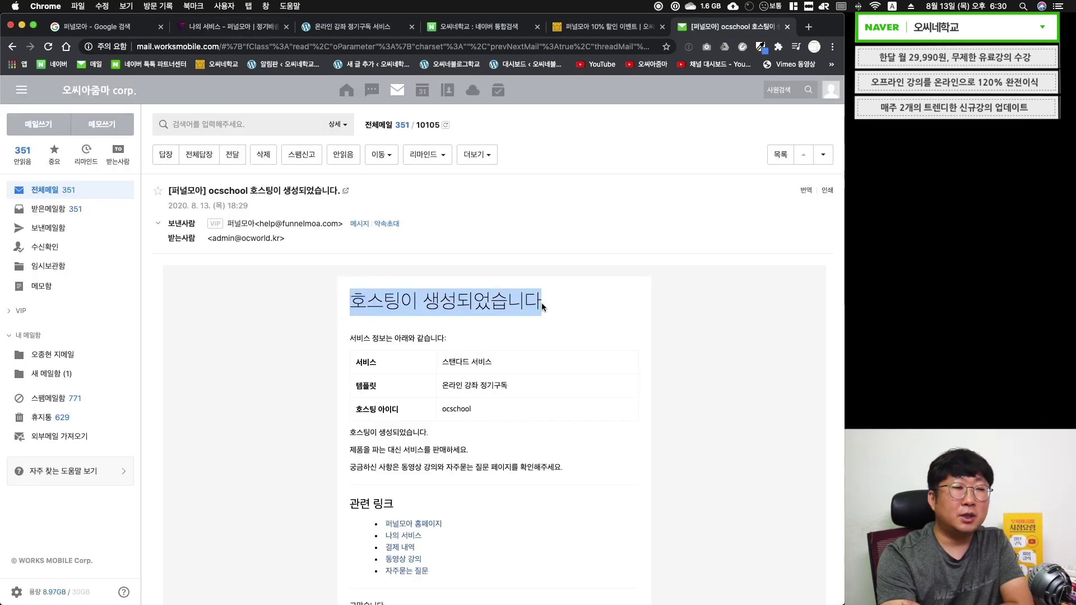
{"action": "left_click_drag", "start_coordinate": [350, 302], "coordinate": [587, 304]}
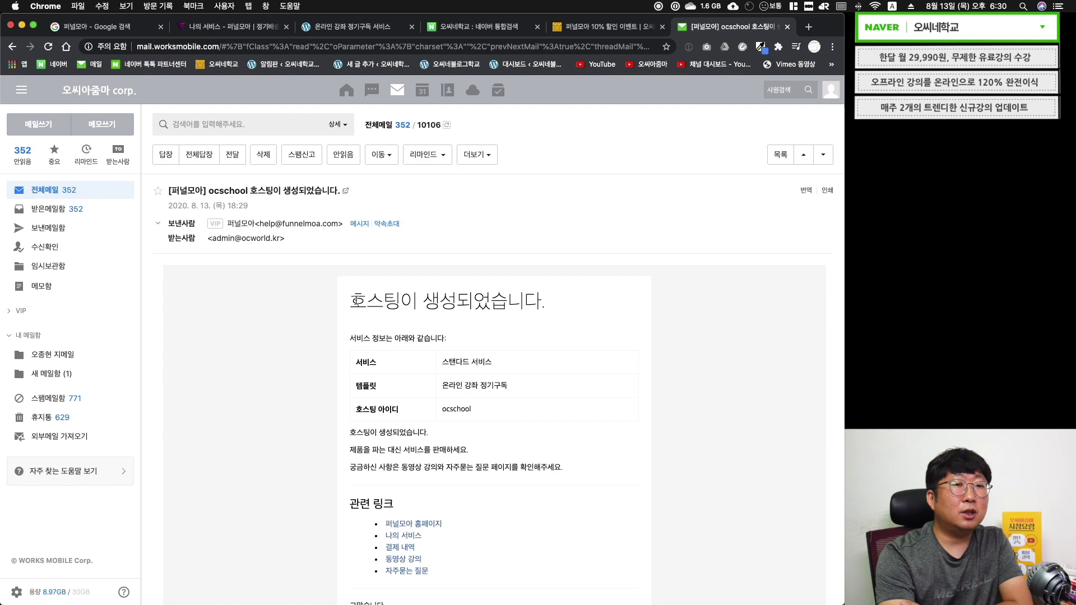
{"action": "left_click_drag", "start_coordinate": [349, 302], "coordinate": [540, 300]}
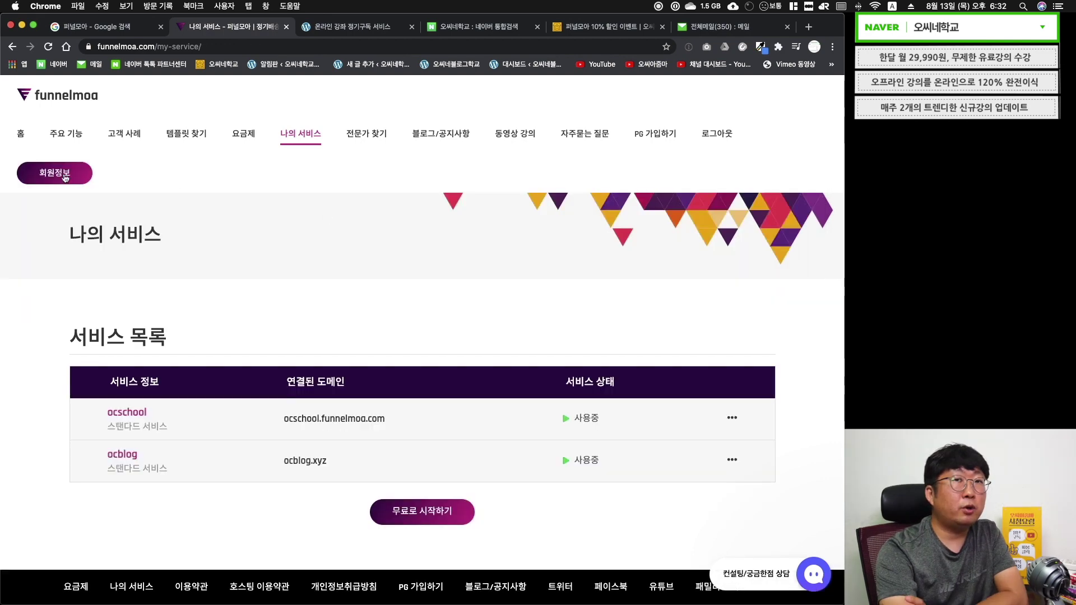
- Open the order history from the funnelmoa member information page to check the Standard service payment
{"action": "left_click", "coordinate": [65, 177]}
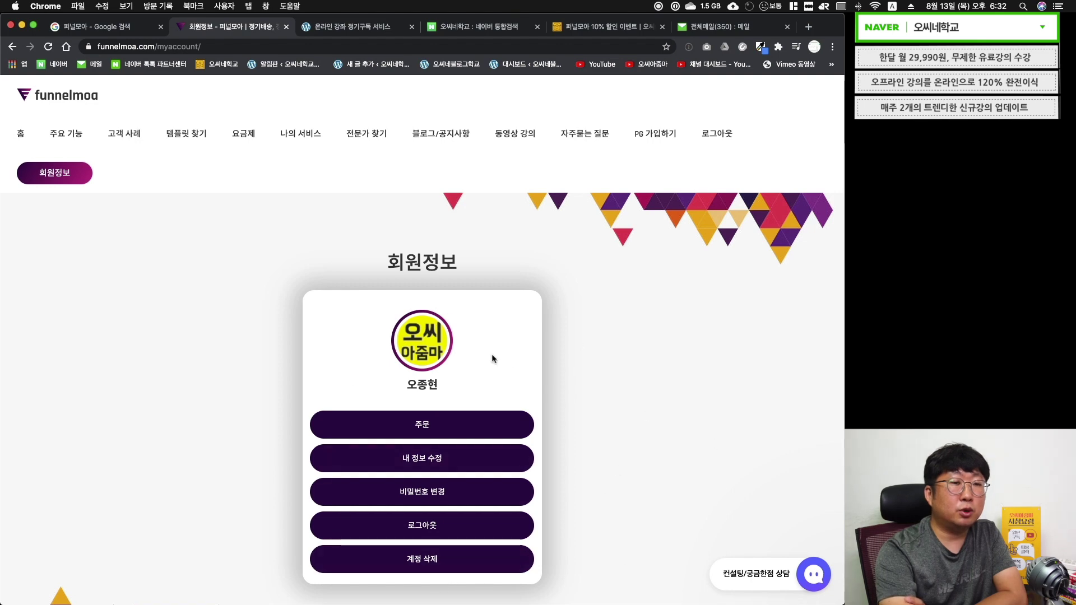
{"action": "left_click", "coordinate": [435, 424]}
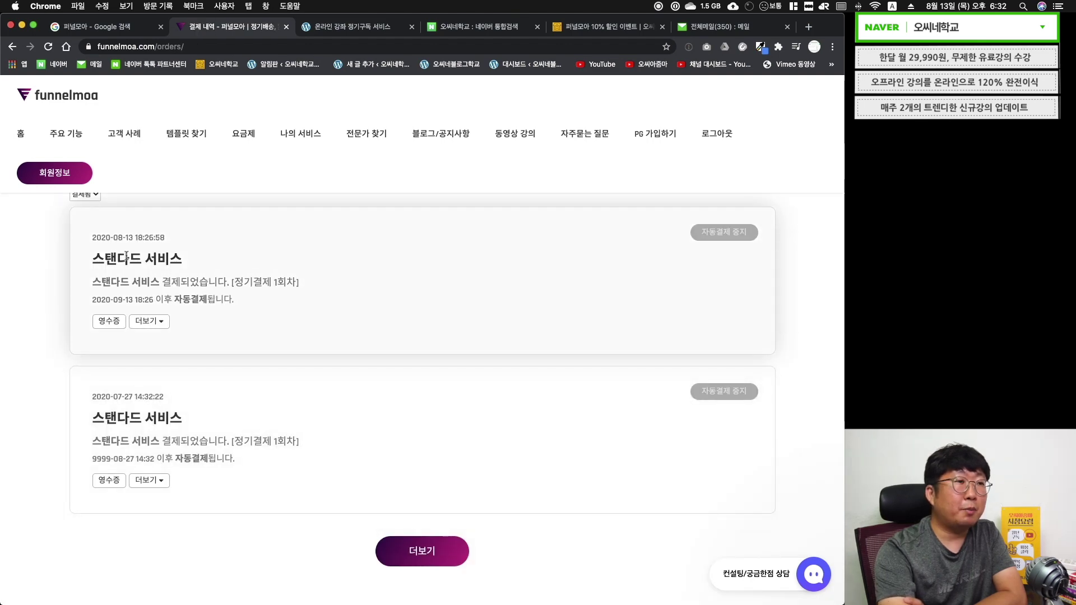
- Check the most recent 스탠다드 서비스 payment entry in the order history
{"action": "left_click_drag", "start_coordinate": [93, 259], "coordinate": [170, 259]}
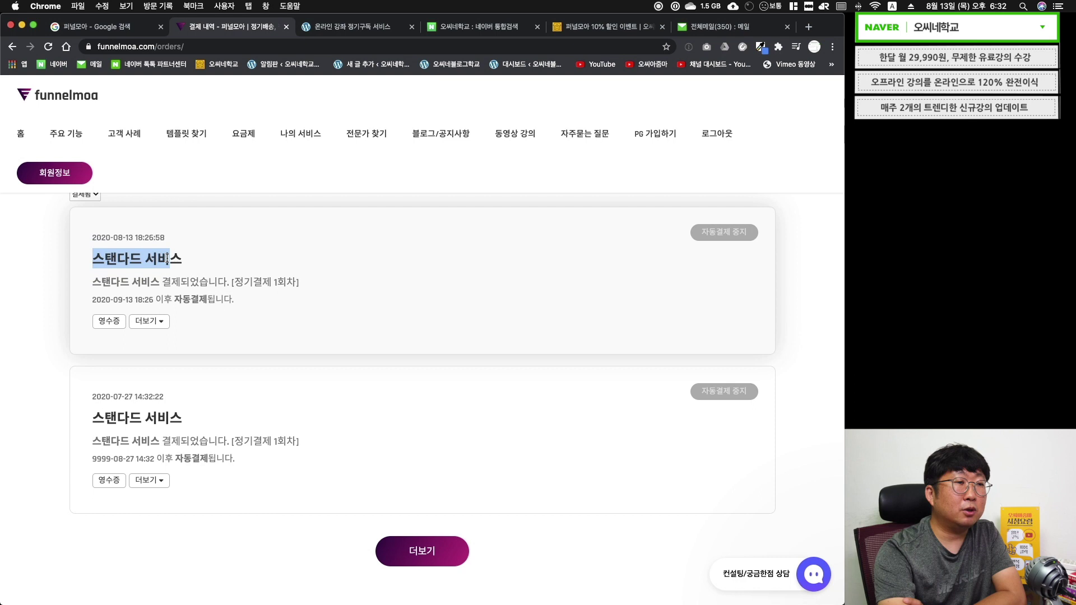
{"action": "left_click", "coordinate": [332, 293]}
{"action": "scroll", "coordinate": [324, 301], "scroll_direction": "up", "scroll_amount": 1}
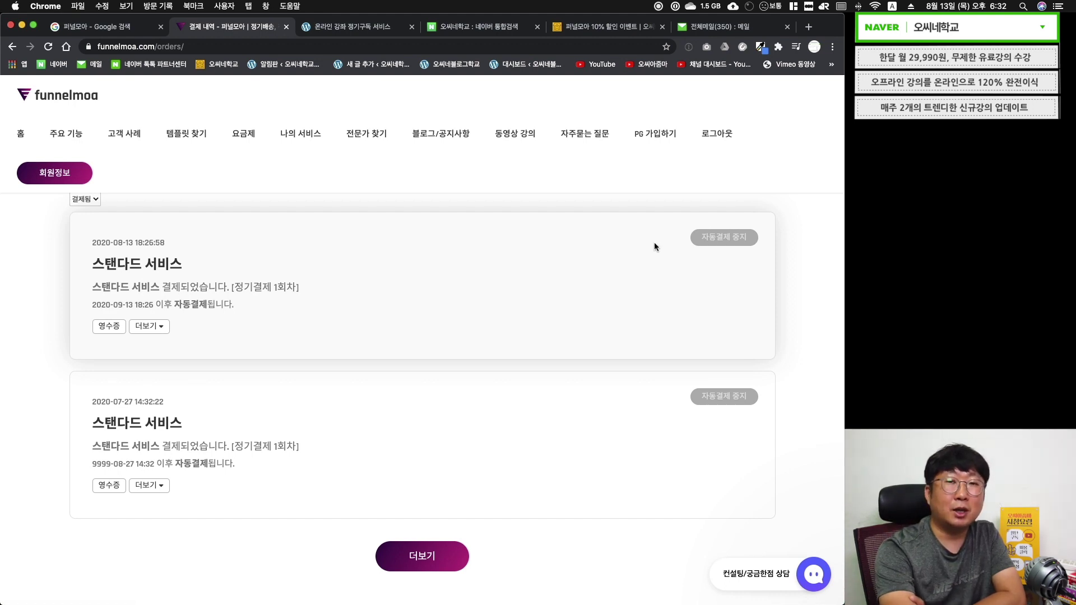
- Open the ocschool service details under 나의 서비스 and visit the website at its connected domain
{"action": "left_click", "coordinate": [300, 135]}
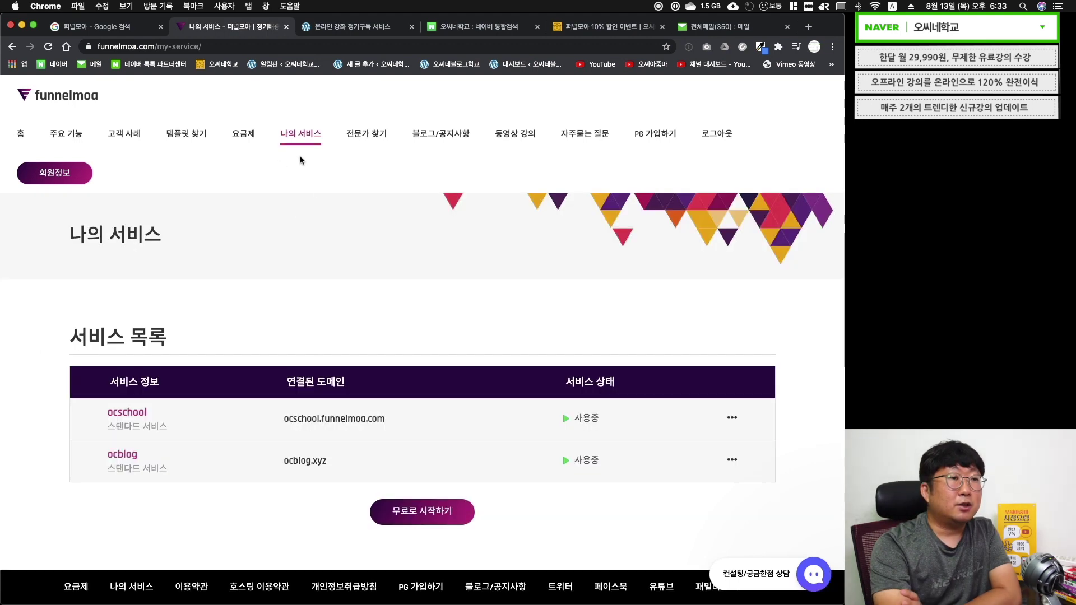
{"action": "left_click", "coordinate": [129, 413]}
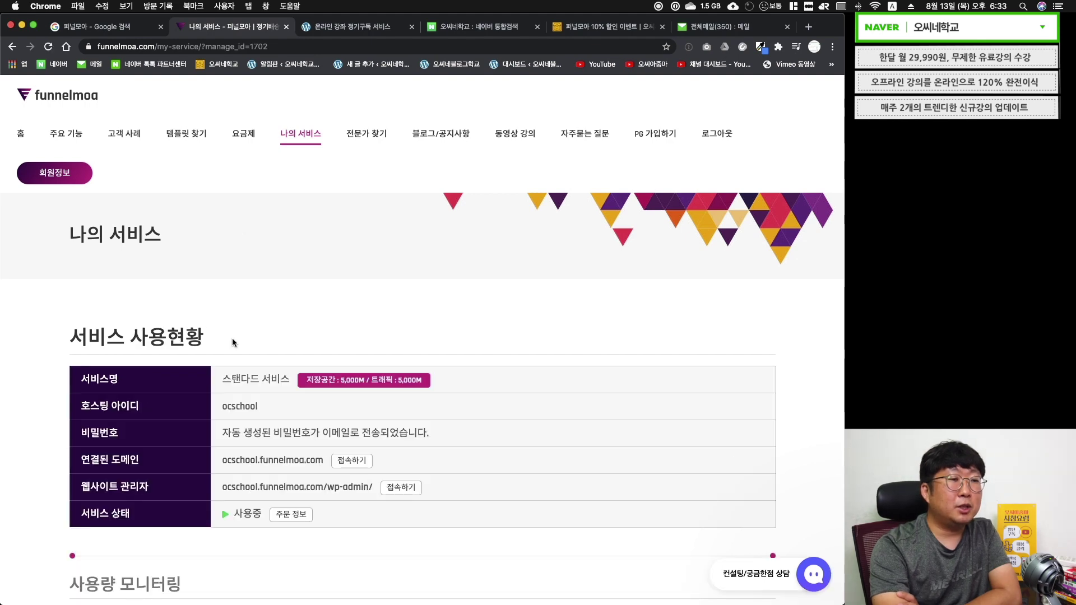
{"action": "left_click", "coordinate": [352, 460]}
- Compare the ocblog.xyz homepage with the new ocschool.funnelmoa.com homepage, and close the ocblog.xyz page
{"action": "scroll", "coordinate": [290, 219], "scroll_direction": "down", "scroll_amount": 10}
{"action": "scroll", "coordinate": [291, 219], "scroll_direction": "up", "scroll_amount": 15}
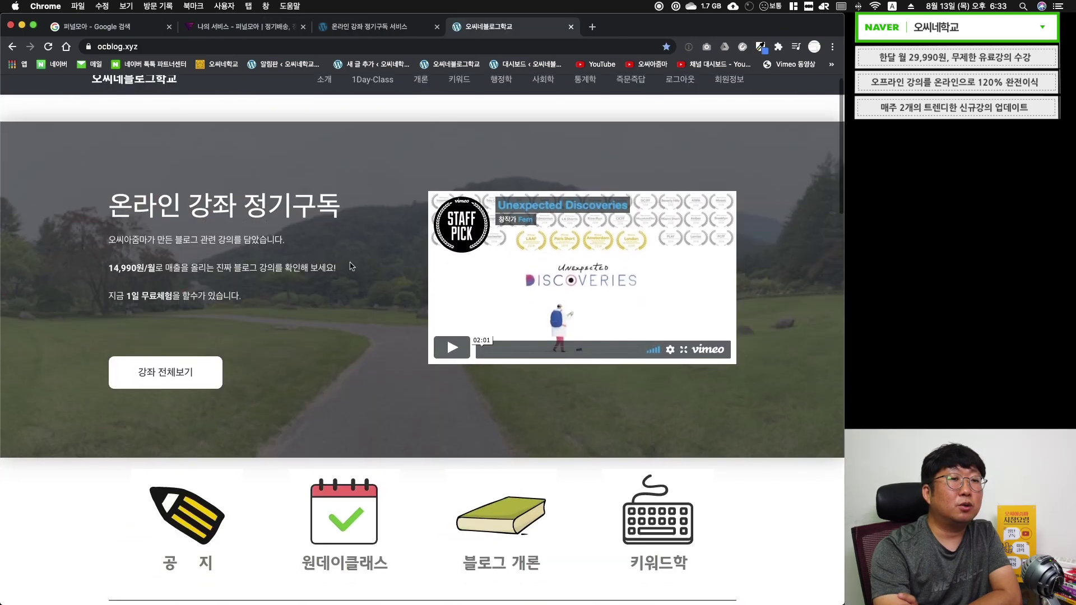
{"action": "scroll", "coordinate": [352, 268], "scroll_direction": "down", "scroll_amount": 8}
{"action": "scroll", "coordinate": [352, 267], "scroll_direction": "up", "scroll_amount": 6}
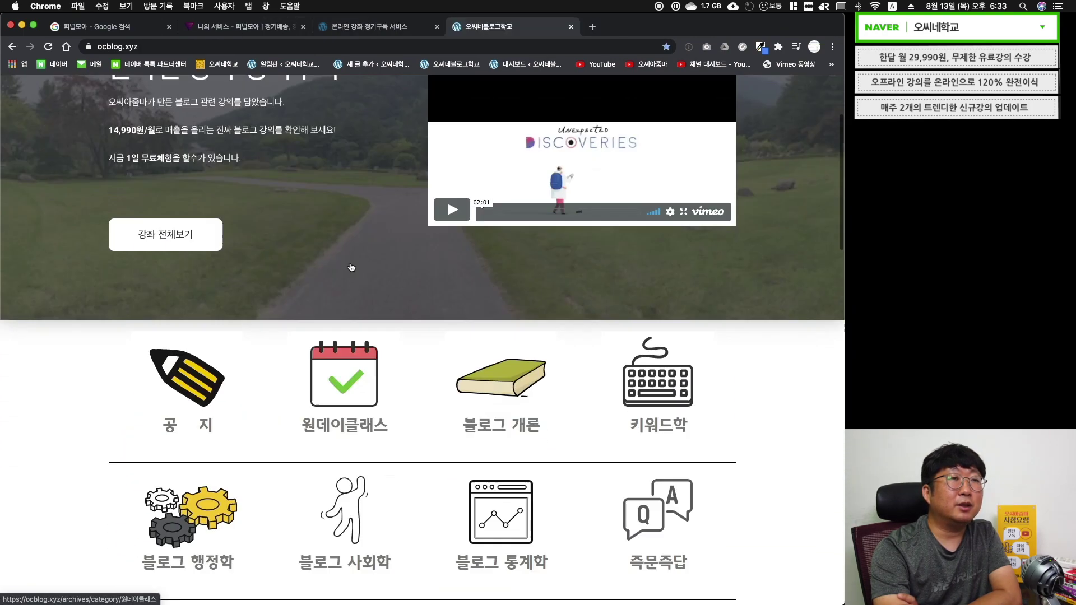
{"action": "scroll", "coordinate": [352, 268], "scroll_direction": "up", "scroll_amount": 4}
{"action": "left_click", "coordinate": [387, 27]}
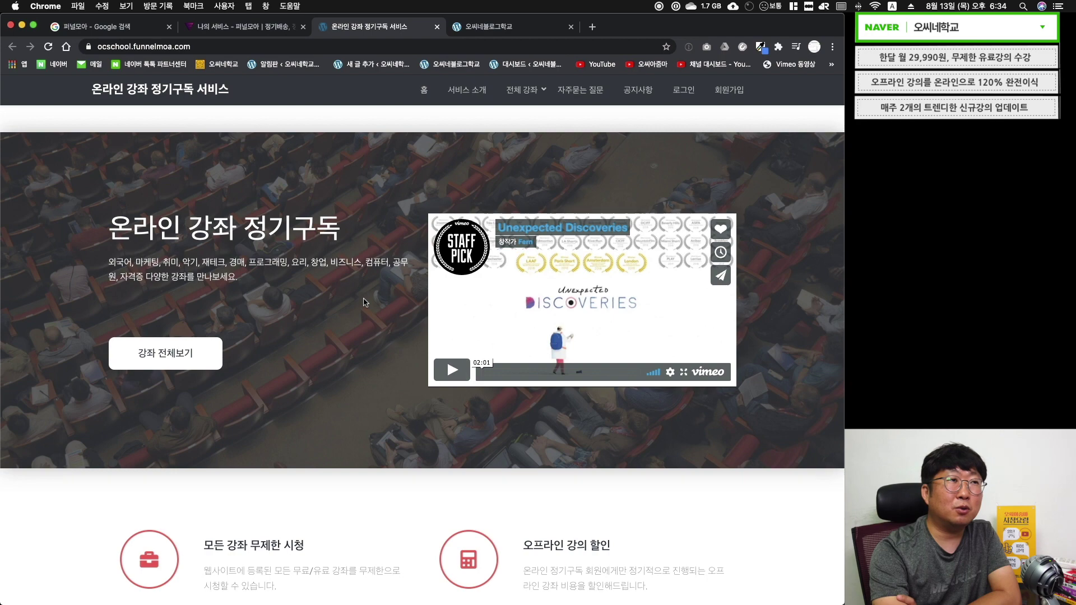
{"action": "left_click", "coordinate": [495, 27]}
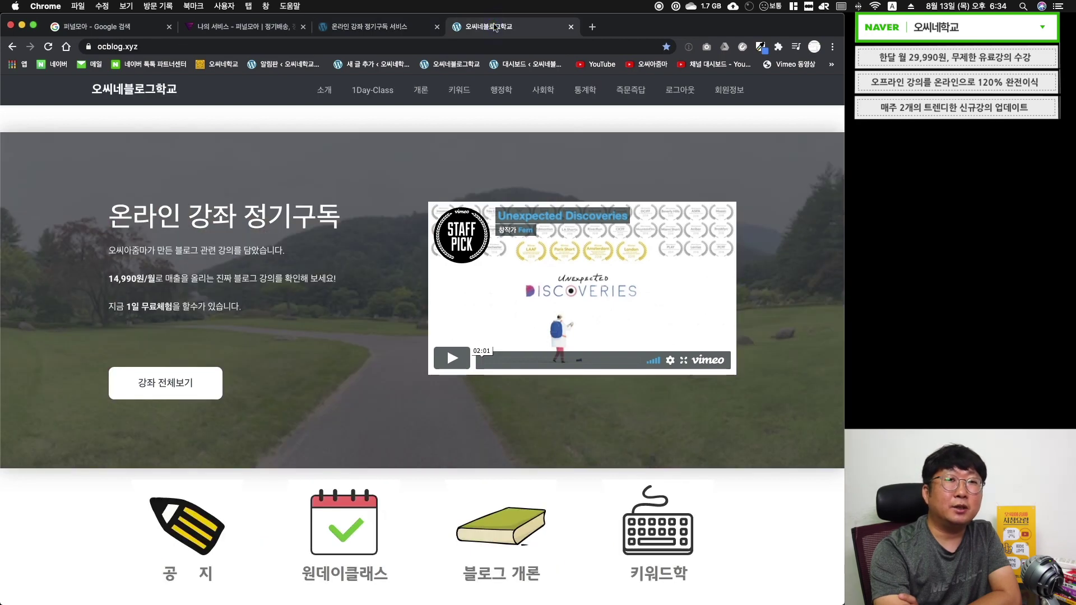
{"action": "left_click", "coordinate": [397, 28]}
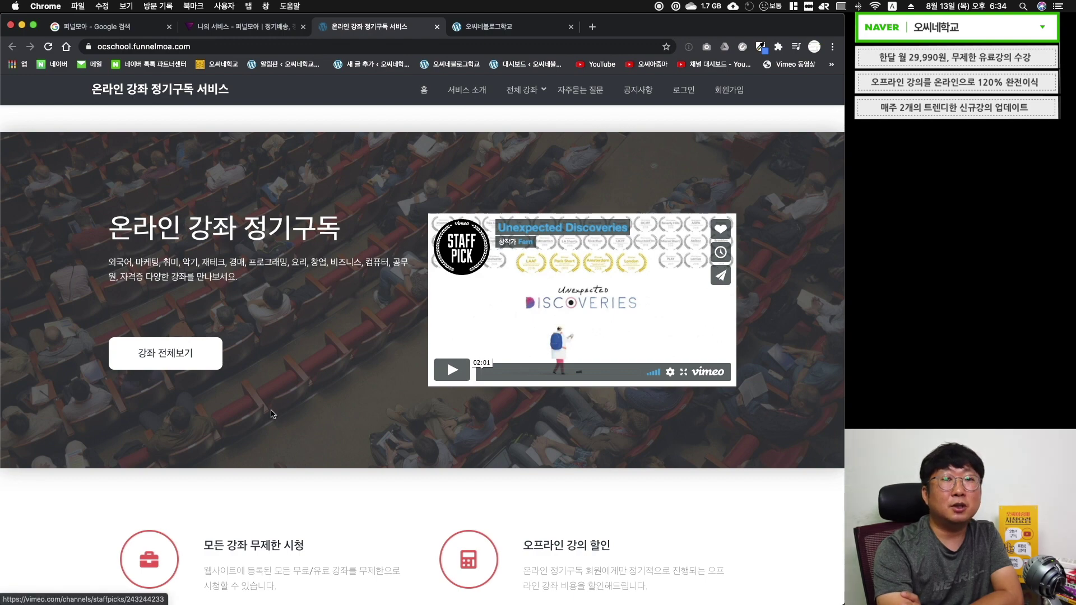
{"action": "left_click", "coordinate": [449, 27]}
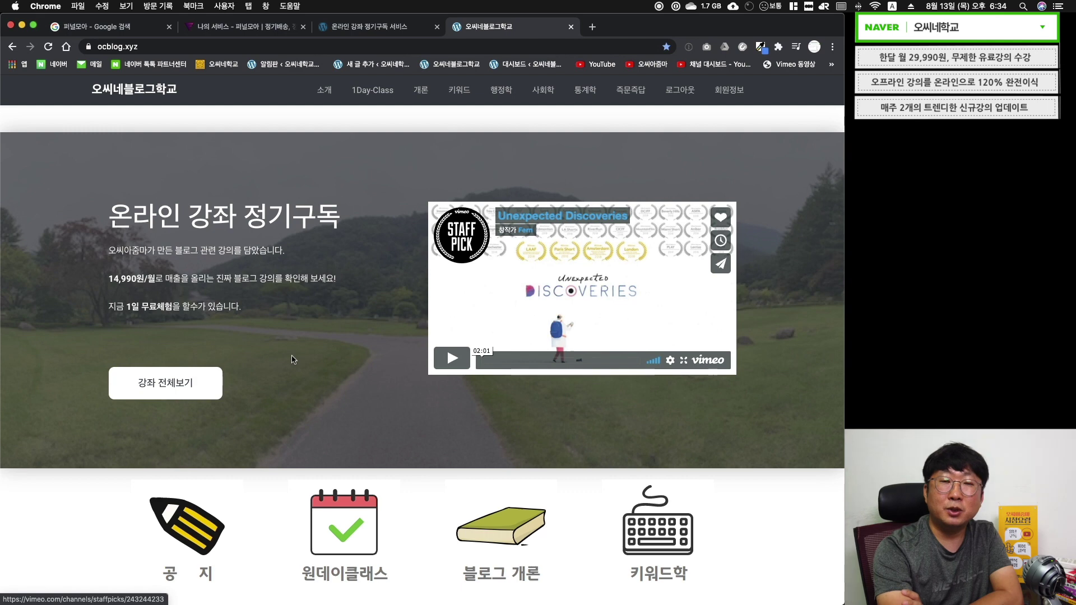
{"action": "key", "text": "super+w"}
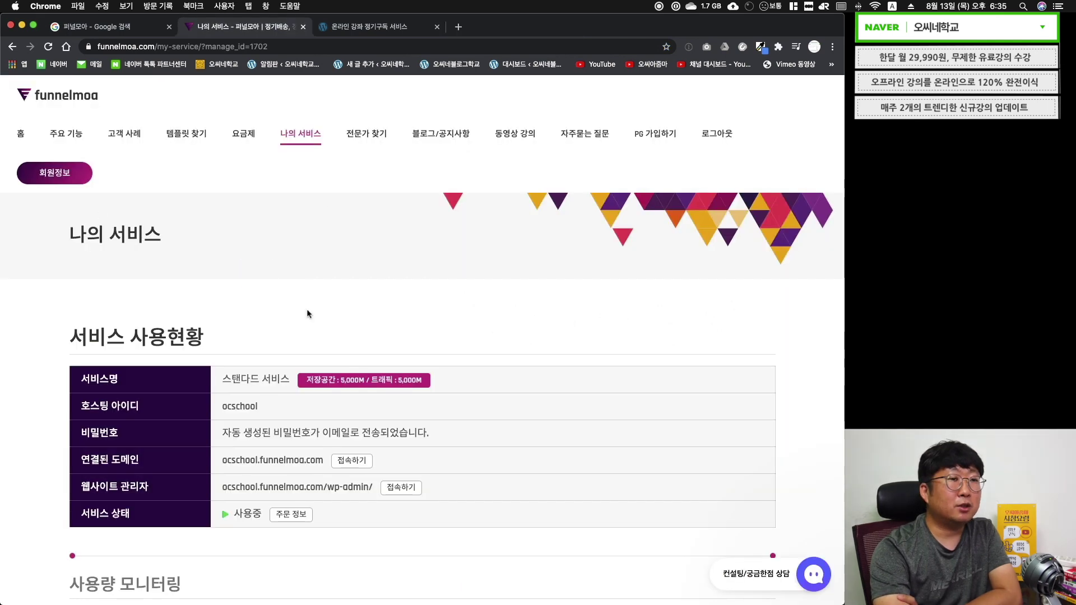
- Examine the connected domain and the /wp-admin/ website administrator address in the ocschool service details
{"action": "left_click_drag", "start_coordinate": [86, 488], "coordinate": [146, 487]}
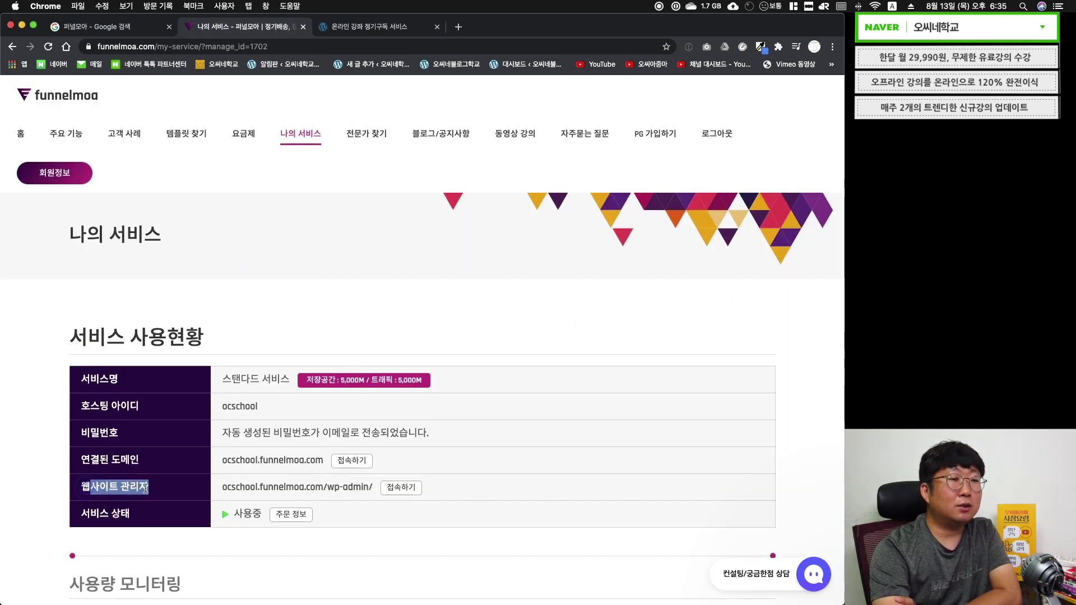
{"action": "left_click", "coordinate": [405, 354]}
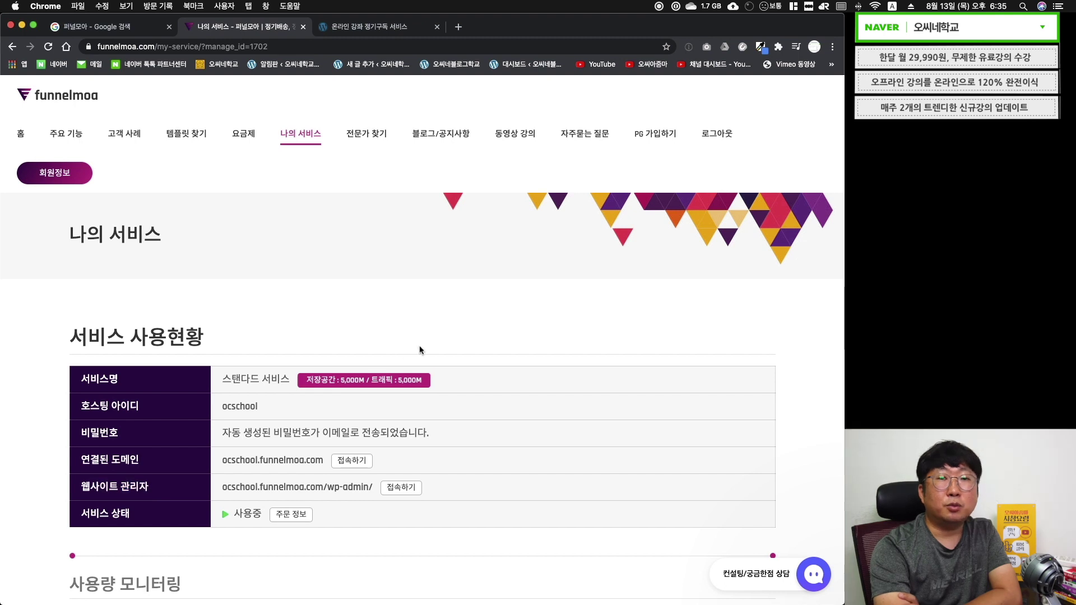
{"action": "left_click_drag", "start_coordinate": [224, 461], "coordinate": [322, 464]}
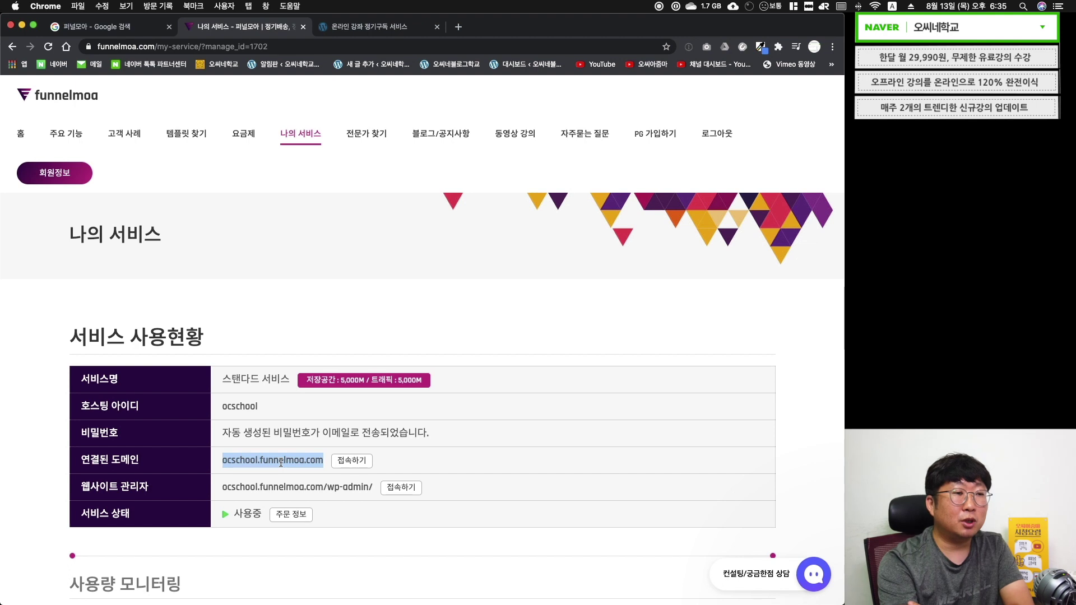
{"action": "triple_click", "coordinate": [313, 487]}
{"action": "left_click_drag", "start_coordinate": [323, 488], "coordinate": [218, 487]}
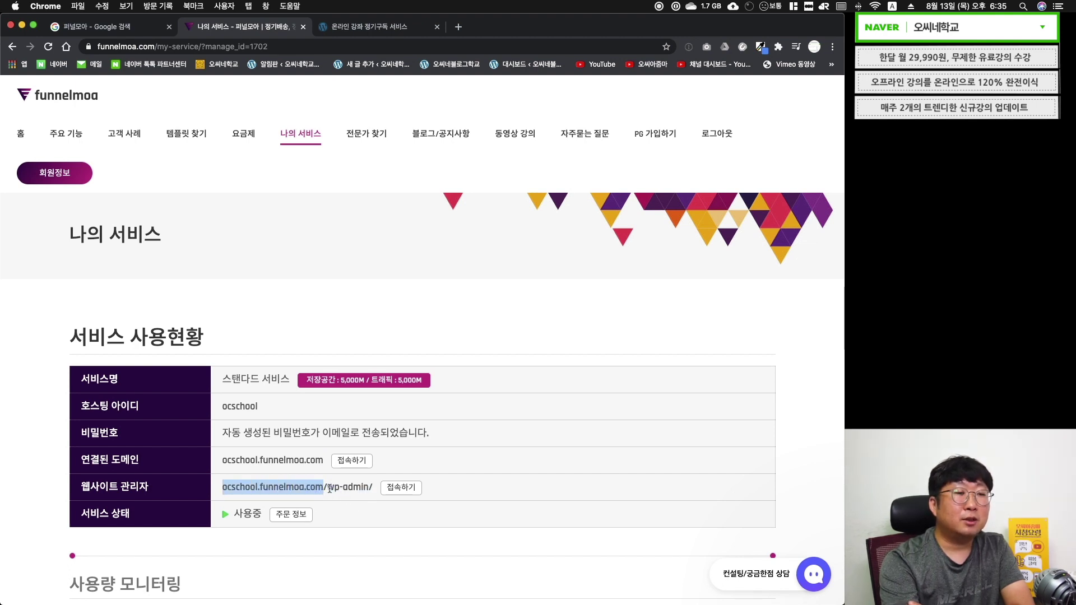
{"action": "left_click_drag", "start_coordinate": [327, 490], "coordinate": [373, 489]}
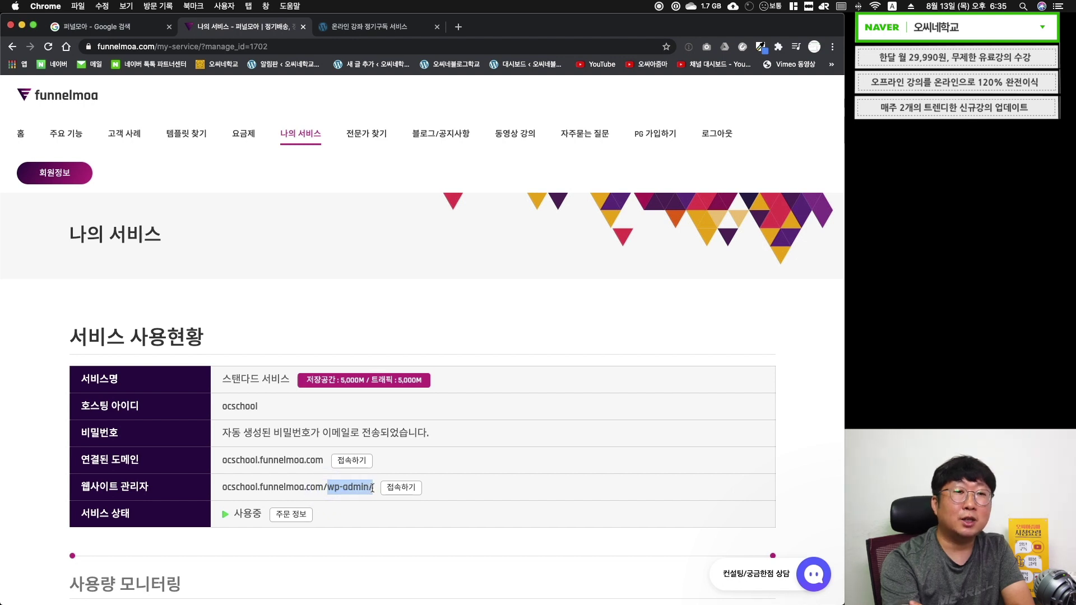
{"action": "left_click_drag", "start_coordinate": [324, 488], "coordinate": [370, 486]}
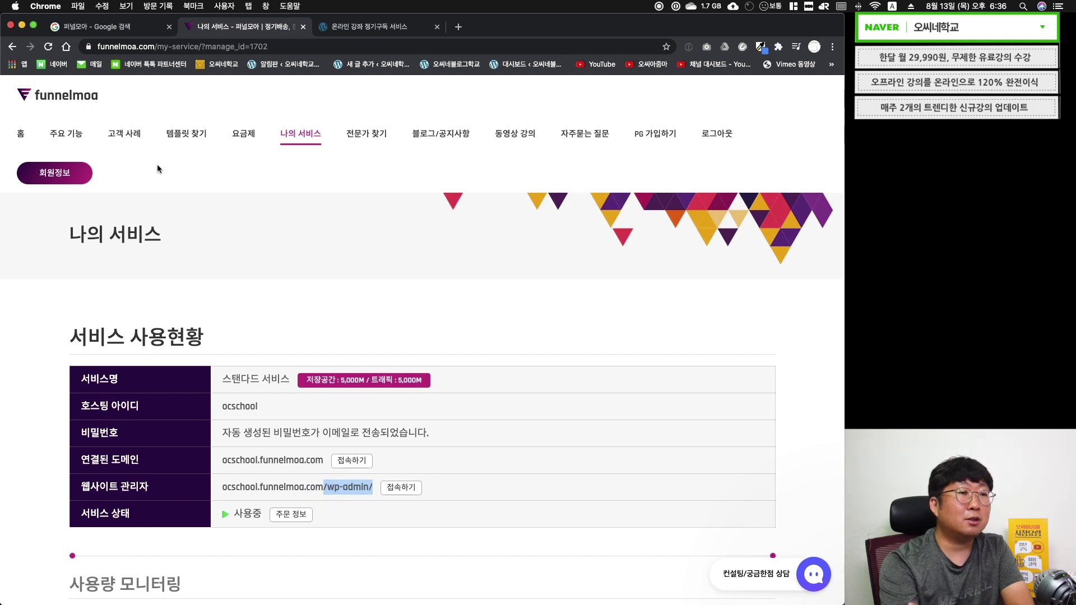
- Open the ocschool website administrator login and sign in with the account e-mail and the password from the hosting information email
{"action": "left_click", "coordinate": [412, 492]}
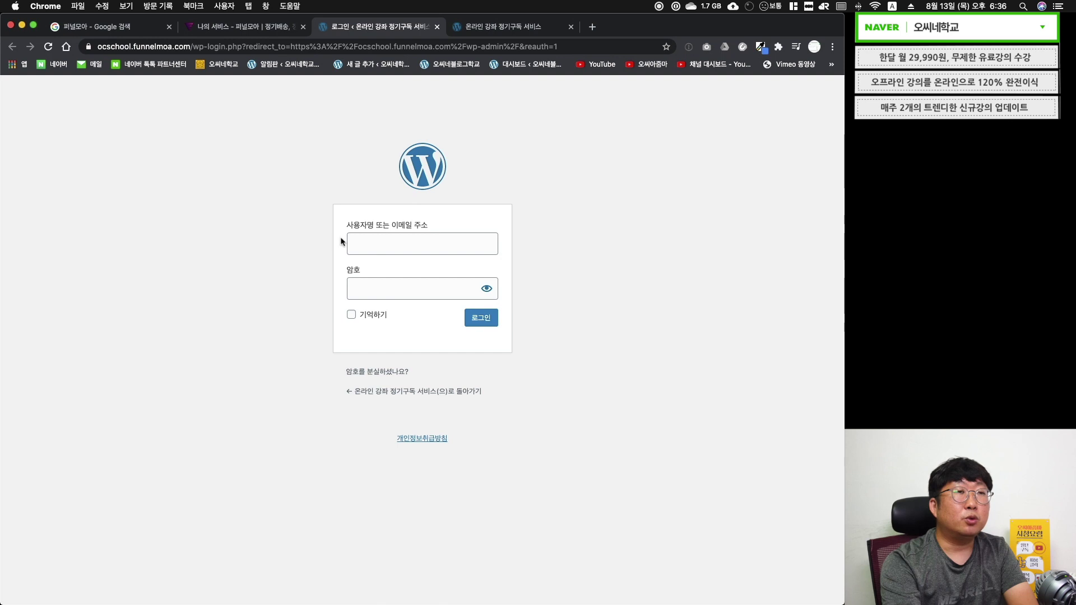
{"action": "left_click_drag", "start_coordinate": [350, 301], "coordinate": [584, 303]}
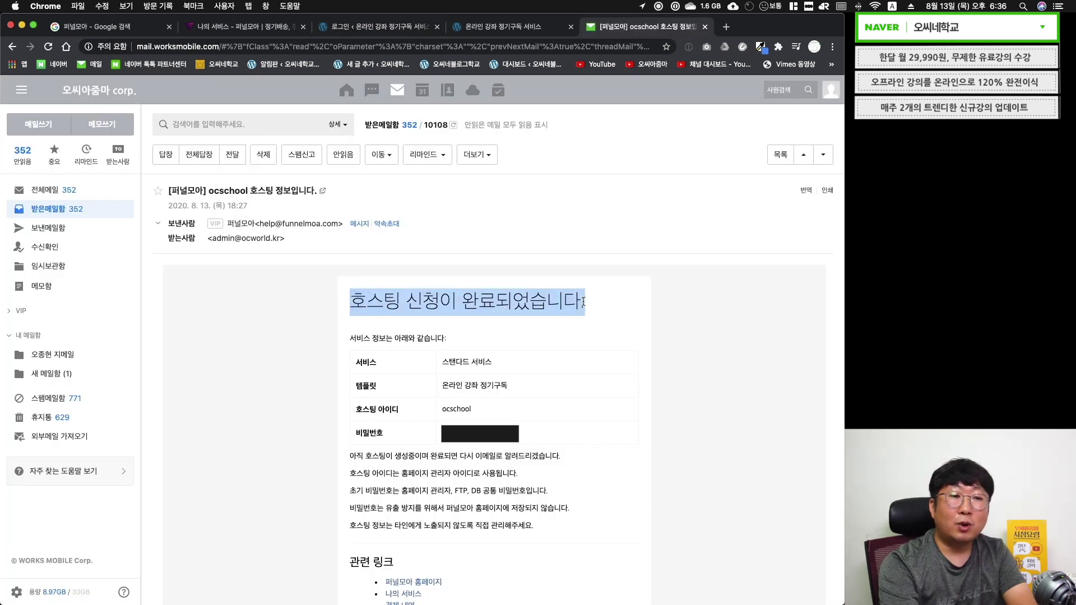
{"action": "left_click", "coordinate": [584, 303]}
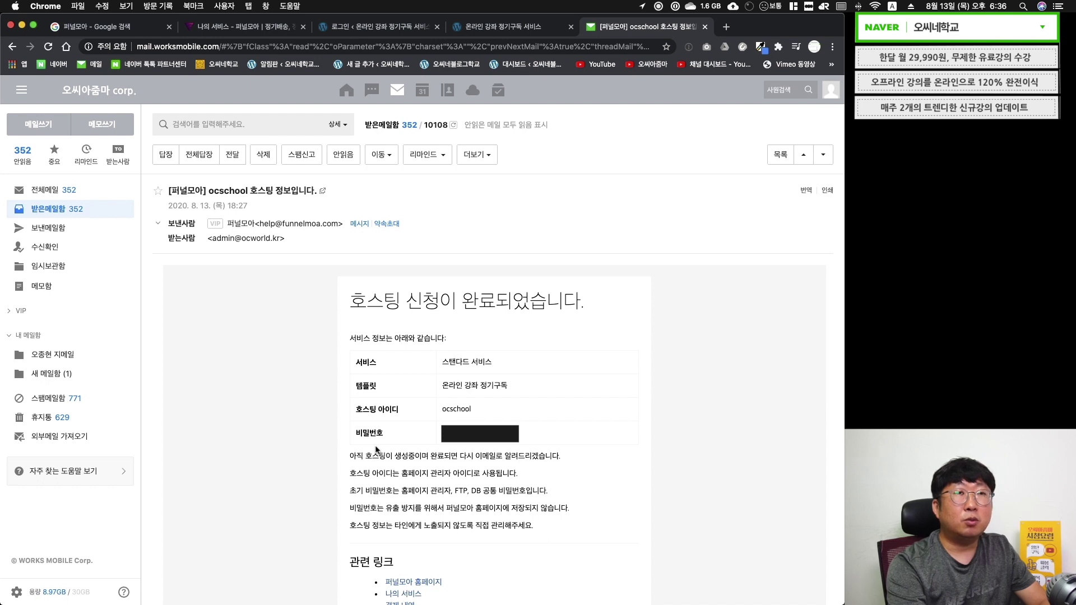
{"action": "key", "text": "super+3"}
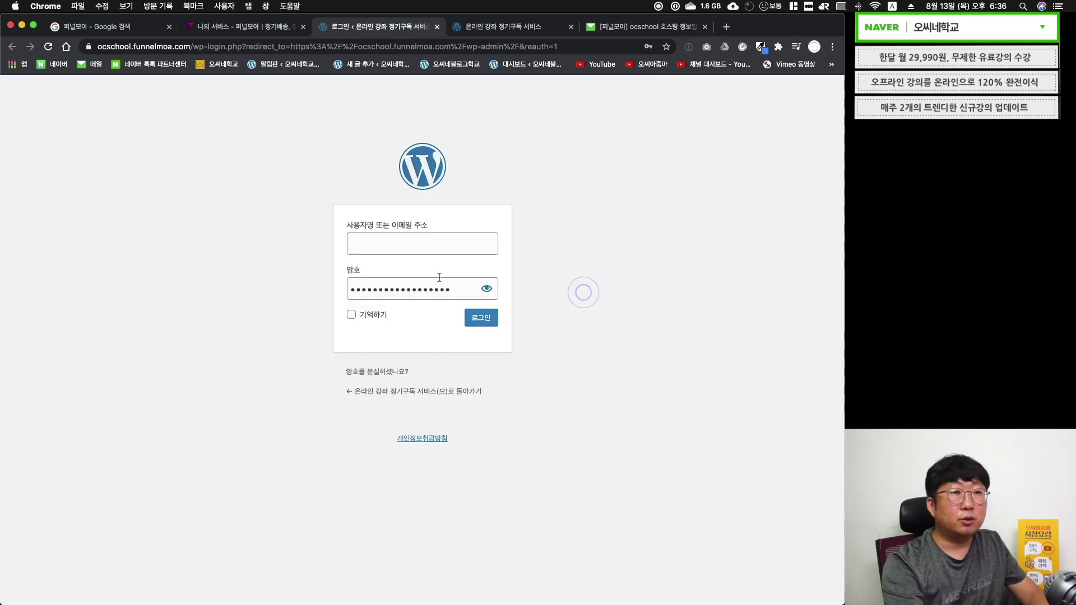
{"action": "left_click", "coordinate": [407, 249]}
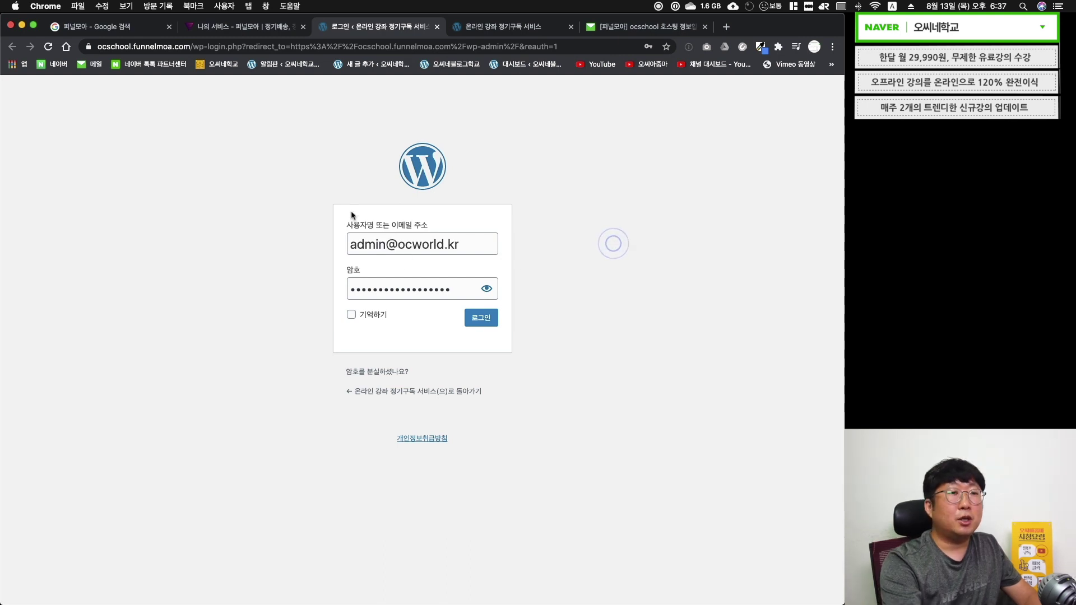
{"action": "left_click", "coordinate": [491, 321]}
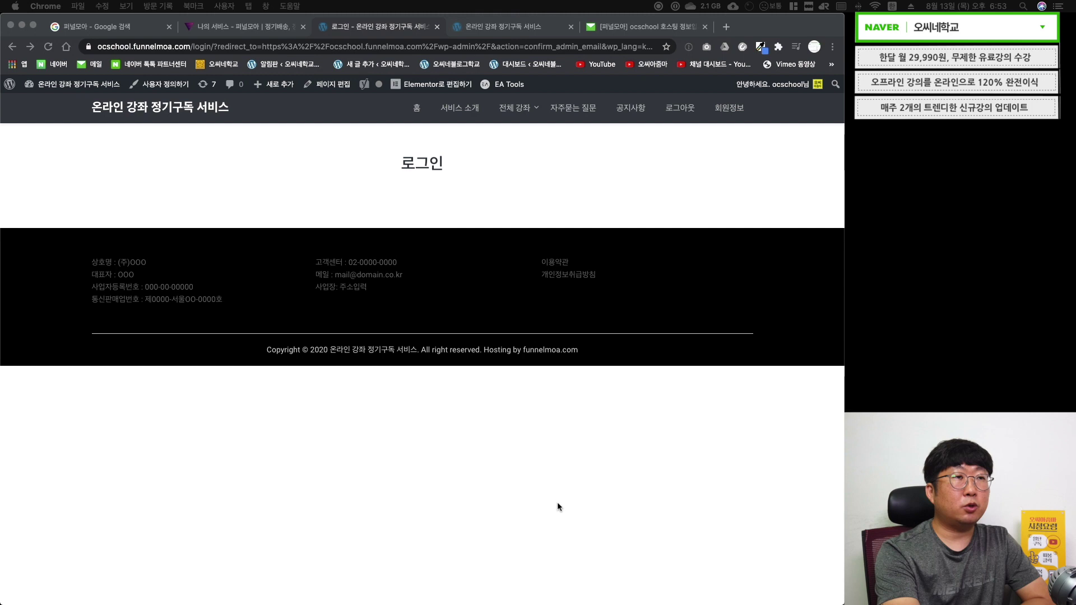
- Open the WordPress dashboard (대시보드) of the 온라인 강좌 정기구독 서비스 site
{"action": "left_click", "coordinate": [558, 503]}
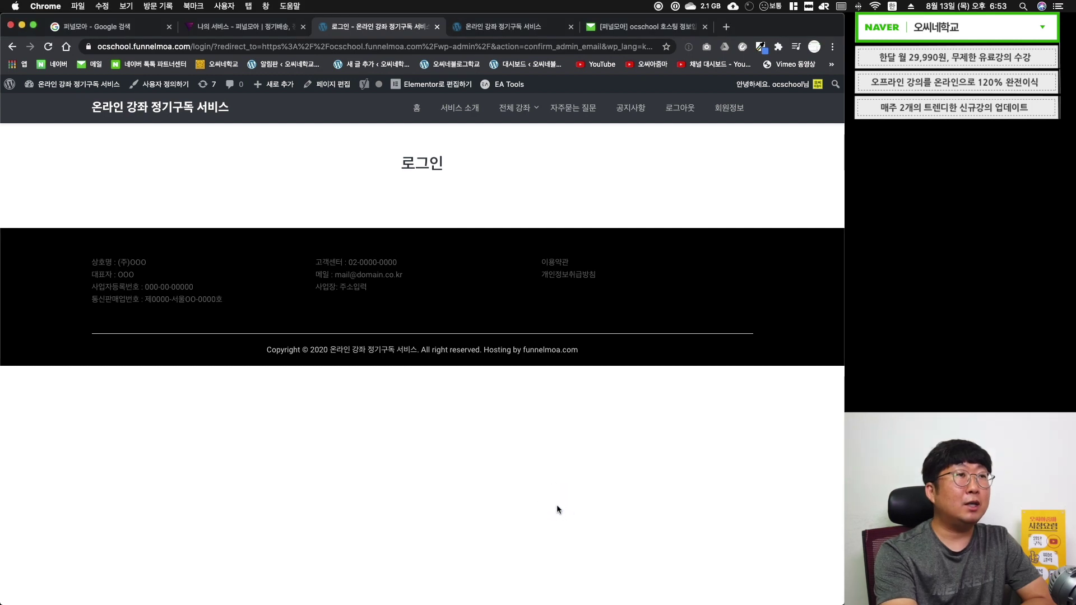
{"action": "mouse_move", "coordinate": [35, 91]}
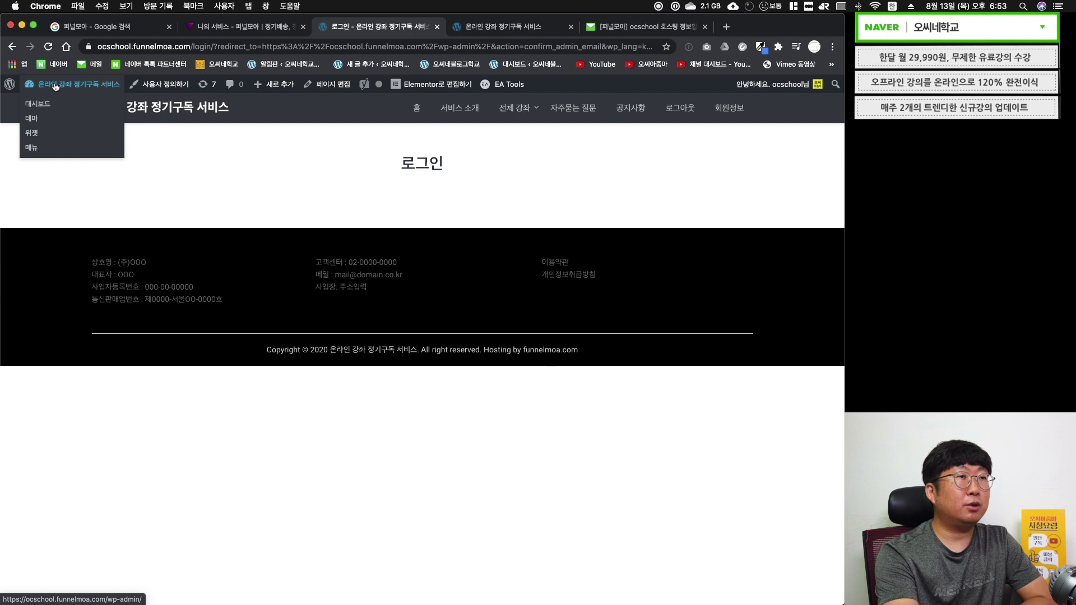
{"action": "left_click", "coordinate": [51, 106]}
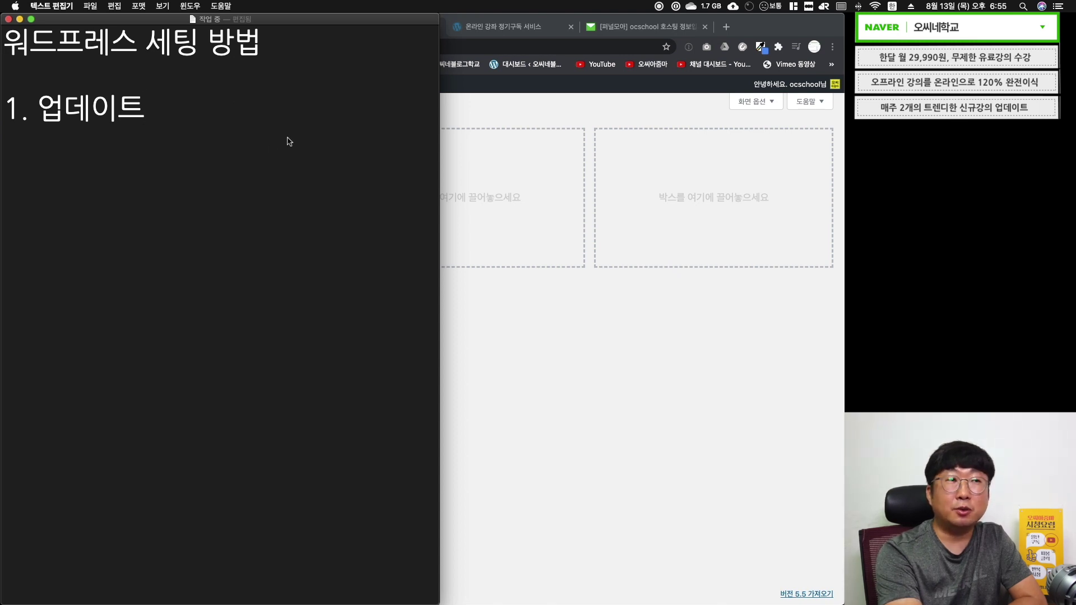
- Switch to the TextEdit note on WordPress setup and highlight the line "1. 업데이트"
{"action": "key", "text": "super+Tab"}
{"action": "key", "text": "super+Tab"}
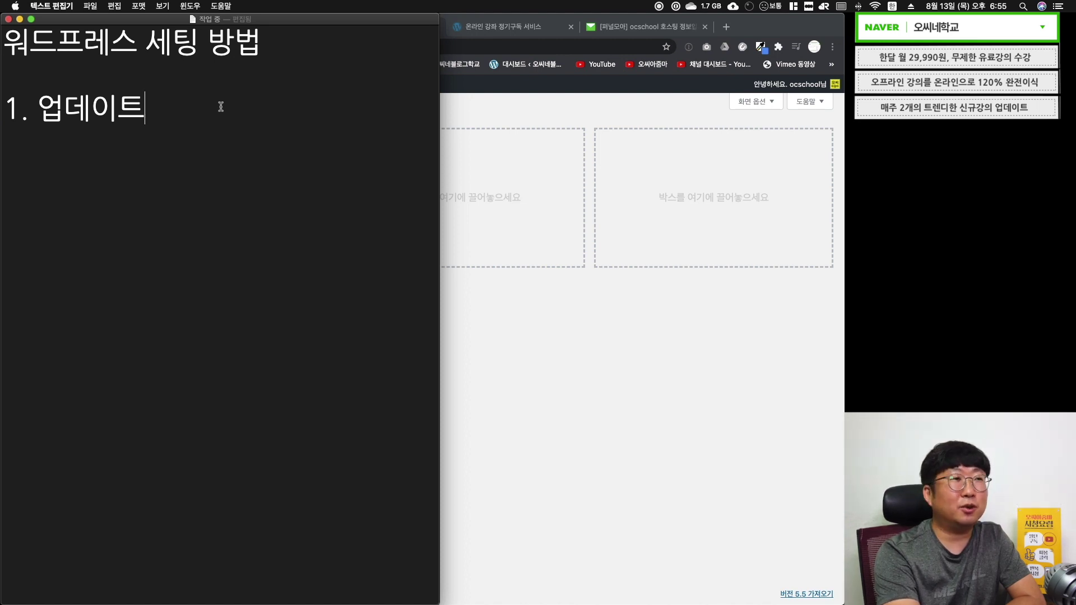
{"action": "key", "text": "shift+Left"}
{"action": "key", "text": "shift+Left"}
{"action": "key", "text": "shift+Left"}
{"action": "key", "text": "shift+Left"}
{"action": "key", "text": "shift+Left"}
{"action": "key", "text": "shift+Left"}
{"action": "key", "text": "shift+Left"}
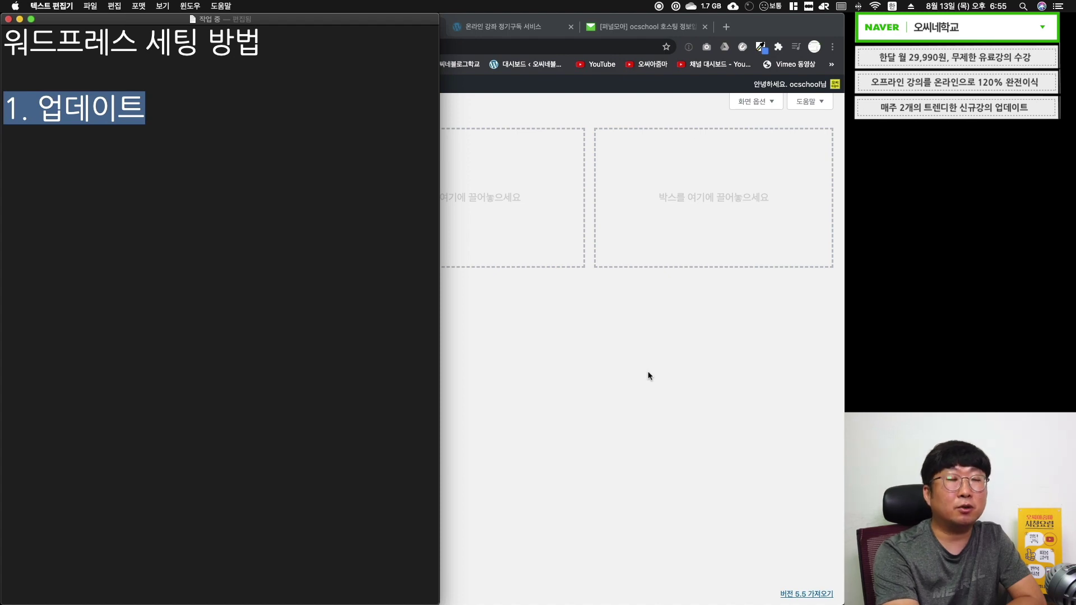
- Return to the WordPress dashboard in Chrome and update WordPress to version 5.5 from the 업데이트 page
{"action": "left_click", "coordinate": [649, 376]}
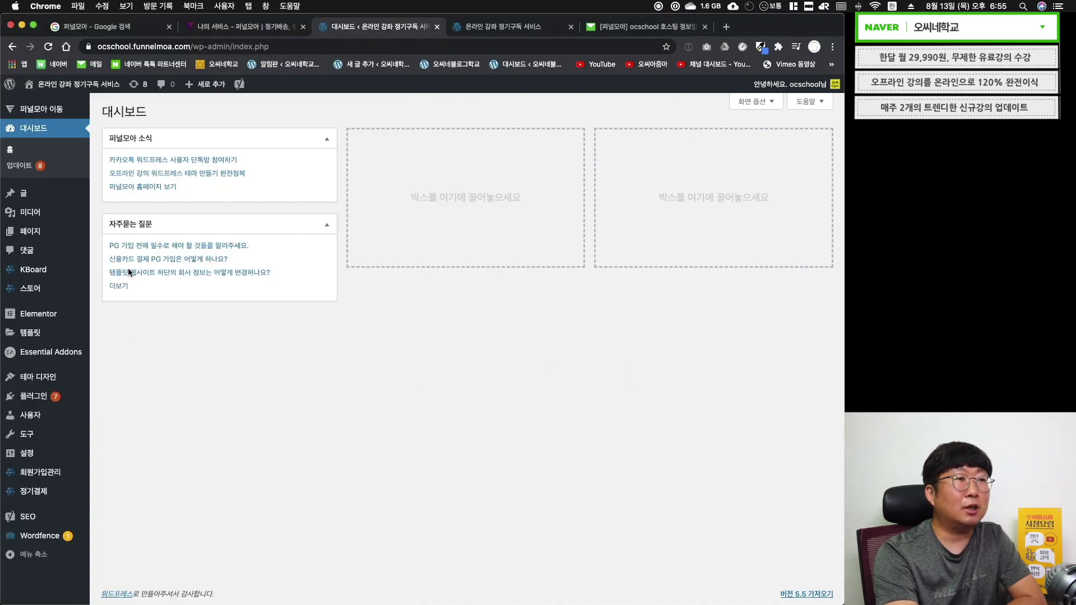
{"action": "left_click", "coordinate": [19, 166]}
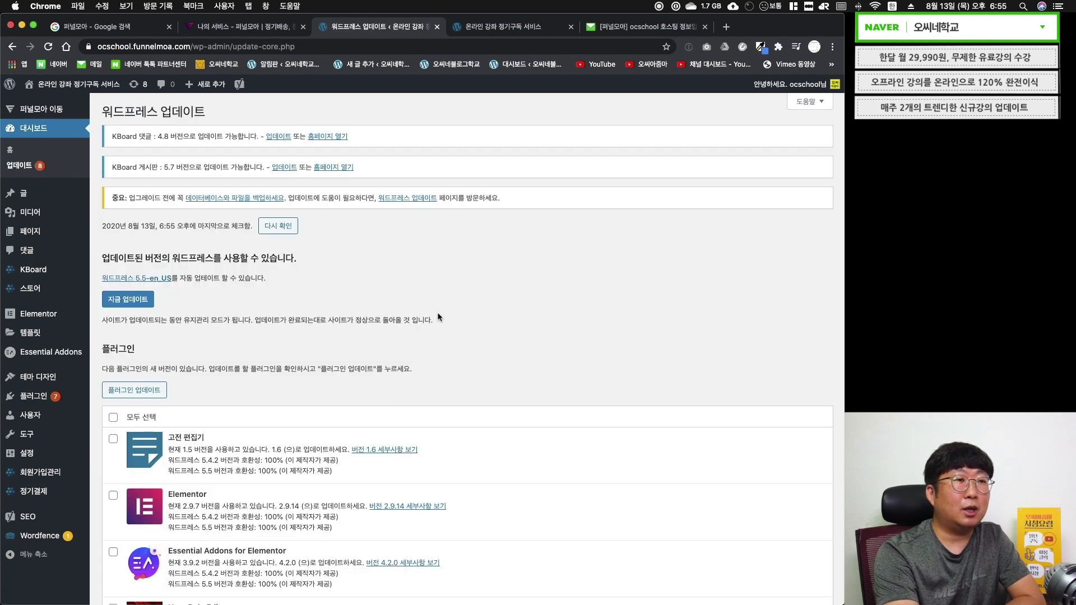
{"action": "left_click", "coordinate": [142, 306]}
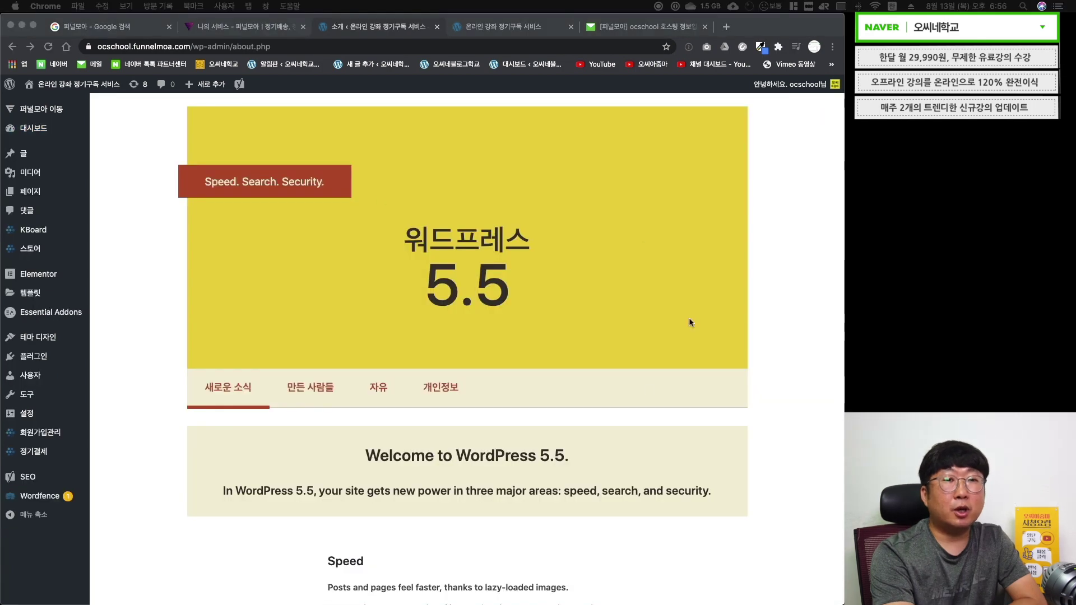
- Check the WordPress version number on the welcome page
{"action": "left_click_drag", "start_coordinate": [479, 298], "coordinate": [533, 295]}
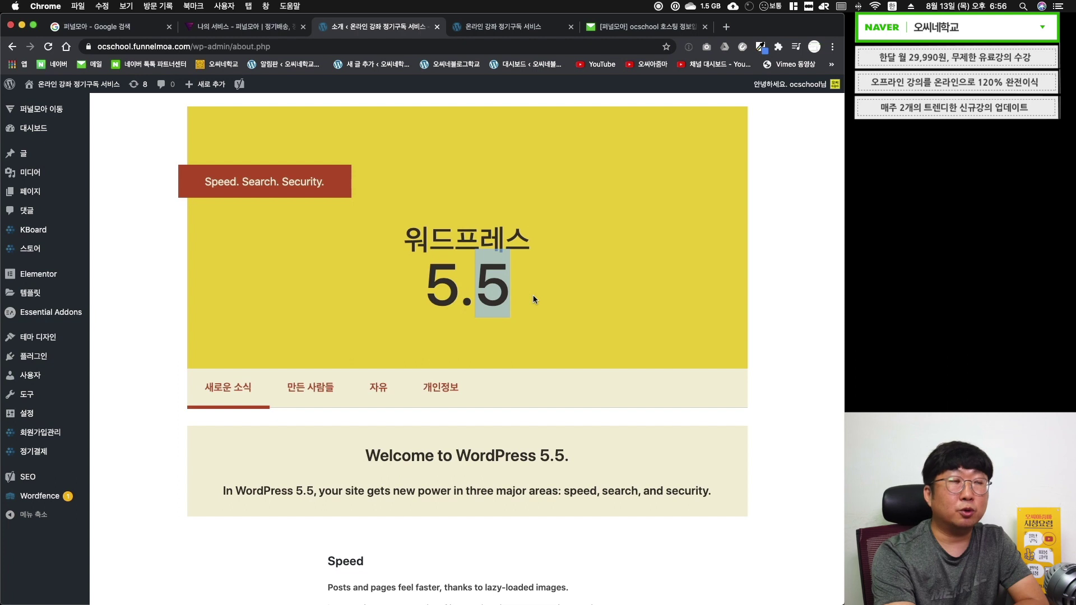
{"action": "double_click", "coordinate": [454, 296]}
{"action": "left_click", "coordinate": [192, 271]}
- Reopen the WordPress 업데이트 page and go to the list of plugins with available updates
{"action": "mouse_move", "coordinate": [44, 134]}
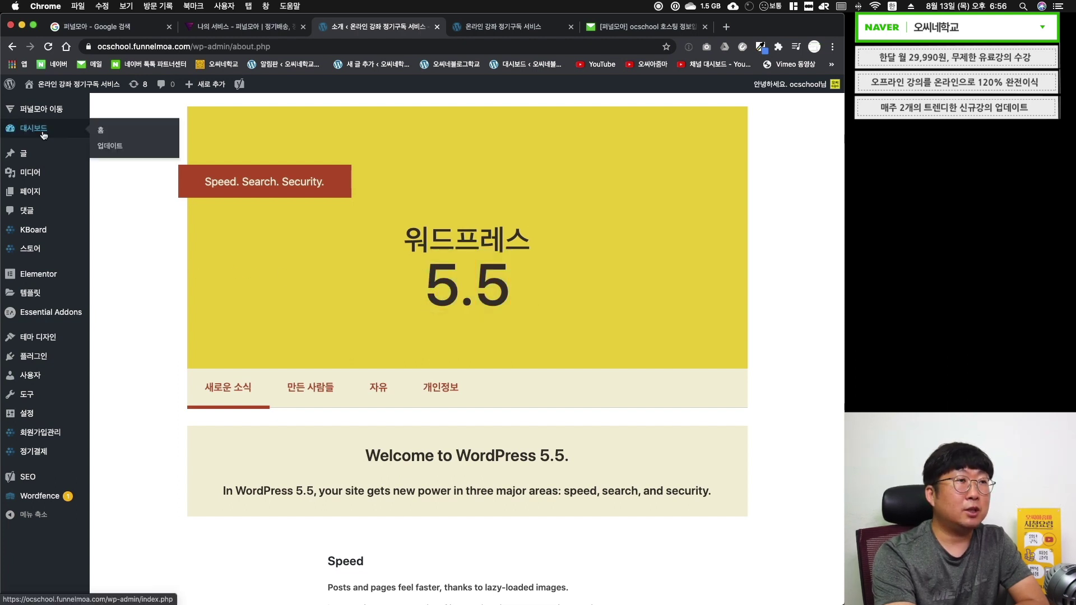
{"action": "left_click", "coordinate": [106, 146]}
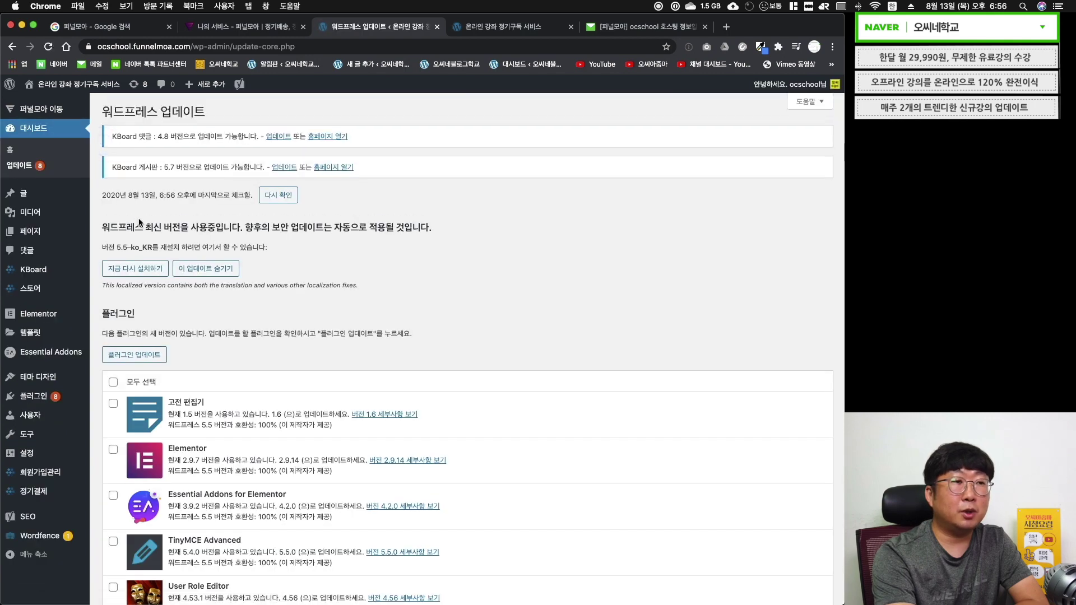
{"action": "scroll", "coordinate": [497, 328], "scroll_direction": "down", "scroll_amount": 5}
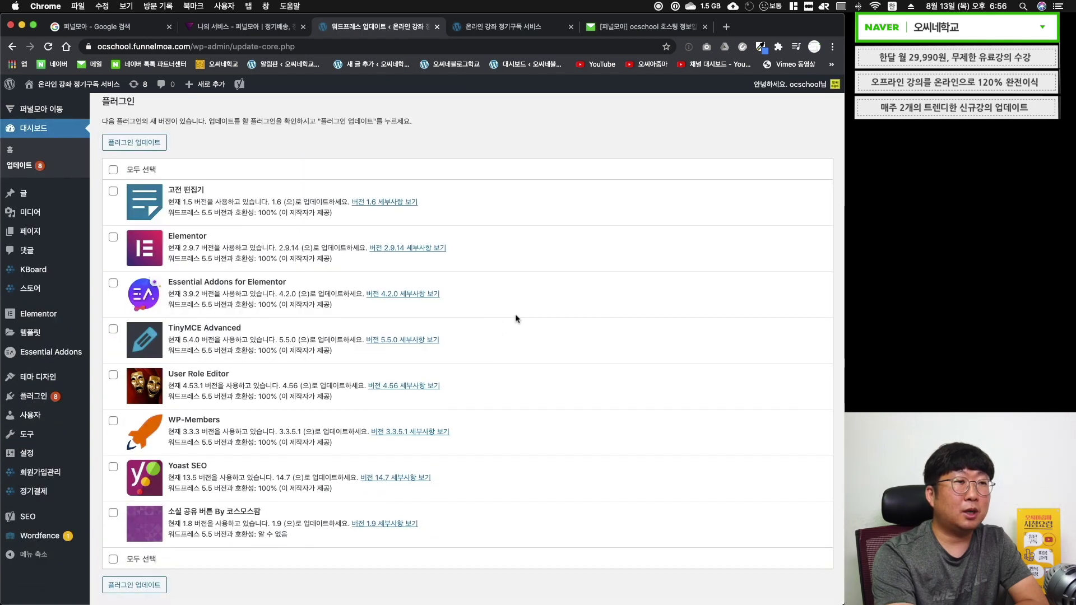
- Select all plugins in the available updates list and update them
{"action": "left_click", "coordinate": [113, 171]}
{"action": "left_click", "coordinate": [128, 140]}
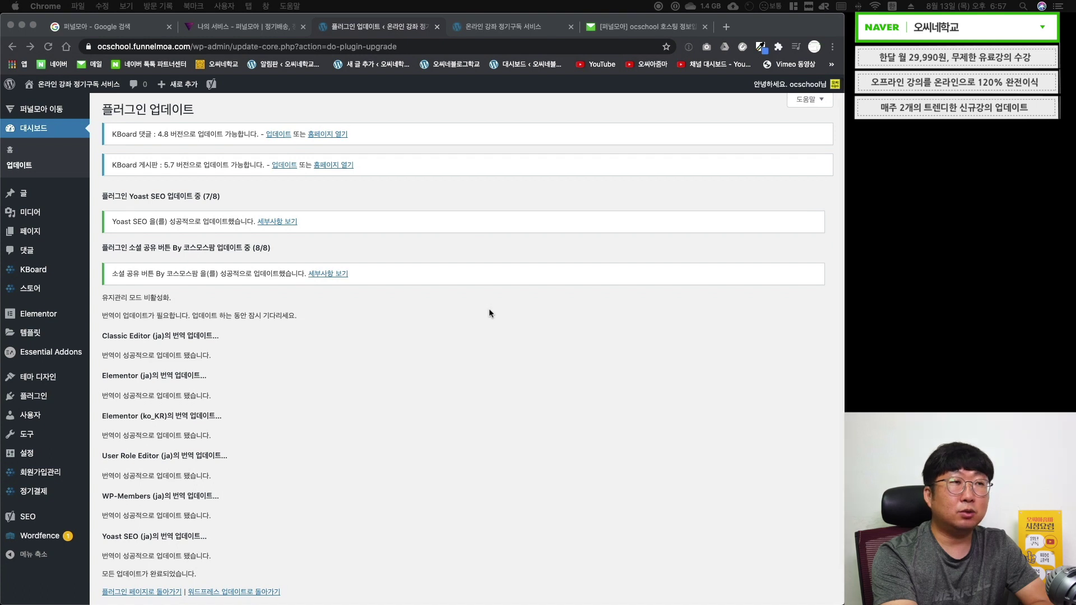
- Highlight the names KBoard 댓글 and KBoard 게시판 in the two update notices
{"action": "left_click", "coordinate": [111, 134]}
{"action": "left_click_drag", "start_coordinate": [112, 135], "coordinate": [155, 136]}
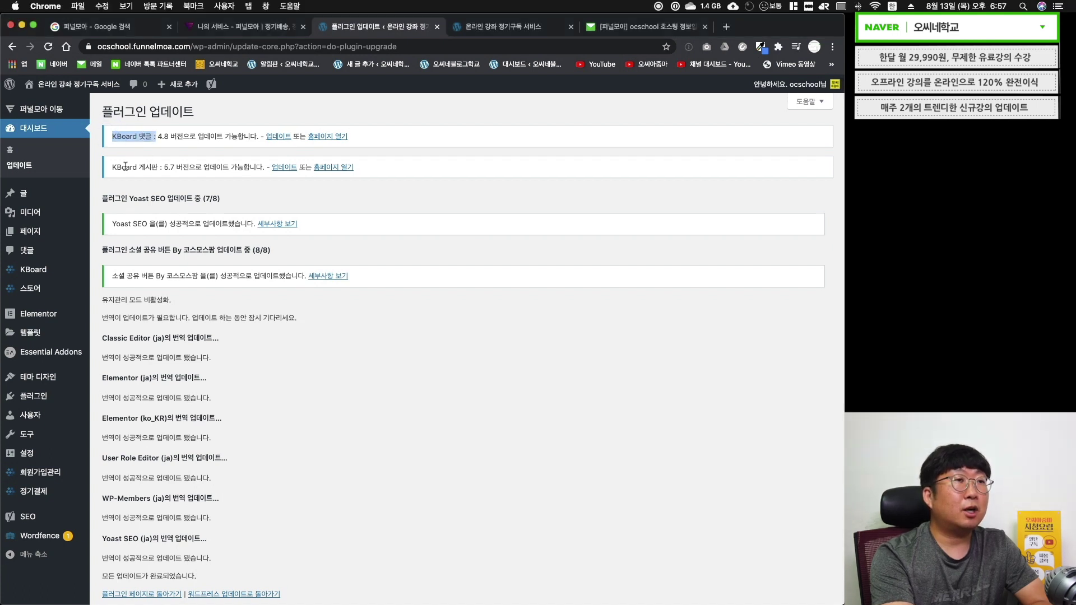
{"action": "left_click_drag", "start_coordinate": [113, 167], "coordinate": [157, 167]}
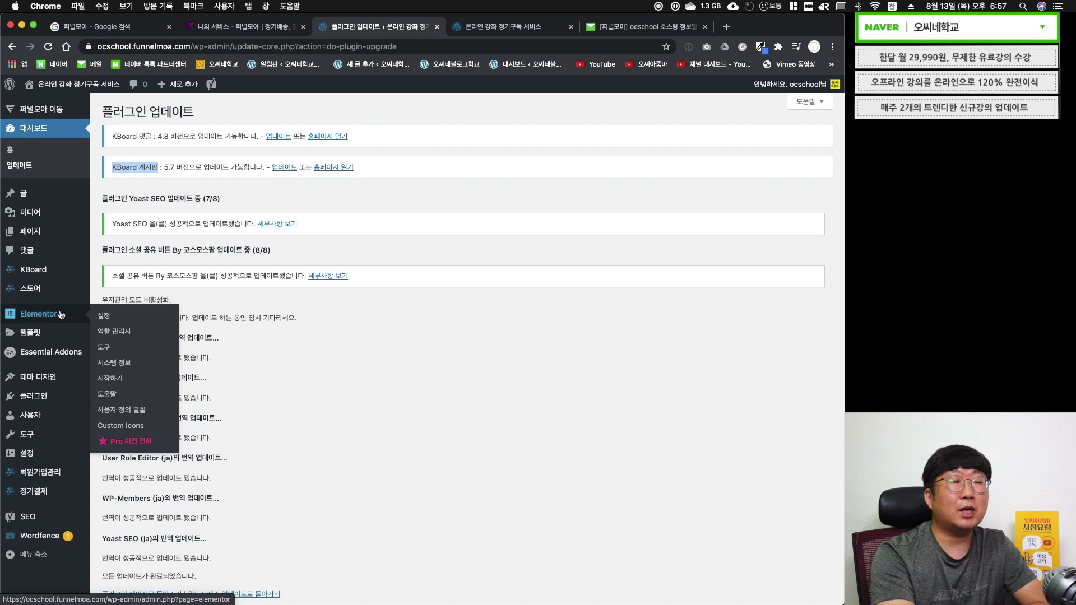
- Install KBoard 게시판 5.7 and KBoard 댓글 4.8 from the KBoard update page, confirming each replacement
{"action": "left_click", "coordinate": [282, 184]}
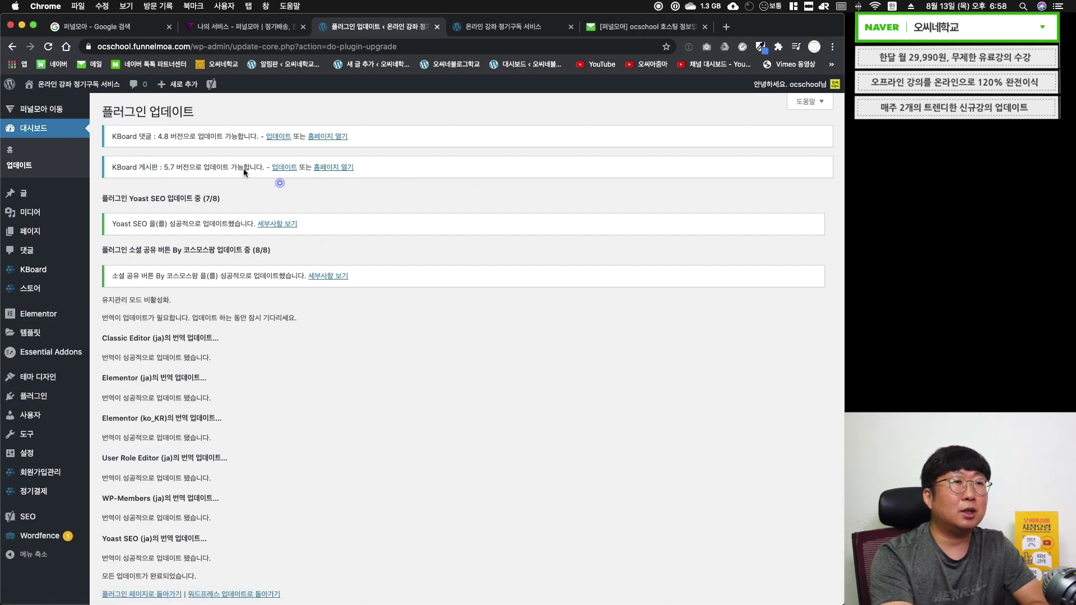
{"action": "left_click", "coordinate": [281, 170]}
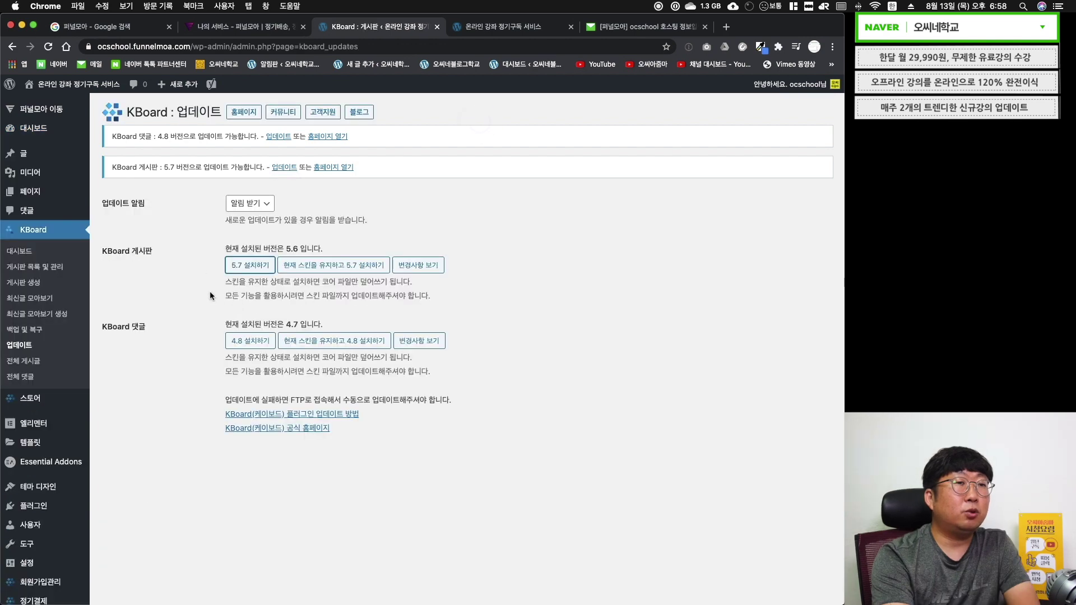
{"action": "left_click", "coordinate": [256, 271]}
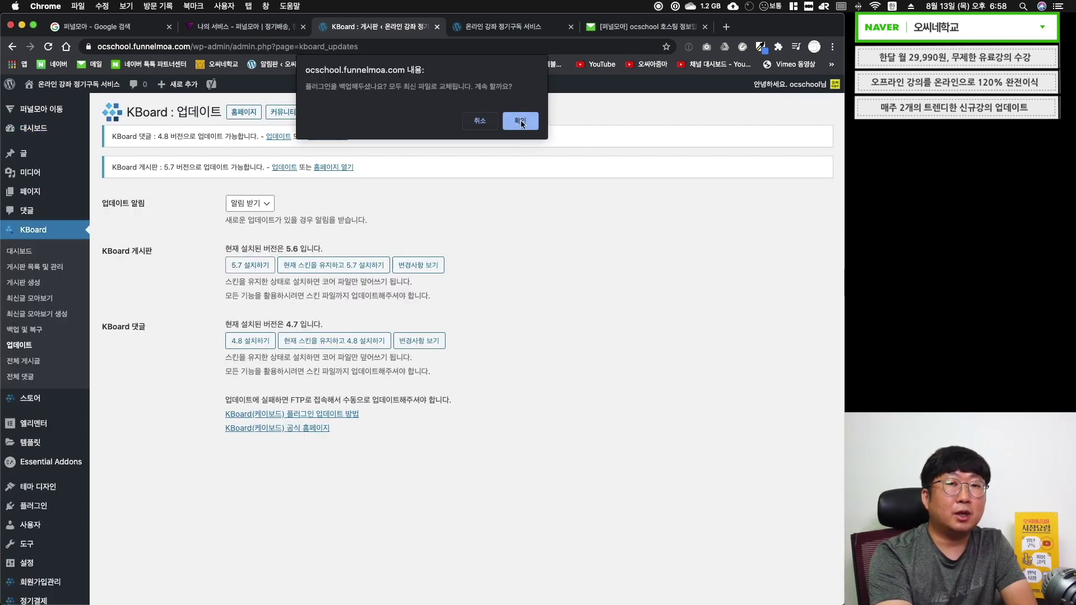
{"action": "left_click", "coordinate": [521, 122]}
{"action": "left_click", "coordinate": [140, 253]}
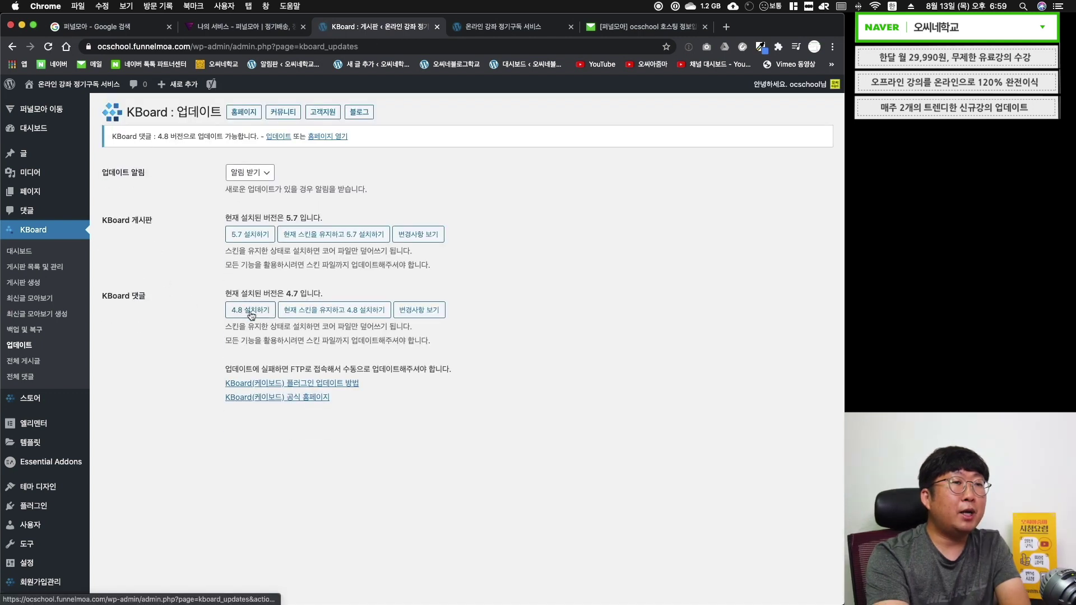
{"action": "left_click", "coordinate": [251, 312]}
{"action": "left_click", "coordinate": [523, 121]}
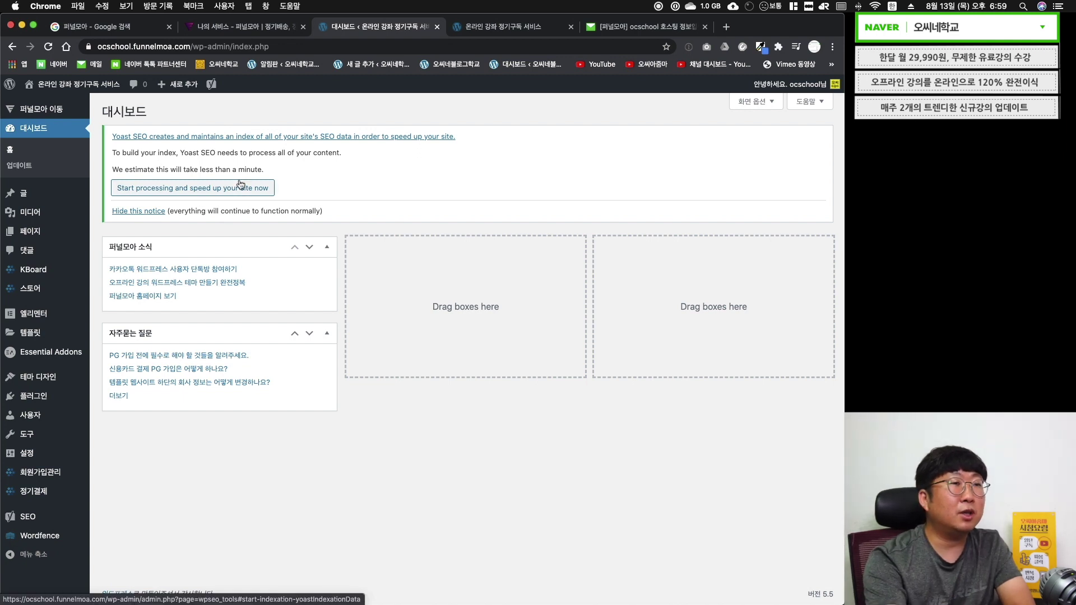
- Start Yoast SEO's processing of the site content and return to the WordPress dashboard
{"action": "left_click", "coordinate": [160, 188]}
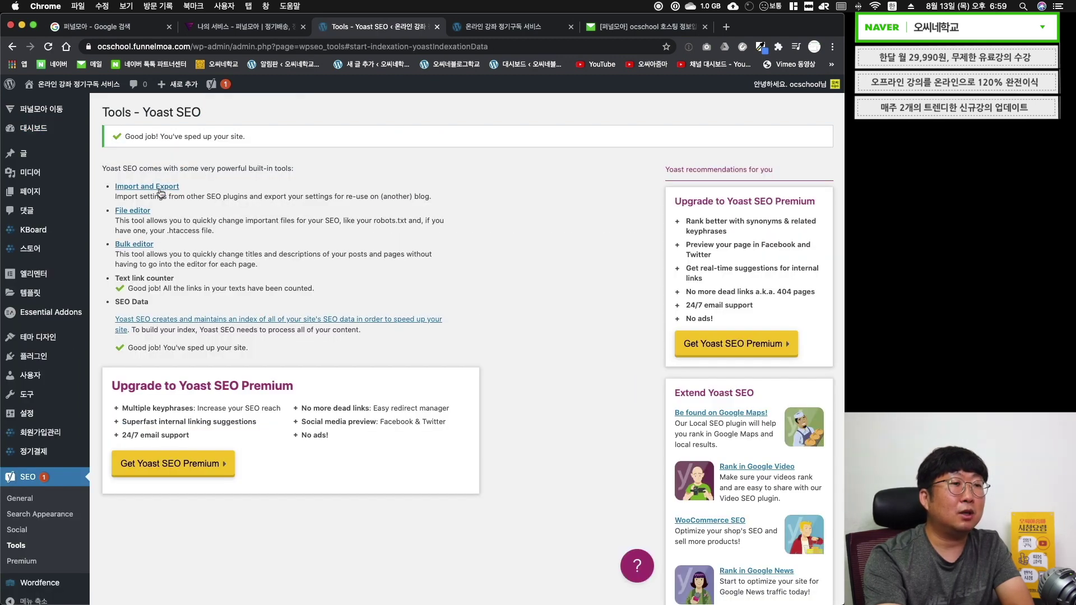
{"action": "left_click", "coordinate": [44, 132]}
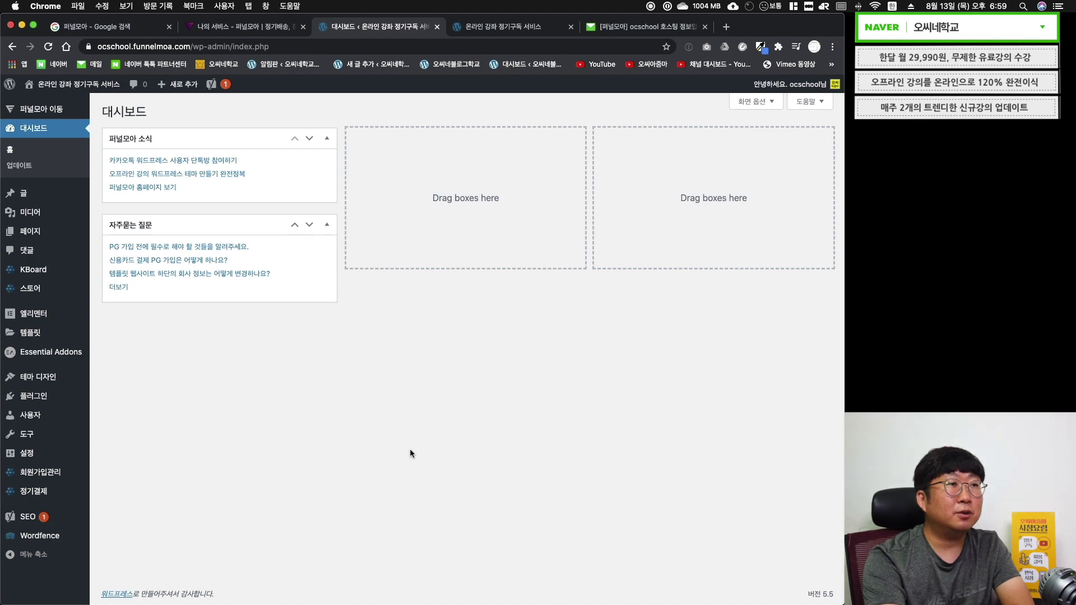
- Highlight the line "2. 설정 - 일반" in the TextEdit note and open the general settings of WordPress in Chrome
{"action": "key", "text": "super+Tab"}
{"action": "left_click_drag", "start_coordinate": [188, 167], "coordinate": [11, 174]}
{"action": "left_click", "coordinate": [623, 333]}
{"action": "mouse_move", "coordinate": [26, 453]}
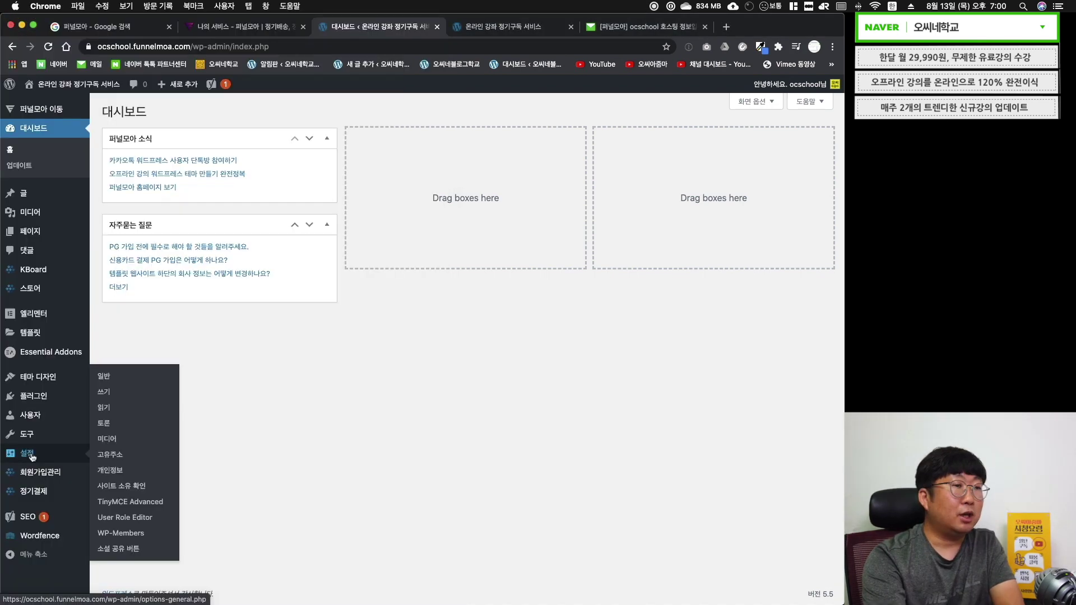
{"action": "left_click", "coordinate": [105, 379]}
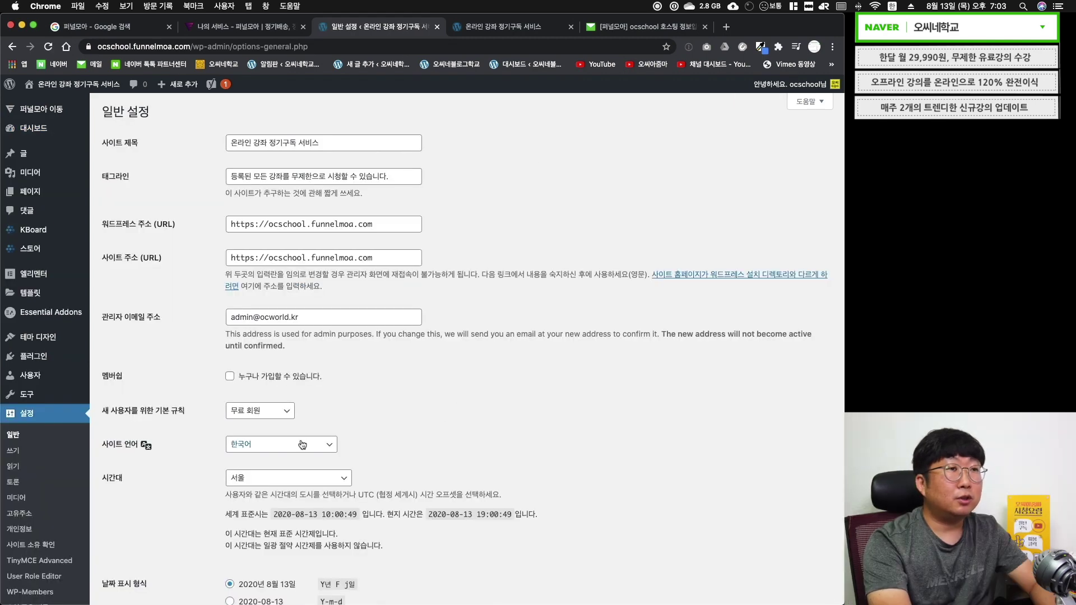
- Highlight 사이트명 in the TextEdit note, and the matching name 오씨네학교 in the website result on Naver in Chrome
{"action": "key", "text": "super+Tab"}
{"action": "left_click_drag", "start_coordinate": [136, 216], "coordinate": [4, 211]}
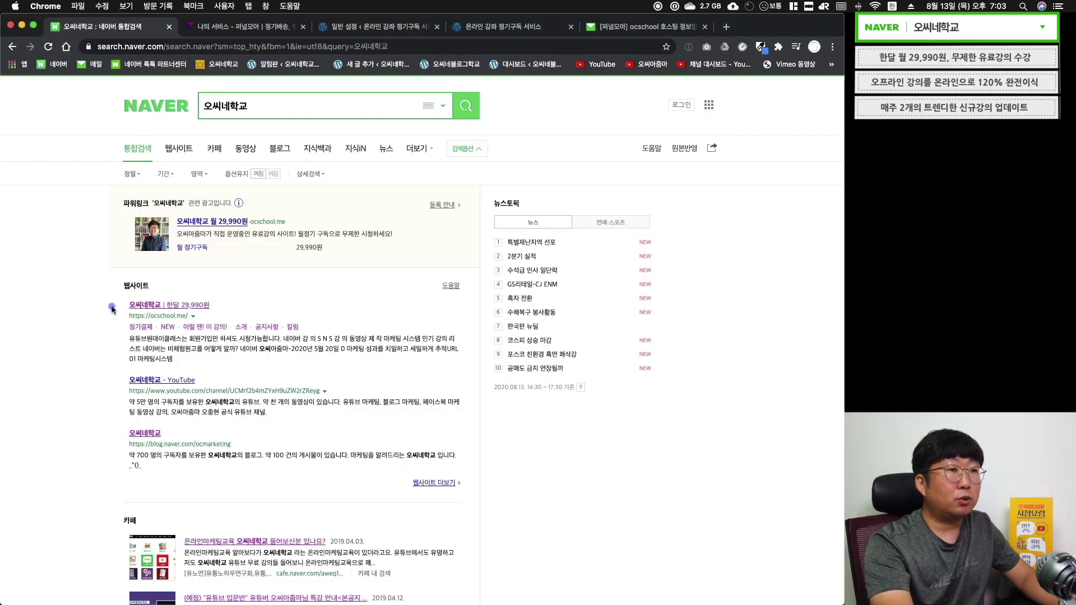
{"action": "left_click", "coordinate": [122, 307]}
{"action": "left_click_drag", "start_coordinate": [122, 307], "coordinate": [158, 304]}
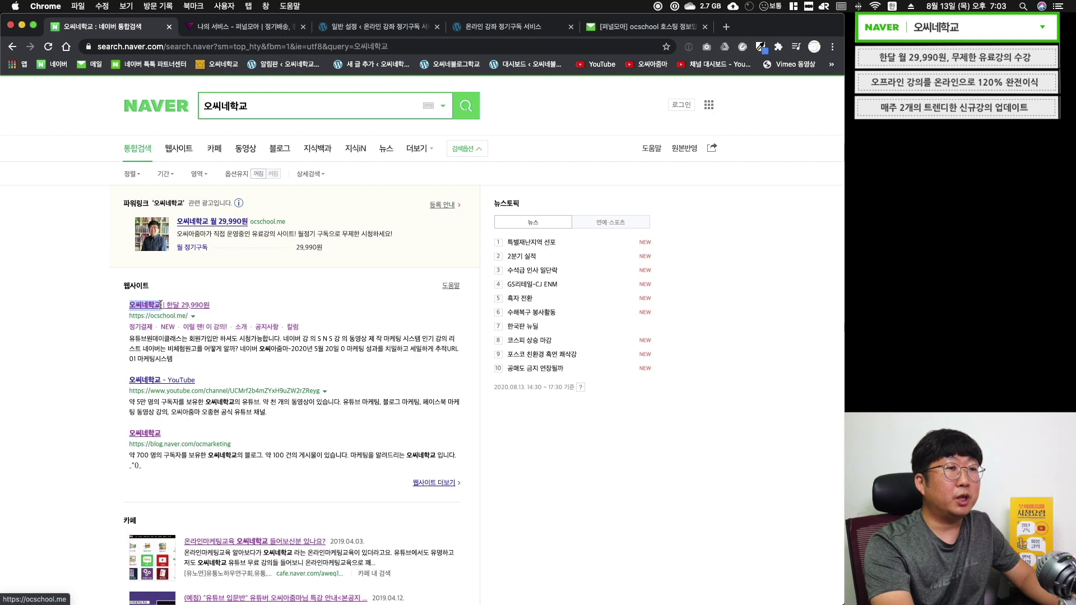
- Return to the WordPress general settings and set the site title (사이트 제목) to 오씨네블로그학교
{"action": "left_click", "coordinate": [381, 27]}
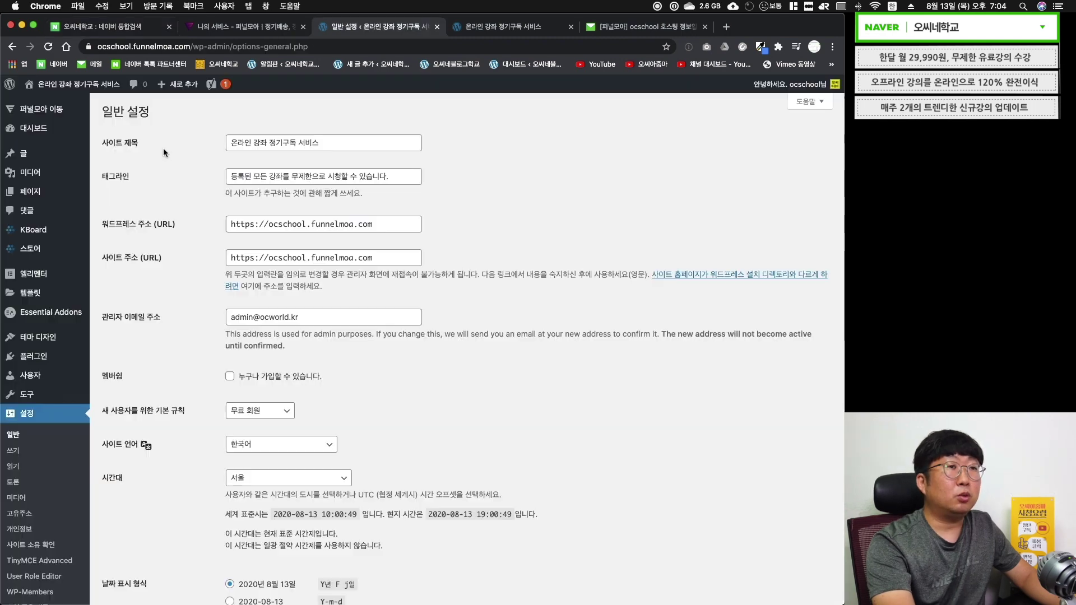
{"action": "triple_click", "coordinate": [334, 143]}
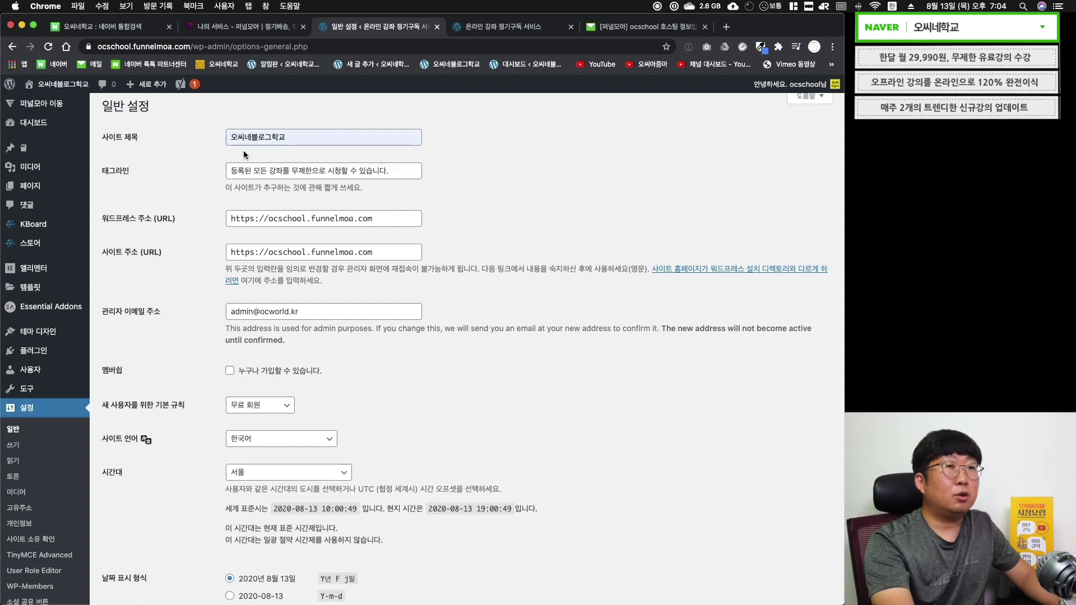
{"action": "mouse_move", "coordinate": [61, 85]}
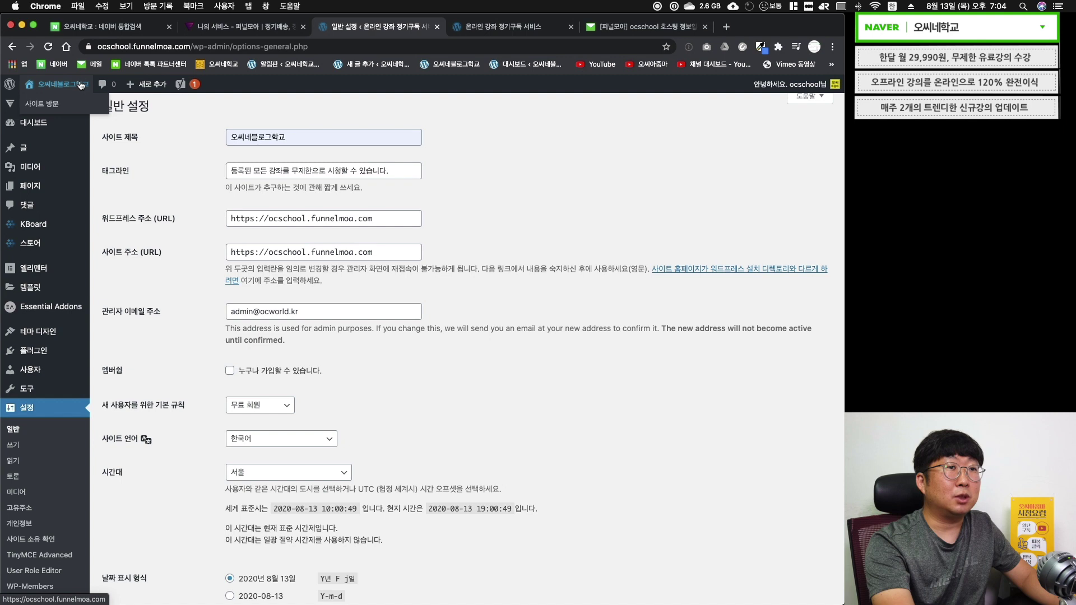
{"action": "left_click", "coordinate": [184, 144]}
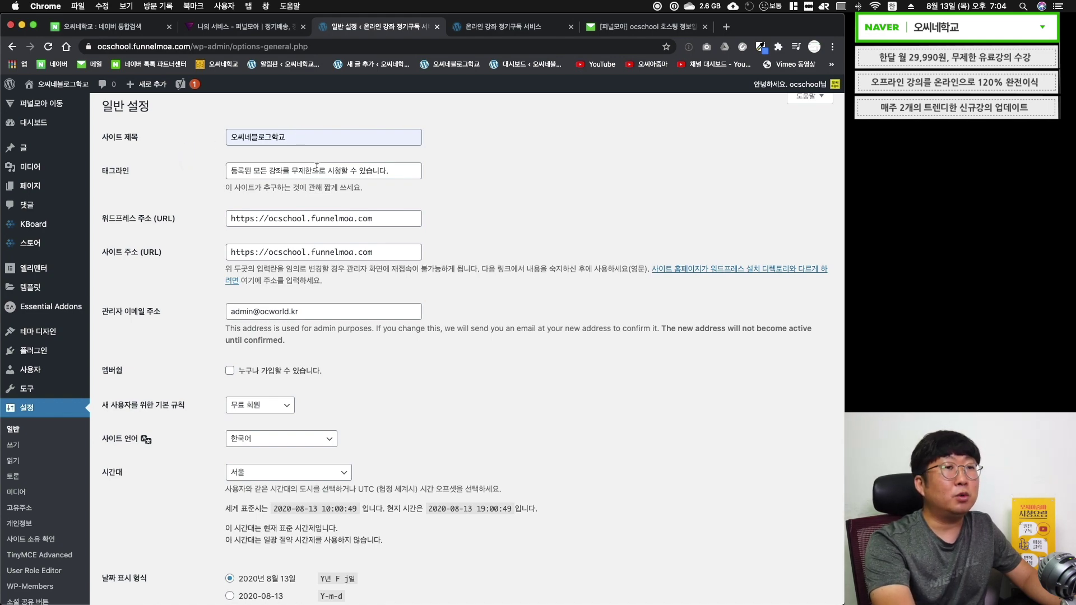
- Highlight the price text in the Naver result's title as a tagline example, and set the WordPress tagline (태그라인) to "월 14,990원"
{"action": "key", "text": "super+1"}
{"action": "left_click_drag", "start_coordinate": [211, 305], "coordinate": [167, 308]}
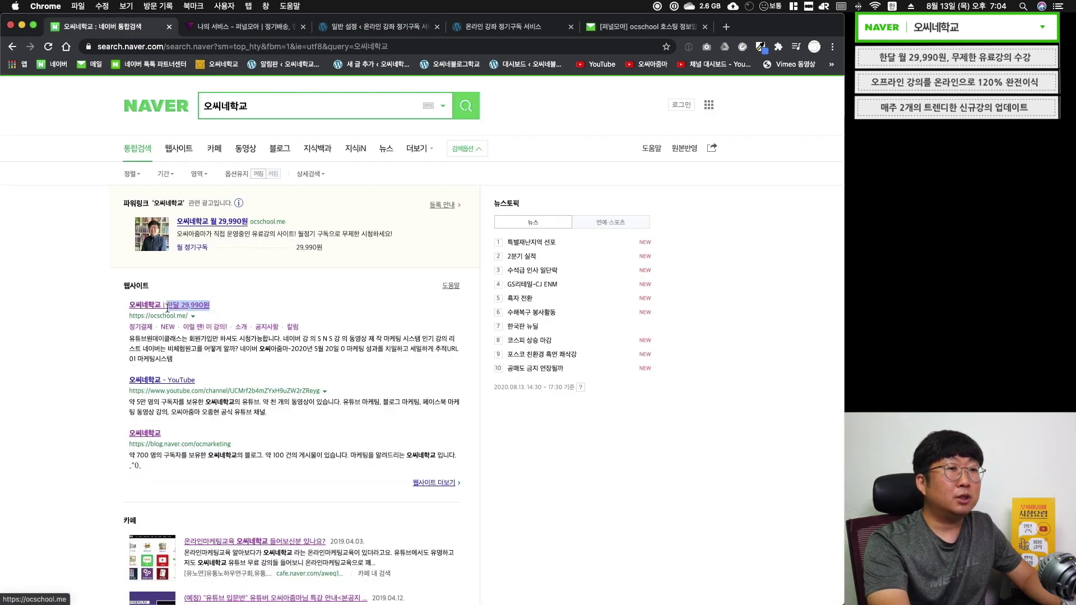
{"action": "key", "text": "super+3"}
{"action": "left_click_drag", "start_coordinate": [286, 177], "coordinate": [221, 178]}
{"action": "left_click", "coordinate": [201, 178]}
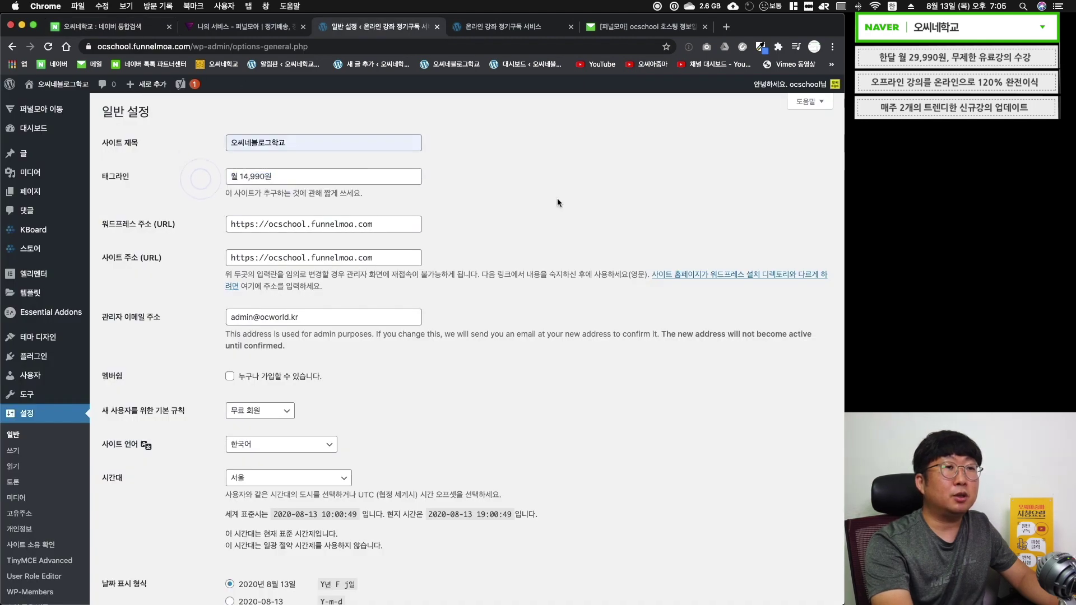
- Highlight the lines 사이트명 and 태그라인 in the TextEdit note and return to the general settings in Chrome
{"action": "key", "text": "super+Tab"}
{"action": "left_click", "coordinate": [187, 219]}
{"action": "left_click_drag", "start_coordinate": [113, 244], "coordinate": [4, 208]}
{"action": "left_click", "coordinate": [493, 220]}
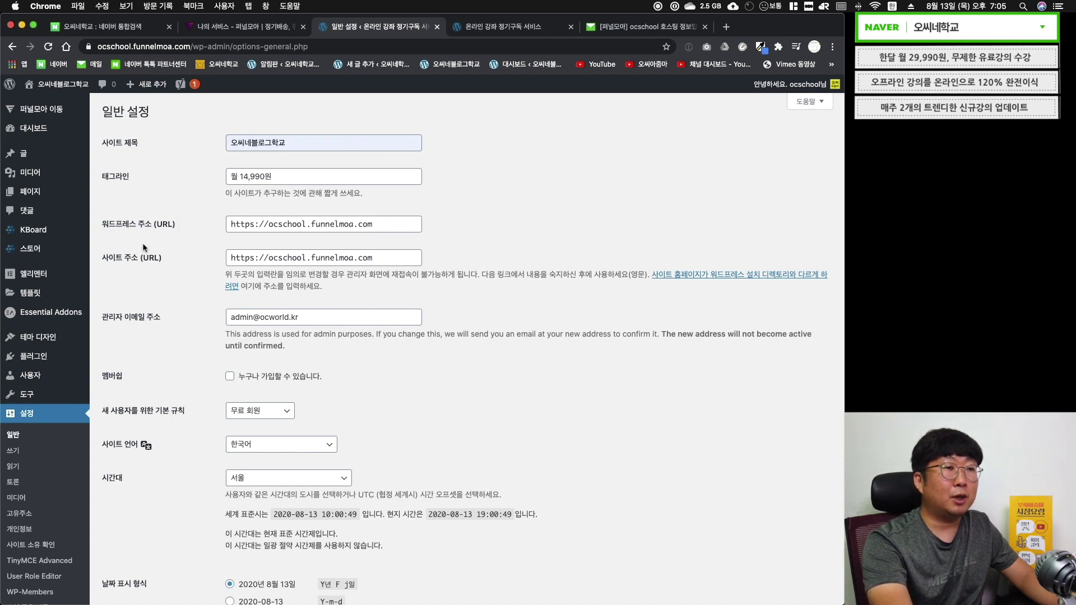
- Enable 누구나 가입할 수 있습니다 under 멤버쉽 and open the list of default roles for new users
{"action": "scroll", "coordinate": [142, 243], "scroll_direction": "down", "scroll_amount": 2}
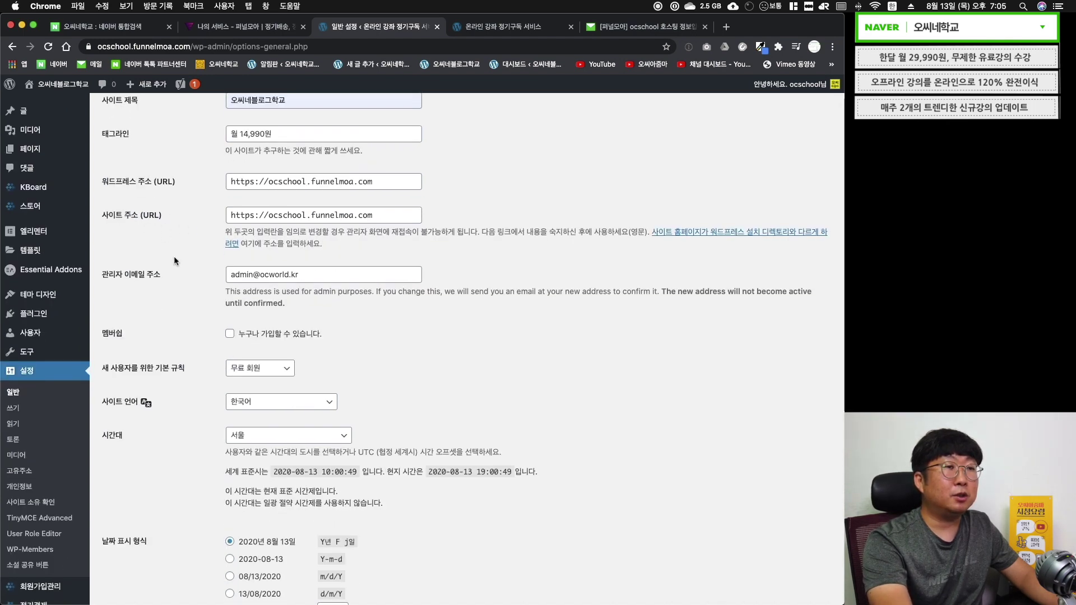
{"action": "scroll", "coordinate": [160, 271], "scroll_direction": "down", "scroll_amount": 3}
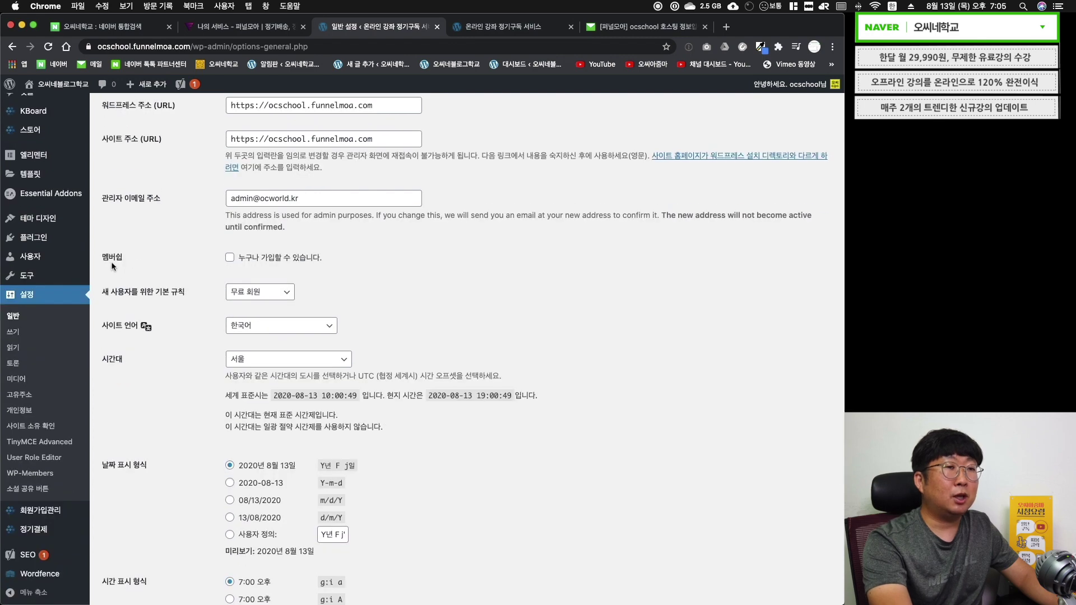
{"action": "left_click", "coordinate": [230, 257]}
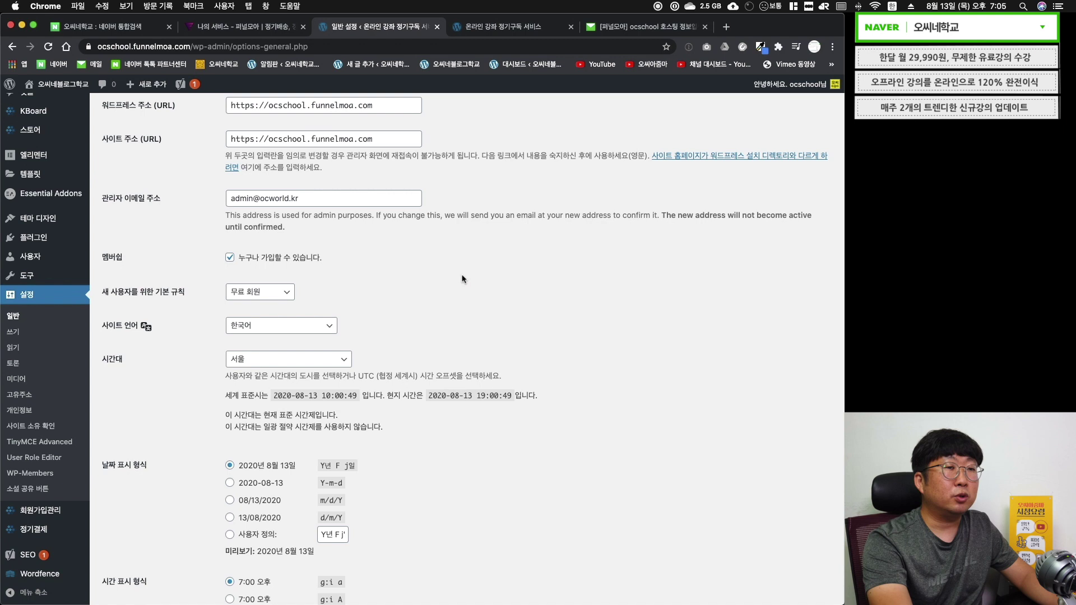
{"action": "scroll", "coordinate": [142, 202], "scroll_direction": "down", "scroll_amount": 3}
{"action": "left_click", "coordinate": [249, 206]}
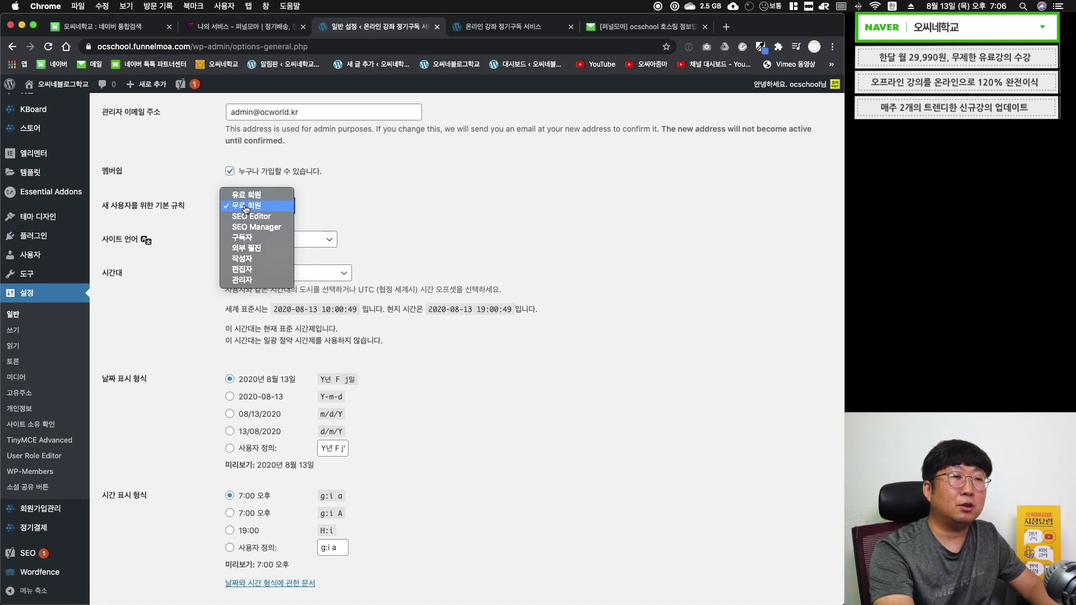
- Highlight 무료회원 in the 회원가입 line of the TextEdit note and return to the general settings in Chrome
{"action": "key", "text": "super+Tab"}
{"action": "key", "text": "shift+alt+Left"}
{"action": "left_click_drag", "start_coordinate": [261, 307], "coordinate": [160, 315]}
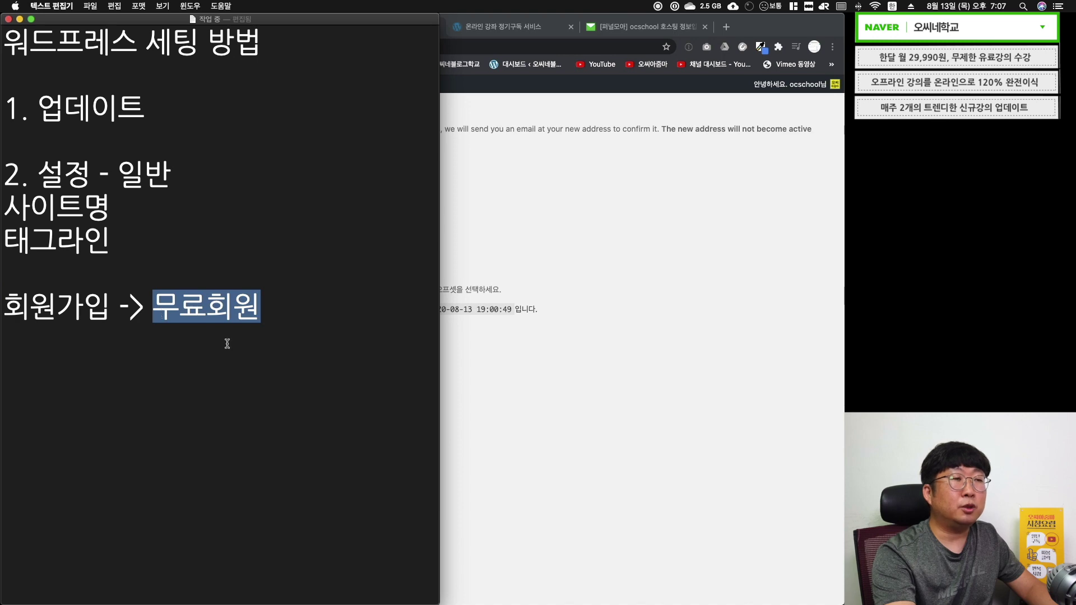
{"action": "left_click", "coordinate": [644, 308]}
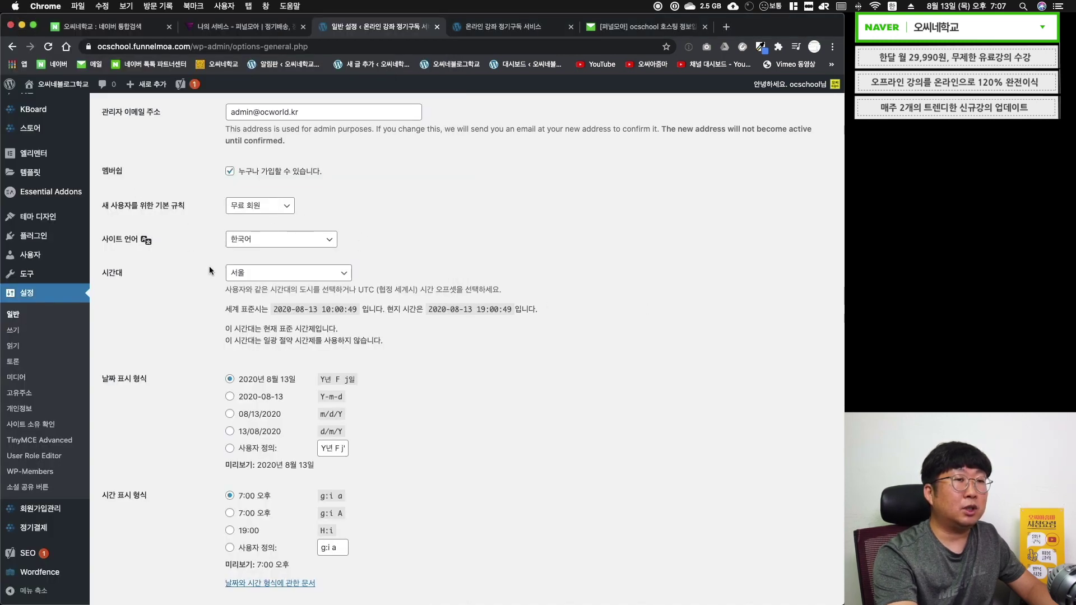
- Save the changes to the WordPress general settings
{"action": "scroll", "coordinate": [187, 308], "scroll_direction": "down", "scroll_amount": 4}
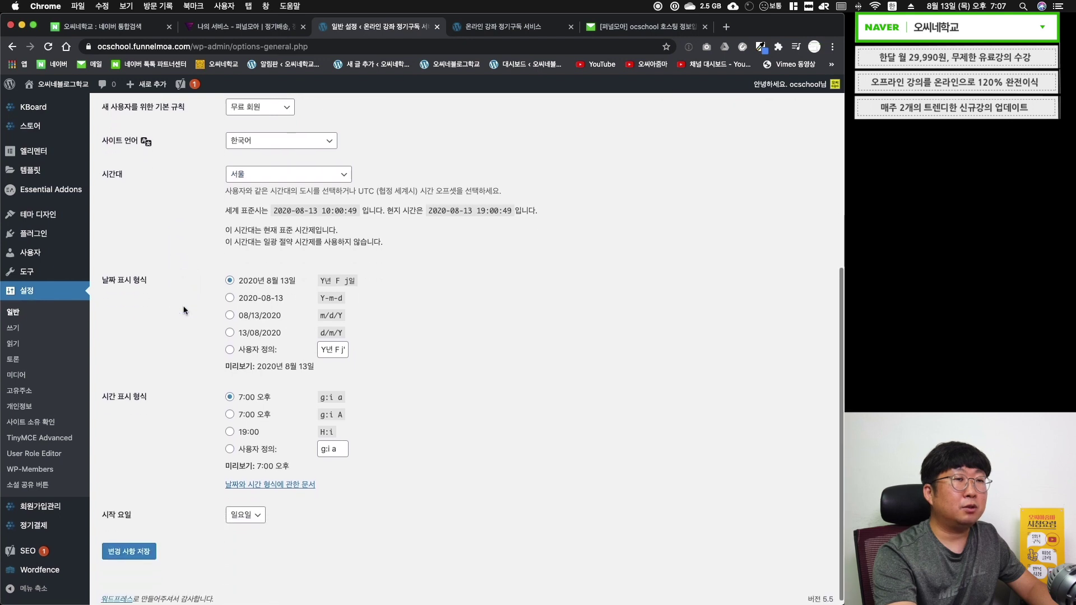
{"action": "scroll", "coordinate": [194, 336], "scroll_direction": "down", "scroll_amount": 1}
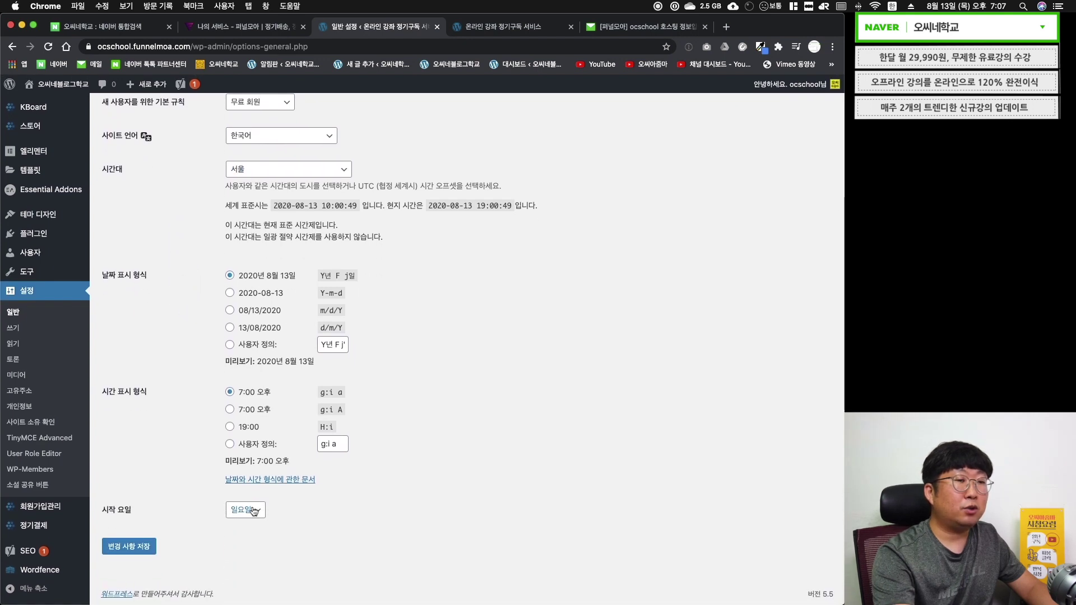
{"action": "left_click", "coordinate": [144, 547]}
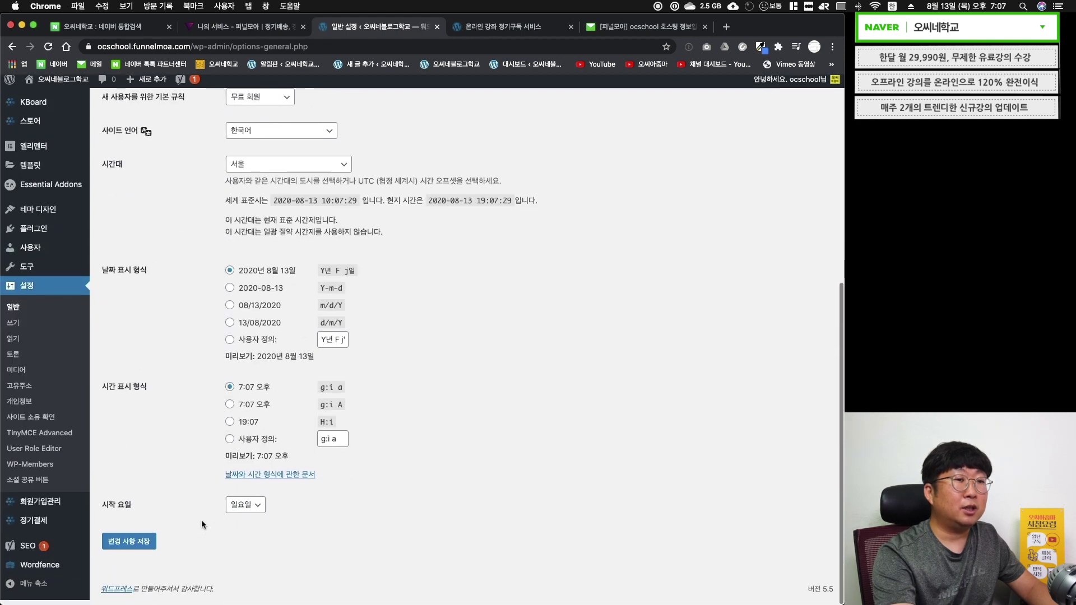
- Switch to the TextEdit note and highlight the lines "3. 설정 - 고유주소" and "게시글의 주소형식 설정"
{"action": "key", "text": "super+Tab"}
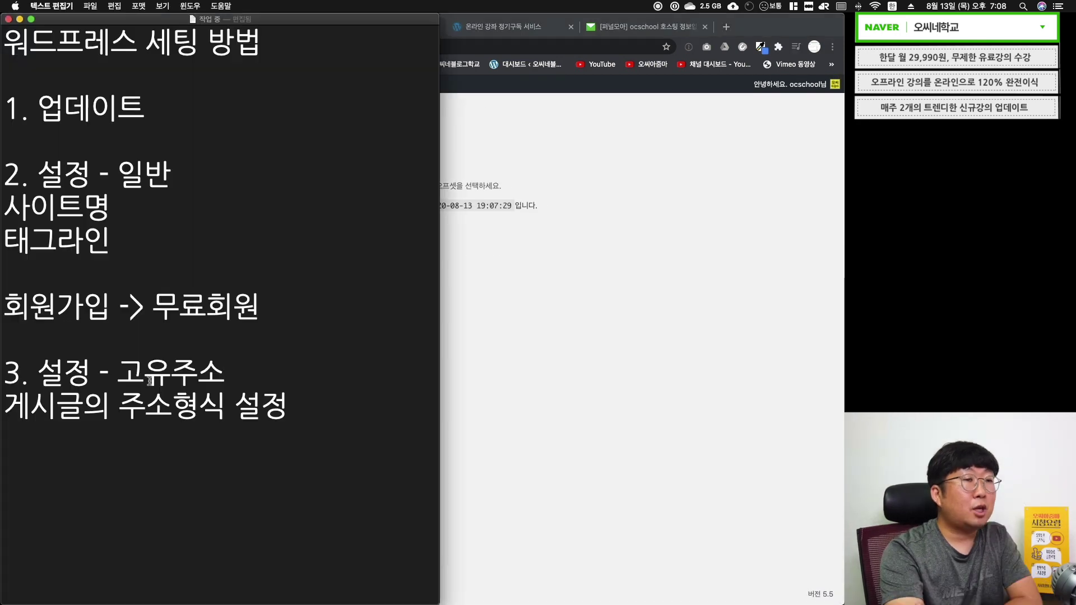
{"action": "left_click_drag", "start_coordinate": [230, 373], "coordinate": [5, 376]}
{"action": "left_click_drag", "start_coordinate": [288, 406], "coordinate": [5, 406]}
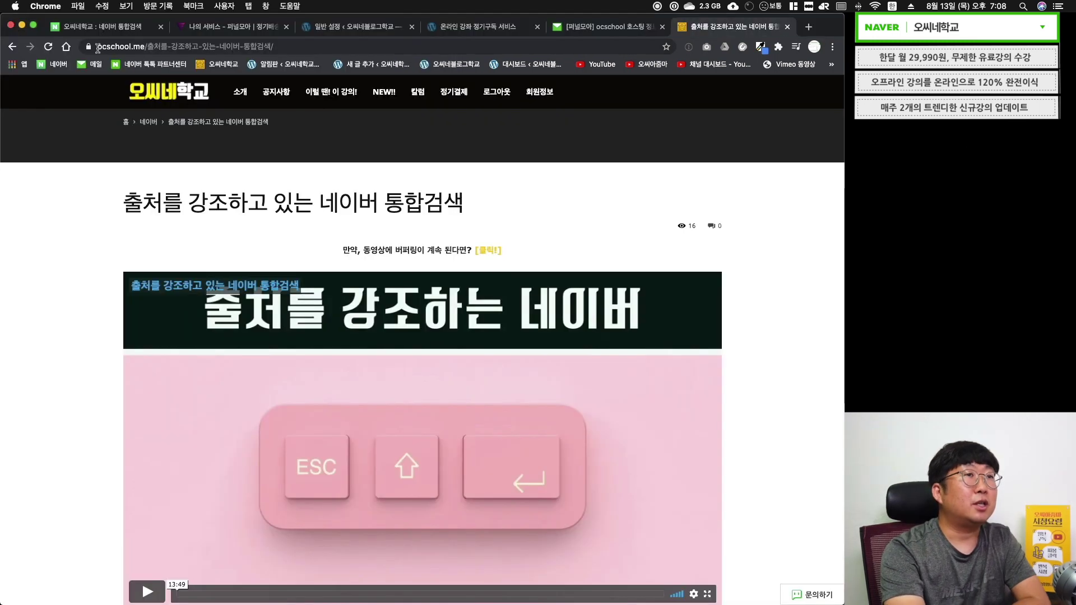
- Compare post address formats in Chrome by highlighting the ocschool.me post's address and "archives/284" in the ocblog.xyz address
{"action": "left_click_drag", "start_coordinate": [98, 48], "coordinate": [276, 47]}
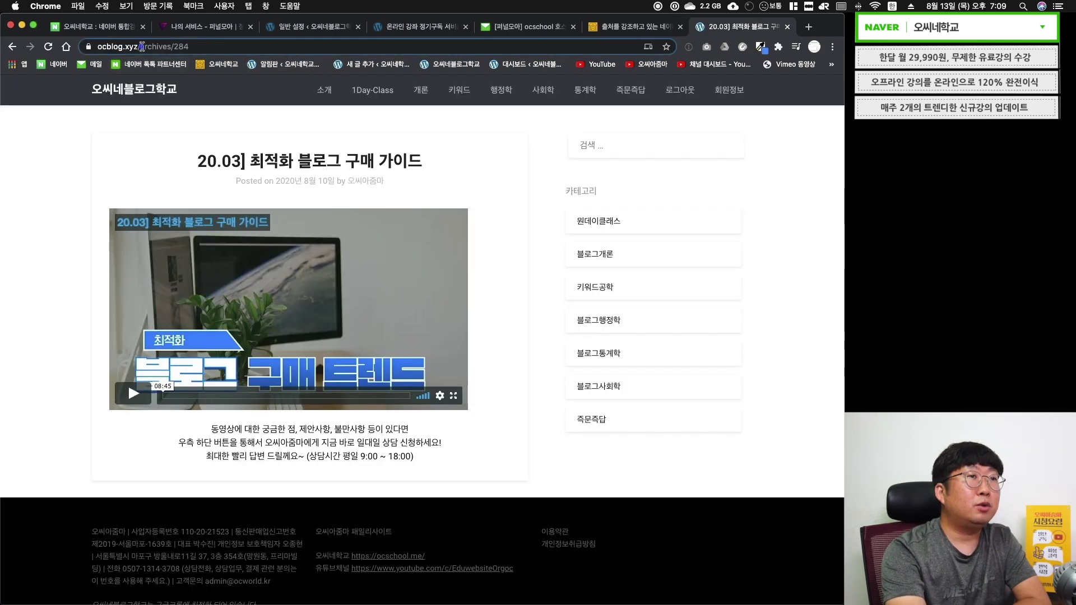
{"action": "left_click_drag", "start_coordinate": [140, 46], "coordinate": [223, 46]}
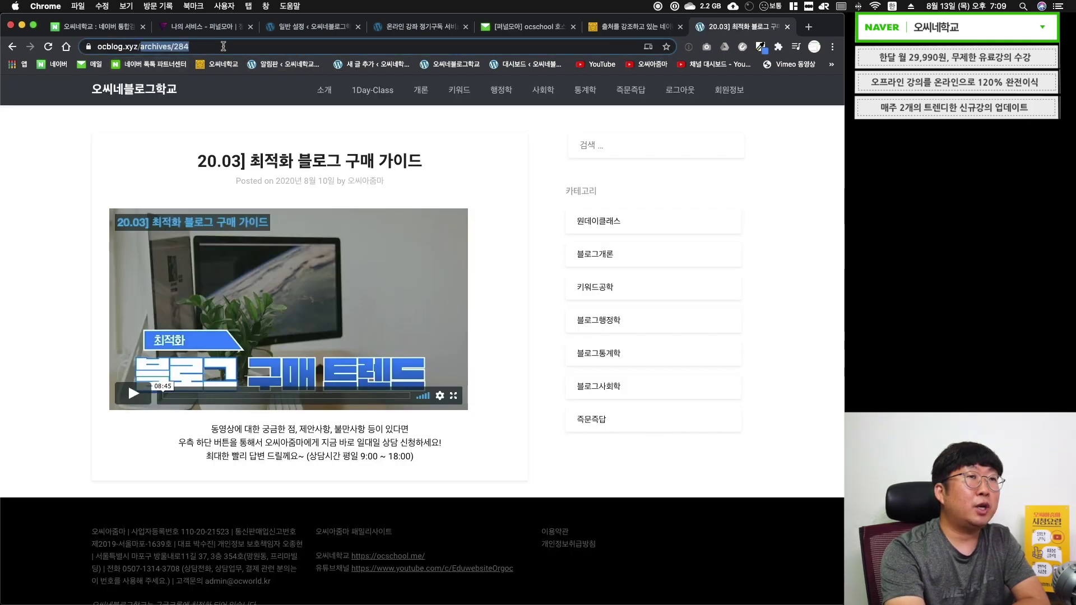
{"action": "double_click", "coordinate": [209, 47]}
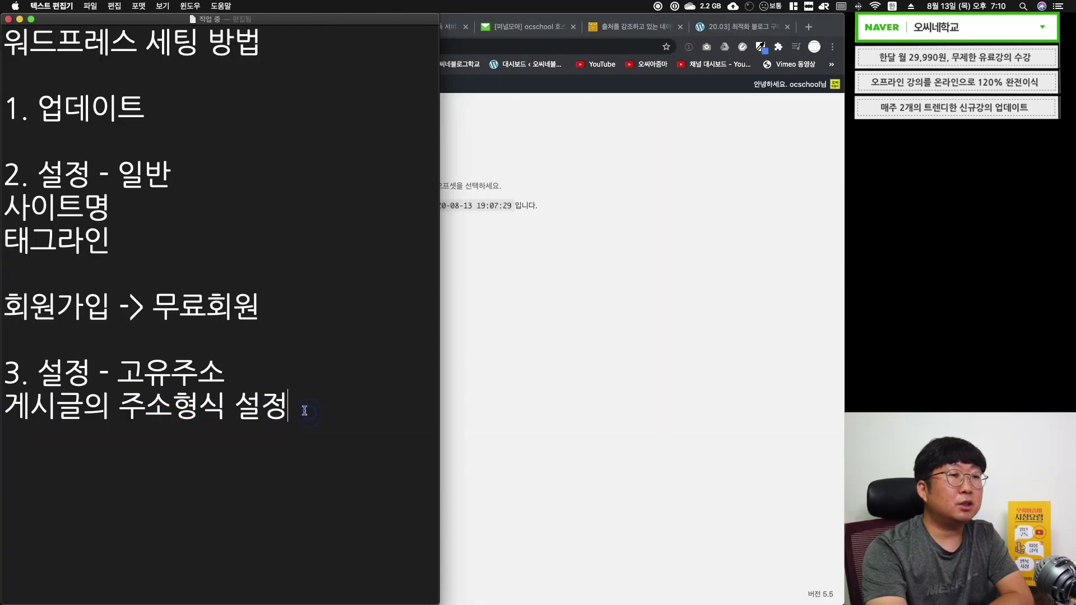
- Highlight "게시글의 주소형식 설정" in the TextEdit note, and compare the 글 이름, 기본 and 숫자 example addresses in Chrome's permalink settings
{"action": "left_click_drag", "start_coordinate": [304, 411], "coordinate": [12, 413]}
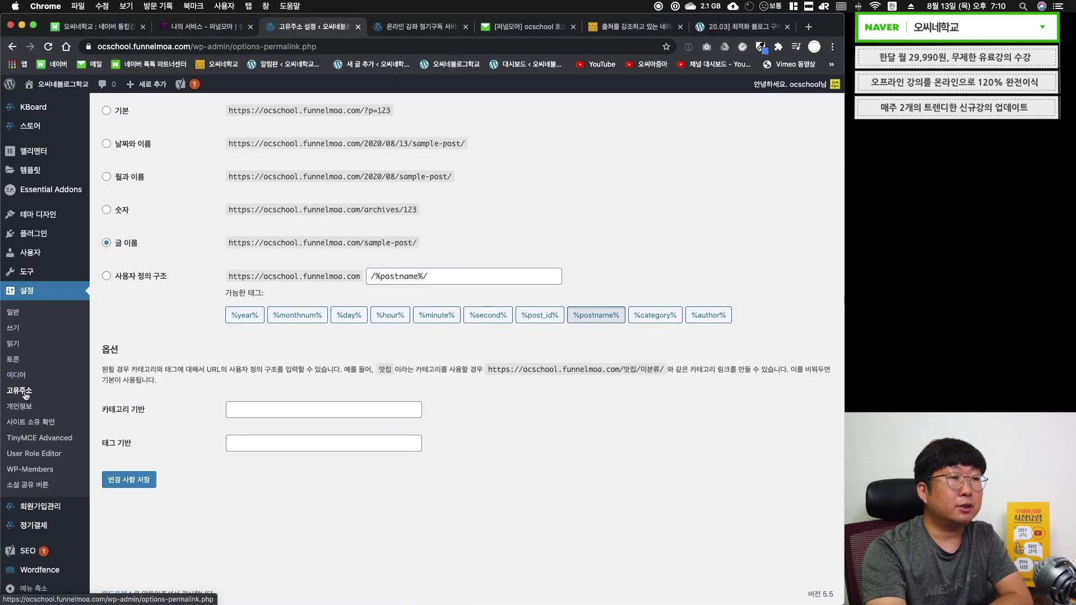
{"action": "left_click", "coordinate": [150, 324]}
{"action": "scroll", "coordinate": [150, 324], "scroll_direction": "up", "scroll_amount": 3}
{"action": "left_click_drag", "start_coordinate": [223, 365], "coordinate": [432, 368]}
{"action": "left_click", "coordinate": [171, 368]}
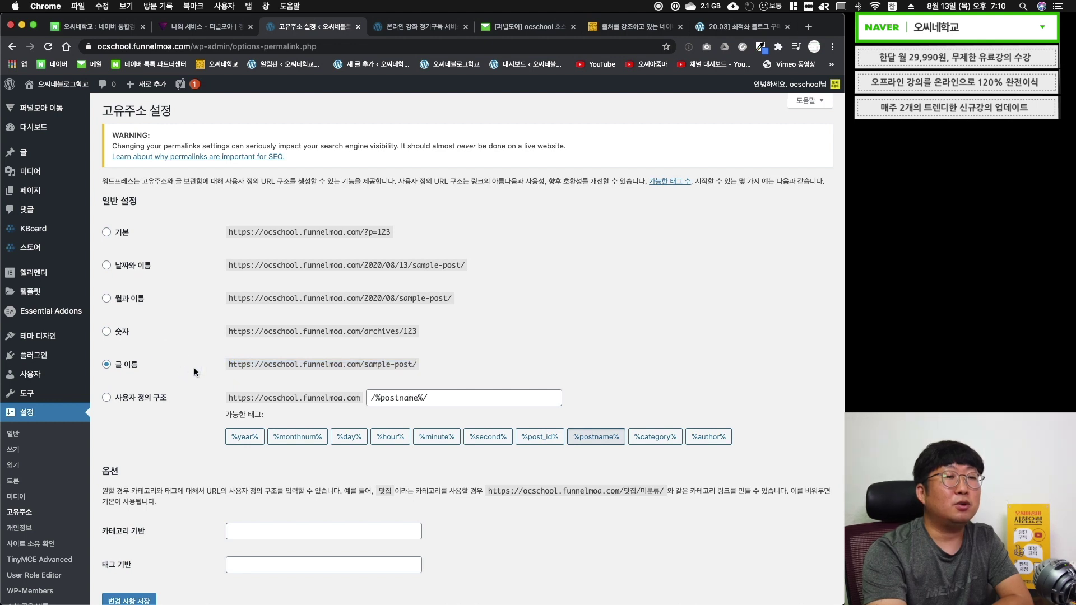
{"action": "left_click_drag", "start_coordinate": [204, 370], "coordinate": [444, 368]}
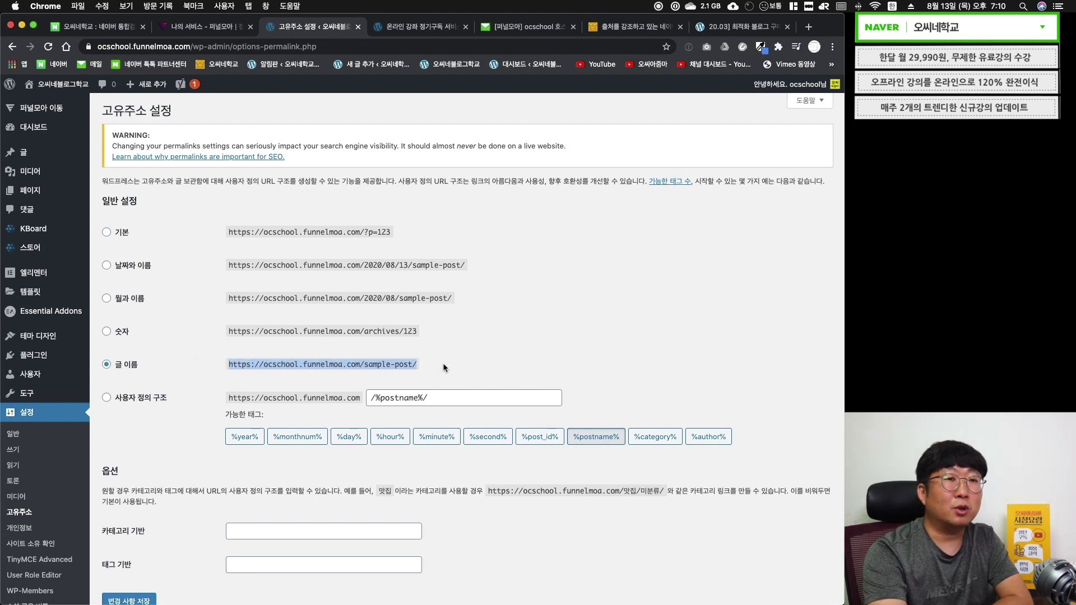
{"action": "left_click_drag", "start_coordinate": [221, 233], "coordinate": [408, 234]}
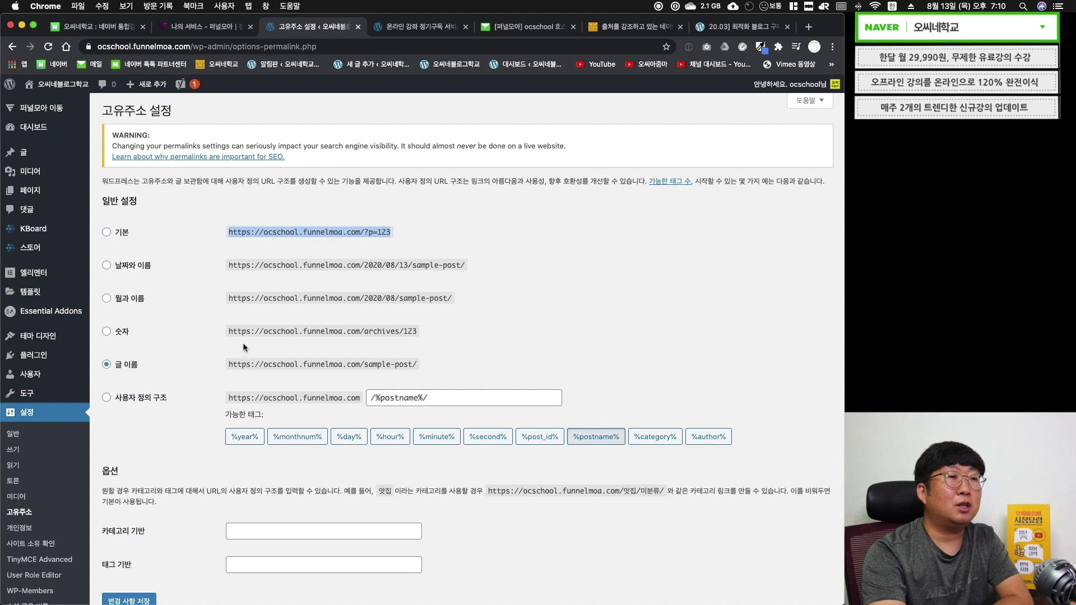
{"action": "left_click_drag", "start_coordinate": [223, 334], "coordinate": [456, 348]}
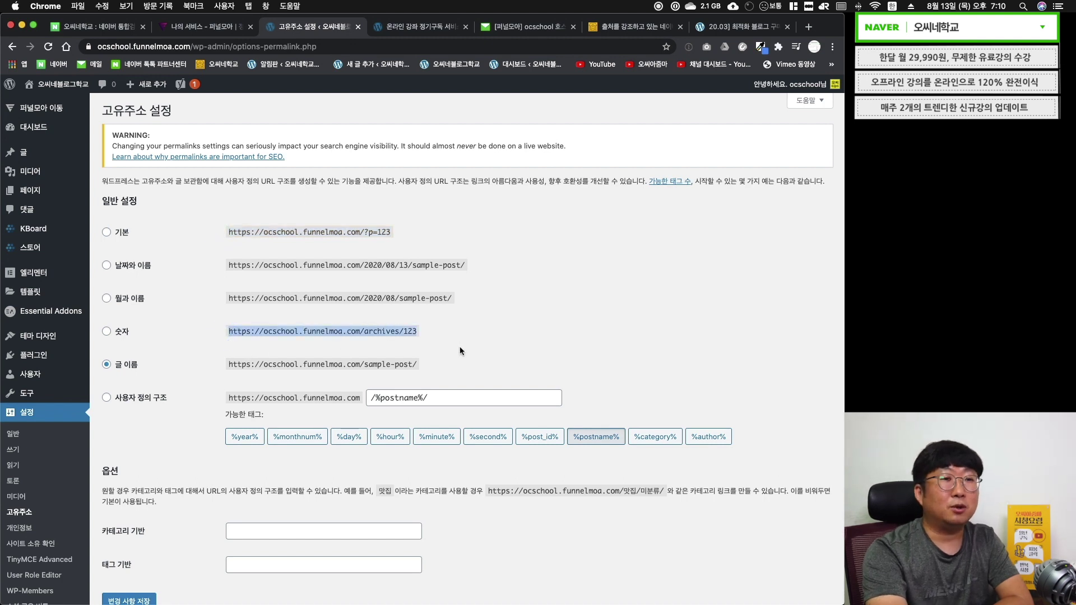
{"action": "left_click", "coordinate": [482, 348]}
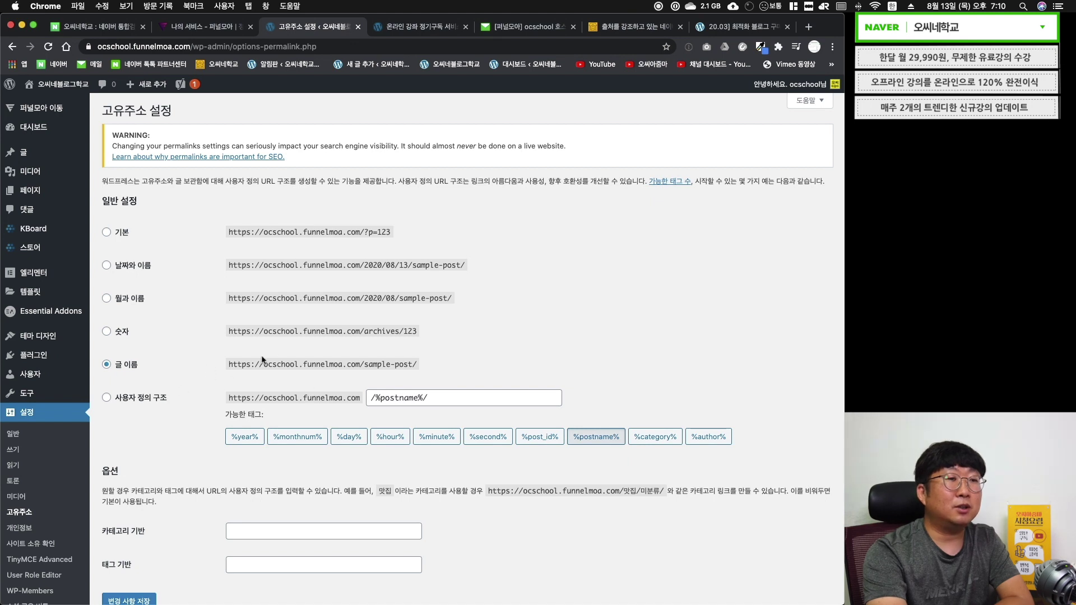
- Compare the post addresses on ocschool.me and ocblog.xyz, and save the permalink settings with the 숫자 format
{"action": "left_click", "coordinate": [636, 26]}
{"action": "left_click_drag", "start_coordinate": [171, 47], "coordinate": [352, 48]}
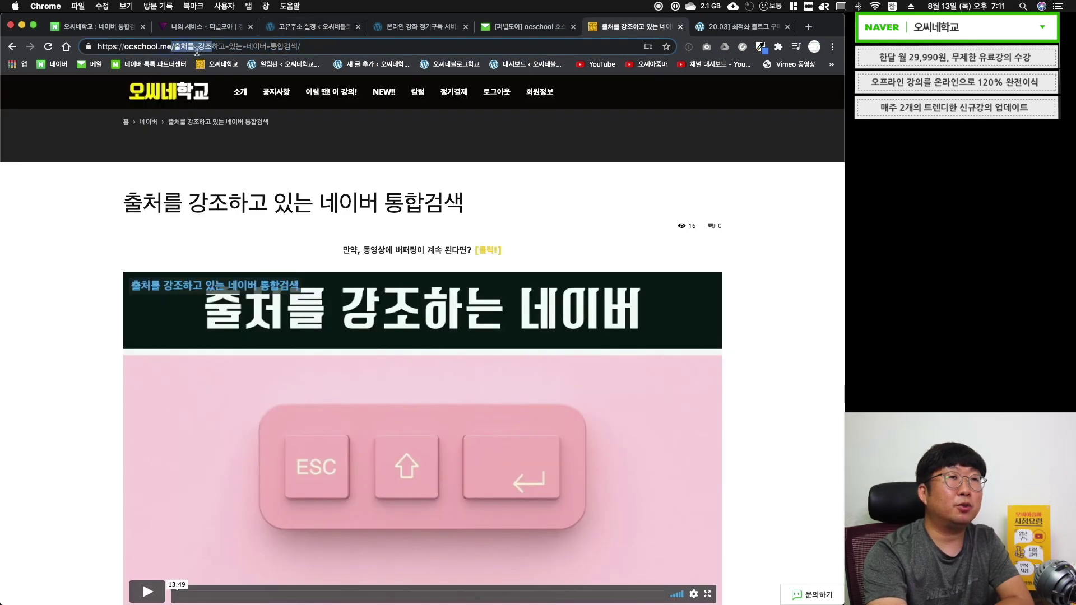
{"action": "left_click", "coordinate": [314, 26]}
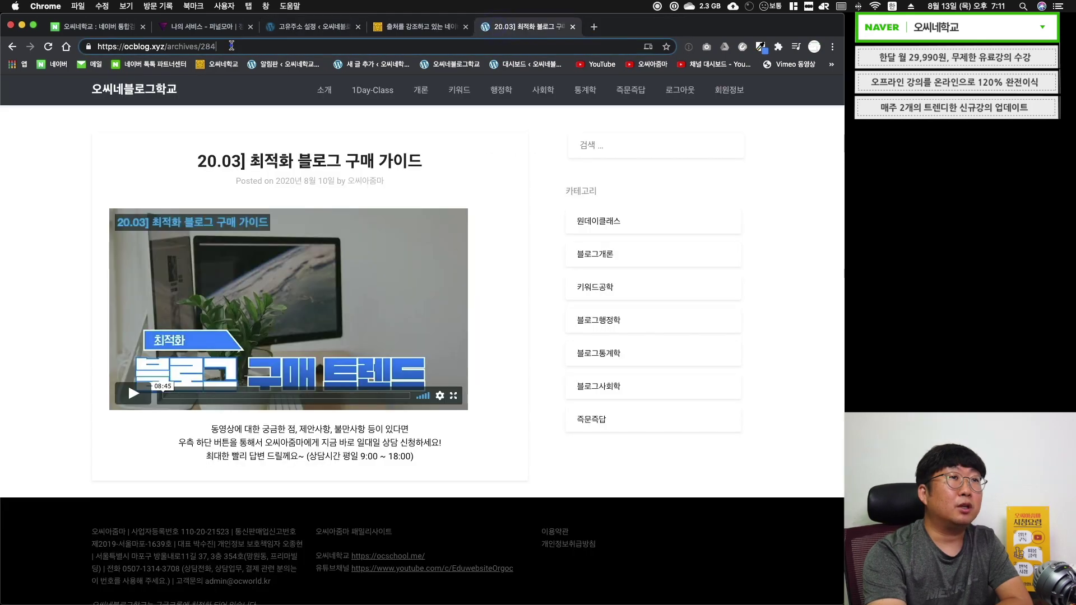
{"action": "left_click_drag", "start_coordinate": [217, 47], "coordinate": [169, 47]}
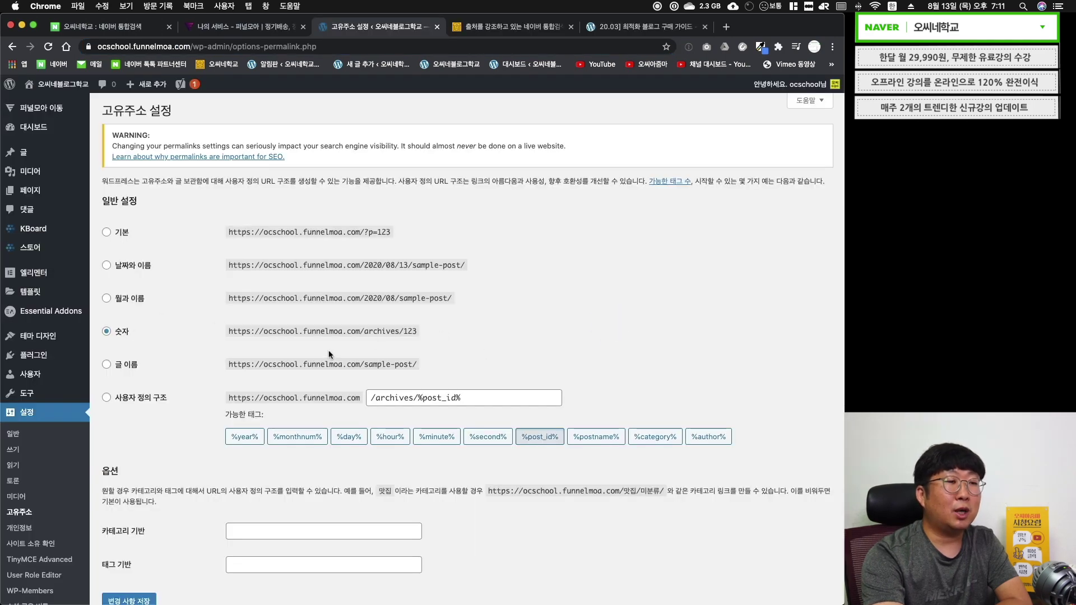
{"action": "left_click", "coordinate": [129, 601]}
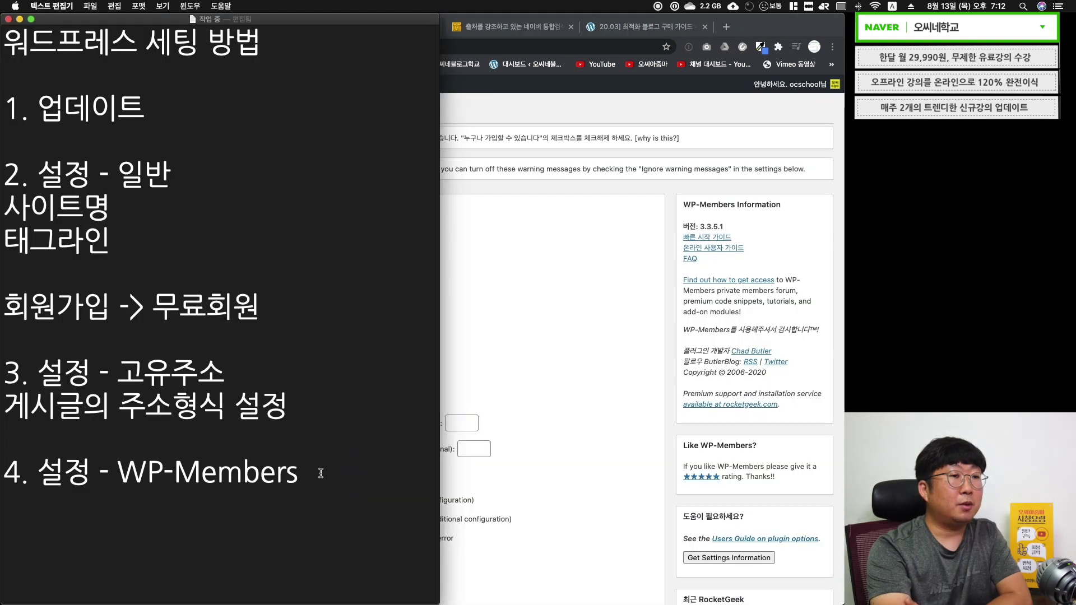
- Highlight "WP-Members" in line 4 of the TextEdit note and open the WP-Members settings in Chrome
{"action": "left_click_drag", "start_coordinate": [300, 473], "coordinate": [131, 469]}
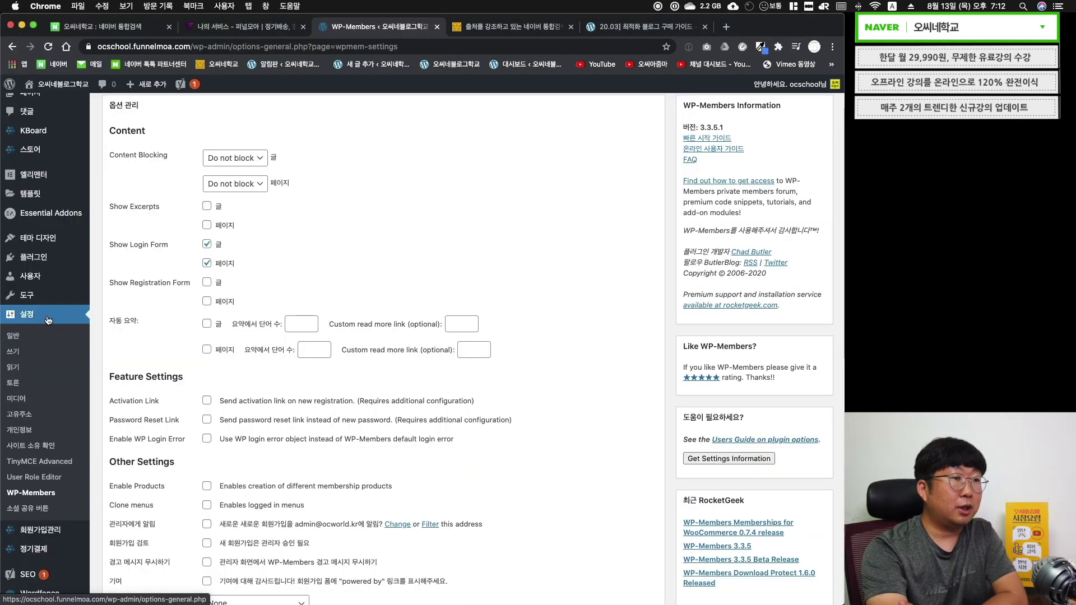
{"action": "left_click", "coordinate": [40, 494]}
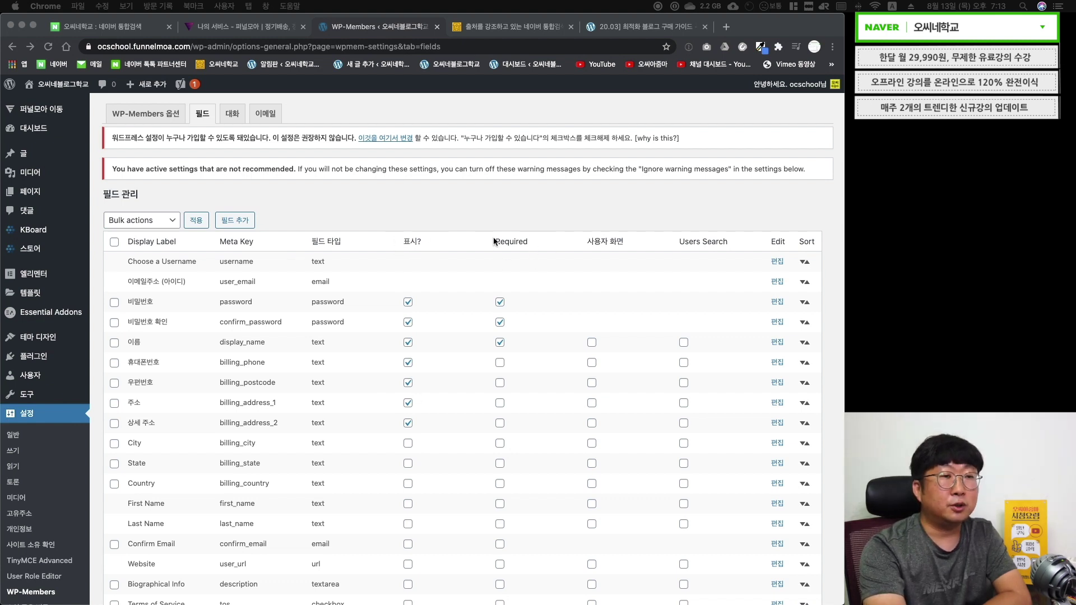
- In the WP-Members field list, turn off display of 우편번호, 주소 and 상세 주소, and make 휴대폰번호 required
{"action": "left_click", "coordinate": [408, 384]}
{"action": "left_click", "coordinate": [408, 403]}
{"action": "left_click", "coordinate": [408, 424]}
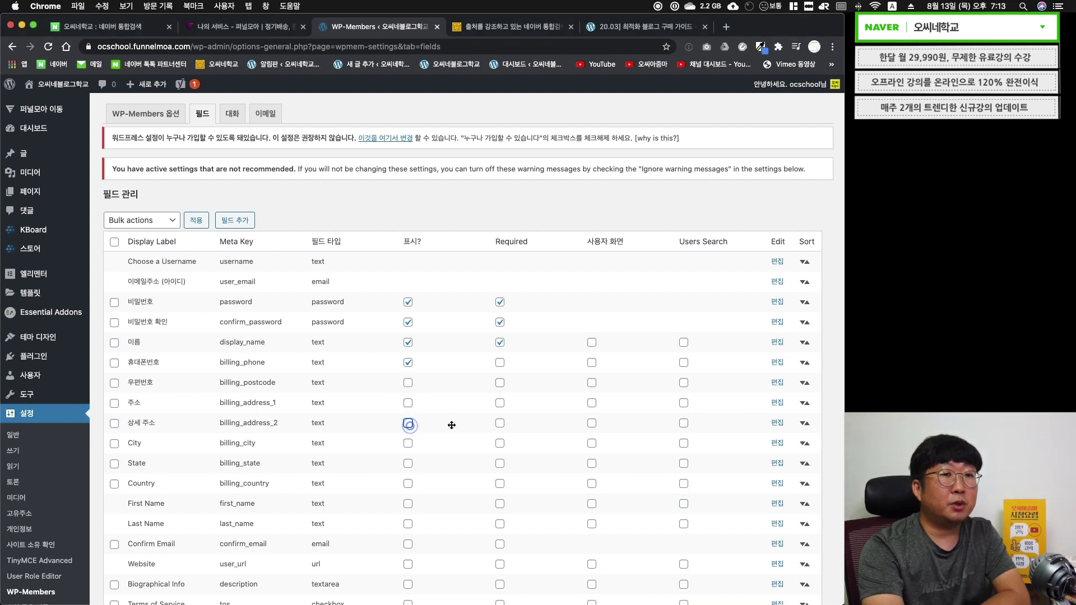
{"action": "left_click", "coordinate": [501, 364]}
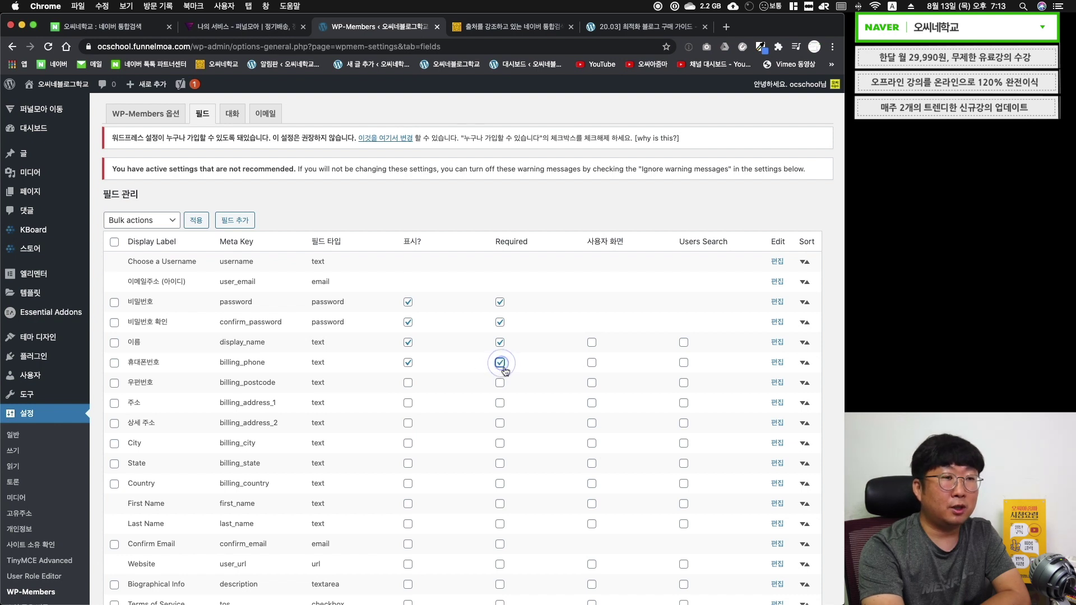
- Select the 휴대폰번호, 우편번호, 주소 and 상세 주소 fields and apply the Save Settings bulk action
{"action": "left_click", "coordinate": [114, 364]}
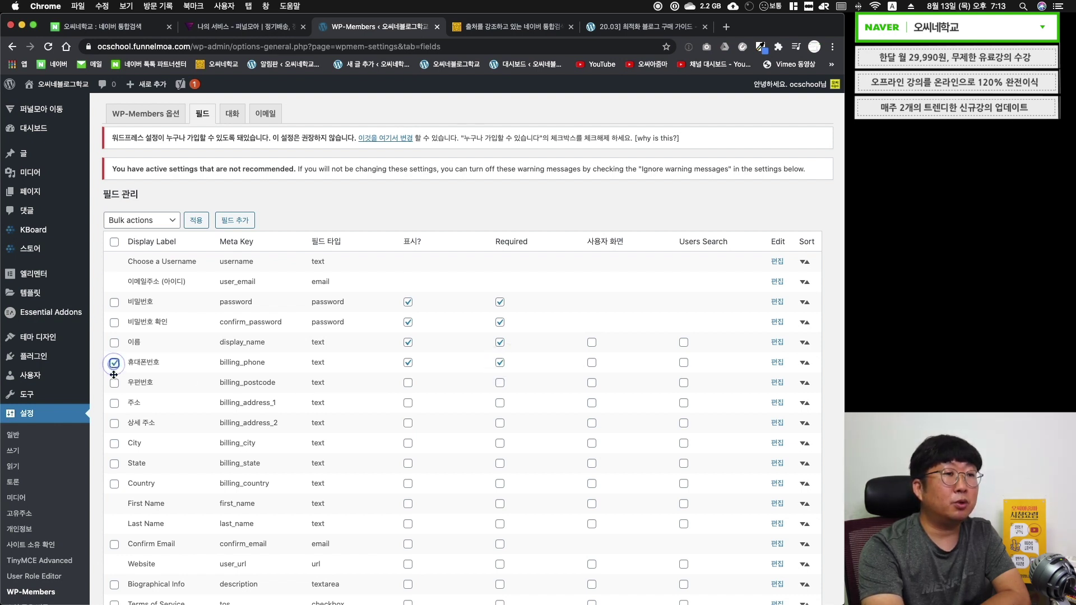
{"action": "left_click", "coordinate": [115, 383]}
{"action": "left_click", "coordinate": [115, 403]}
{"action": "left_click", "coordinate": [115, 424]}
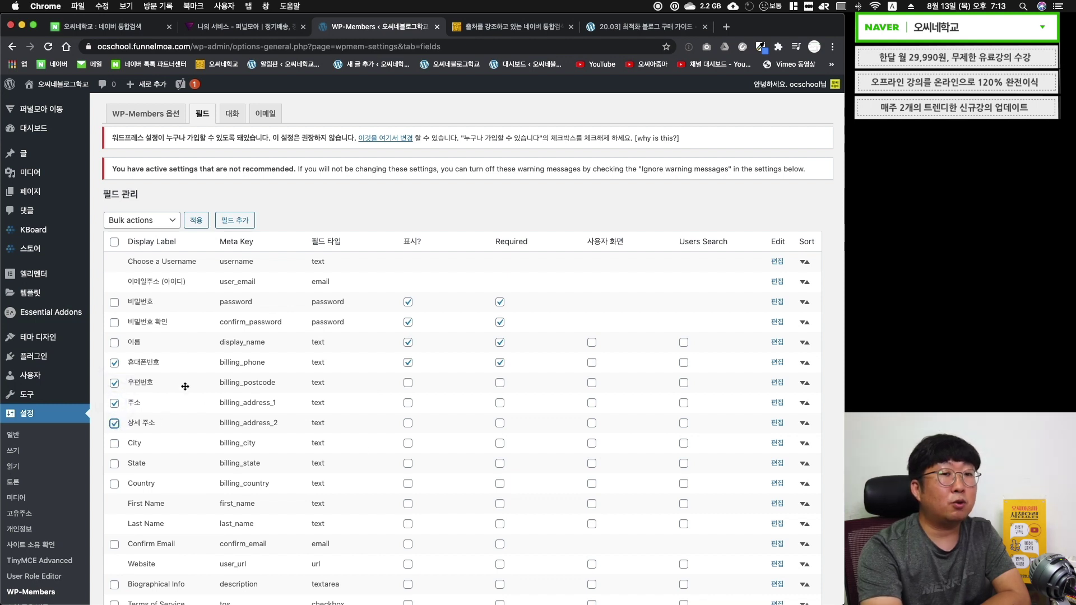
{"action": "left_click", "coordinate": [167, 226]}
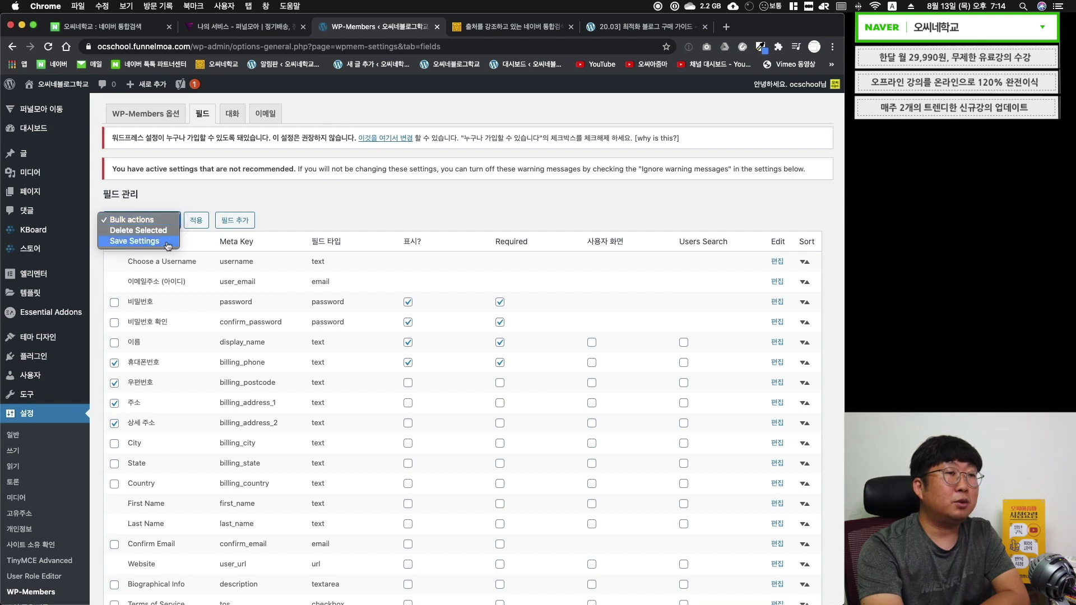
{"action": "left_click", "coordinate": [166, 241]}
{"action": "left_click", "coordinate": [197, 220]}
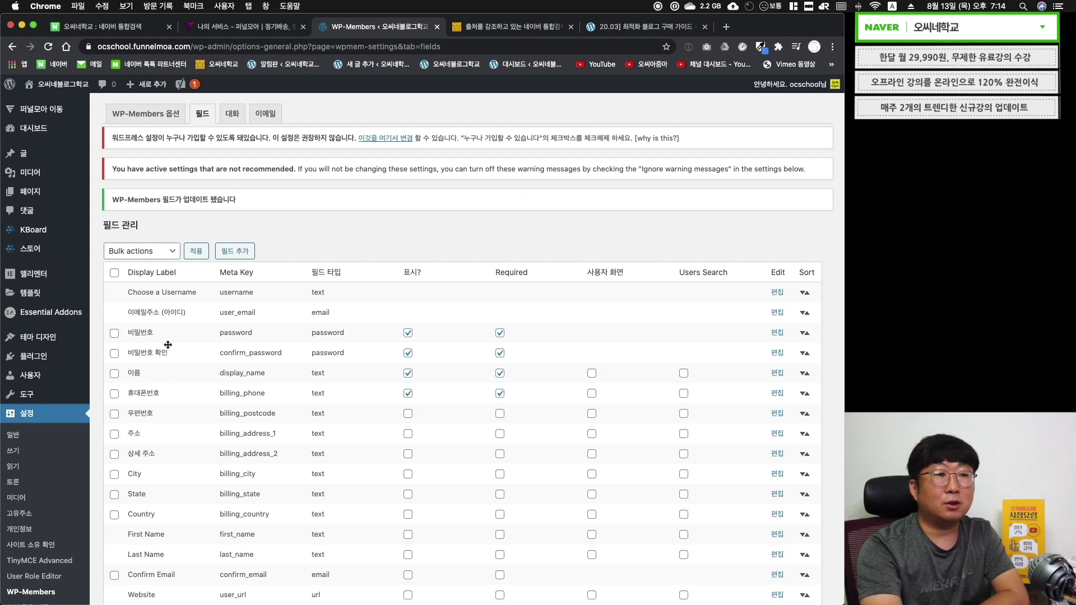
{"action": "scroll", "coordinate": [169, 344], "scroll_direction": "down", "scroll_amount": 2}
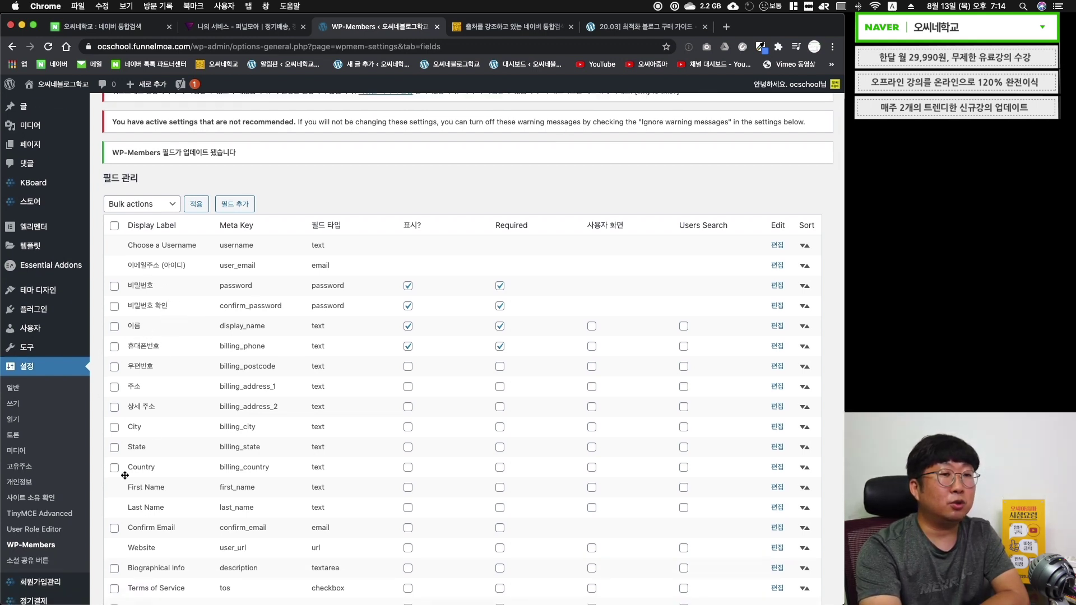
{"action": "scroll", "coordinate": [186, 455], "scroll_direction": "up", "scroll_amount": 2}
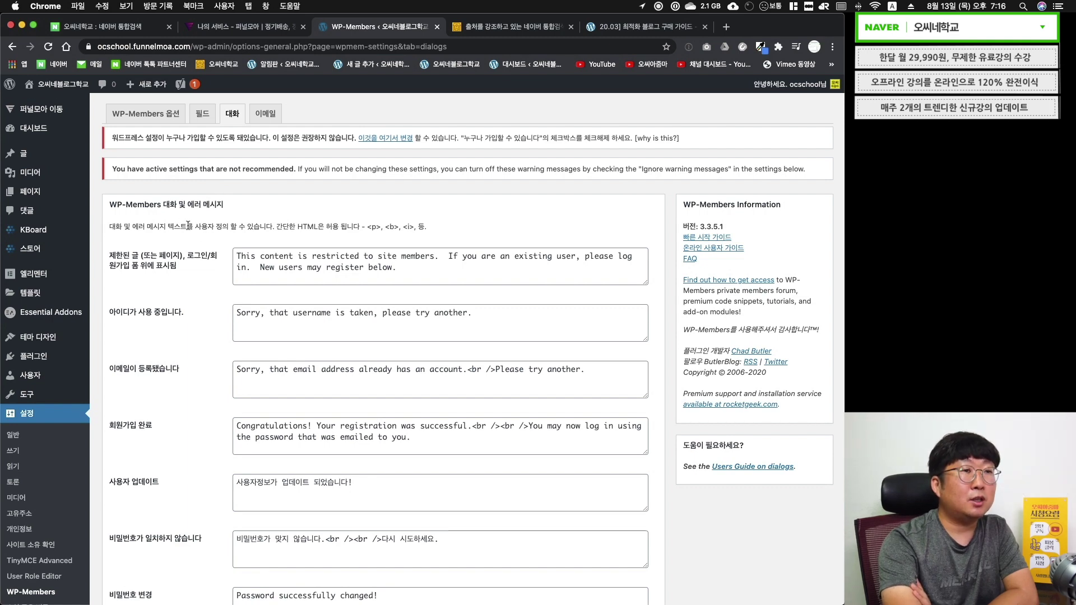
- Review the WP-Members dialog and error messages, highlighting the restricted-content, username-taken, registered-email, user-update and password-mismatch texts
{"action": "scroll", "coordinate": [188, 225], "scroll_direction": "down", "scroll_amount": 5}
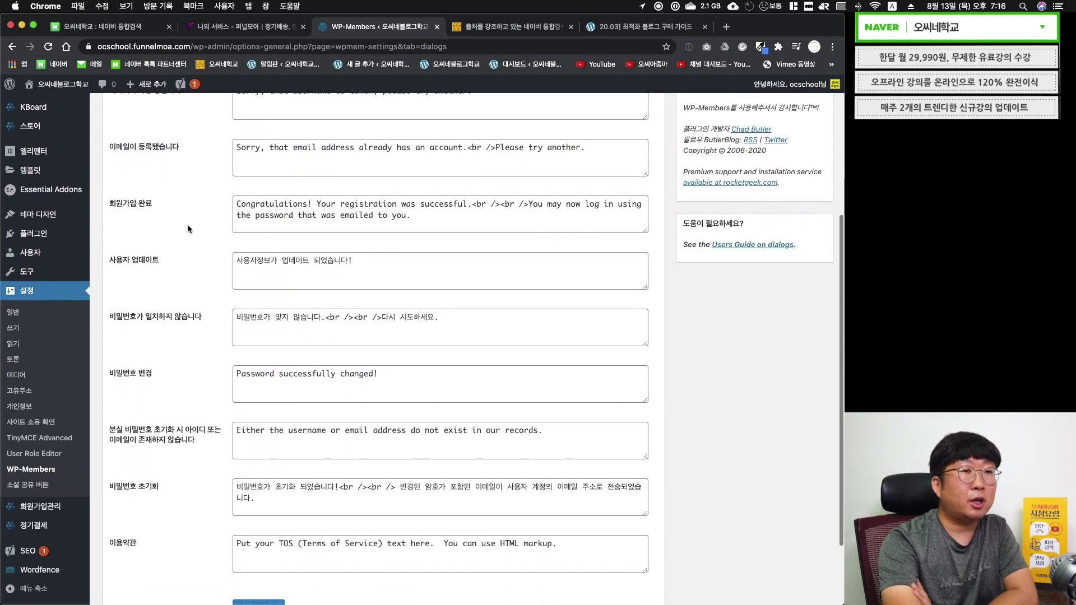
{"action": "scroll", "coordinate": [187, 224], "scroll_direction": "down", "scroll_amount": 1}
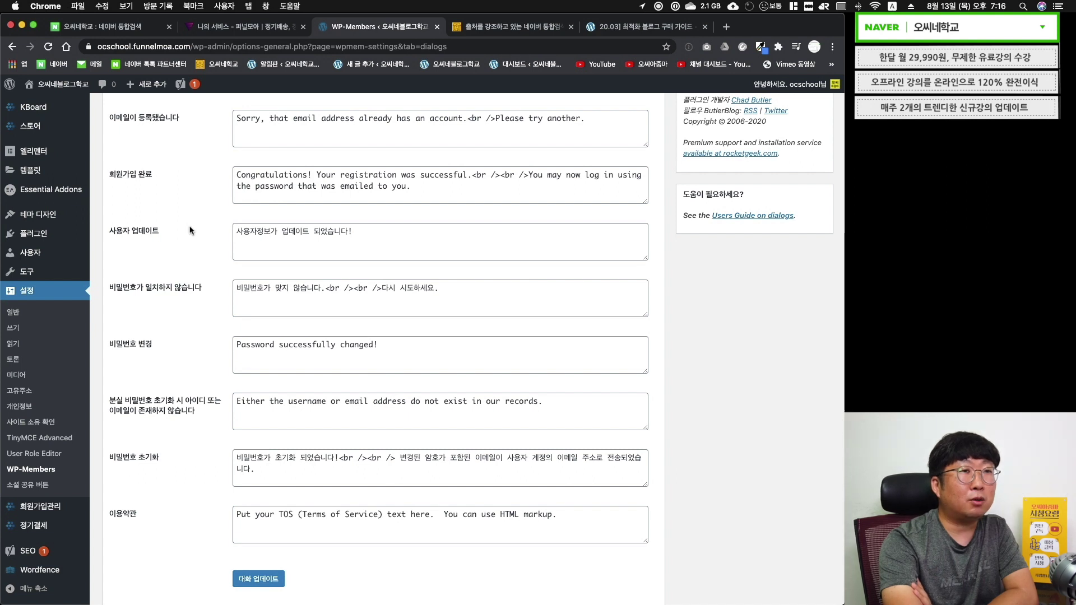
{"action": "scroll", "coordinate": [190, 229], "scroll_direction": "up", "scroll_amount": 3}
{"action": "left_click_drag", "start_coordinate": [431, 167], "coordinate": [234, 147]}
{"action": "left_click_drag", "start_coordinate": [481, 205], "coordinate": [232, 202]}
{"action": "left_click_drag", "start_coordinate": [592, 267], "coordinate": [231, 247]}
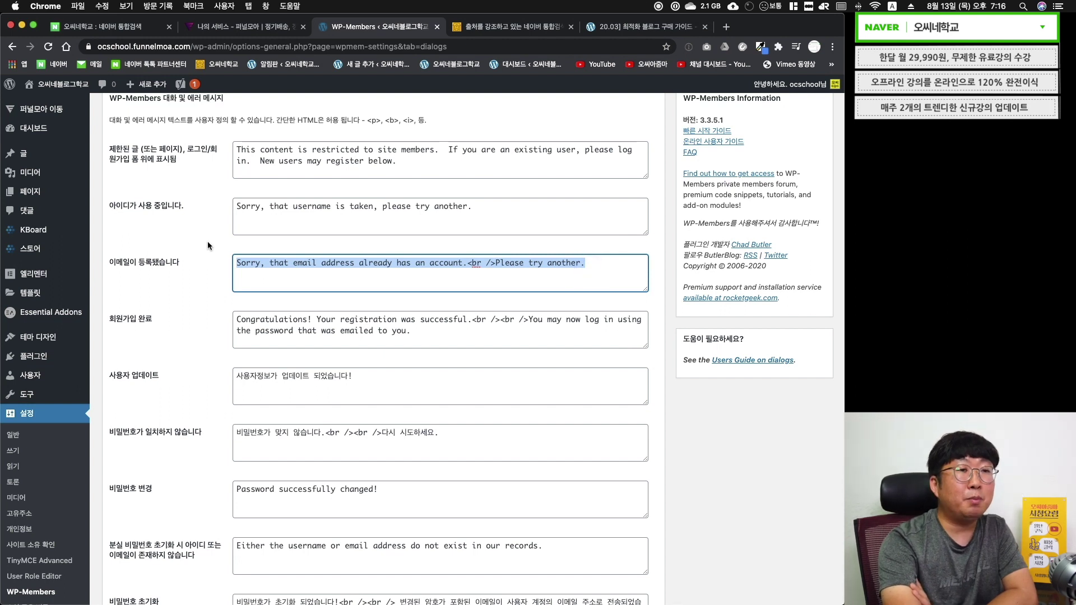
{"action": "scroll", "coordinate": [208, 245], "scroll_direction": "down", "scroll_amount": 3}
{"action": "left_click_drag", "start_coordinate": [357, 273], "coordinate": [232, 275]}
{"action": "left_click_drag", "start_coordinate": [468, 329], "coordinate": [198, 326]}
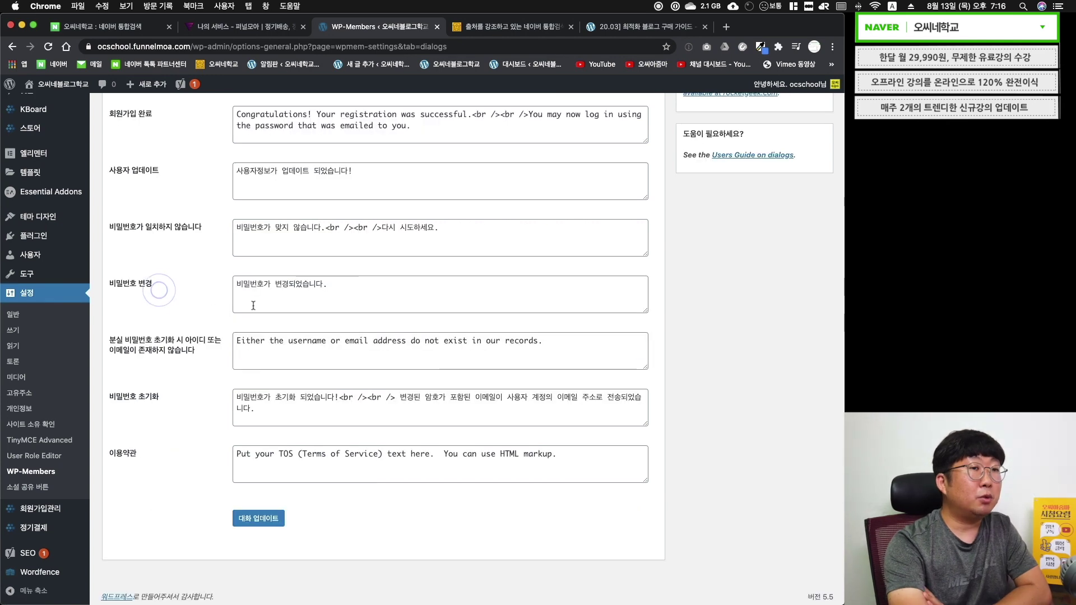
- Highlight the 비밀번호 초기화 message and save the WP-Members dialog messages
{"action": "triple_click", "coordinate": [307, 409]}
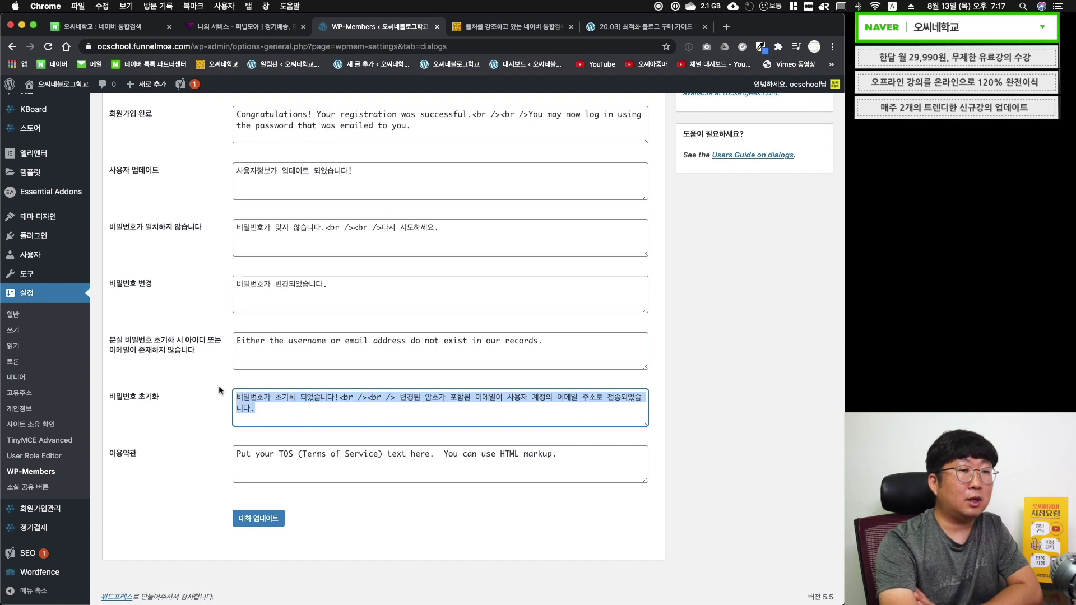
{"action": "left_click", "coordinate": [361, 528]}
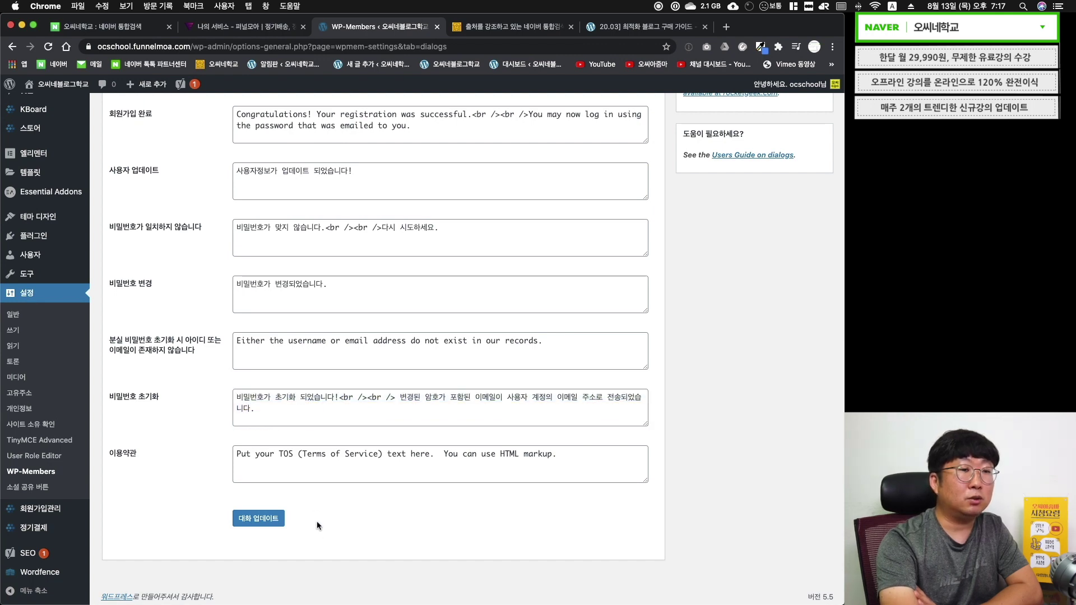
{"action": "left_click", "coordinate": [259, 518]}
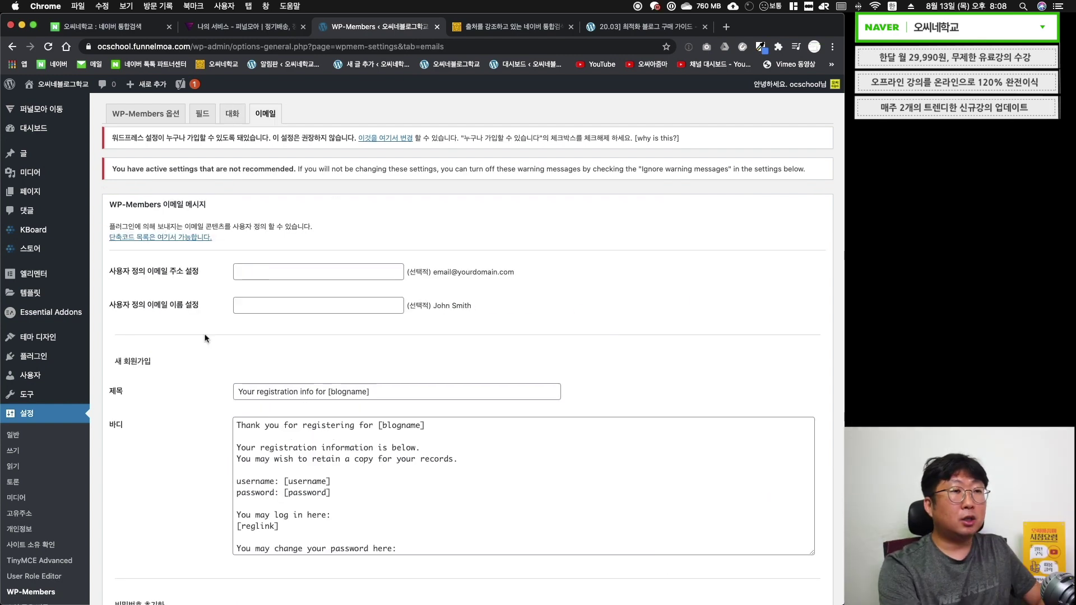
- In the WP-Members email settings, enter the sender e-mail, name 오씨네블로그학교, and 새 회원가입 subject "[blogname]님, 오씨네블로그학교에 가입되었습니다!"
{"action": "scroll", "coordinate": [205, 338], "scroll_direction": "down", "scroll_amount": 8}
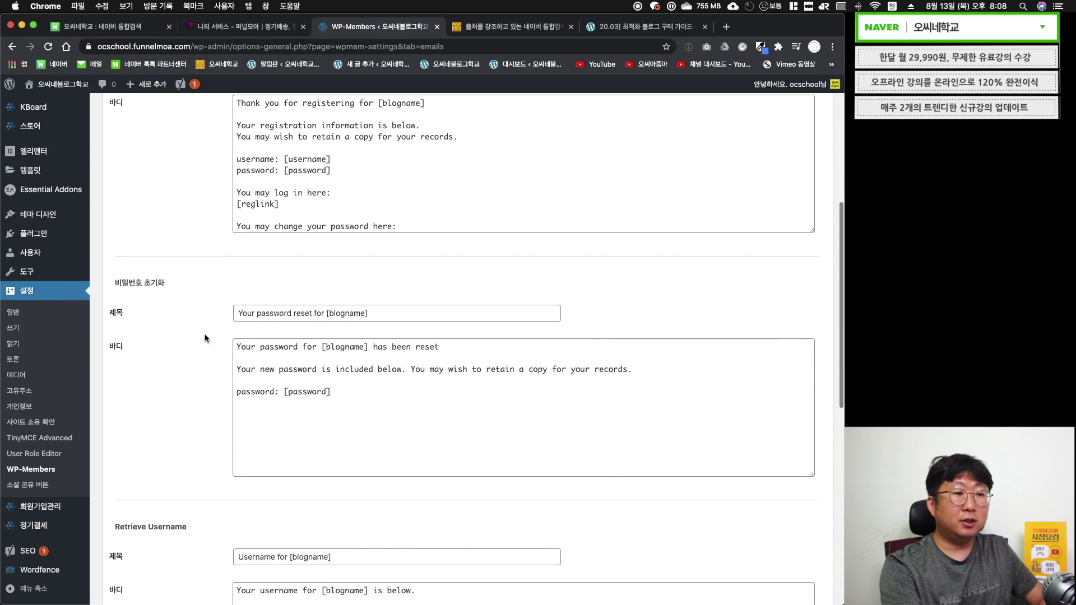
{"action": "scroll", "coordinate": [205, 338], "scroll_direction": "down", "scroll_amount": 4}
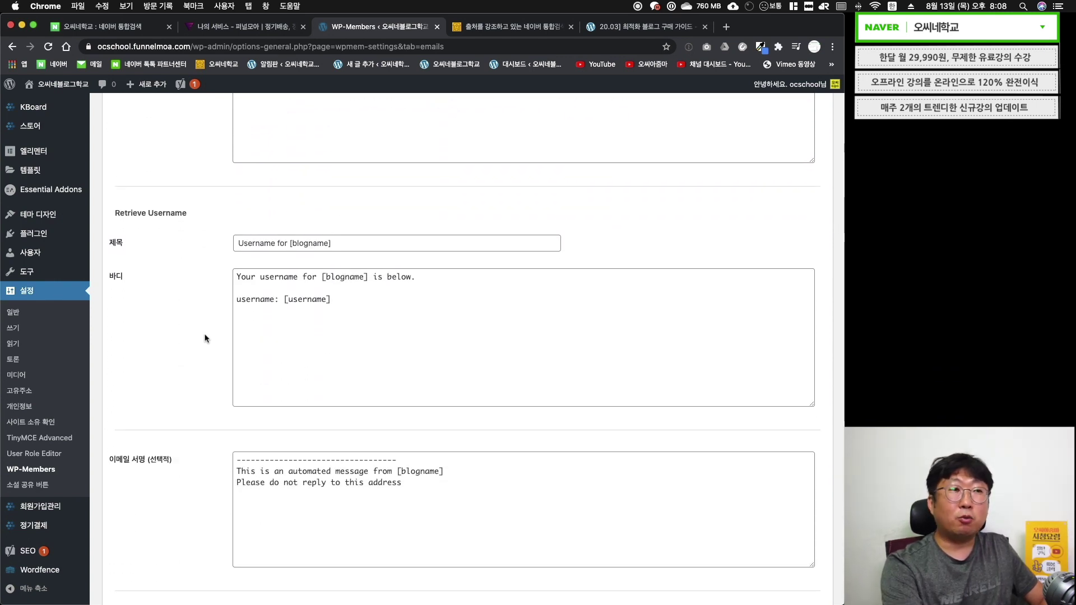
{"action": "scroll", "coordinate": [205, 338], "scroll_direction": "up", "scroll_amount": 12}
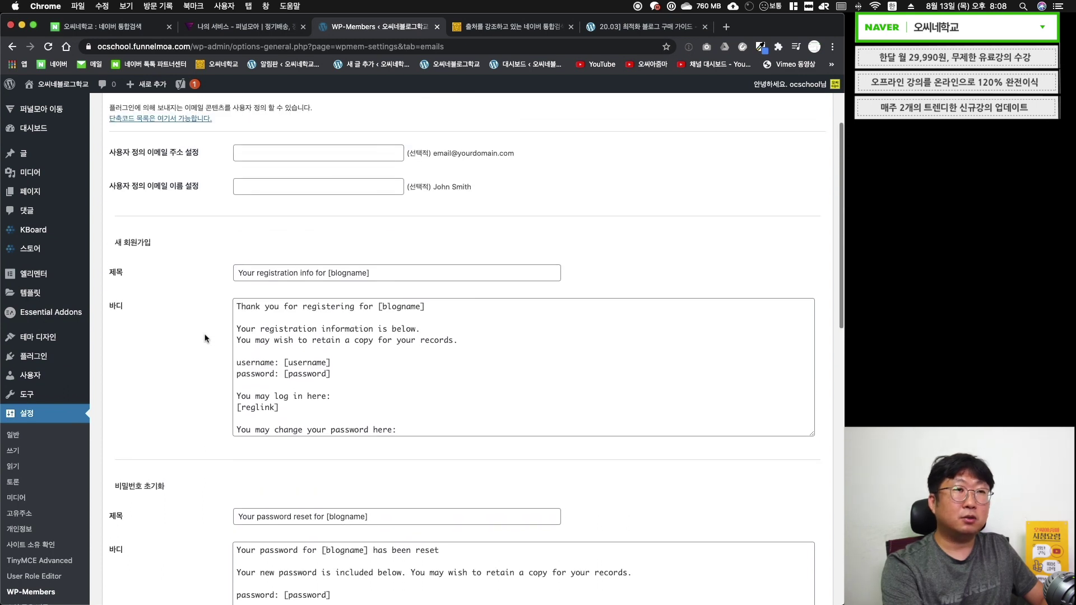
{"action": "left_click", "coordinate": [269, 194]}
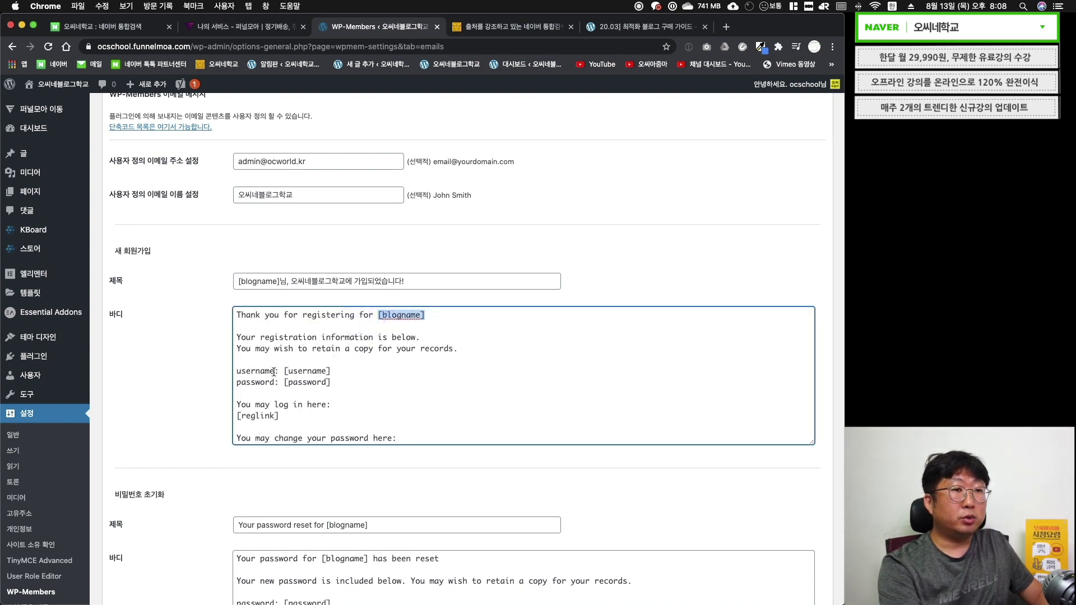
- Check the shortcodes in the 새 회원가입 body and replace it with the Korean welcome text containing [blogname], [username], [password] and [user-profile]
{"action": "left_click_drag", "start_coordinate": [283, 371], "coordinate": [331, 383]}
{"action": "left_click_drag", "start_coordinate": [279, 416], "coordinate": [236, 416]}
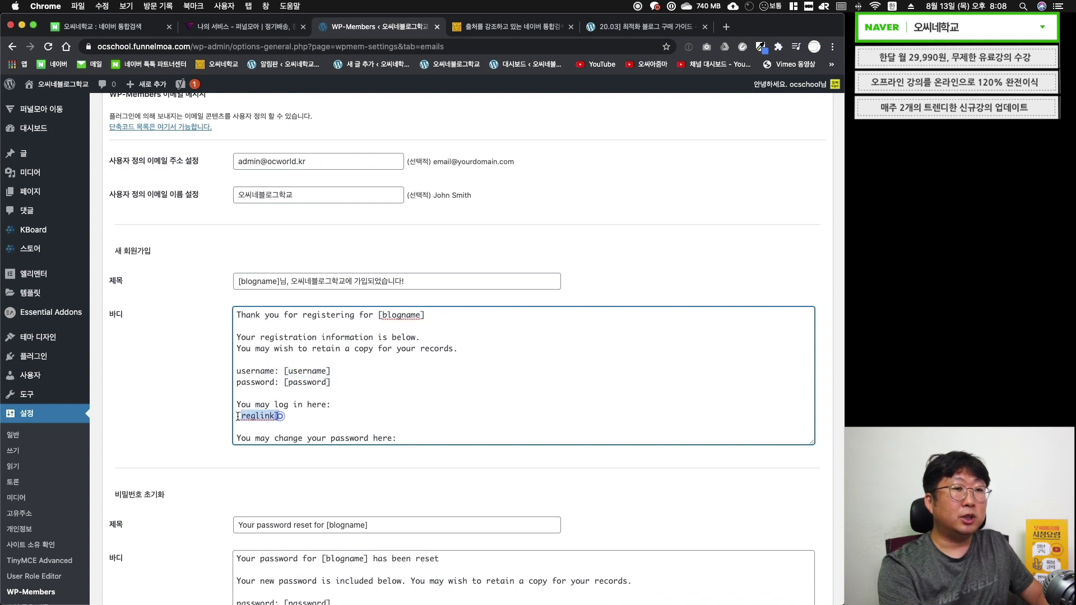
{"action": "left_click_drag", "start_coordinate": [430, 315], "coordinate": [378, 315]}
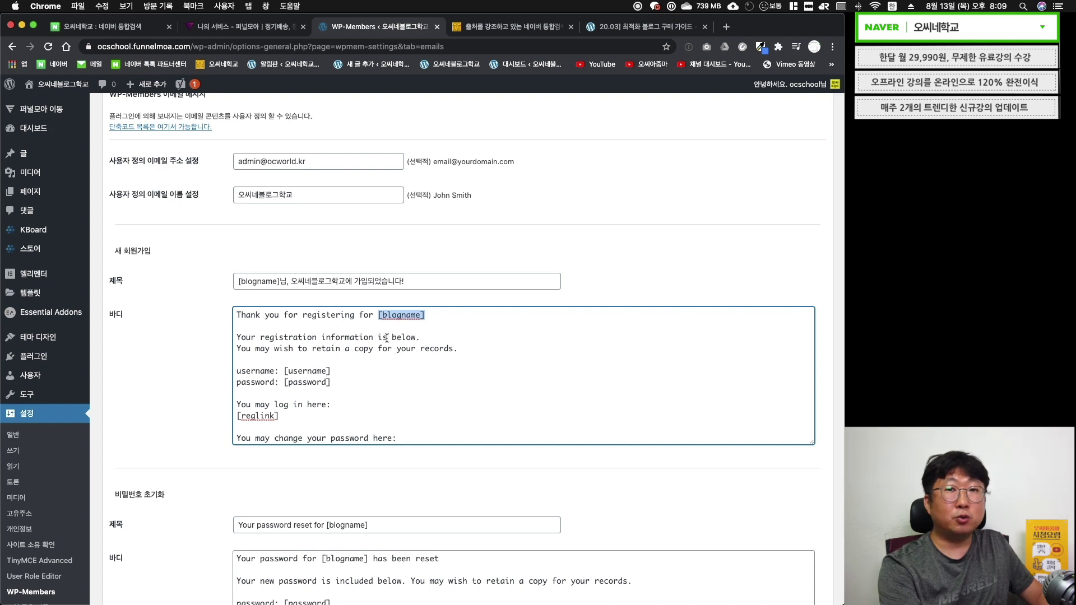
{"action": "key", "text": "ctrl+a"}
{"action": "key", "text": "ctrl+v"}
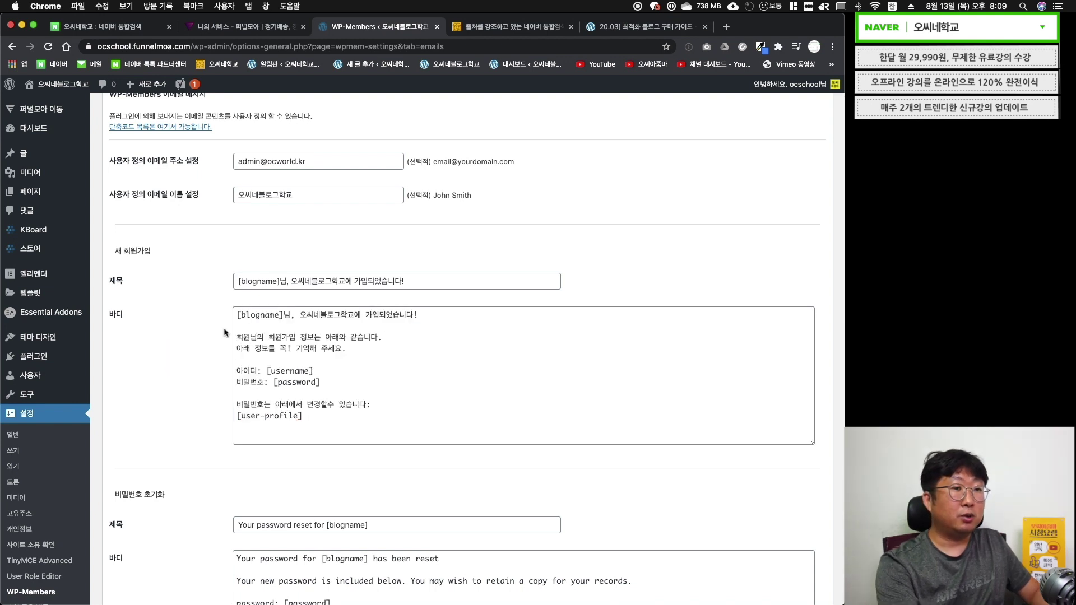
- Set the 비밀번호 초기화 email subject to "[blogname]의 비밀번호가 변경되었습니다."
{"action": "scroll", "coordinate": [180, 360], "scroll_direction": "down", "scroll_amount": 6}
{"action": "triple_click", "coordinate": [364, 167]}
{"action": "key", "text": "ctrl+v"}
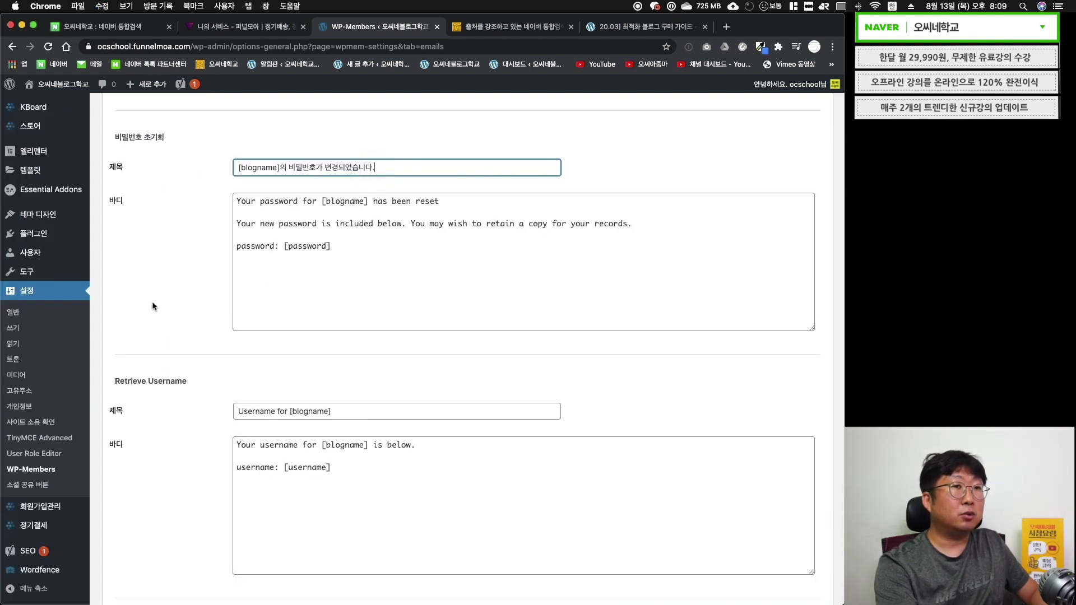
- Replace the 비밀번호 초기화 body with its Korean text and set the Retrieve Username subject "[blogname]의 로그인 아이디 안내입니다." and a Korean body containing [username]
{"action": "key", "text": "Tab"}
{"action": "key", "text": "ctrl+a"}
{"action": "key", "text": "ctrl+v"}
{"action": "left_click", "coordinate": [194, 364]}
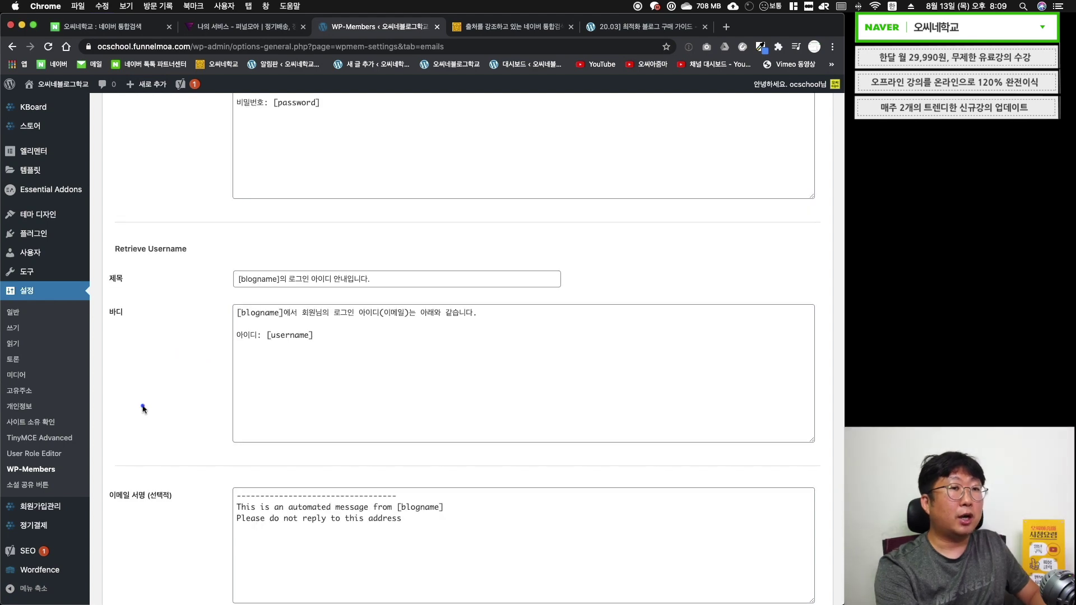
{"action": "left_click", "coordinate": [144, 408]}
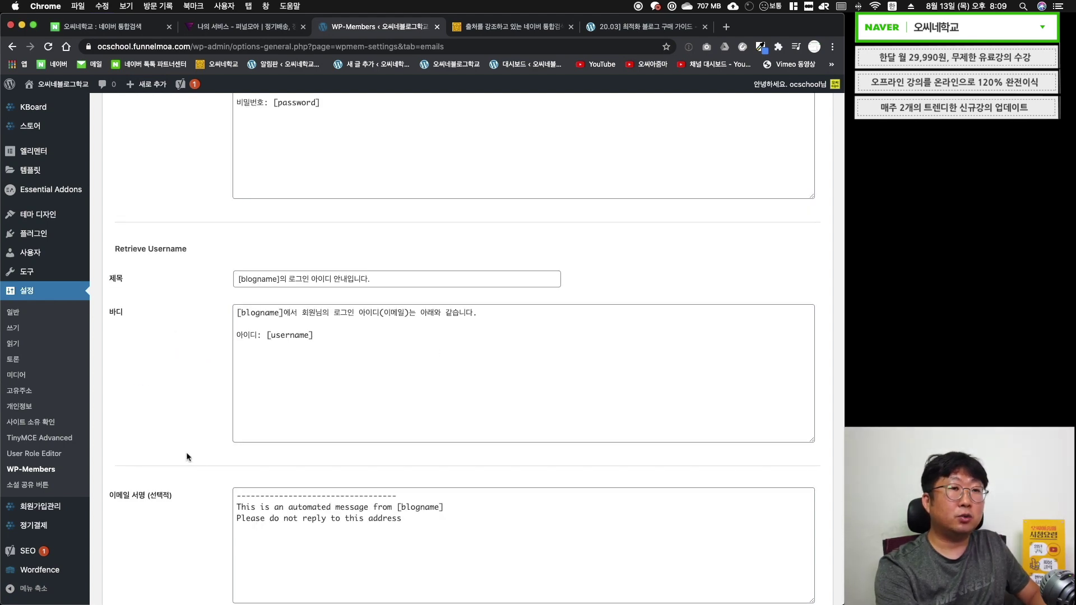
- Set the email signature to "[blogname]에게 자동으로 발송된 메일입니다! 별도로 응답하지 않으셔도 됩니다!", review the templates and save the email settings
{"action": "left_click", "coordinate": [173, 433]}
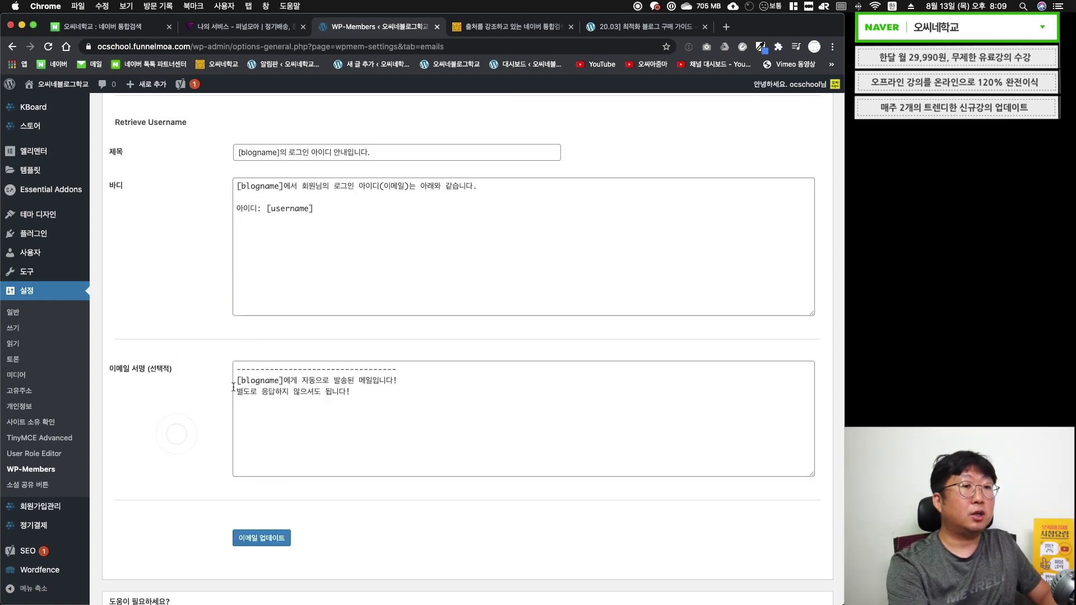
{"action": "scroll", "coordinate": [231, 387], "scroll_direction": "up", "scroll_amount": 15}
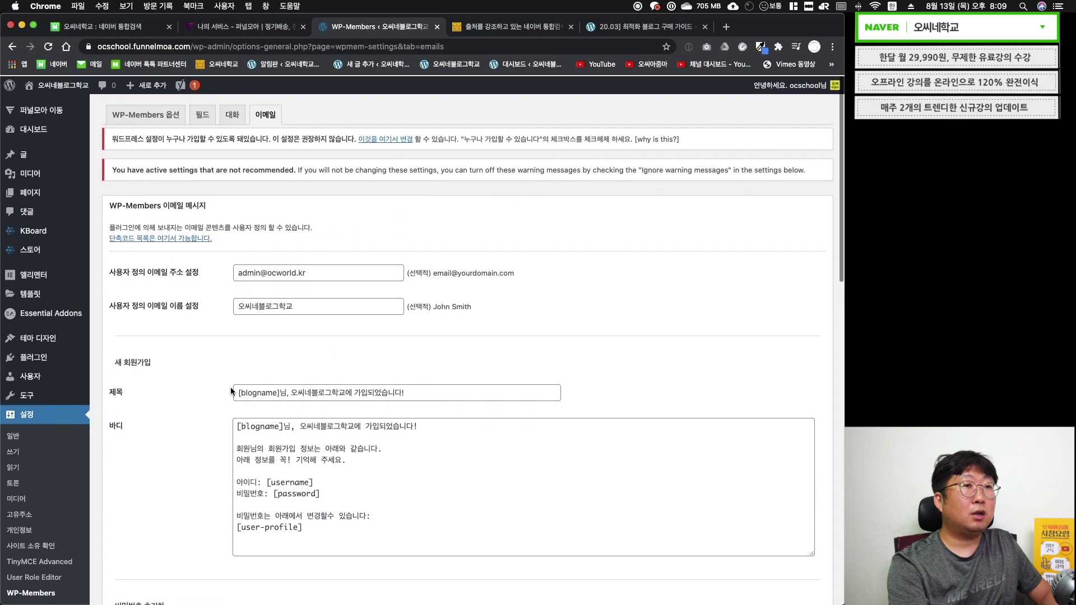
{"action": "scroll", "coordinate": [231, 387], "scroll_direction": "down", "scroll_amount": 15}
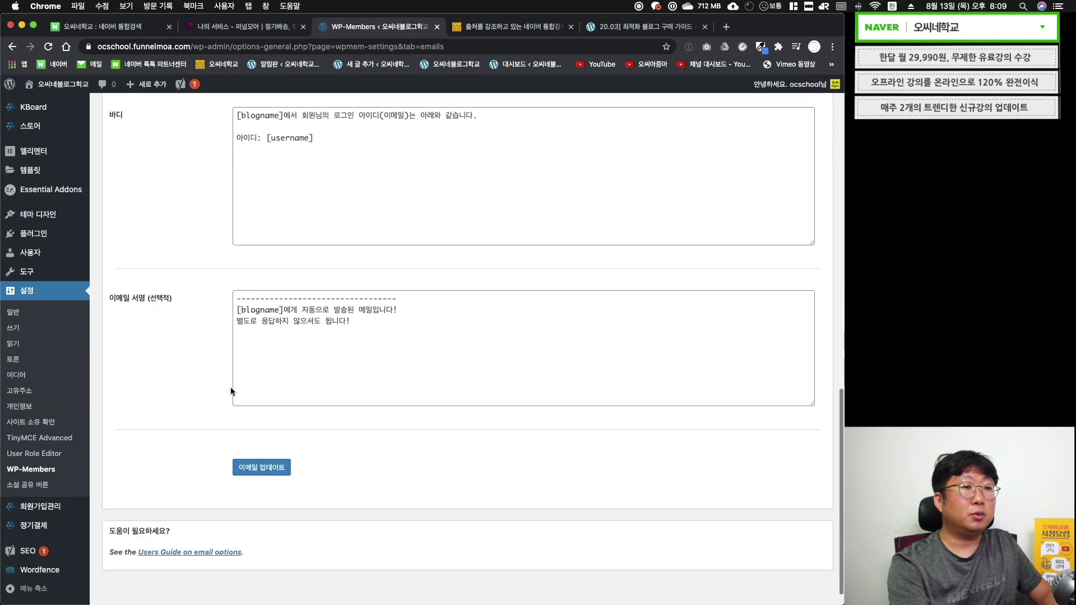
{"action": "left_click", "coordinate": [263, 470]}
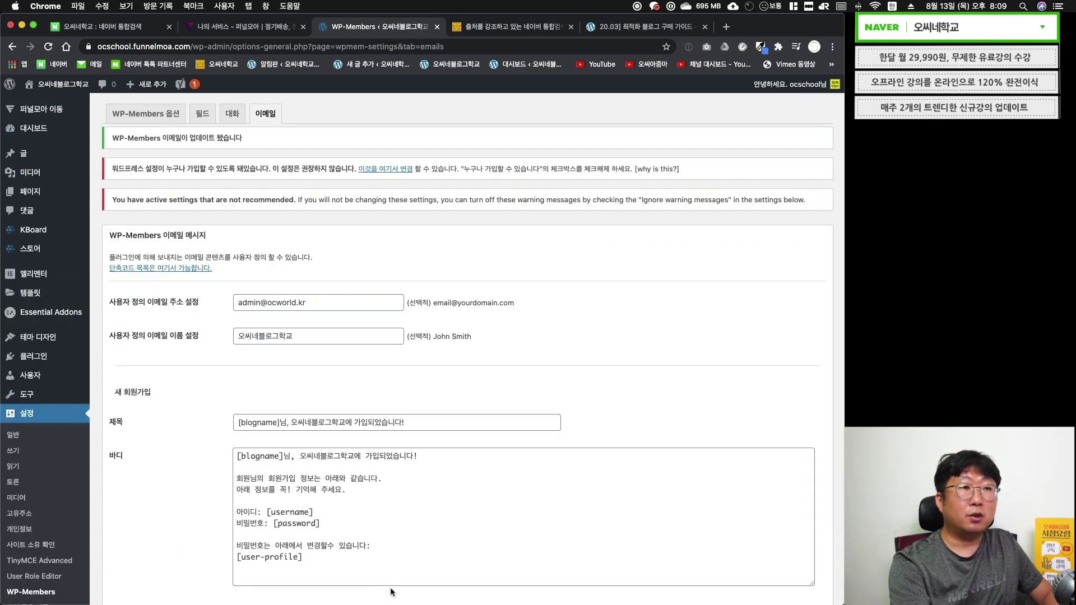
- In the TextEdit notes, highlight the WP-Members and 코스모스팜 회원관리 items and append "- 설정" to item 5
{"action": "key", "text": "super+Tab"}
{"action": "left_click_drag", "start_coordinate": [302, 474], "coordinate": [129, 474]}
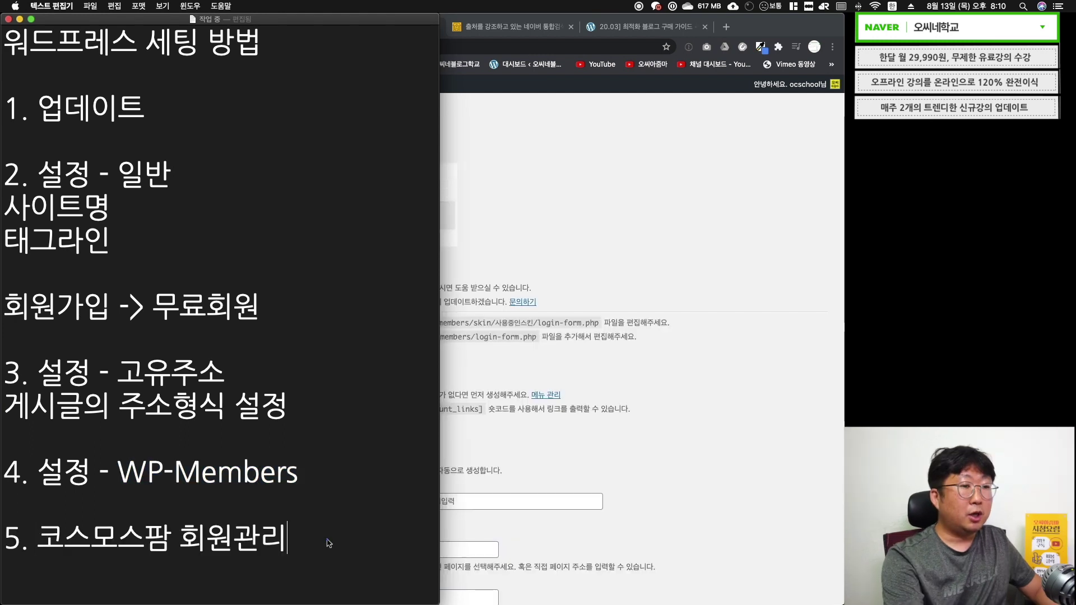
{"action": "left_click_drag", "start_coordinate": [321, 540], "coordinate": [5, 545]}
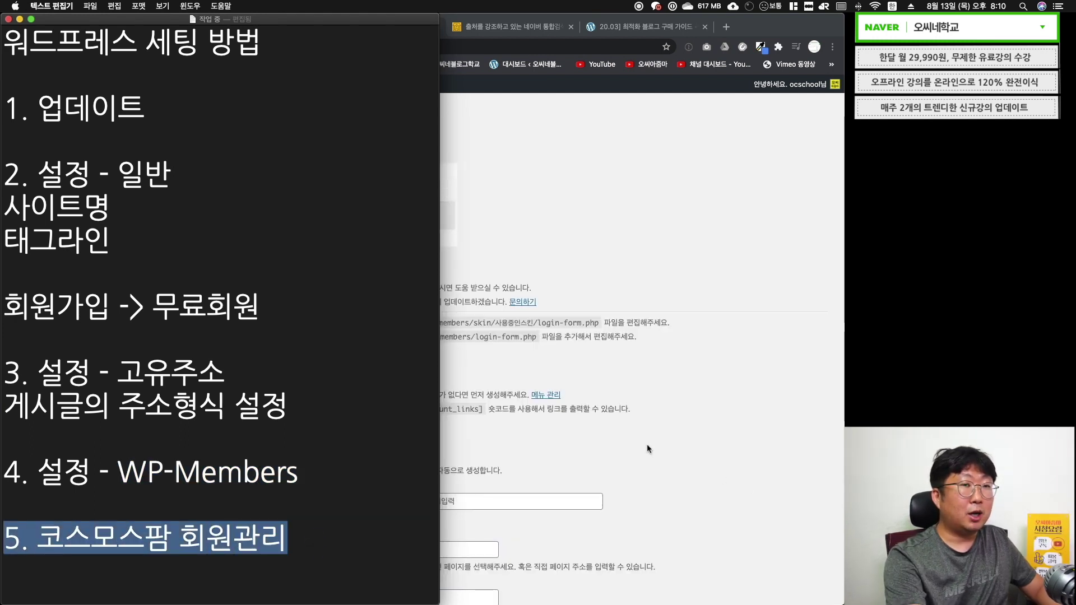
{"action": "left_click", "coordinate": [308, 547]}
{"action": "type", "text": "- 설정"}
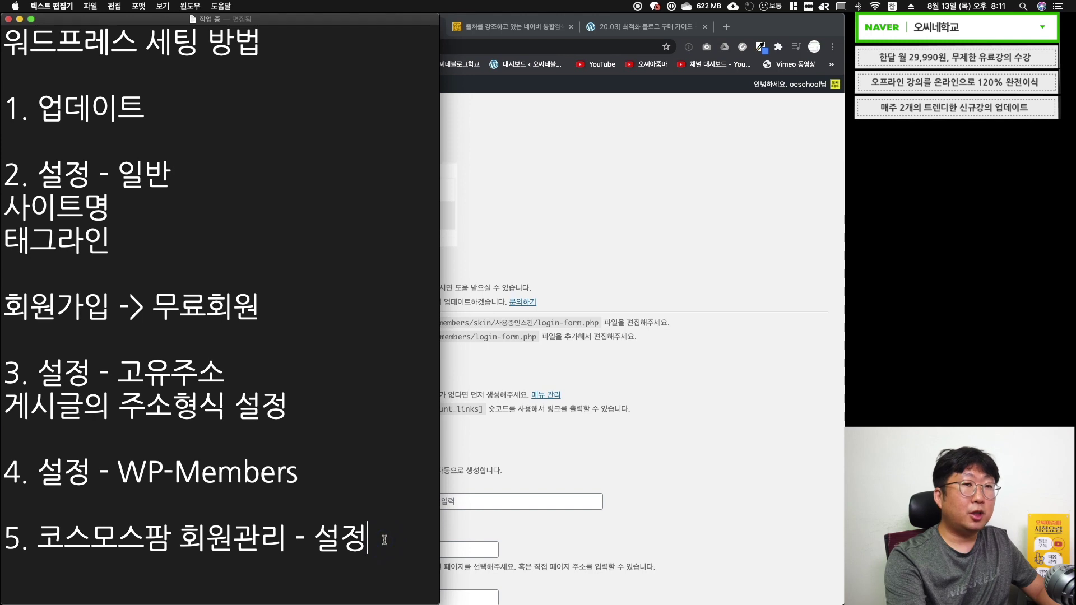
- Back in Chrome, select the default skin in the 코스모스팜 회원관리 settings and view the skin screenshots at full size
{"action": "key", "text": "super+Tab"}
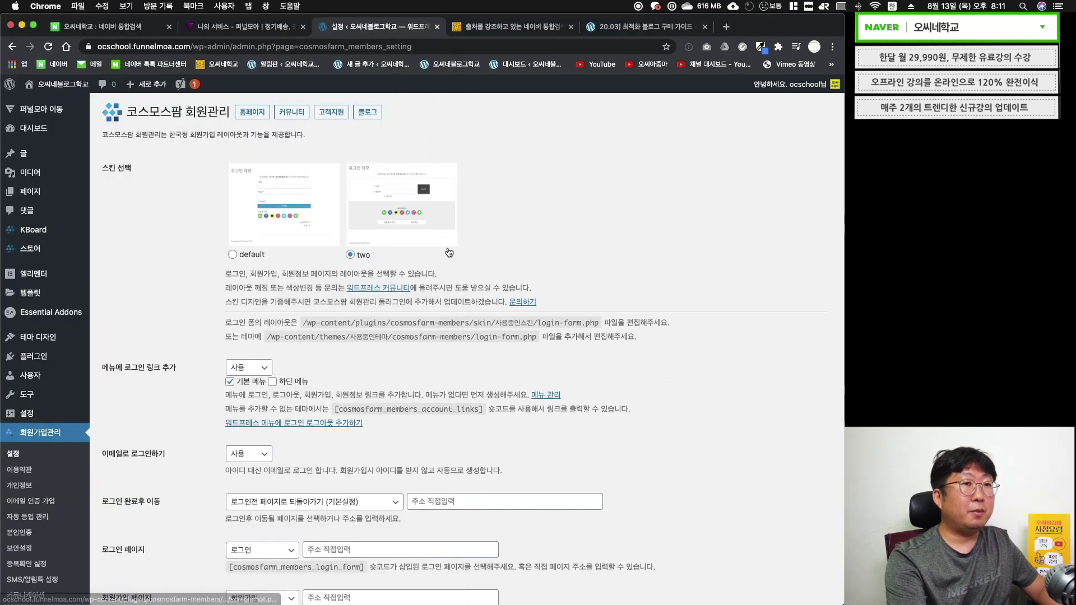
{"action": "left_click", "coordinate": [233, 255]}
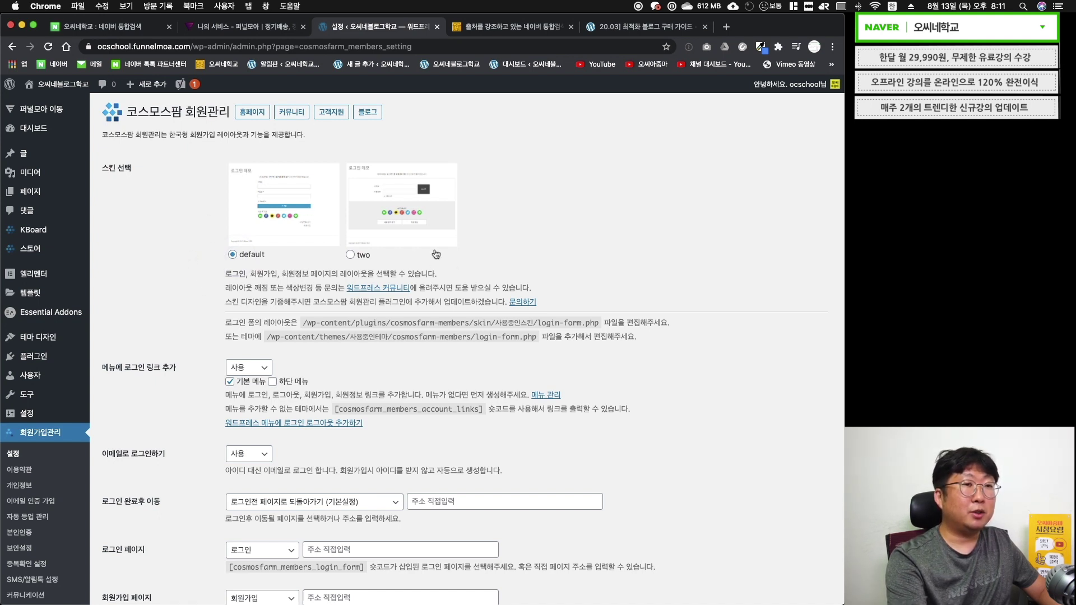
{"action": "left_click", "coordinate": [314, 207]}
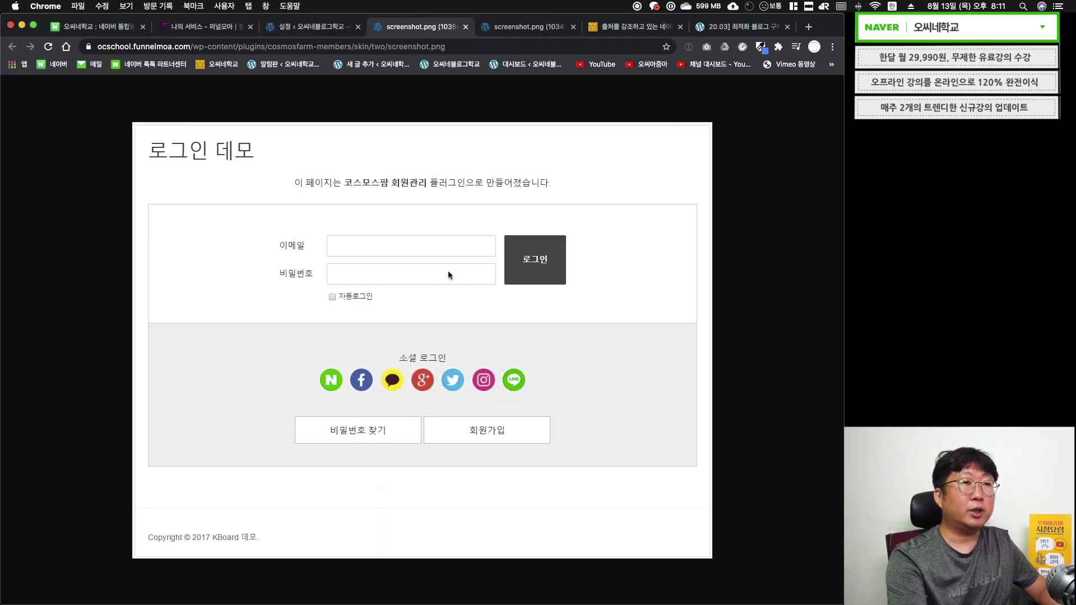
{"action": "key", "text": "ctrl+shift+Tab"}
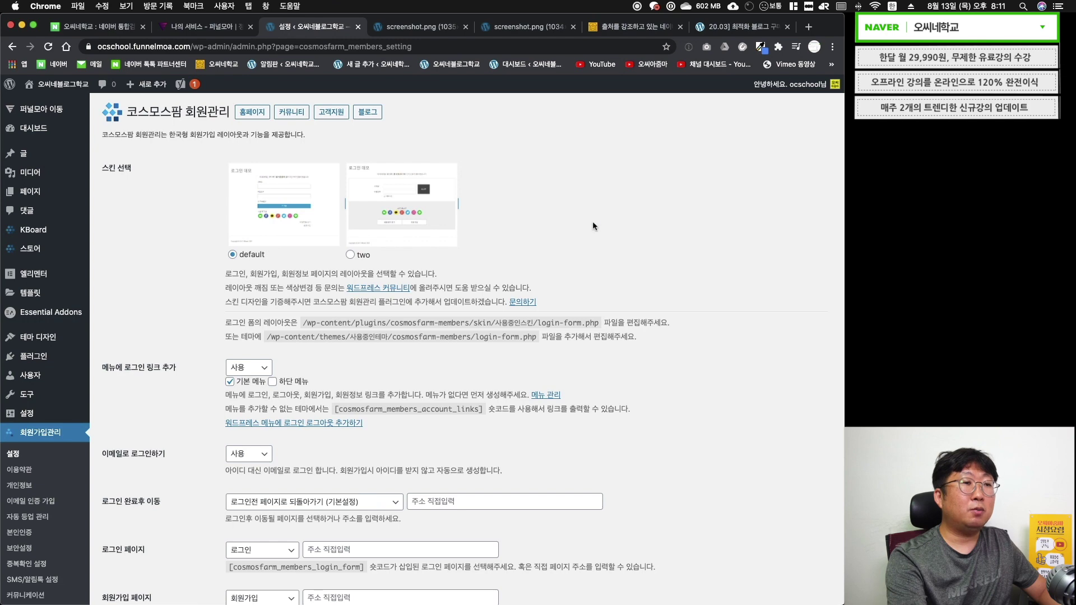
- Highlight 로그인 템플릿 설정 and 필수정보 반드시 입력 in the TextEdit notes, and set 필수정보 반드시 입력 to 사용 in the Chrome settings
{"action": "key", "text": "super+Tab"}
{"action": "left_click_drag", "start_coordinate": [234, 259], "coordinate": [5, 259]}
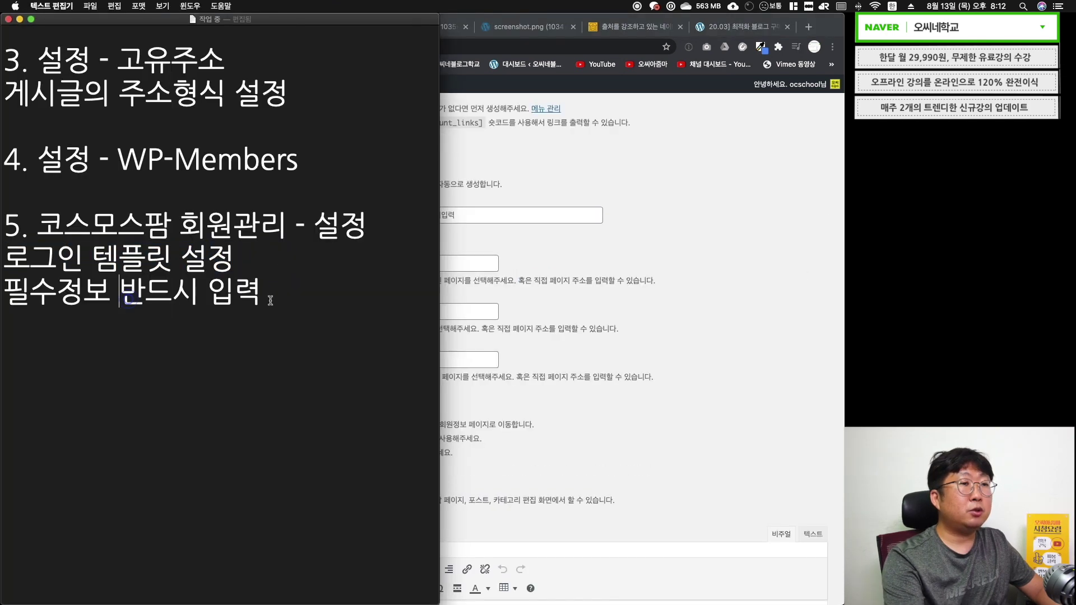
{"action": "left_click_drag", "start_coordinate": [268, 297], "coordinate": [13, 298]}
{"action": "key", "text": "super+Tab"}
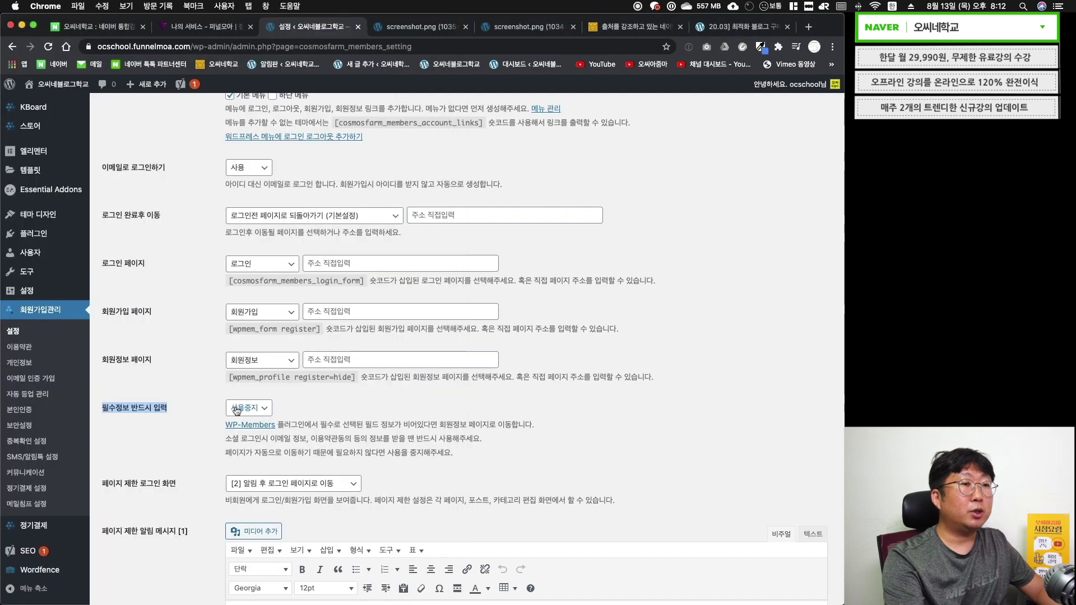
{"action": "left_click", "coordinate": [237, 411]}
{"action": "left_click", "coordinate": [240, 408]}
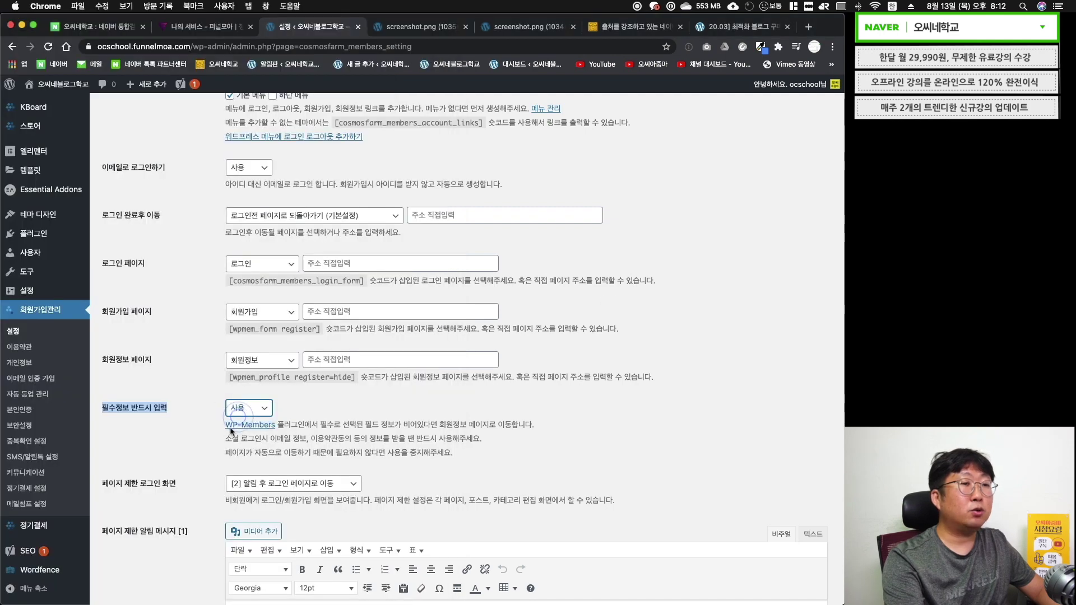
- Examine the mobile 회원가입 form in QuickTime Player and the displayed and required WP-Members fields of ocblog.xyz in Chrome
{"action": "key", "text": "super+Tab"}
{"action": "left_click_drag", "start_coordinate": [342, 293], "coordinate": [299, 299]}
{"action": "key", "text": "super+h"}
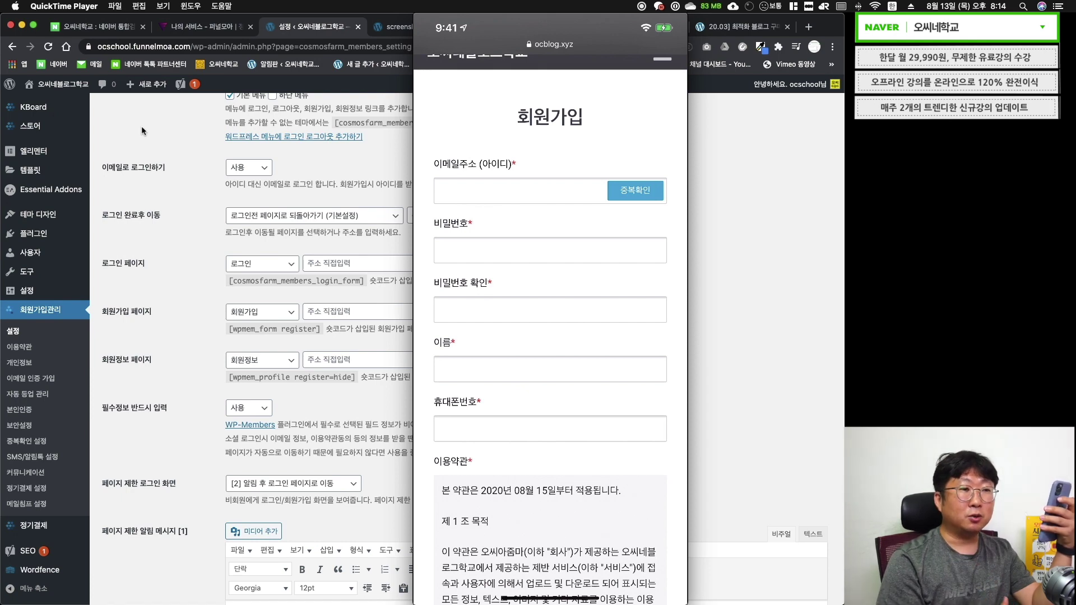
{"action": "left_click", "coordinate": [159, 420]}
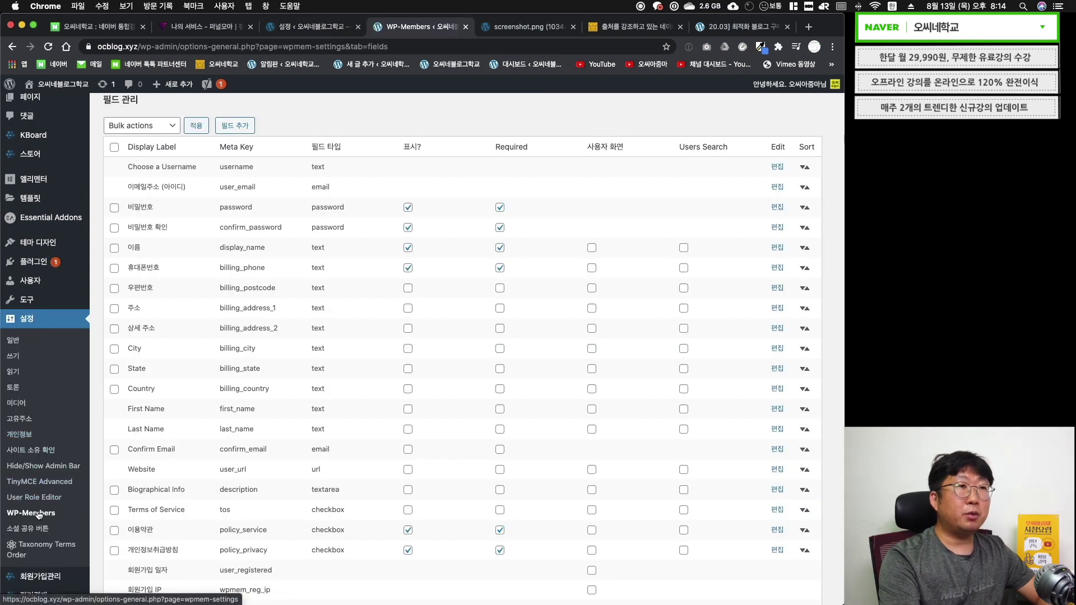
{"action": "scroll", "coordinate": [507, 336], "scroll_direction": "up", "scroll_amount": 3}
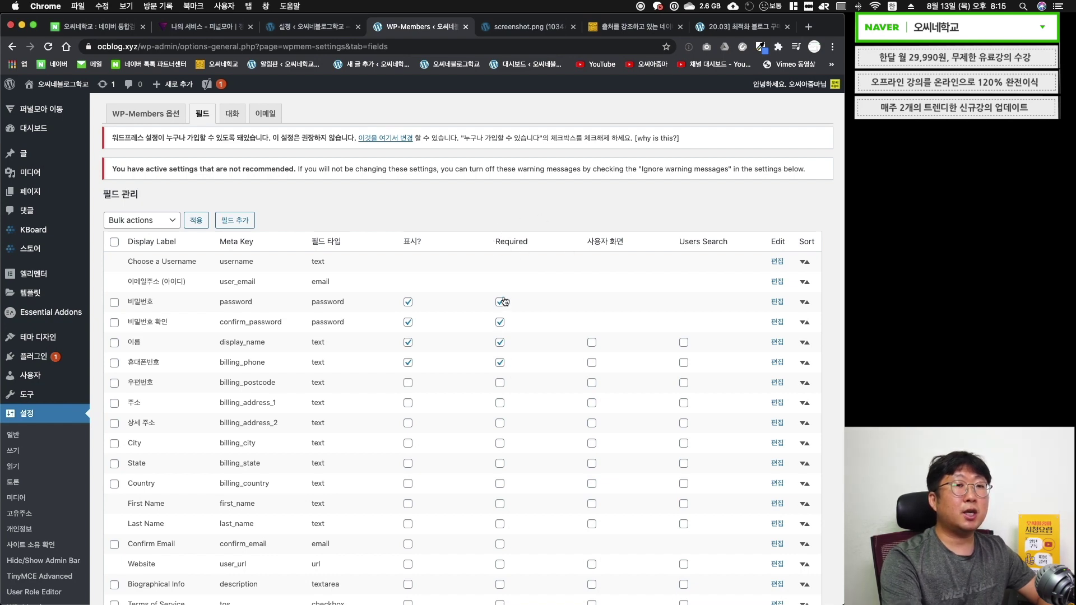
{"action": "key", "text": "super+w"}
{"action": "left_click", "coordinate": [606, 360]}
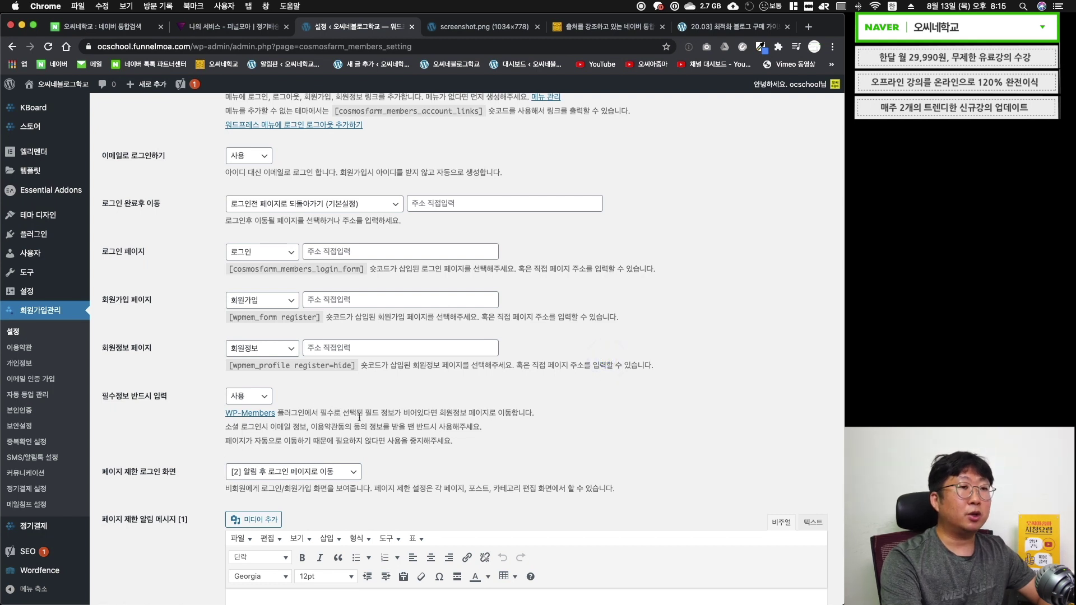
- Try a 페이지 제한 알림 메시지 [1] with "이 페이지를 보려면 회원가입을 해주세요." and [cosmosfarm_members_account_links], and clear the message
{"action": "scroll", "coordinate": [392, 406], "scroll_direction": "down", "scroll_amount": 5}
{"action": "scroll", "coordinate": [440, 400], "scroll_direction": "down", "scroll_amount": 7}
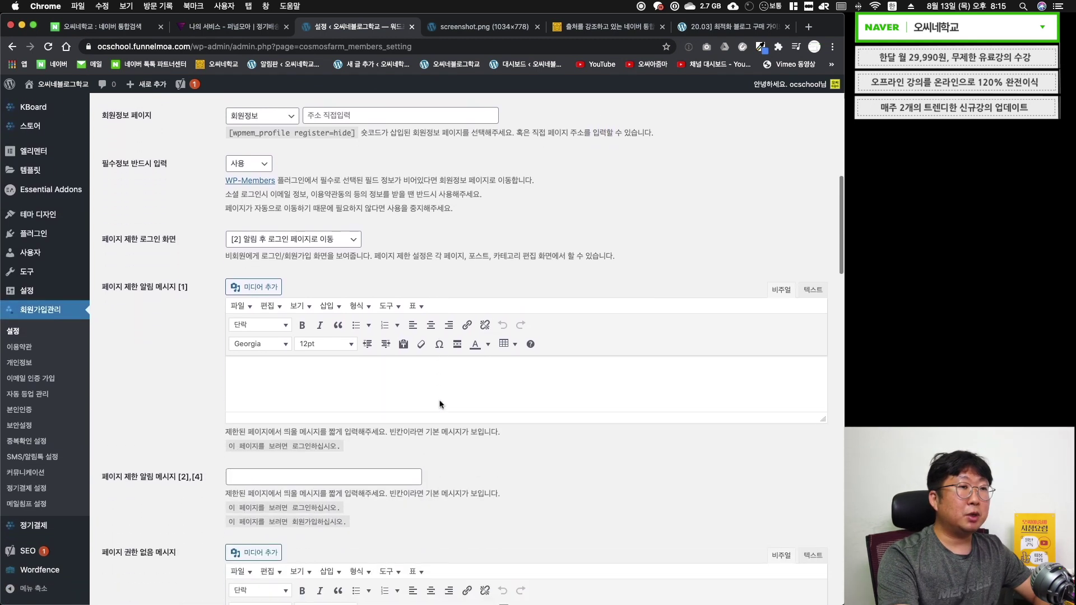
{"action": "left_click", "coordinate": [166, 228]}
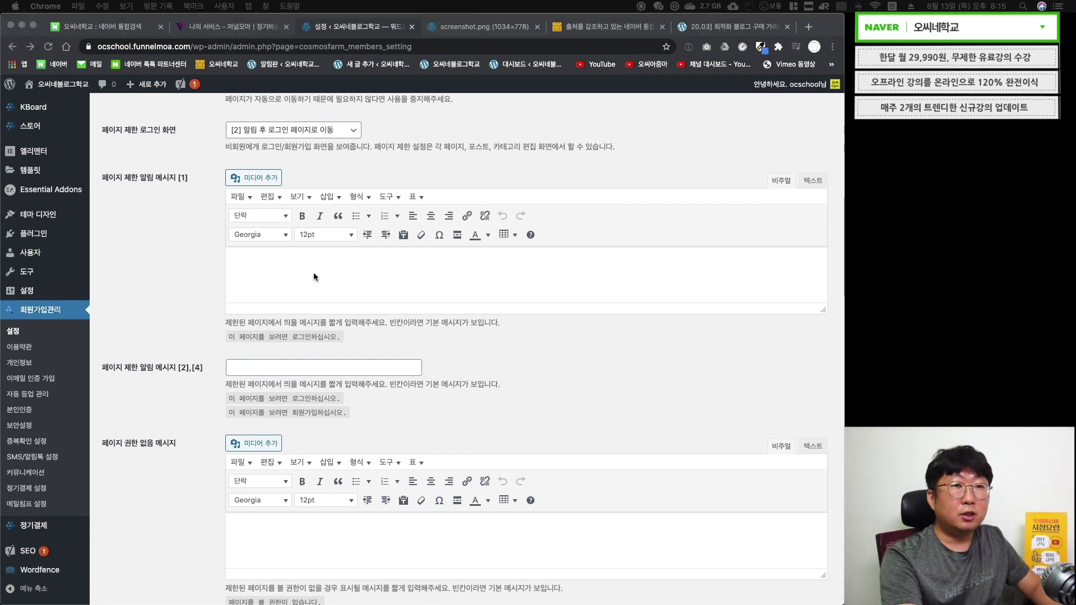
{"action": "left_click", "coordinate": [307, 273]}
{"action": "left_click", "coordinate": [296, 272]}
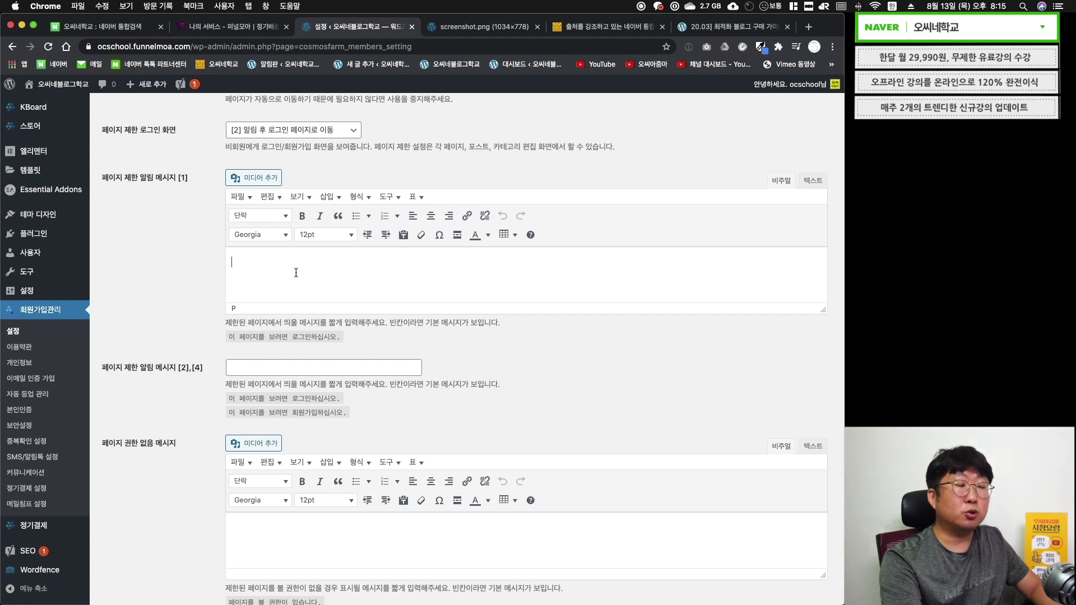
{"action": "type", "text": "이 페이지를 보려면 회원가입을 해주세요. [cosmosfarm_members_account_links]"}
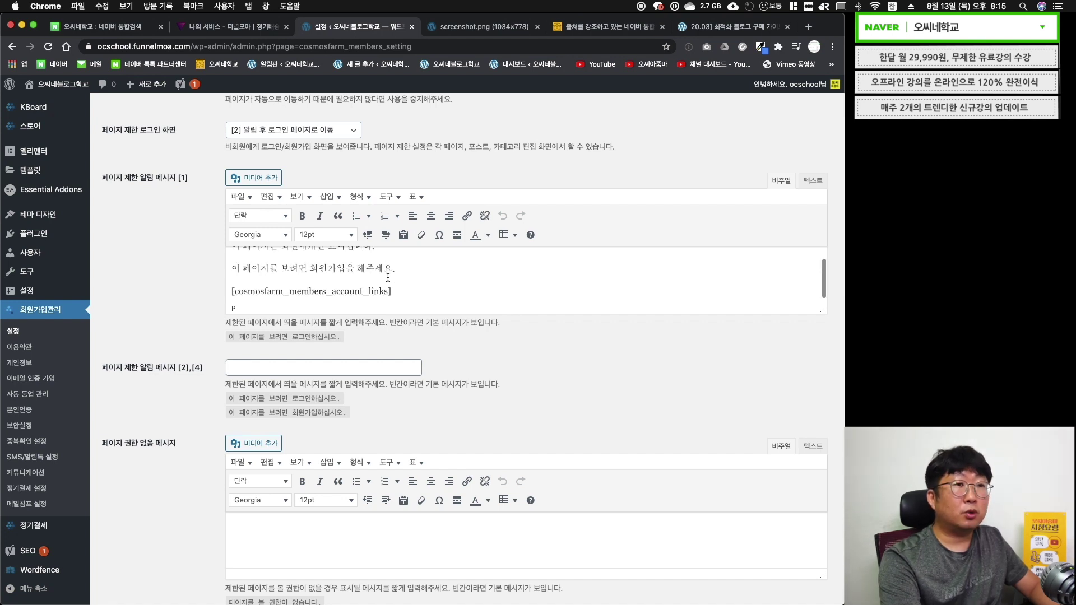
{"action": "key", "text": "super+a"}
{"action": "key", "text": "BackSpace"}
- Review the remaining 코스모스팜 회원관리 settings, including the no-permission message, address search and account deletion, and save the changes
{"action": "scroll", "coordinate": [150, 173], "scroll_direction": "down", "scroll_amount": 1}
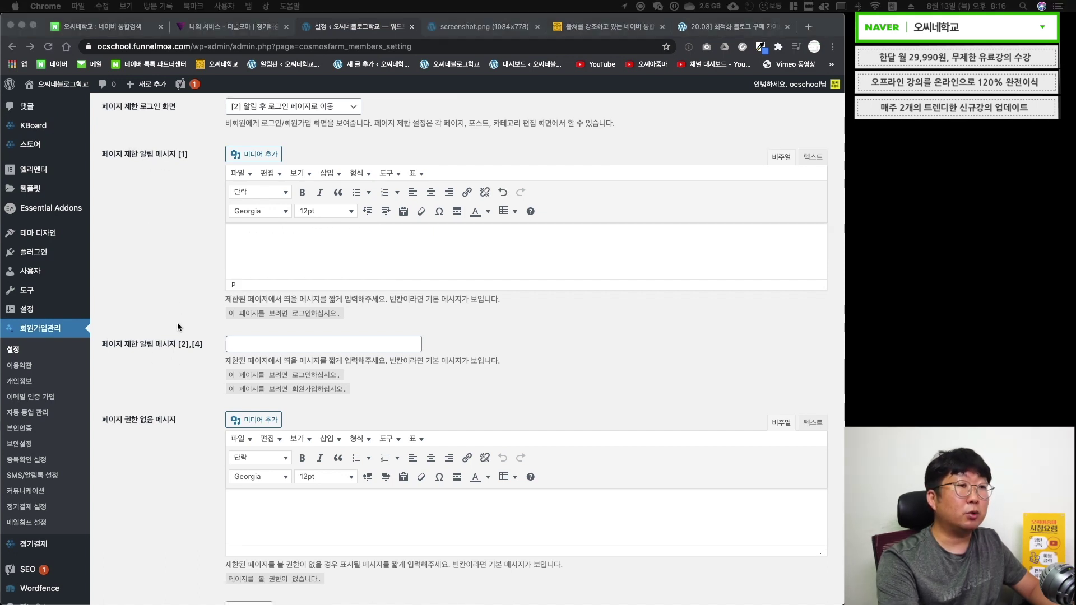
{"action": "scroll", "coordinate": [177, 323], "scroll_direction": "up", "scroll_amount": 1}
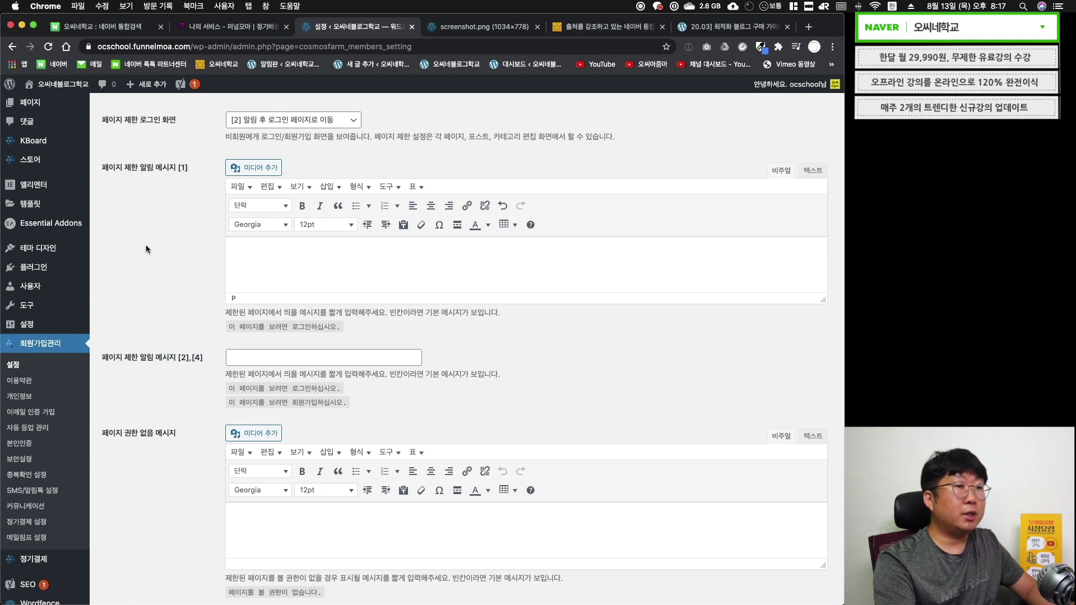
{"action": "scroll", "coordinate": [158, 307], "scroll_direction": "down", "scroll_amount": 5}
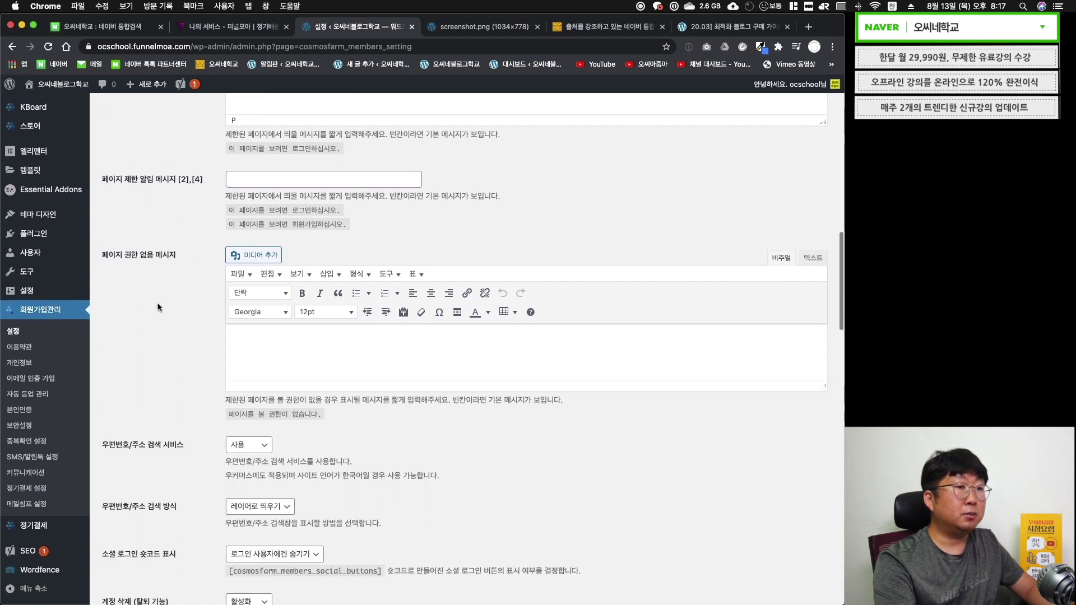
{"action": "scroll", "coordinate": [158, 307], "scroll_direction": "down", "scroll_amount": 4}
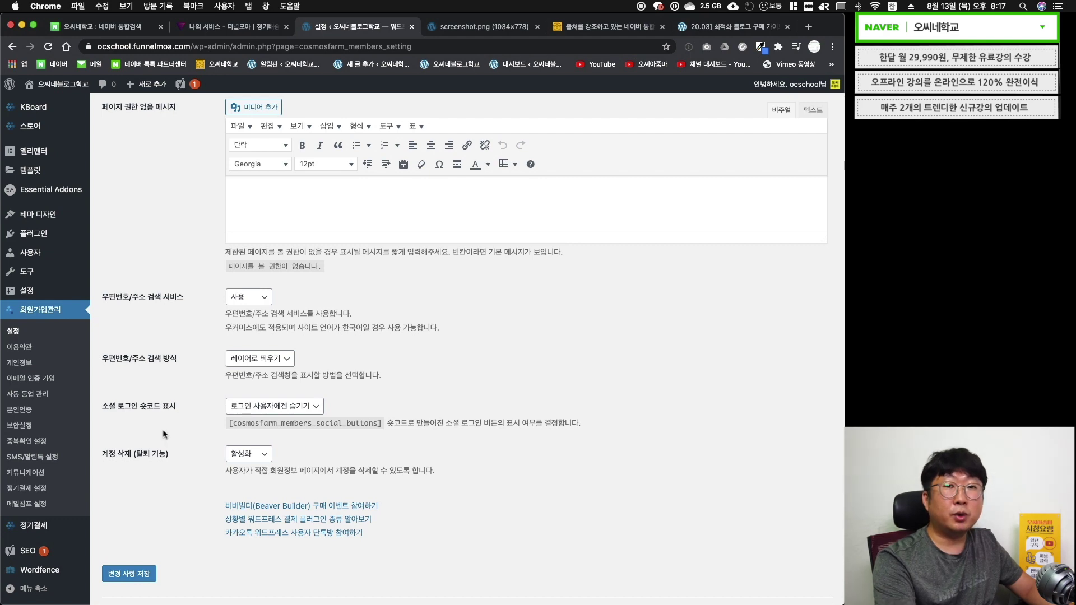
{"action": "scroll", "coordinate": [161, 399], "scroll_direction": "up", "scroll_amount": 10}
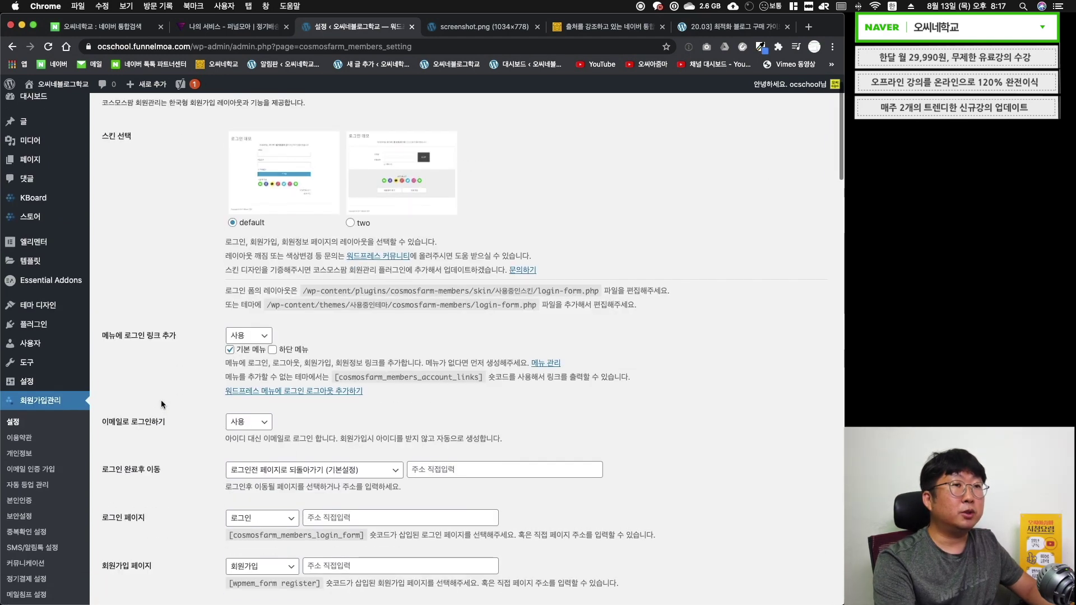
{"action": "scroll", "coordinate": [163, 337], "scroll_direction": "down", "scroll_amount": 9}
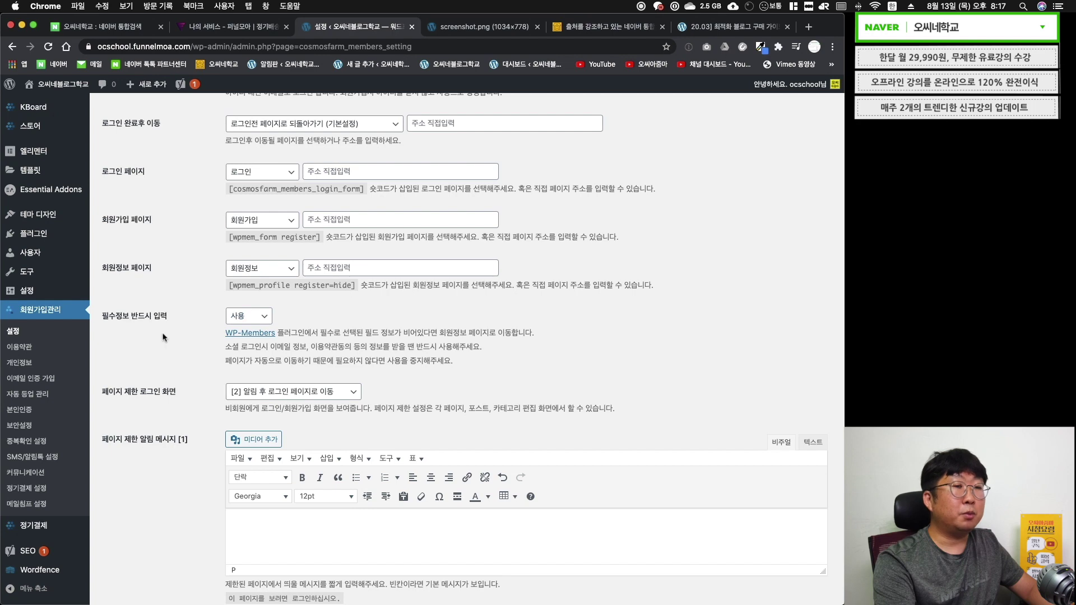
{"action": "scroll", "coordinate": [174, 335], "scroll_direction": "down", "scroll_amount": 15}
{"action": "left_click", "coordinate": [144, 455]}
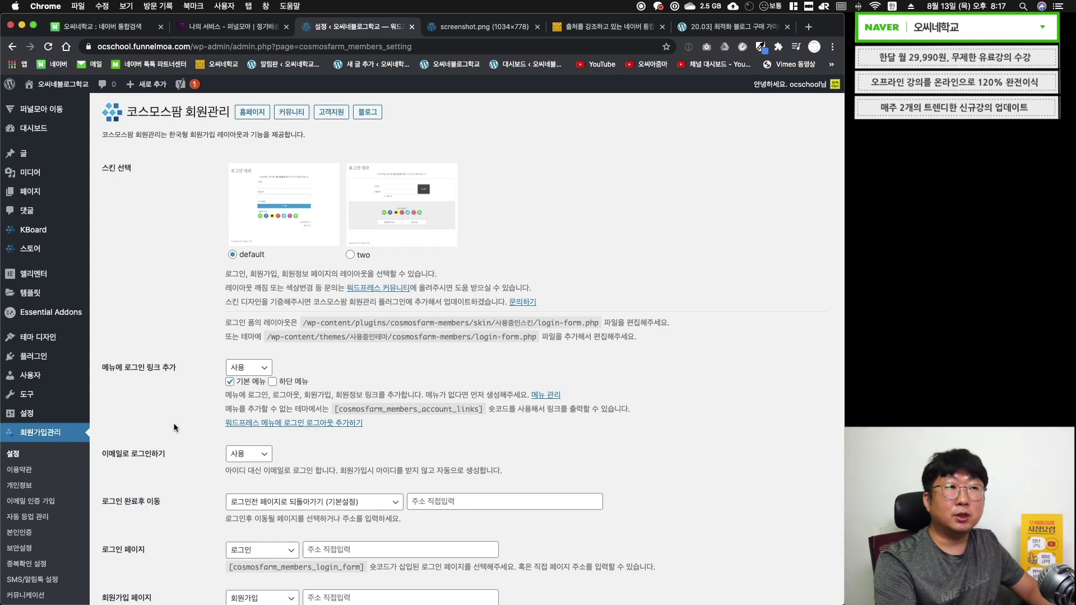
{"action": "scroll", "coordinate": [174, 428], "scroll_direction": "down", "scroll_amount": 15}
{"action": "scroll", "coordinate": [174, 428], "scroll_direction": "down", "scroll_amount": 5}
{"action": "scroll", "coordinate": [174, 428], "scroll_direction": "down", "scroll_amount": 5}
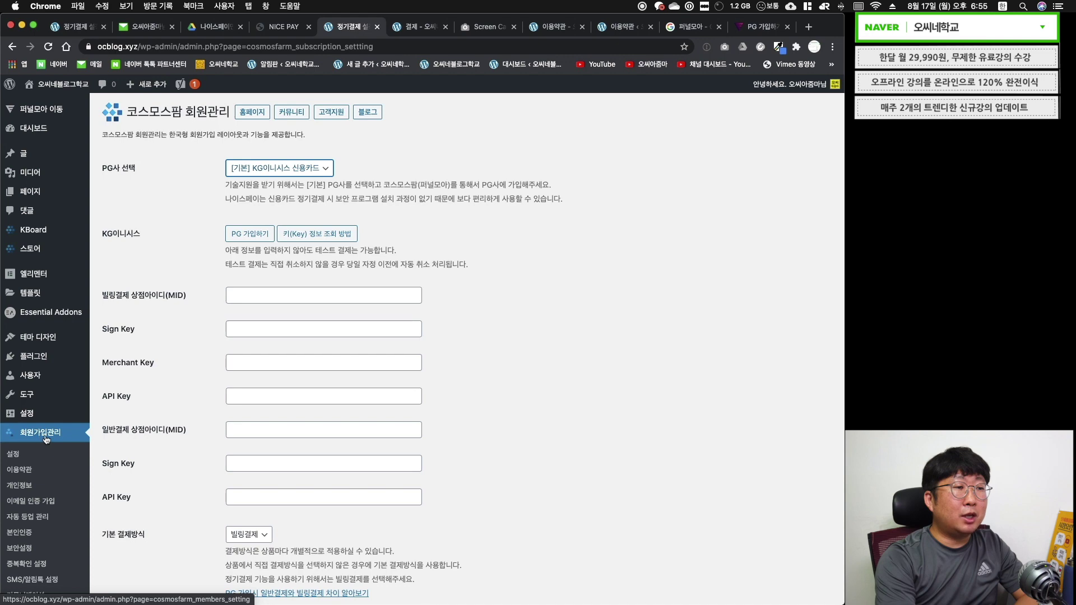
- Open the 정기결제 설정 page on ocblog.xyz and start the KG이니시스 payment for the 14,990원 정기구독 on the checkout page
{"action": "scroll", "coordinate": [42, 504], "scroll_direction": "down", "scroll_amount": 2}
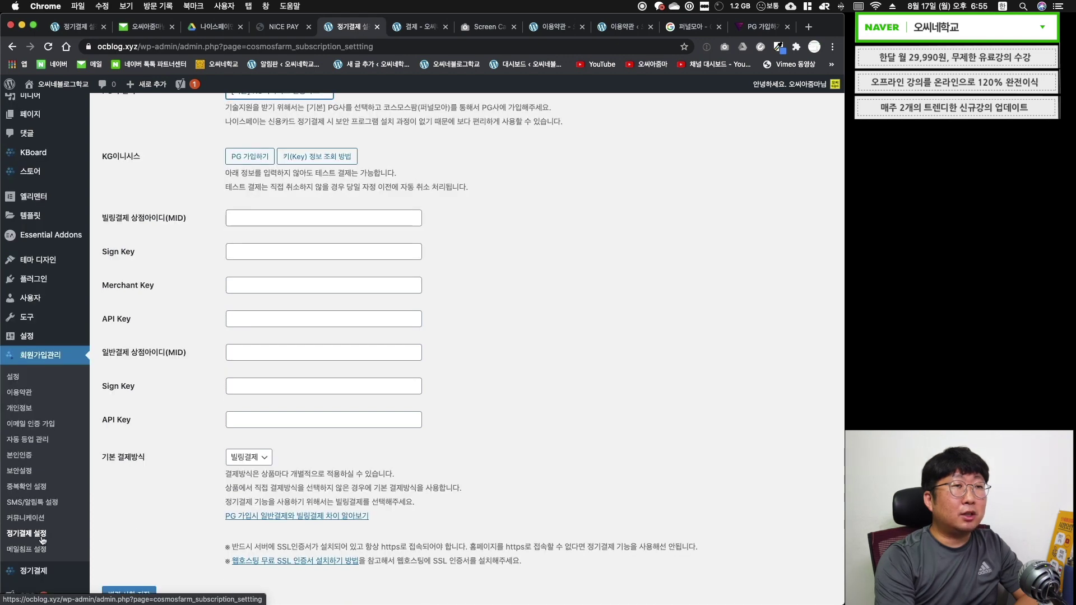
{"action": "left_click", "coordinate": [42, 537]}
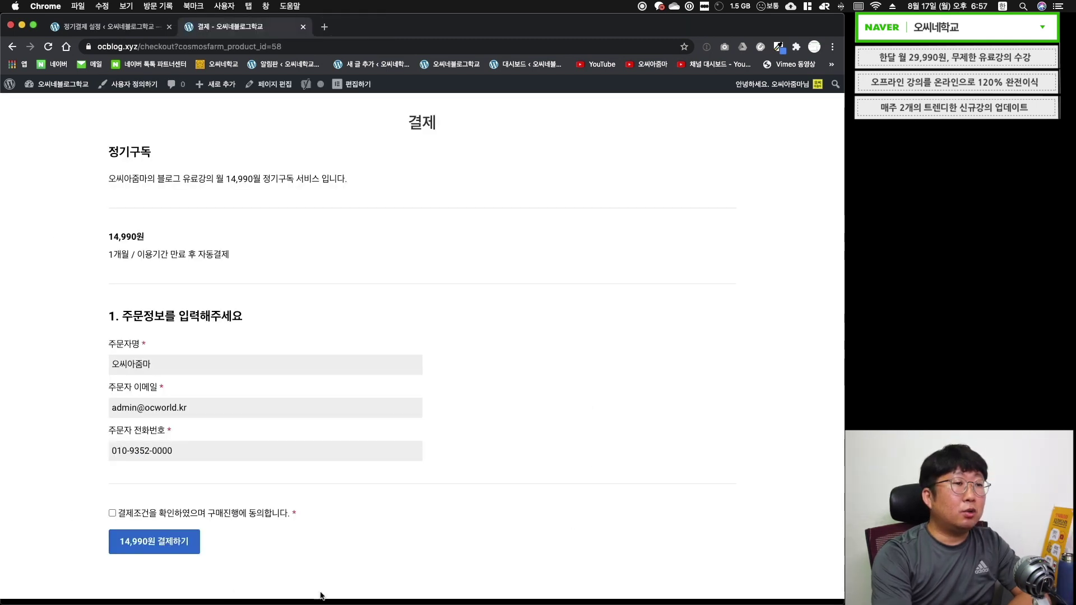
{"action": "key", "text": "Return"}
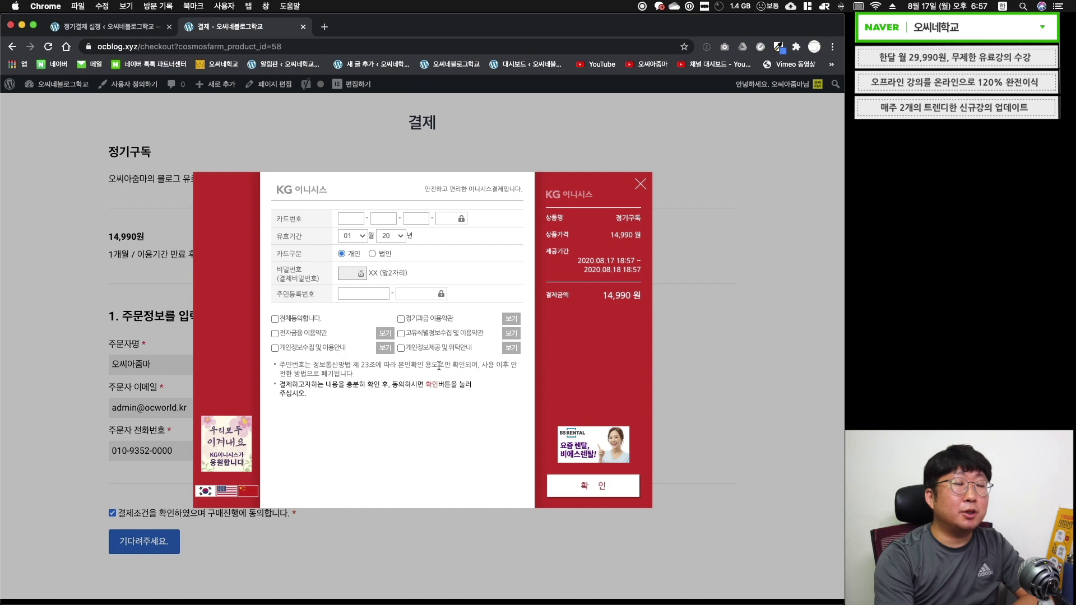
- Choose [기본] 나이스페이 신용카드 as the PG사 in 정기결제 설정 and examine the card entry form on the checkout page
{"action": "key", "text": "ctrl+shift+Tab"}
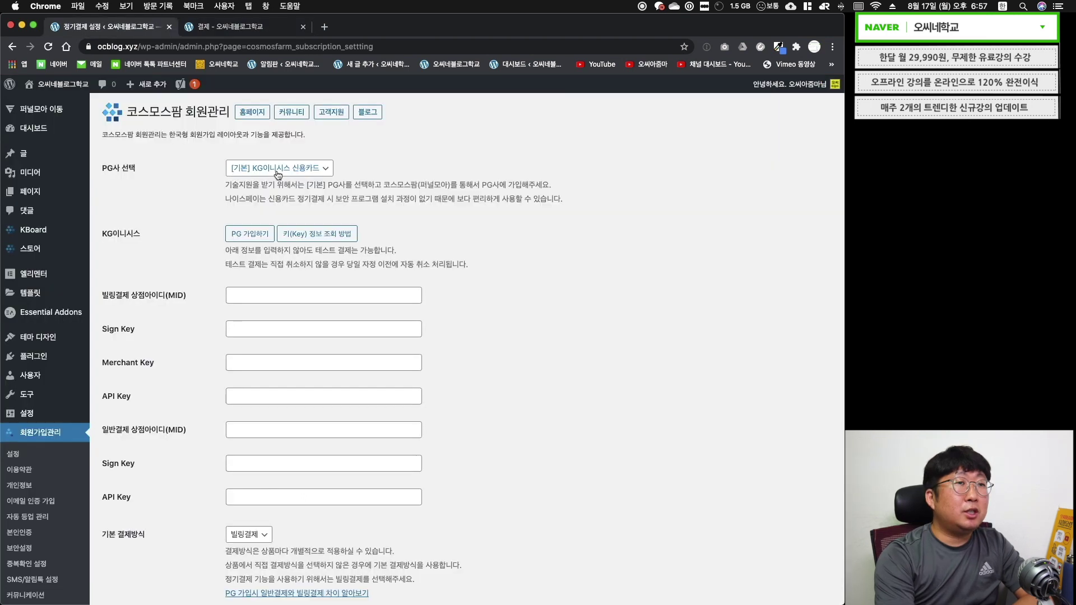
{"action": "left_click", "coordinate": [302, 171]}
{"action": "left_click", "coordinate": [299, 179]}
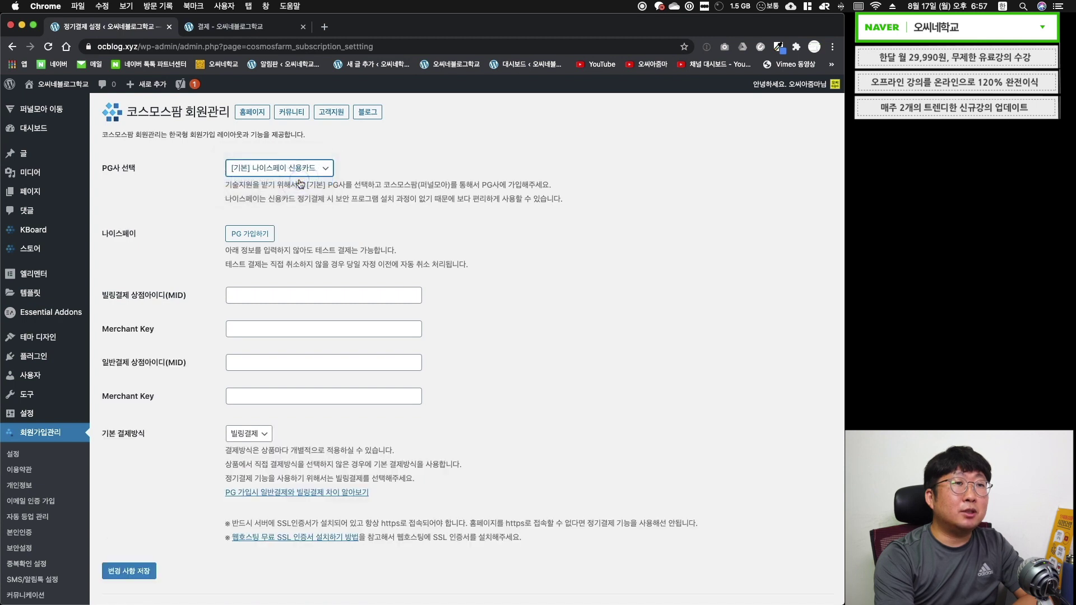
{"action": "key", "text": "ctrl+Tab"}
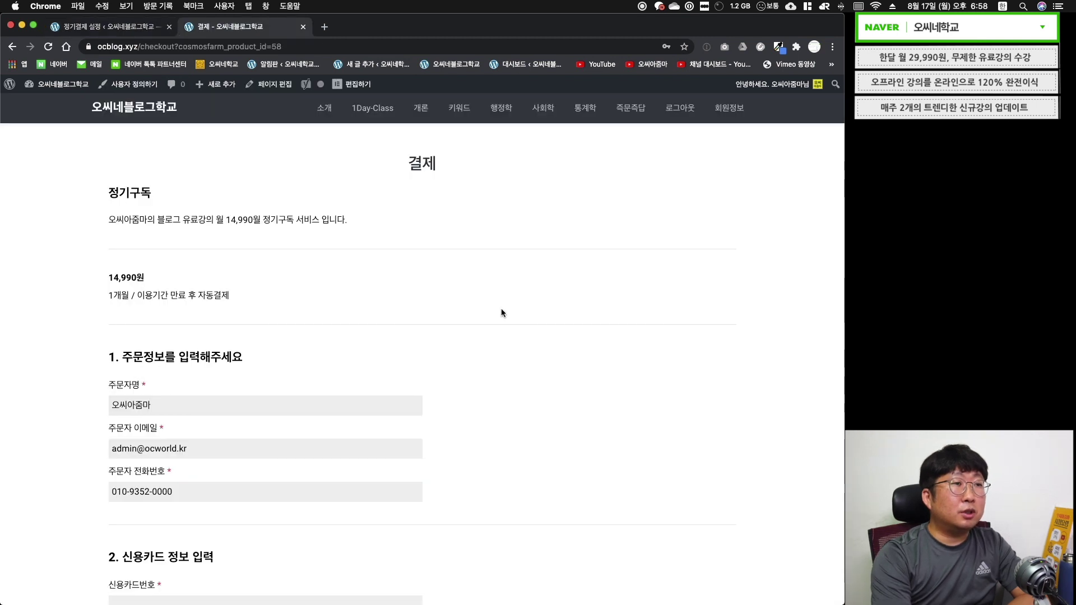
{"action": "scroll", "coordinate": [501, 309], "scroll_direction": "down", "scroll_amount": 5}
{"action": "scroll", "coordinate": [501, 313], "scroll_direction": "down", "scroll_amount": 3}
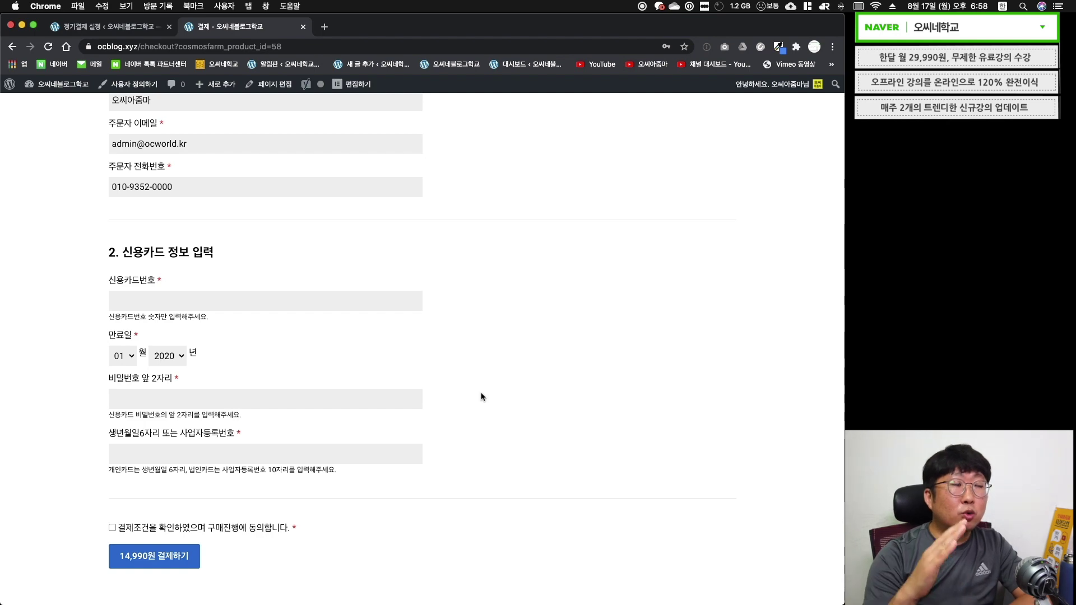
- Select [기본] 나이스페이 신용카드 again as the PG사 on the 정기결제 설정 page and save the changes
{"action": "key", "text": "ctrl+shift+Tab"}
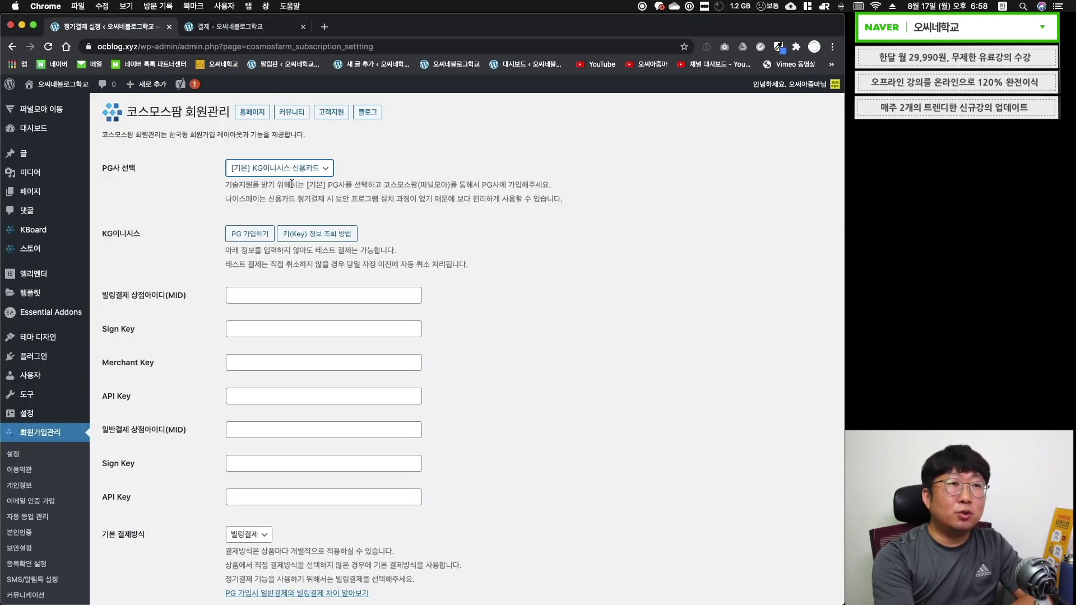
{"action": "key", "text": "Down"}
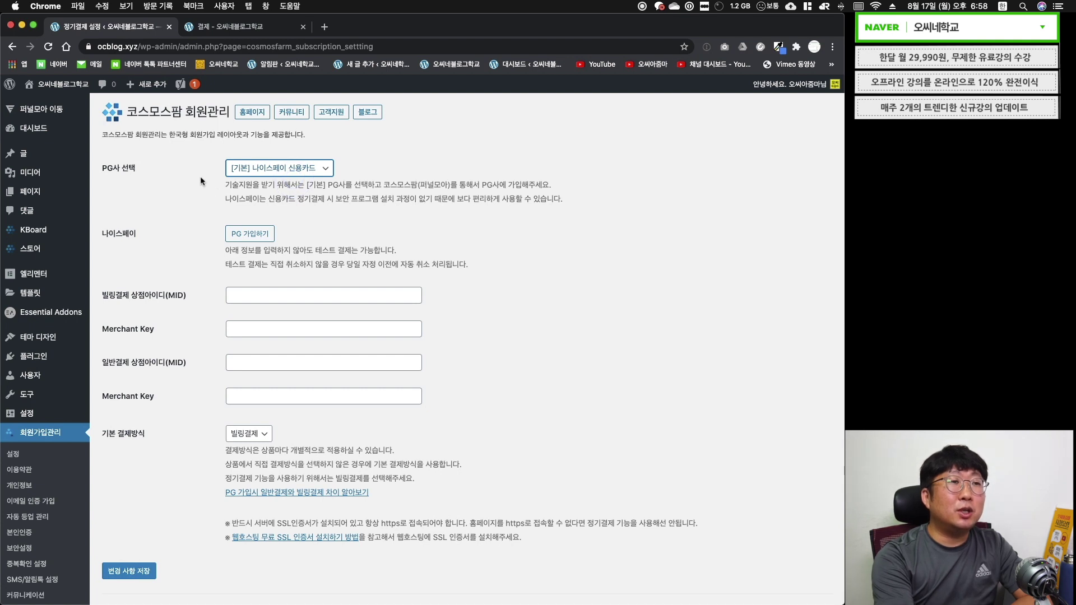
{"action": "left_click", "coordinate": [200, 180]}
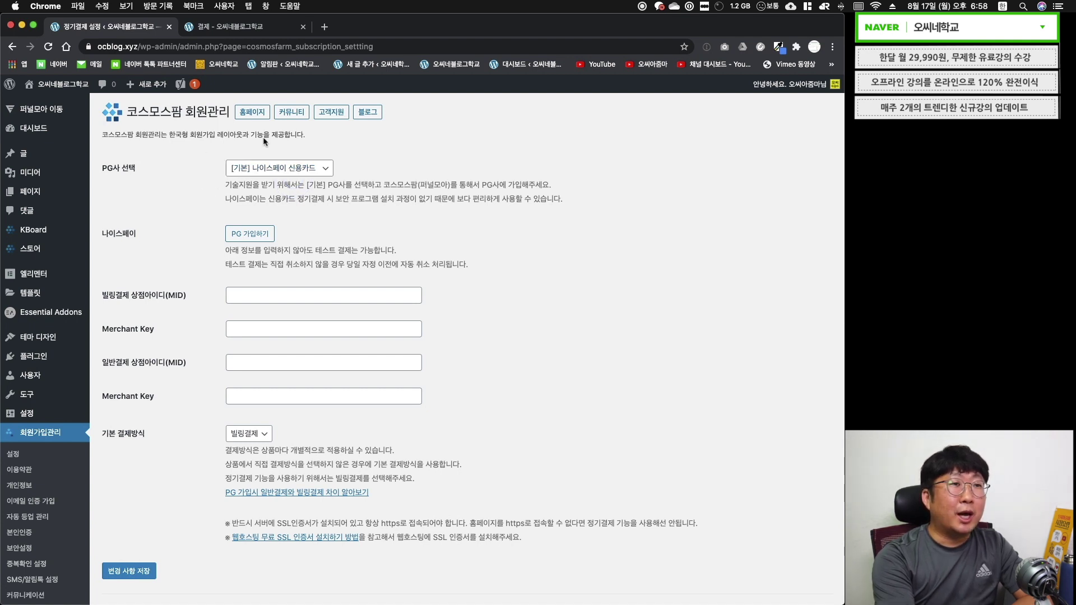
{"action": "left_click", "coordinate": [148, 568]}
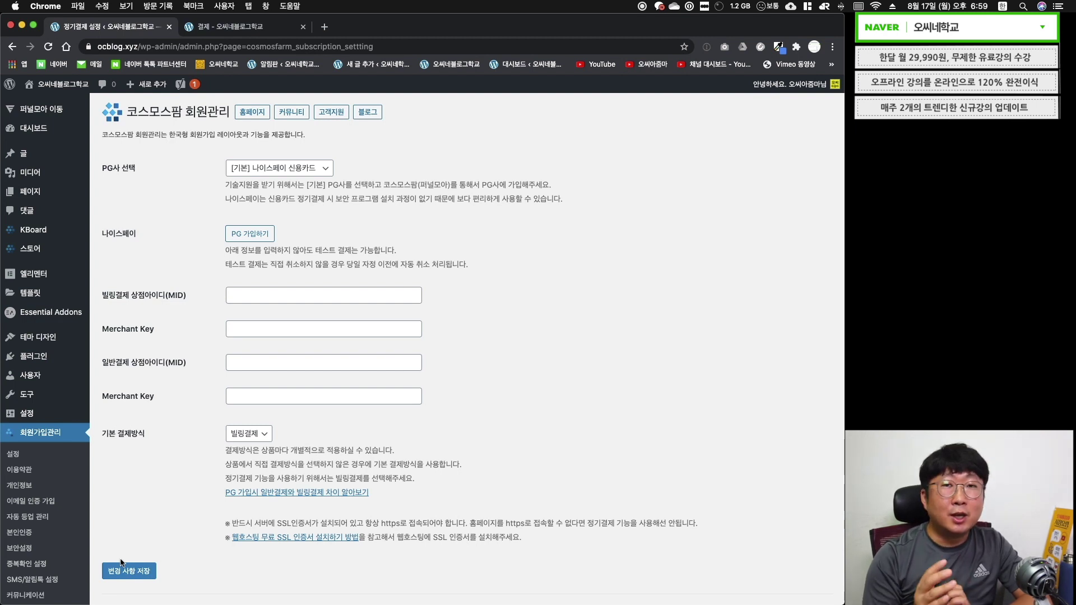
- Install version 2.9.8 of the 코스모스팜 회원관리 plugin from the KBoard 스토어, replacing the existing files
{"action": "left_click_drag", "start_coordinate": [130, 114], "coordinate": [226, 110]}
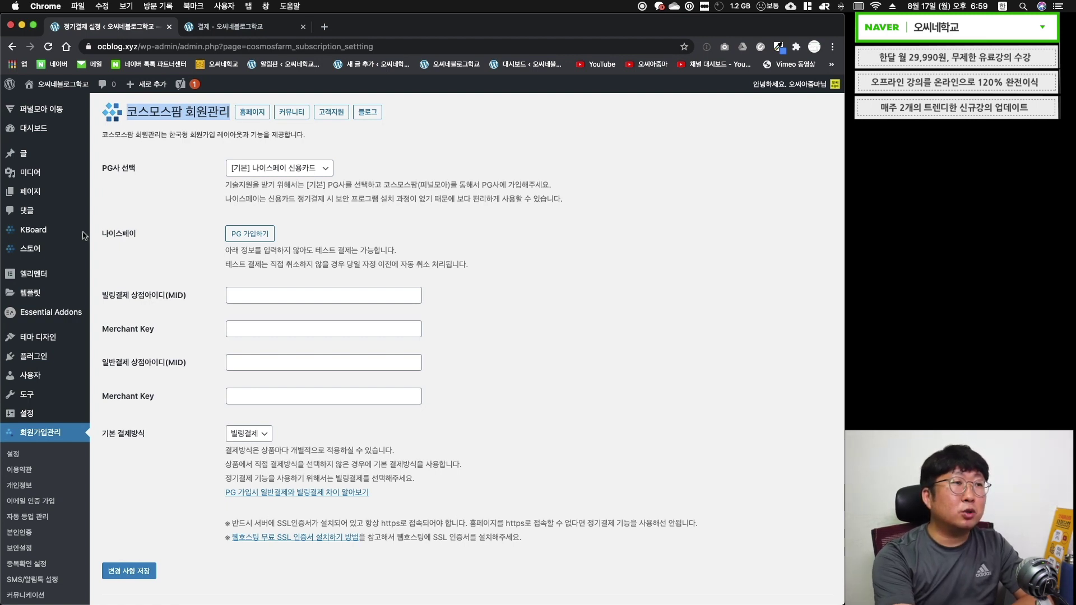
{"action": "left_click", "coordinate": [33, 252]}
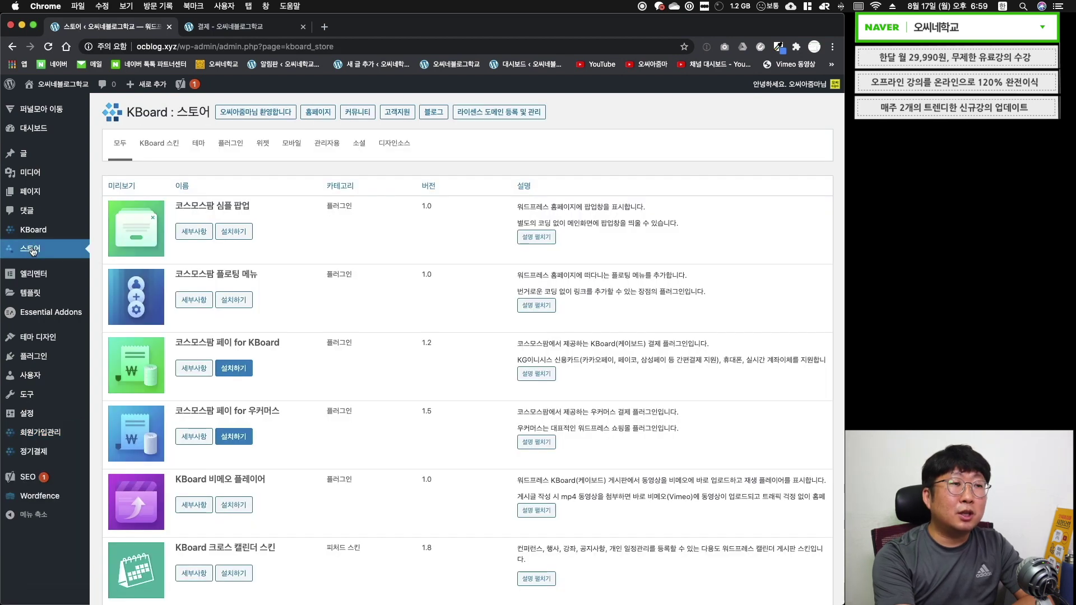
{"action": "scroll", "coordinate": [431, 235], "scroll_direction": "down", "scroll_amount": 7}
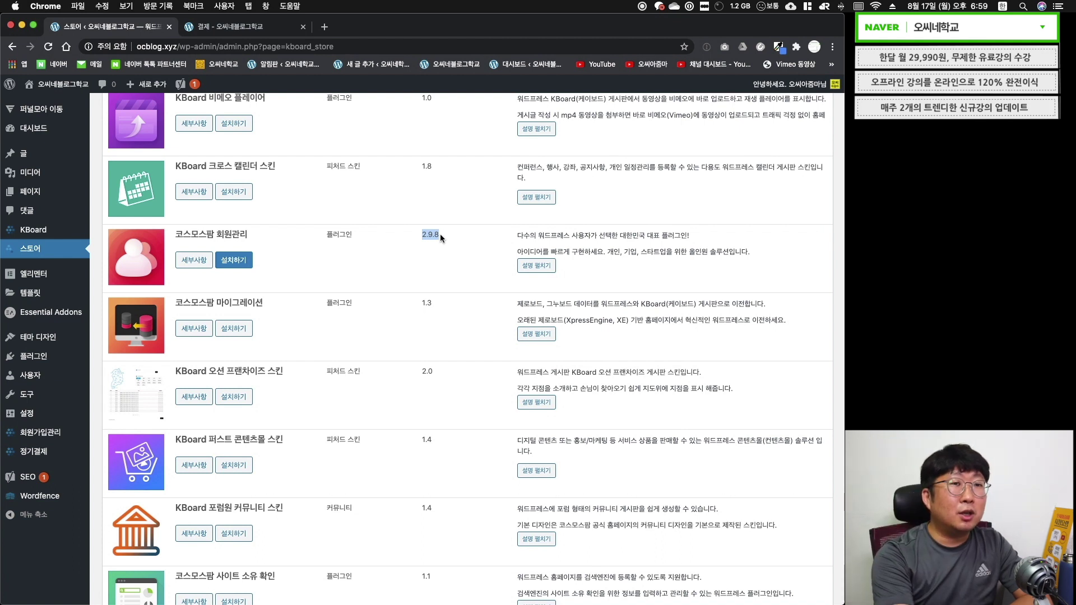
{"action": "left_click", "coordinate": [235, 261]}
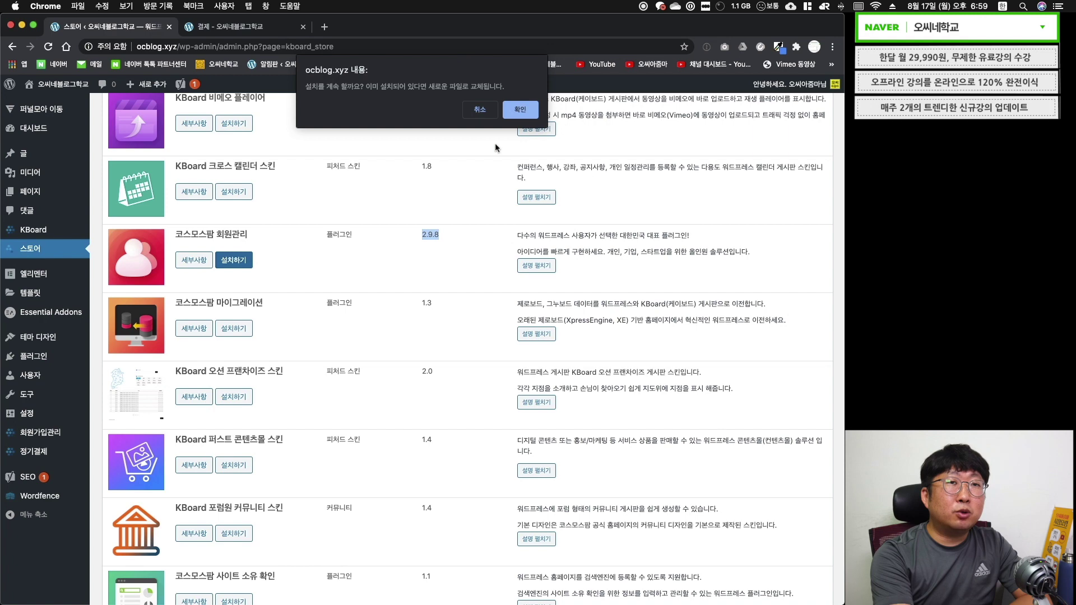
{"action": "left_click", "coordinate": [521, 109]}
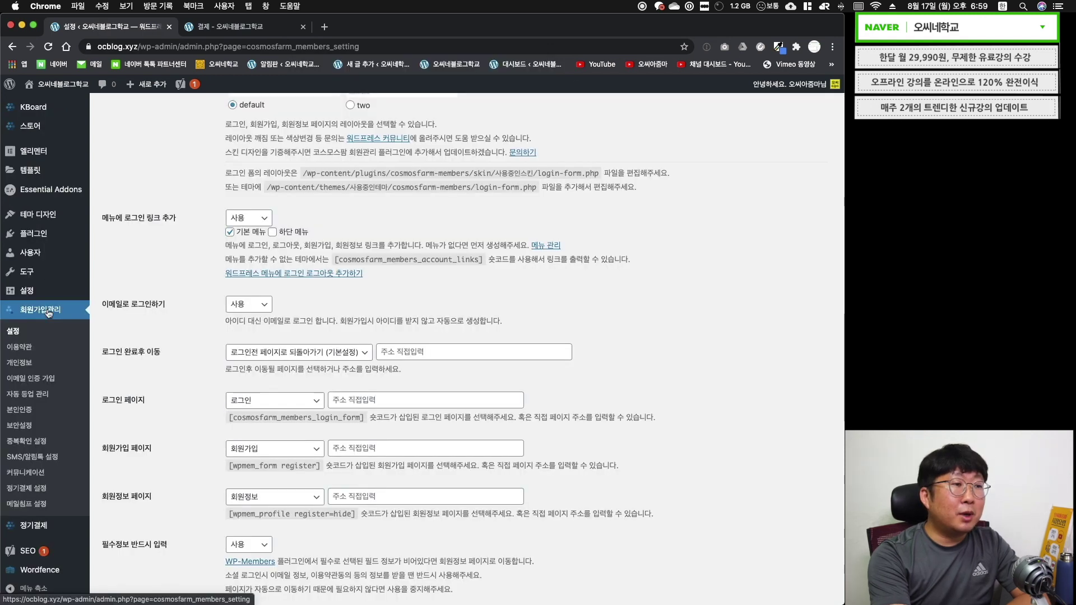
- Open the 정기결제 설정 page and review the available PG사 options, keeping 나이스페이 신용카드
{"action": "left_click", "coordinate": [26, 488]}
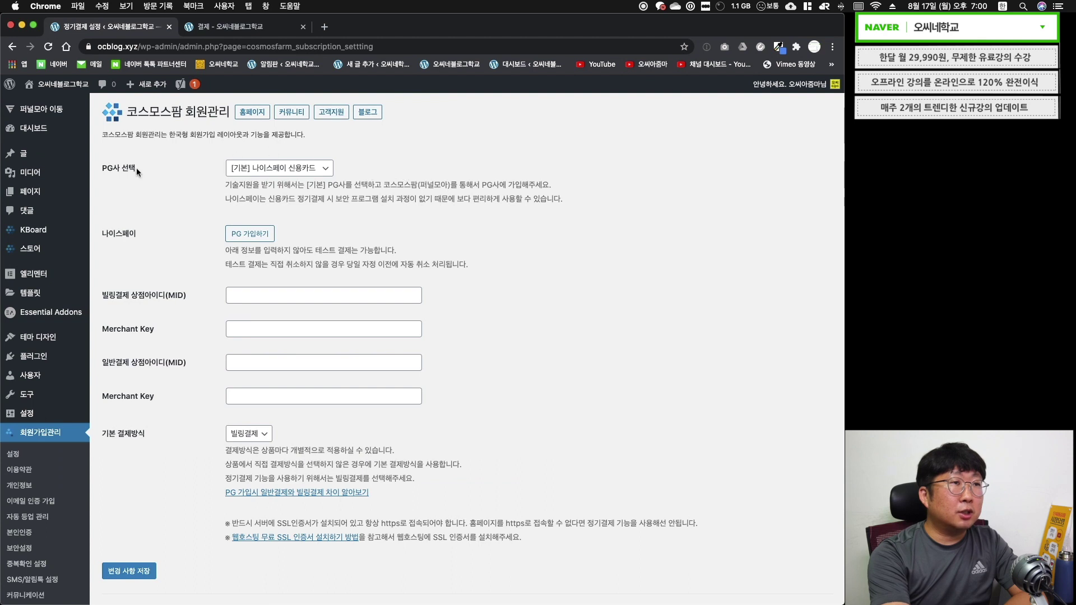
{"action": "left_click", "coordinate": [278, 169]}
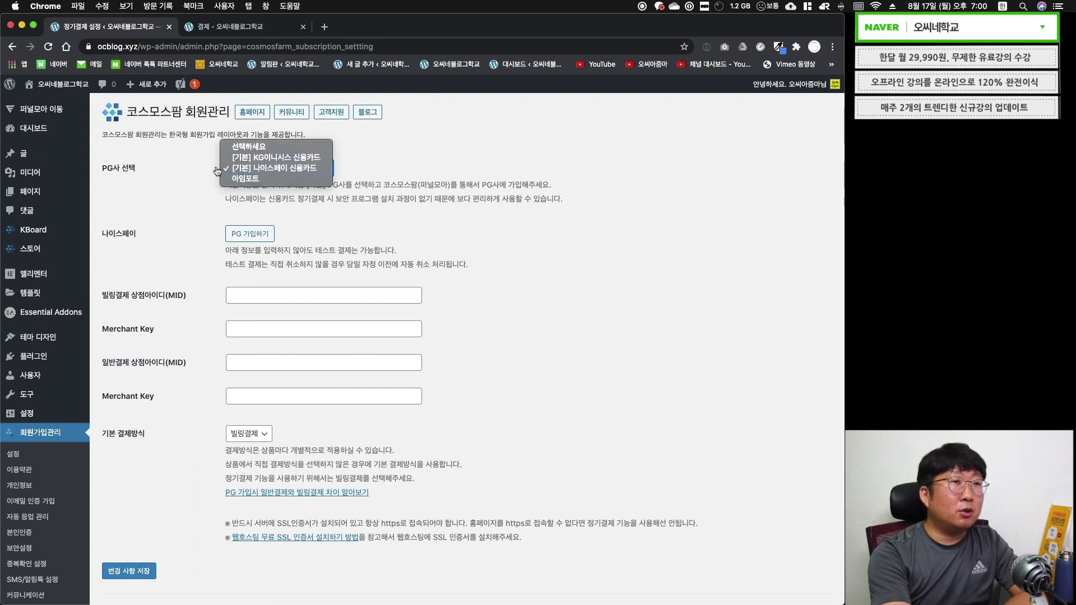
{"action": "left_click", "coordinate": [514, 172]}
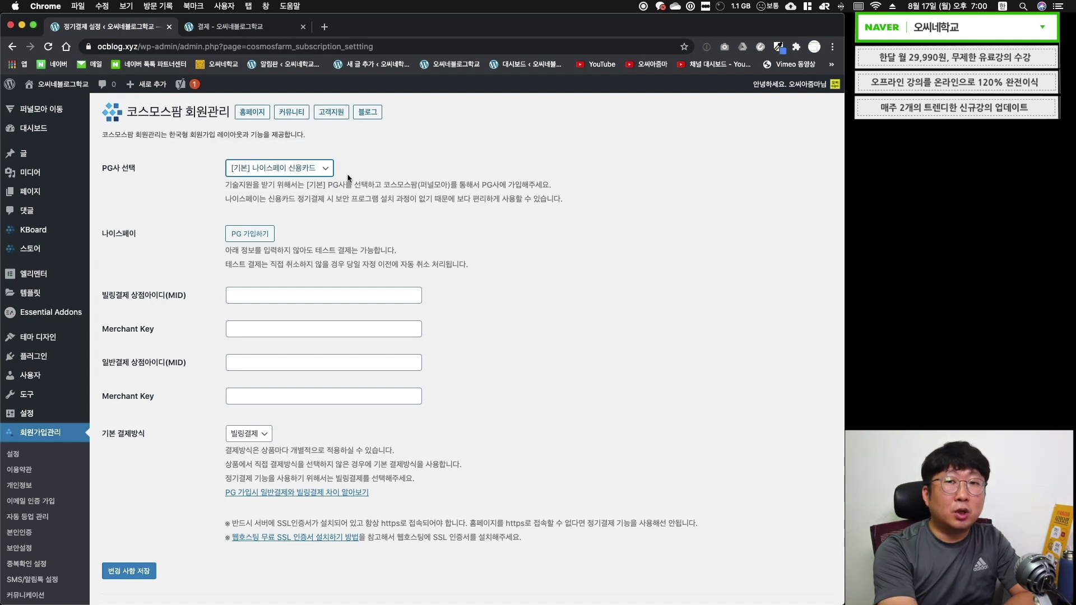
{"action": "left_click", "coordinate": [325, 174]}
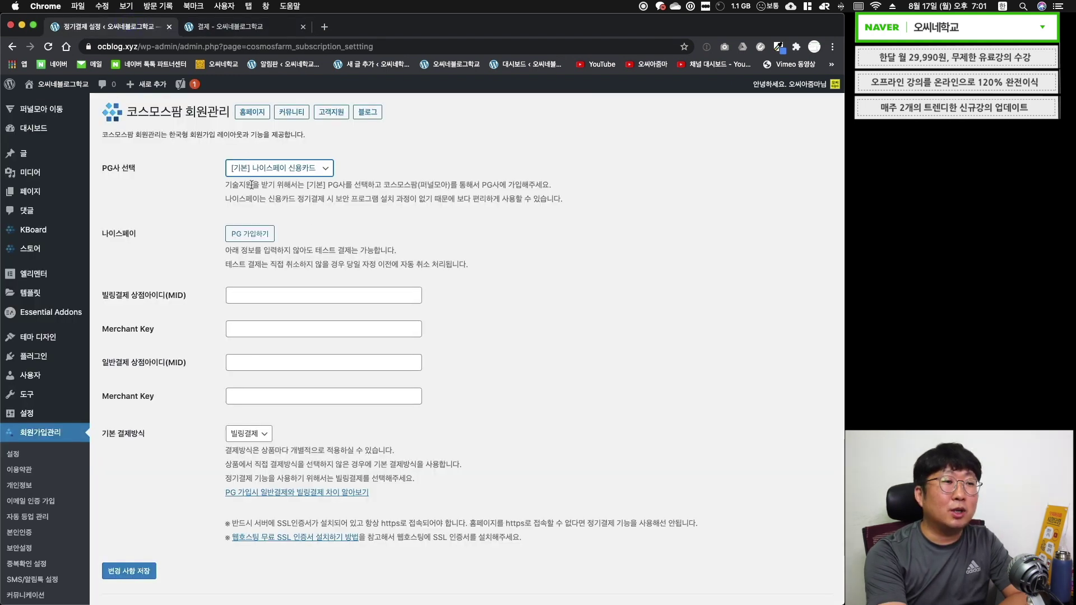
{"action": "left_click", "coordinate": [517, 287]}
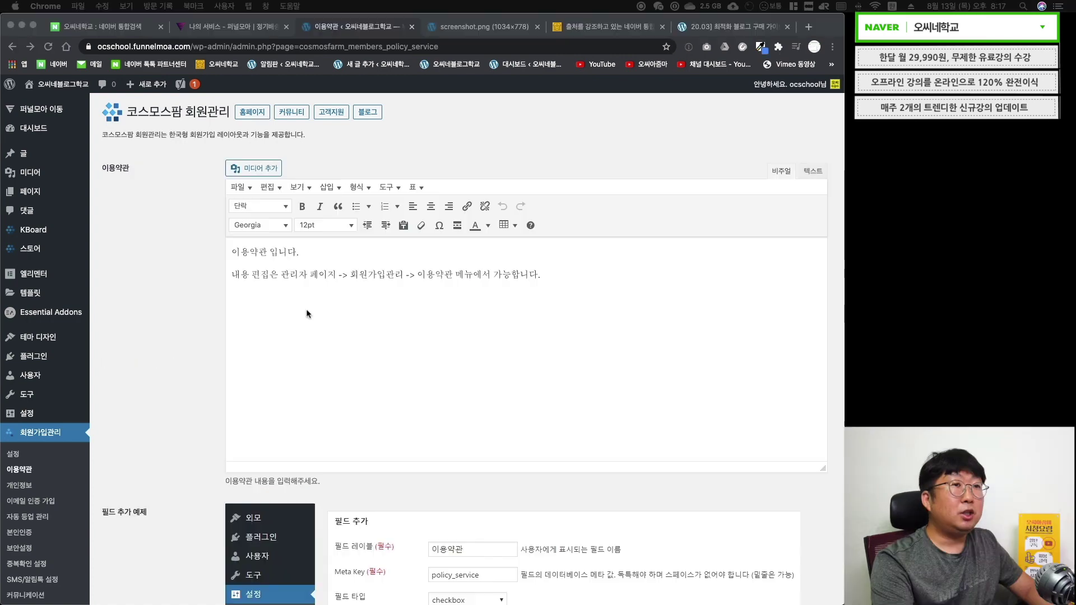
- Replace the placeholder 이용약관 text on the ocschool.funnelmoa.com site with the prepared terms of service
{"action": "left_click", "coordinate": [363, 323]}
{"action": "left_click", "coordinate": [368, 306]}
{"action": "left_click", "coordinate": [180, 314]}
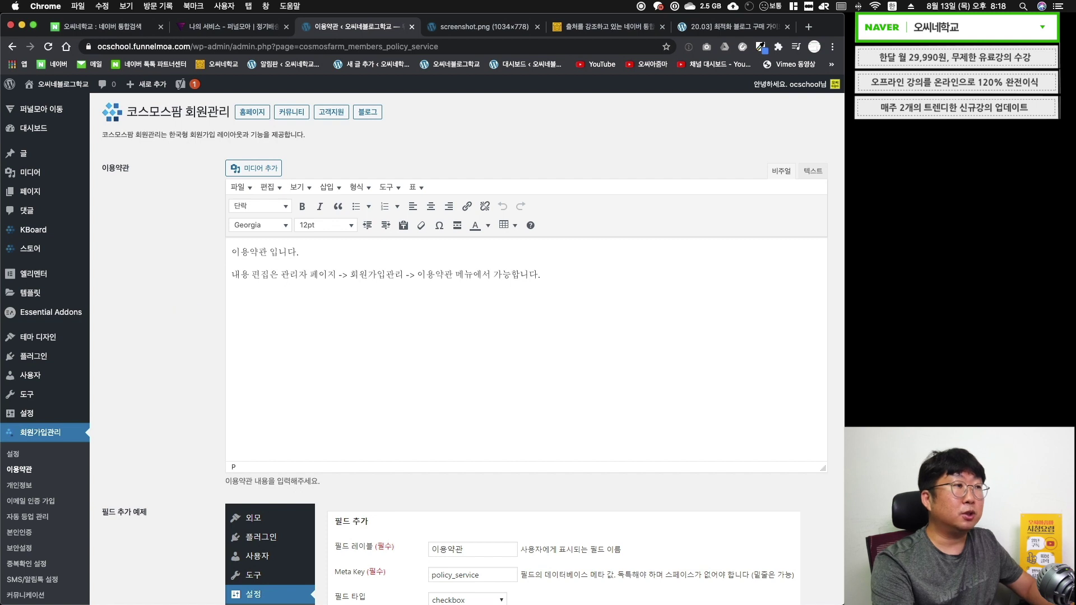
{"action": "key", "text": "super+a"}
{"action": "key", "text": "super+v"}
{"action": "scroll", "coordinate": [326, 387], "scroll_direction": "down", "scroll_amount": 6}
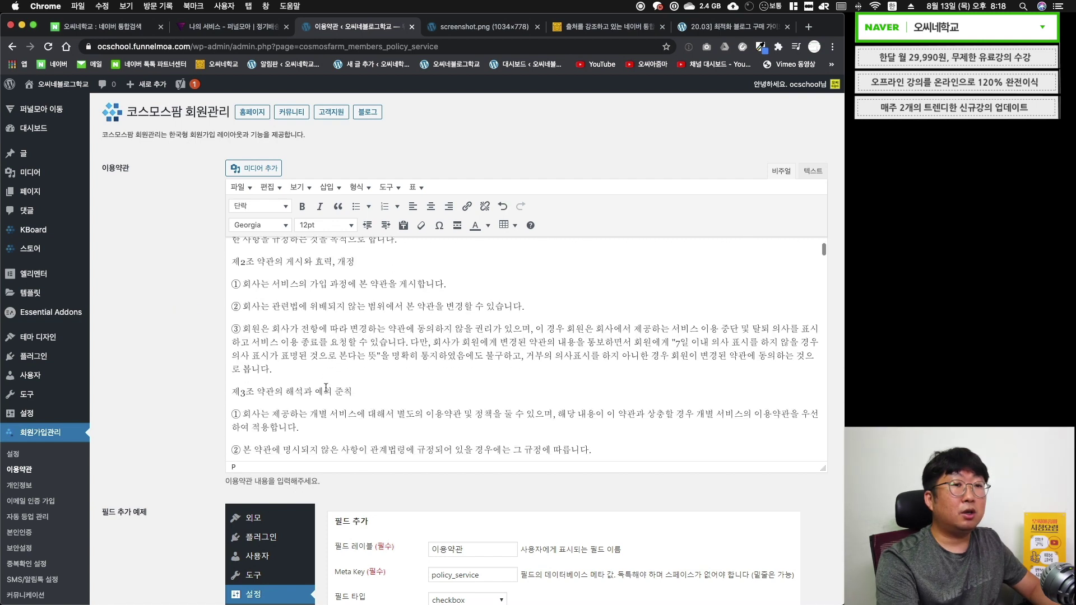
- Review the articles of the pasted 이용약관 and save the terms of service
{"action": "scroll", "coordinate": [326, 387], "scroll_direction": "down", "scroll_amount": 4}
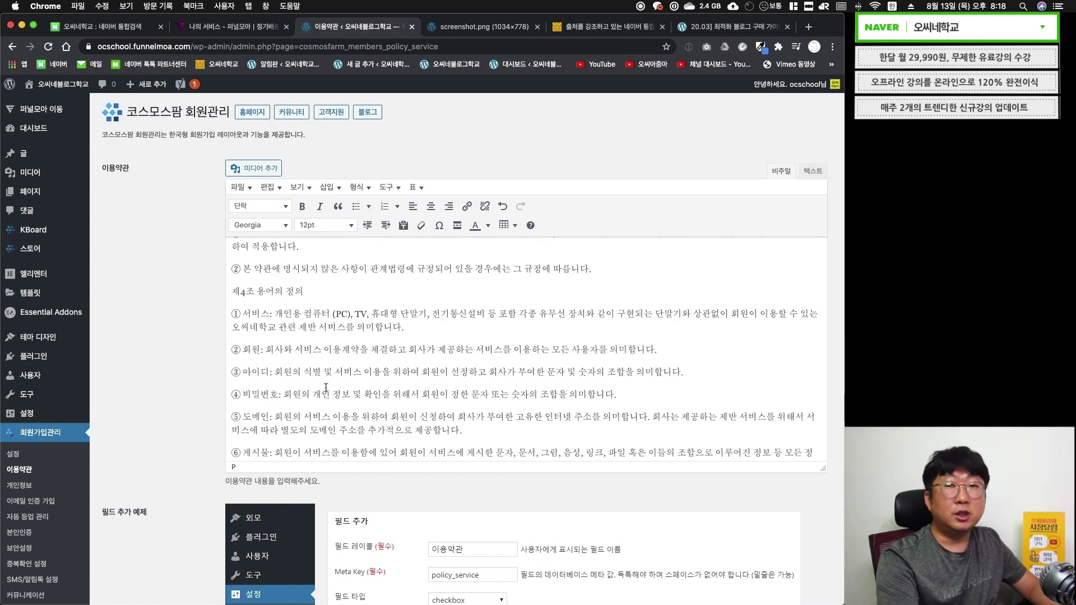
{"action": "scroll", "coordinate": [326, 388], "scroll_direction": "down", "scroll_amount": 10}
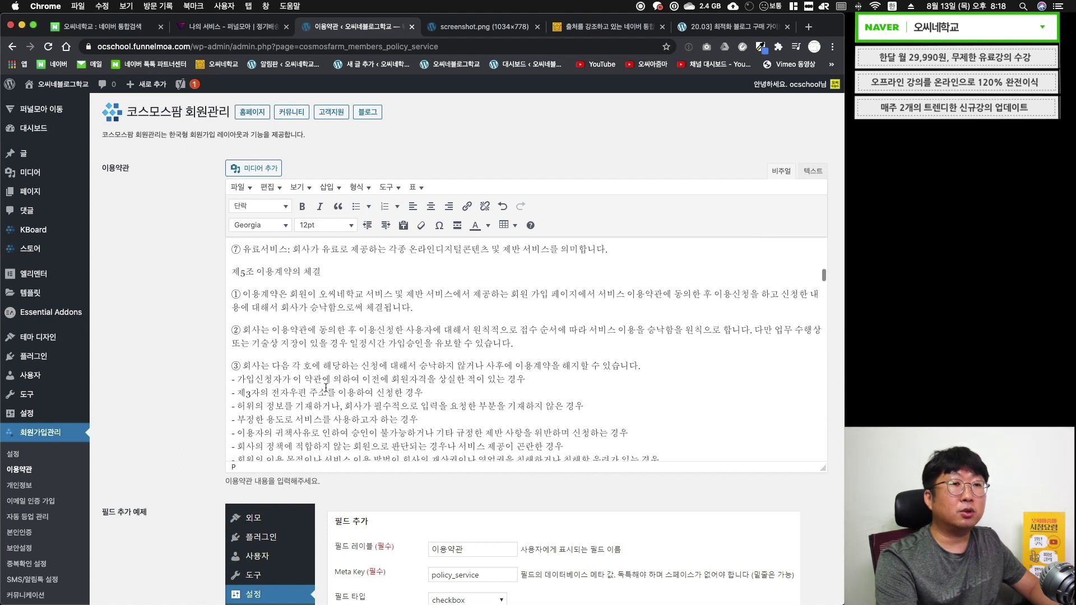
{"action": "scroll", "coordinate": [325, 388], "scroll_direction": "down", "scroll_amount": 8}
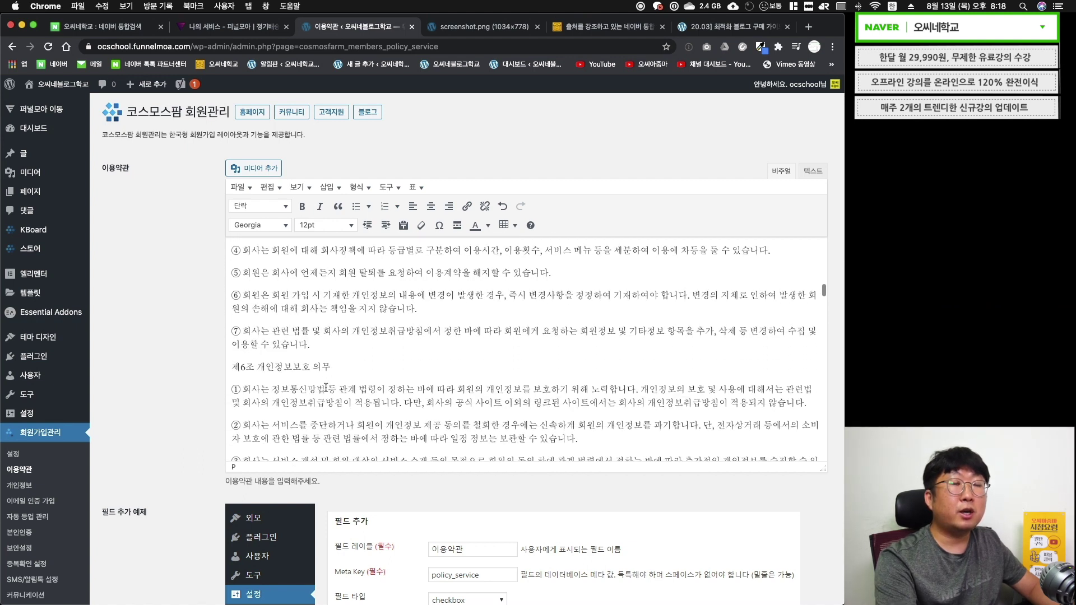
{"action": "scroll", "coordinate": [326, 387], "scroll_direction": "down", "scroll_amount": 6}
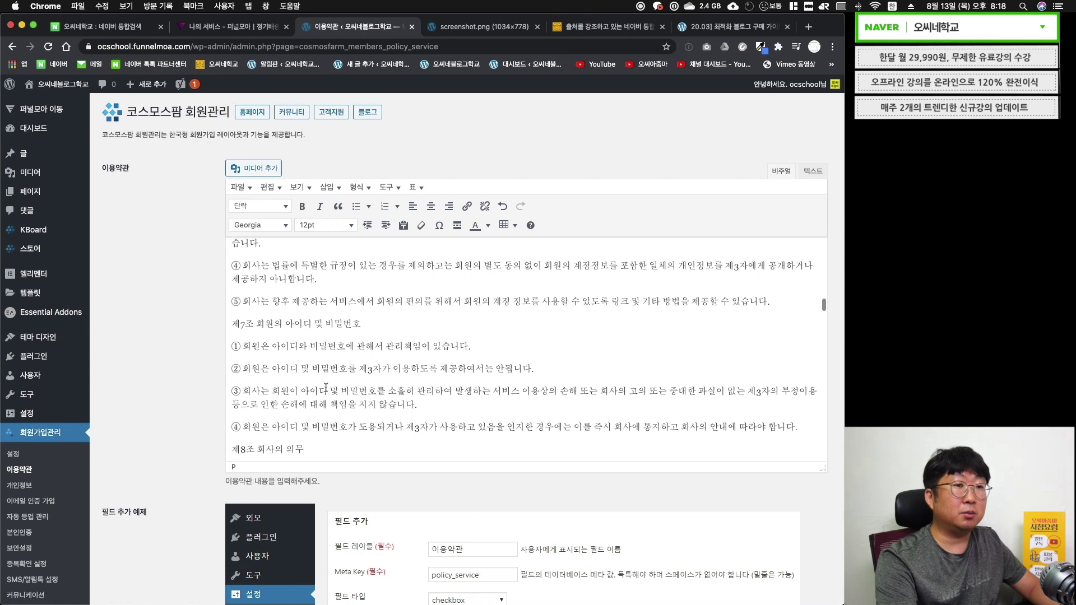
{"action": "scroll", "coordinate": [326, 387], "scroll_direction": "down", "scroll_amount": 1}
{"action": "scroll", "coordinate": [310, 310], "scroll_direction": "up", "scroll_amount": 15}
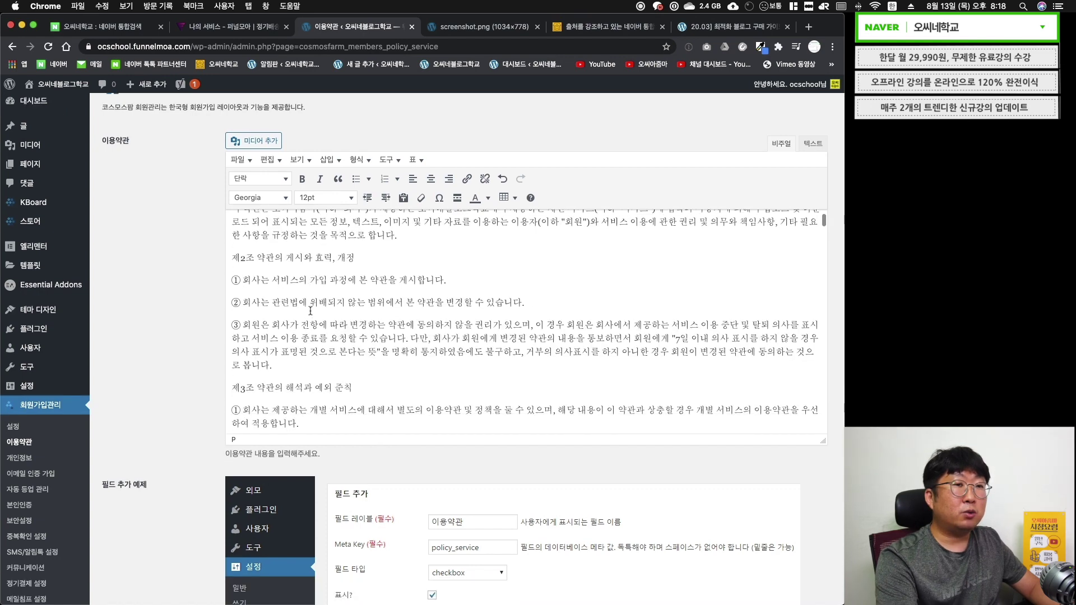
{"action": "scroll", "coordinate": [310, 310], "scroll_direction": "down", "scroll_amount": 12}
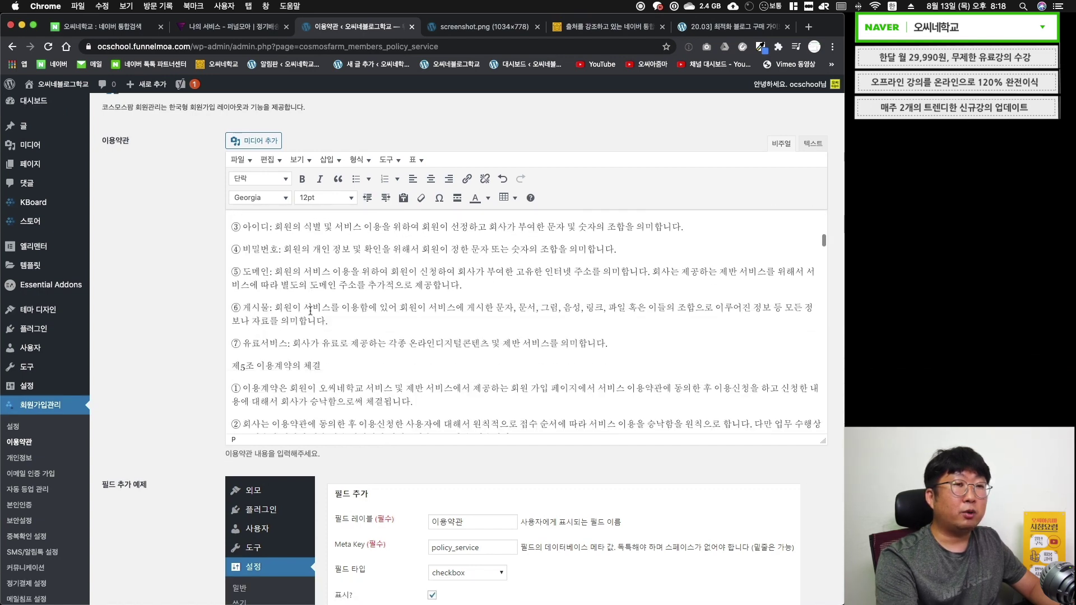
{"action": "scroll", "coordinate": [310, 310], "scroll_direction": "down", "scroll_amount": 10}
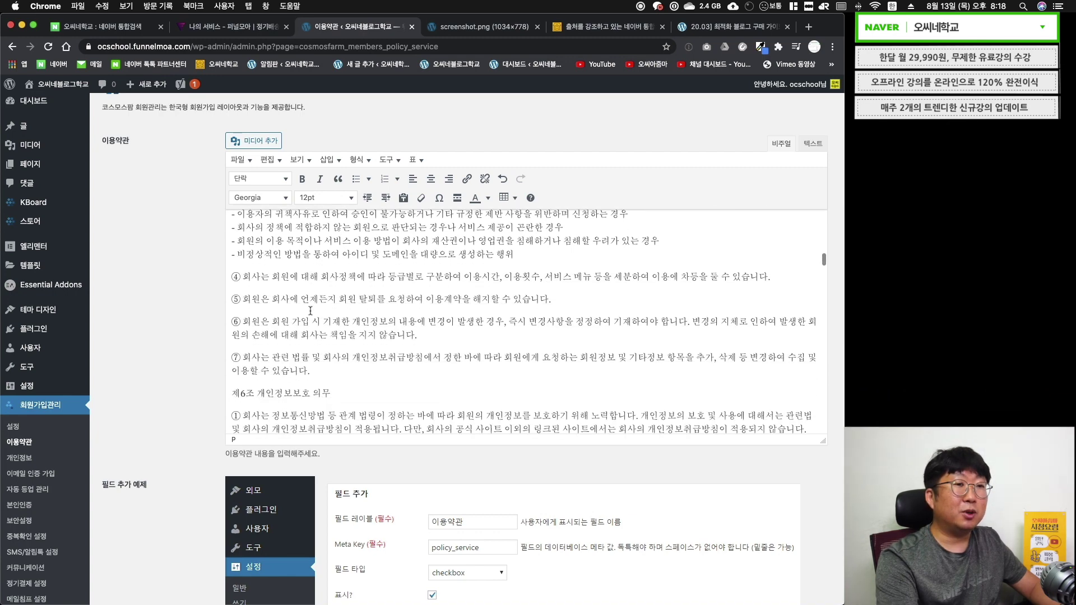
{"action": "scroll", "coordinate": [310, 310], "scroll_direction": "down", "scroll_amount": 3}
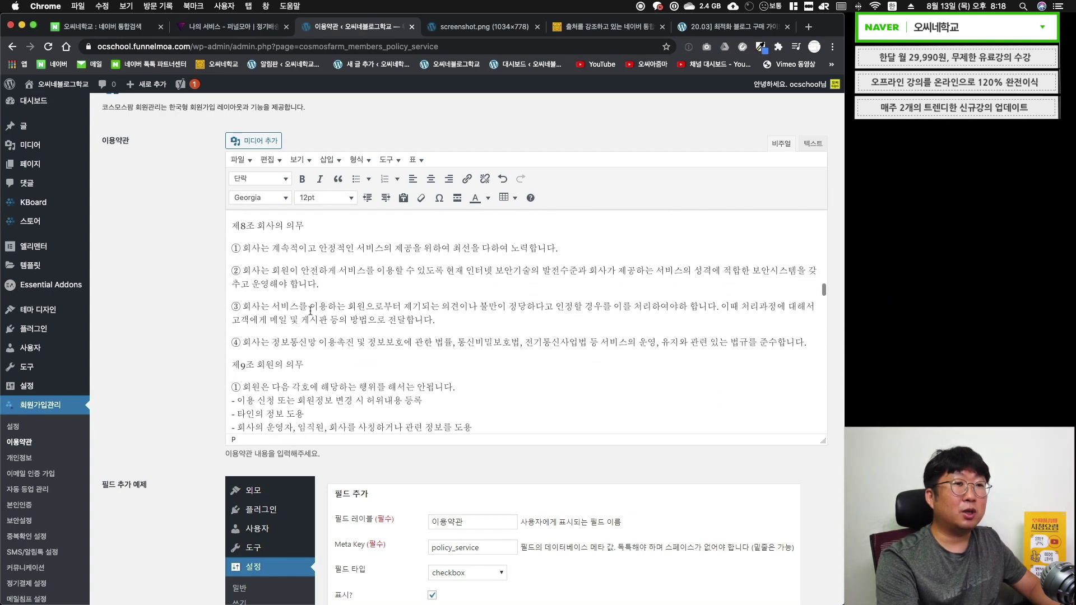
{"action": "left_click", "coordinate": [182, 343]}
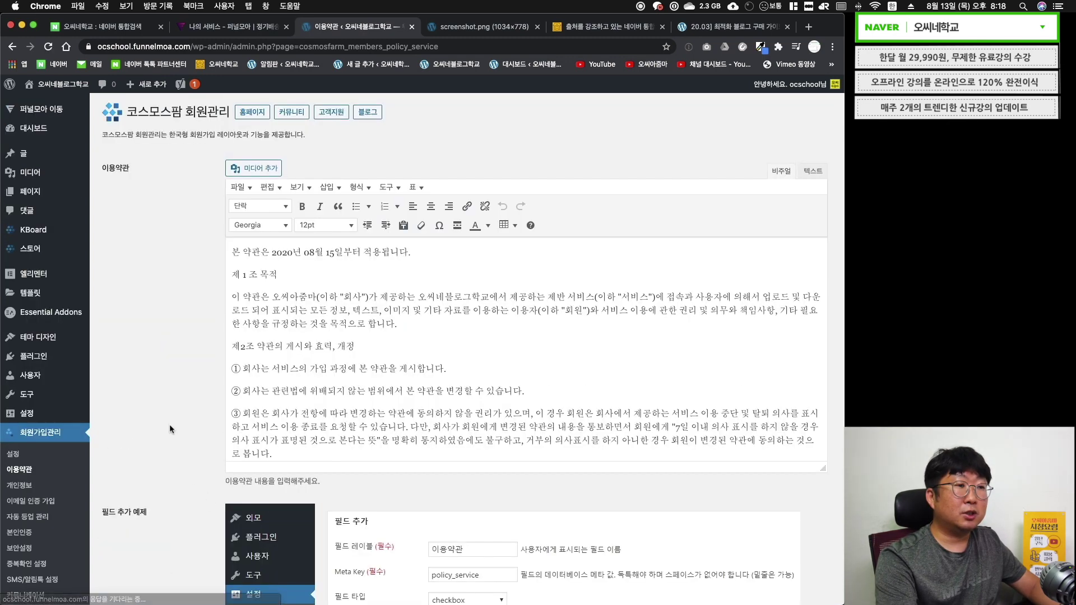
- Replace the 개인정보 text with the prepared privacy policy effective from 2020년 8월 15일 and review its articles
{"action": "left_click", "coordinate": [328, 337]}
{"action": "key", "text": "super+a"}
{"action": "key", "text": "super+v"}
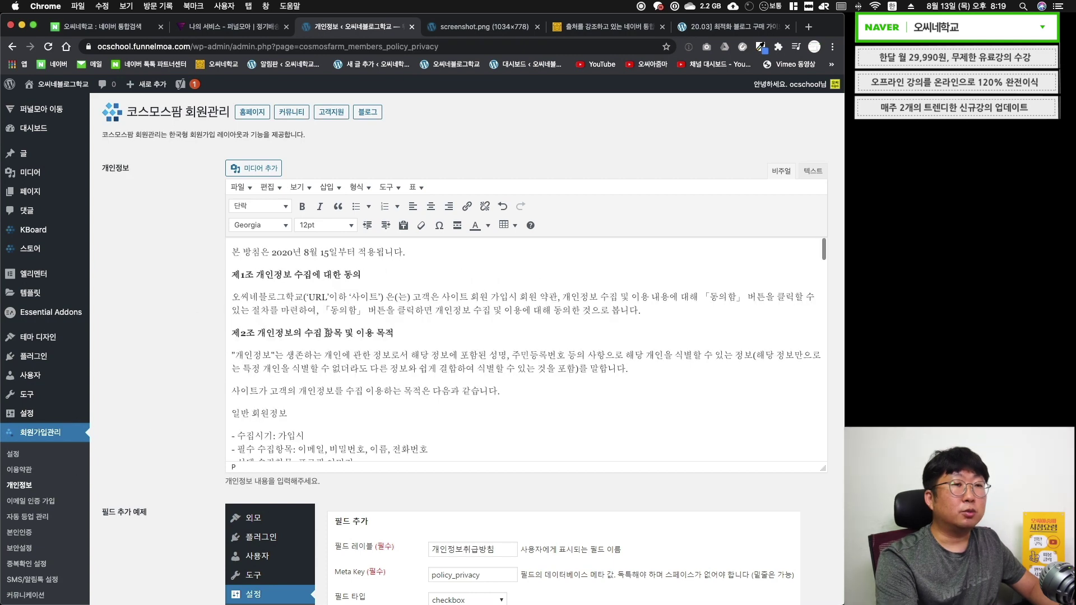
{"action": "scroll", "coordinate": [327, 337], "scroll_direction": "down", "scroll_amount": 1}
{"action": "scroll", "coordinate": [328, 337], "scroll_direction": "down", "scroll_amount": 2}
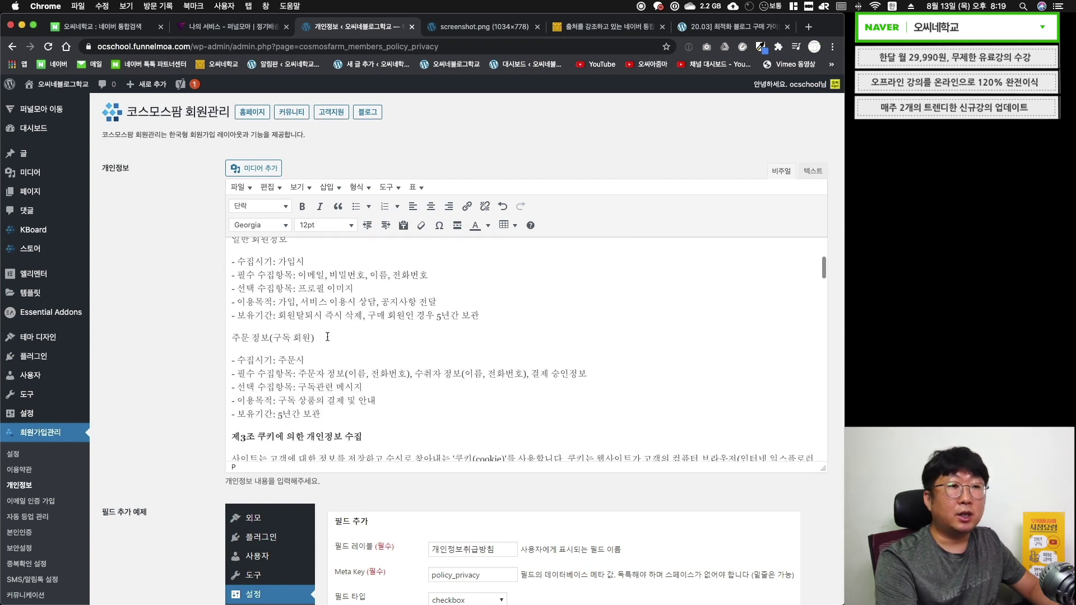
{"action": "scroll", "coordinate": [154, 295], "scroll_direction": "down", "scroll_amount": 6}
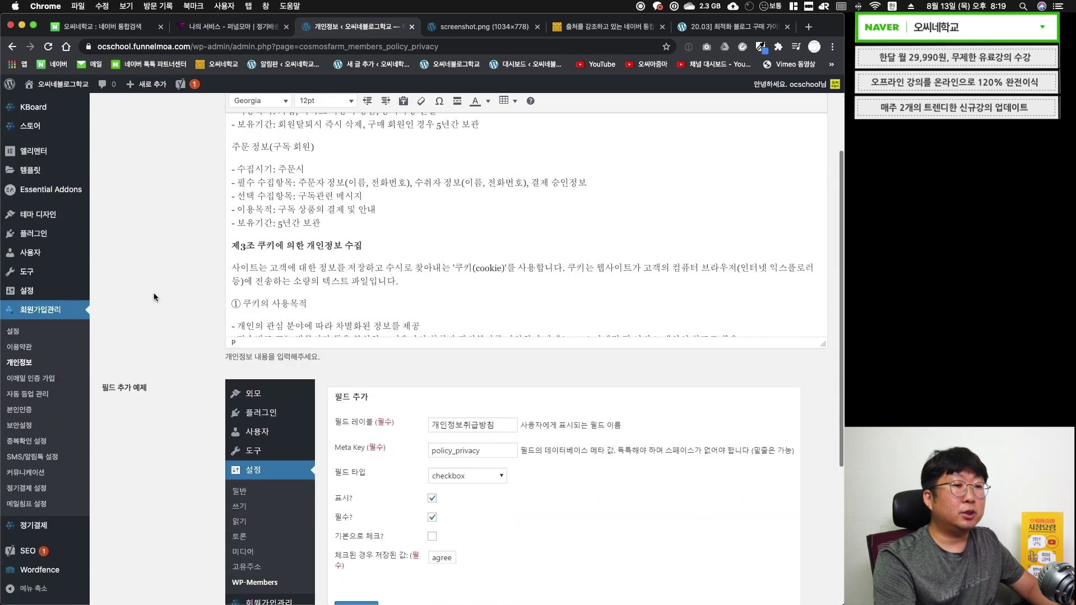
{"action": "scroll", "coordinate": [140, 538], "scroll_direction": "up", "scroll_amount": 6}
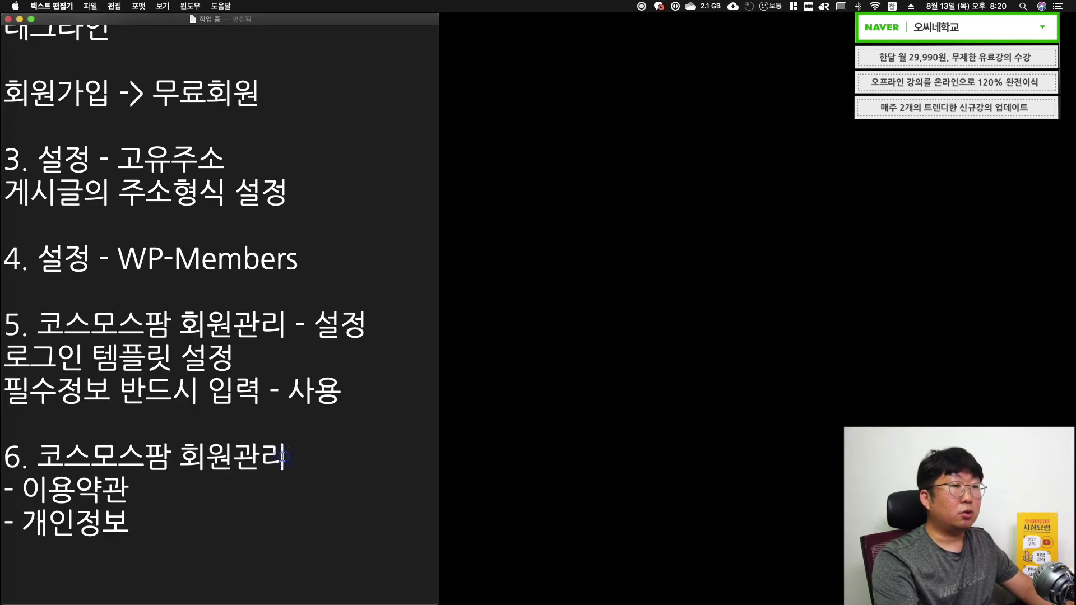
- Switch to the TextEdit notes and highlight the 이용약관 and 개인정보 items under "6. 코스모스팜 회원관리"
{"action": "left_click_drag", "start_coordinate": [287, 457], "coordinate": [126, 491]}
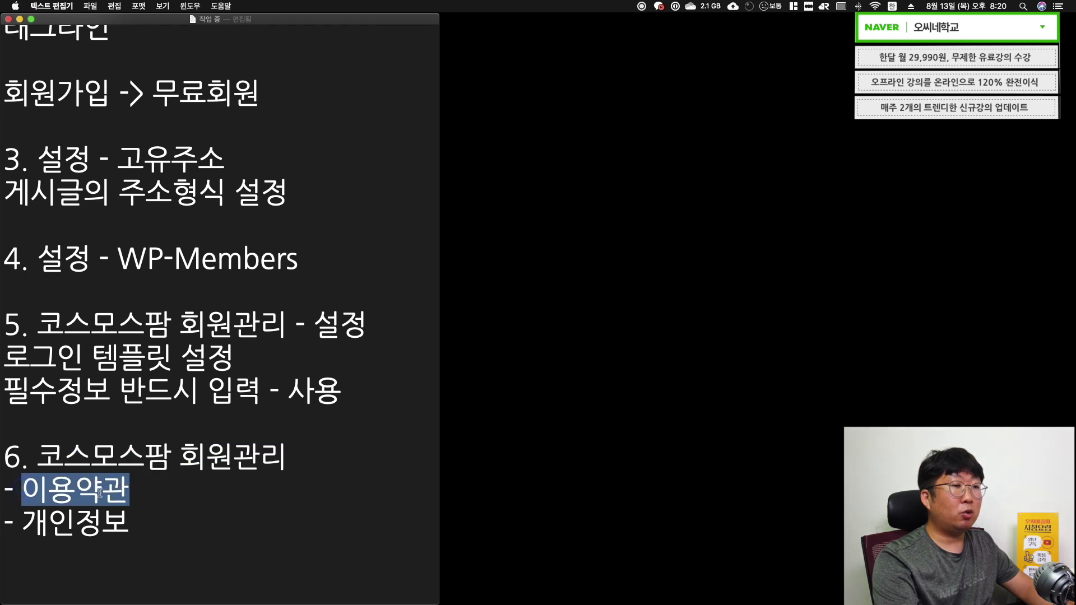
{"action": "left_click_drag", "start_coordinate": [22, 519], "coordinate": [128, 516]}
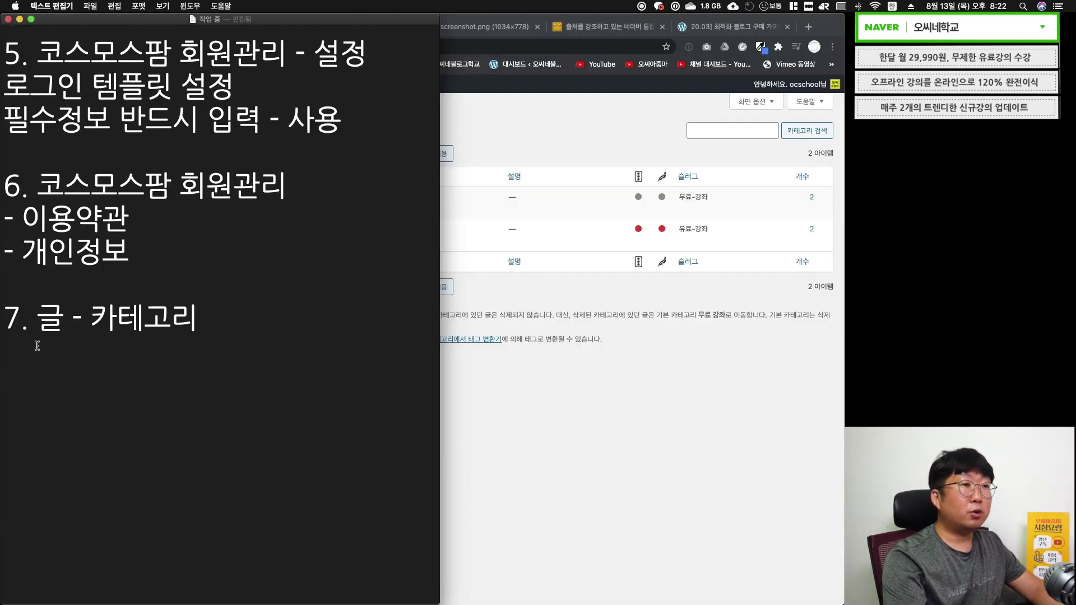
- Add the line "- 강의 목록" under "7. 글 - 카테고리" in the notes and switch back to Chrome
{"action": "type", "text": "- 강의 목록"}
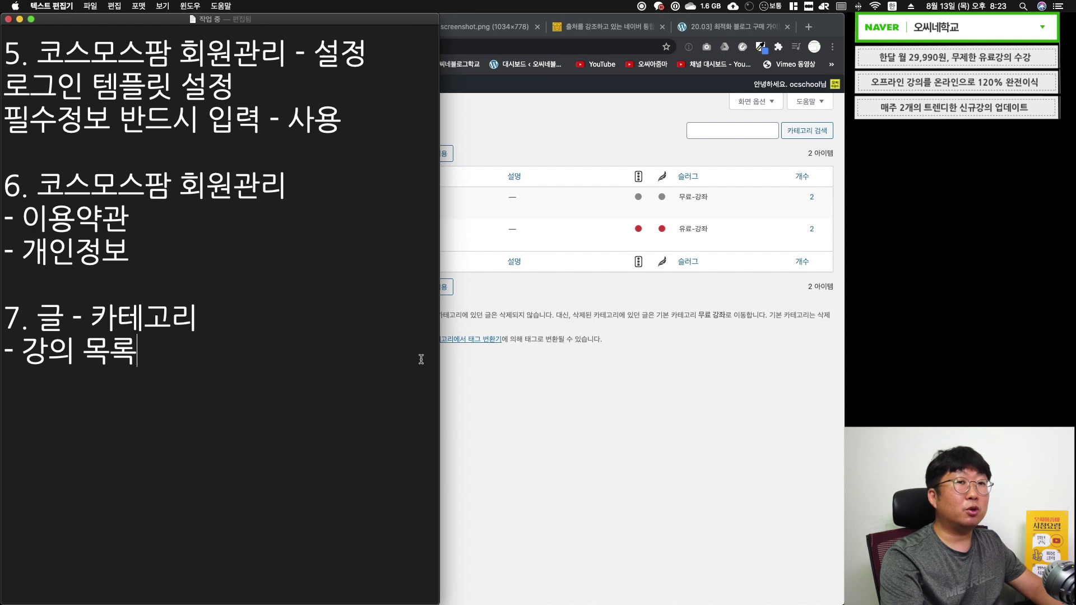
{"action": "left_click", "coordinate": [546, 381]}
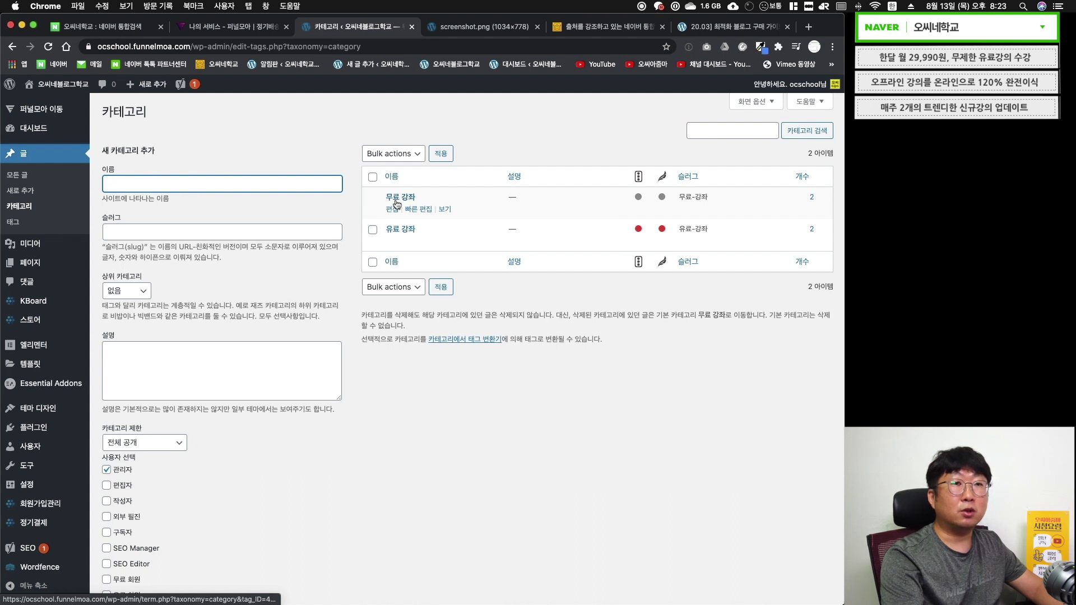
- Change the name and slug of the 무료 강좌 category to 원데이클래스, update it and return to the category list
{"action": "left_click", "coordinate": [392, 210]}
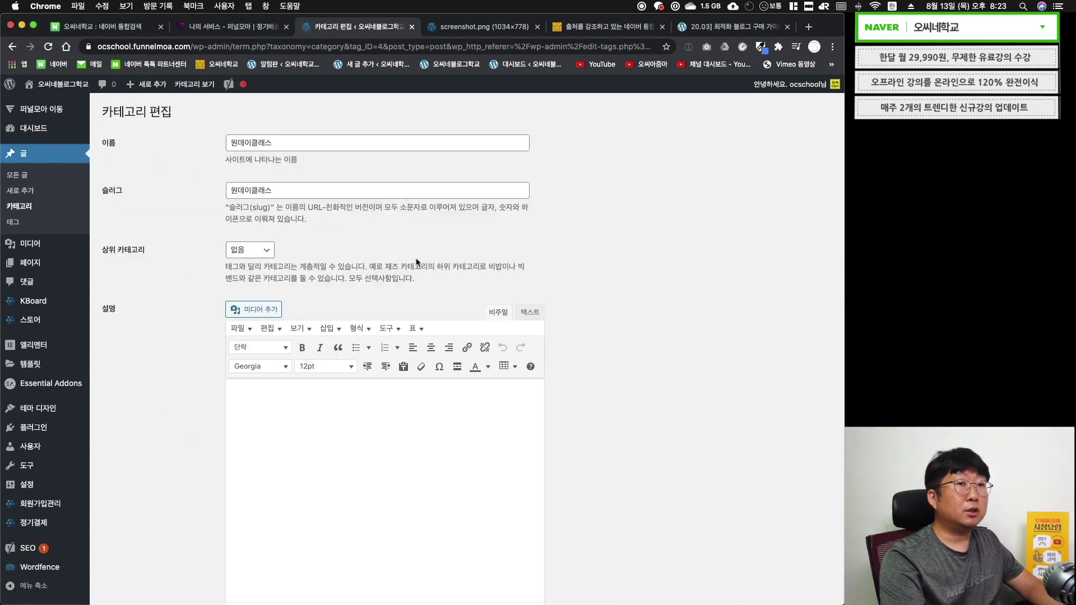
{"action": "left_click", "coordinate": [611, 263]}
{"action": "scroll", "coordinate": [611, 264], "scroll_direction": "down", "scroll_amount": 6}
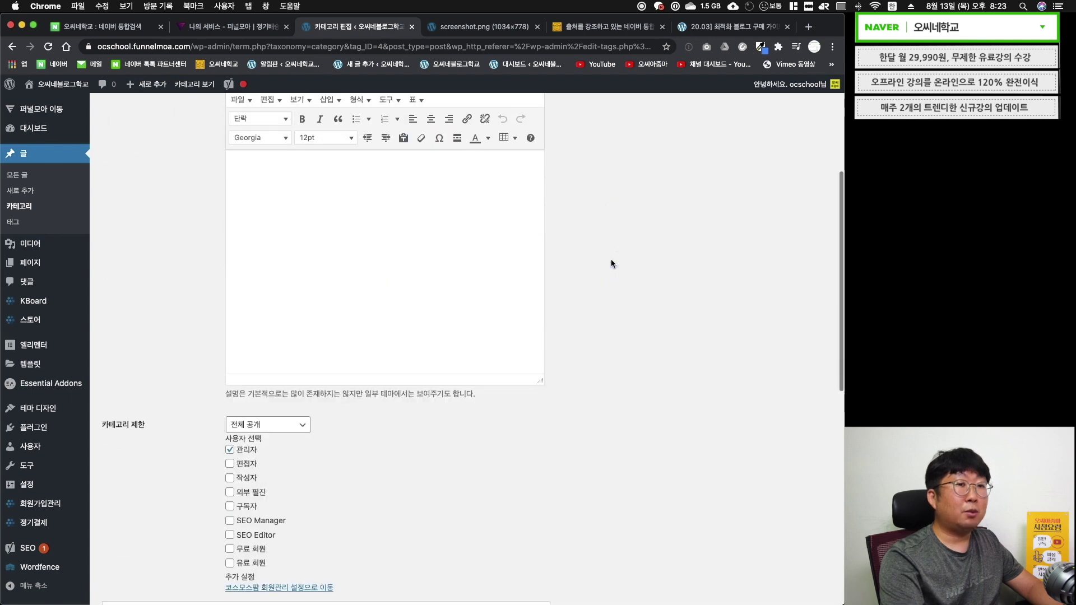
{"action": "scroll", "coordinate": [611, 263], "scroll_direction": "down", "scroll_amount": 6}
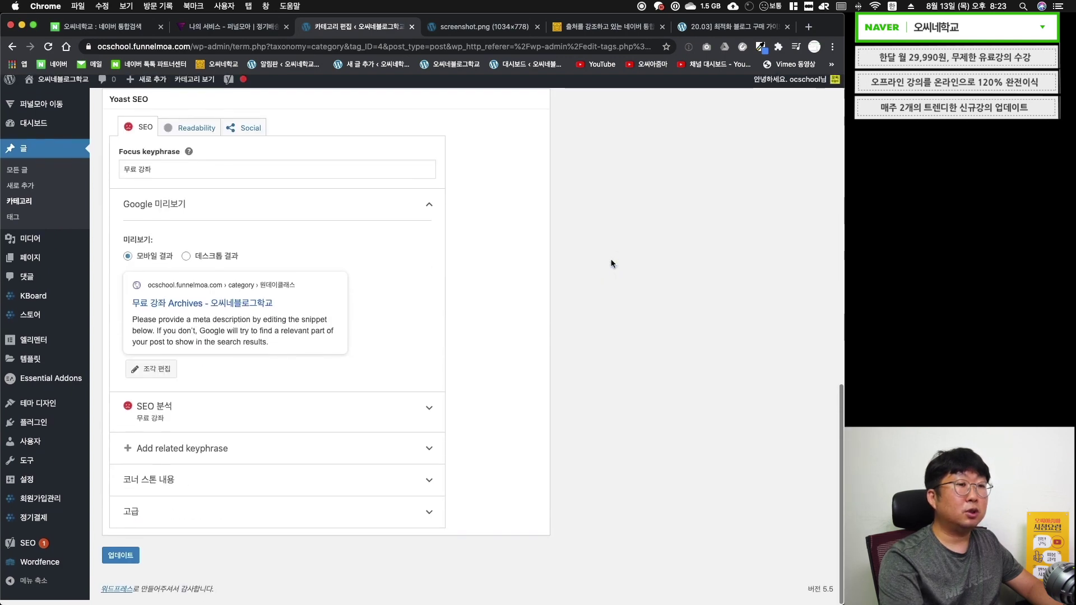
{"action": "left_click", "coordinate": [120, 562]}
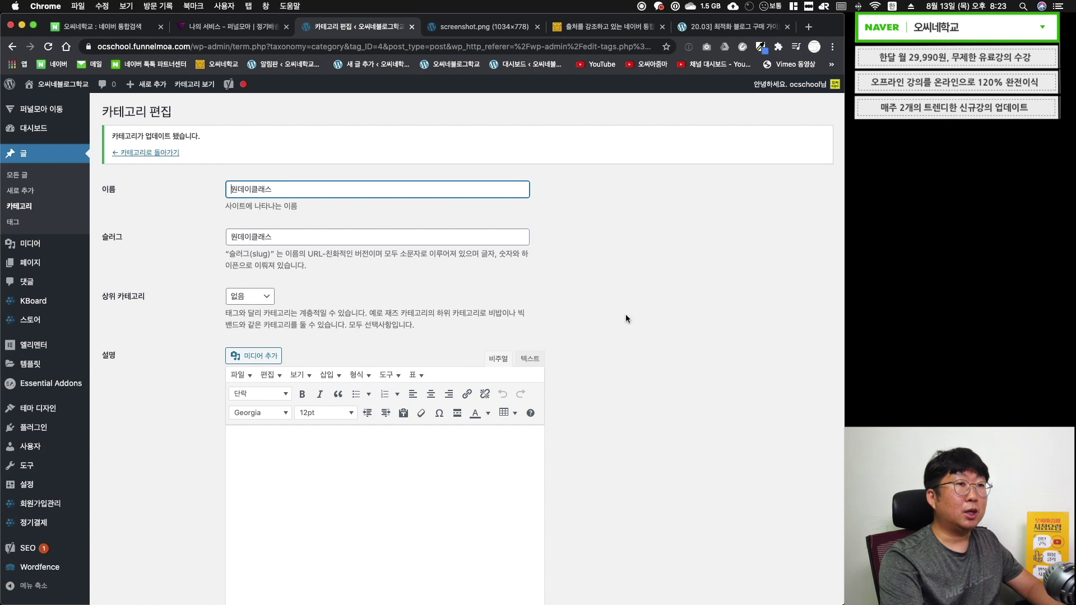
{"action": "left_click", "coordinate": [173, 153]}
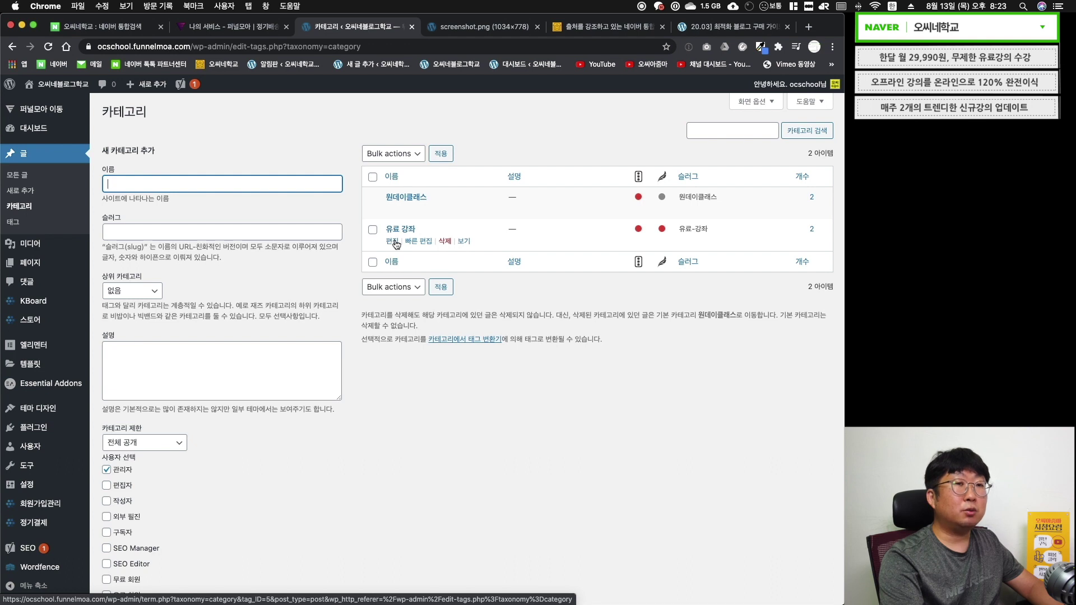
- Change the name and slug of the 유료 강좌 category to 블로그개론, update it and return to the category list
{"action": "left_click", "coordinate": [393, 242]}
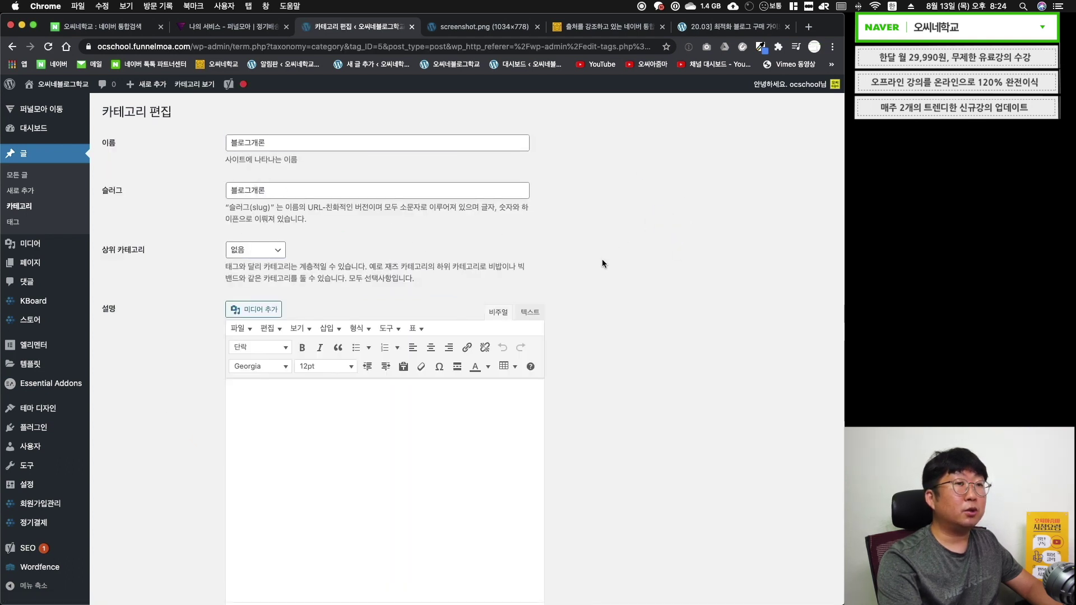
{"action": "scroll", "coordinate": [602, 263], "scroll_direction": "down", "scroll_amount": 15}
{"action": "left_click", "coordinate": [120, 560]}
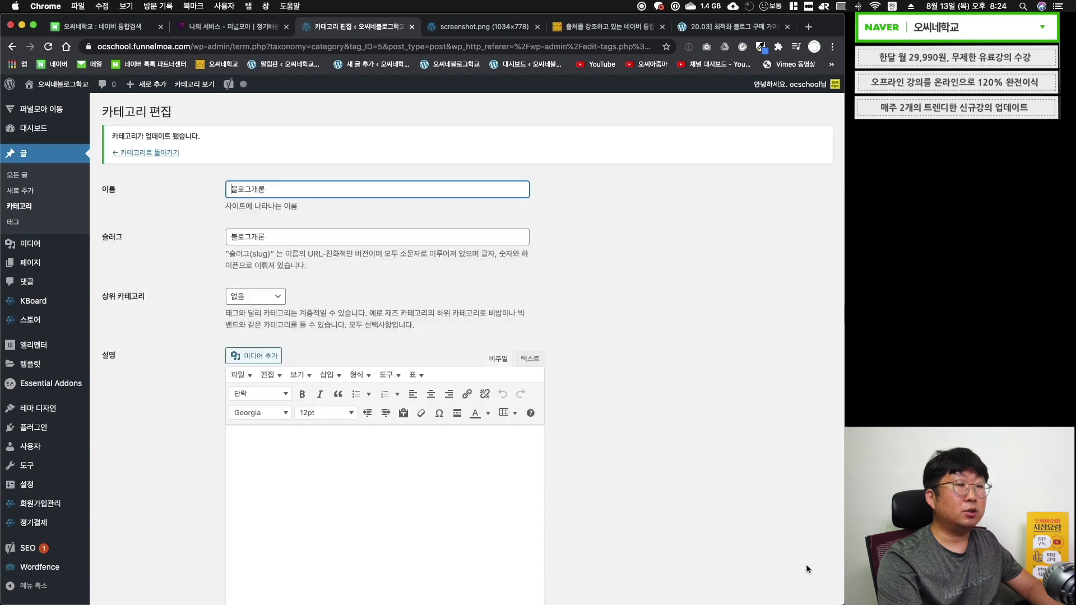
{"action": "left_click", "coordinate": [162, 152]}
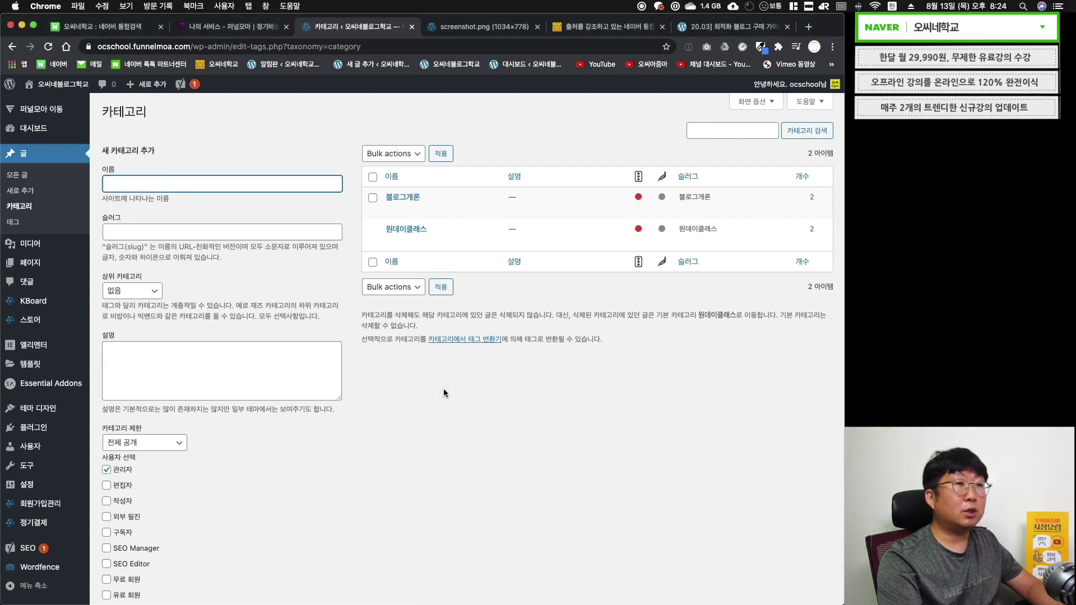
- Add a new post category with 키워드공학 as both its name and slug
{"action": "type", "text": "키워드공학"}
{"action": "left_click", "coordinate": [132, 230]}
{"action": "type", "text": "키워드공학"}
{"action": "left_click", "coordinate": [259, 292]}
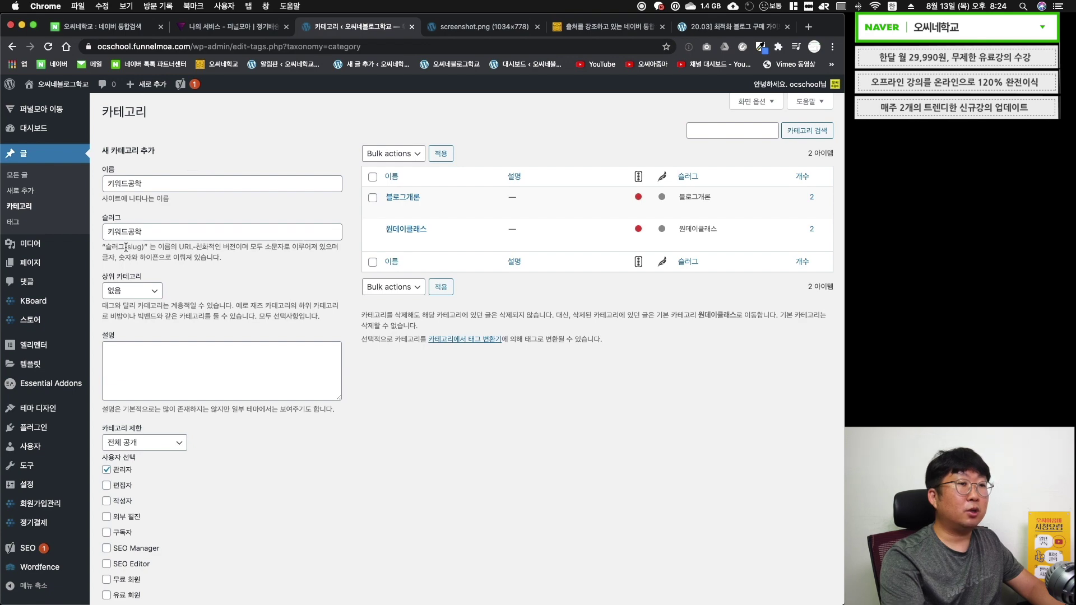
{"action": "scroll", "coordinate": [281, 448], "scroll_direction": "down", "scroll_amount": 4}
{"action": "left_click", "coordinate": [126, 549]}
{"action": "scroll", "coordinate": [415, 266], "scroll_direction": "up", "scroll_amount": 3}
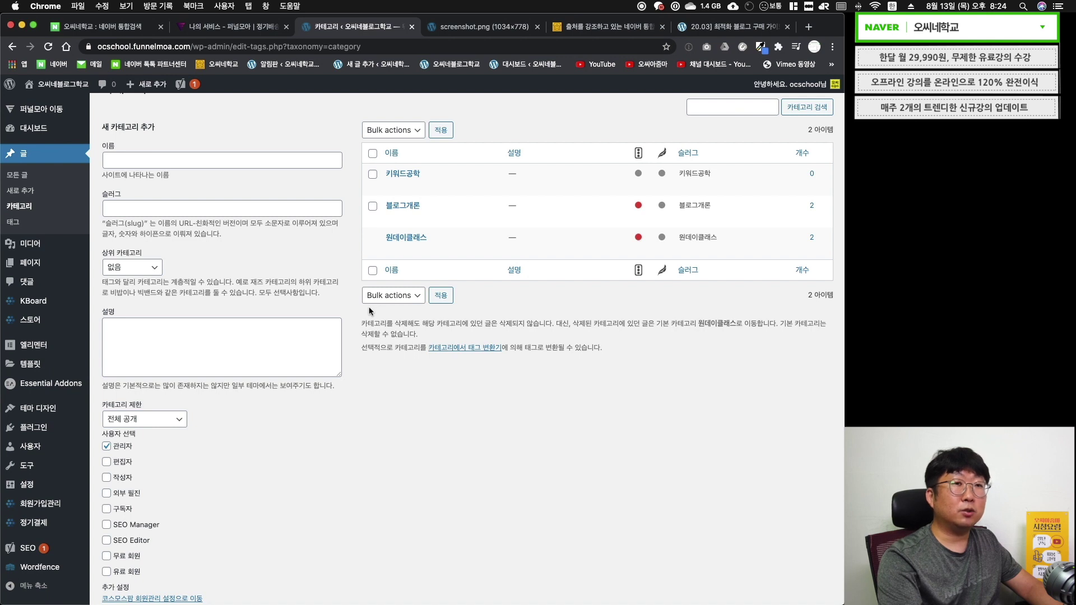
- Add a new post category with 블로그행정학 as both its name and slug
{"action": "left_click", "coordinate": [119, 153]}
{"action": "type", "text": "블로그행정학"}
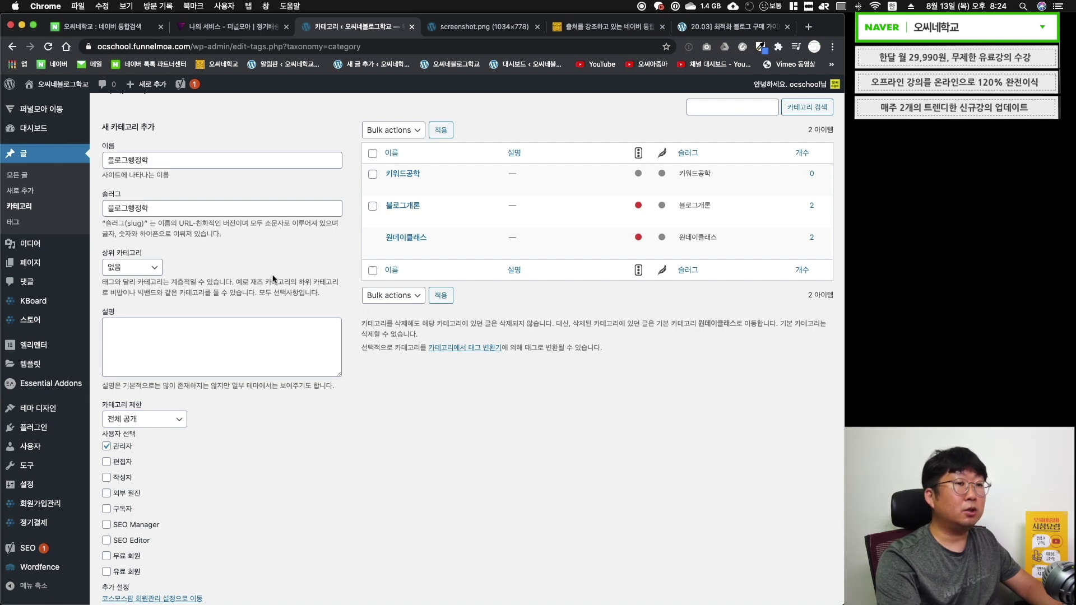
{"action": "scroll", "coordinate": [274, 278], "scroll_direction": "down", "scroll_amount": 4}
{"action": "left_click", "coordinate": [134, 548]}
{"action": "scroll", "coordinate": [100, 251], "scroll_direction": "up", "scroll_amount": 4}
- Add a new post category with 블로그통계학 as both its name and slug
{"action": "type", "text": "블로그통계학"}
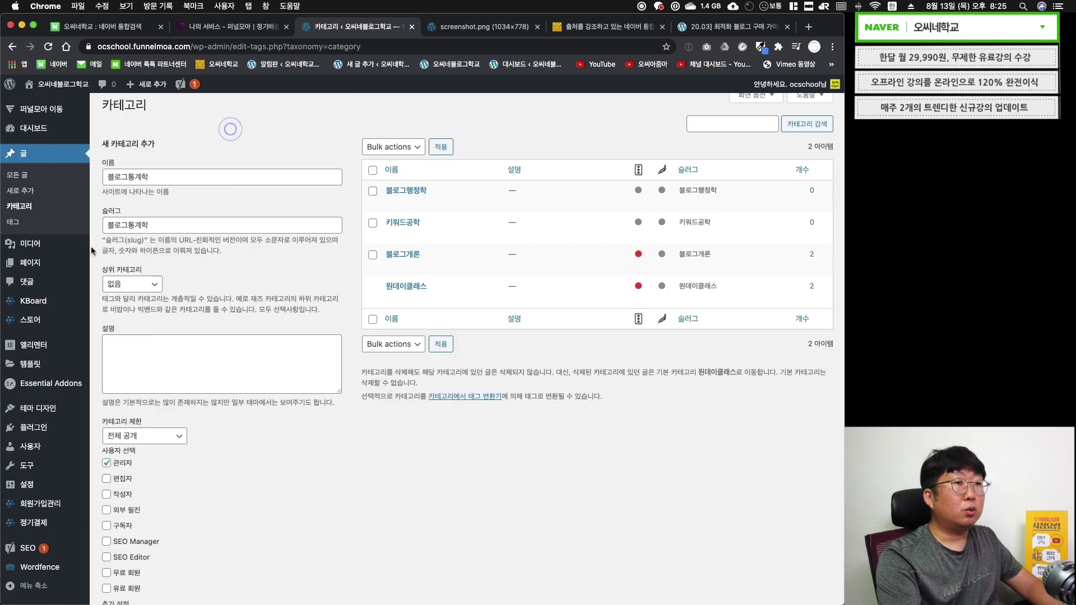
{"action": "scroll", "coordinate": [216, 223], "scroll_direction": "down", "scroll_amount": 4}
{"action": "left_click", "coordinate": [133, 548]}
{"action": "scroll", "coordinate": [93, 311], "scroll_direction": "up", "scroll_amount": 4}
- Add a new post category with 블로그사회학 as both its name and slug
{"action": "type", "text": "블로그사회학"}
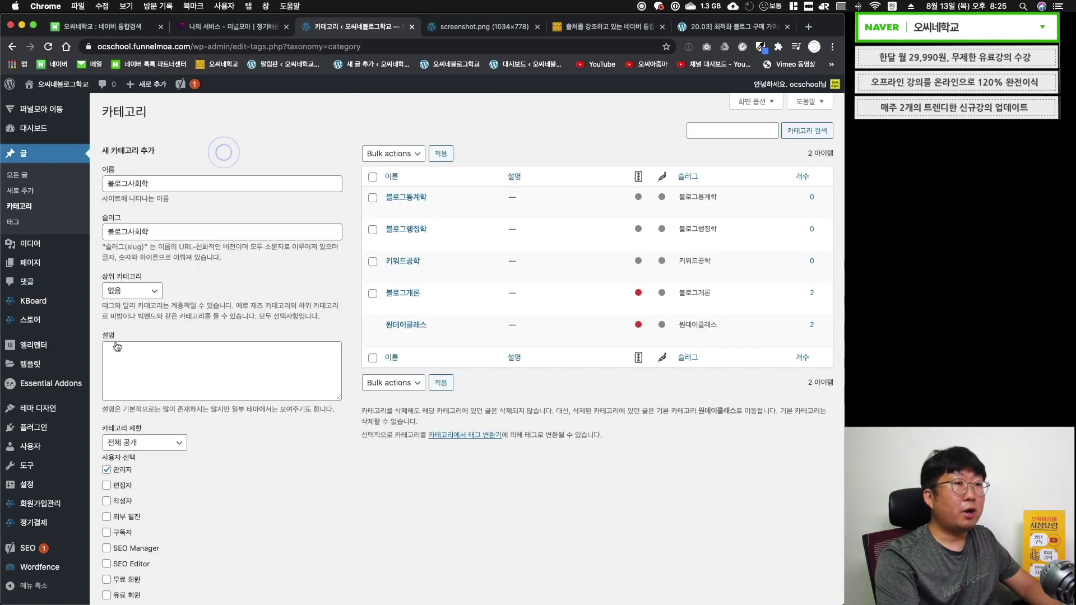
{"action": "scroll", "coordinate": [241, 381], "scroll_direction": "down", "scroll_amount": 4}
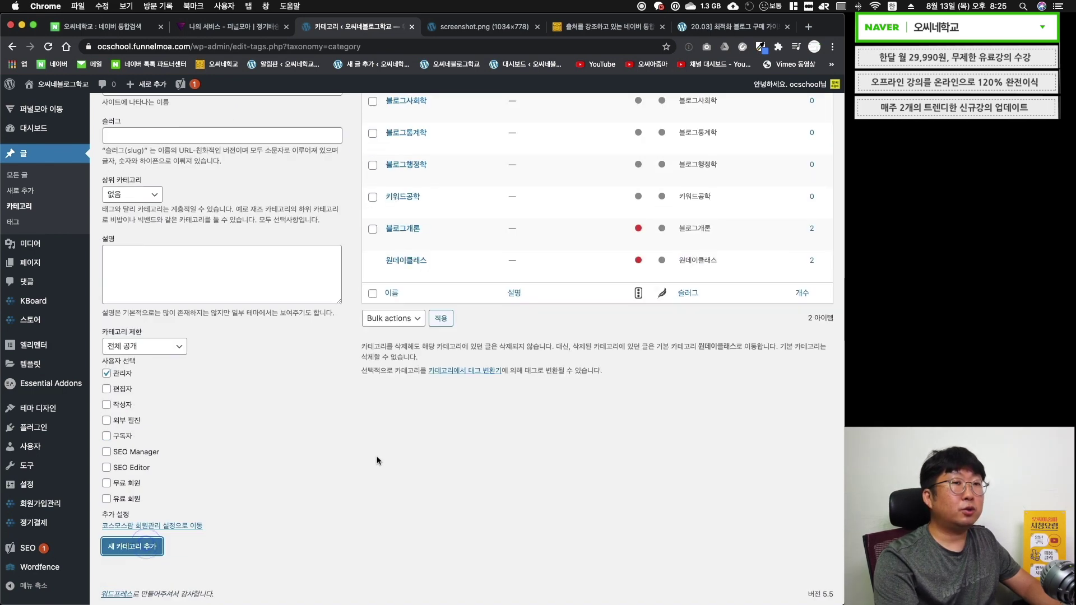
{"action": "left_click", "coordinate": [133, 547]}
{"action": "scroll", "coordinate": [392, 392], "scroll_direction": "up", "scroll_amount": 4}
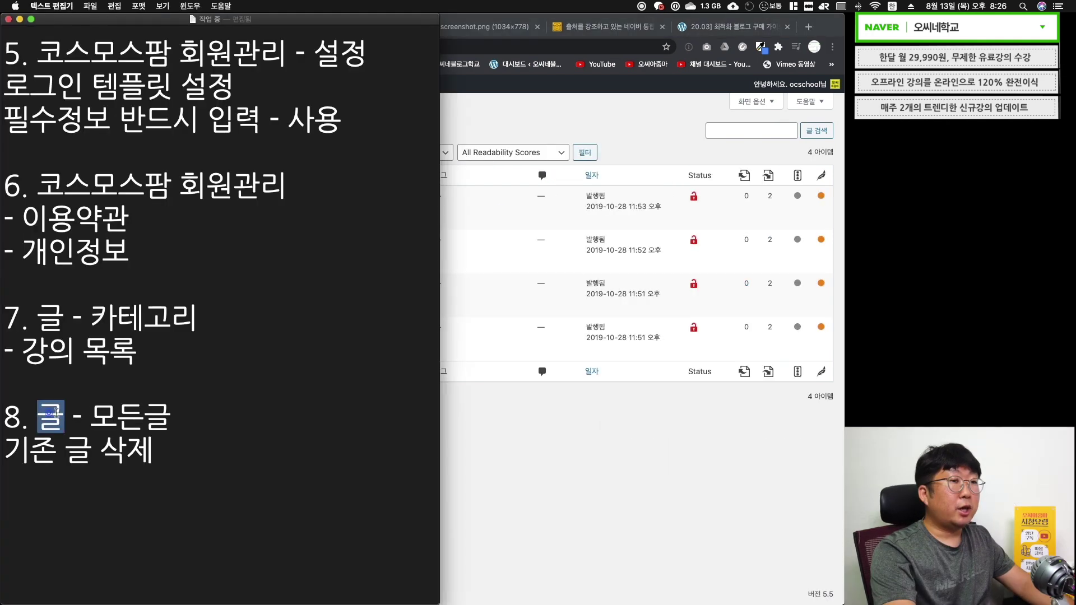
- Highlight 기존 글 삭제 under item 8 of the notes, switch to Chrome and move all existing posts to the trash
{"action": "left_click_drag", "start_coordinate": [56, 412], "coordinate": [4, 449]}
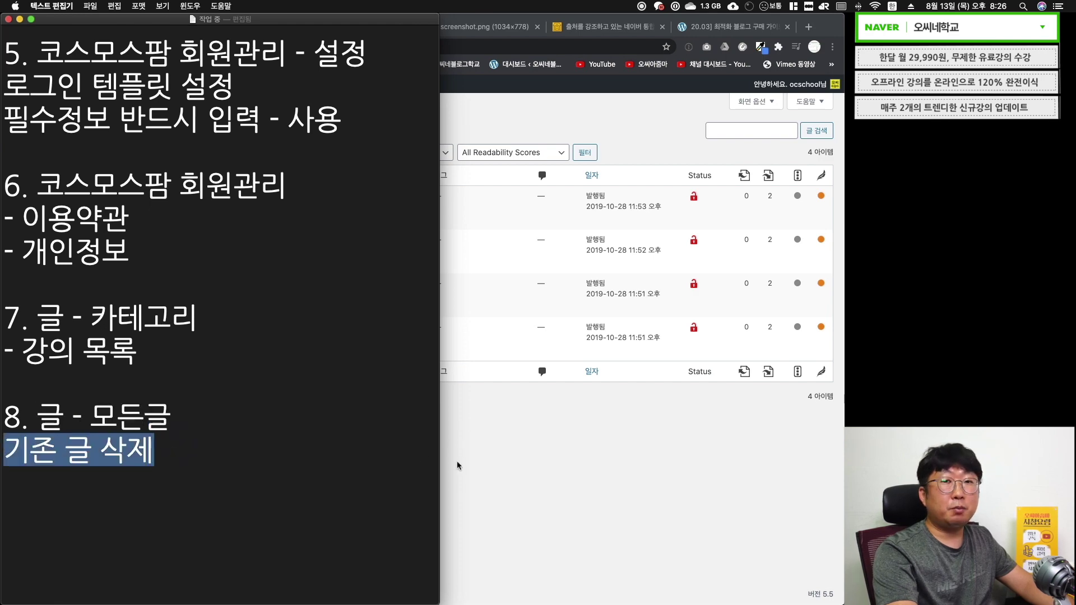
{"action": "key", "text": "super+Tab"}
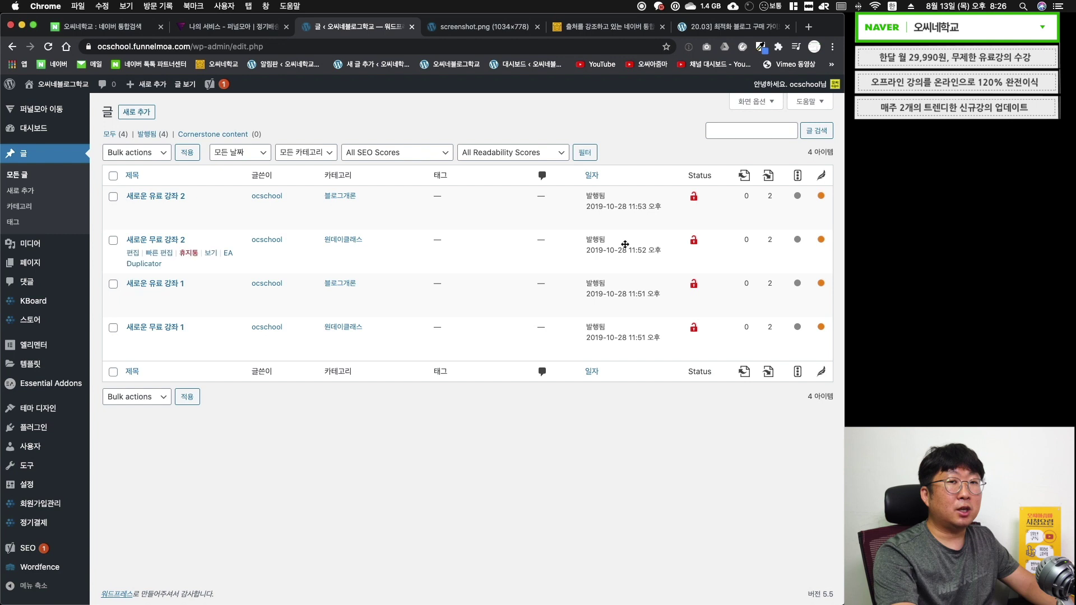
{"action": "left_click", "coordinate": [113, 176]}
{"action": "left_click", "coordinate": [161, 154]}
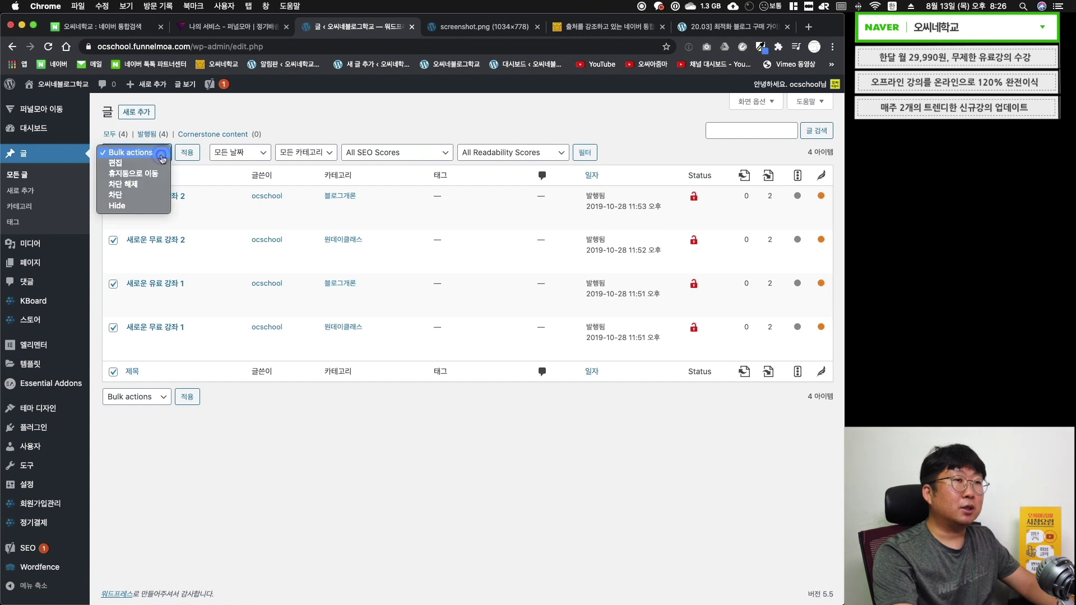
{"action": "left_click", "coordinate": [161, 175]}
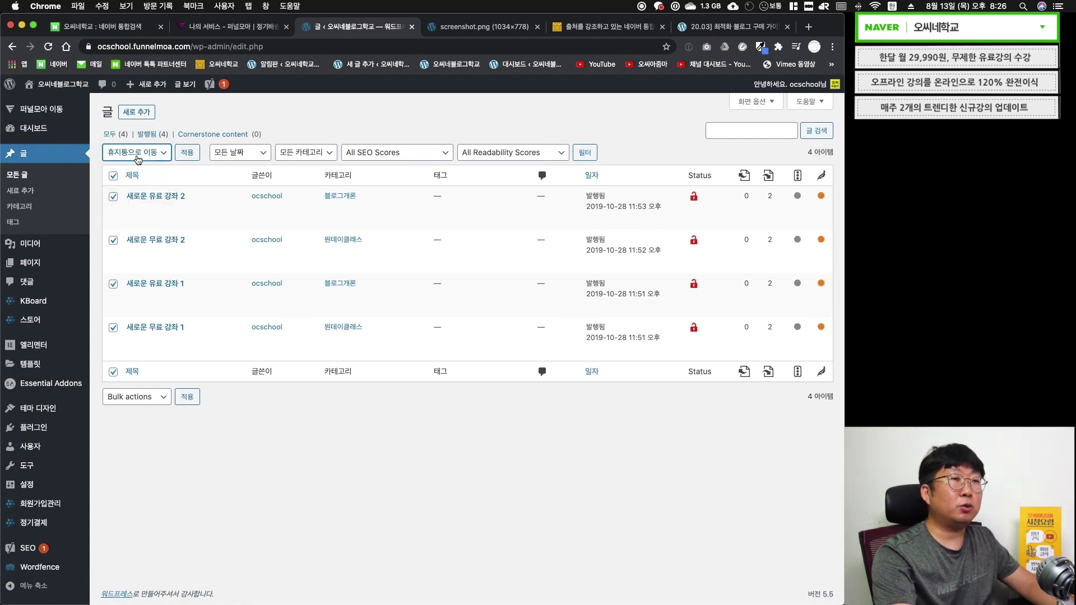
{"action": "left_click", "coordinate": [187, 153]}
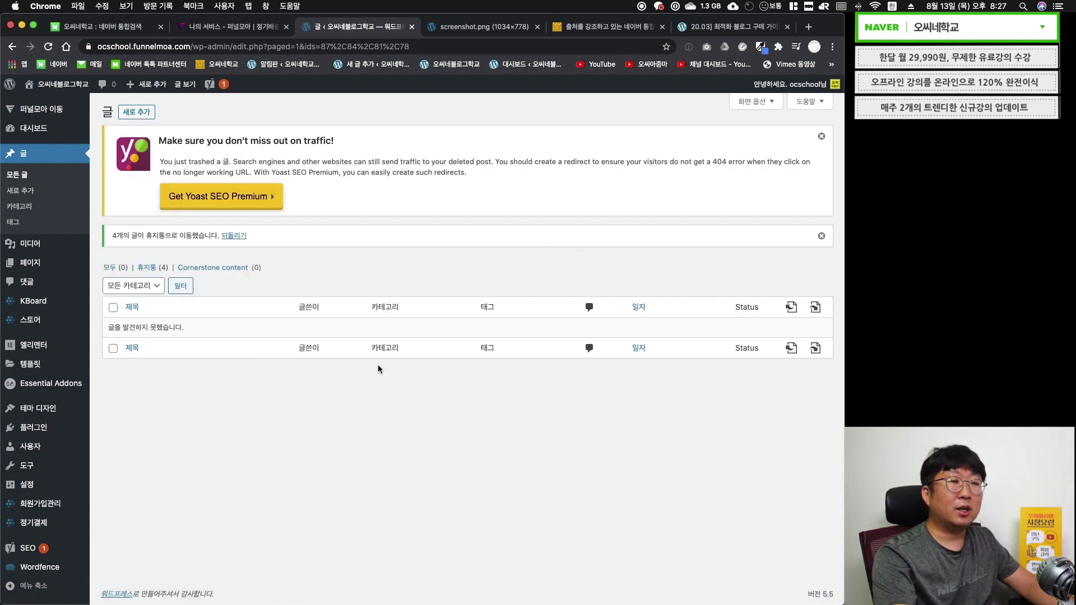
{"action": "left_click", "coordinate": [306, 424]}
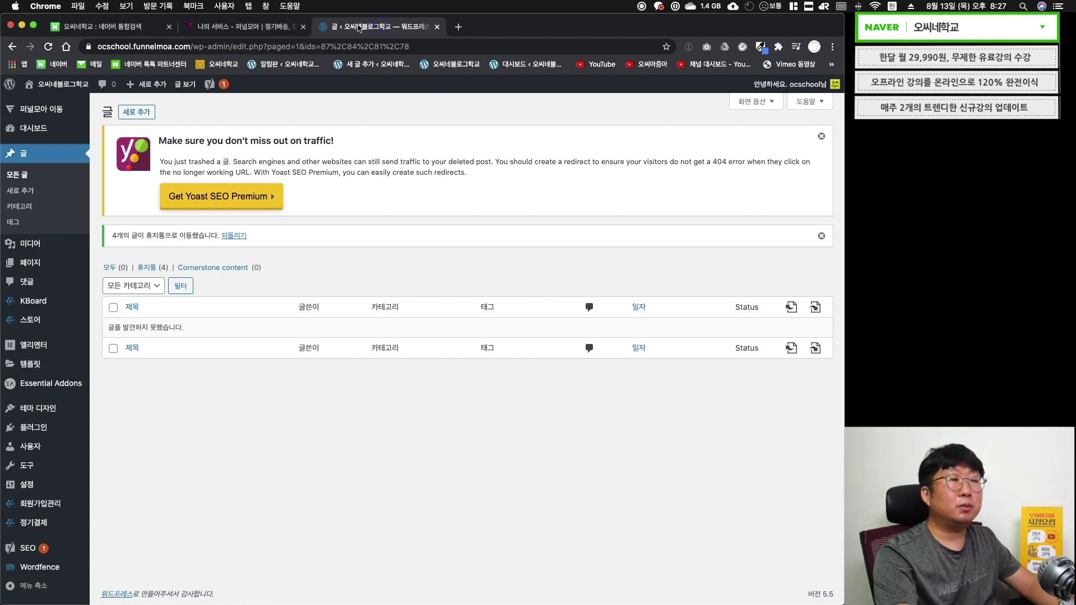
- Open the site's 회원정보 edit page in a new tab, select the 휴대폰번호 entry and update the member profile
{"action": "key", "text": "super+t"}
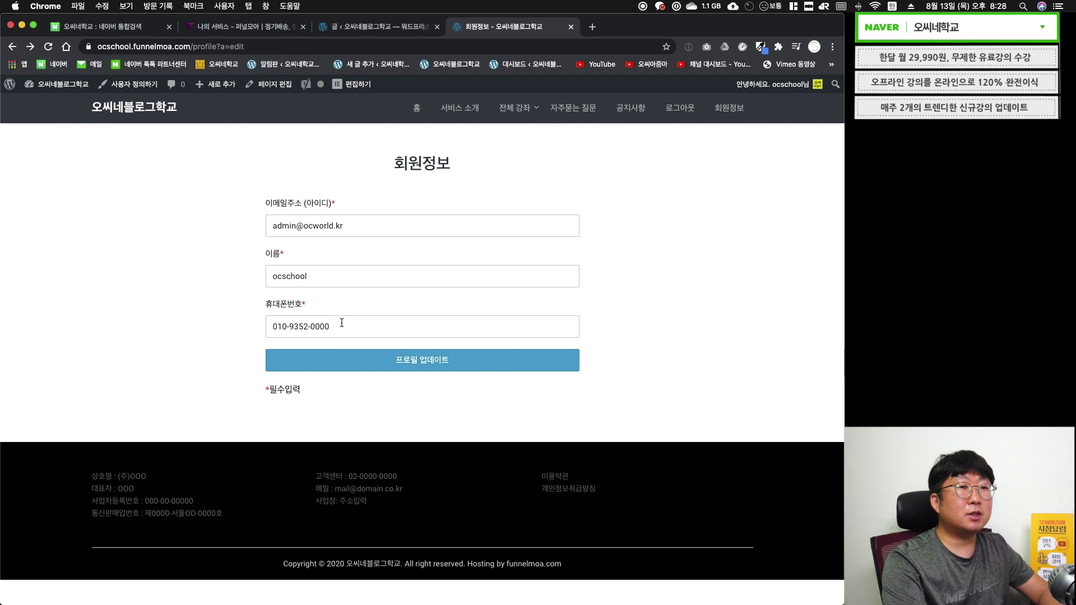
{"action": "left_click_drag", "start_coordinate": [341, 325], "coordinate": [253, 323]}
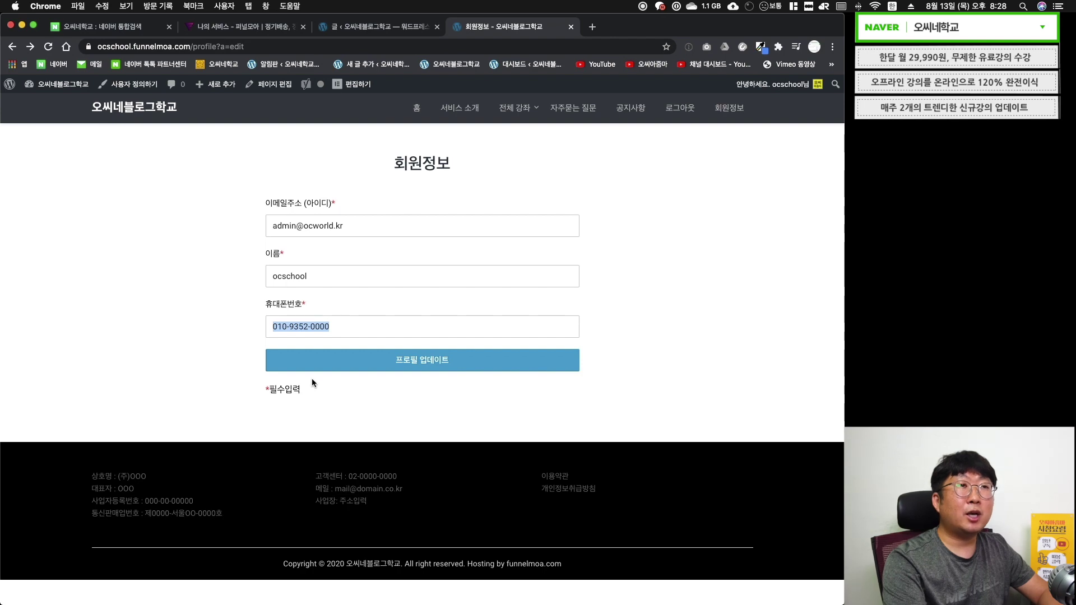
{"action": "key", "text": "Return"}
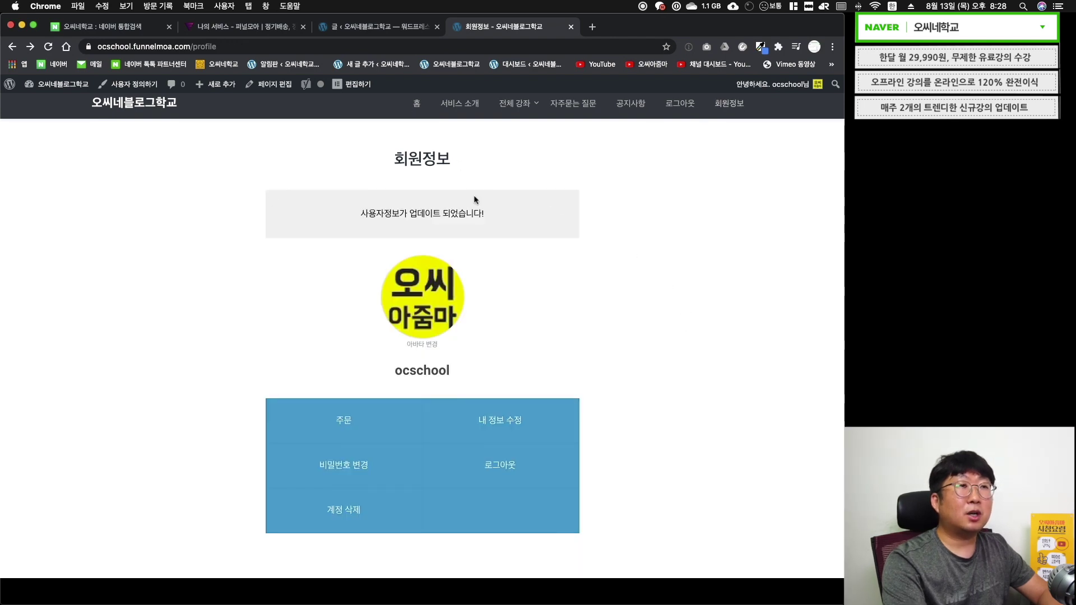
- Open the 오씨네블로그학교 home page and look through it from header to footer
{"action": "left_click", "coordinate": [81, 91]}
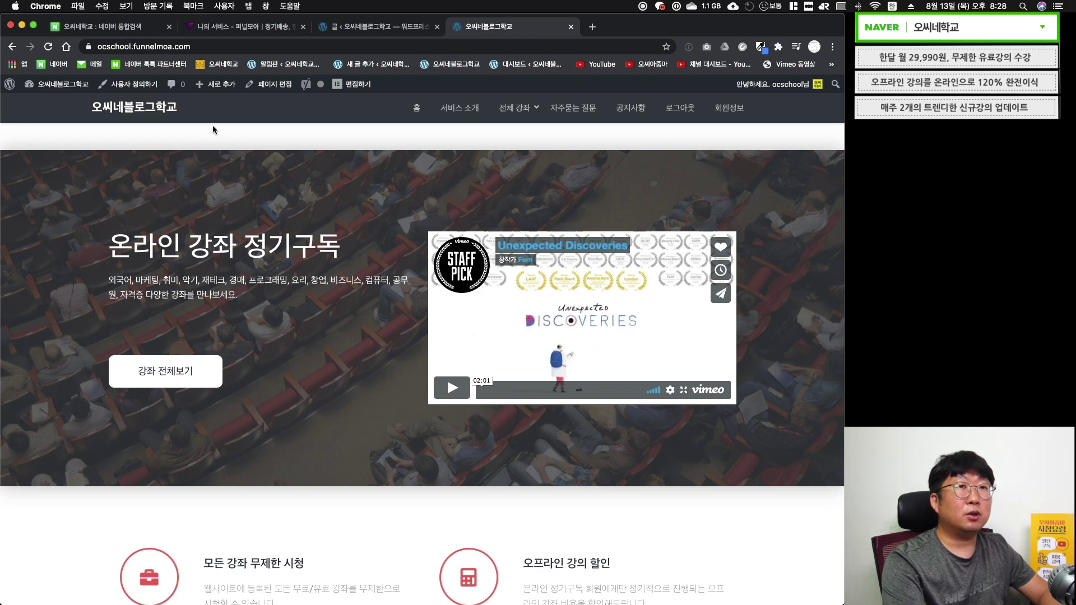
{"action": "scroll", "coordinate": [213, 128], "scroll_direction": "down", "scroll_amount": 15}
{"action": "scroll", "coordinate": [378, 218], "scroll_direction": "up", "scroll_amount": 15}
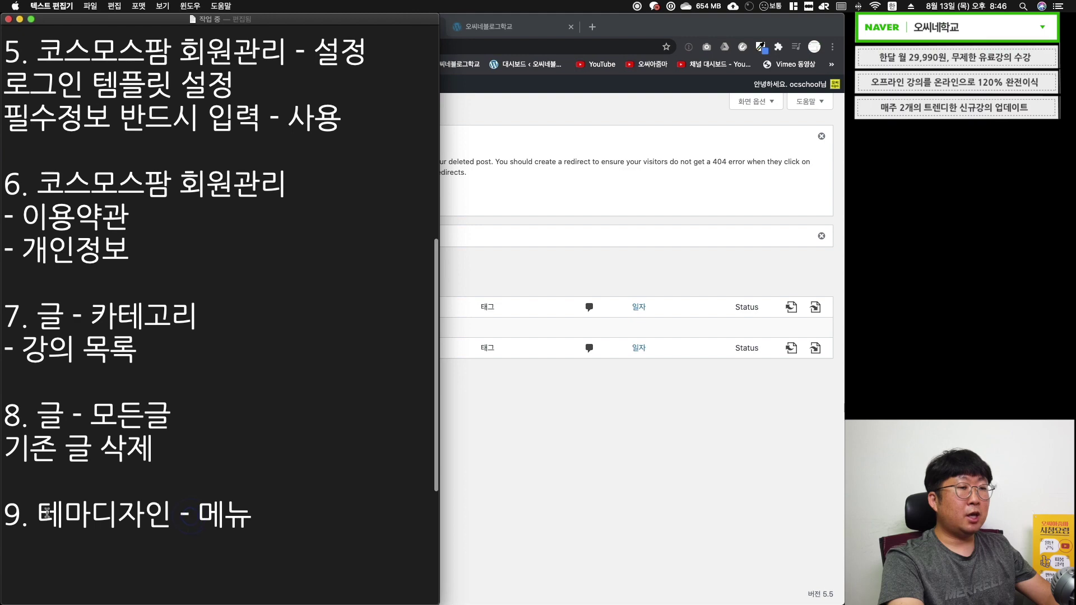
- Highlight "9. 테마디자인 - 메뉴" in the notes and open the 메뉴 settings of 테마 디자인 in the WordPress admin in Chrome
{"action": "left_click_drag", "start_coordinate": [39, 514], "coordinate": [246, 516]}
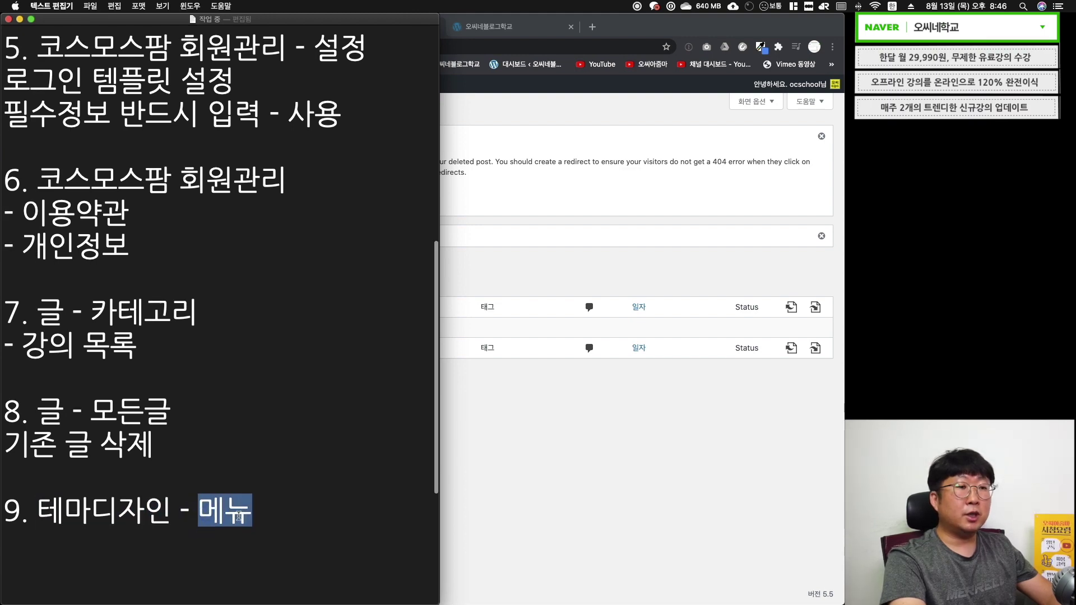
{"action": "left_click", "coordinate": [593, 449]}
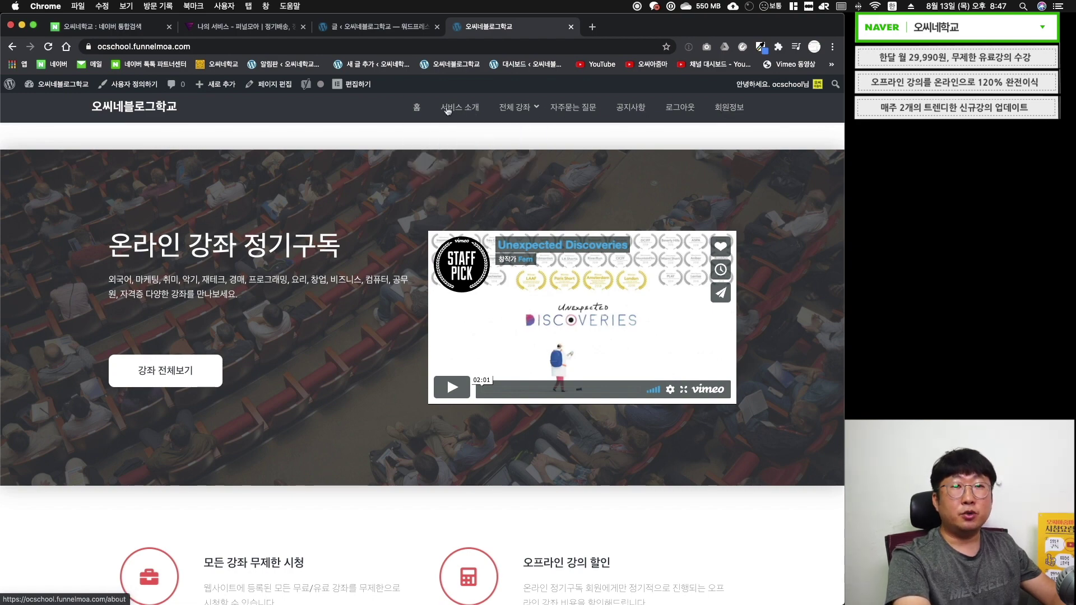
{"action": "key", "text": "ctrl+shift+Tab"}
{"action": "mouse_move", "coordinate": [54, 411]}
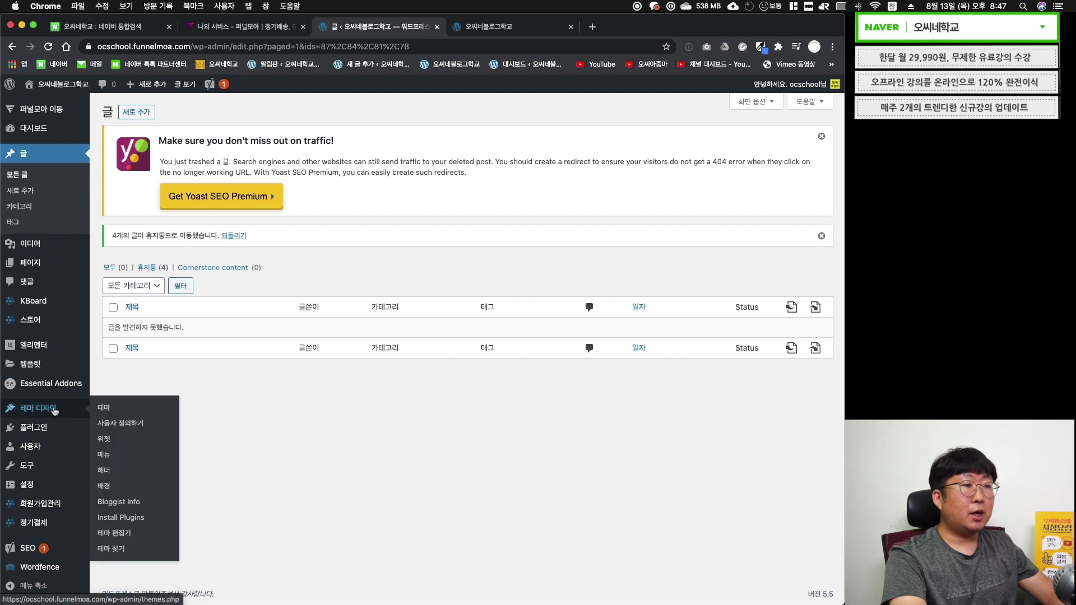
{"action": "left_click", "coordinate": [104, 454]}
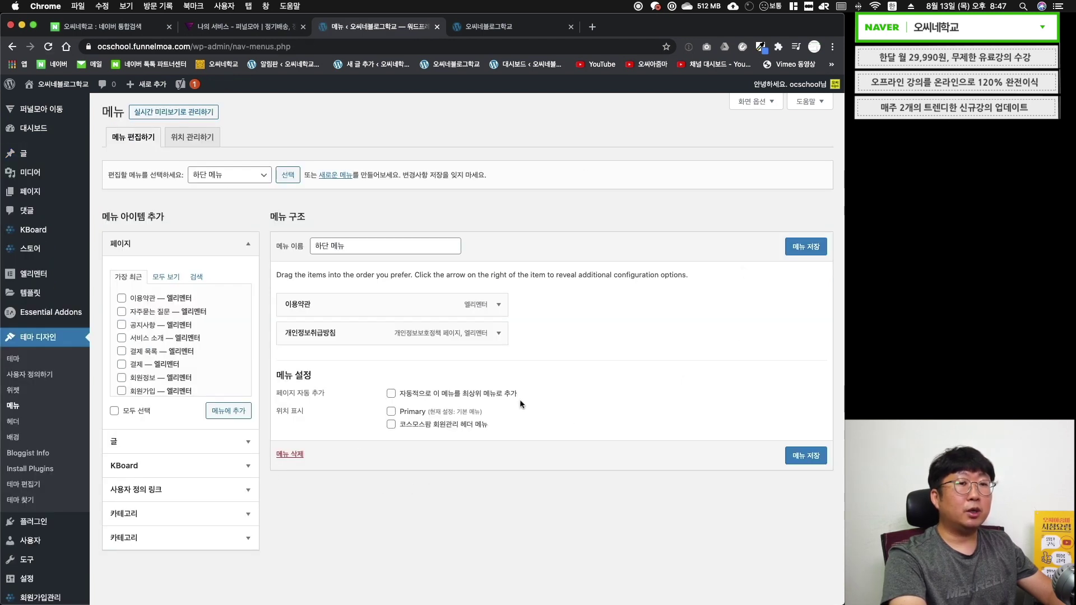
{"action": "left_click", "coordinate": [400, 524]}
{"action": "left_click", "coordinate": [353, 199]}
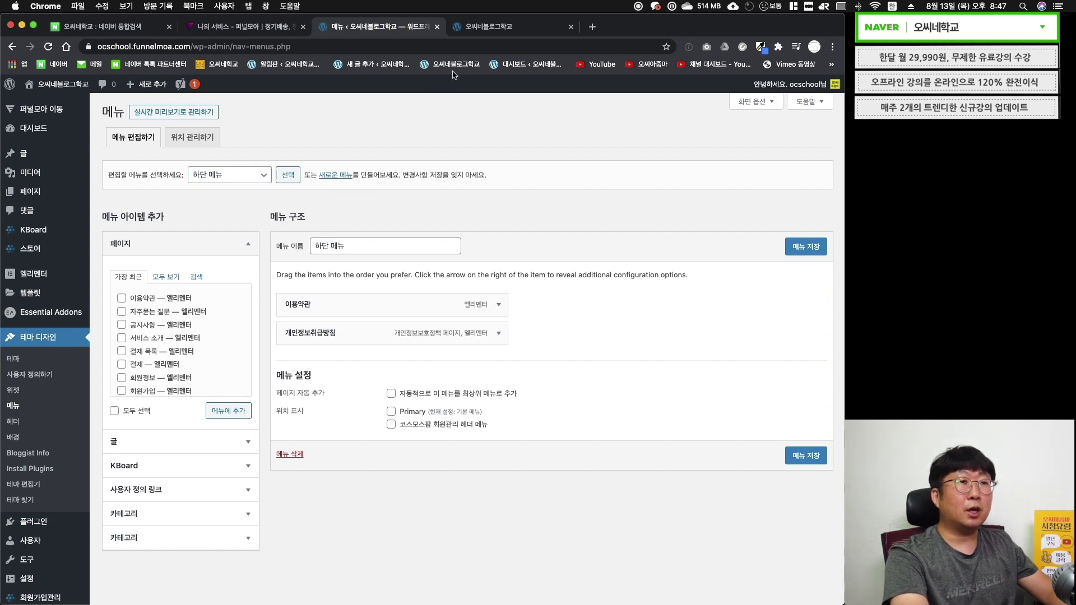
- Examine the header menu and the footer links on the 오씨네블로그학교 home page
{"action": "left_click", "coordinate": [488, 27]}
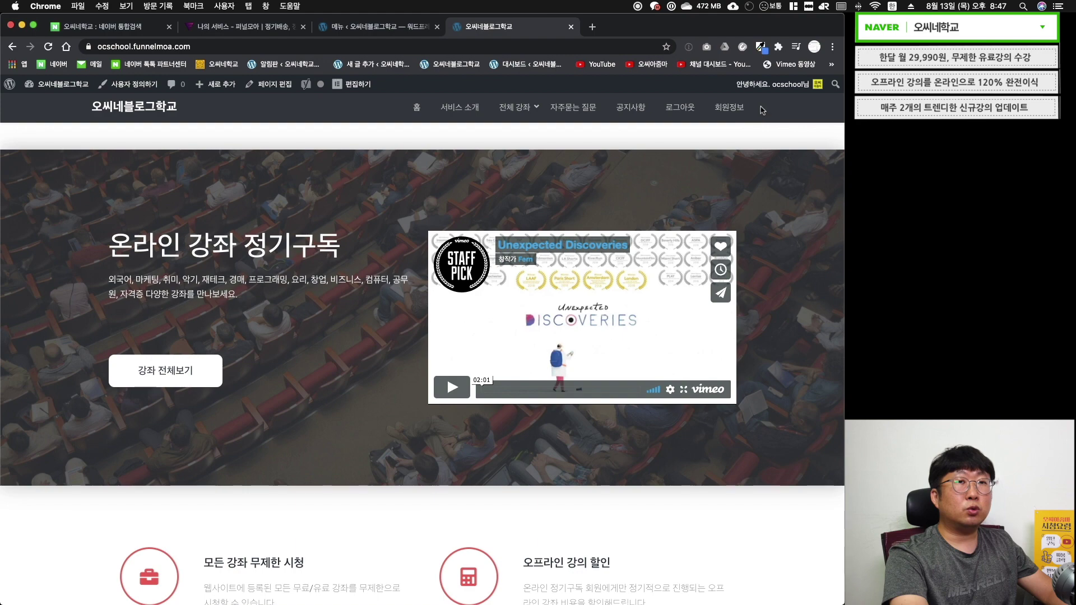
{"action": "scroll", "coordinate": [635, 532], "scroll_direction": "down", "scroll_amount": 20}
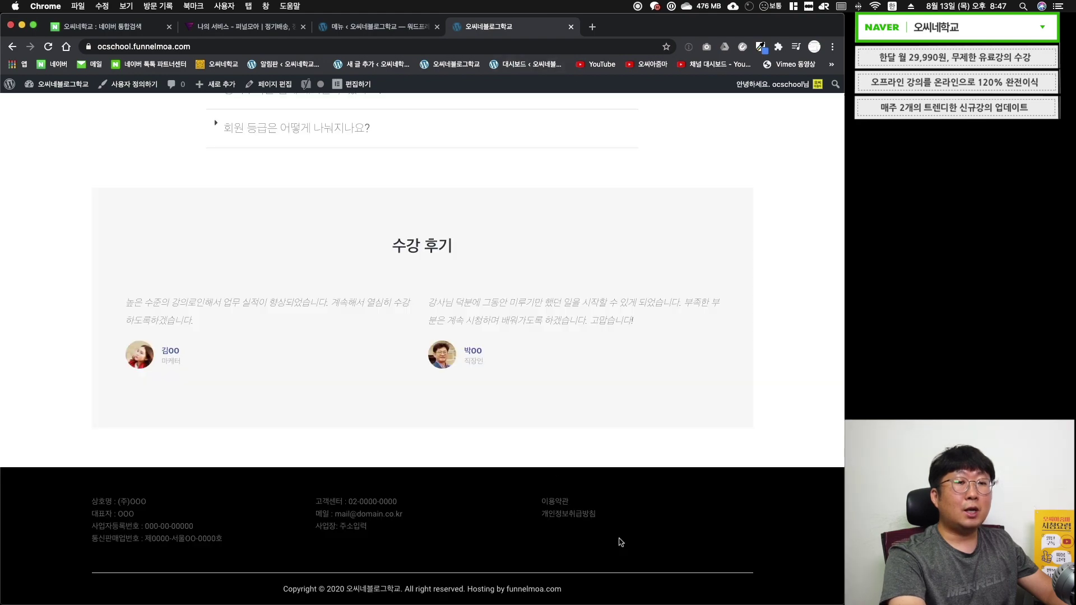
- Recheck the footer on the reloaded home page and load 기본 메뉴 (Primary) in the WordPress menu editor
{"action": "key", "text": "super+r"}
{"action": "scroll", "coordinate": [531, 499], "scroll_direction": "down", "scroll_amount": 20}
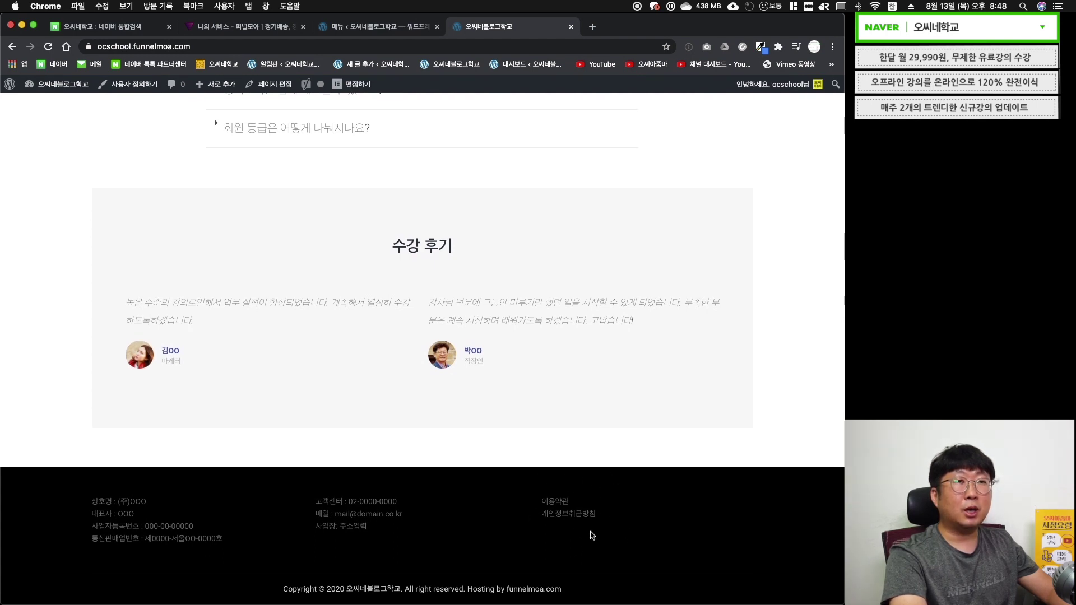
{"action": "key", "text": "super+alt+Left"}
{"action": "left_click", "coordinate": [241, 175]}
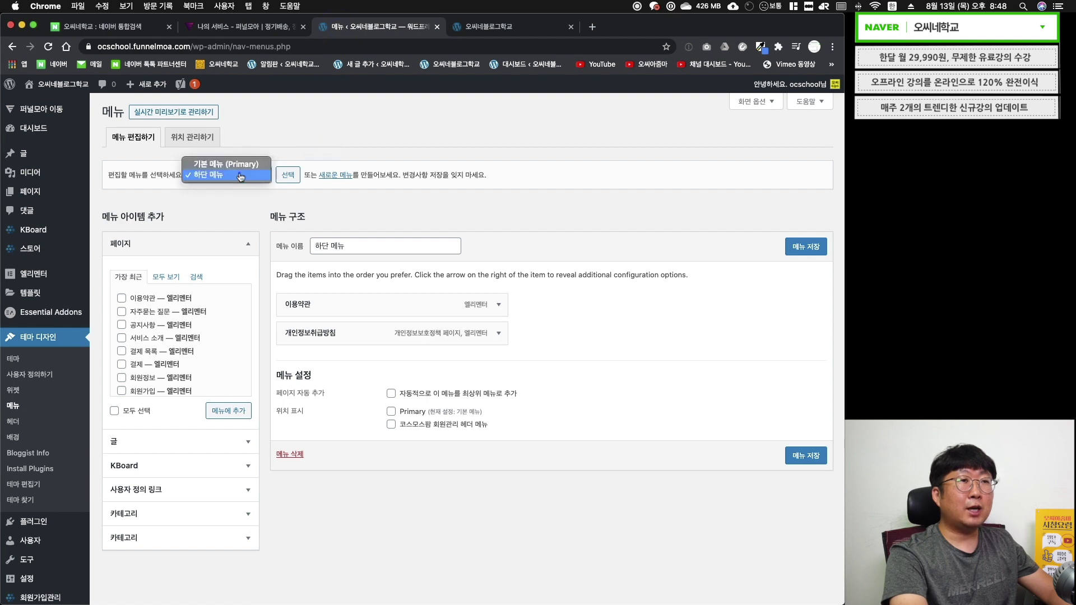
{"action": "left_click", "coordinate": [242, 165]}
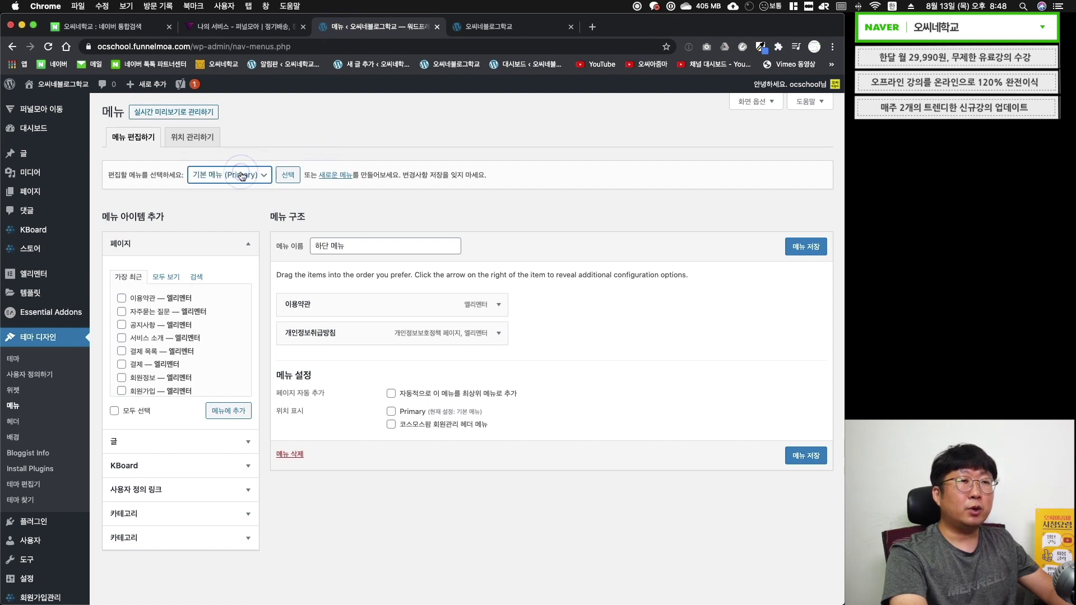
{"action": "left_click", "coordinate": [286, 175]}
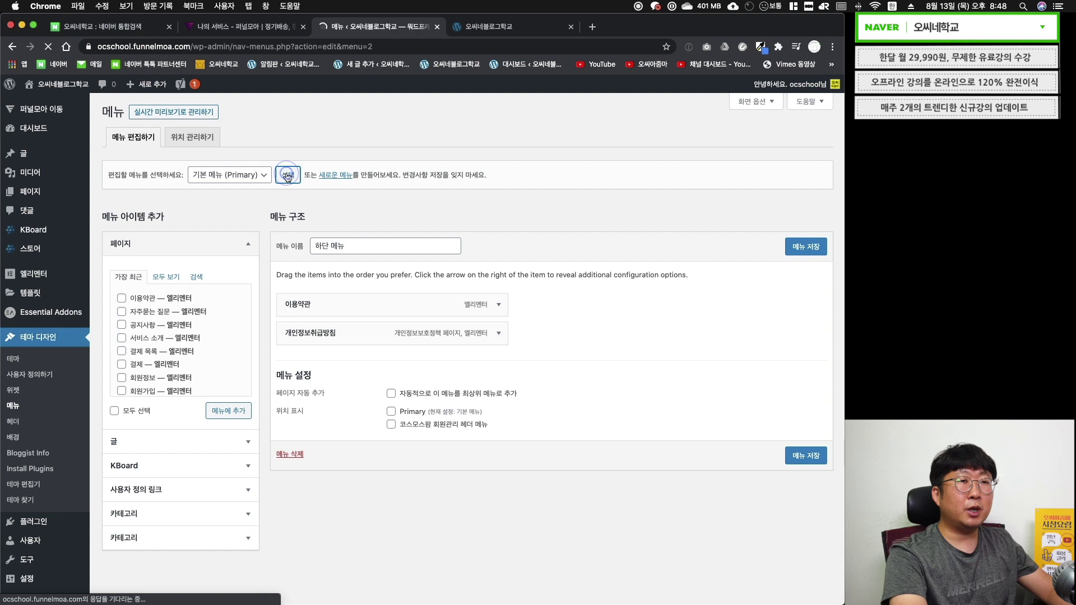
{"action": "scroll", "coordinate": [364, 333], "scroll_direction": "down", "scroll_amount": 2}
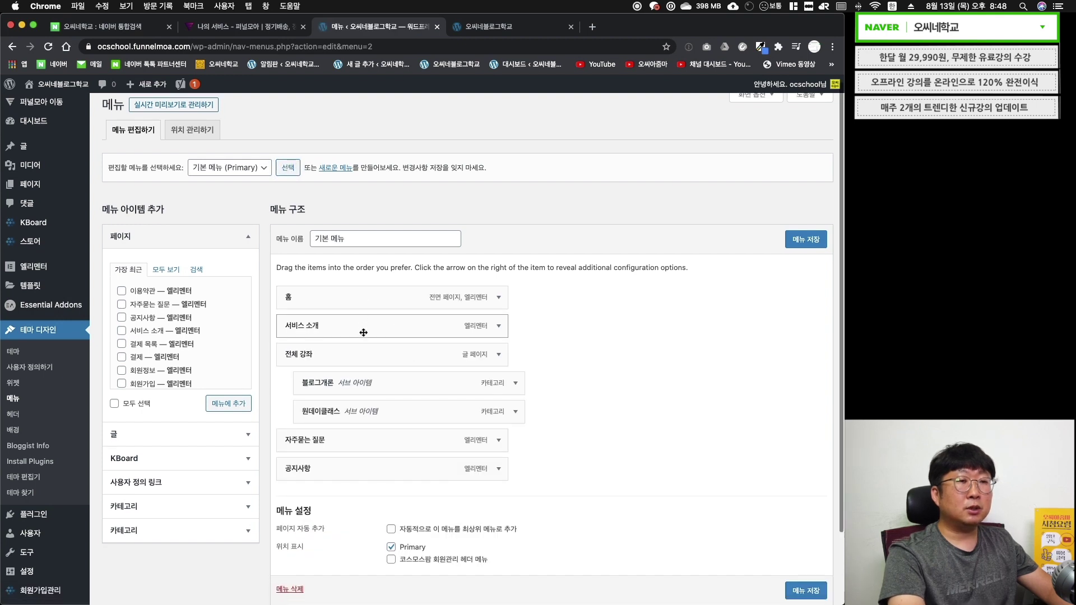
{"action": "scroll", "coordinate": [364, 333], "scroll_direction": "down", "scroll_amount": 2}
{"action": "scroll", "coordinate": [363, 334], "scroll_direction": "up", "scroll_amount": 5}
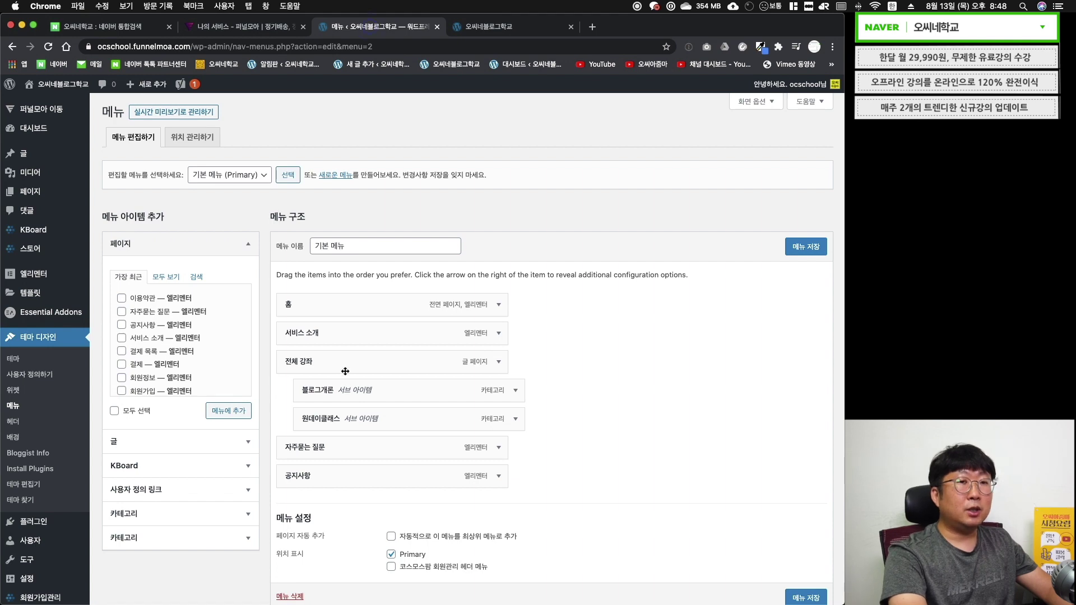
- View the 자주묻는 질문 page from the site's header menu and return to the home page
{"action": "key", "text": "ctrl+Tab"}
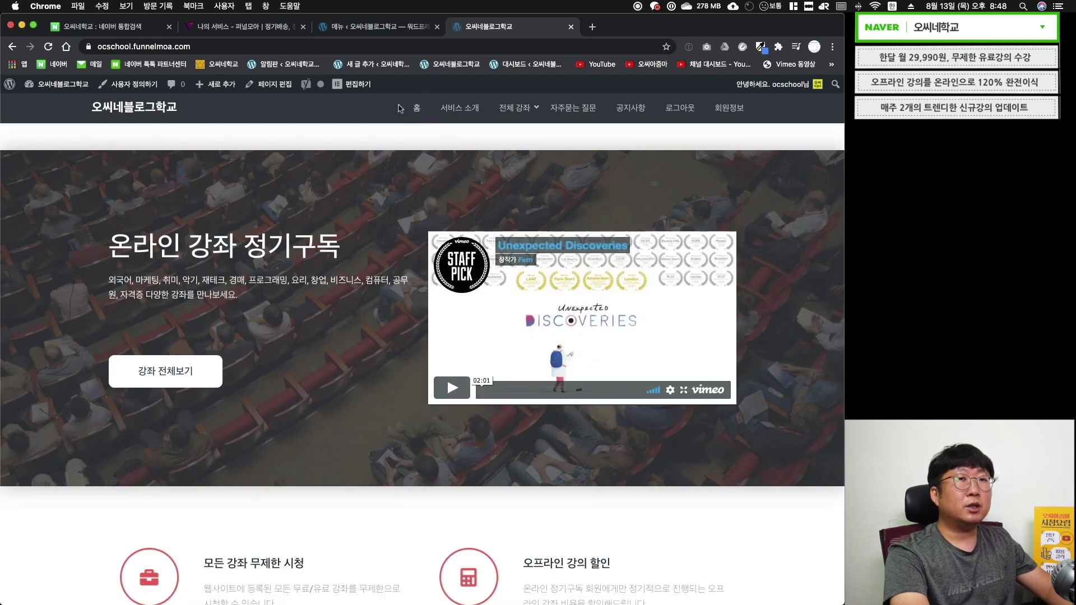
{"action": "left_click", "coordinate": [598, 111]}
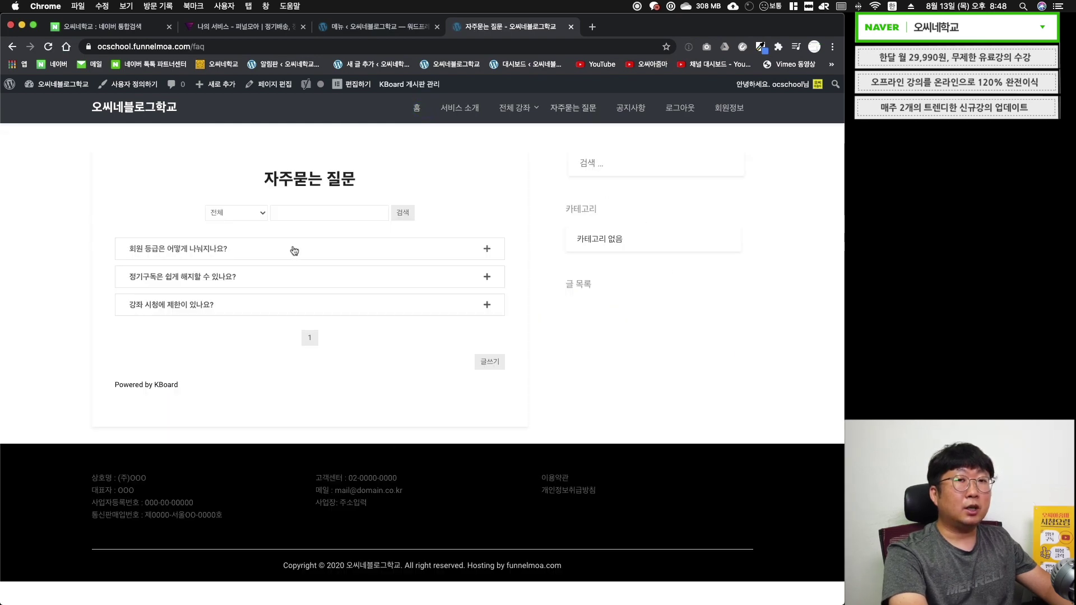
{"action": "left_click", "coordinate": [123, 107]}
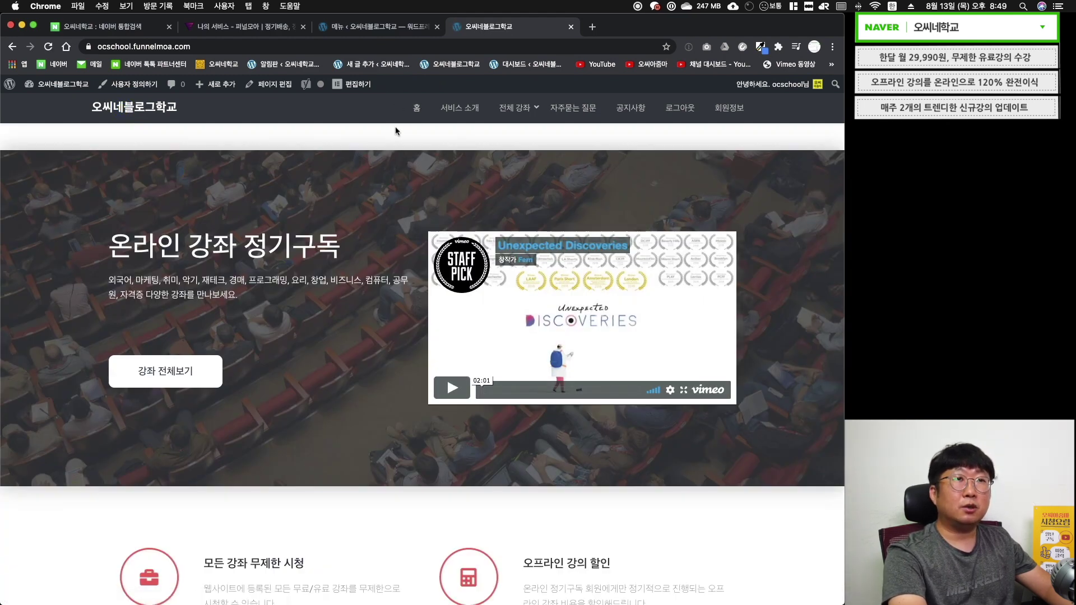
- Delete the 홈 item from 기본 메뉴, save the menu and check the header on the reloaded home page
{"action": "left_click", "coordinate": [380, 27]}
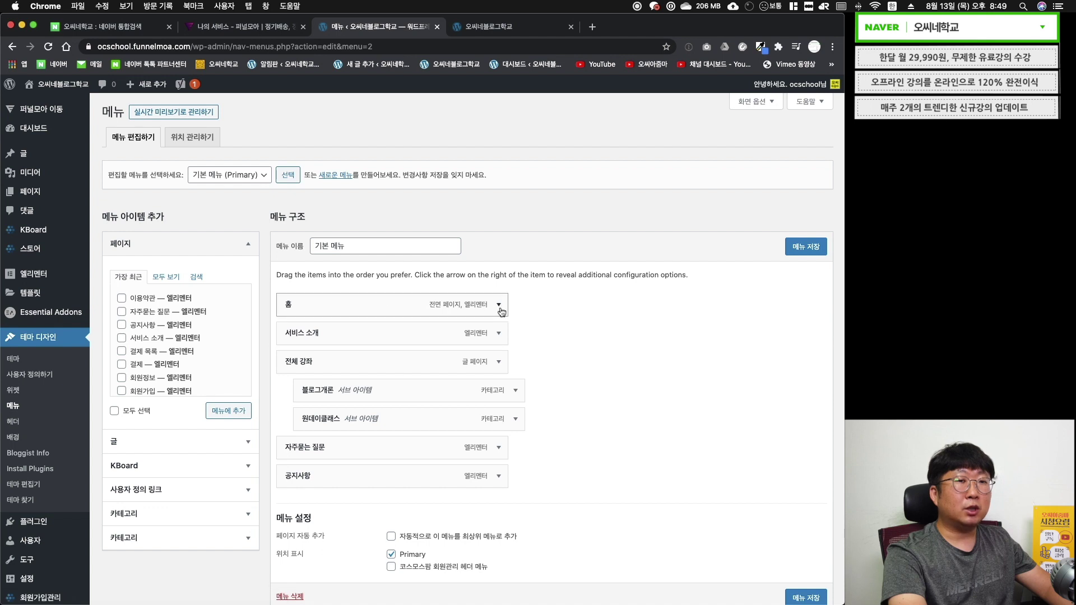
{"action": "left_click", "coordinate": [501, 308]}
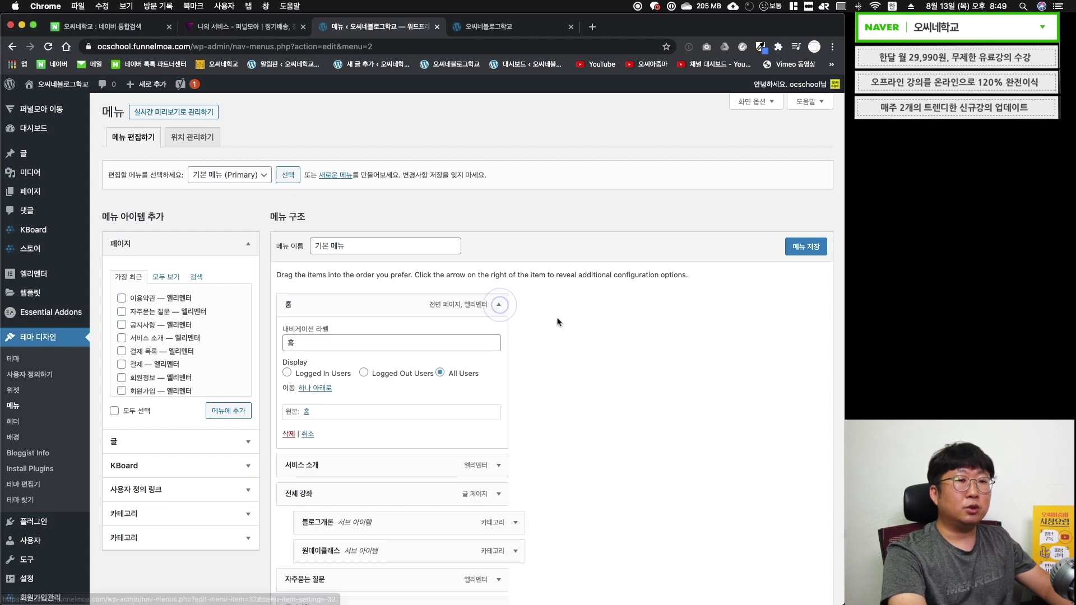
{"action": "left_click", "coordinate": [291, 432]}
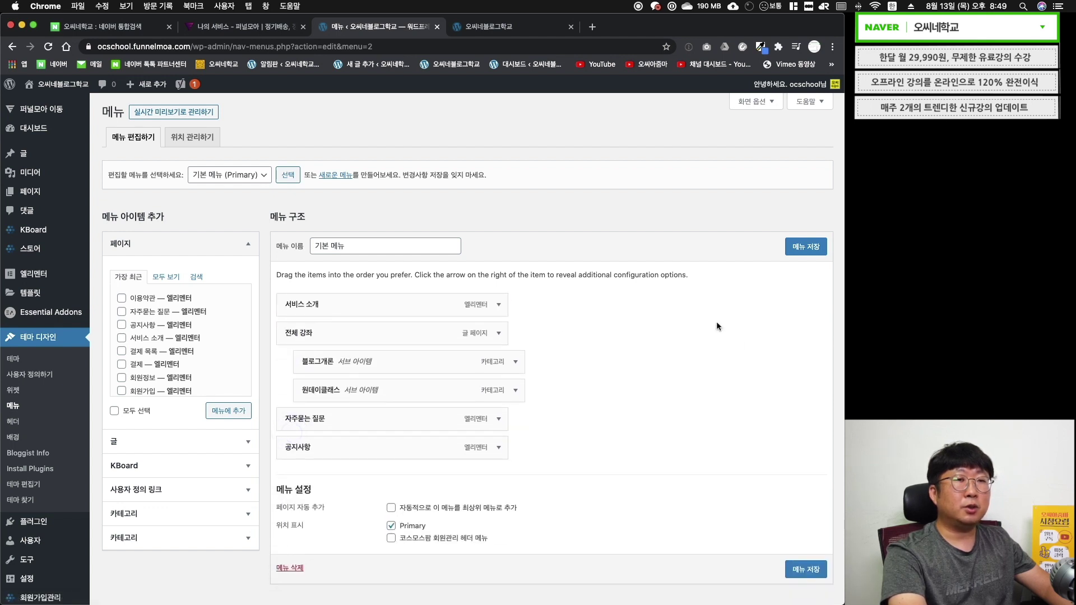
{"action": "left_click", "coordinate": [804, 246]}
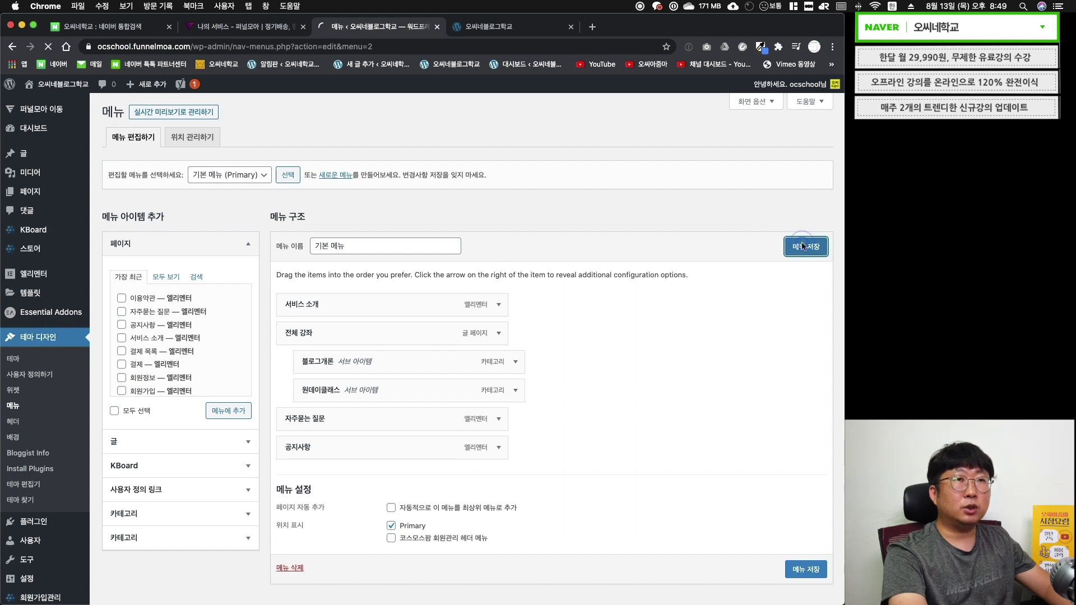
{"action": "left_click", "coordinate": [491, 29]}
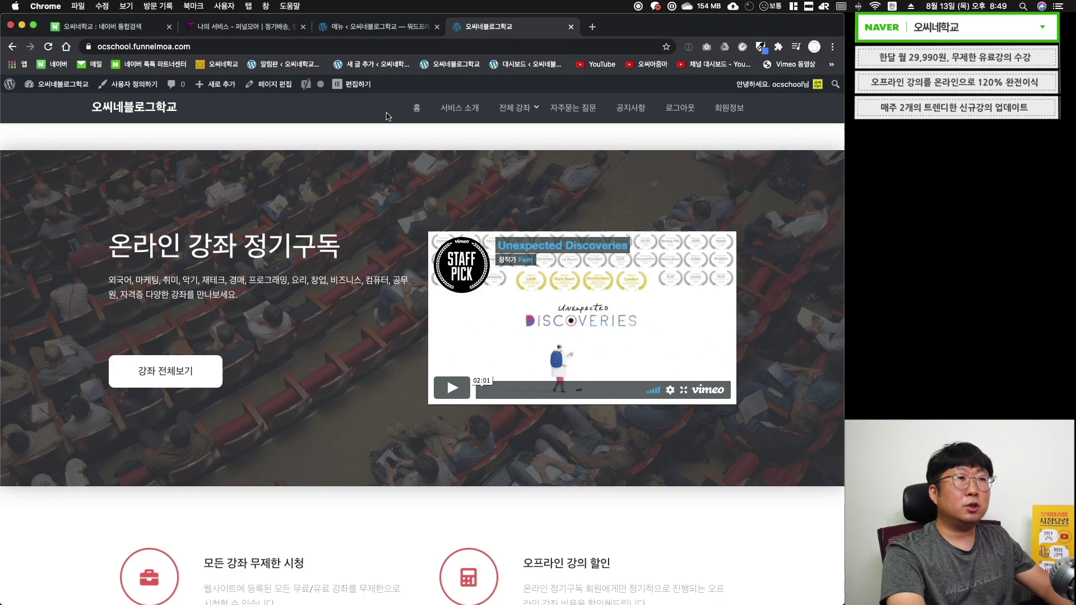
{"action": "left_click", "coordinate": [48, 48]}
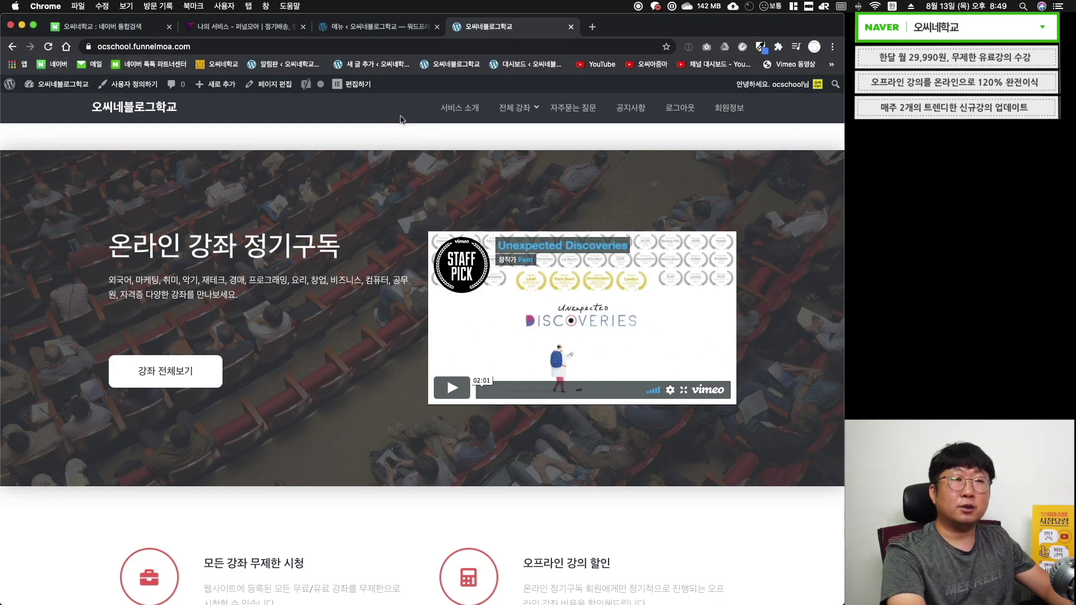
- Shorten the navigation label of the 서비스 소개 item in 기본 메뉴 to 소개
{"action": "key", "text": "ctrl+shift+Tab"}
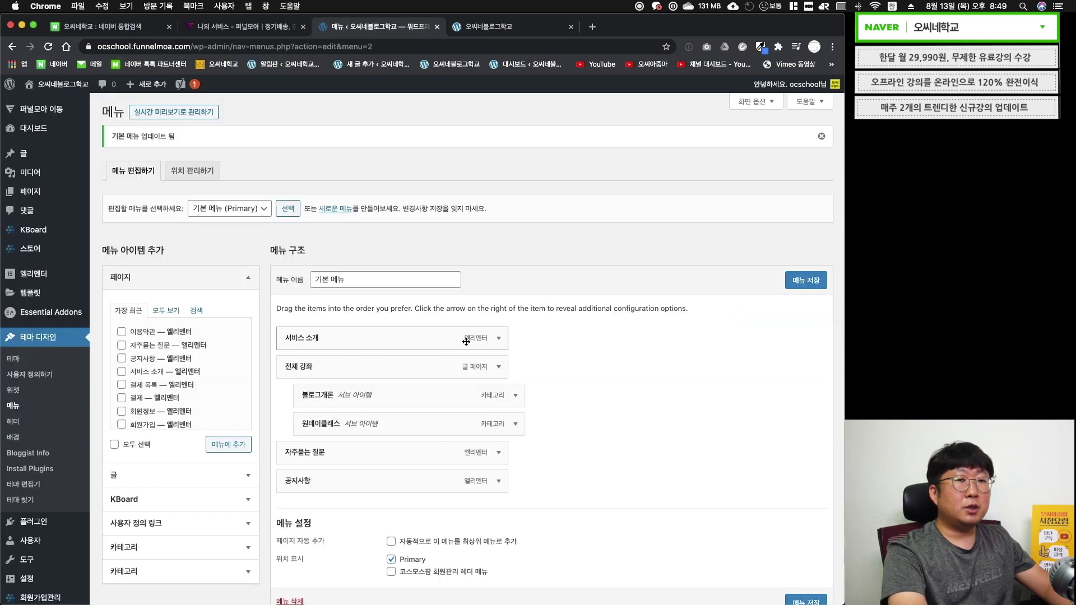
{"action": "left_click", "coordinate": [499, 339]}
{"action": "scroll", "coordinate": [137, 298], "scroll_direction": "down", "scroll_amount": 3}
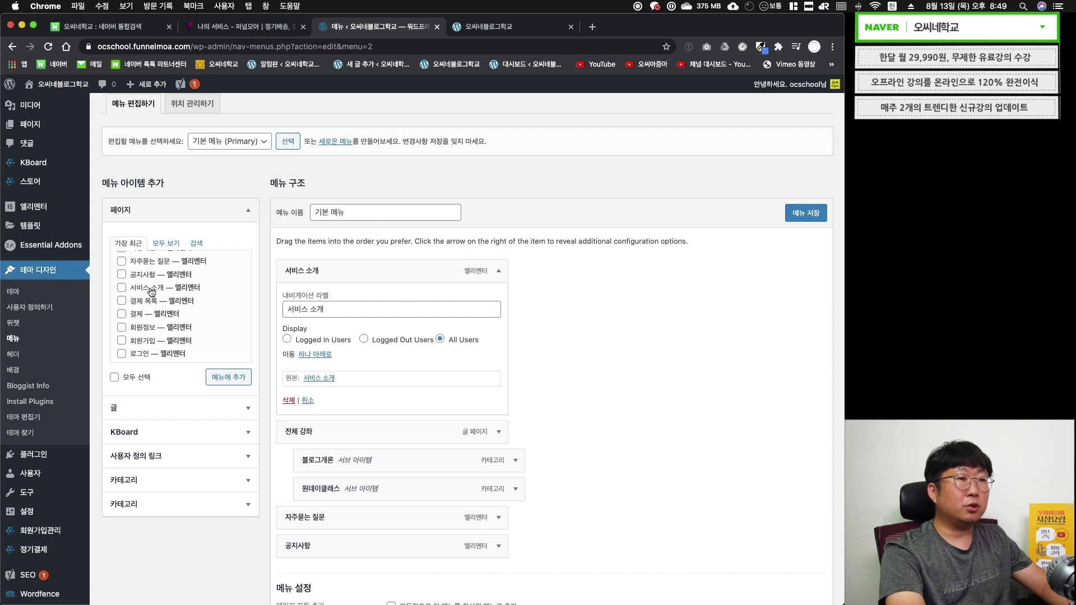
{"action": "left_click_drag", "start_coordinate": [309, 308], "coordinate": [285, 312]}
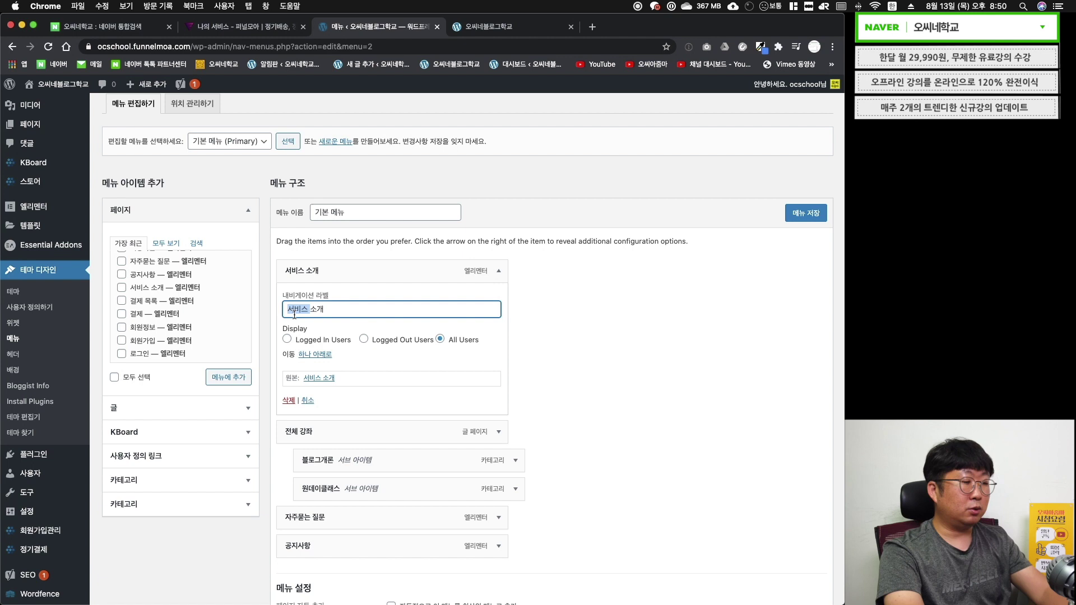
{"action": "key", "text": "BackSpace"}
{"action": "left_click", "coordinate": [600, 344]}
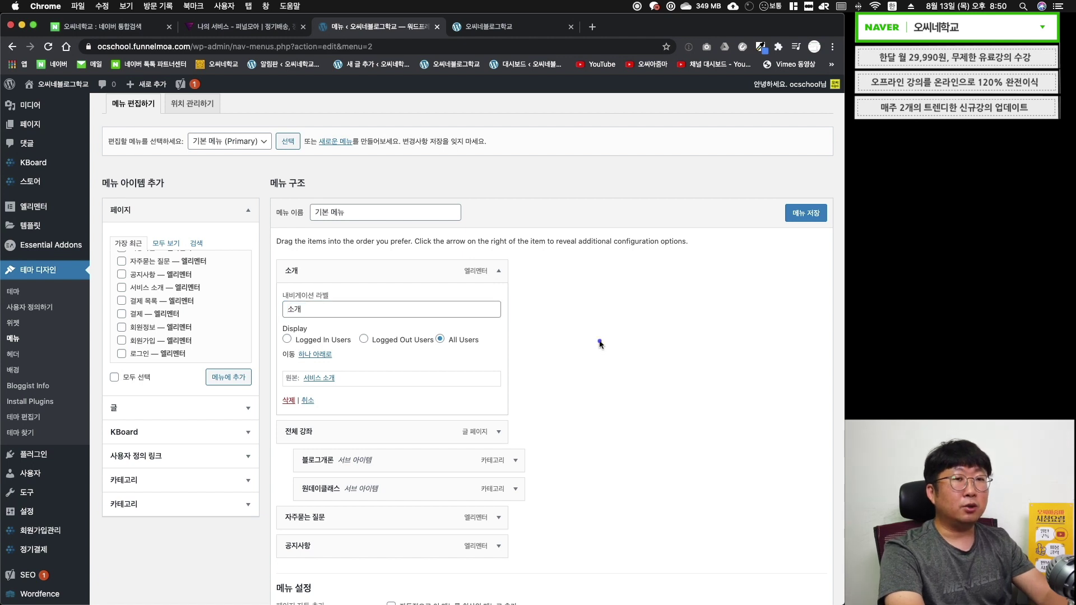
{"action": "left_click", "coordinate": [499, 274]}
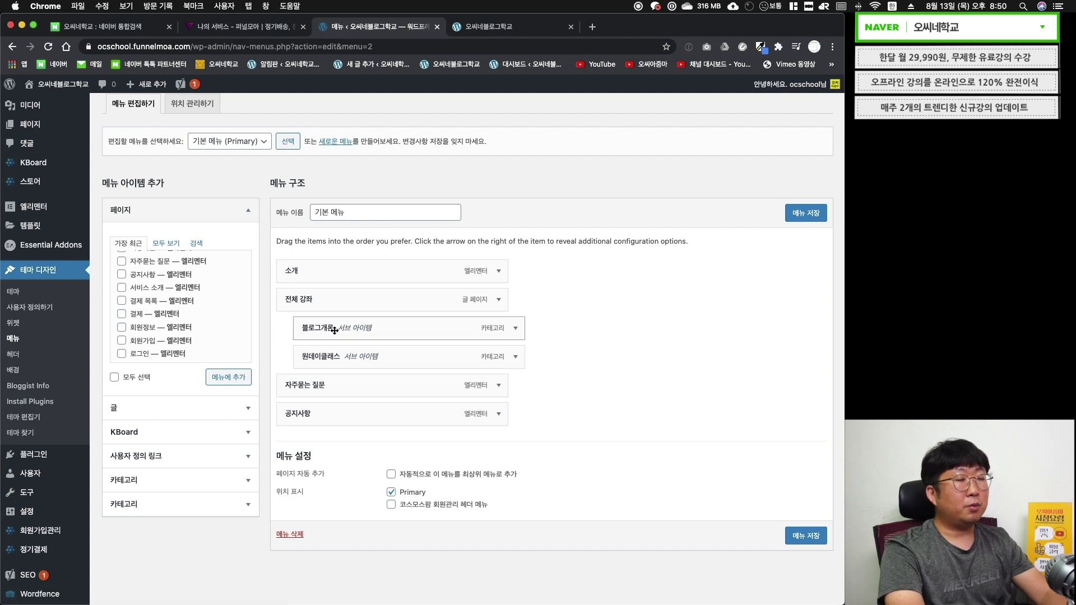
- Move the sub-items 블로그개론 and 원데이클래스 to the top level above 전체 강좌 and delete the 전체 강좌 item
{"action": "left_click_drag", "start_coordinate": [316, 329], "coordinate": [301, 297]}
{"action": "left_click_drag", "start_coordinate": [323, 357], "coordinate": [300, 325]}
{"action": "left_click", "coordinate": [499, 357]}
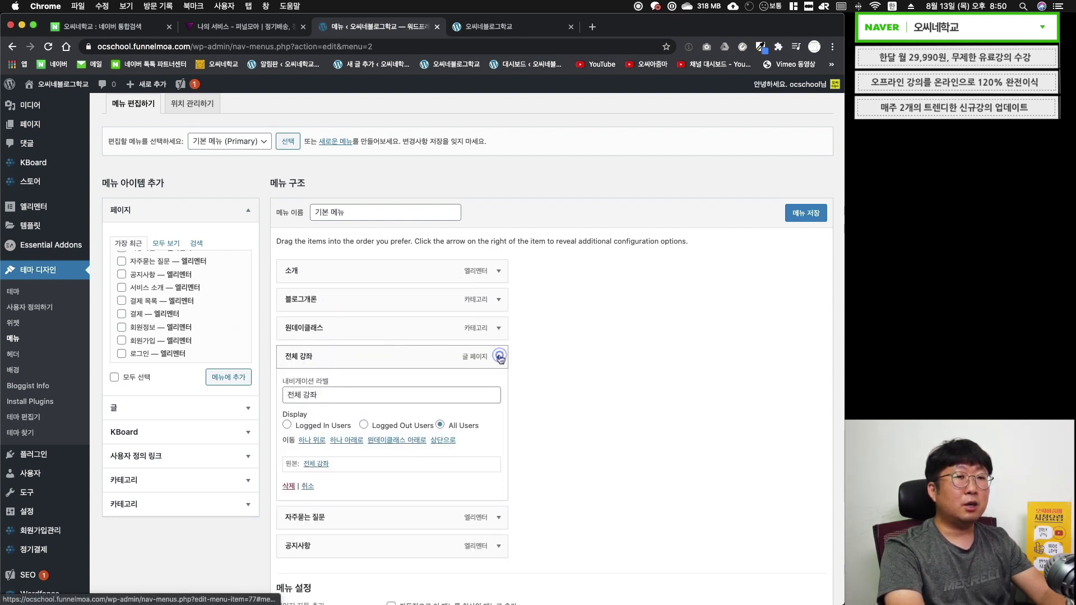
{"action": "left_click", "coordinate": [289, 485]}
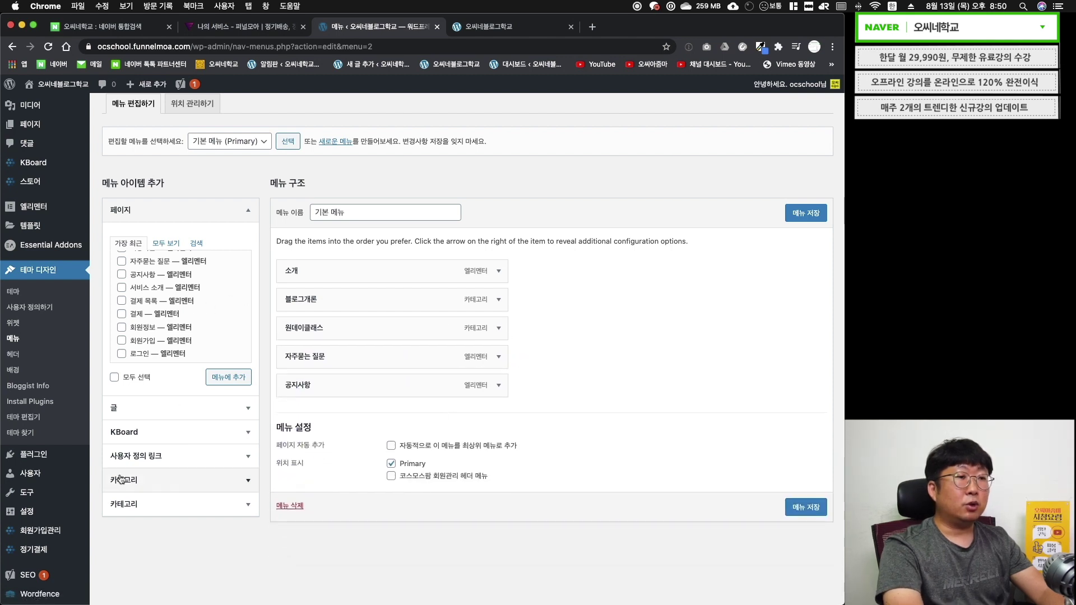
- Show all post categories available for adding to 기본 메뉴
{"action": "left_click", "coordinate": [250, 484]}
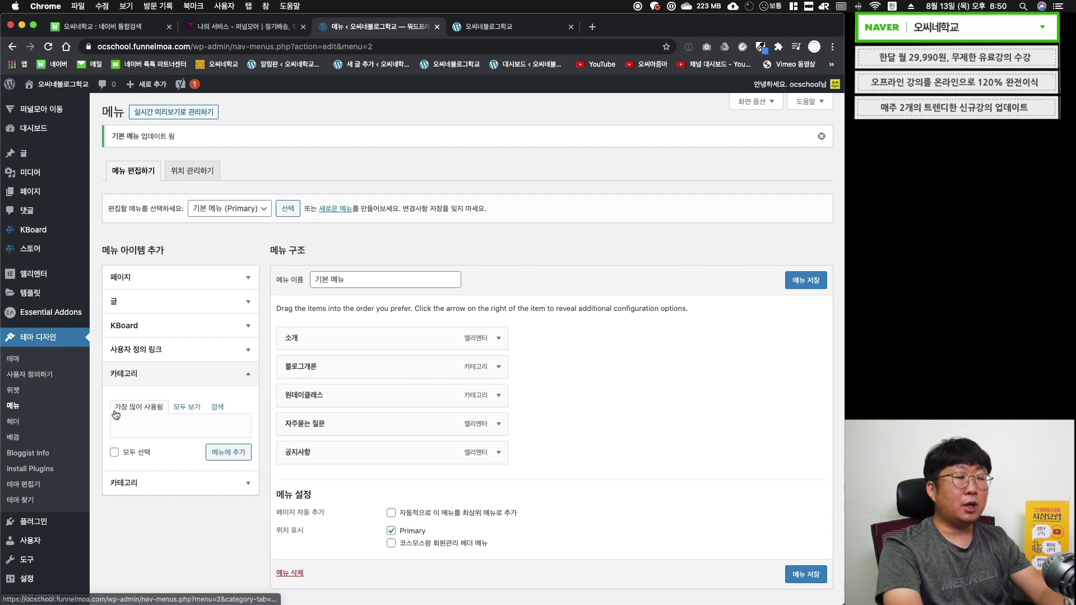
{"action": "left_click", "coordinate": [182, 409]}
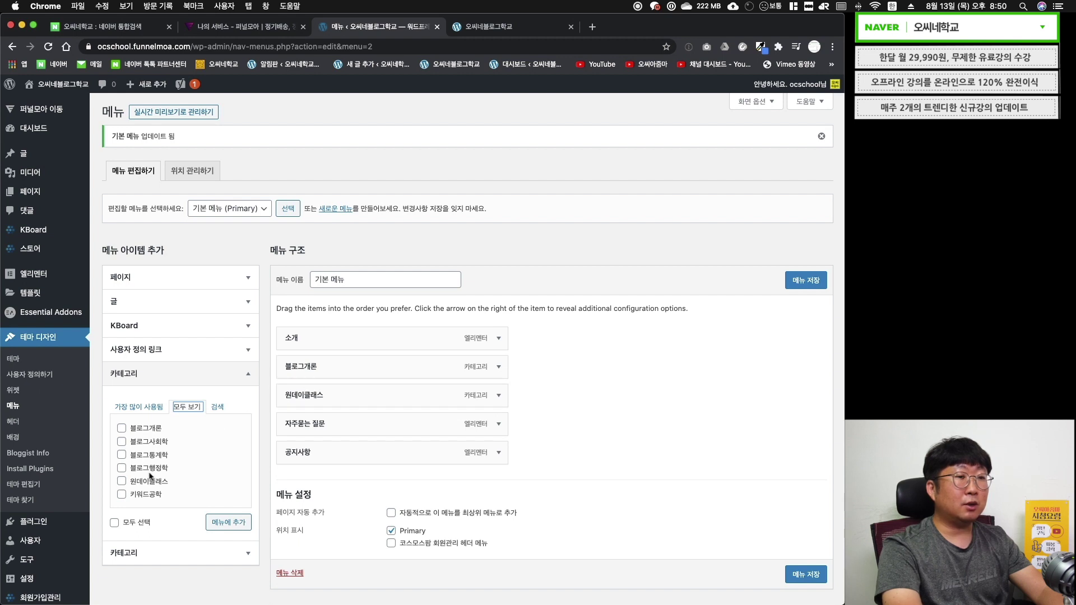
- Add the categories 블로그사회학, 블로그통계학, 블로그행정학 and 키워드공학 to the 기본 메뉴 menu
{"action": "left_click", "coordinate": [122, 442]}
{"action": "left_click", "coordinate": [122, 454]}
{"action": "left_click", "coordinate": [122, 469]}
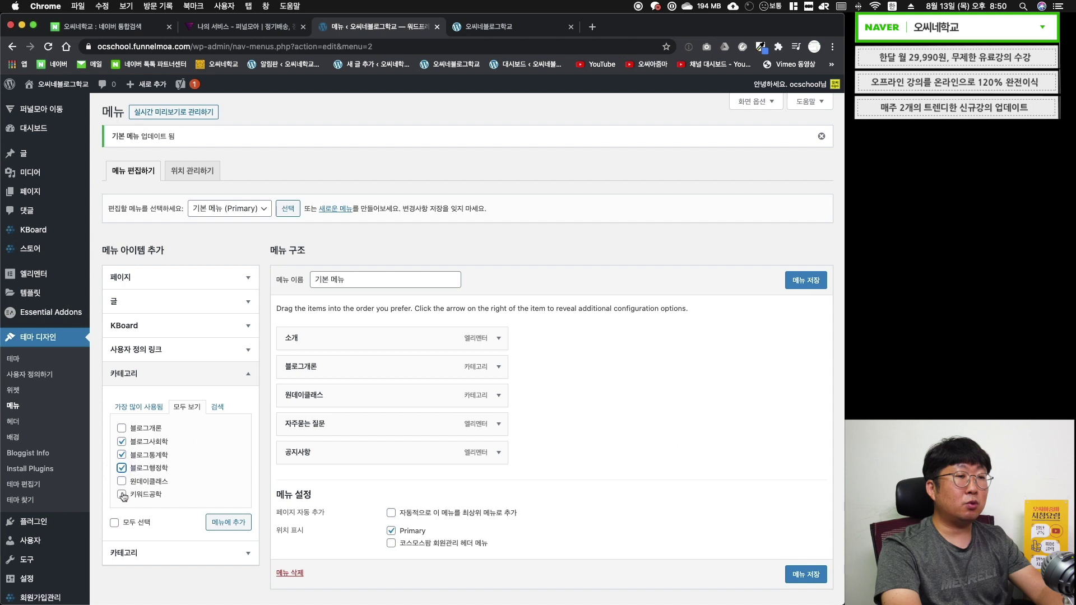
{"action": "left_click", "coordinate": [211, 520]}
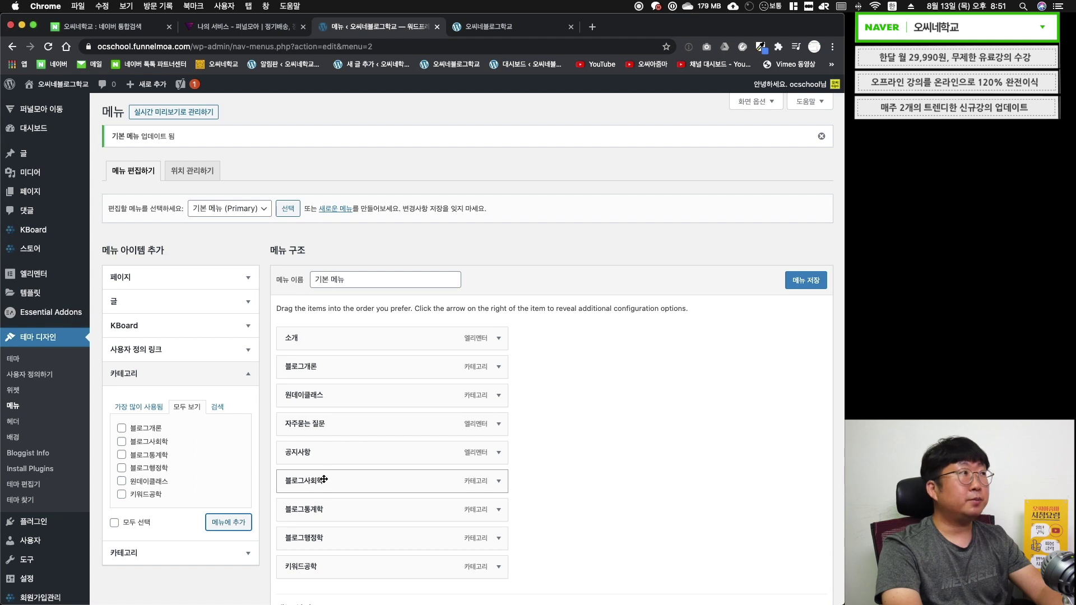
- Reorder the category items after 소개 as 원데이클래스, 블로그개론, 키워드공학, 블로그행정학, 블로그사회학, 블로그통계학, keeping 자주묻는 질문 and 공지사항 last
{"action": "left_click_drag", "start_coordinate": [370, 366], "coordinate": [373, 392]}
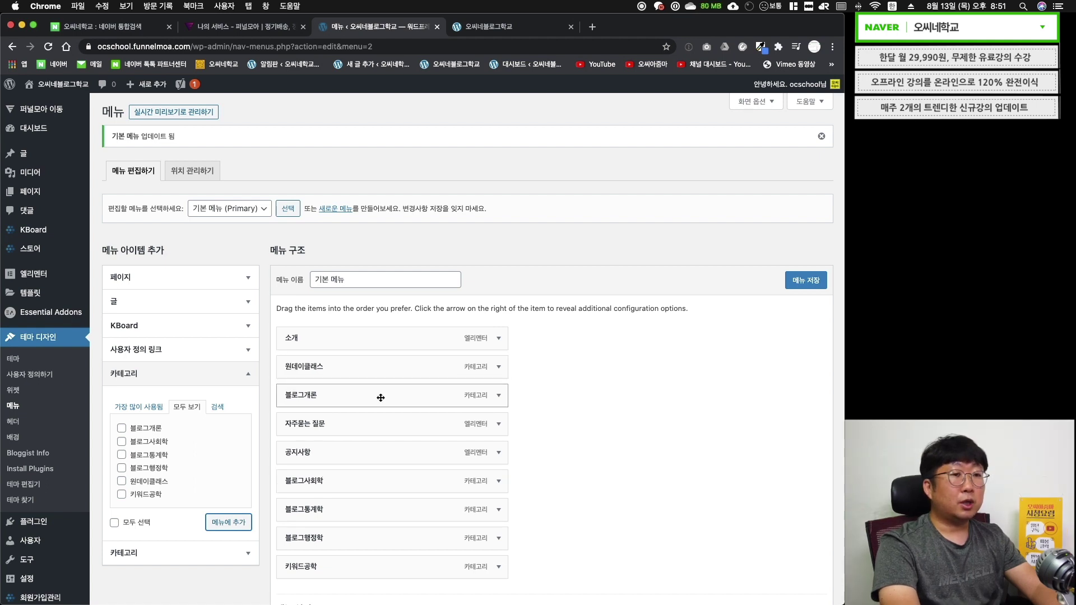
{"action": "left_click_drag", "start_coordinate": [335, 563], "coordinate": [314, 421]}
{"action": "left_click_drag", "start_coordinate": [305, 510], "coordinate": [317, 451]}
{"action": "left_click_drag", "start_coordinate": [336, 566], "coordinate": [324, 501]}
{"action": "scroll", "coordinate": [314, 482], "scroll_direction": "down", "scroll_amount": 3}
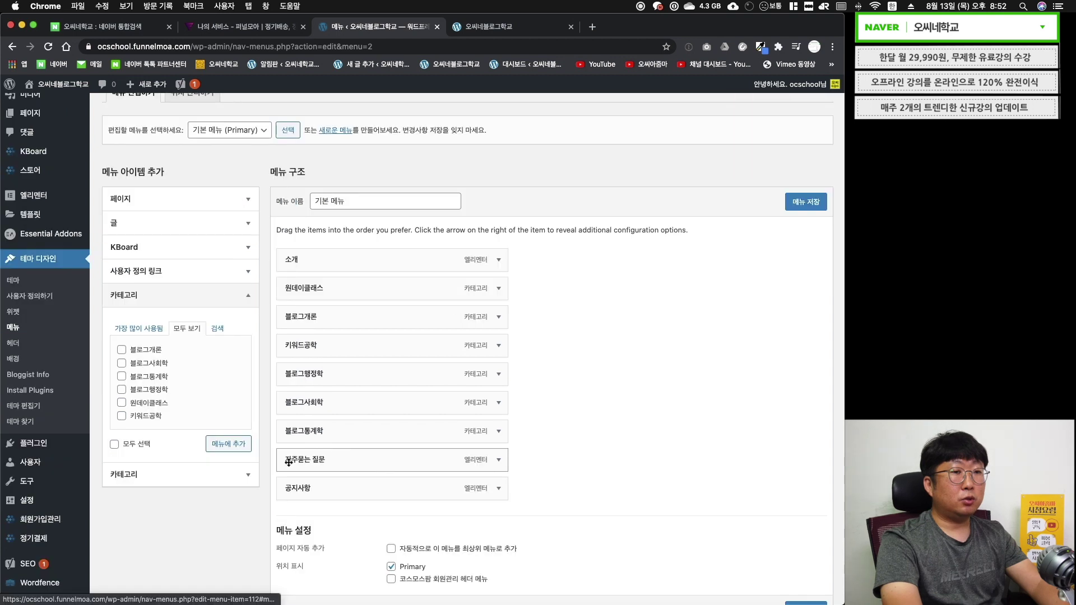
- Remove the 자주묻는 질문 item from the menu structure and save the menu
{"action": "left_click", "coordinate": [499, 462]}
{"action": "scroll", "coordinate": [336, 494], "scroll_direction": "down", "scroll_amount": 2}
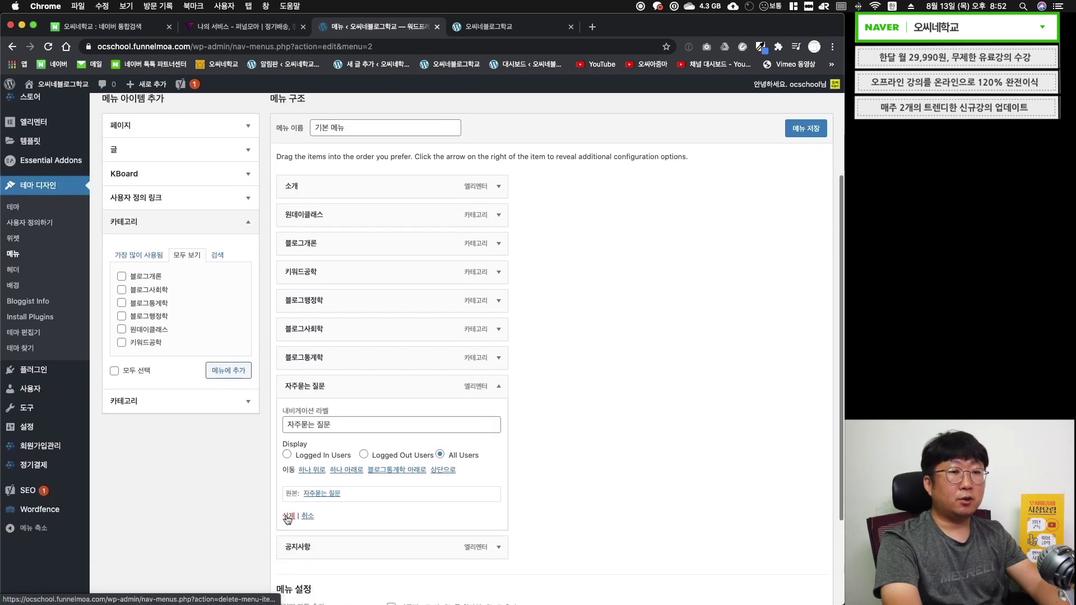
{"action": "left_click", "coordinate": [288, 516]}
{"action": "left_click", "coordinate": [822, 168]}
- Reload the site's home page to check the navigation bar, and return to the menu editor
{"action": "left_click", "coordinate": [457, 30]}
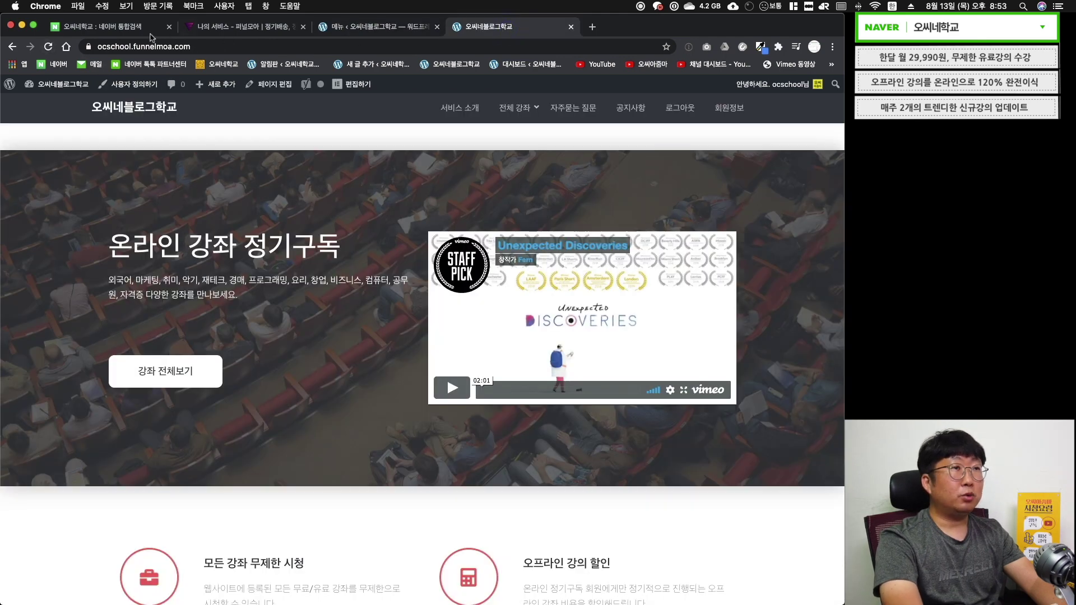
{"action": "left_click", "coordinate": [47, 48]}
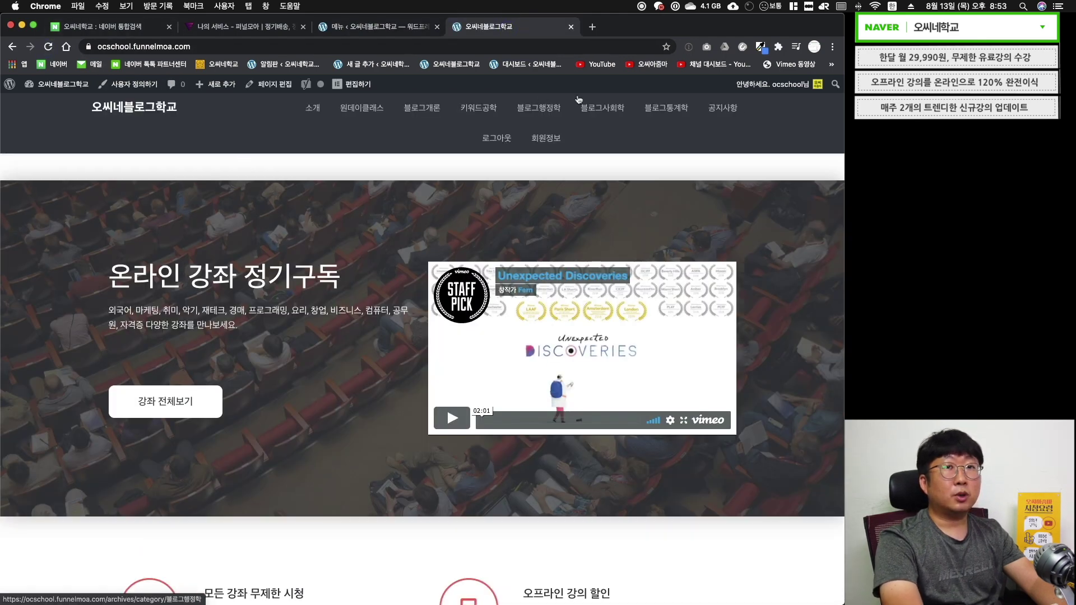
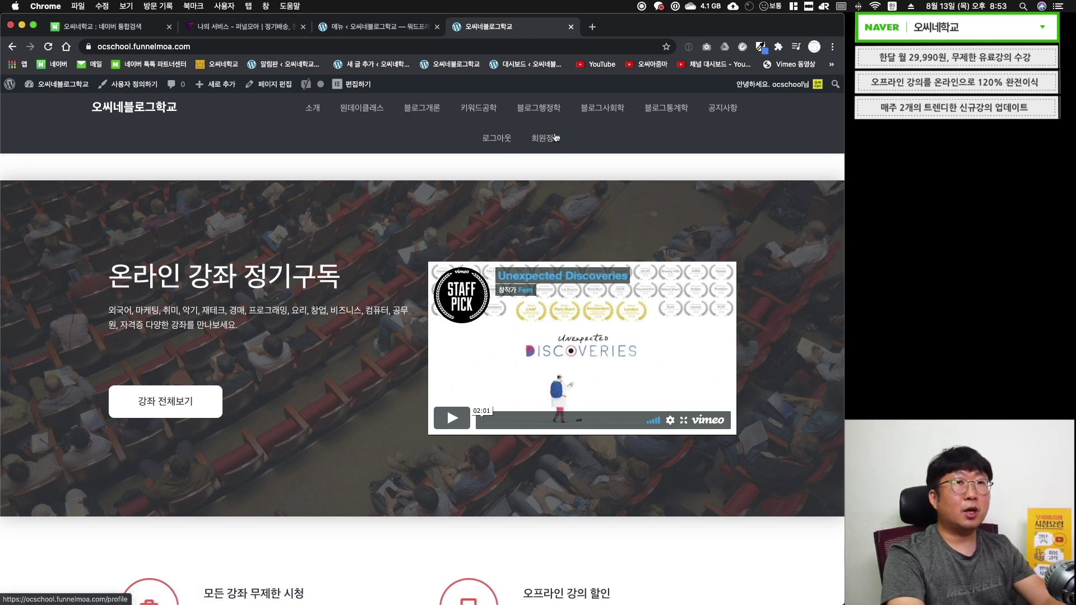
{"action": "key", "text": "ctrl+shift+Tab"}
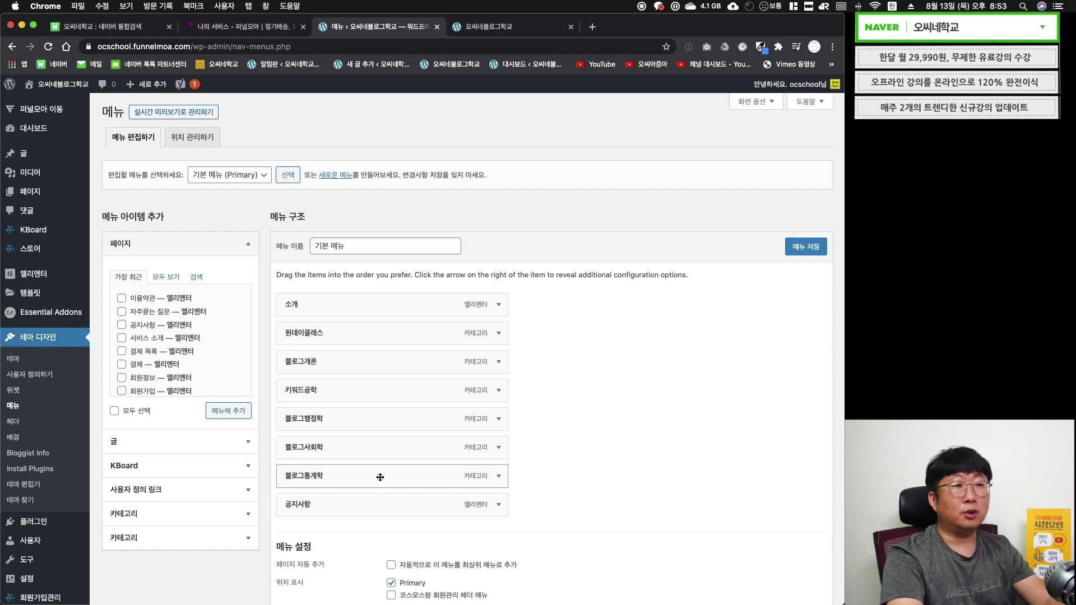
{"action": "left_click", "coordinate": [622, 386]}
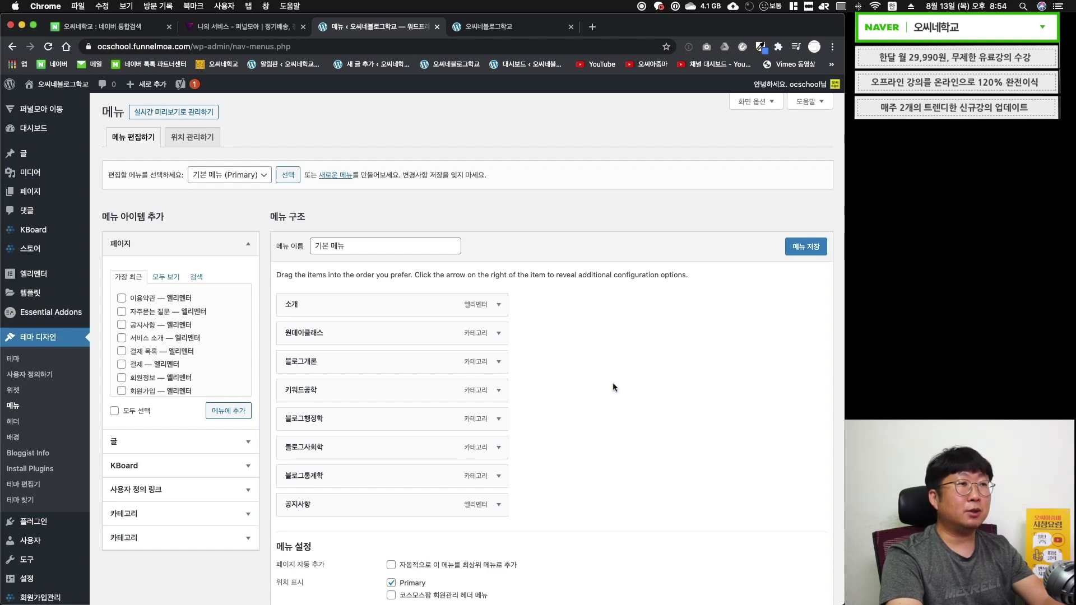
- Create a new post category named 즉문즉답 with no parent category
{"action": "left_click", "coordinate": [113, 184]}
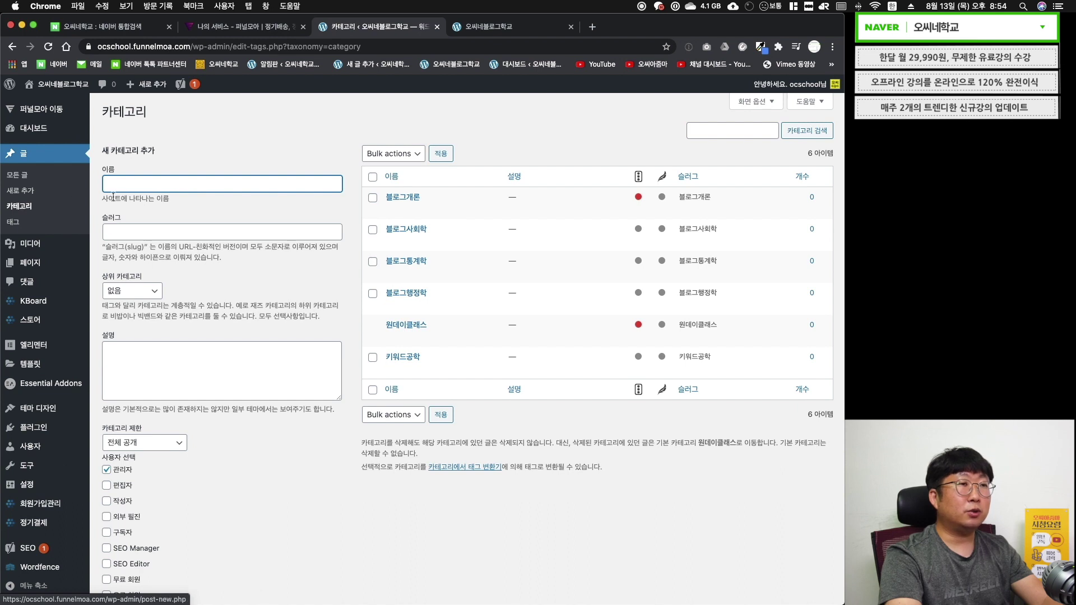
{"action": "type", "text": "즉문즉답"}
{"action": "left_click", "coordinate": [198, 289]}
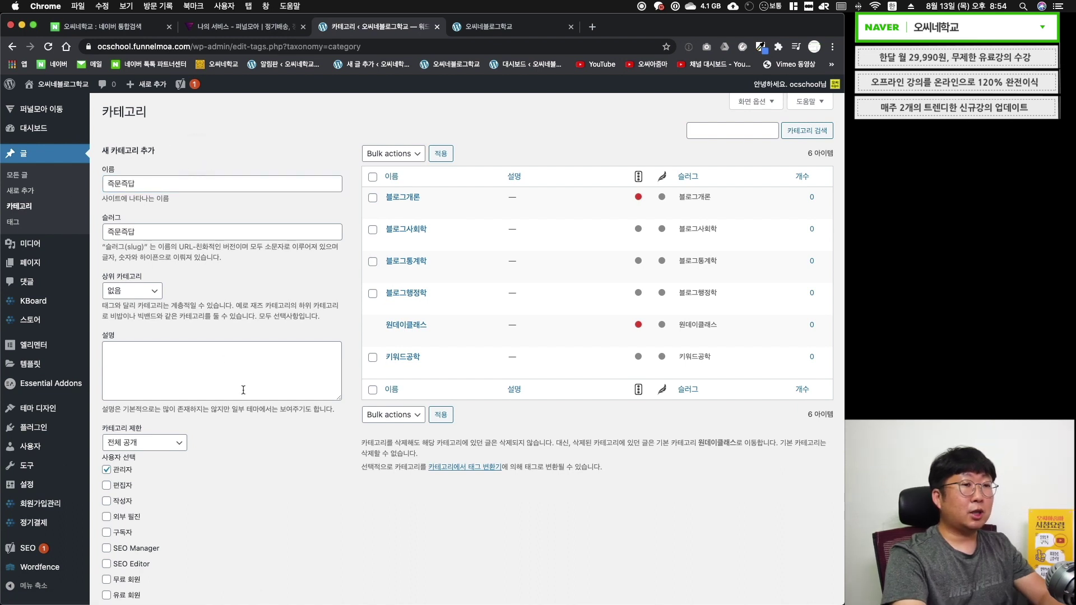
{"action": "scroll", "coordinate": [294, 492], "scroll_direction": "down", "scroll_amount": 3}
{"action": "left_click", "coordinate": [132, 547]}
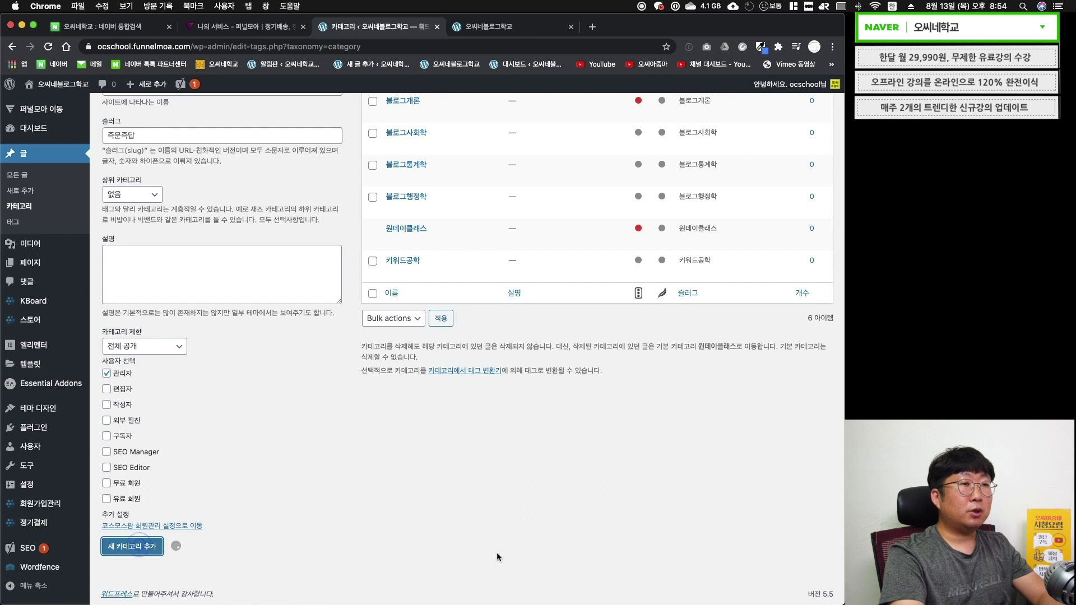
{"action": "scroll", "coordinate": [385, 475], "scroll_direction": "up", "scroll_amount": 3}
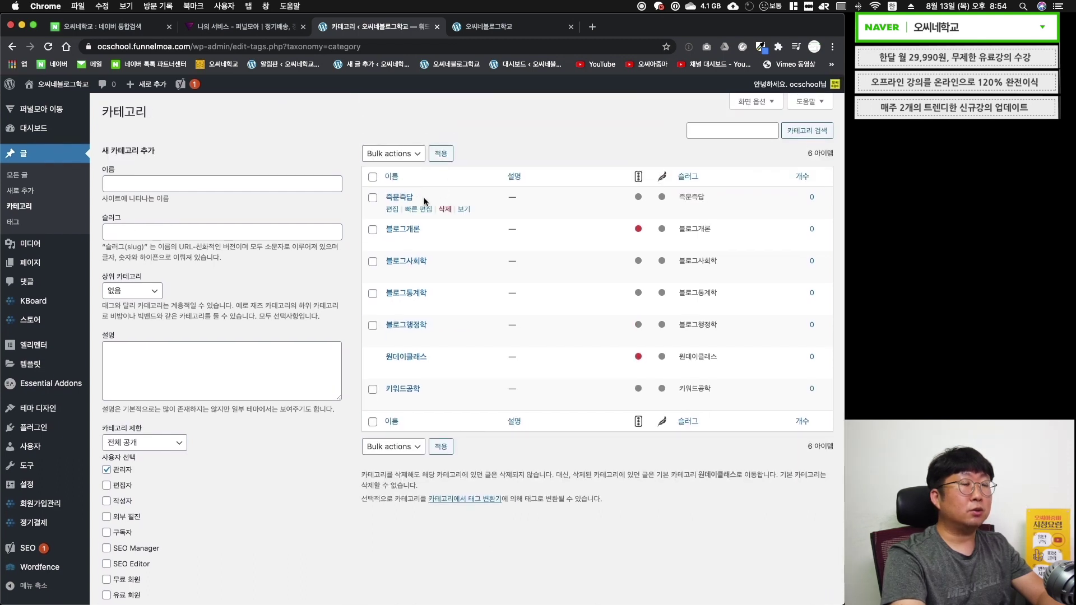
- Add the 즉문즉답 category to the 기본 메뉴 menu and place it directly above 공지사항
{"action": "mouse_move", "coordinate": [40, 410]}
{"action": "left_click", "coordinate": [104, 458]}
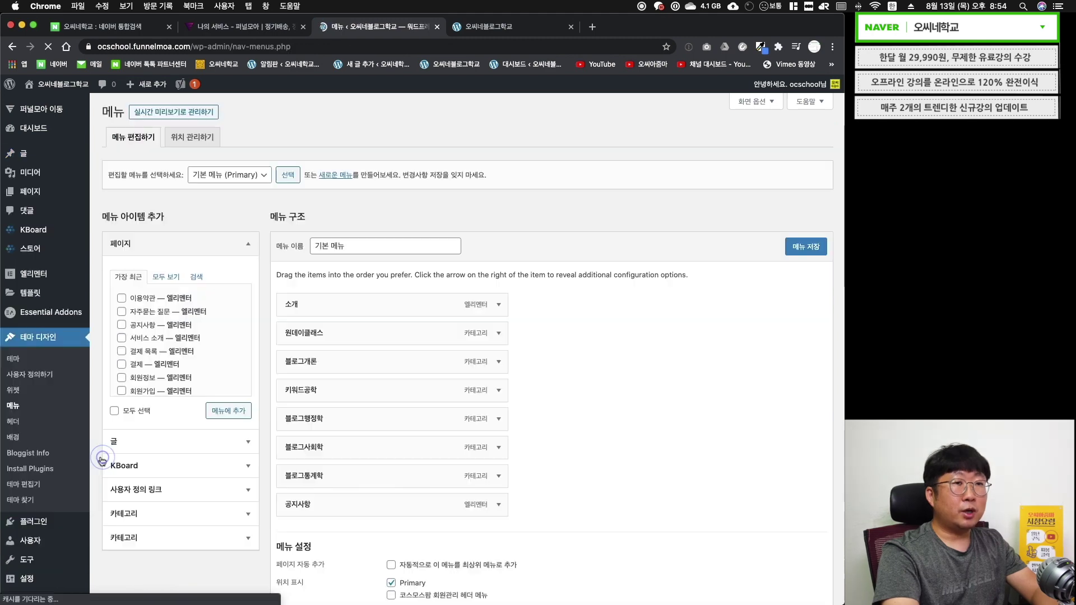
{"action": "left_click", "coordinate": [158, 513]}
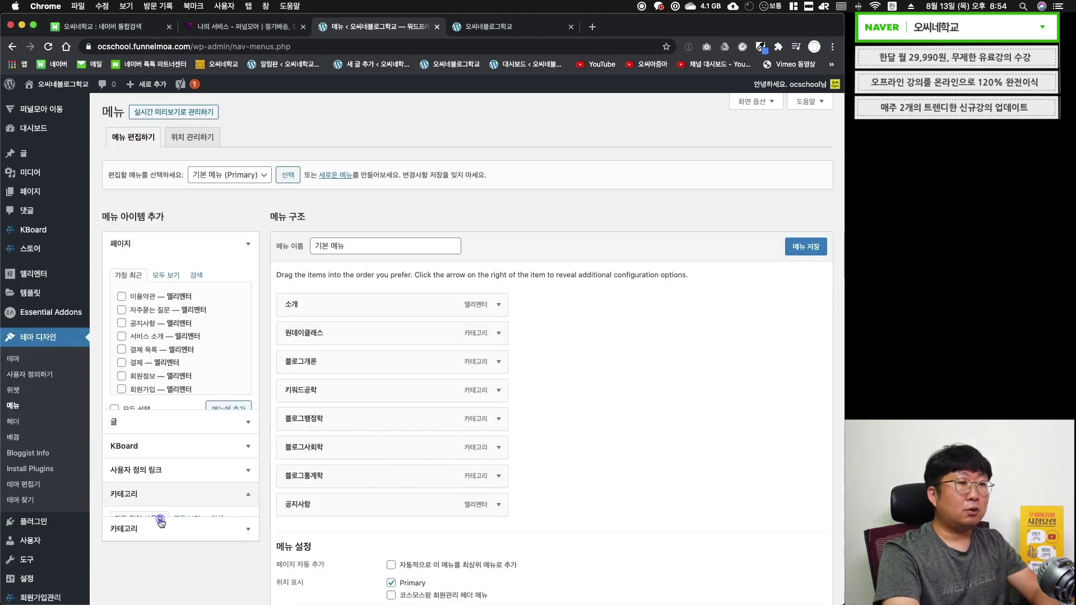
{"action": "left_click", "coordinate": [181, 377]}
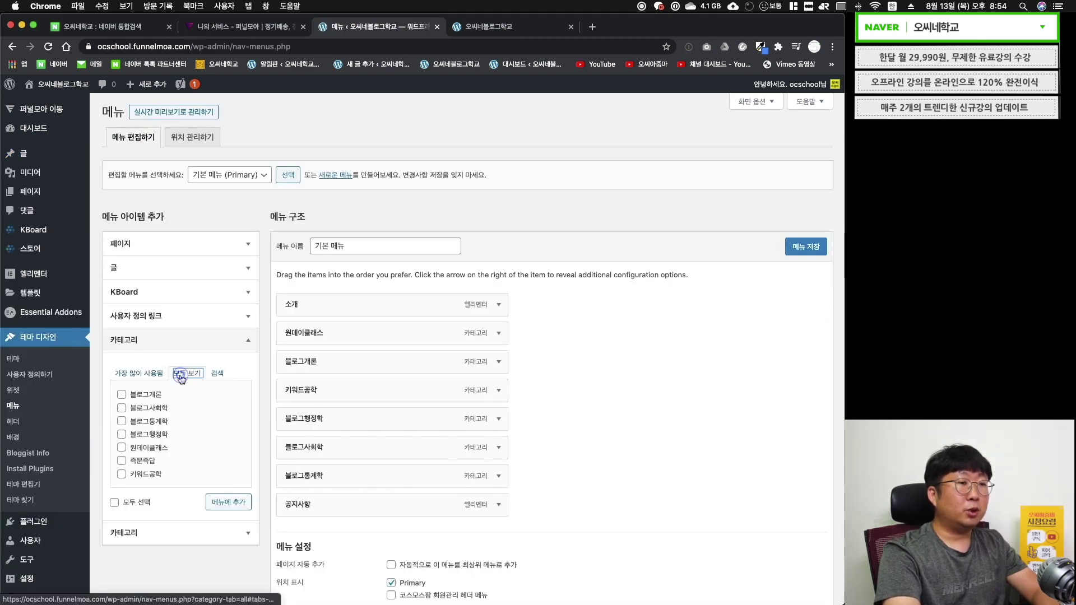
{"action": "left_click", "coordinate": [122, 461]}
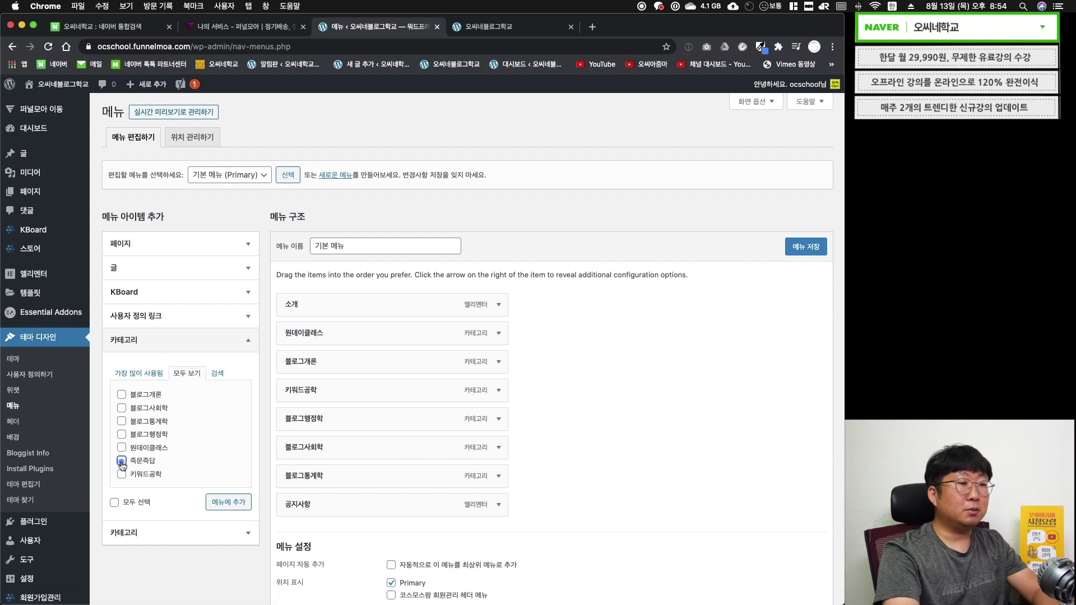
{"action": "left_click", "coordinate": [217, 500]}
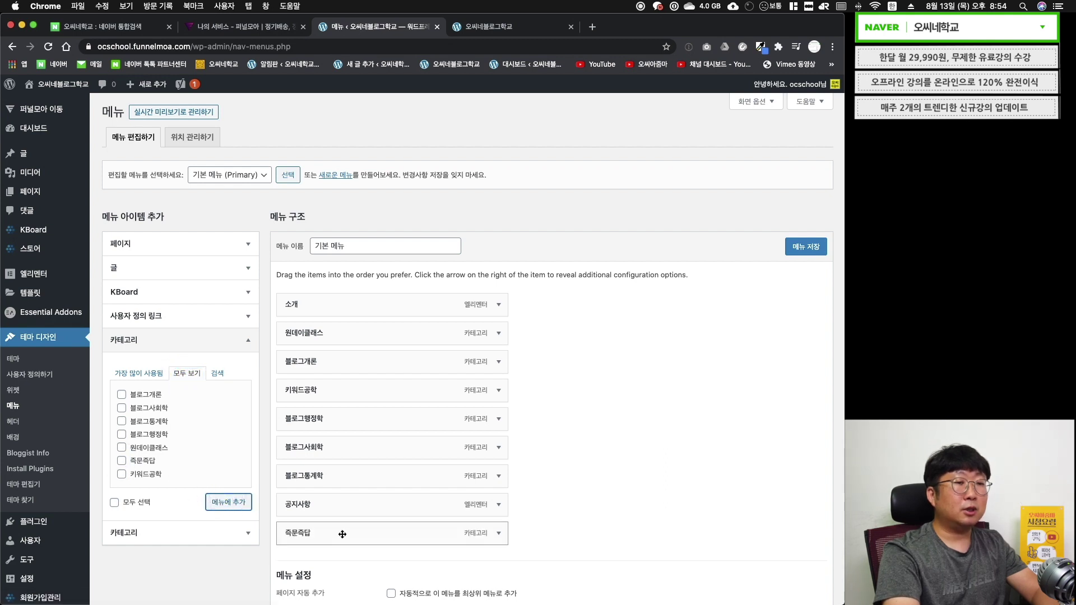
{"action": "left_click_drag", "start_coordinate": [341, 532], "coordinate": [321, 506]}
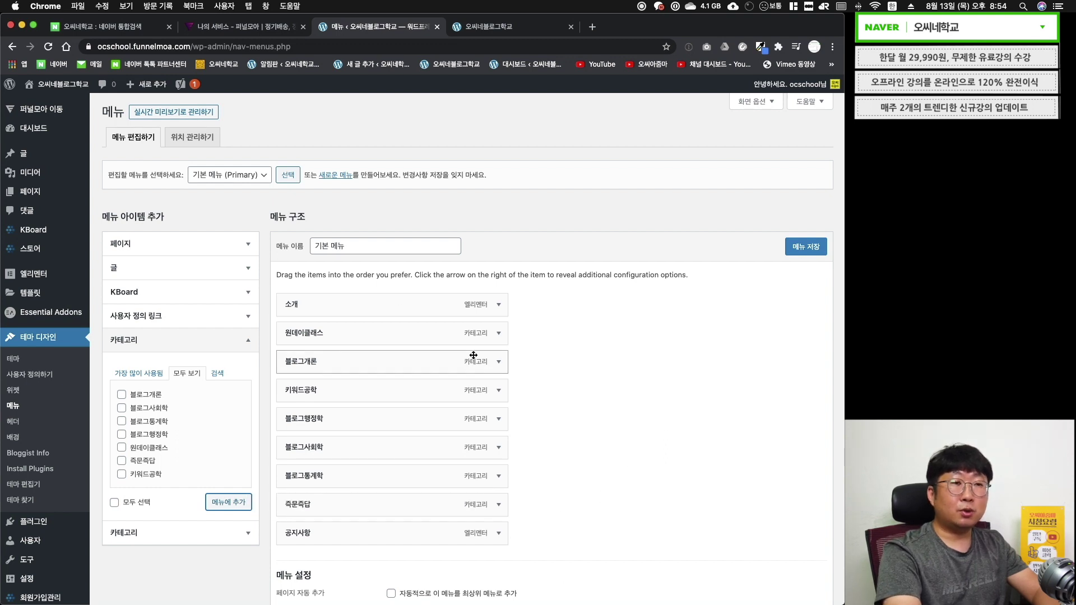
- Change the navigation label of the 원데이클래스 menu item to 1Day-Class
{"action": "left_click", "coordinate": [499, 335]}
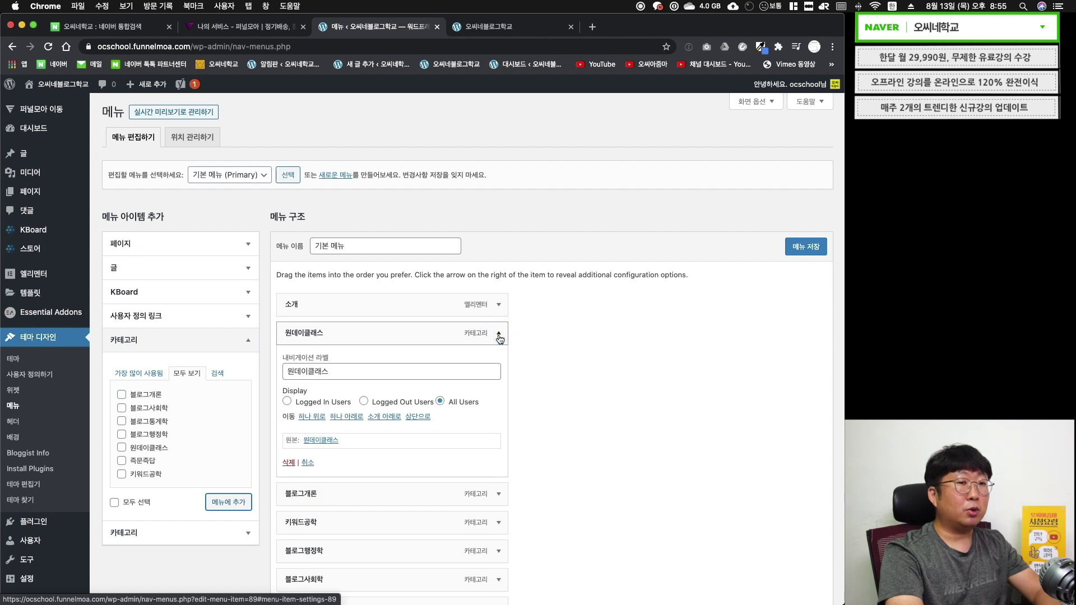
{"action": "triple_click", "coordinate": [356, 371]}
{"action": "type", "text": "1Day-Class"}
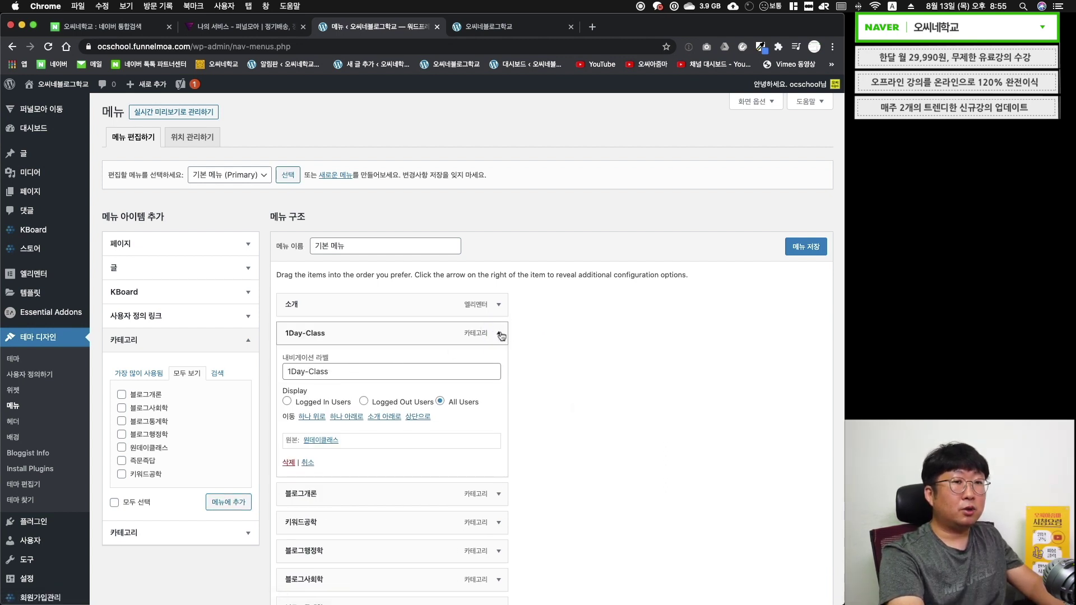
{"action": "left_click", "coordinate": [500, 334]}
- Shorten the remaining category labels to 개론, 키워드, 행정학, 사회학 and 통계학, save the menu and check the home page
{"action": "left_click", "coordinate": [498, 362]}
{"action": "triple_click", "coordinate": [310, 400]}
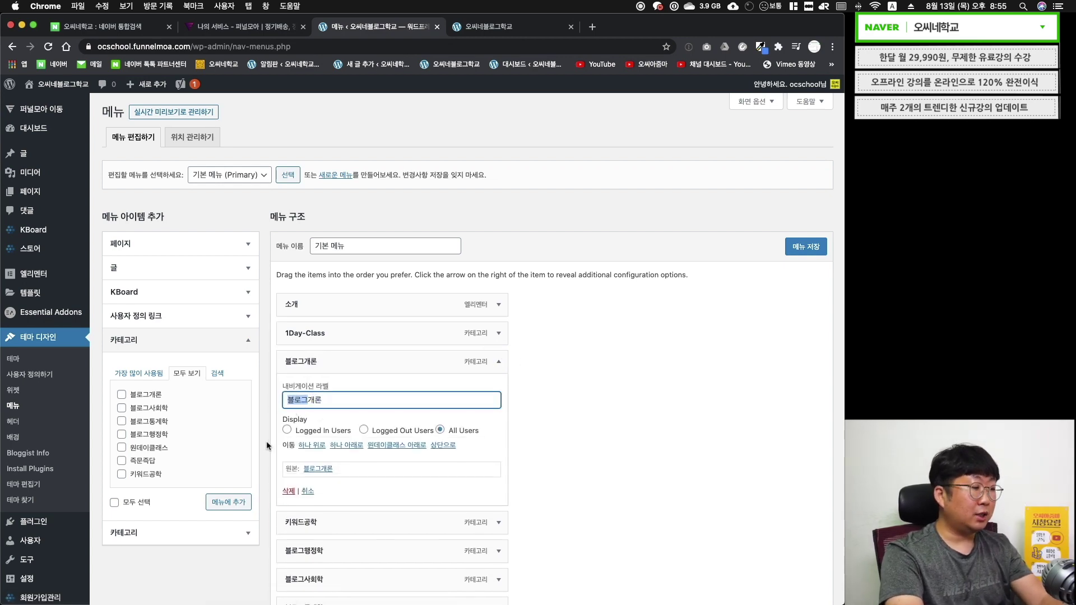
{"action": "key", "text": "BackSpace"}
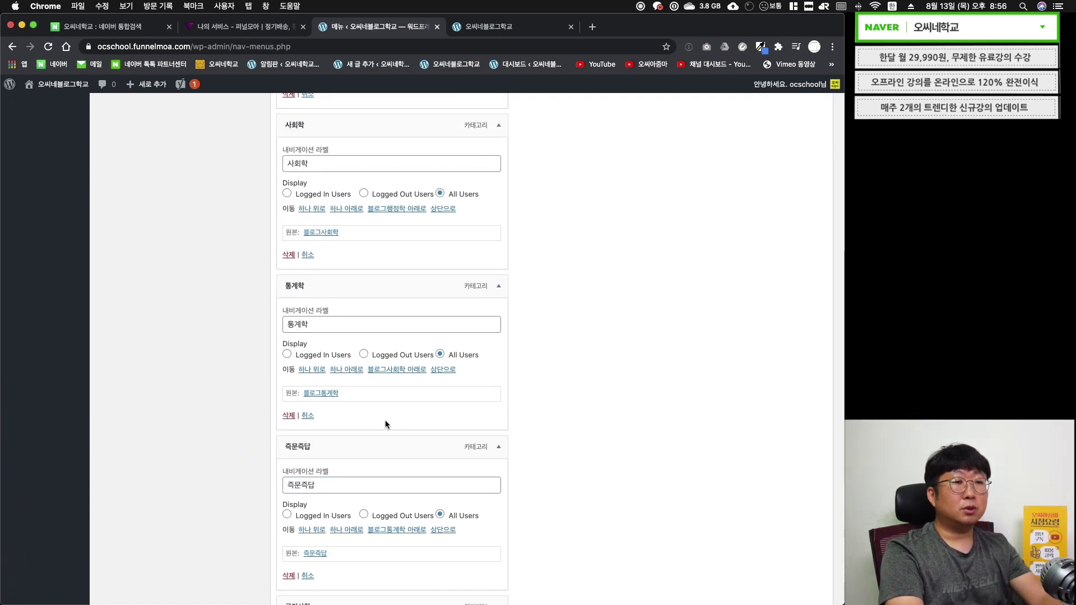
{"action": "scroll", "coordinate": [385, 419], "scroll_direction": "down", "scroll_amount": 5}
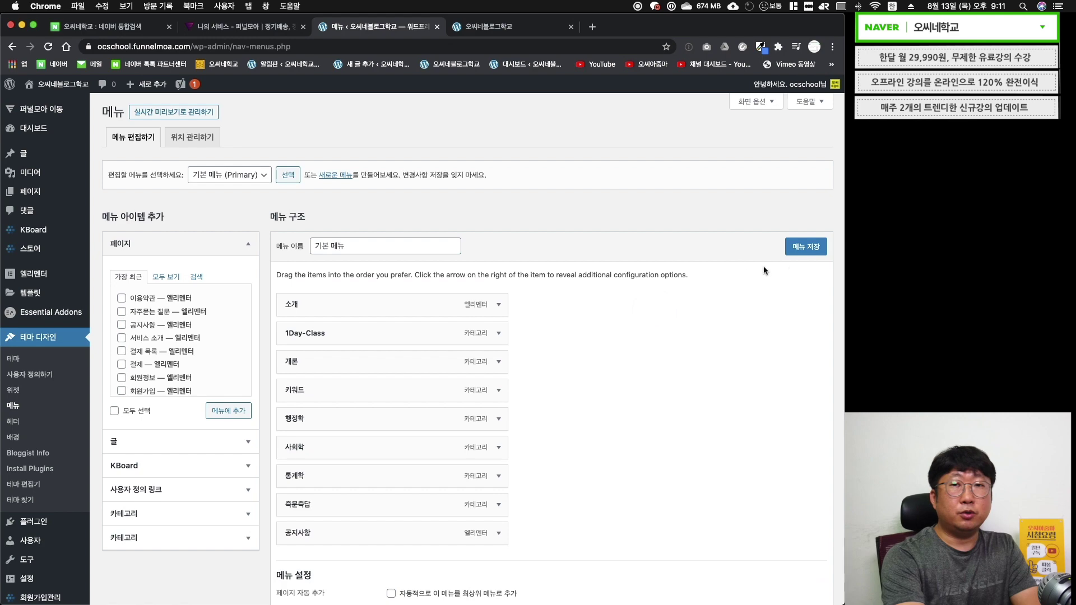
{"action": "left_click", "coordinate": [806, 247]}
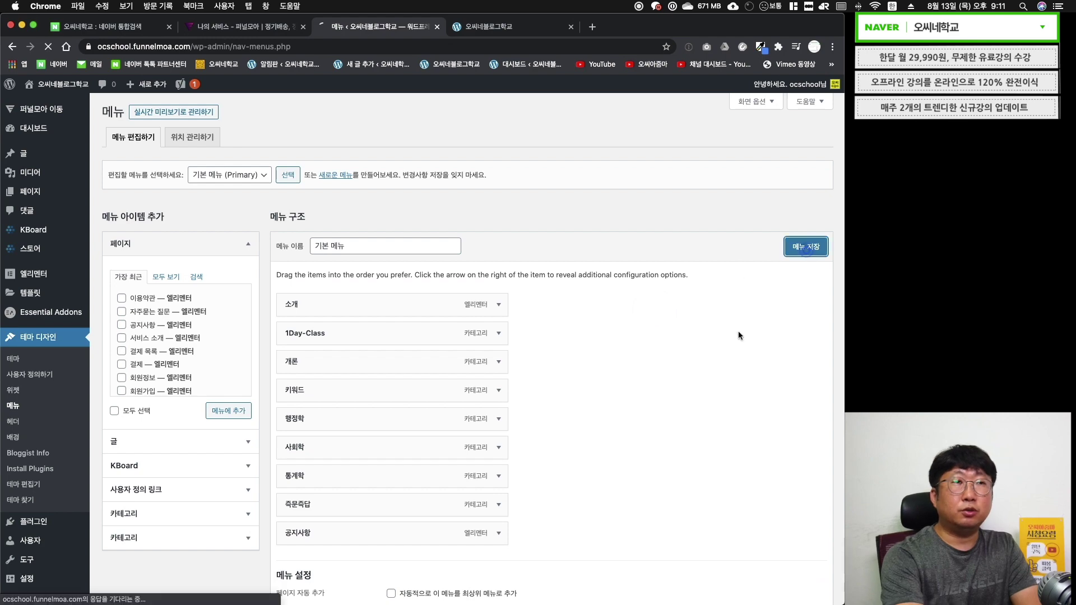
{"action": "key", "text": "ctrl+Tab"}
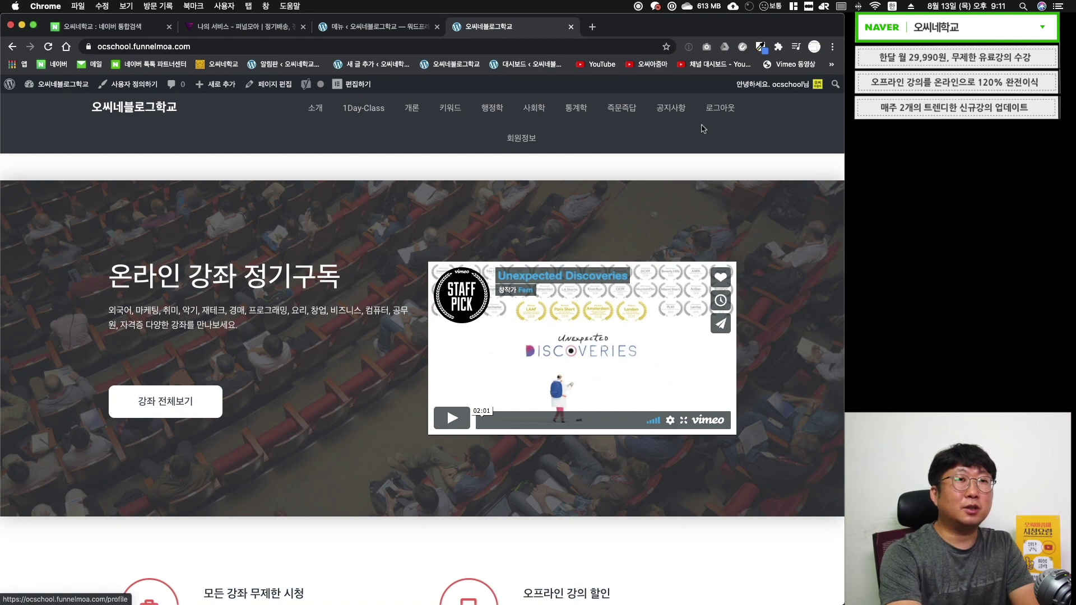
- Make 공지사항 a sub-item of 소개 in the menu structure and save the menu
{"action": "key", "text": "ctrl+shift+Tab"}
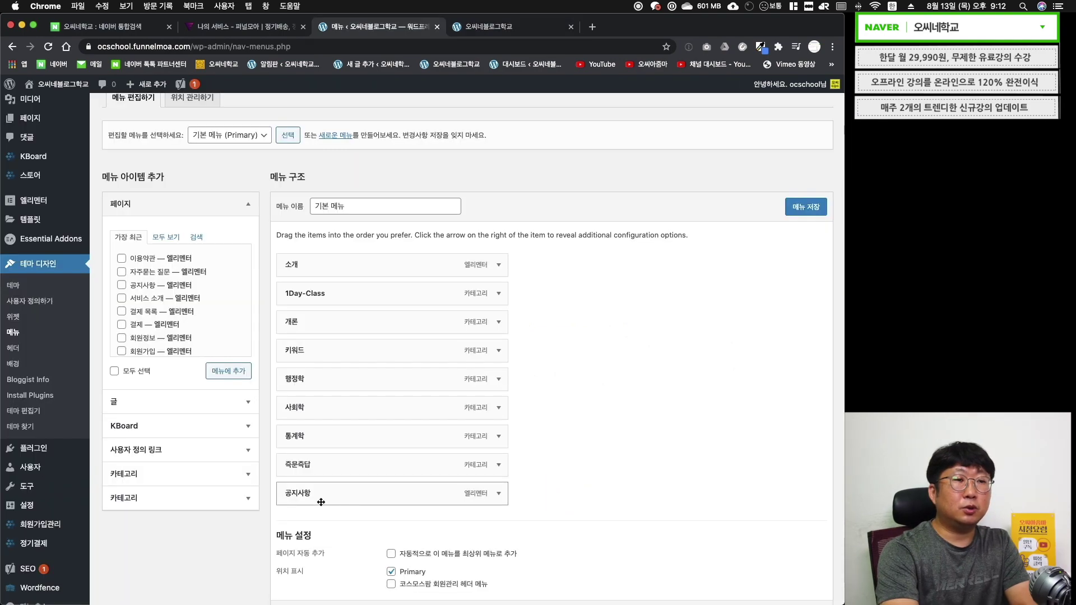
{"action": "left_click_drag", "start_coordinate": [320, 500], "coordinate": [338, 297]}
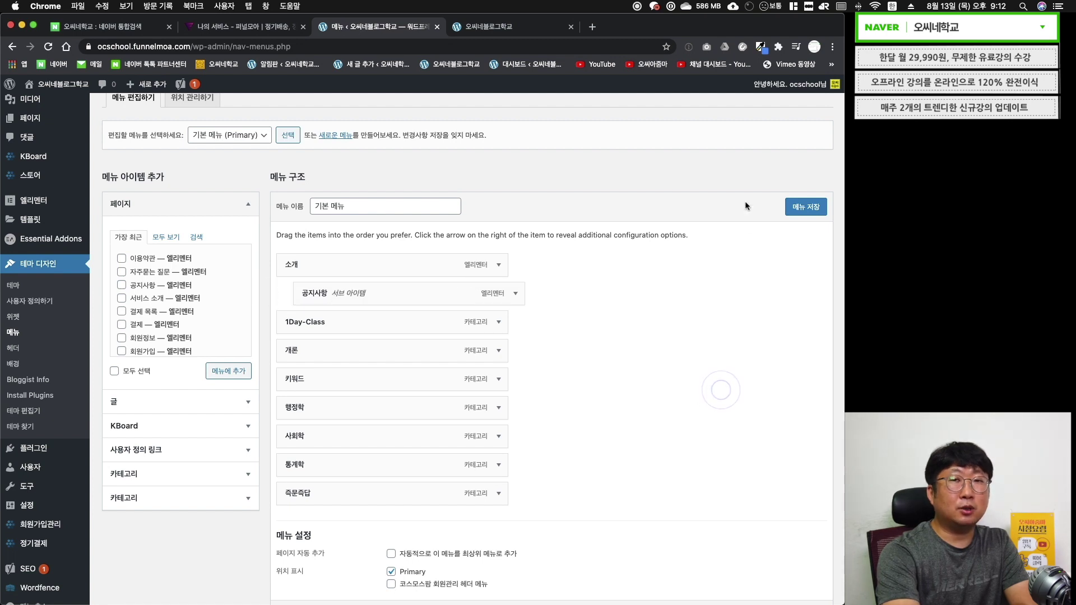
{"action": "left_click", "coordinate": [805, 207]}
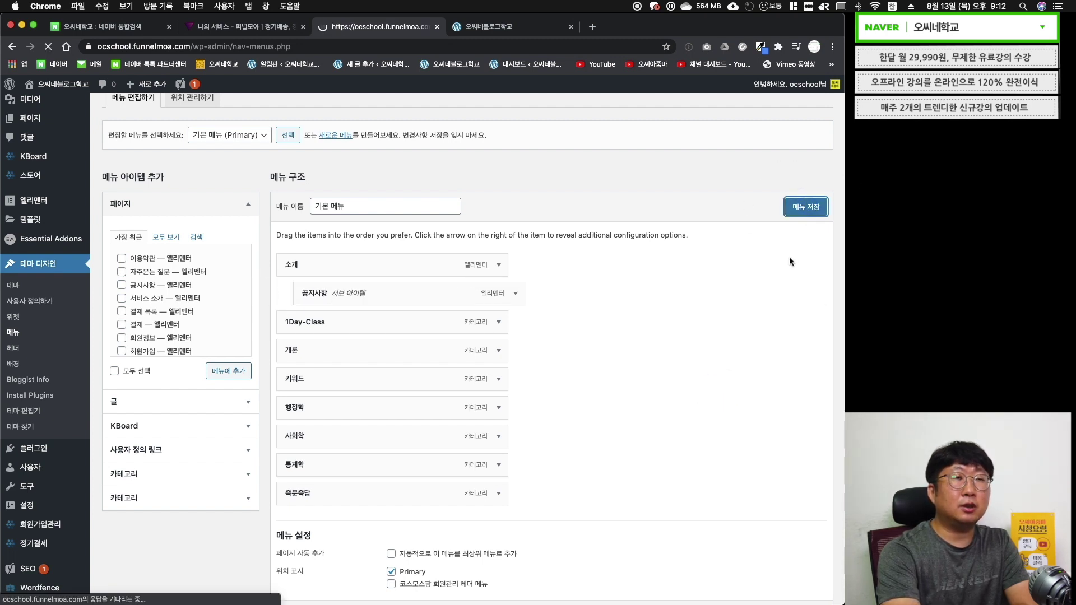
- Reload the home page and check the submenu under 소개
{"action": "left_click", "coordinate": [488, 27]}
{"action": "left_click", "coordinate": [48, 47]}
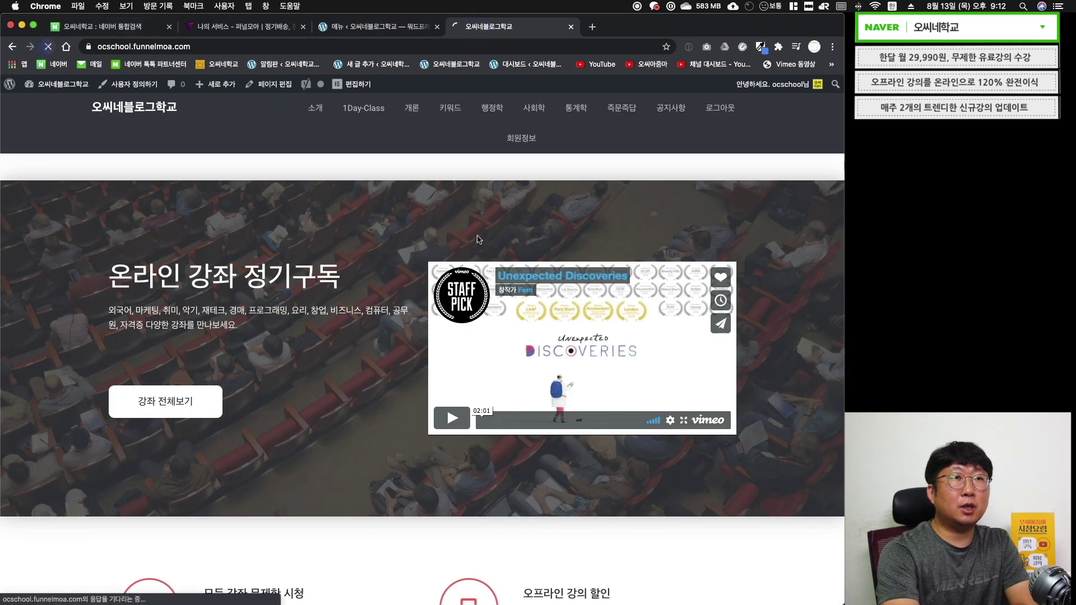
{"action": "mouse_move", "coordinate": [338, 112]}
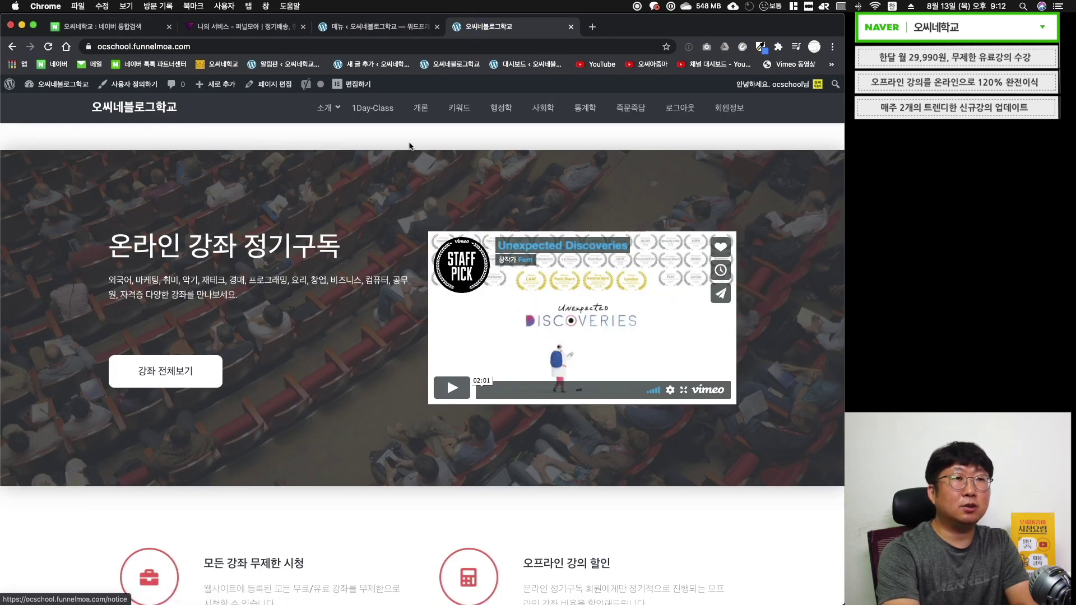
- Make 1Day-Class a sub-item of 소개 below 공지사항, save the menu and reload the home page
{"action": "key", "text": "ctrl+shift+Tab"}
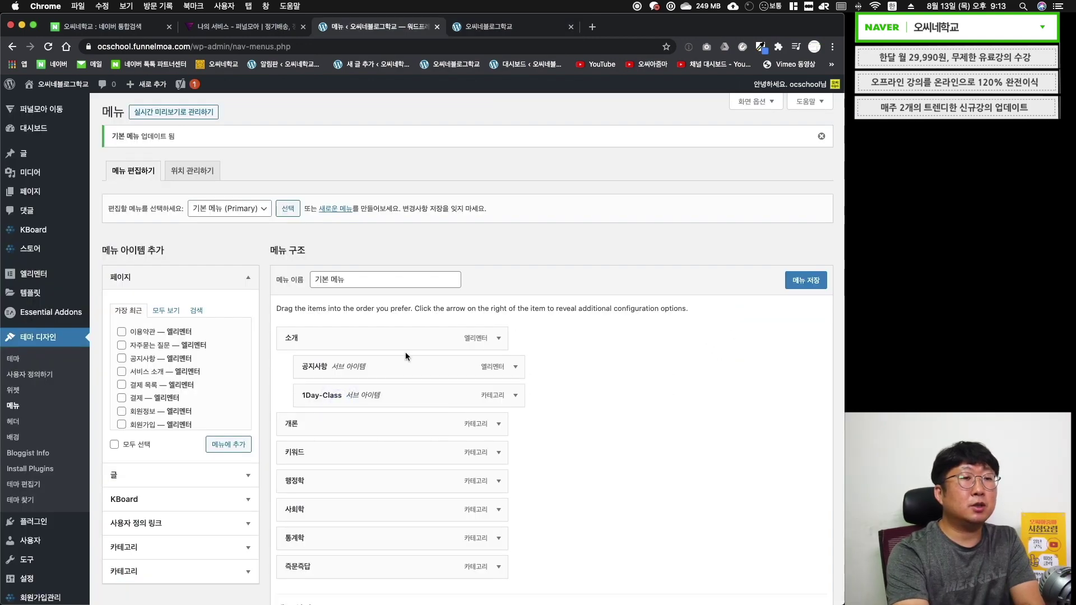
{"action": "left_click", "coordinate": [806, 280]}
{"action": "key", "text": "ctrl+Tab"}
{"action": "key", "text": "super+r"}
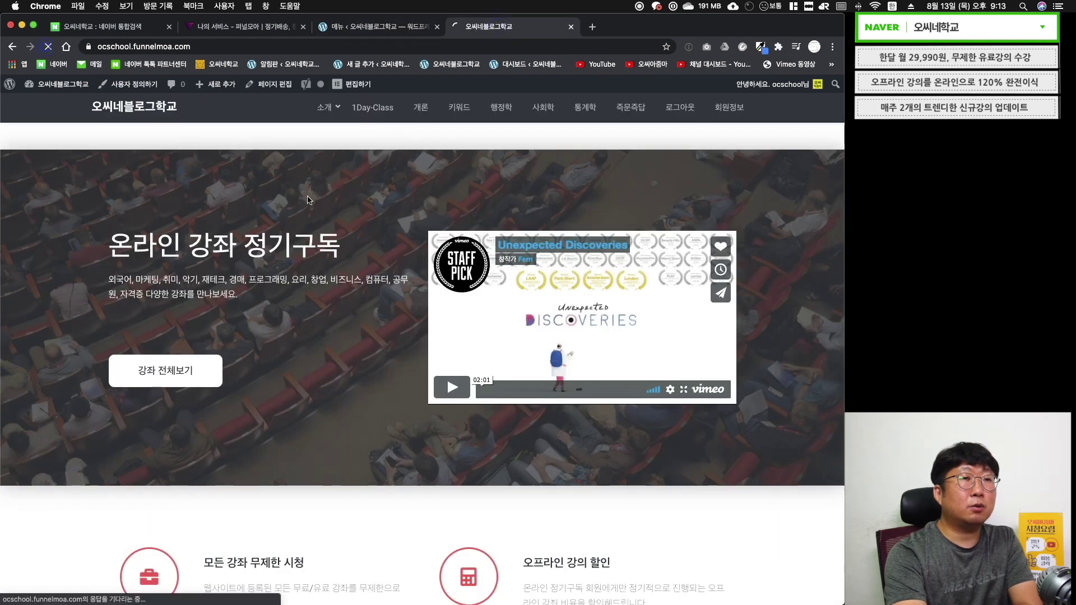
{"action": "key", "text": "ctrl+shift+Tab"}
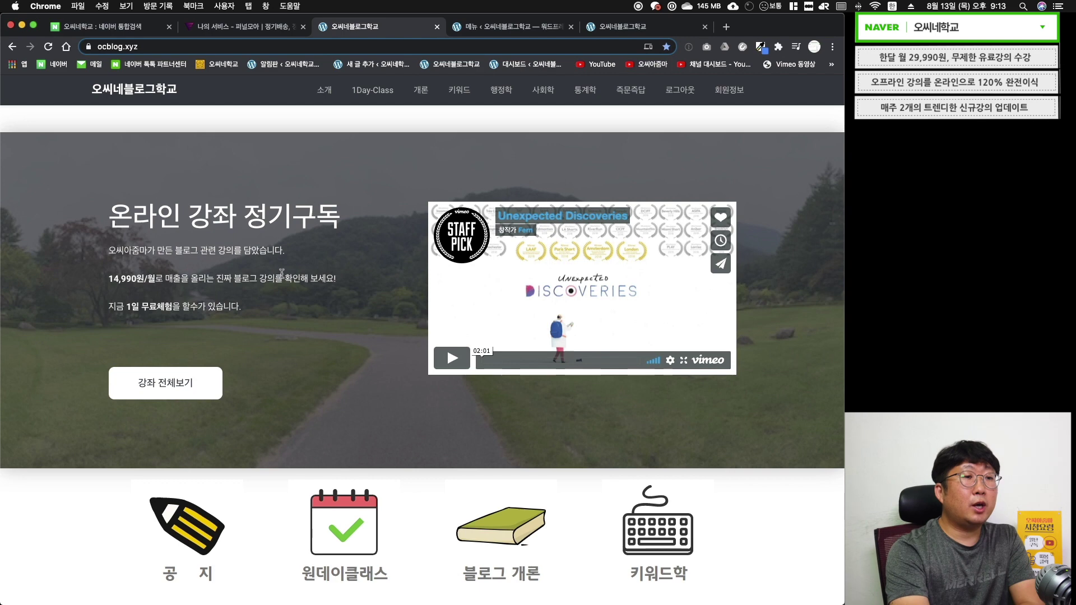
- Review the category icons on the ocblog.xyz home page and close that page
{"action": "scroll", "coordinate": [282, 278], "scroll_direction": "down", "scroll_amount": 5}
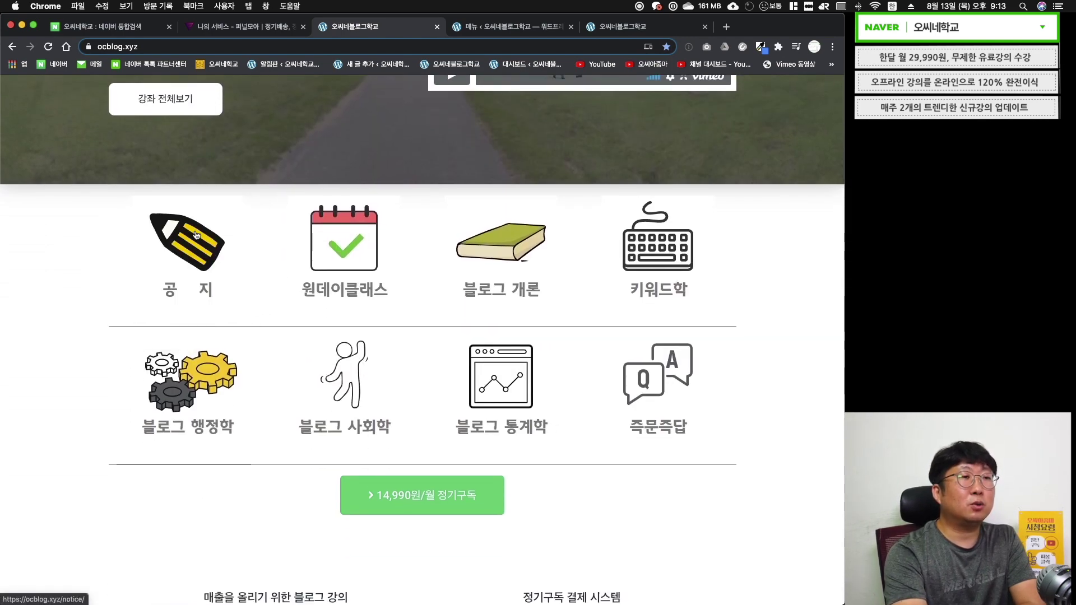
{"action": "scroll", "coordinate": [237, 247], "scroll_direction": "up", "scroll_amount": 5}
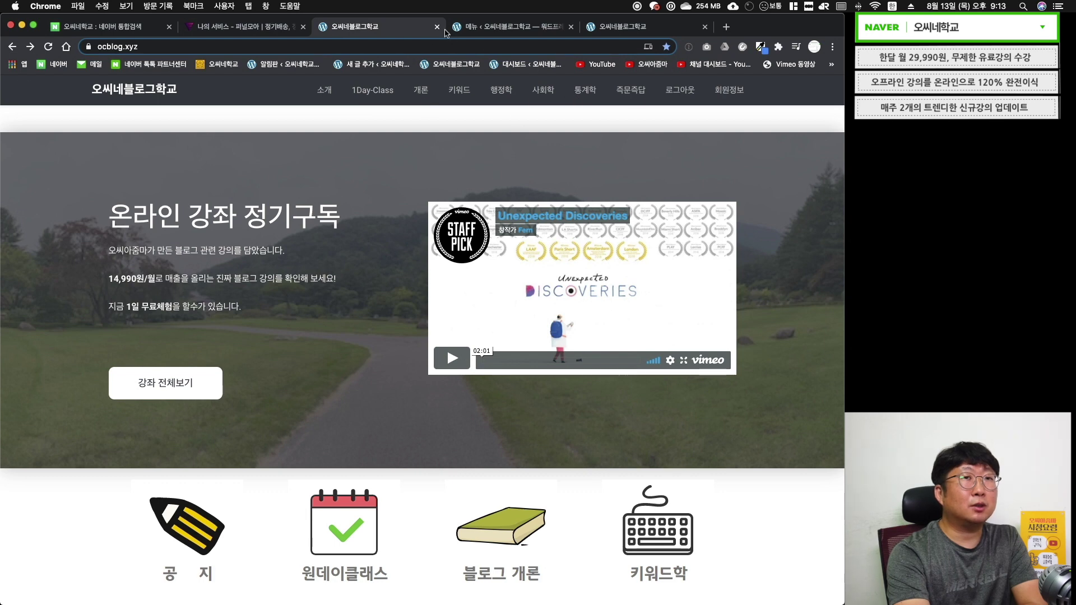
{"action": "key", "text": "super+w"}
- Remove the 공지사항 item from the menu structure, save the menu and reload the ocschool.funnelmoa.com home page
{"action": "left_click", "coordinate": [499, 568]}
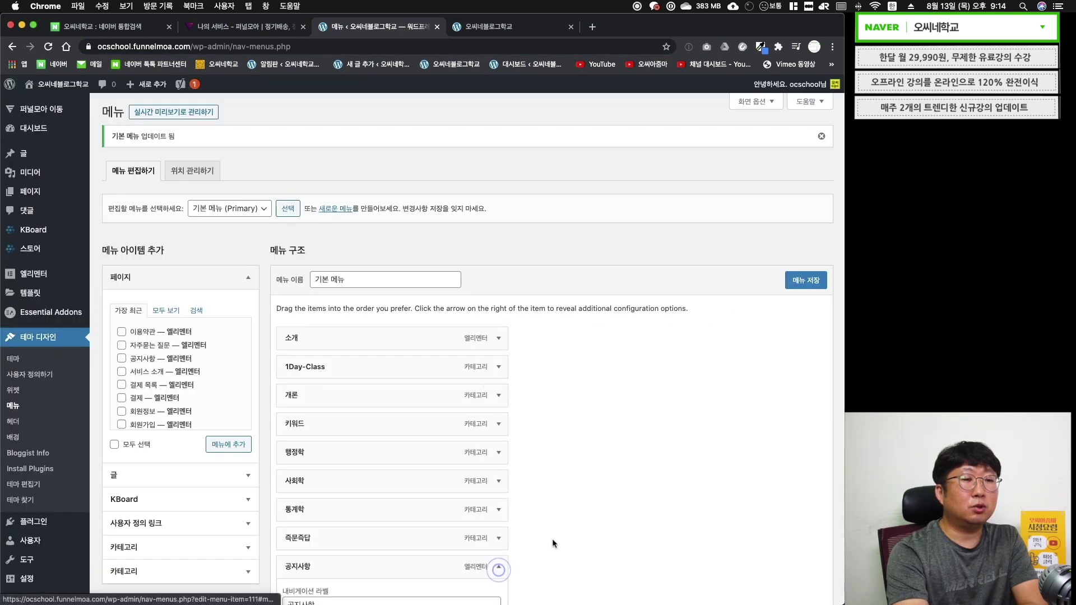
{"action": "scroll", "coordinate": [552, 538], "scroll_direction": "down", "scroll_amount": 4}
{"action": "left_click", "coordinate": [290, 487]}
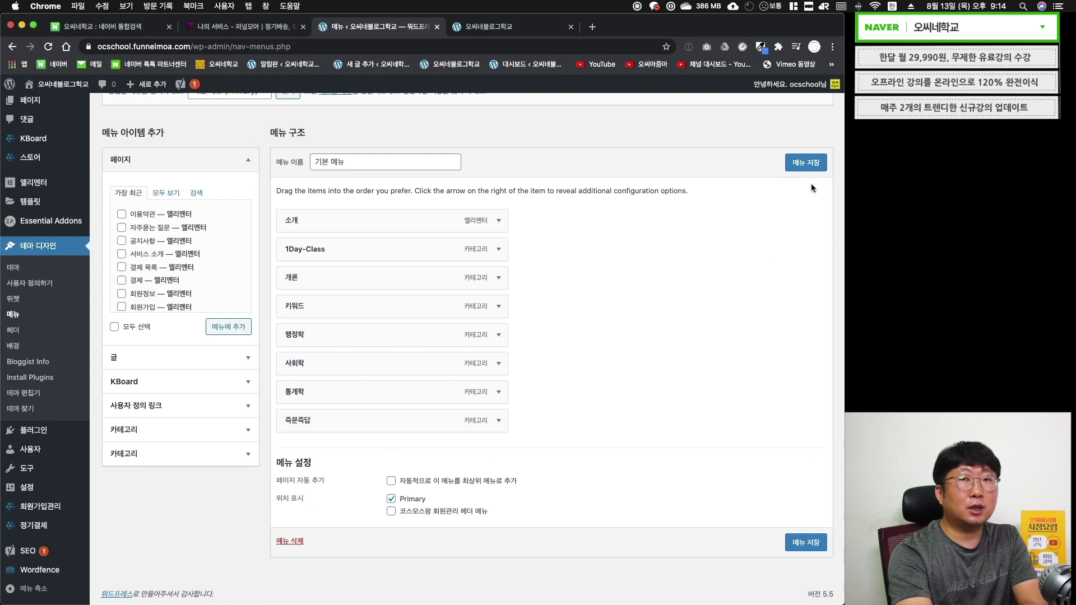
{"action": "left_click", "coordinate": [806, 162]}
{"action": "left_click", "coordinate": [521, 26]}
{"action": "left_click", "coordinate": [47, 46]}
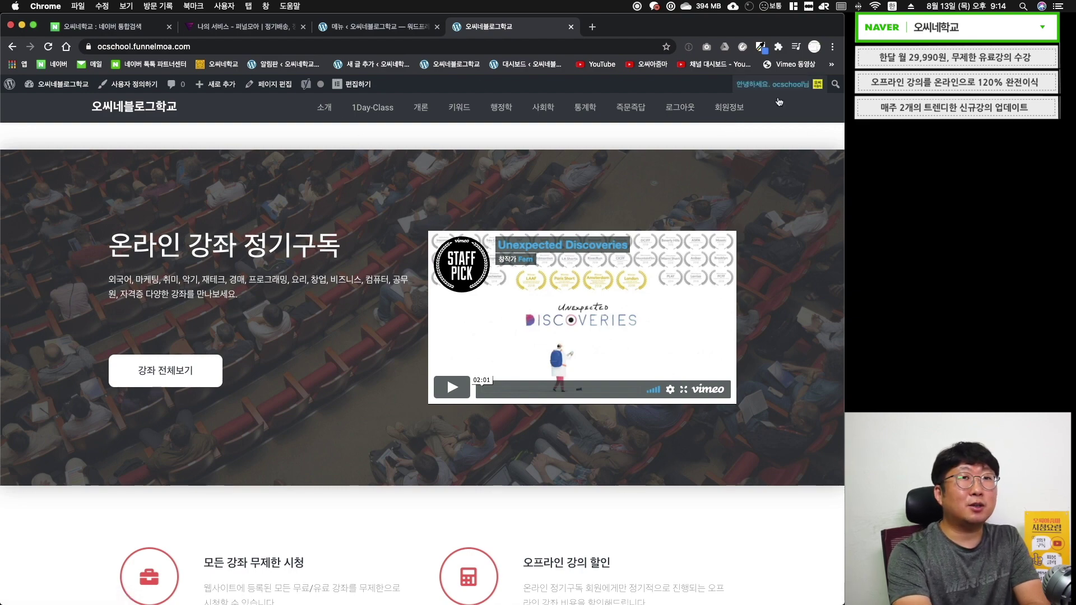
{"action": "left_click", "coordinate": [252, 24]}
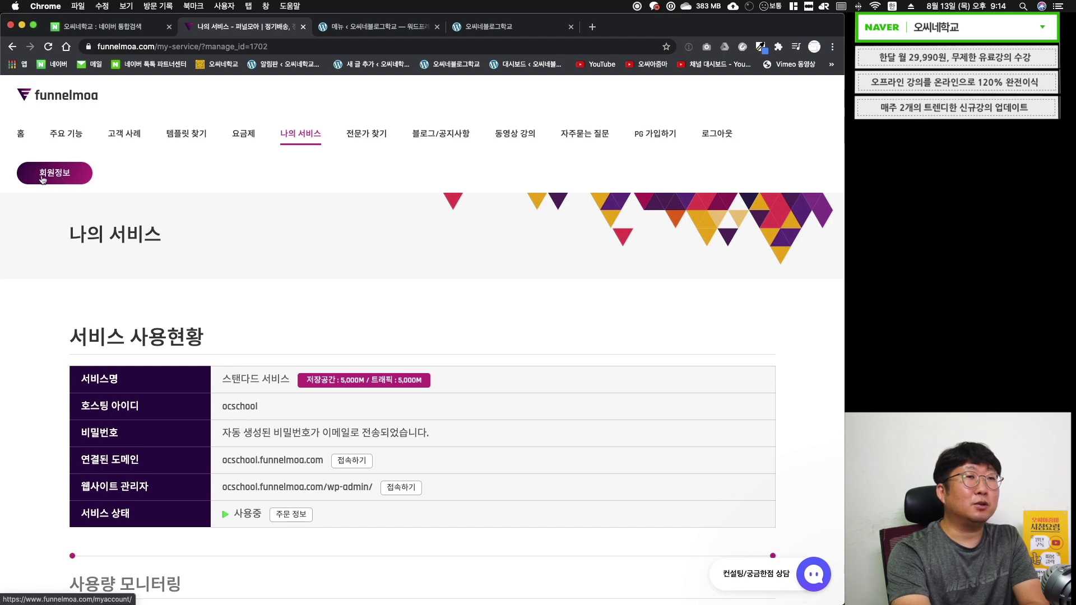
{"action": "left_click", "coordinate": [374, 28]}
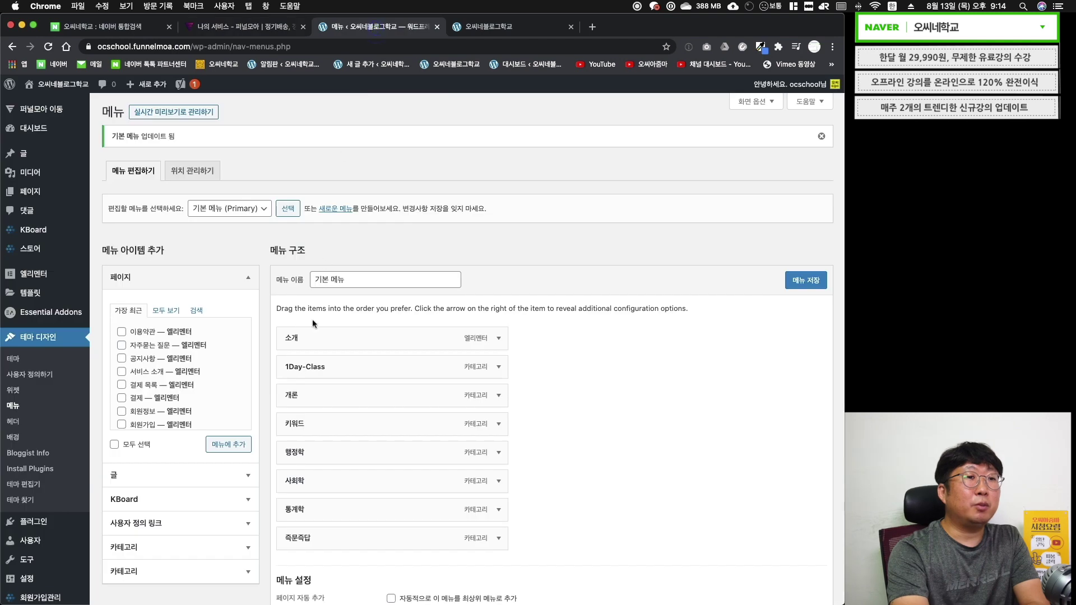
{"action": "left_click_drag", "start_coordinate": [302, 363], "coordinate": [328, 358]}
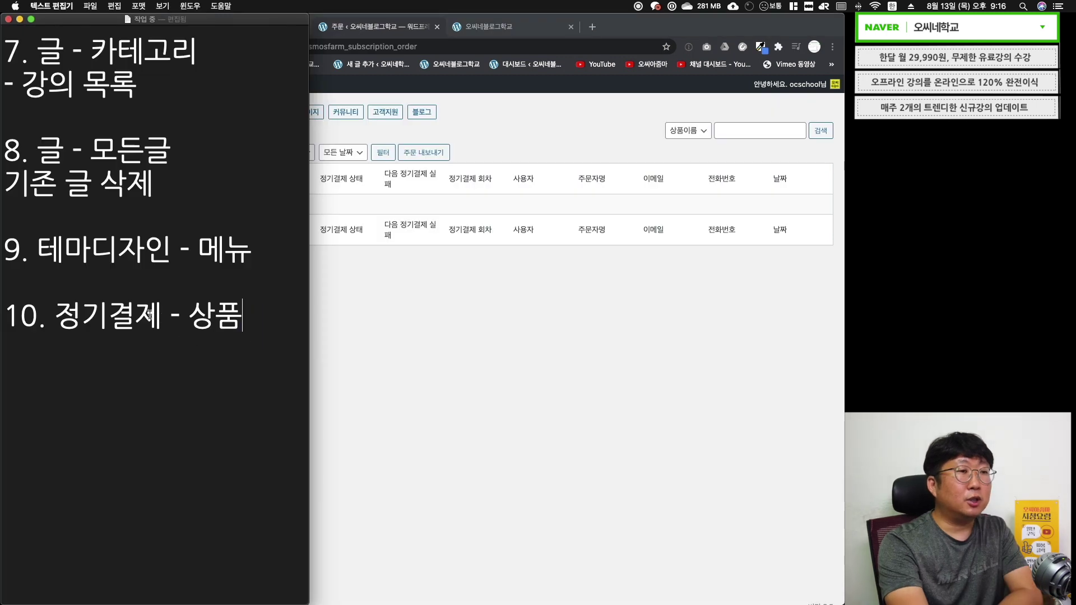
- Permanently delete the existing 온라인 강좌 정기구독 product from the 정기결제 product list
{"action": "left_click_drag", "start_coordinate": [150, 315], "coordinate": [66, 324]}
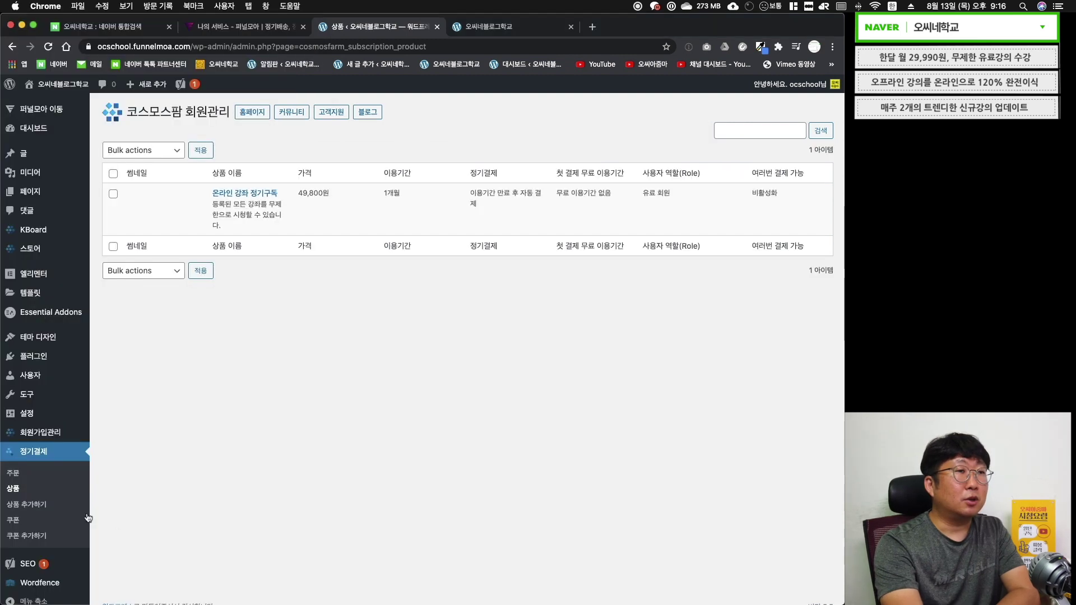
{"action": "left_click", "coordinate": [361, 344]}
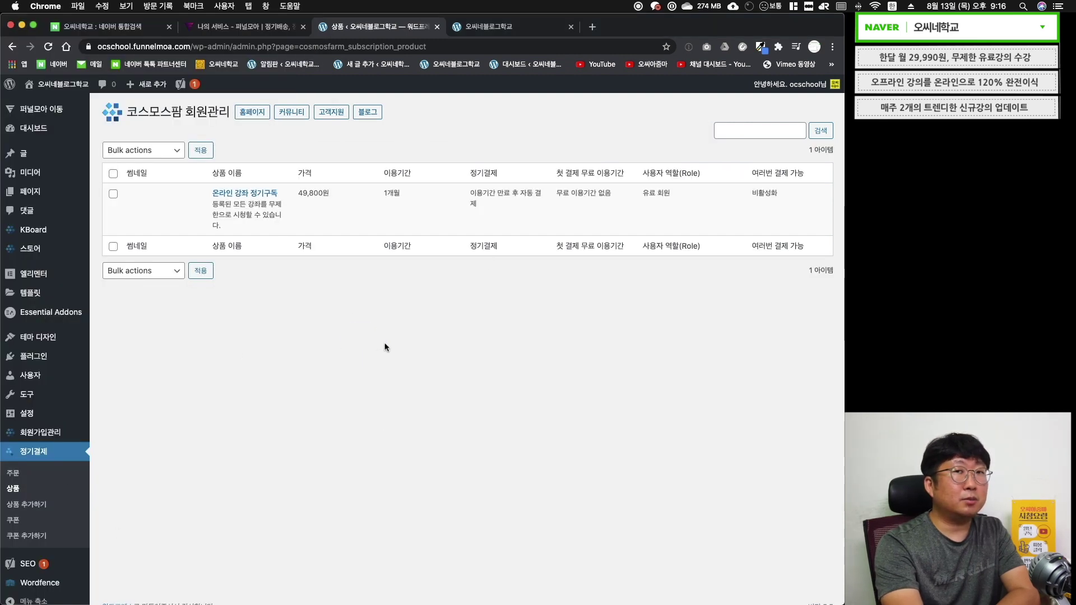
{"action": "left_click", "coordinate": [114, 174]}
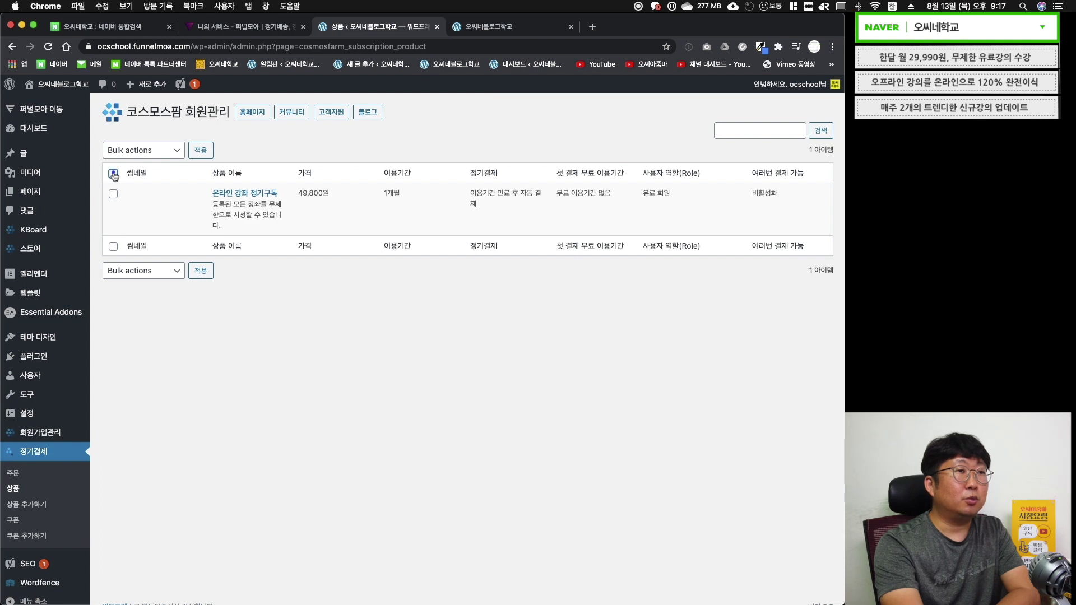
{"action": "left_click", "coordinate": [168, 152]}
{"action": "left_click", "coordinate": [143, 164]}
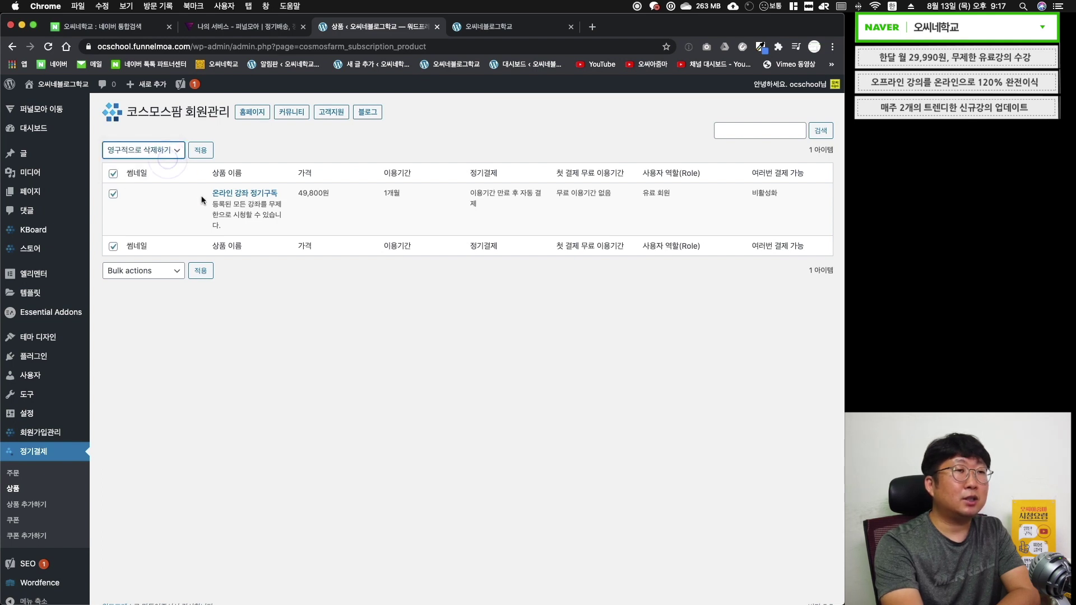
{"action": "left_click", "coordinate": [200, 151]}
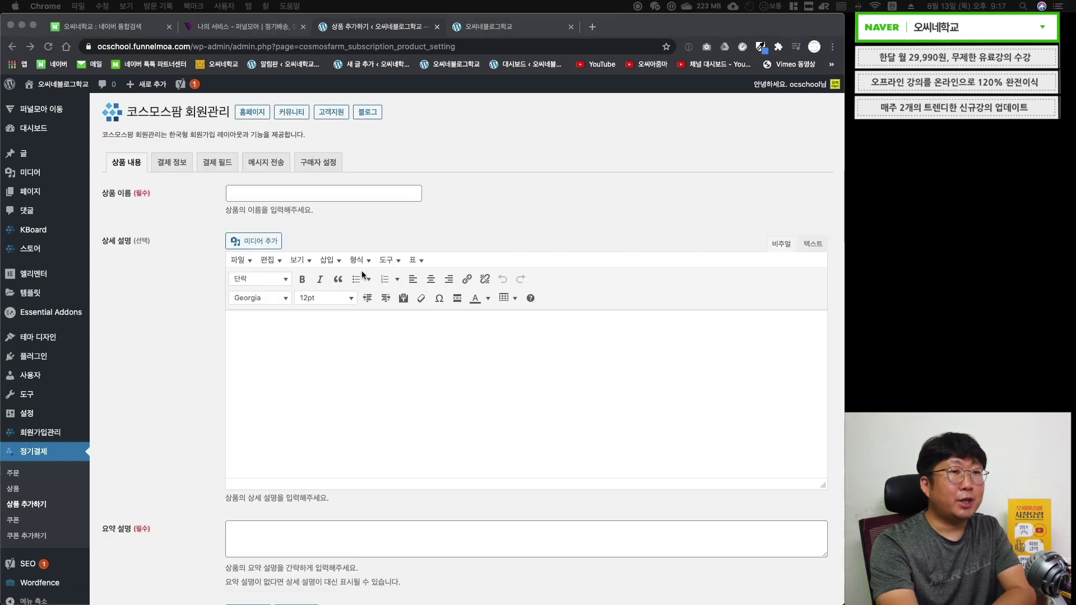
- Name the new subscription product 정기구독 and enter the summary "오씨아줌마의 블로그 유료강의 월 14,990월 정기구독 서비스 입니다."
{"action": "key", "text": "super+Tab"}
{"action": "type", "text": "정기구독"}
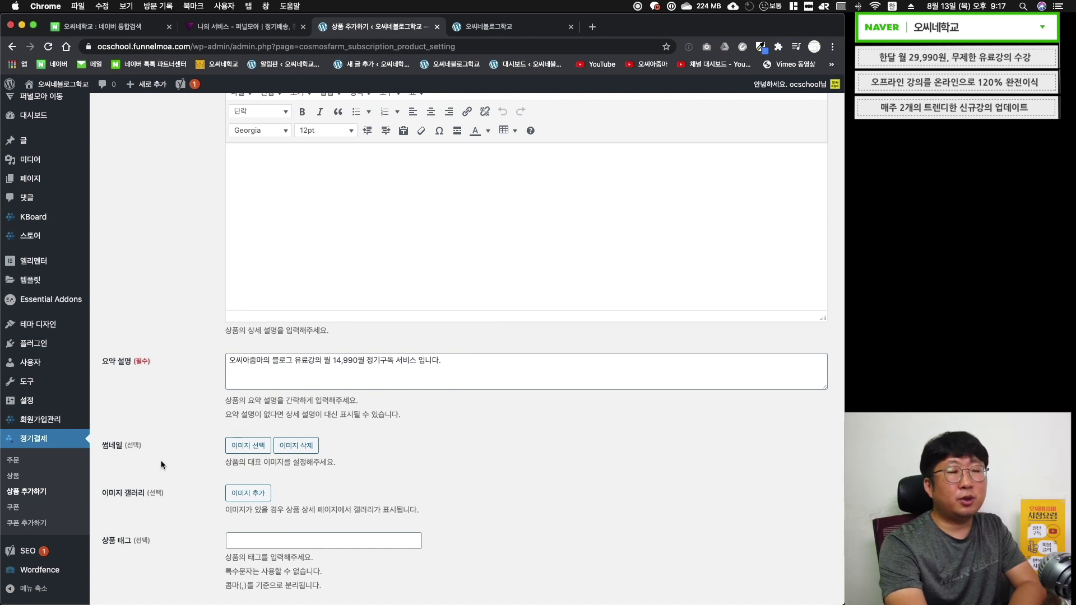
- Upload 로고-200x200-1.png to the media library and set it as the product's thumbnail
{"action": "left_click", "coordinate": [245, 451]}
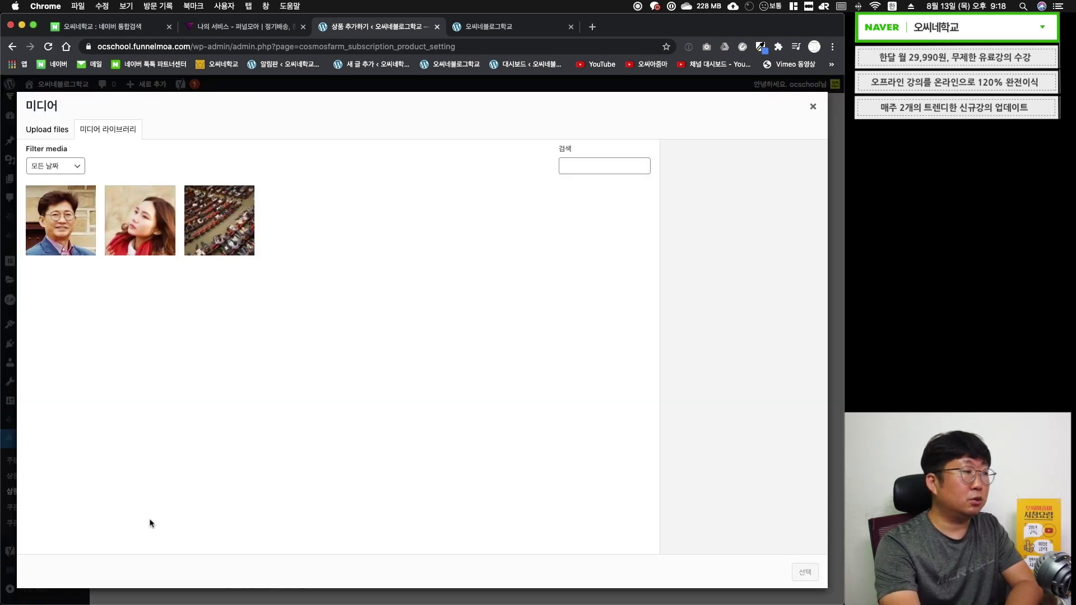
{"action": "left_click", "coordinate": [63, 129]}
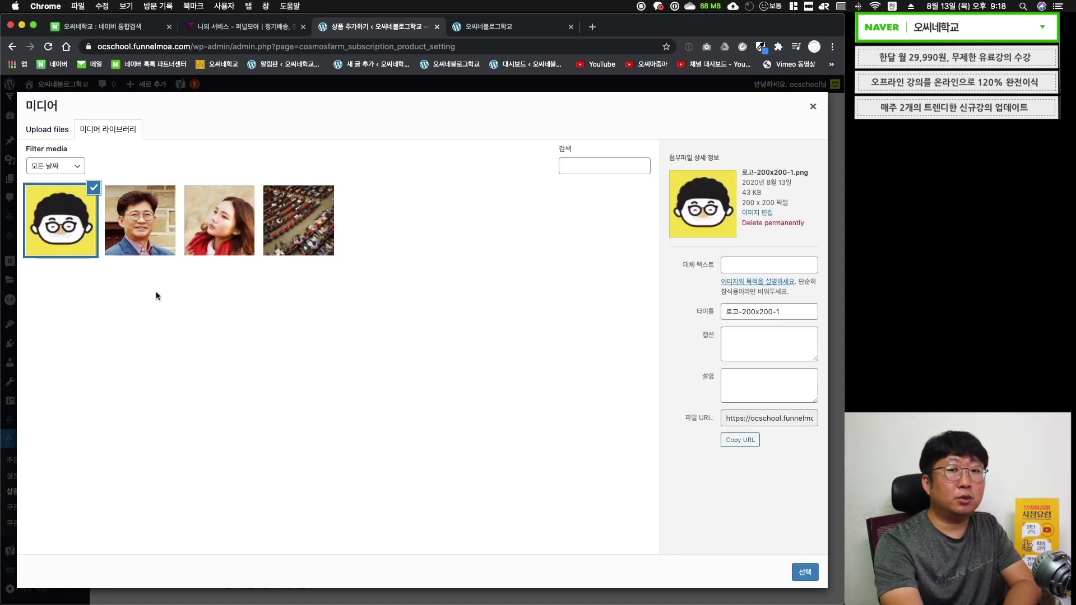
{"action": "left_click", "coordinate": [804, 572]}
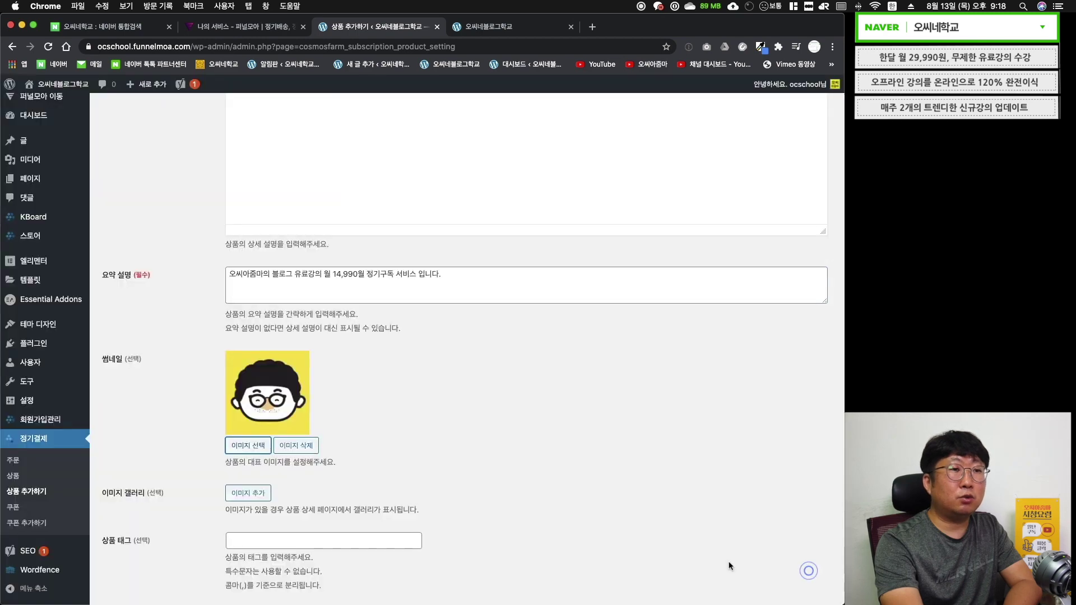
{"action": "left_click", "coordinate": [493, 412]}
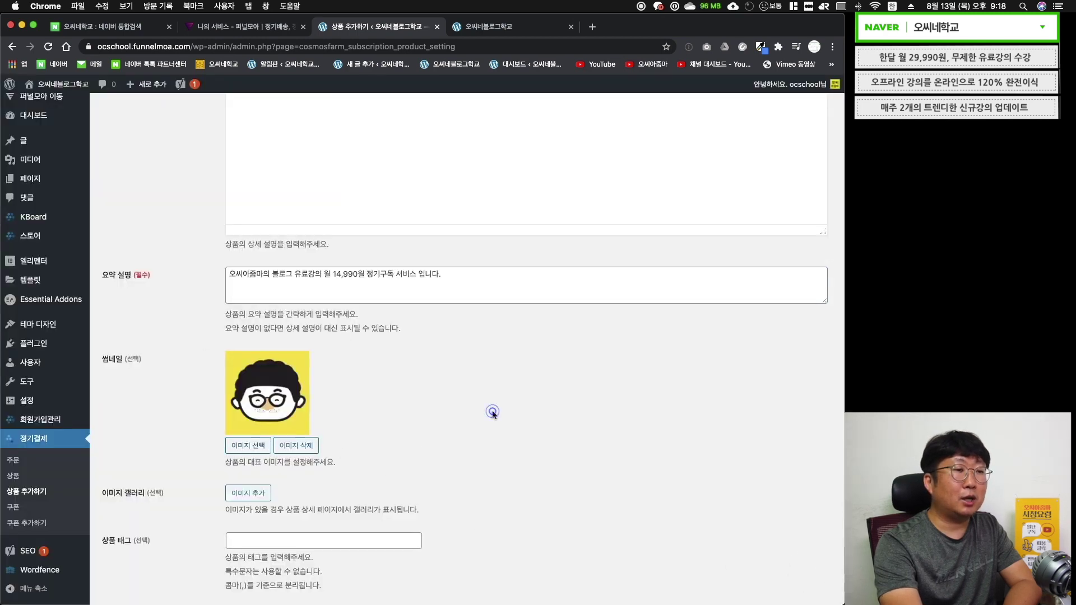
- Check the product content fields from the name to the 고유주소 and save the new product
{"action": "scroll", "coordinate": [492, 415], "scroll_direction": "down", "scroll_amount": 5}
{"action": "left_click", "coordinate": [168, 444]}
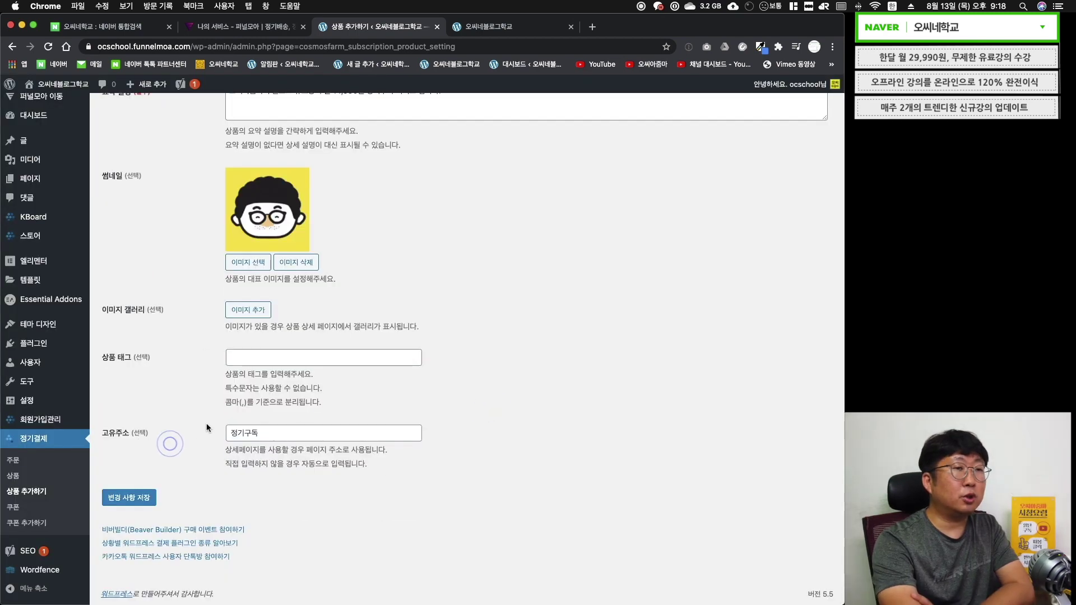
{"action": "scroll", "coordinate": [339, 446], "scroll_direction": "up", "scroll_amount": 10}
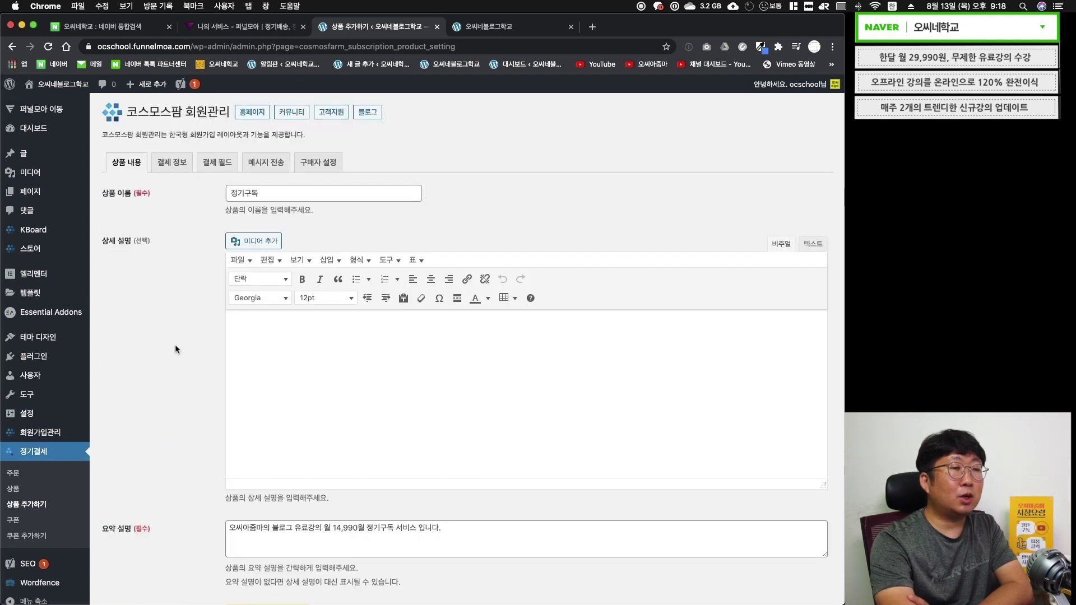
{"action": "scroll", "coordinate": [175, 345], "scroll_direction": "down", "scroll_amount": 10}
{"action": "left_click", "coordinate": [129, 497]}
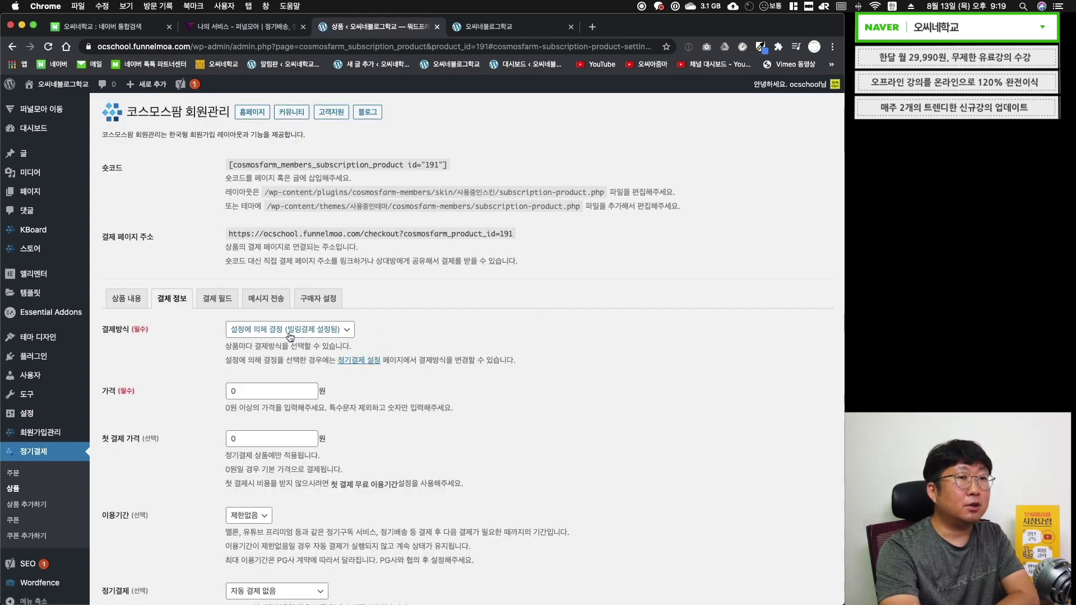
- Set the product's price to 14990 won and its 이용기간 to 1개월
{"action": "double_click", "coordinate": [309, 391]}
{"action": "type", "text": "14990"}
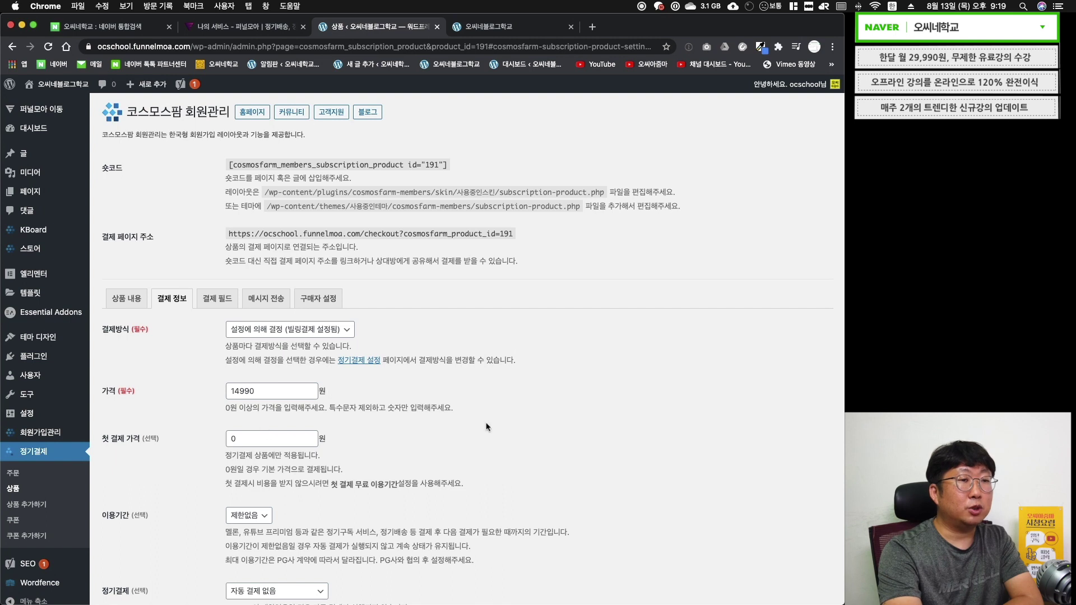
{"action": "scroll", "coordinate": [513, 432], "scroll_direction": "down", "scroll_amount": 3}
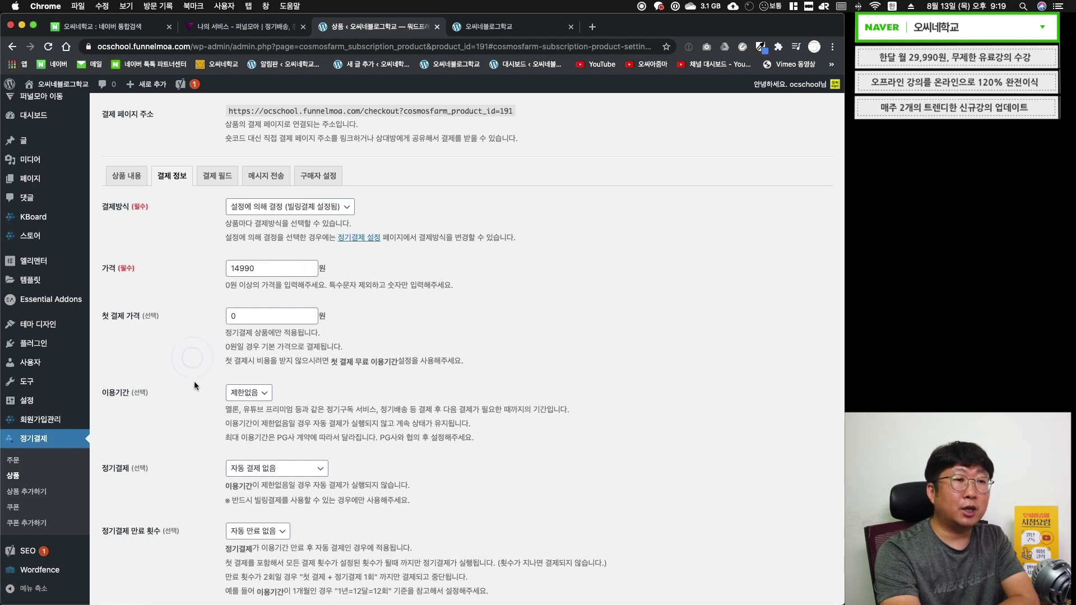
{"action": "left_click", "coordinate": [255, 395]}
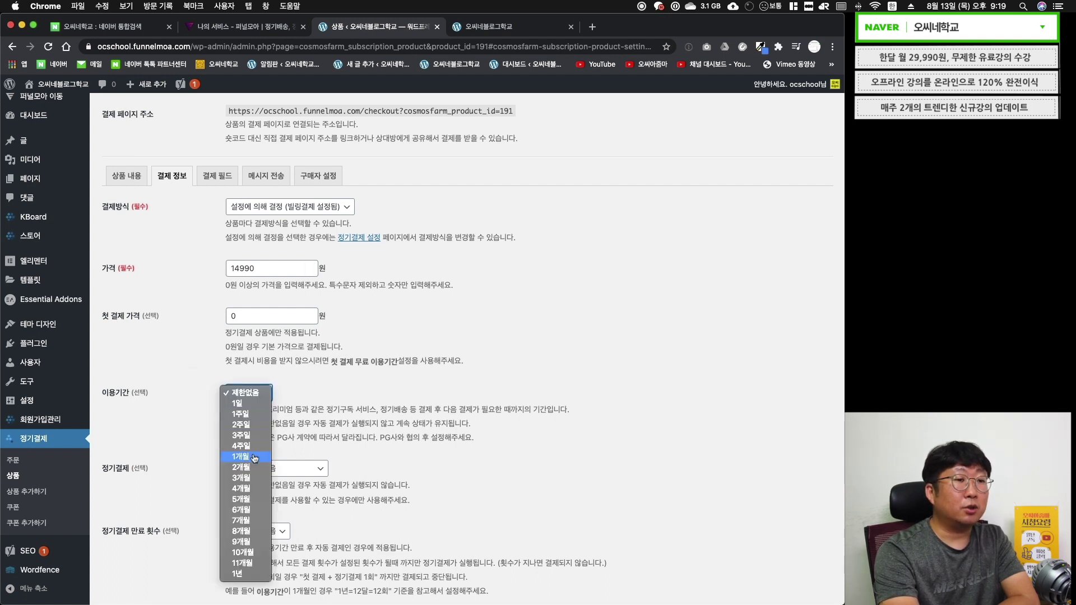
{"action": "left_click", "coordinate": [255, 458]}
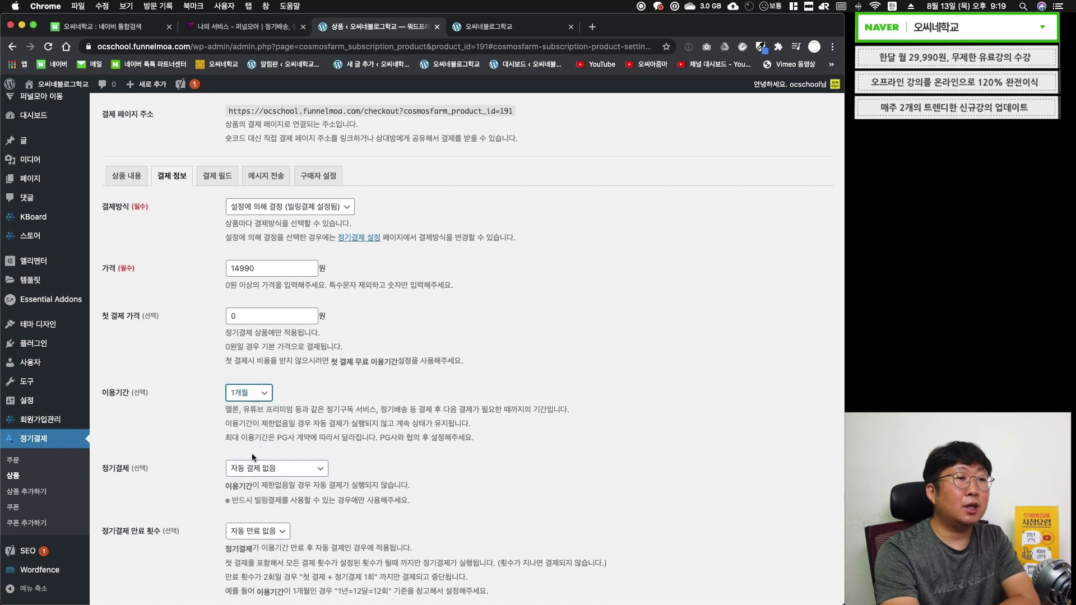
{"action": "left_click", "coordinate": [264, 393]}
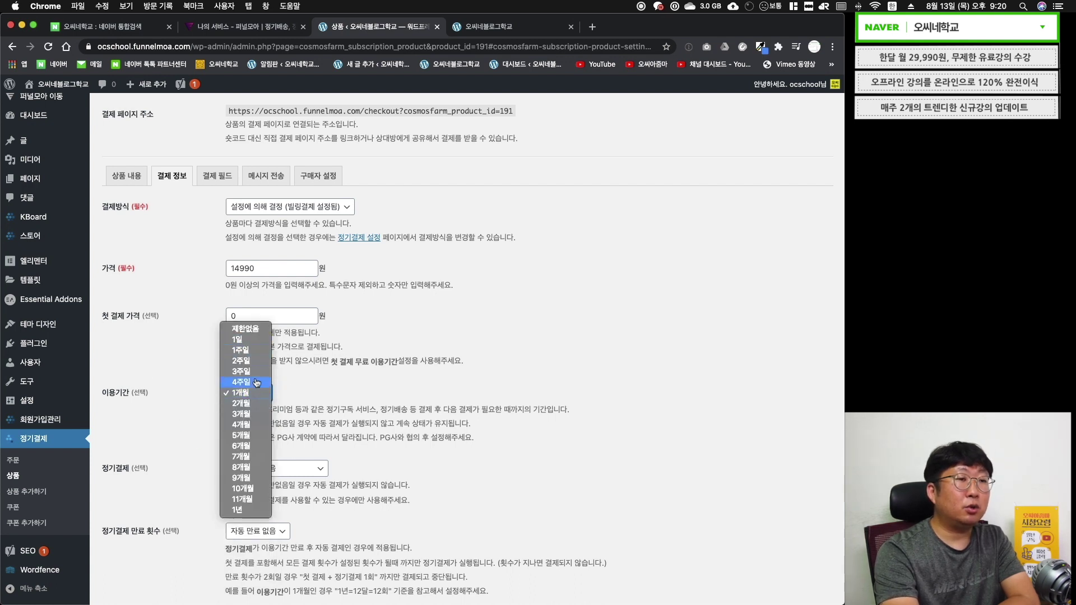
{"action": "left_click", "coordinate": [474, 387]}
- Set the product's 정기결제 option to 이용기간 만료 후 자동 결제
{"action": "scroll", "coordinate": [498, 378], "scroll_direction": "down", "scroll_amount": 5}
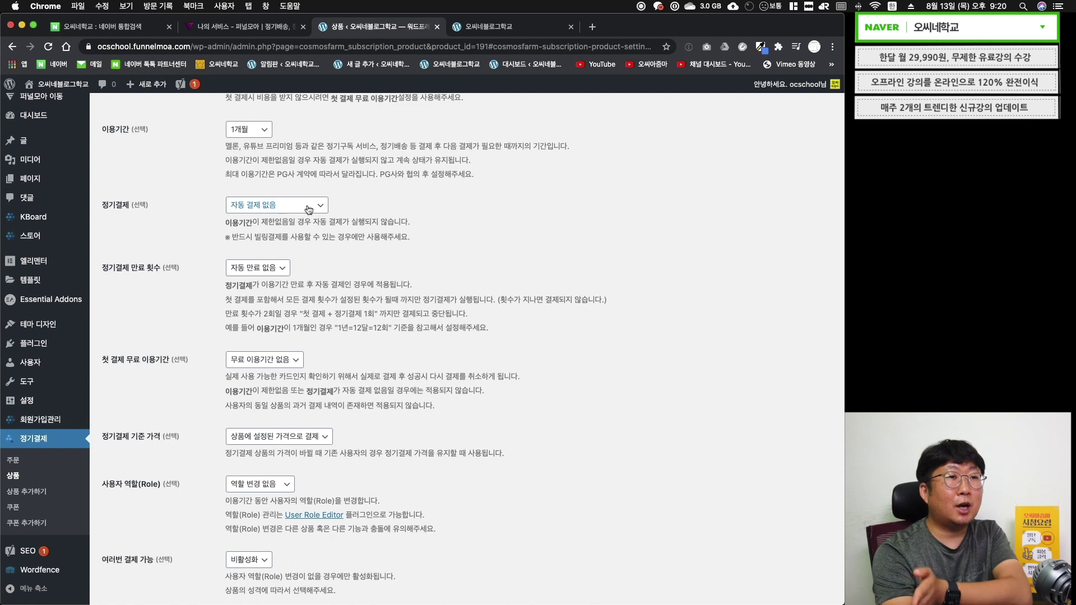
{"action": "left_click", "coordinate": [308, 210]}
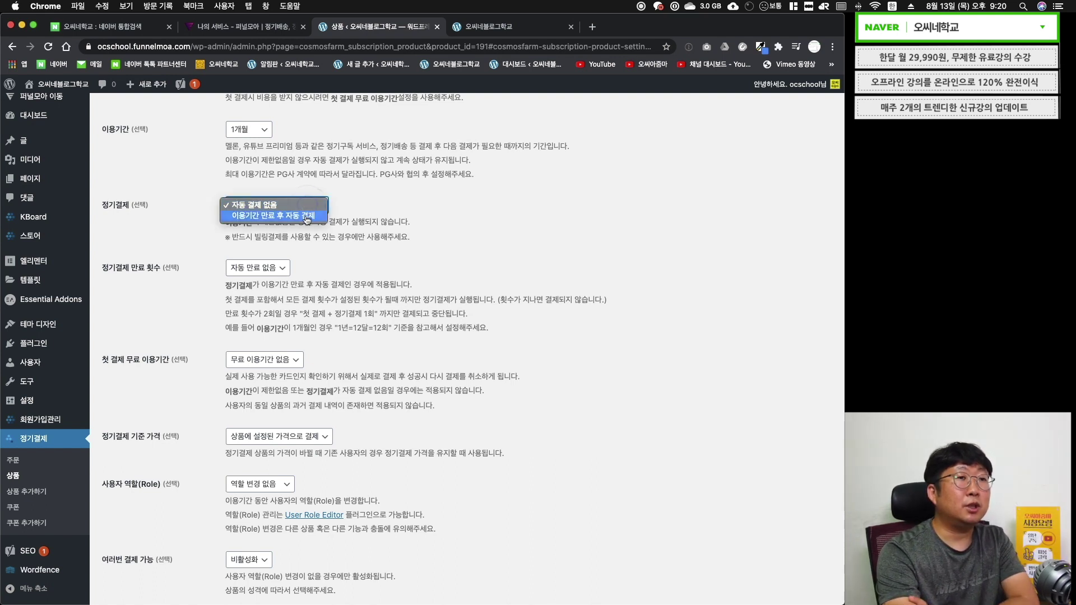
{"action": "left_click", "coordinate": [308, 218]}
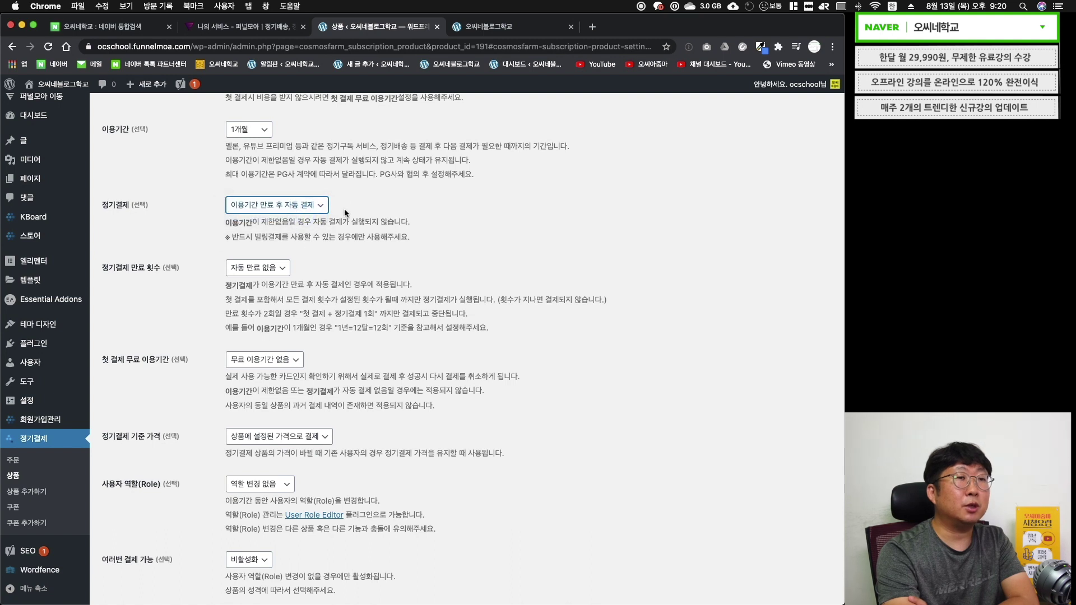
{"action": "key", "text": "Up"}
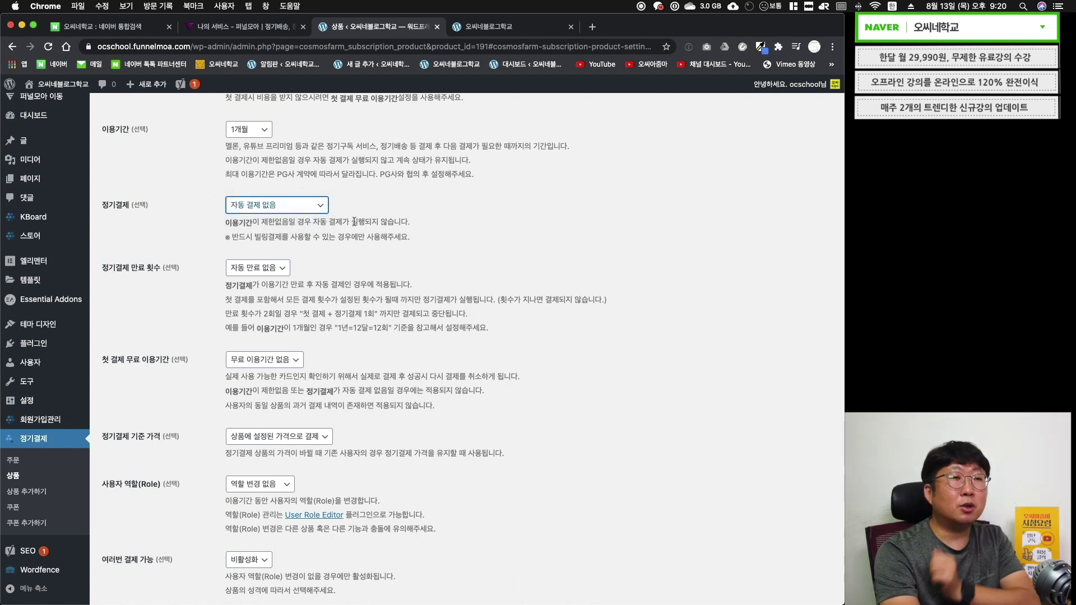
{"action": "left_click", "coordinate": [287, 204]}
{"action": "left_click", "coordinate": [285, 216]}
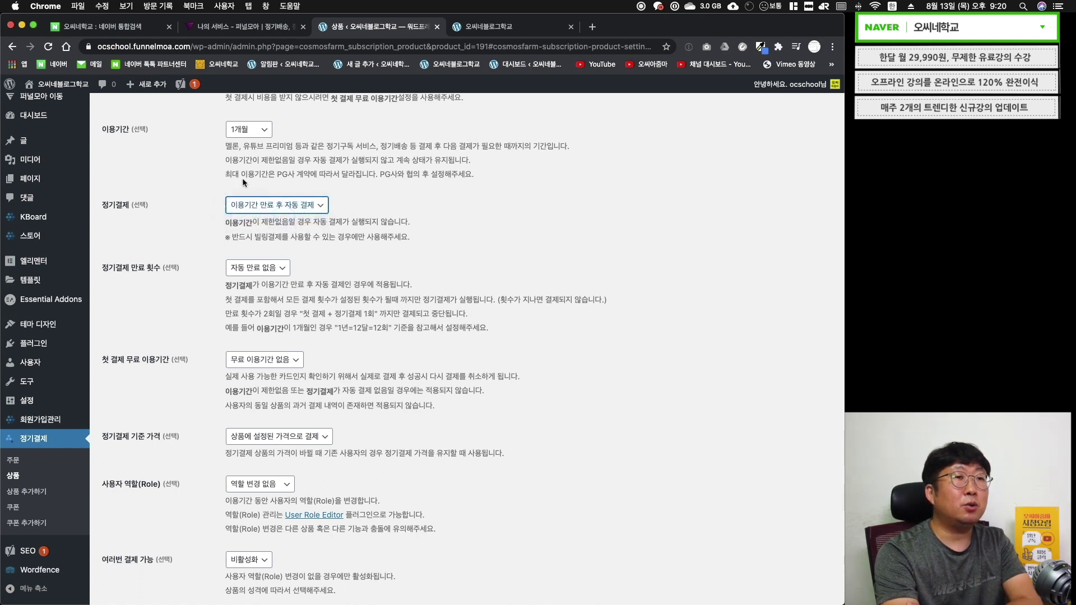
{"action": "left_click", "coordinate": [412, 238]}
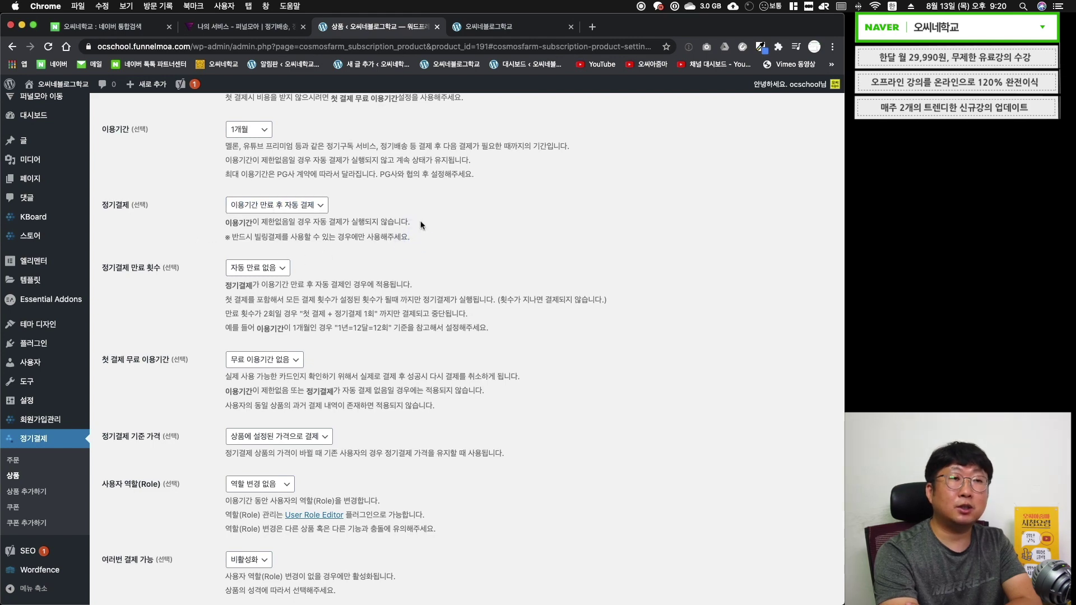
- Review the 정기결제 만료 횟수 choices and keep 자동 만료 없음
{"action": "scroll", "coordinate": [422, 225], "scroll_direction": "down", "scroll_amount": 2}
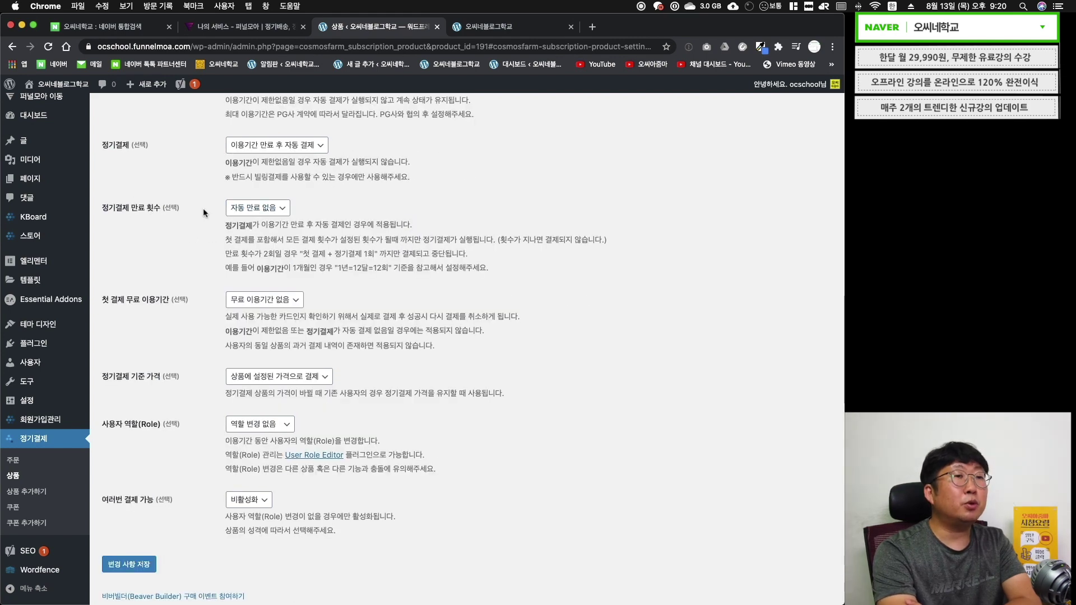
{"action": "left_click", "coordinate": [262, 209]}
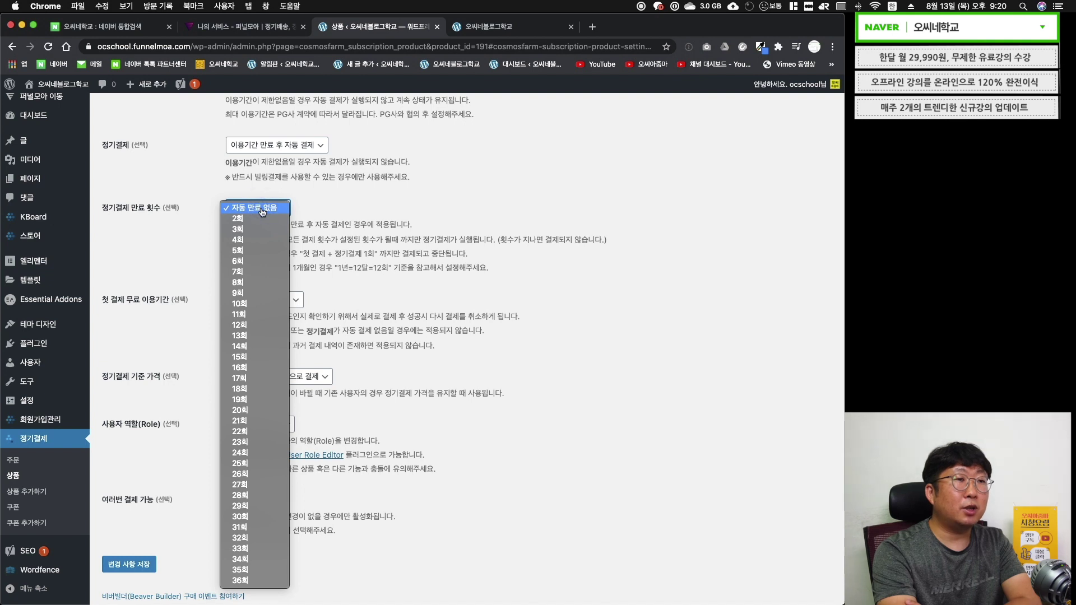
{"action": "left_click", "coordinate": [262, 212]}
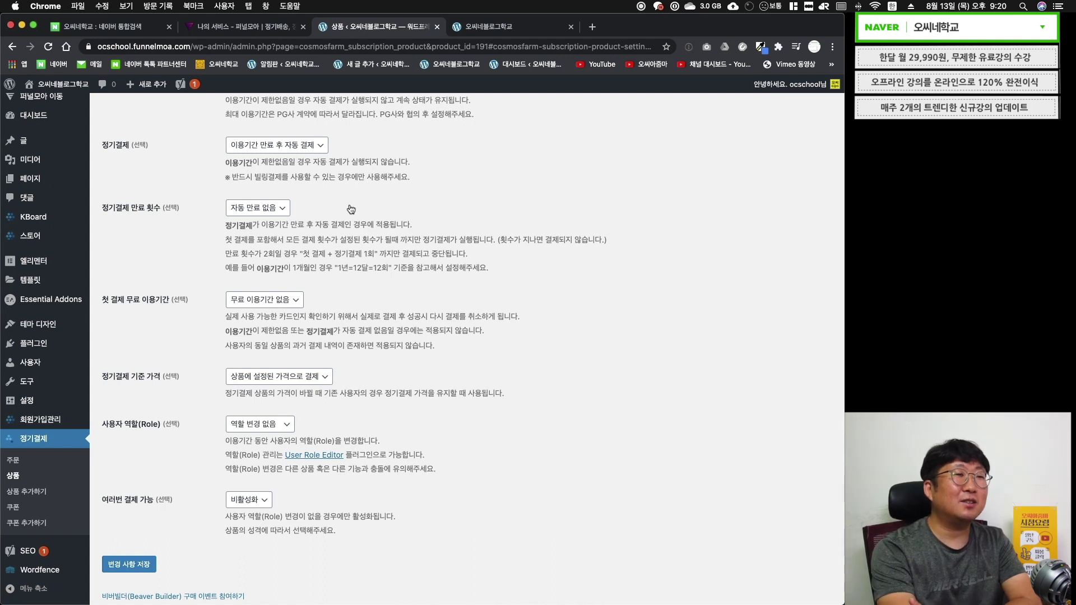
- Set the product's 첫 결제 무료 이용기간 to 1일
{"action": "scroll", "coordinate": [348, 203], "scroll_direction": "down", "scroll_amount": 1}
{"action": "left_click", "coordinate": [349, 206]}
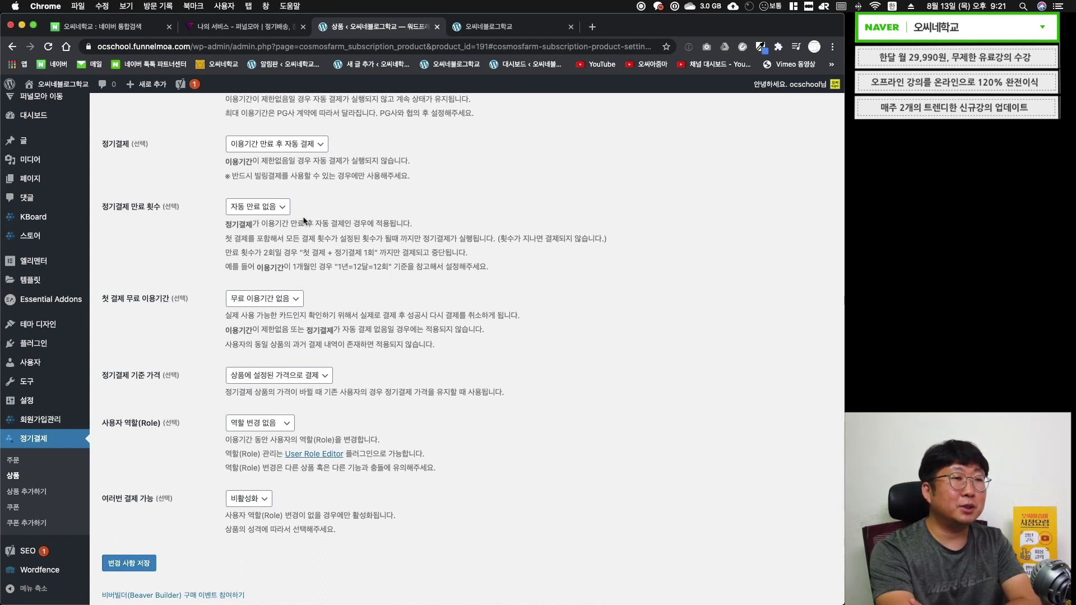
{"action": "left_click", "coordinate": [297, 298]}
{"action": "left_click", "coordinate": [238, 309]}
{"action": "left_click", "coordinate": [478, 323]}
{"action": "left_click", "coordinate": [263, 299]}
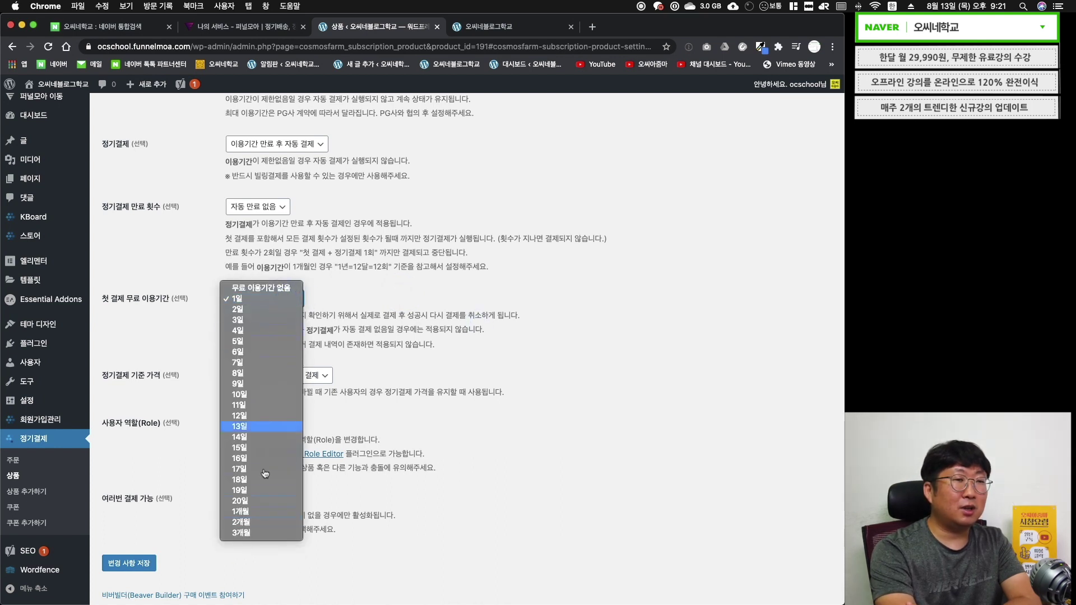
{"action": "left_click", "coordinate": [258, 303]}
{"action": "left_click", "coordinate": [397, 303]}
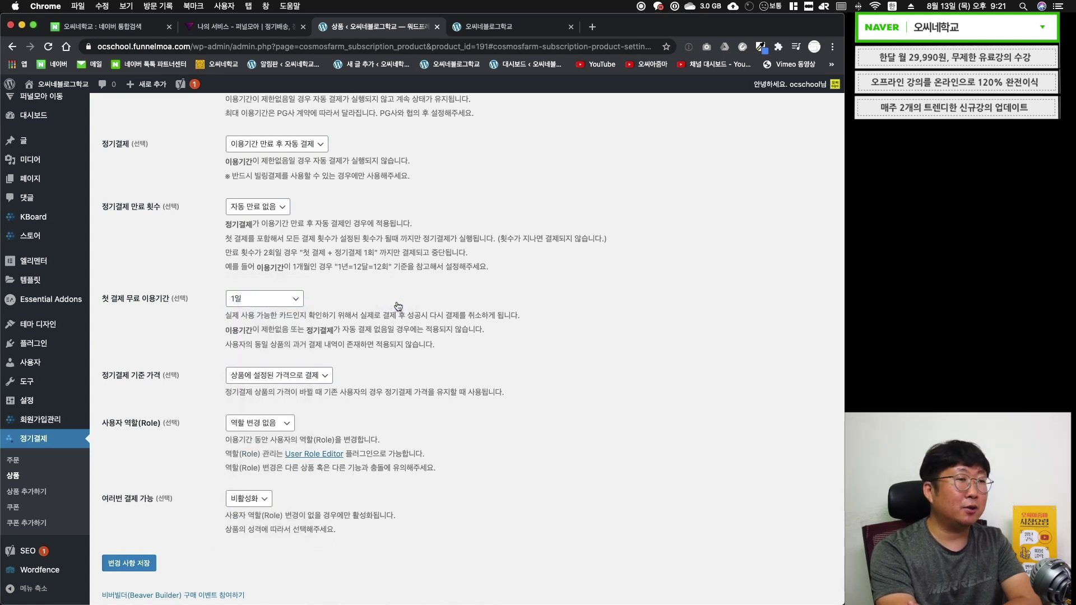
- Review the 정기결제 기준 가격 choices and keep 상품에 설정된 가격으로 결제
{"action": "left_click", "coordinate": [296, 376]}
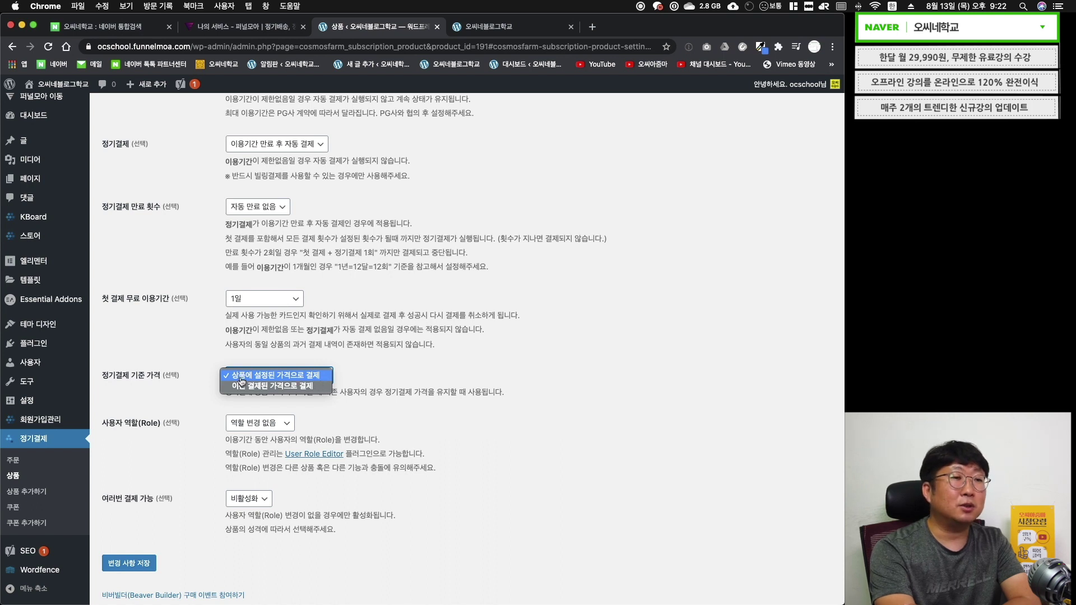
{"action": "left_click", "coordinate": [292, 381]}
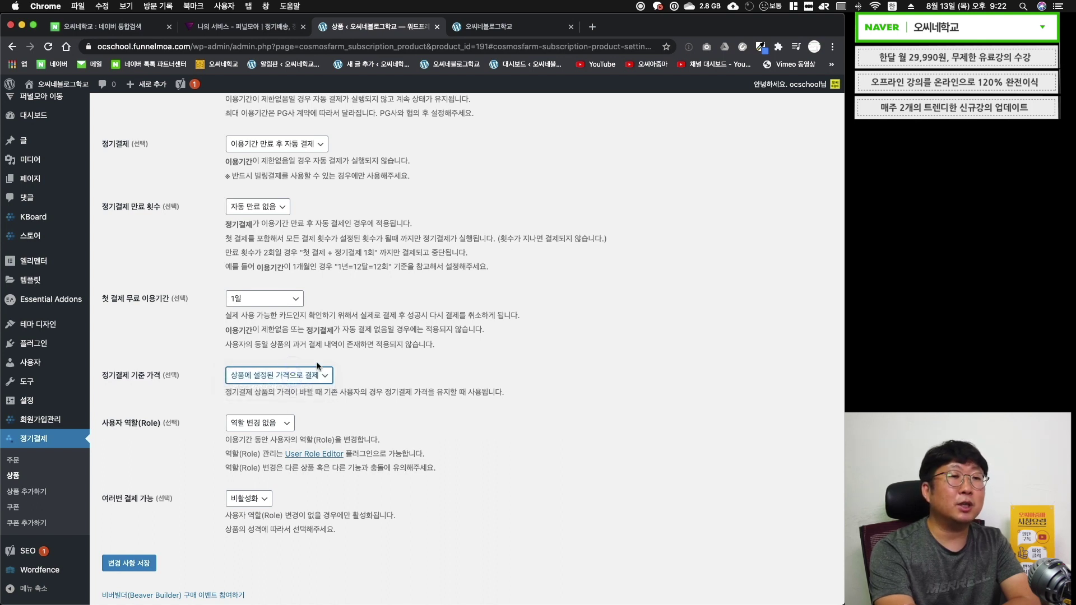
{"action": "left_click", "coordinate": [358, 377]}
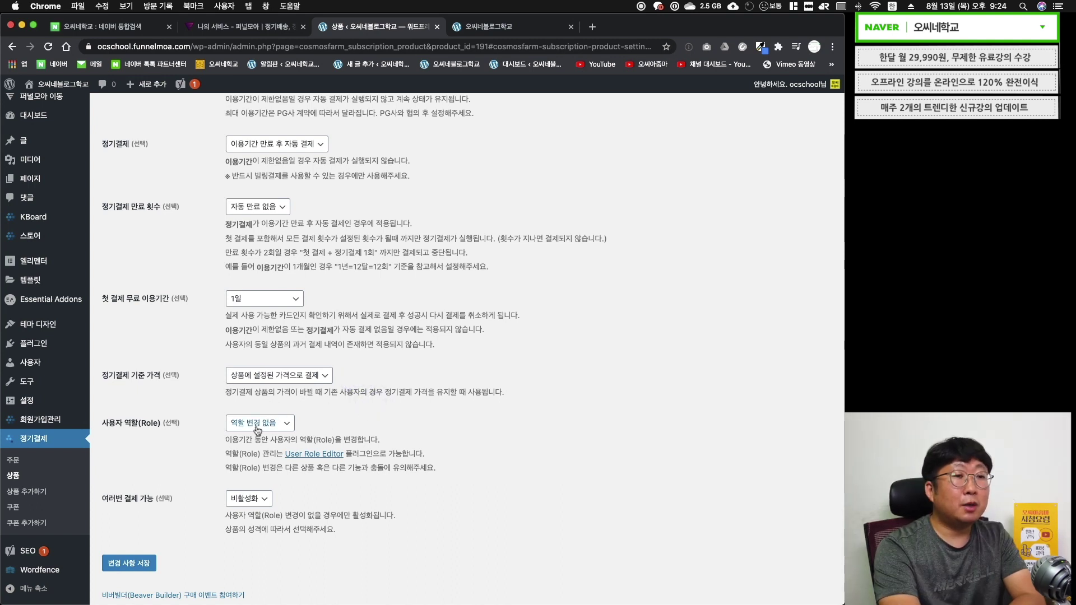
- Set the product's 사용자 역할(Role) to 유료 회원 and save the payment settings
{"action": "left_click", "coordinate": [256, 428]}
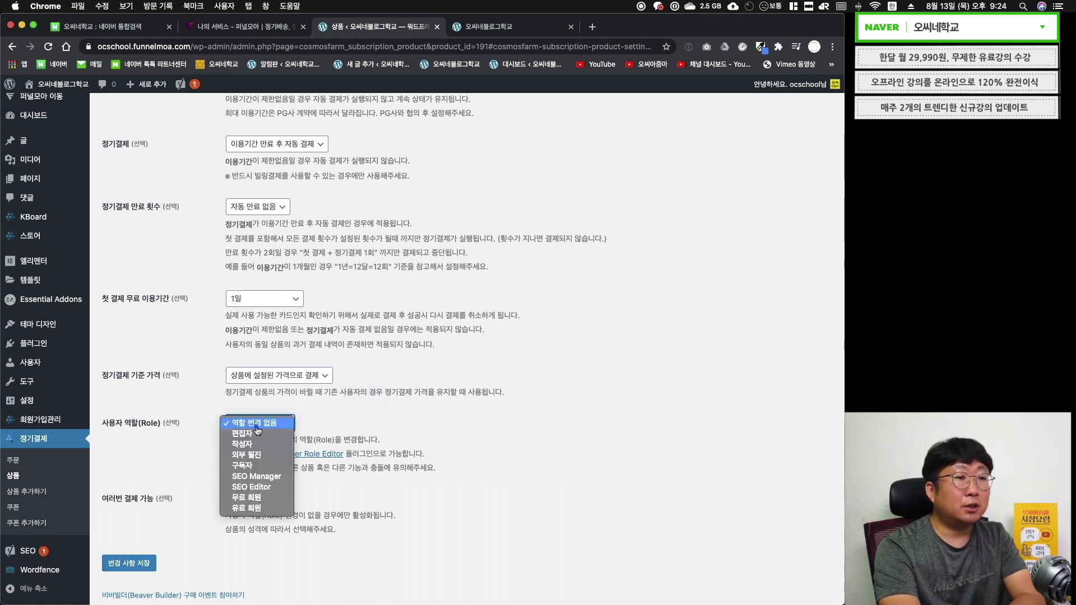
{"action": "left_click", "coordinate": [261, 510]}
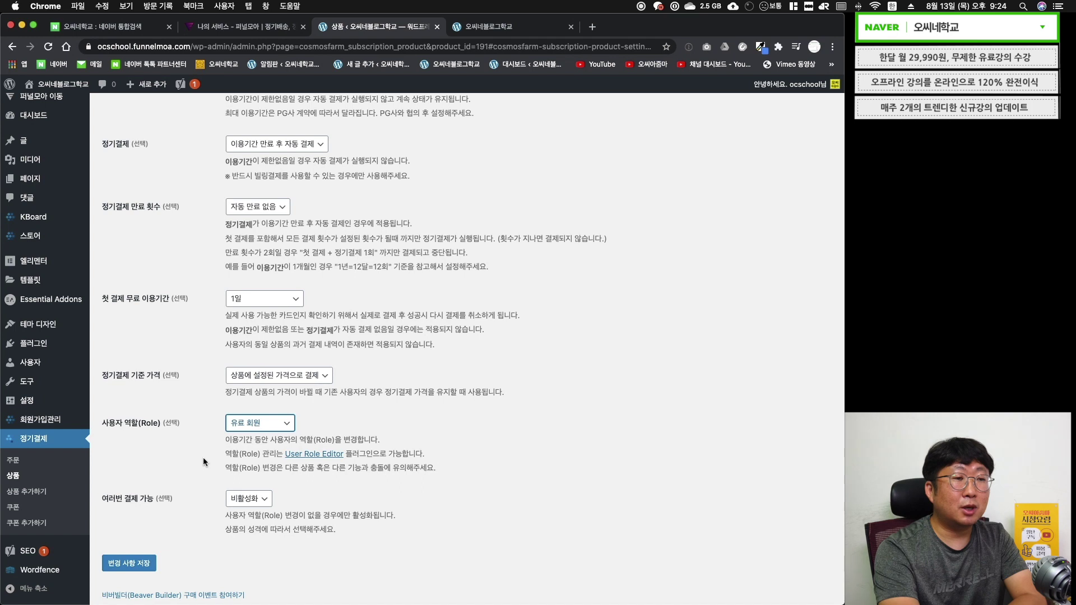
{"action": "left_click", "coordinate": [292, 427]}
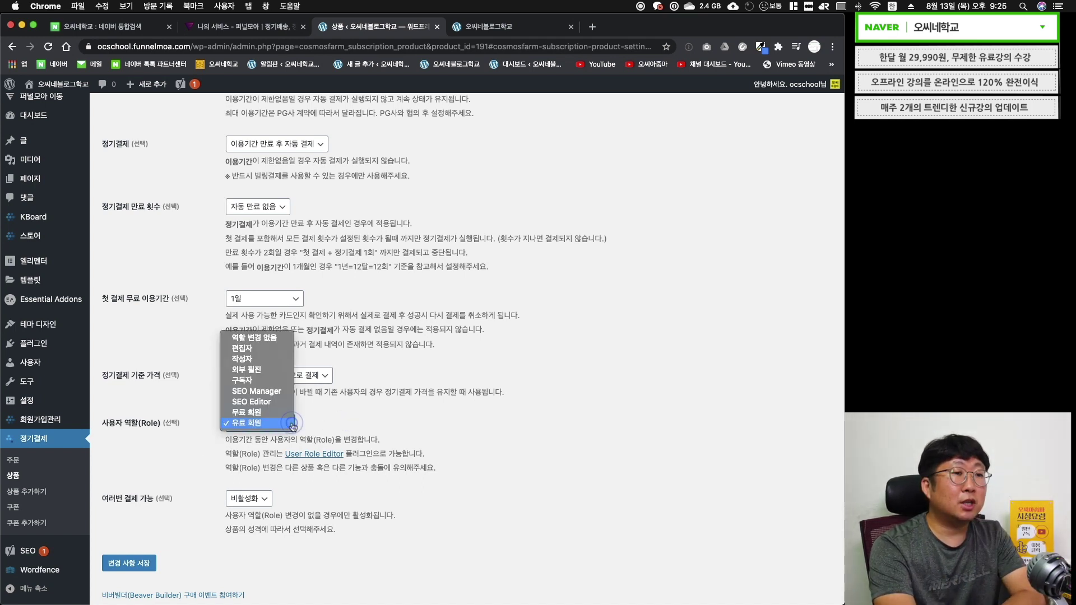
{"action": "left_click", "coordinate": [292, 427]}
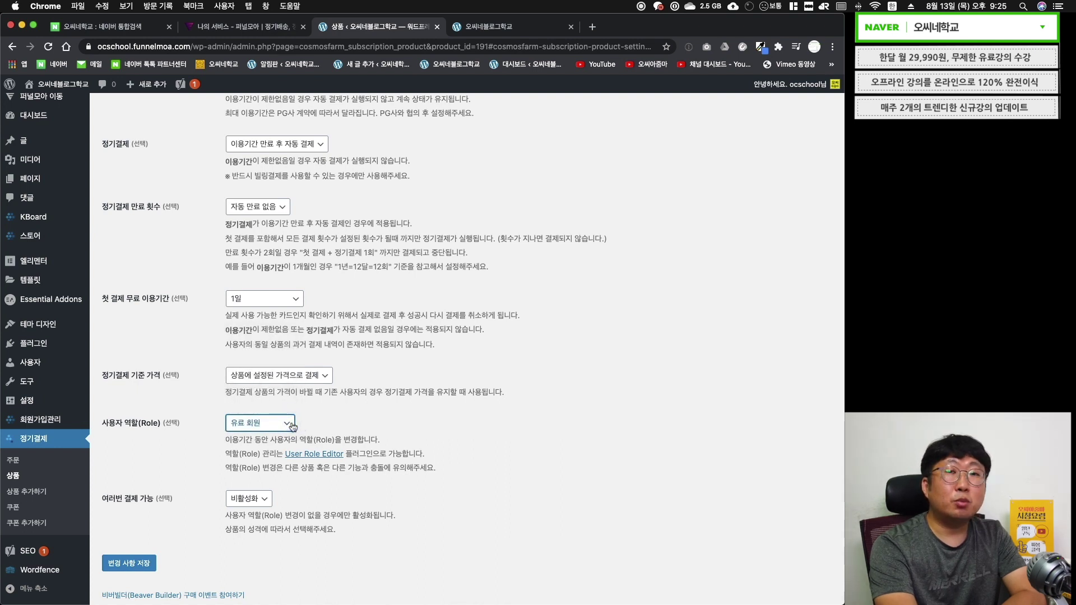
{"action": "left_click", "coordinate": [292, 427]}
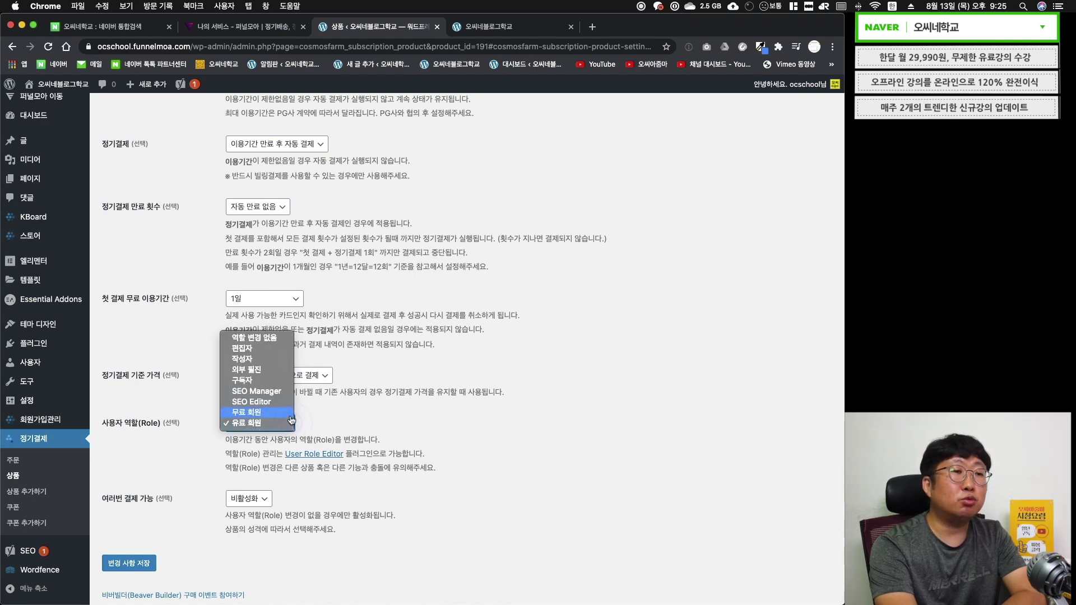
{"action": "left_click", "coordinate": [371, 432]}
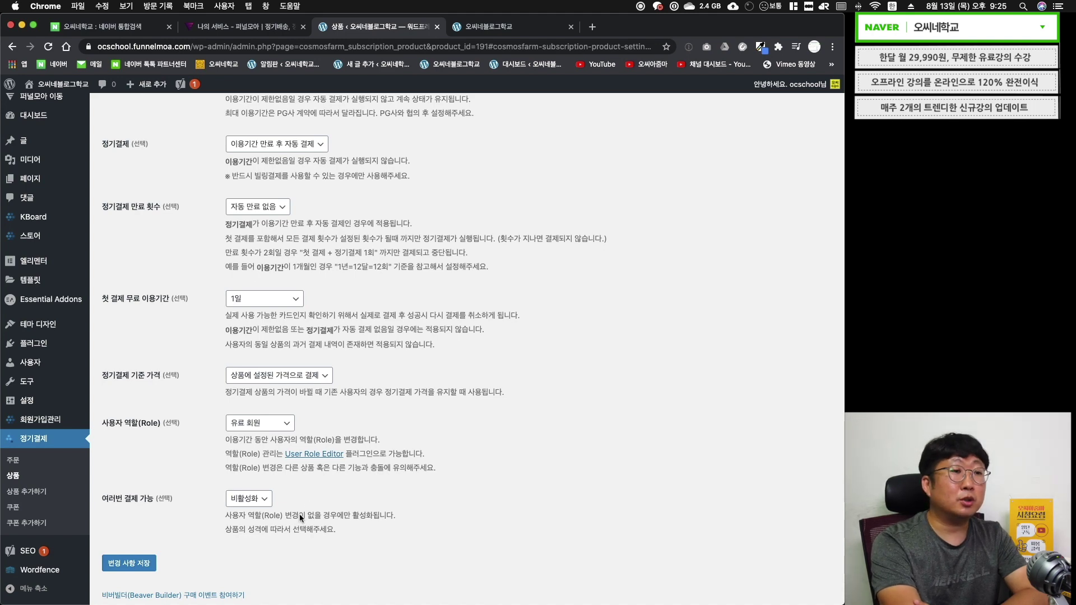
{"action": "left_click", "coordinate": [129, 563]}
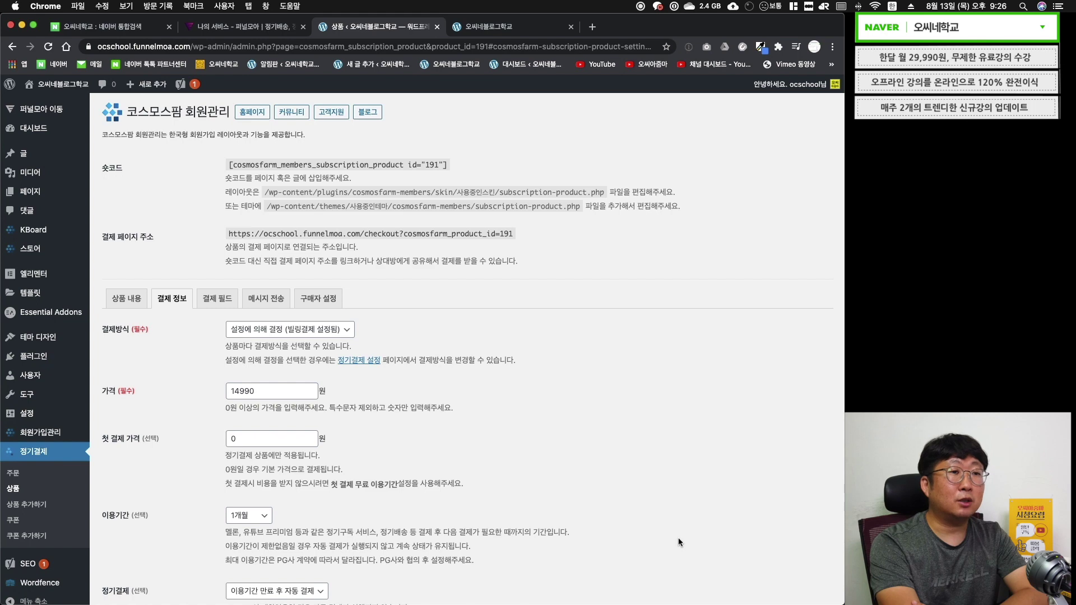
- Open the product's 결제 필드 settings and examine the order information fields on the existing ocblog.xyz checkout page
{"action": "left_click", "coordinate": [217, 298]}
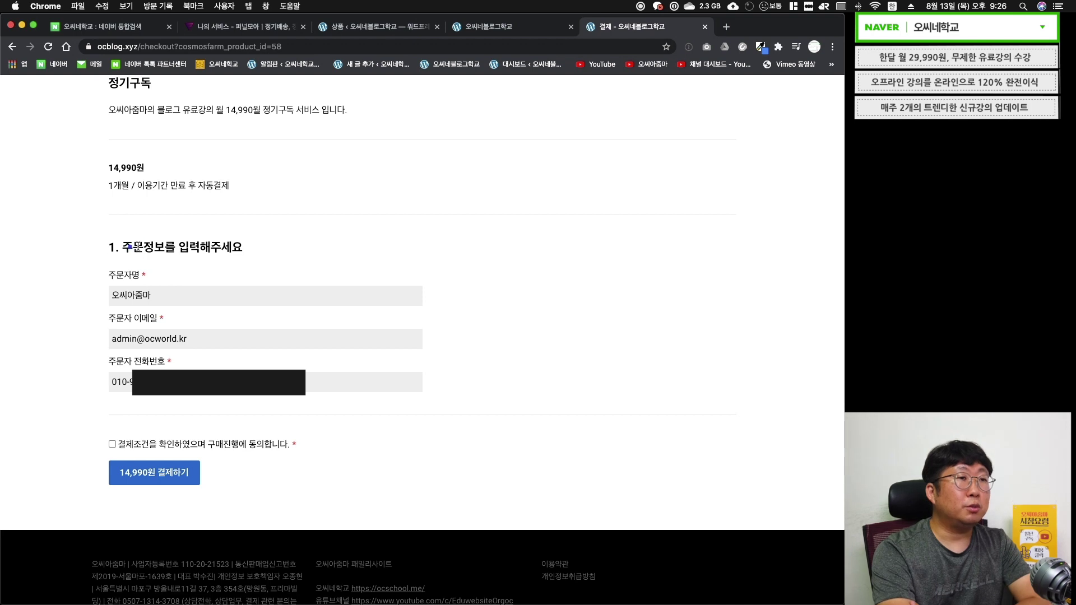
{"action": "left_click_drag", "start_coordinate": [130, 246], "coordinate": [255, 247]}
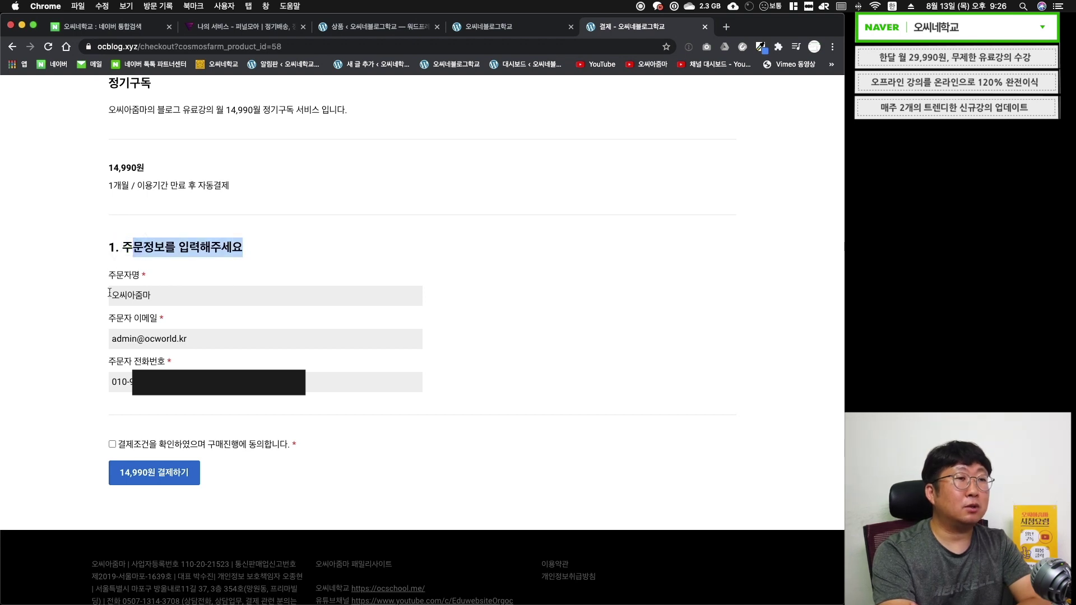
{"action": "left_click", "coordinate": [566, 335]}
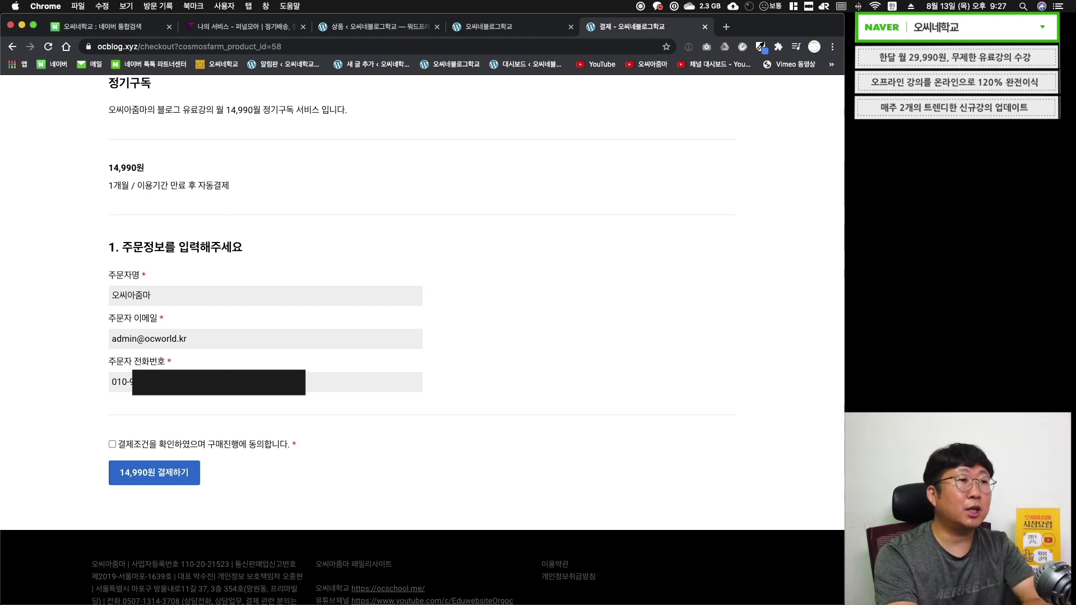
{"action": "left_click", "coordinate": [445, 381]}
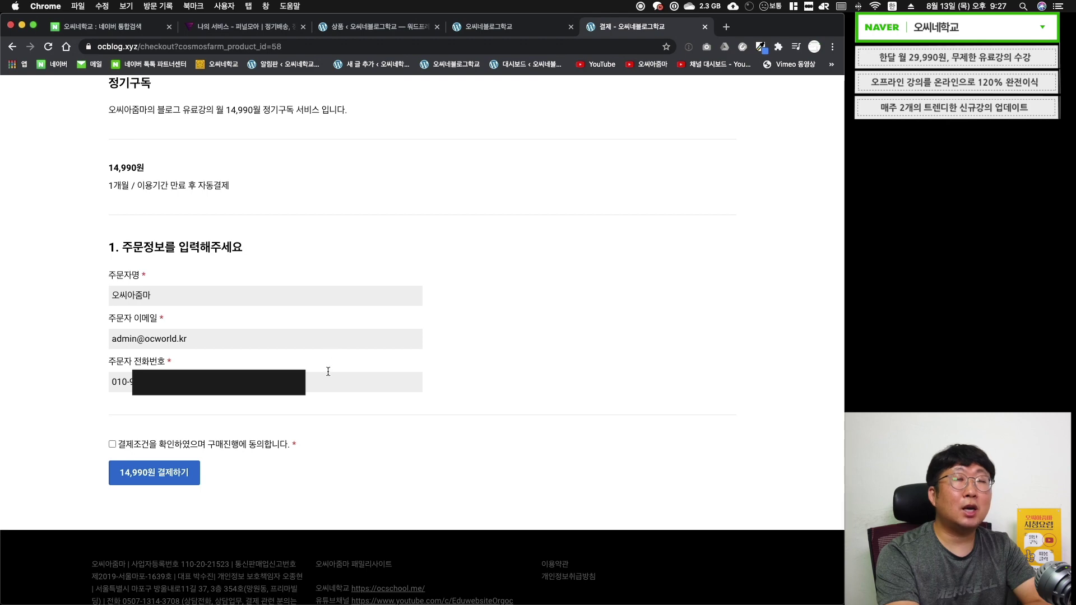
- Add 주문자명, 주문자 이메일 and 주문자 전화번호 as payment fields of the new product
{"action": "key", "text": "super+3"}
{"action": "left_click", "coordinate": [190, 323]}
{"action": "left_click", "coordinate": [154, 329]}
{"action": "left_click", "coordinate": [149, 336]}
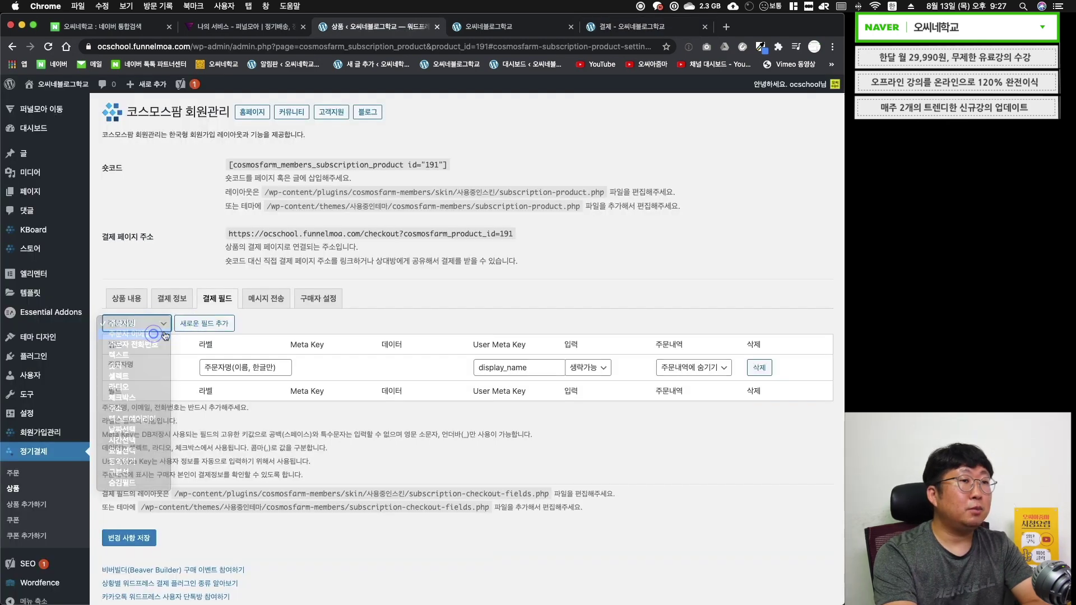
{"action": "left_click", "coordinate": [195, 325]}
{"action": "left_click", "coordinate": [145, 324]}
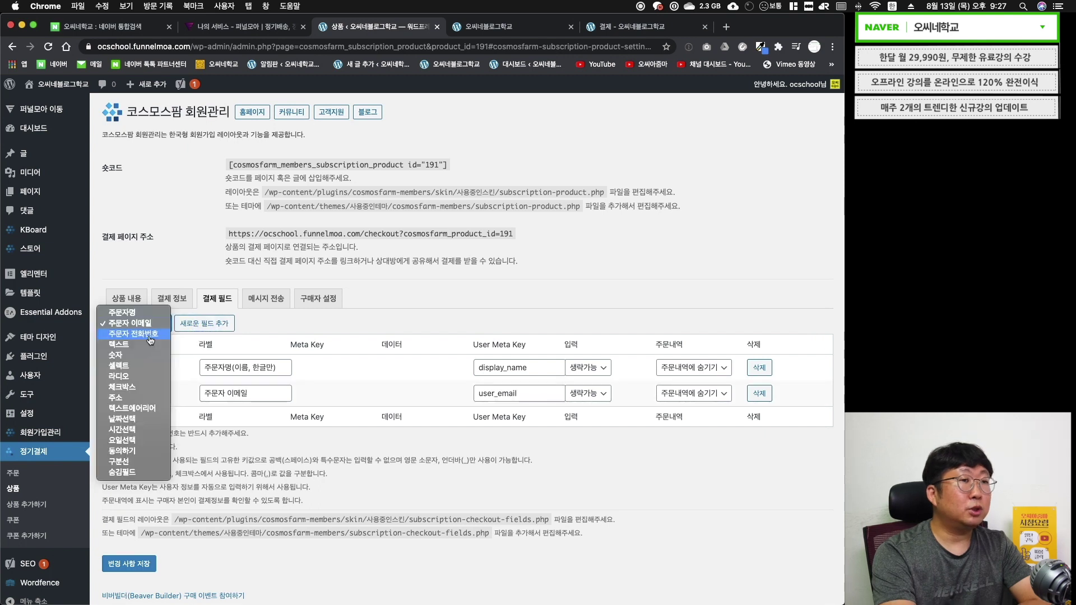
{"action": "left_click", "coordinate": [149, 335]}
{"action": "left_click", "coordinate": [203, 325]}
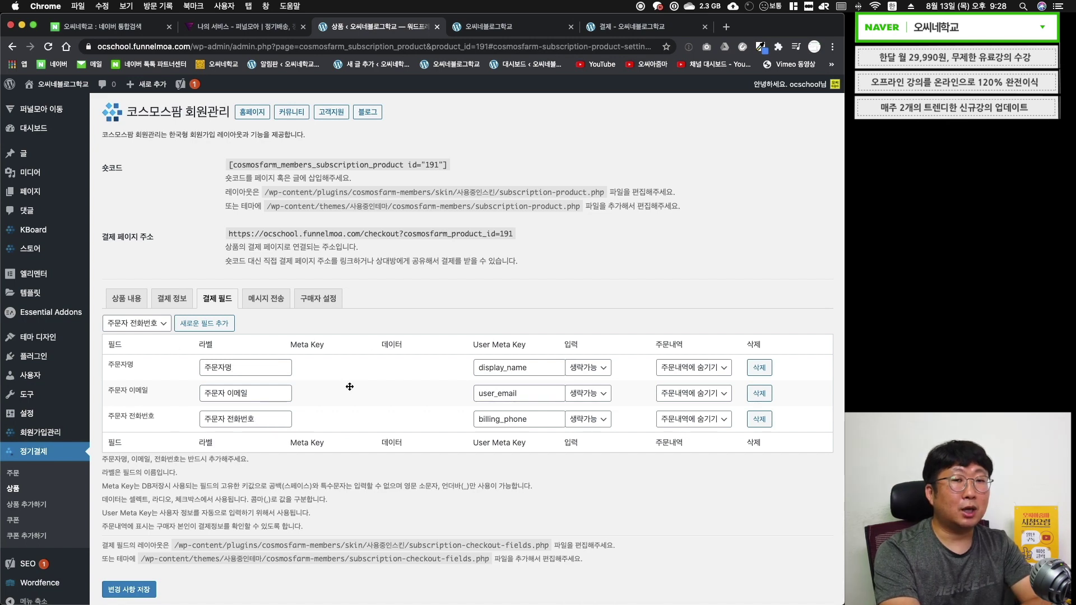
- Look through the other available payment field types without adding any, and save the product's three payment fields
{"action": "scroll", "coordinate": [388, 303], "scroll_direction": "down", "scroll_amount": 3}
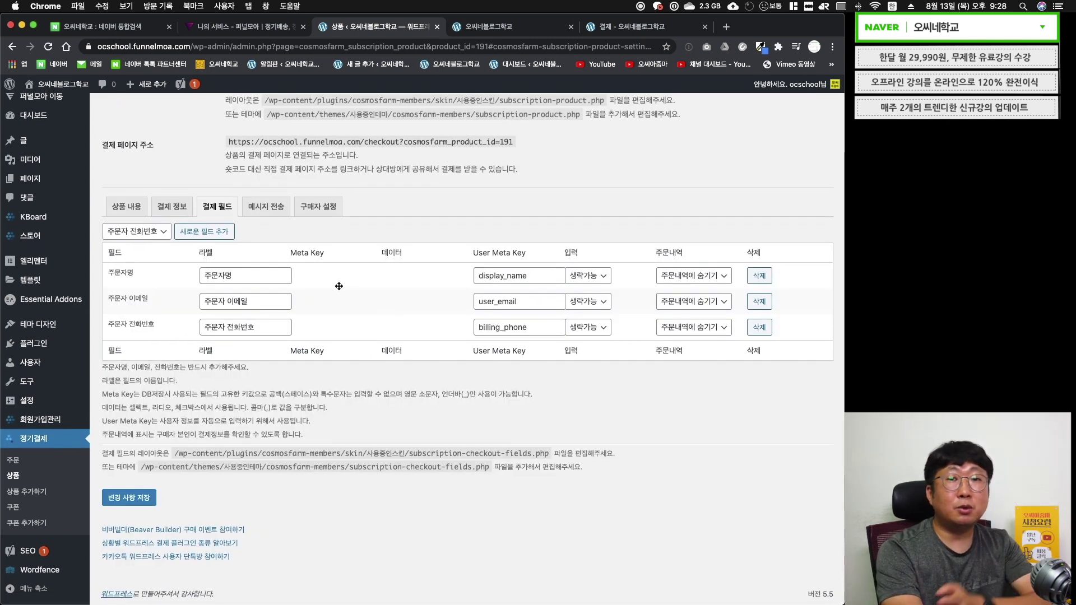
{"action": "left_click", "coordinate": [164, 233]}
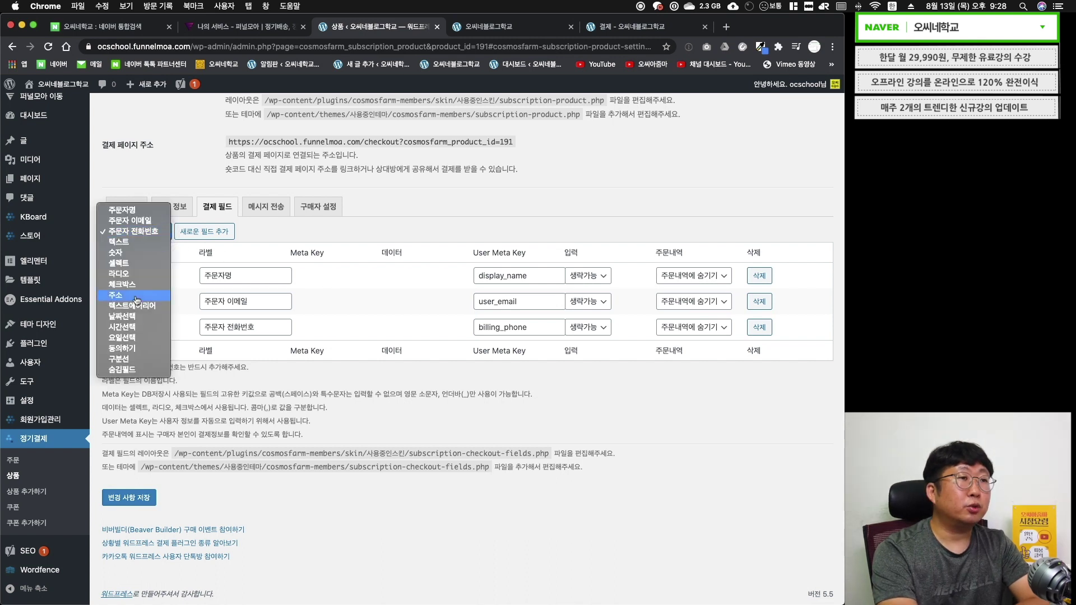
{"action": "left_click", "coordinate": [571, 423]}
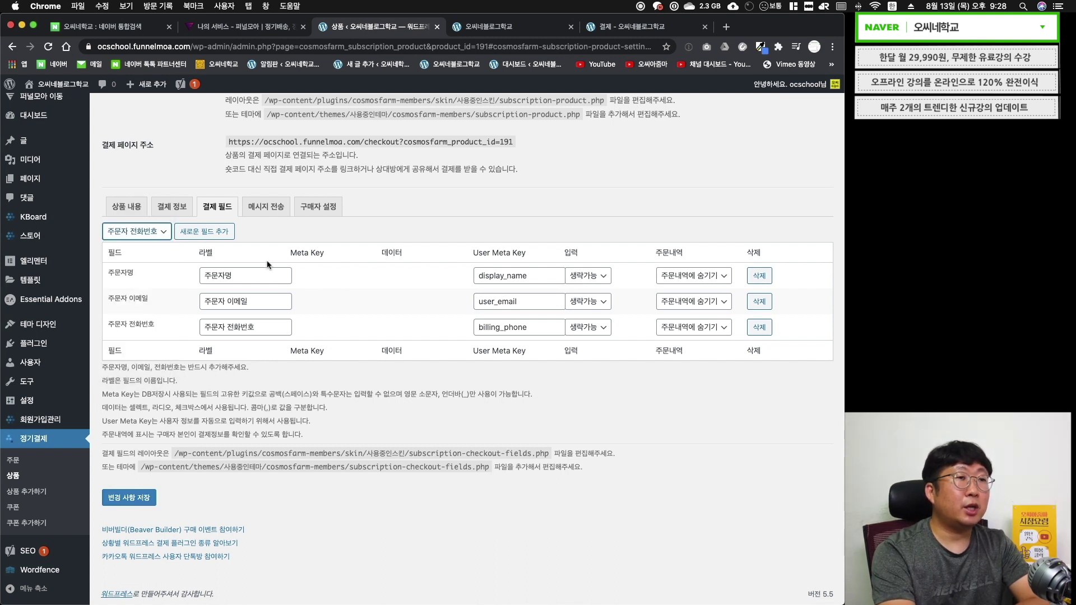
{"action": "left_click", "coordinate": [138, 497]}
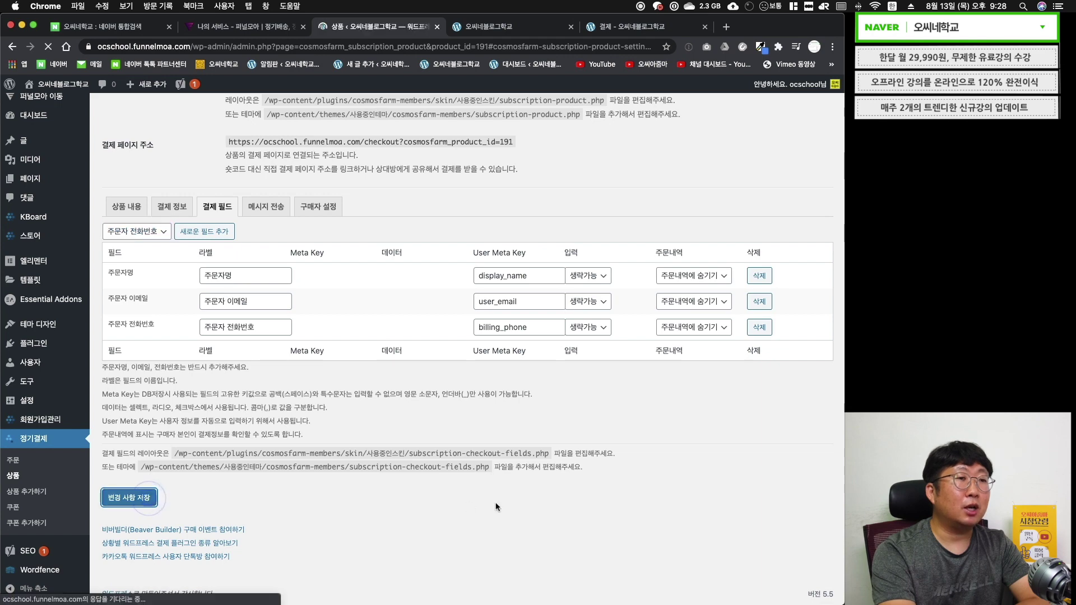
- Open the product's 메시지 전송 settings and check the site address in the 첫 결제완료 문자 메시지
{"action": "left_click", "coordinate": [266, 298]}
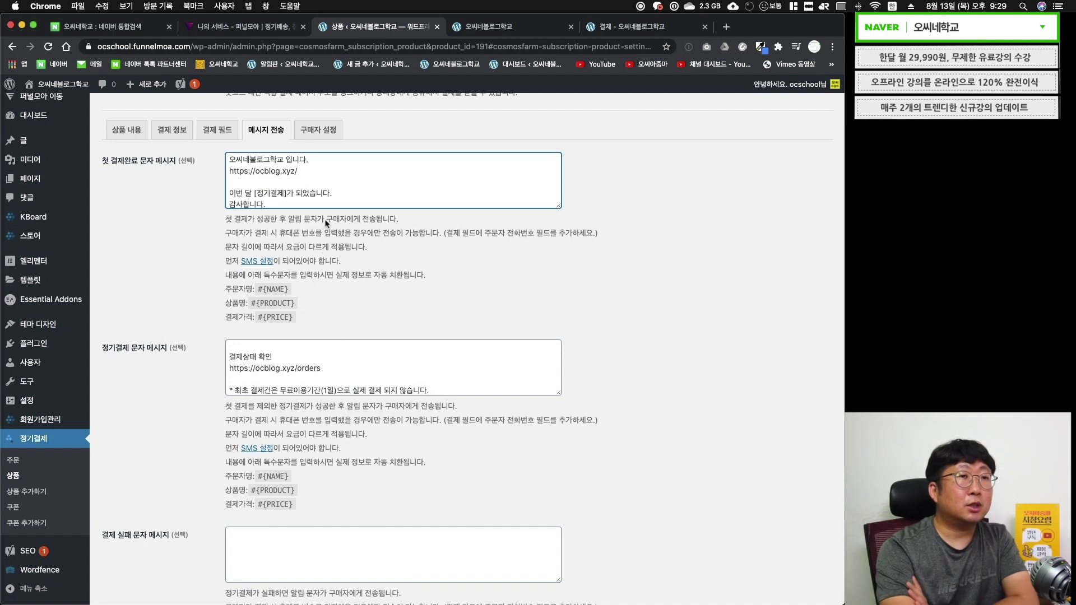
{"action": "left_click_drag", "start_coordinate": [302, 171], "coordinate": [228, 173]}
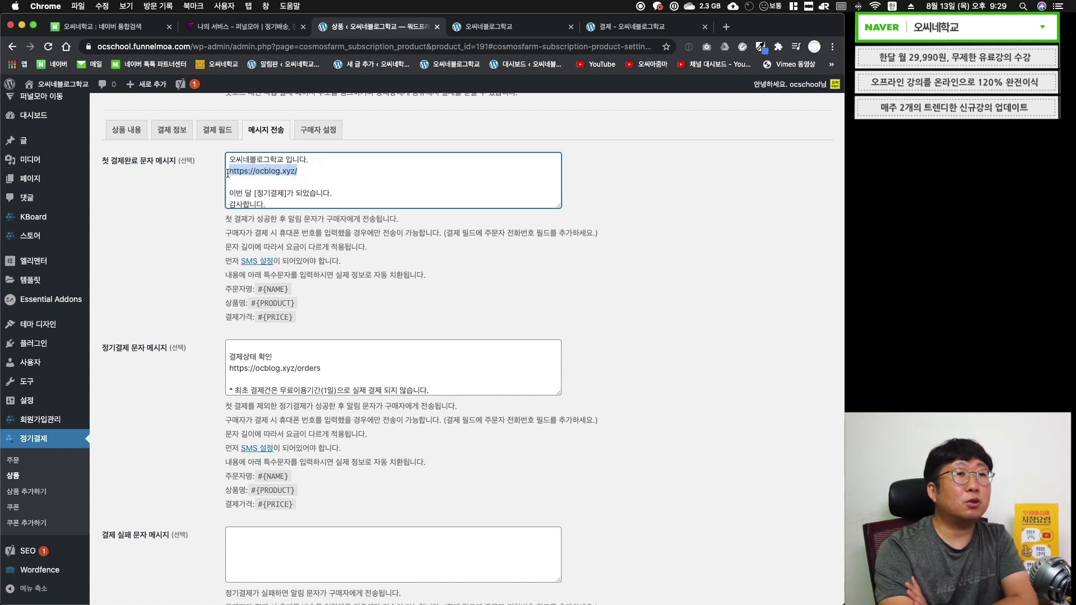
{"action": "triple_click", "coordinate": [332, 171]}
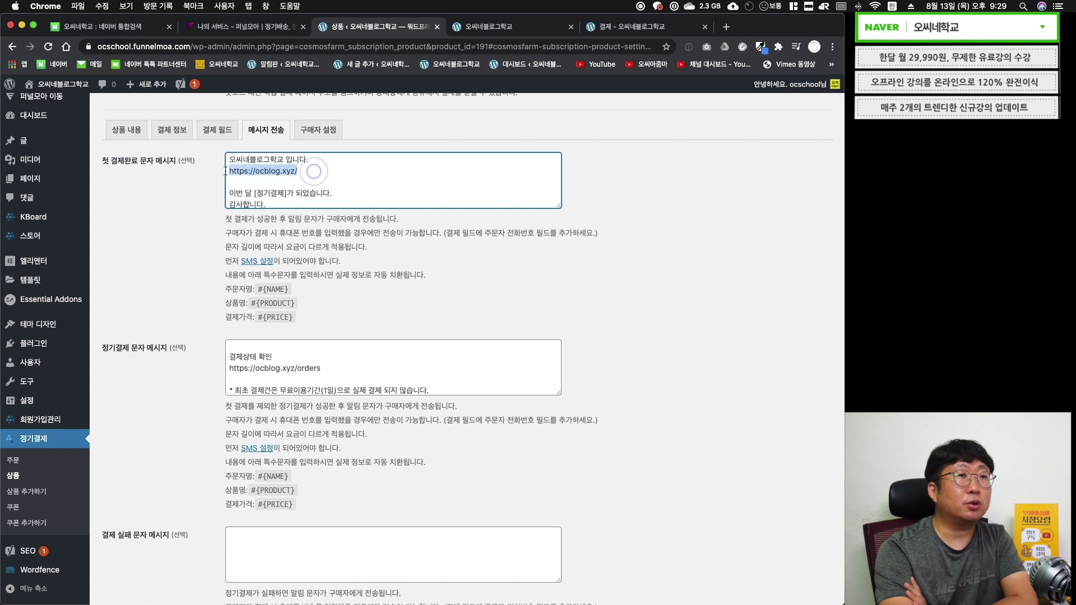
{"action": "left_click", "coordinate": [495, 301]}
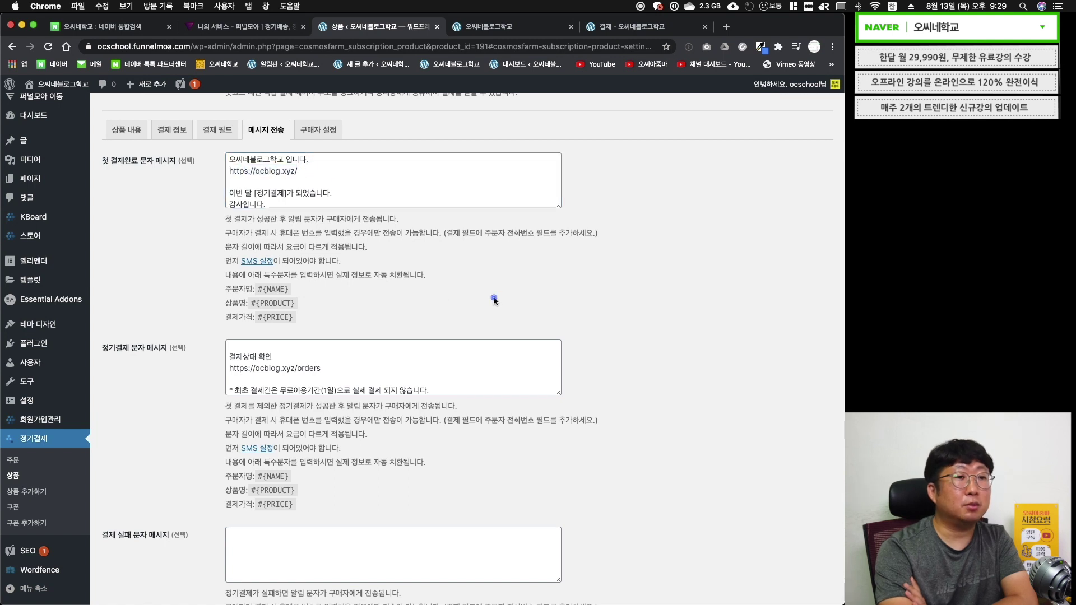
- Check the site address and /orders path in the 정기결제 문자 메시지, and review the 결제 실패 and 만료 message fields
{"action": "triple_click", "coordinate": [325, 368]}
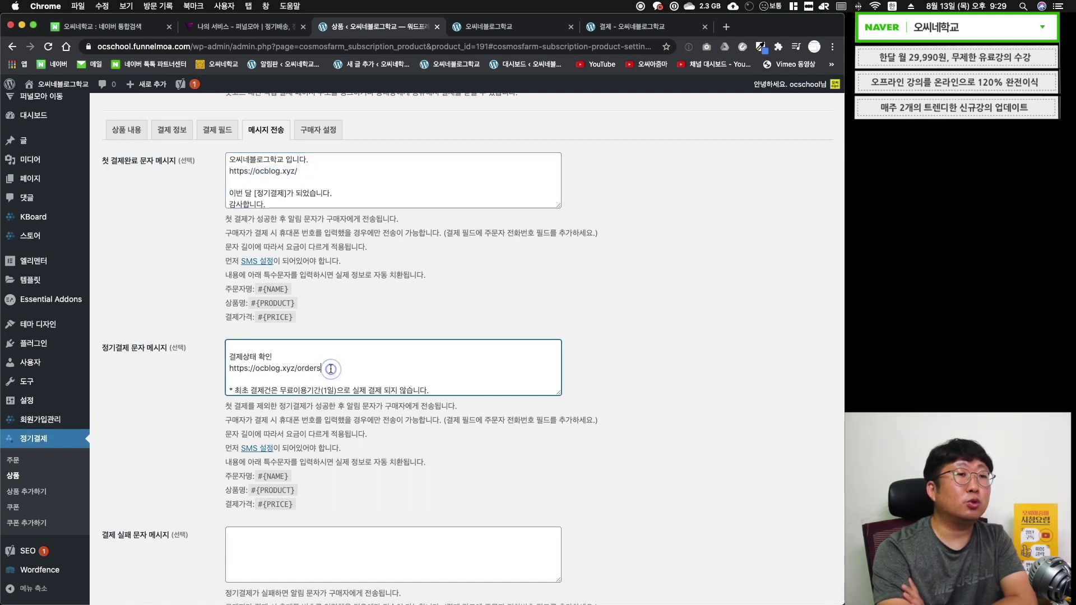
{"action": "left_click", "coordinate": [295, 368]}
{"action": "left_click_drag", "start_coordinate": [295, 368], "coordinate": [230, 368]}
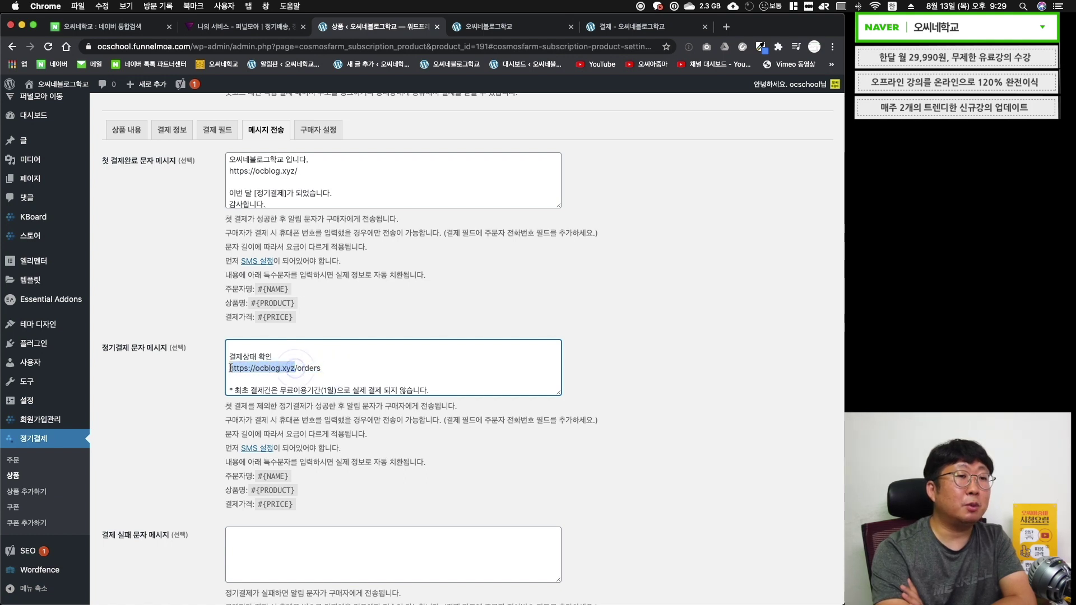
{"action": "left_click", "coordinate": [296, 369]}
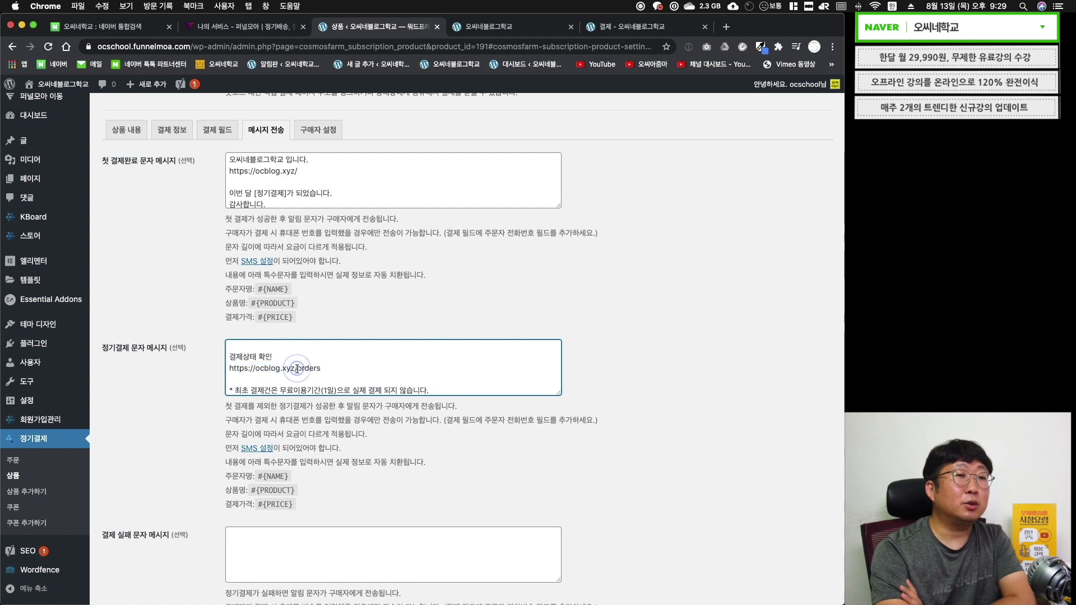
{"action": "left_click_drag", "start_coordinate": [294, 368], "coordinate": [227, 370]}
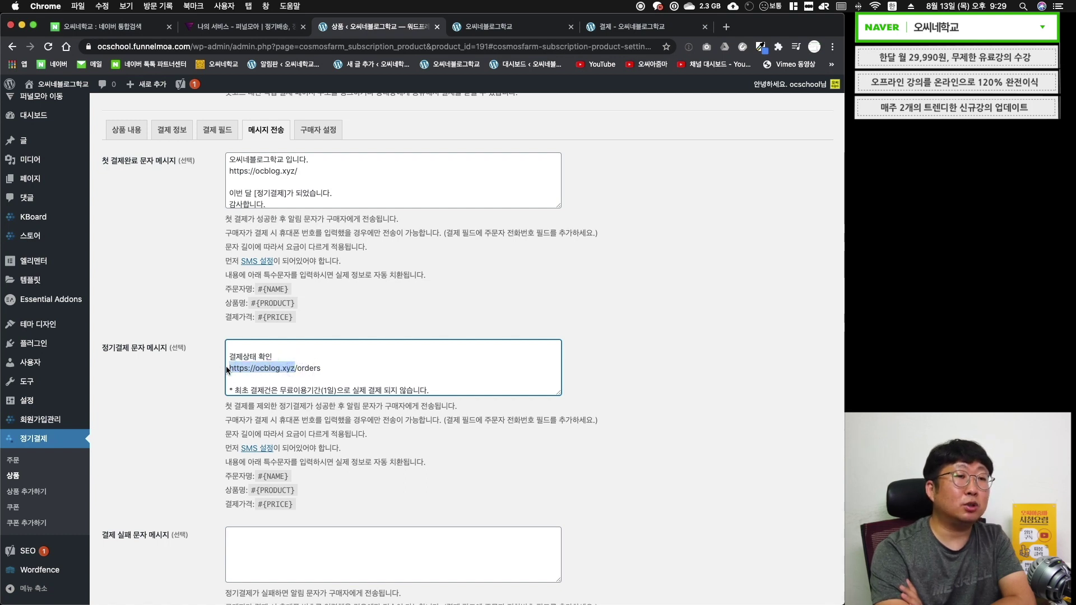
{"action": "left_click", "coordinate": [335, 368], "text": "shift"}
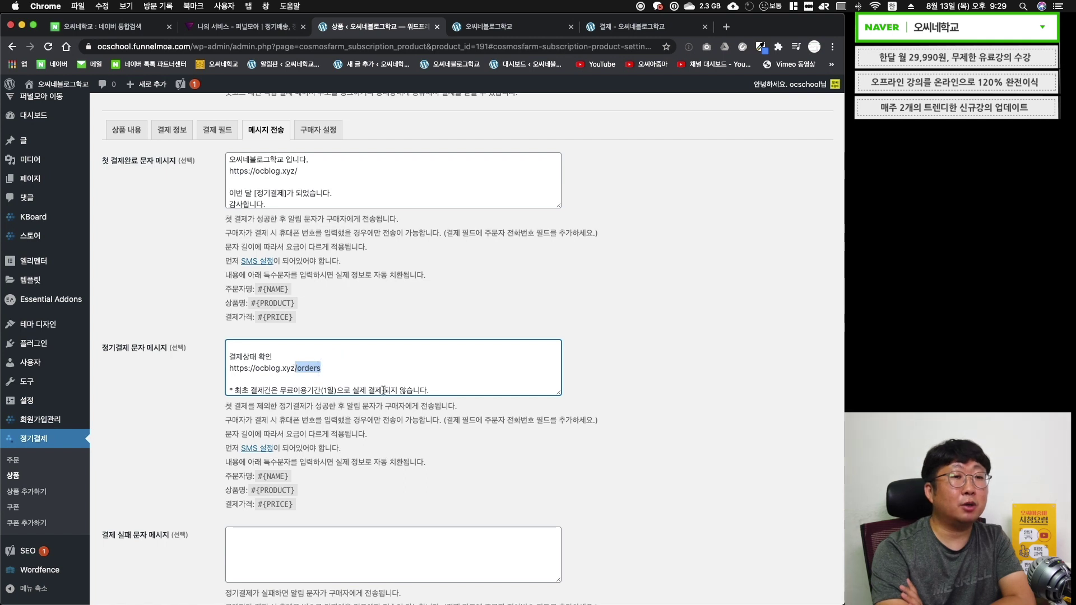
{"action": "left_click", "coordinate": [708, 384]}
{"action": "scroll", "coordinate": [609, 346], "scroll_direction": "down", "scroll_amount": 4}
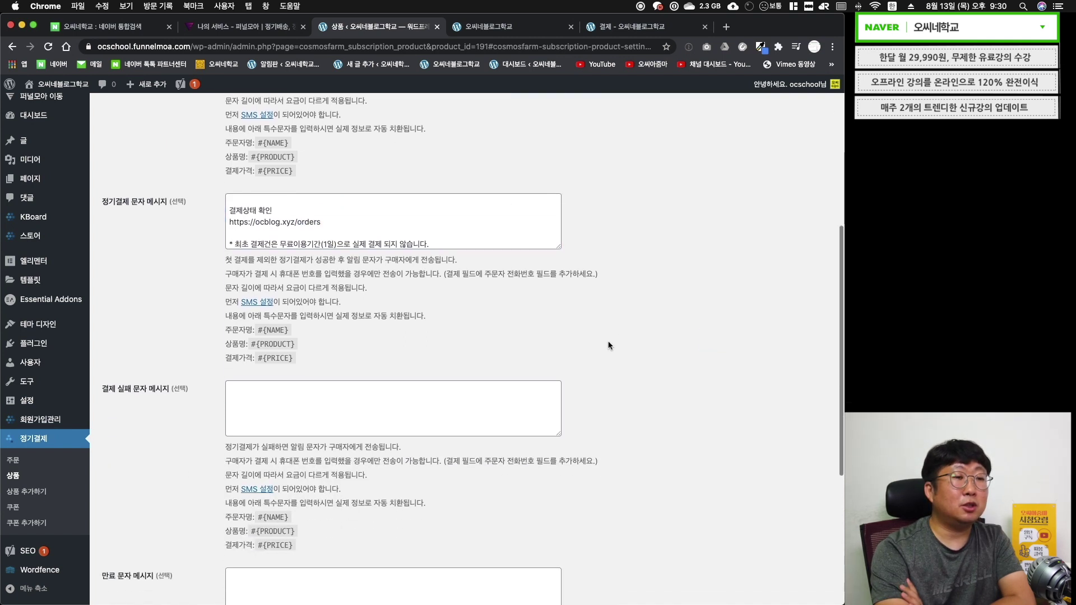
{"action": "scroll", "coordinate": [609, 346], "scroll_direction": "down", "scroll_amount": 3}
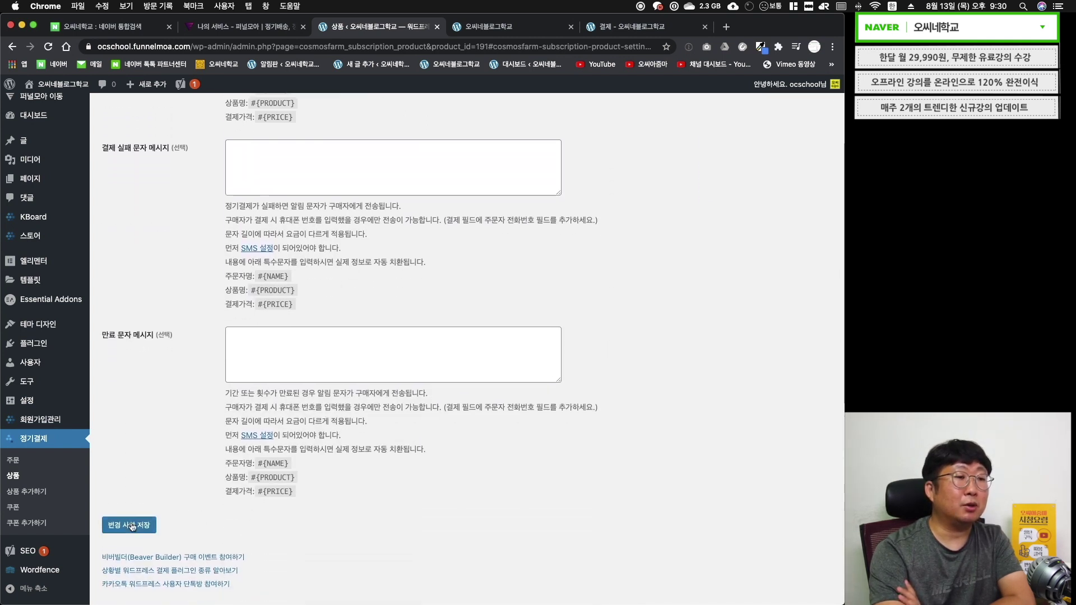
- Save the product's message settings and look up the product ID in its shortcode
{"action": "left_click", "coordinate": [132, 525]}
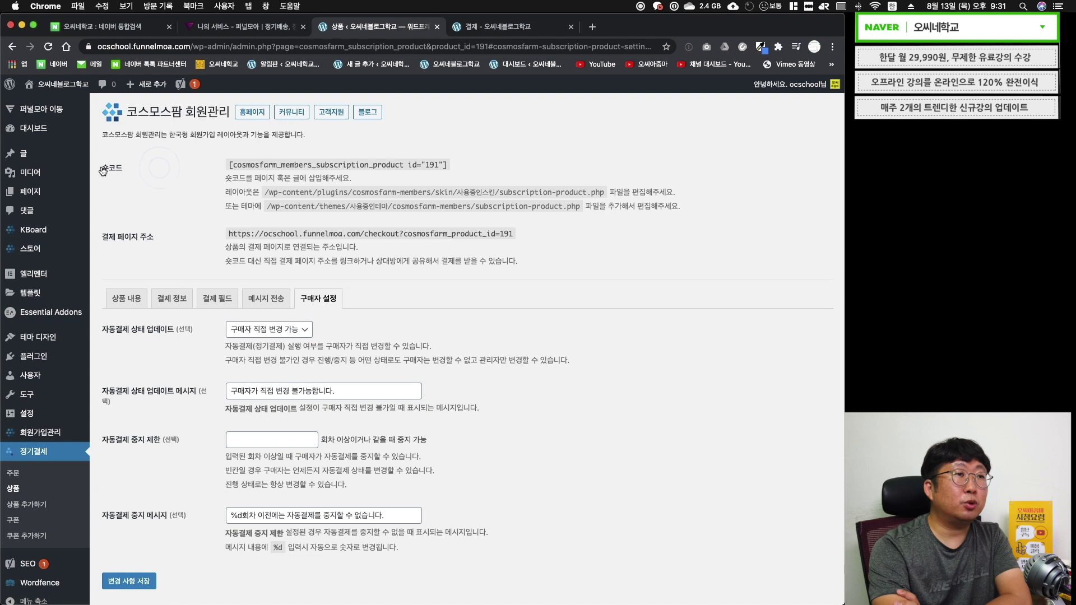
{"action": "left_click_drag", "start_coordinate": [99, 169], "coordinate": [124, 171]}
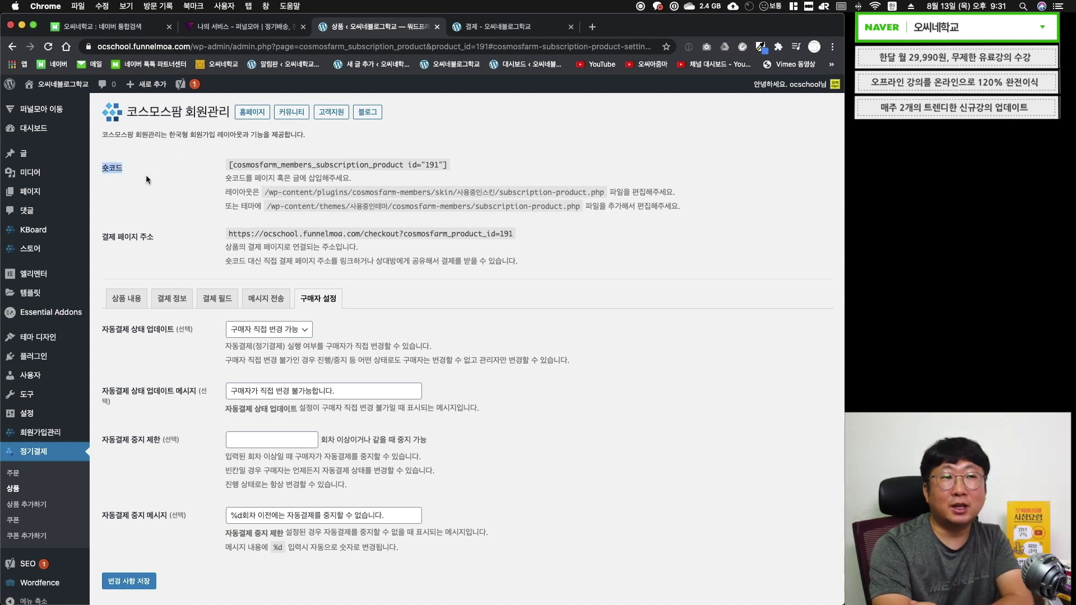
{"action": "left_click_drag", "start_coordinate": [439, 165], "coordinate": [425, 167]}
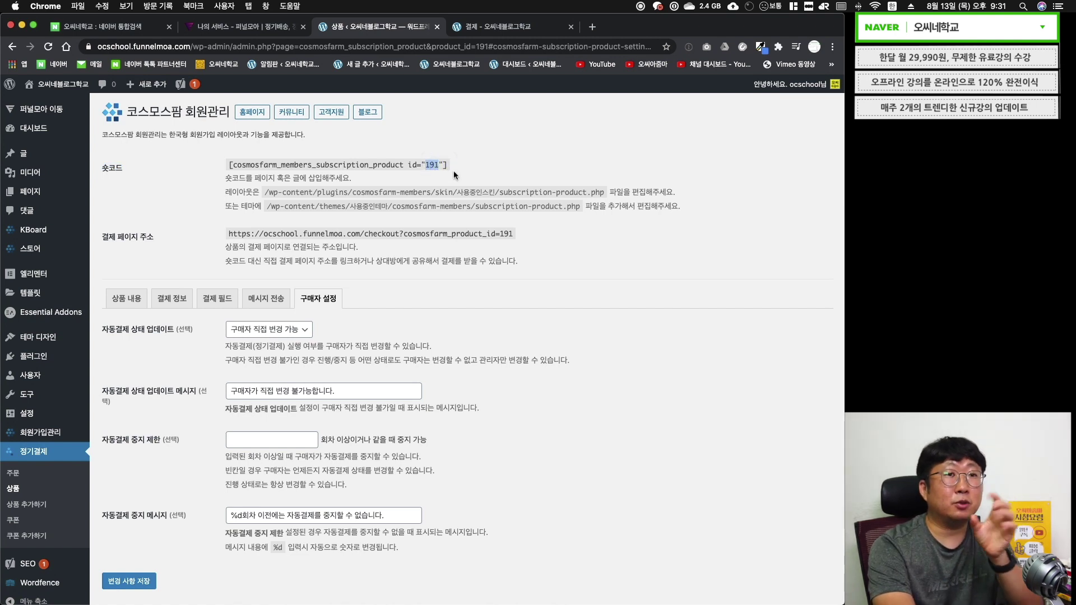
{"action": "left_click", "coordinate": [471, 167]}
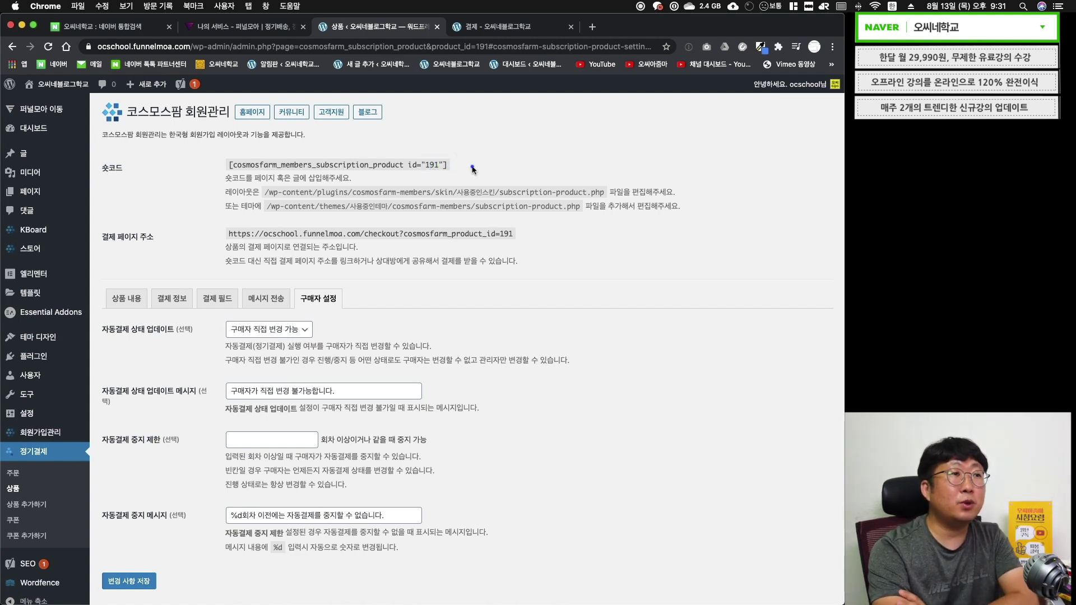
- Open the site's 홈 page from the full page list in the Elementor editor
{"action": "mouse_move", "coordinate": [27, 191]}
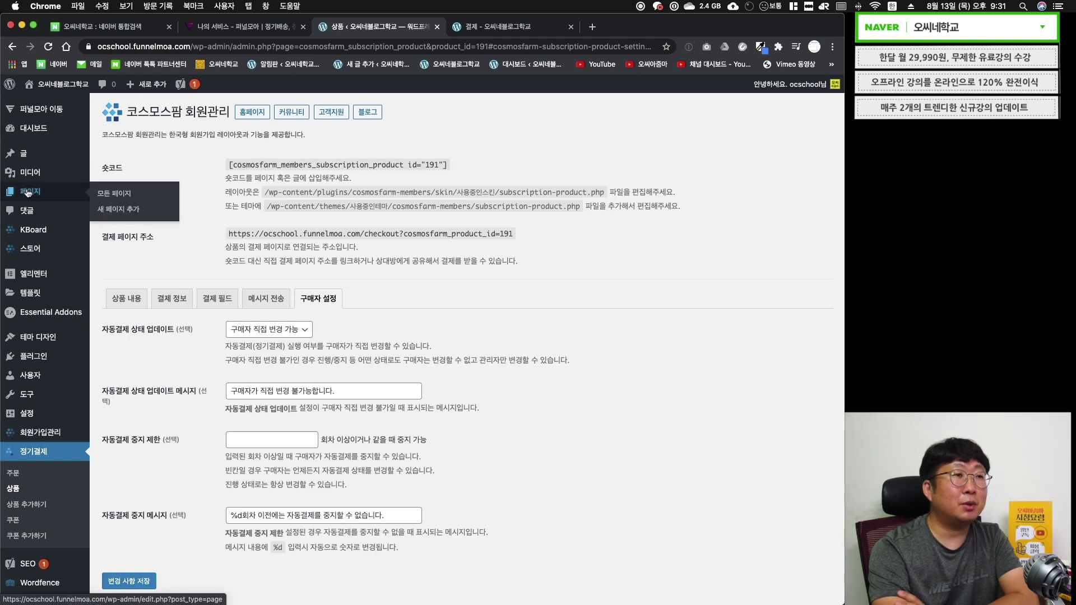
{"action": "left_click", "coordinate": [111, 194]}
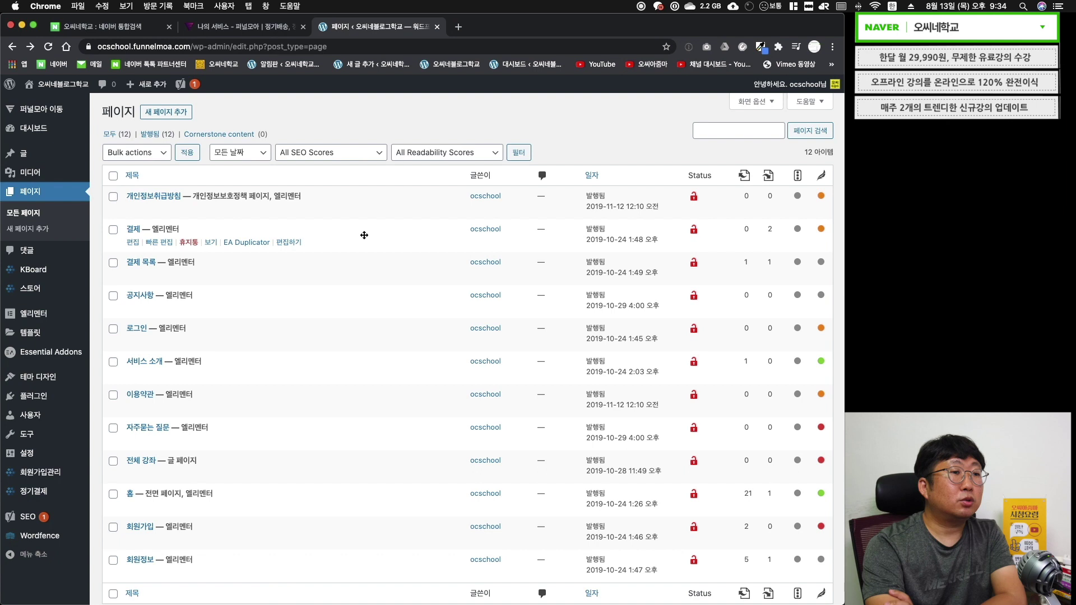
{"action": "scroll", "coordinate": [360, 233], "scroll_direction": "down", "scroll_amount": 3}
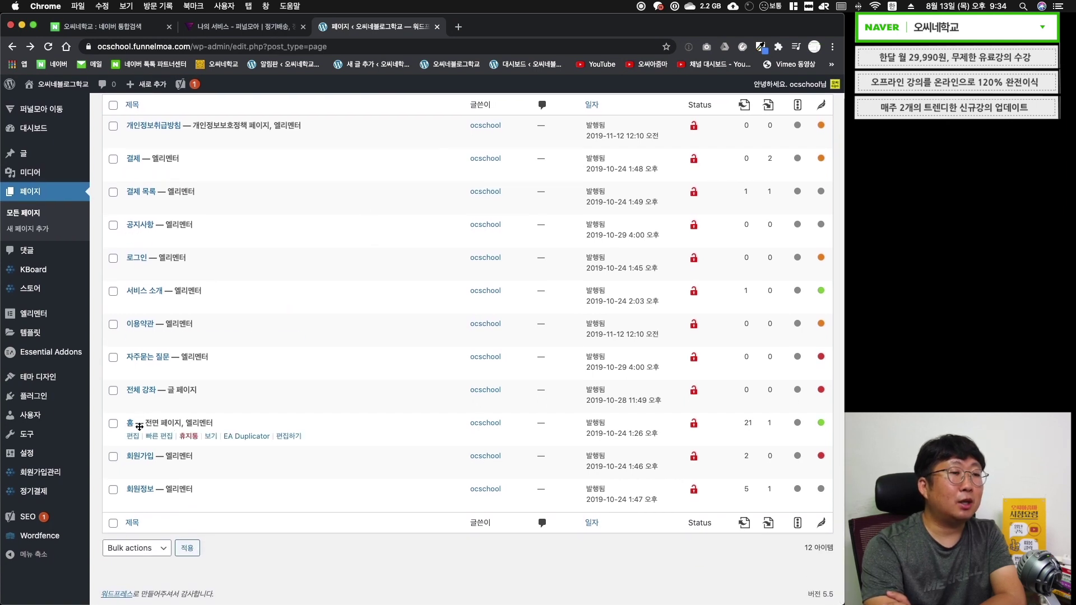
{"action": "left_click", "coordinate": [289, 438]}
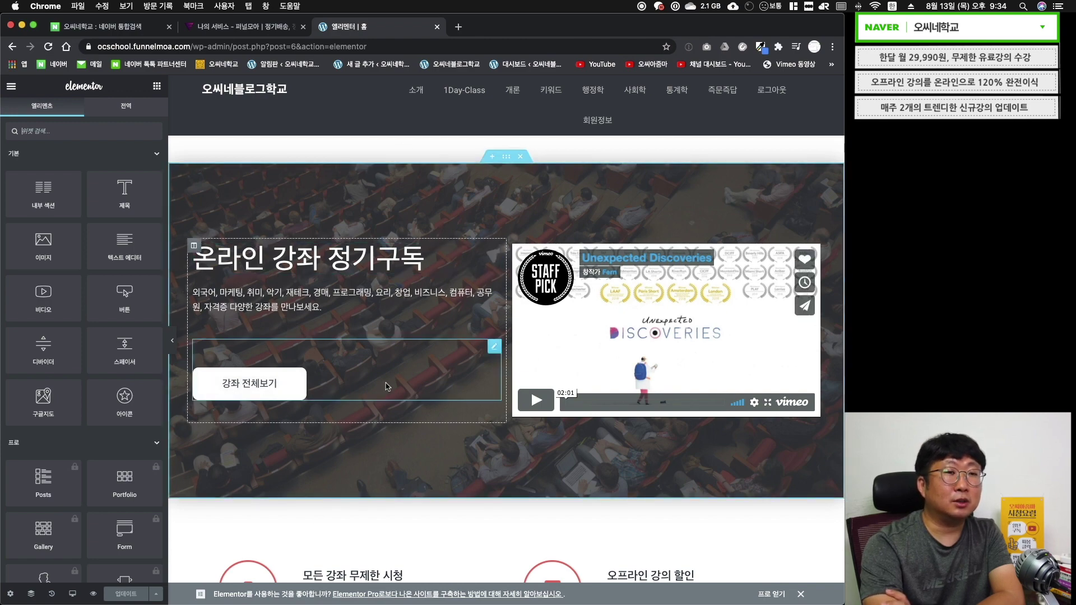
- Set the cosmosfarm_product_id in the 정기구독 신청 button's link to 191 and update the page
{"action": "scroll", "coordinate": [384, 379], "scroll_direction": "down", "scroll_amount": 10}
{"action": "scroll", "coordinate": [386, 387], "scroll_direction": "down", "scroll_amount": 7}
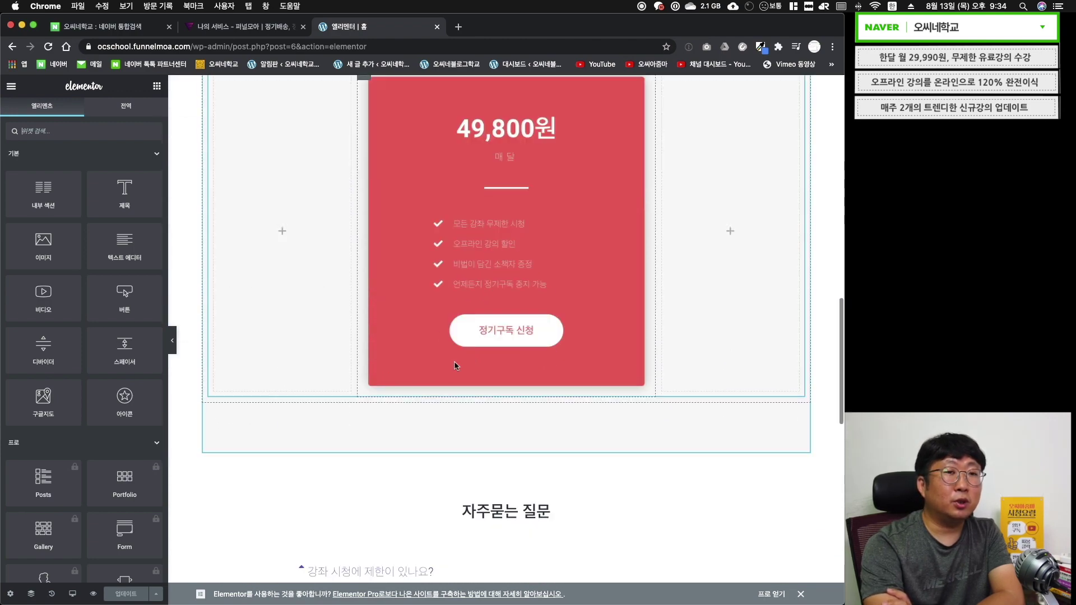
{"action": "left_click", "coordinate": [507, 332]}
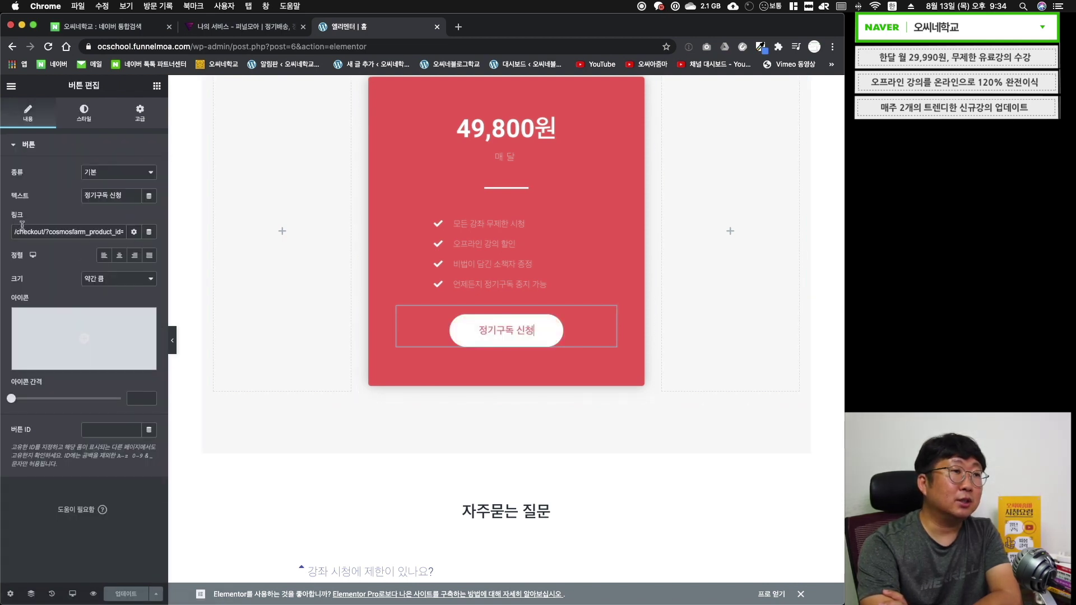
{"action": "left_click_drag", "start_coordinate": [50, 232], "coordinate": [113, 233]}
{"action": "left_click", "coordinate": [118, 232]}
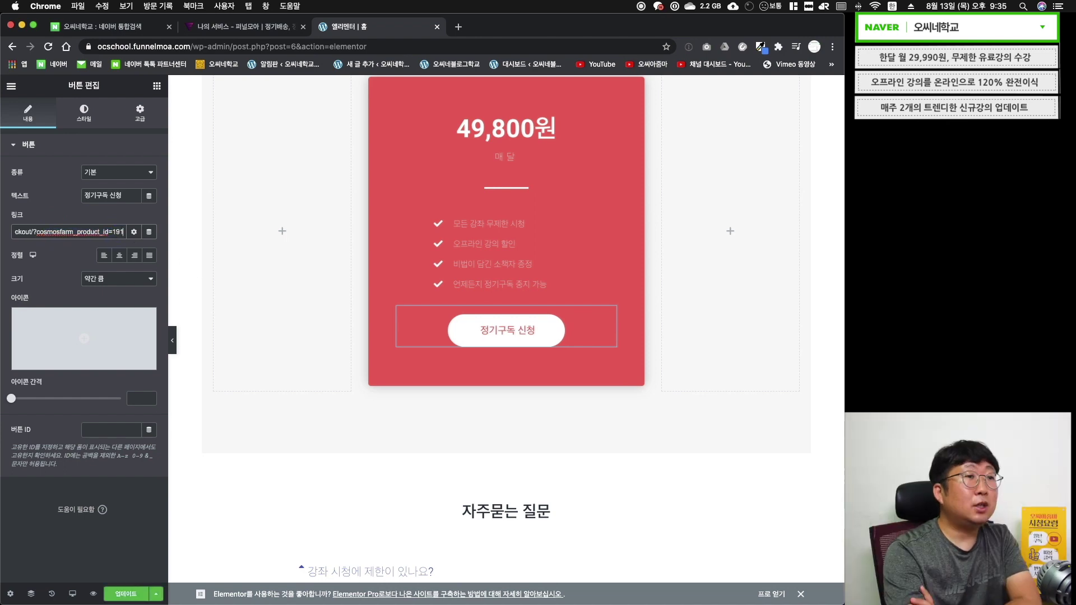
{"action": "key", "text": "BackSpace"}
{"action": "key", "text": "BackSpace"}
{"action": "type", "text": "191"}
{"action": "left_click", "coordinate": [128, 596]}
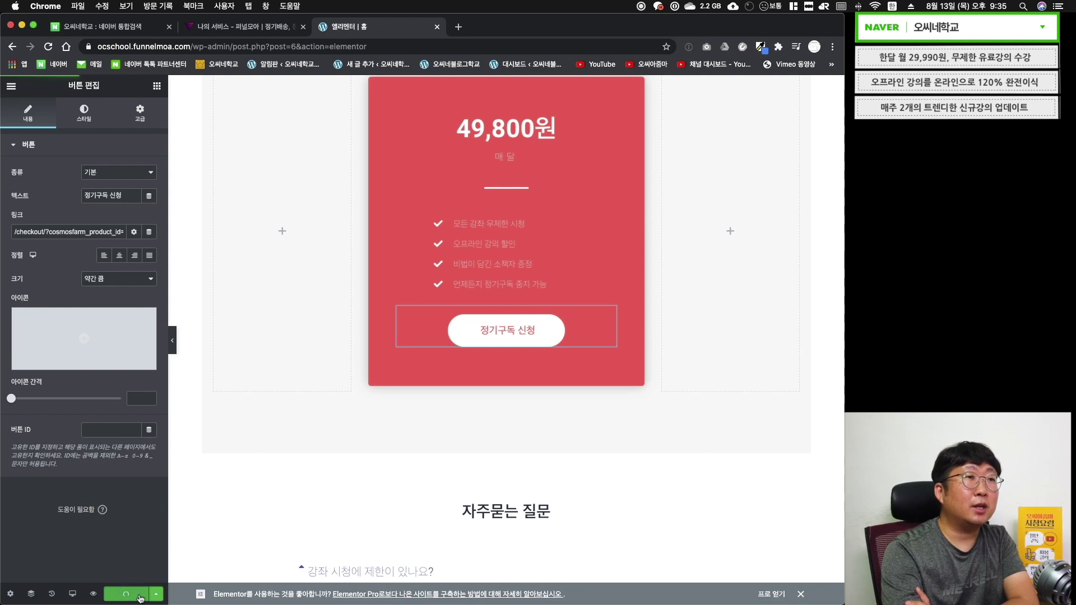
- View the published home page and follow the 정기구독 신청 button in the pricing box to its checkout page
{"action": "left_click", "coordinate": [13, 87]}
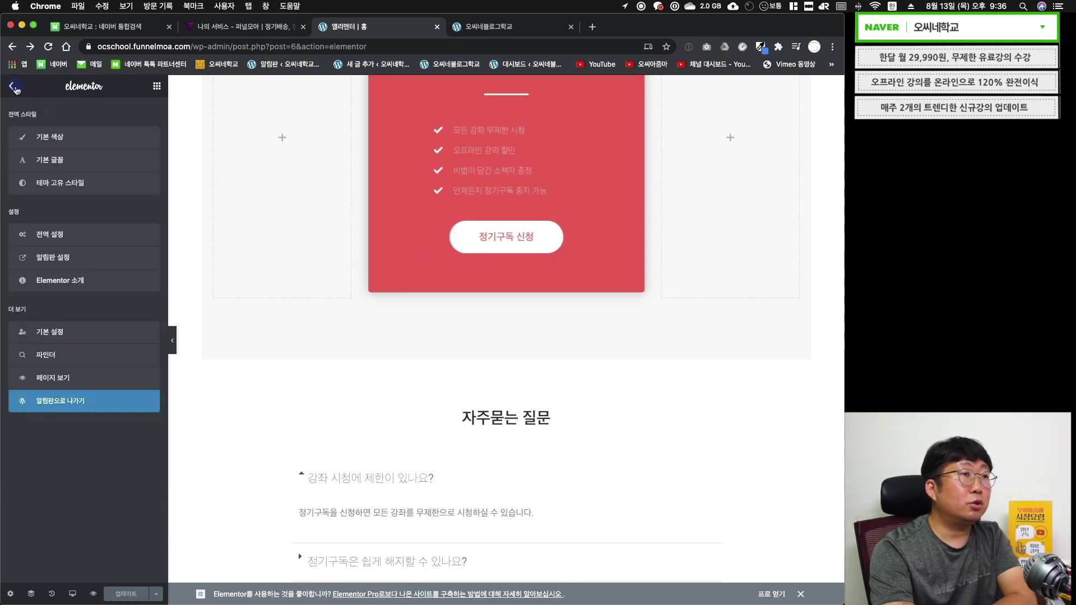
{"action": "left_click", "coordinate": [70, 384]}
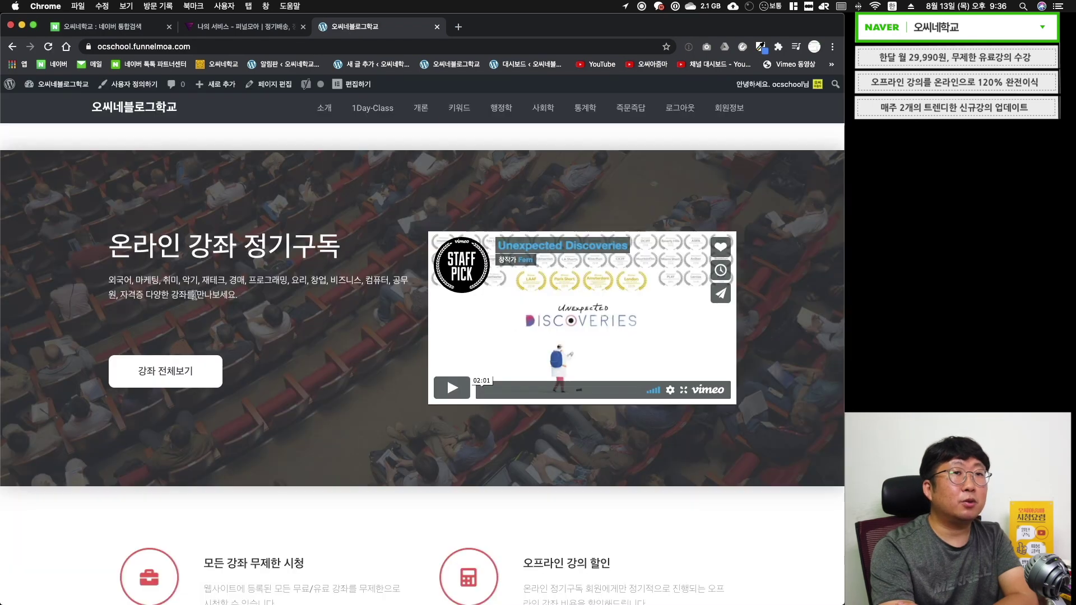
{"action": "scroll", "coordinate": [318, 234], "scroll_direction": "down", "scroll_amount": 4}
{"action": "scroll", "coordinate": [317, 235], "scroll_direction": "down", "scroll_amount": 10}
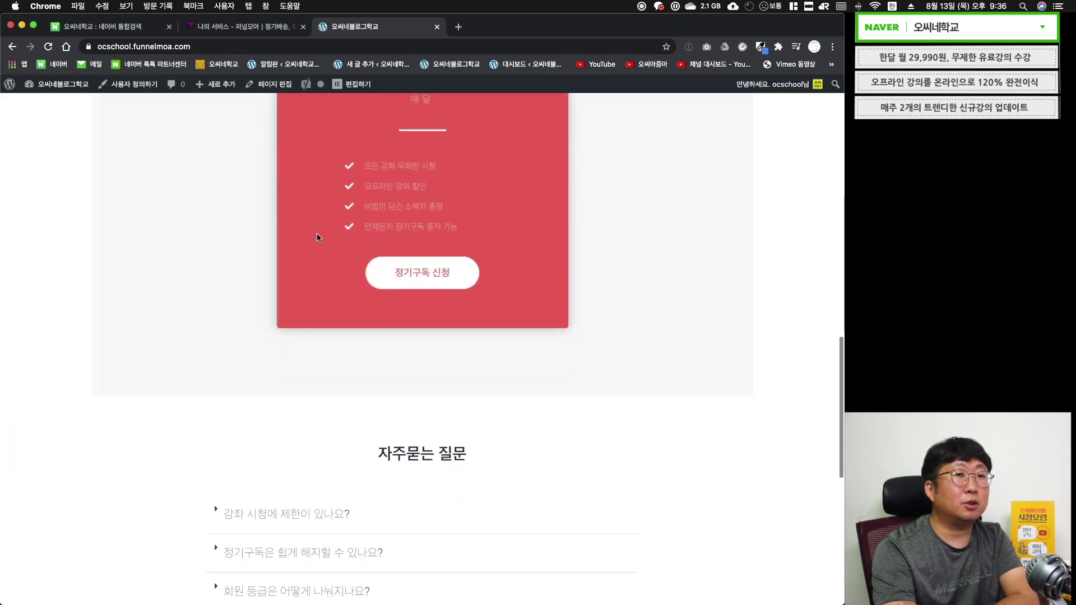
{"action": "scroll", "coordinate": [317, 233], "scroll_direction": "up", "scroll_amount": 2}
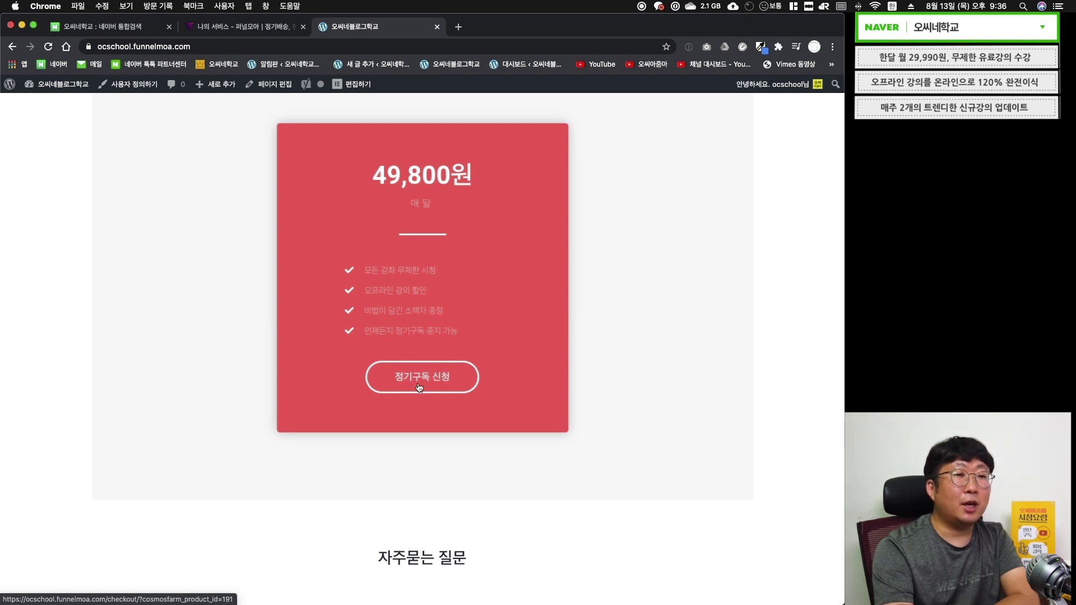
{"action": "left_click", "coordinate": [420, 387]}
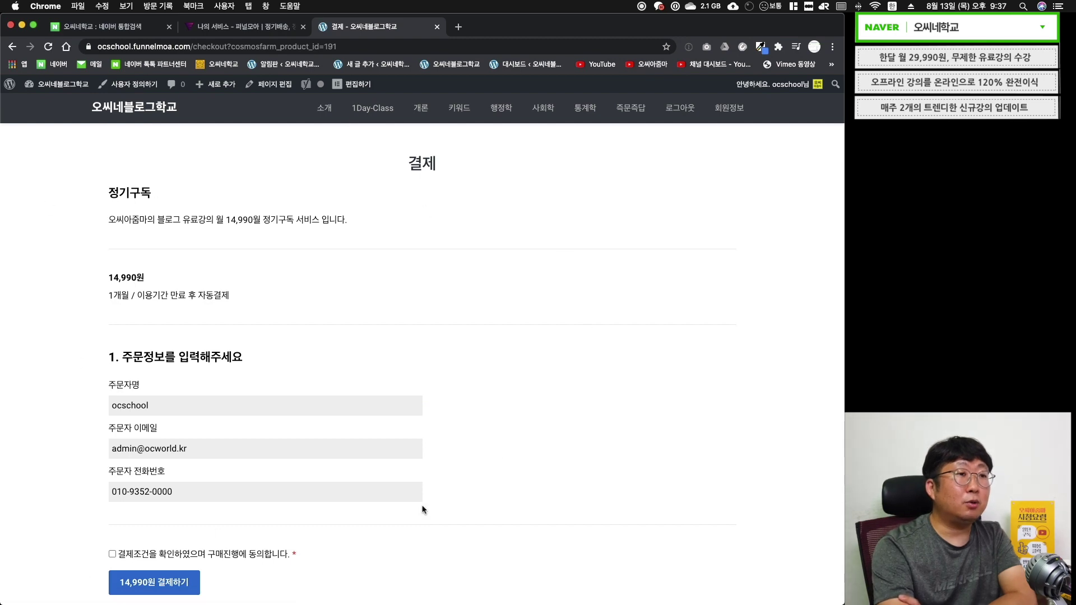
- Review the 정기구독 checkout page, agree to the payment conditions and proceed with the 14,990원 payment
{"action": "scroll", "coordinate": [273, 363], "scroll_direction": "down", "scroll_amount": 3}
{"action": "scroll", "coordinate": [274, 362], "scroll_direction": "up", "scroll_amount": 3}
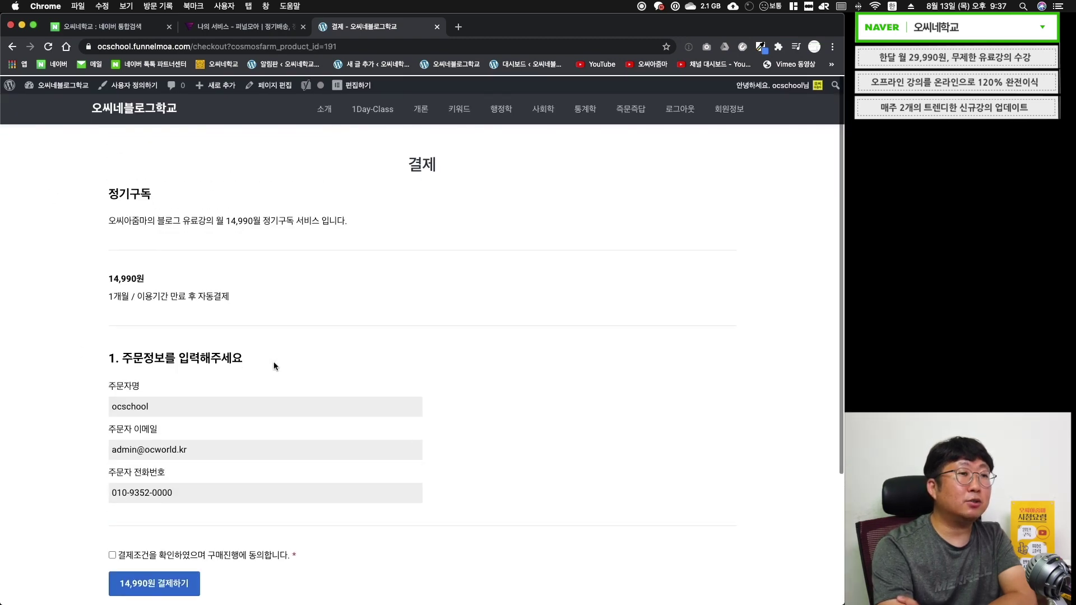
{"action": "scroll", "coordinate": [273, 363], "scroll_direction": "down", "scroll_amount": 3}
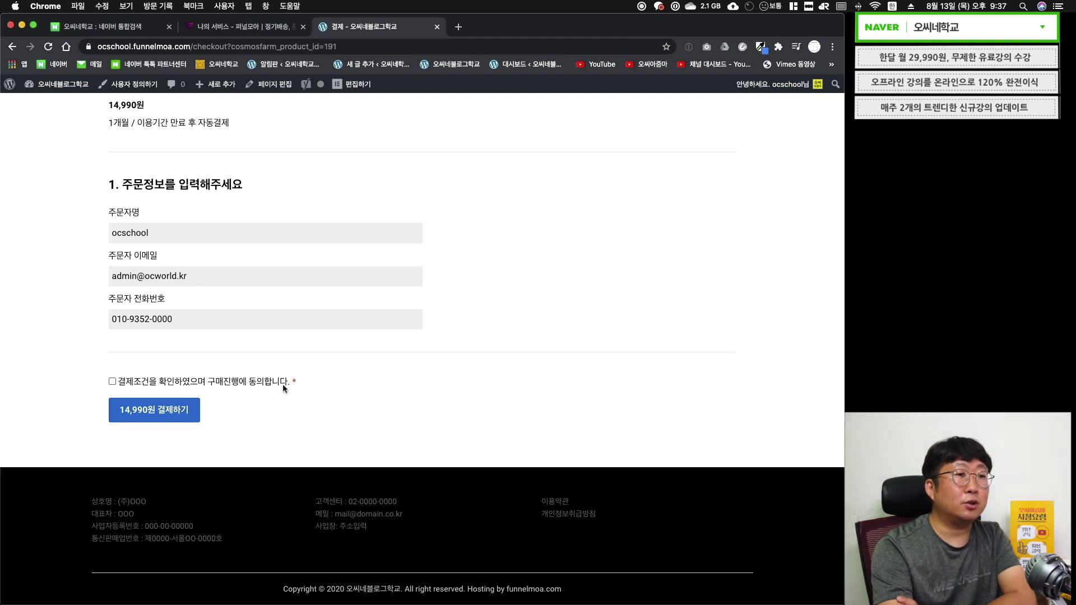
{"action": "left_click", "coordinate": [113, 381]}
{"action": "left_click", "coordinate": [150, 410]}
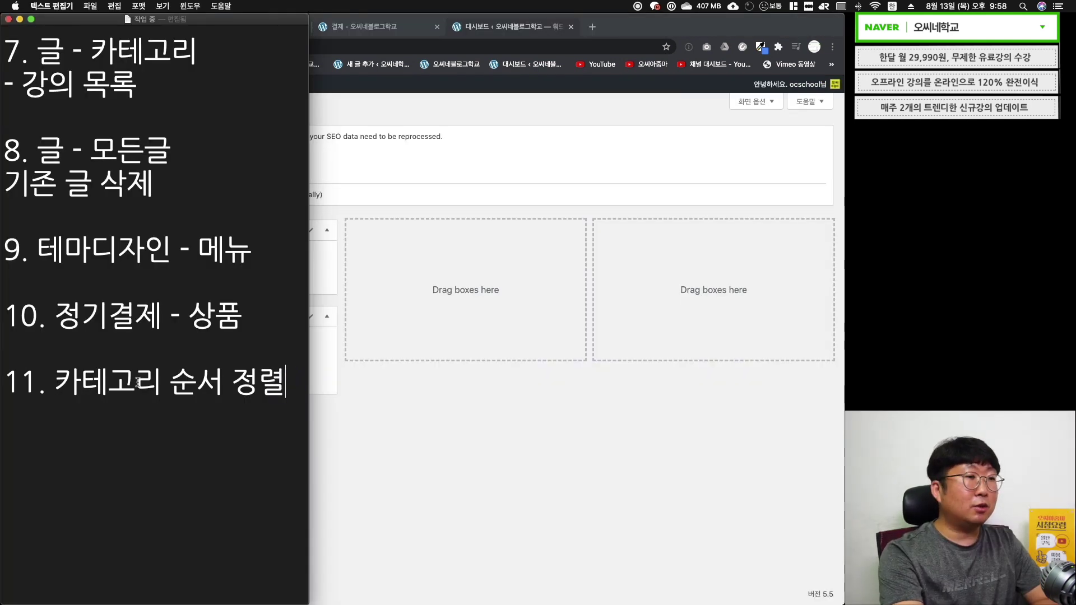
- Highlight the 카테고리 순서 정렬 note, look over the category icons on the ocblog.xyz home page and open its 키워드 category
{"action": "left_click_drag", "start_coordinate": [56, 385], "coordinate": [279, 385]}
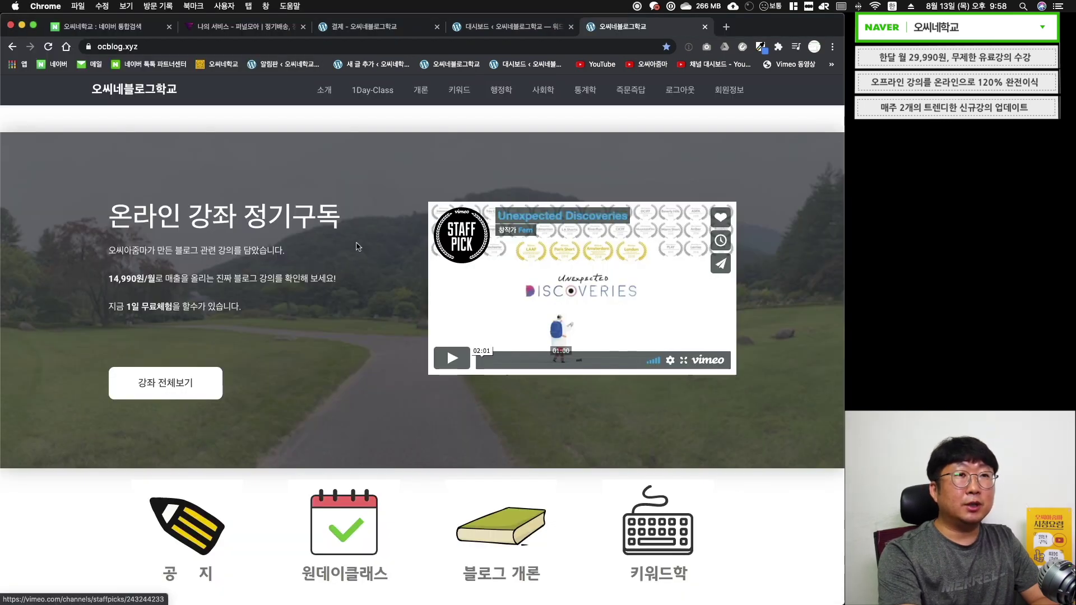
{"action": "scroll", "coordinate": [317, 370], "scroll_direction": "down", "scroll_amount": 3}
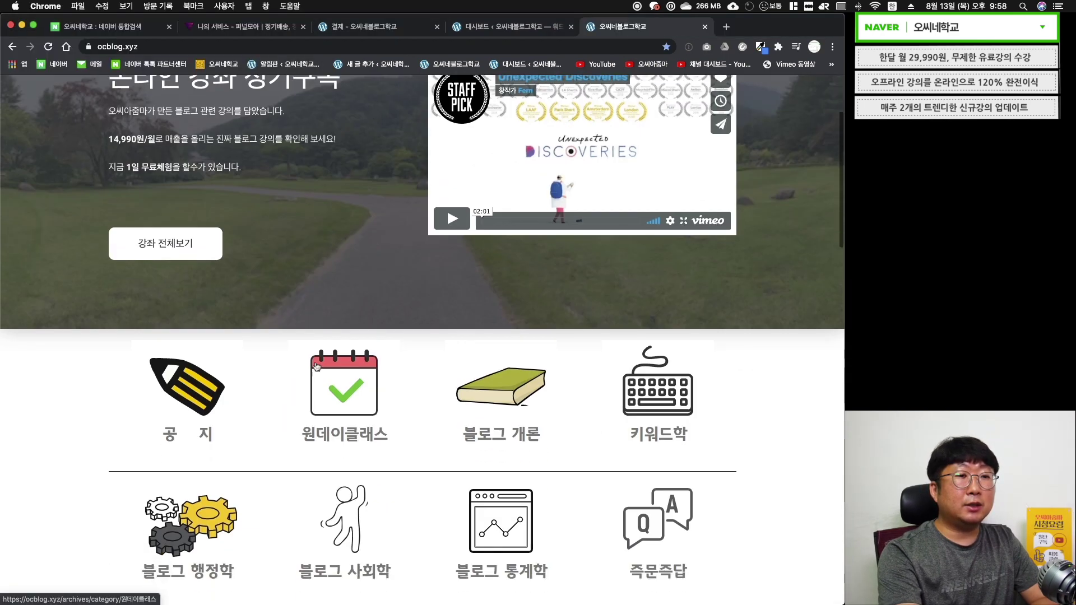
{"action": "scroll", "coordinate": [316, 367], "scroll_direction": "up", "scroll_amount": 3}
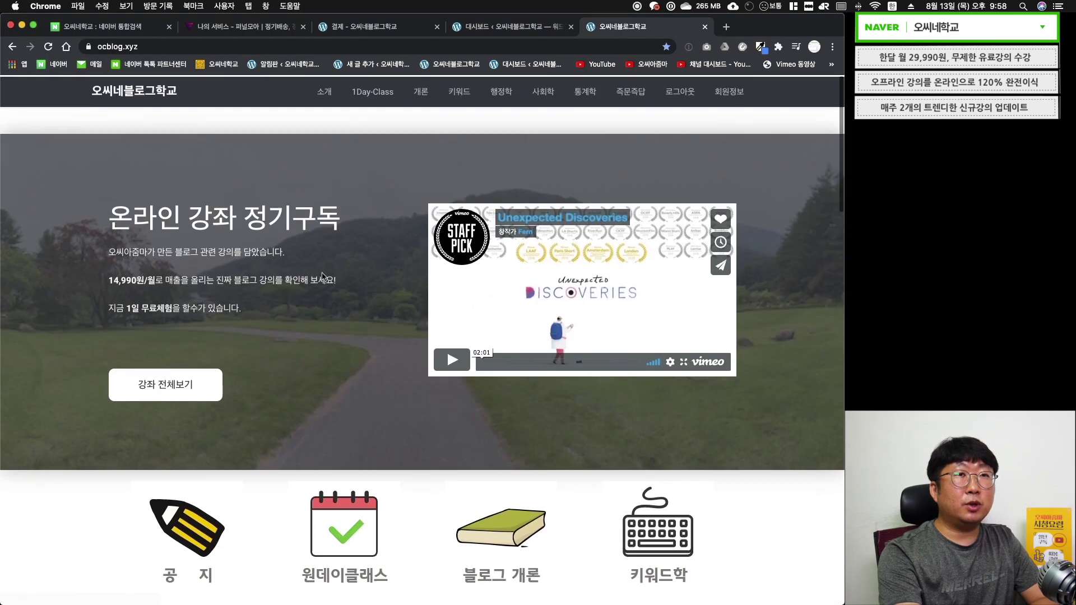
{"action": "left_click", "coordinate": [459, 91]}
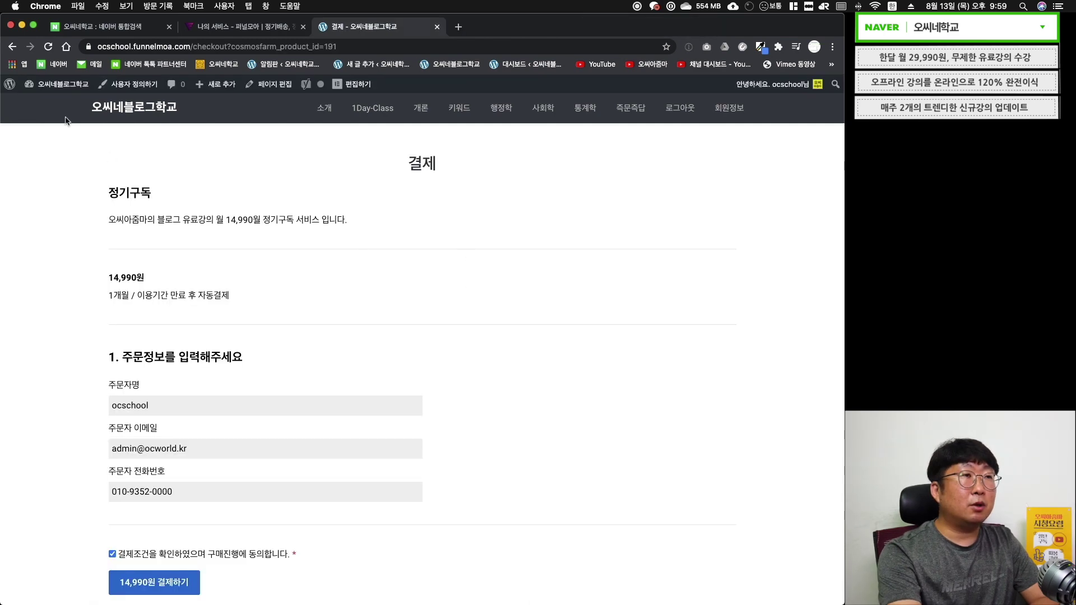
- Create a new post titled 테스트 원데이 from the site dashboard and copy the title into its body
{"action": "left_click", "coordinate": [63, 85]}
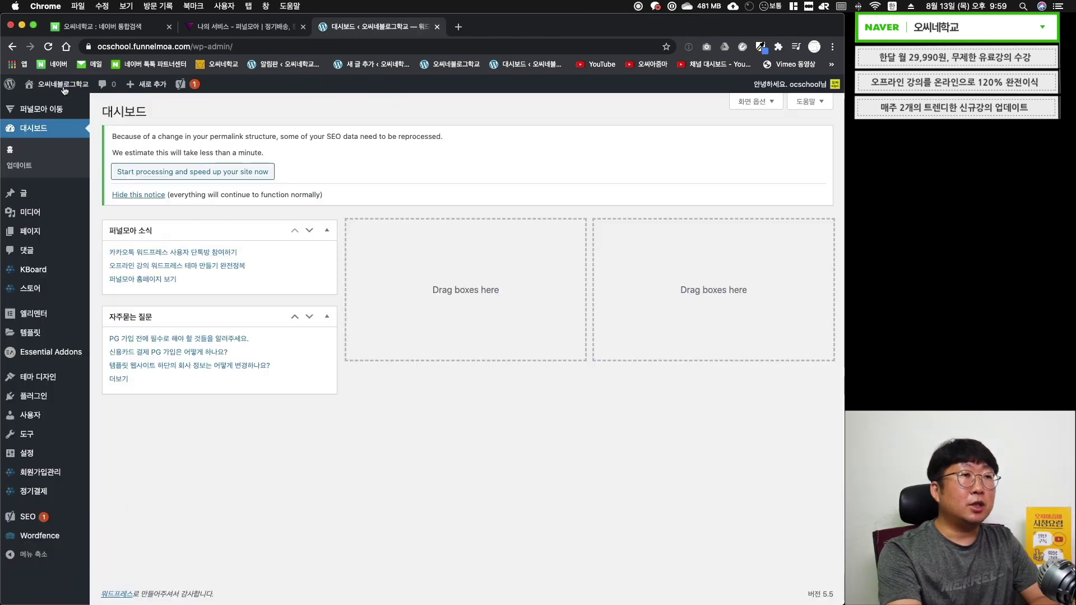
{"action": "mouse_move", "coordinate": [23, 193]}
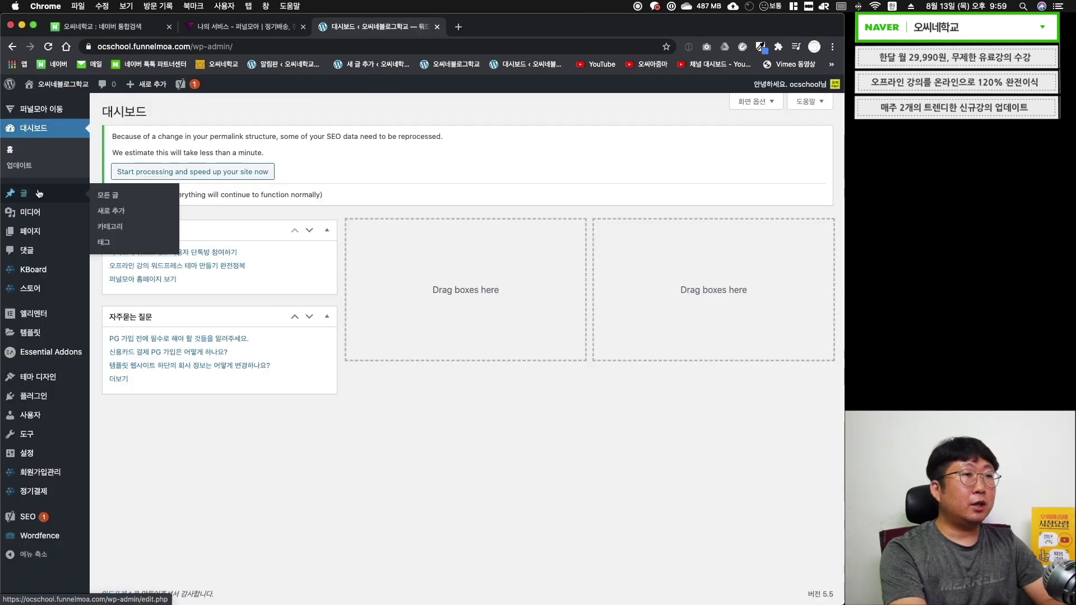
{"action": "left_click", "coordinate": [152, 213]}
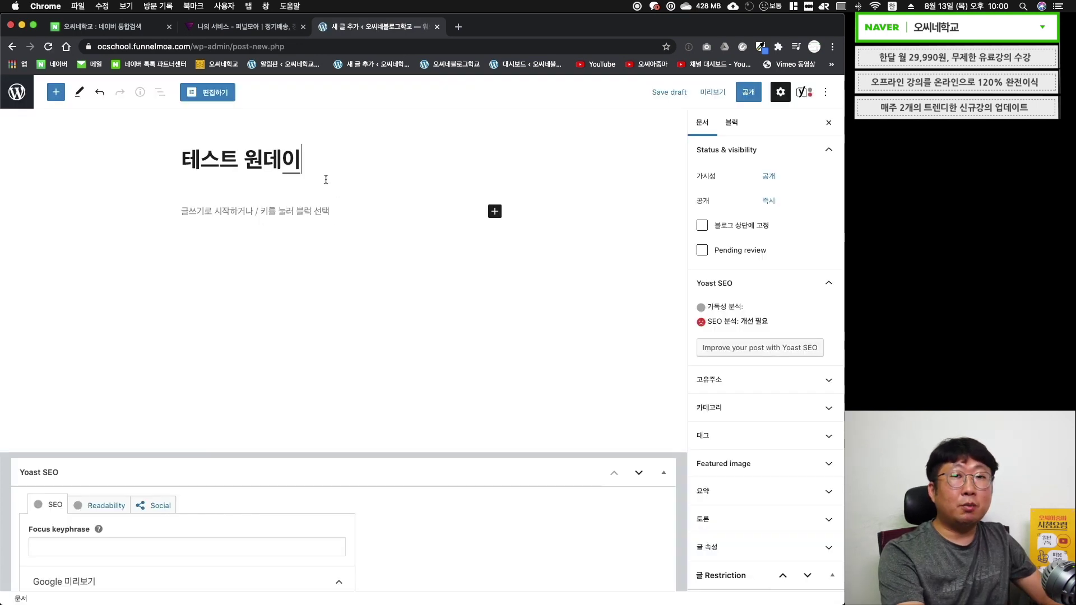
{"action": "left_click_drag", "start_coordinate": [305, 158], "coordinate": [163, 160]}
{"action": "key", "text": "super+c"}
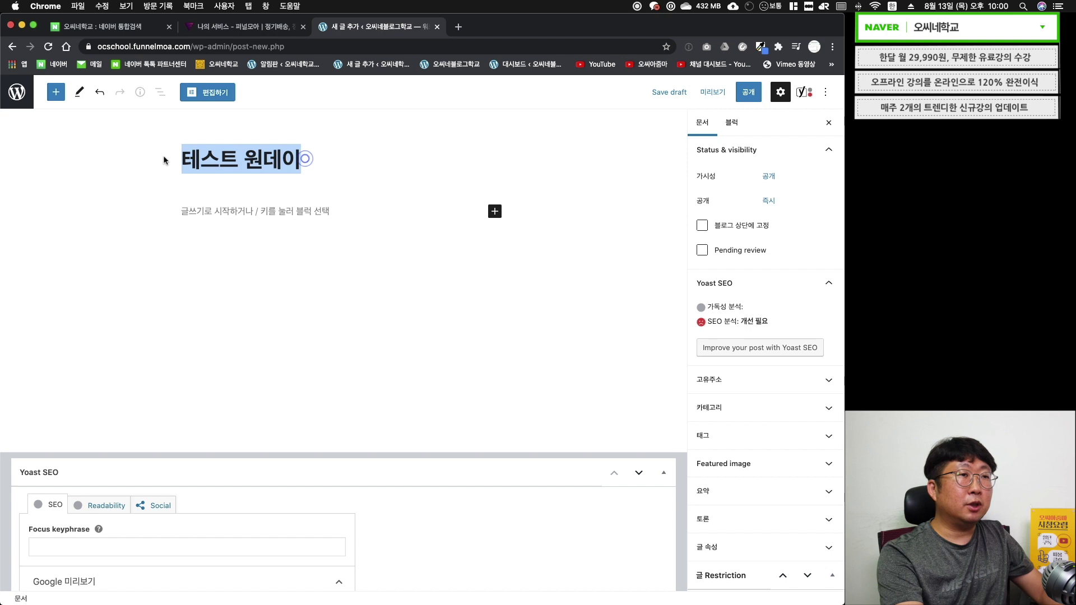
{"action": "left_click", "coordinate": [246, 216]}
{"action": "key", "text": "super+v"}
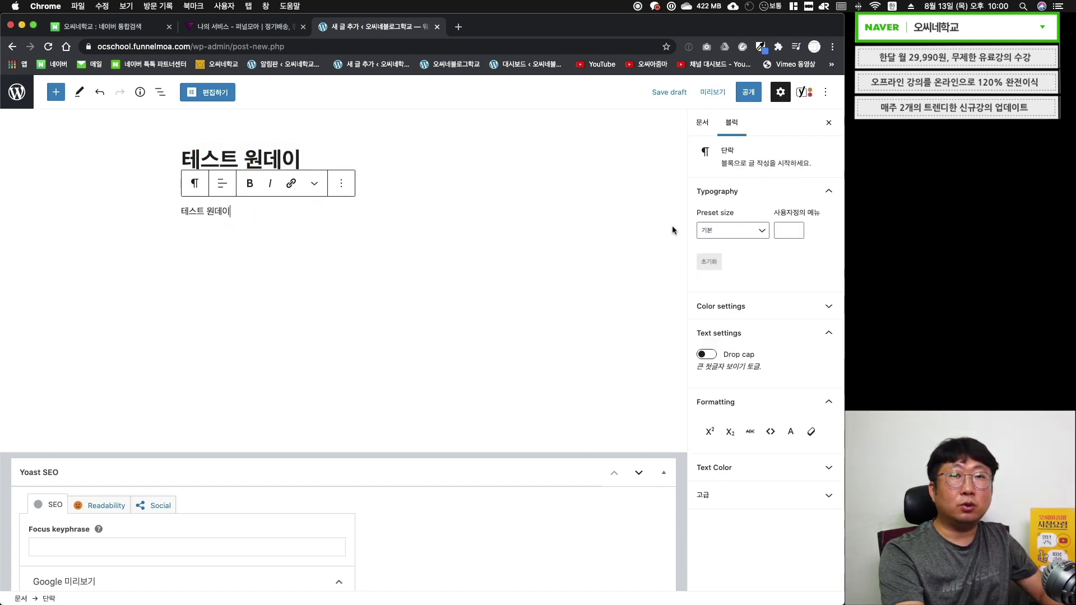
- Assign the post to the 원데이클래스 category
{"action": "left_click", "coordinate": [702, 122]}
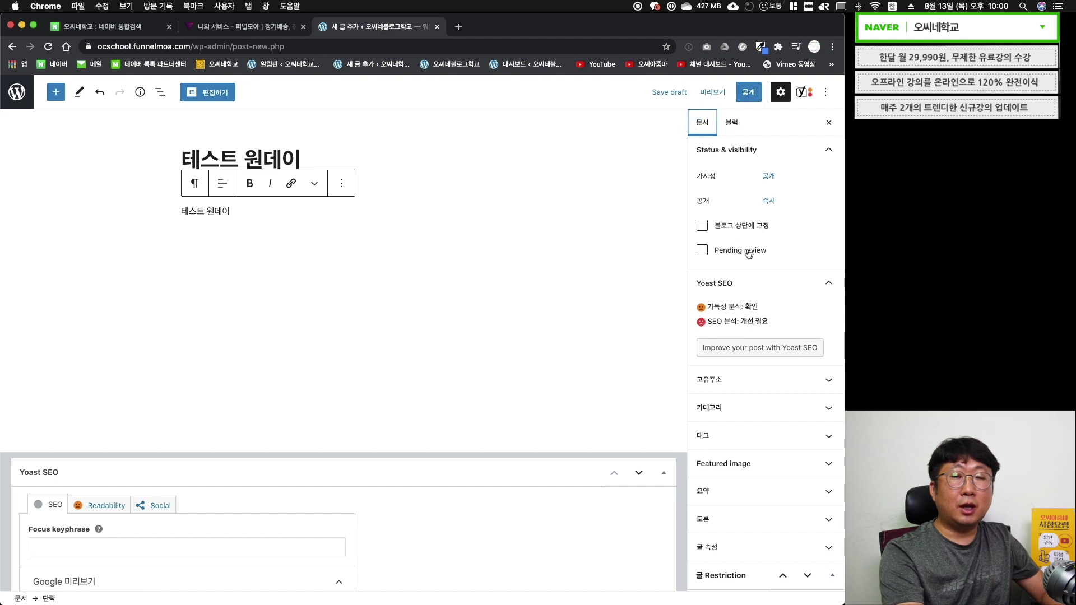
{"action": "left_click", "coordinate": [709, 408]}
{"action": "scroll", "coordinate": [709, 336], "scroll_direction": "down", "scroll_amount": 5}
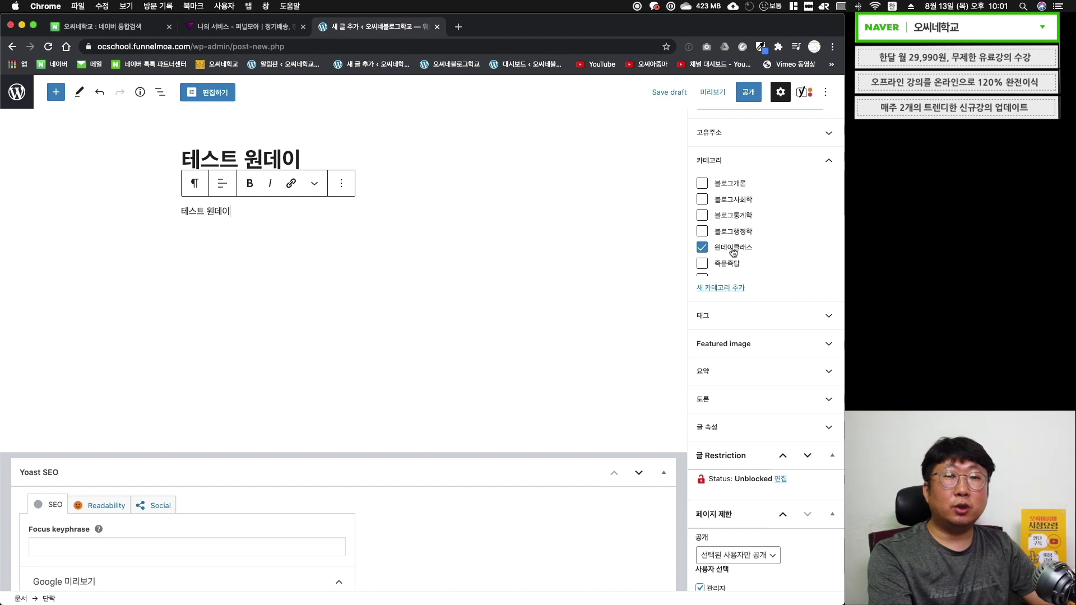
- Publish the post with access restricted to 관리자 and 유료 회원, and view it on the site
{"action": "scroll", "coordinate": [733, 252], "scroll_direction": "down", "scroll_amount": 6}
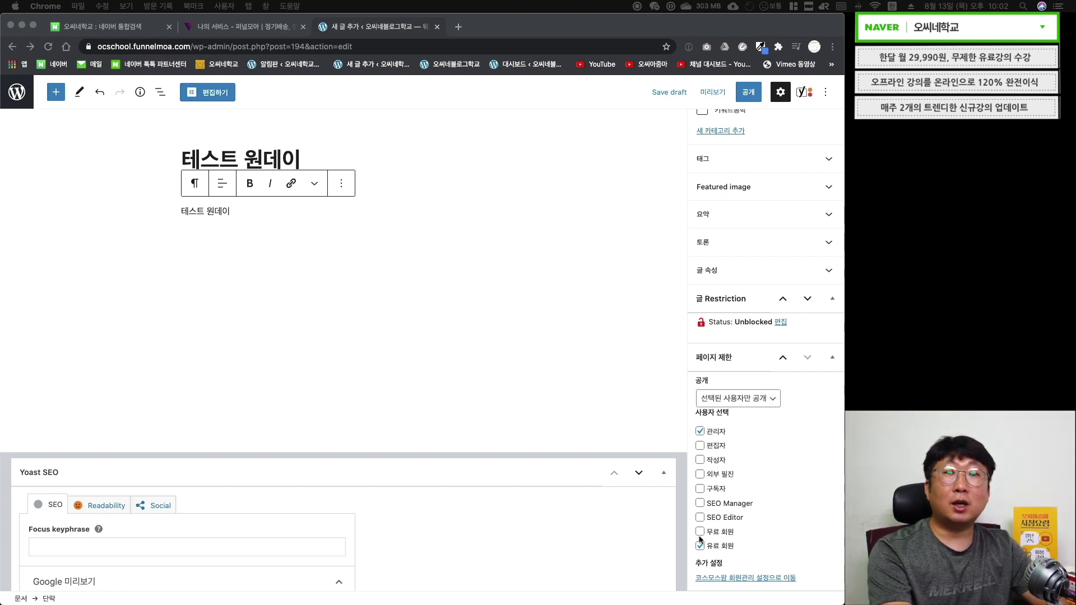
{"action": "left_click", "coordinate": [741, 91]}
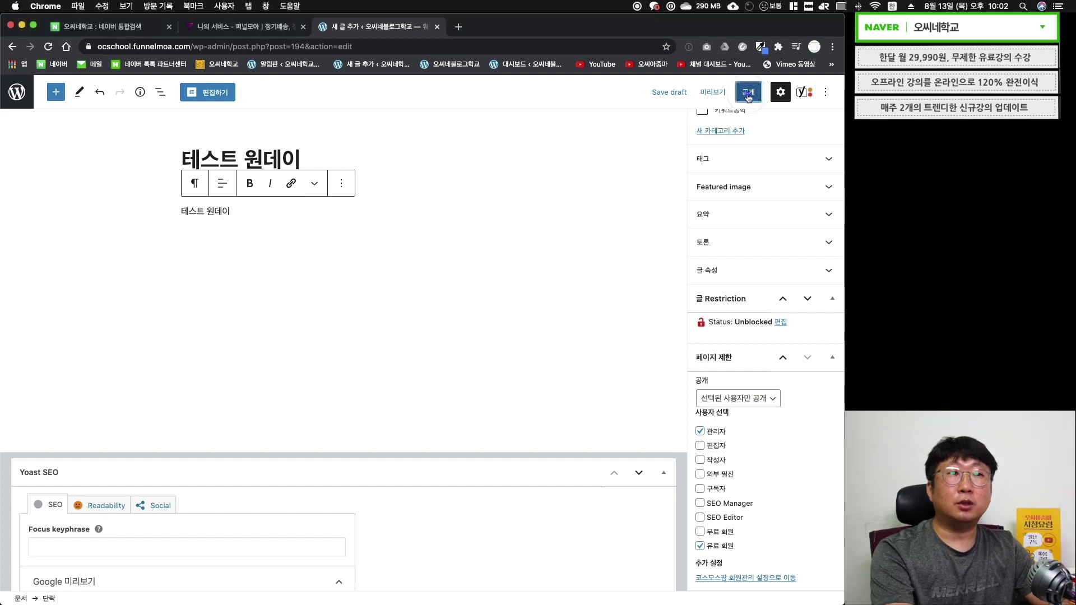
{"action": "left_click", "coordinate": [731, 93]}
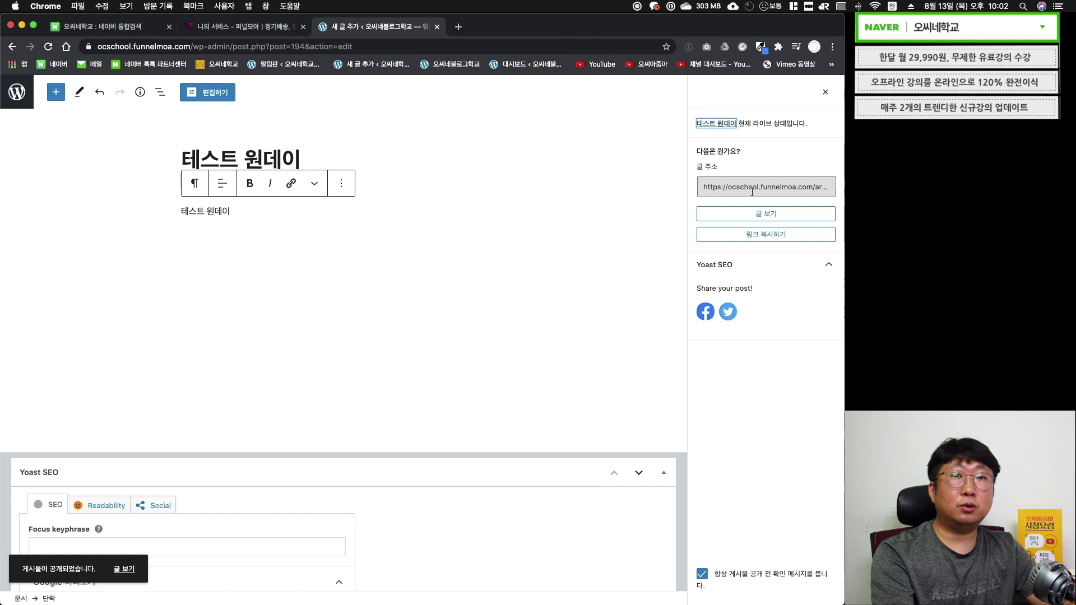
{"action": "left_click", "coordinate": [778, 218]}
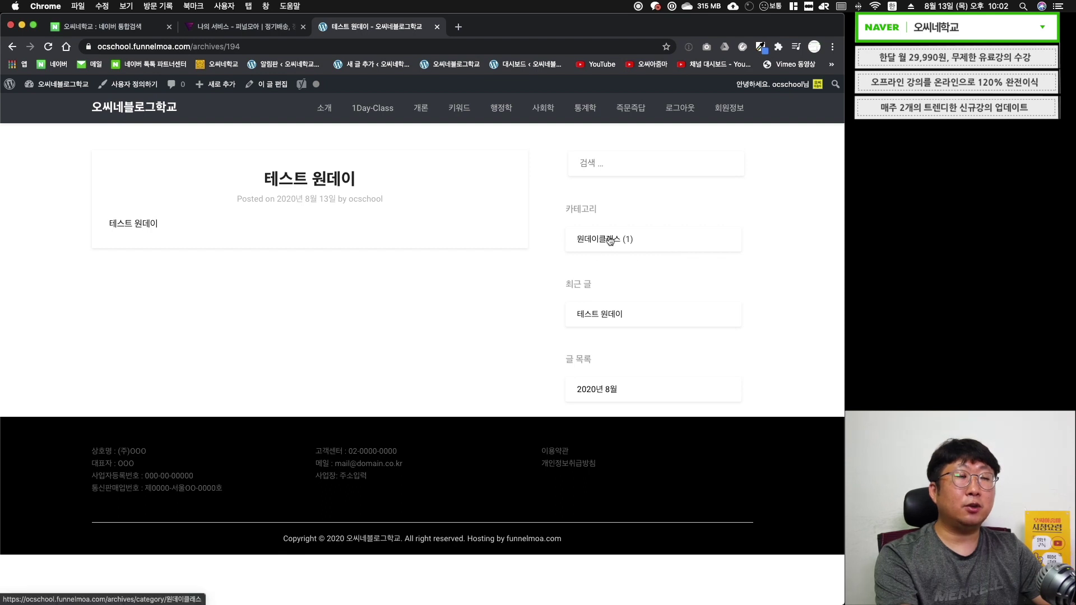
- Duplicate the 테스트 원데이 post from the list of all posts in the site dashboard
{"action": "left_click", "coordinate": [71, 86]}
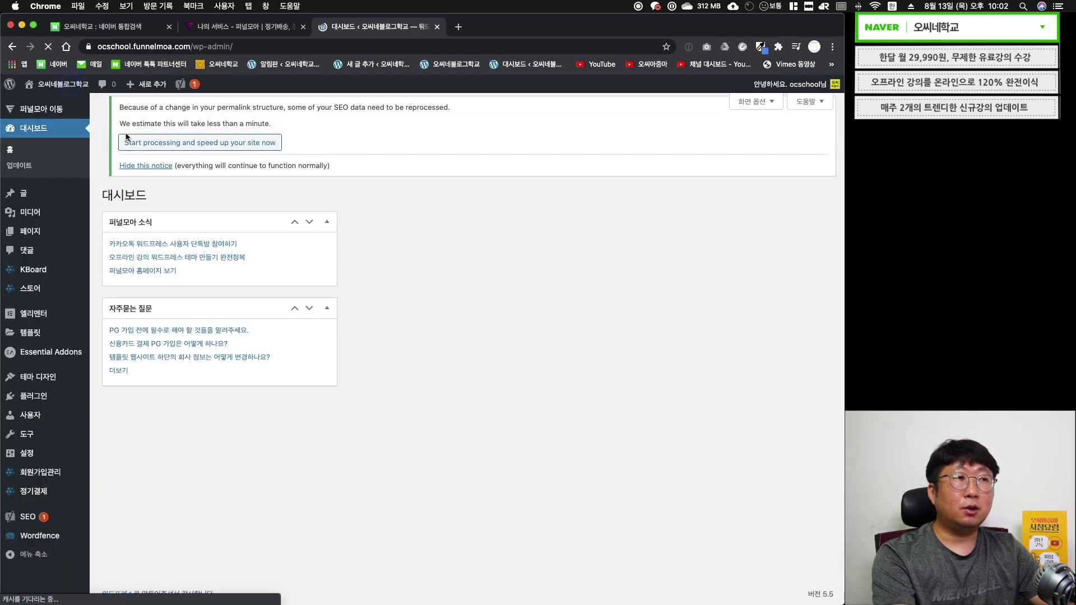
{"action": "mouse_move", "coordinate": [22, 193]}
{"action": "left_click", "coordinate": [107, 197]}
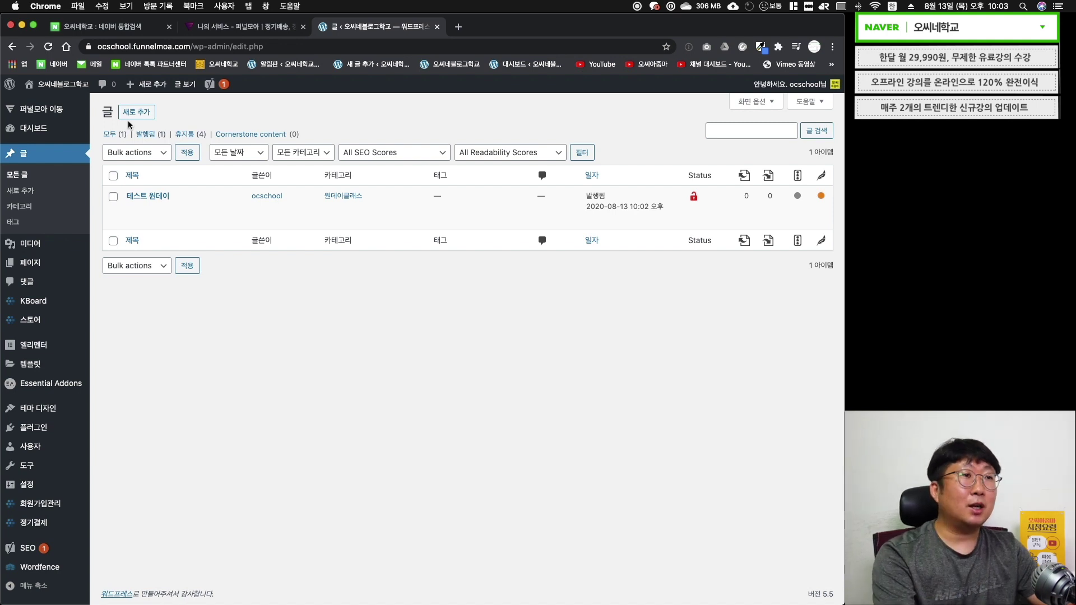
{"action": "mouse_move", "coordinate": [228, 213]}
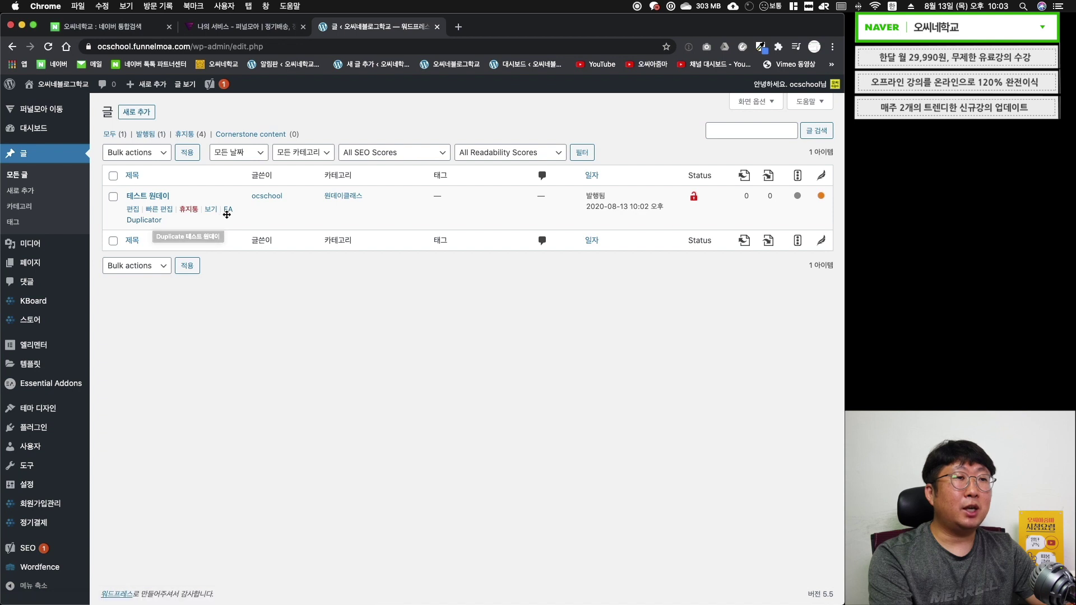
{"action": "left_click", "coordinate": [155, 221]}
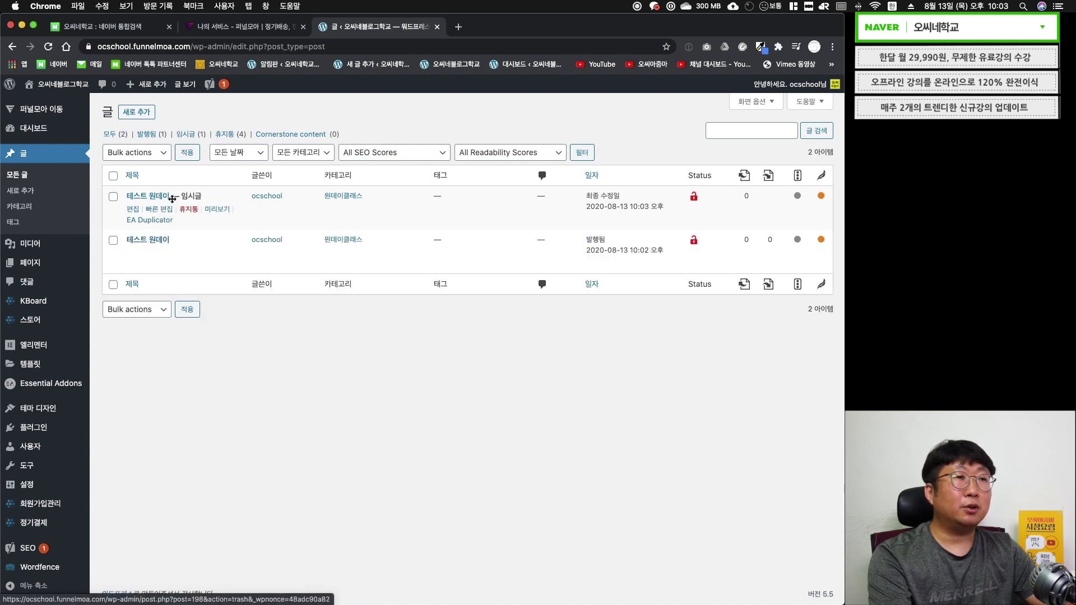
- Open the draft copy of 테스트 원데이 for editing and change its title and body text to 테스트 개론
{"action": "left_click", "coordinate": [134, 209]}
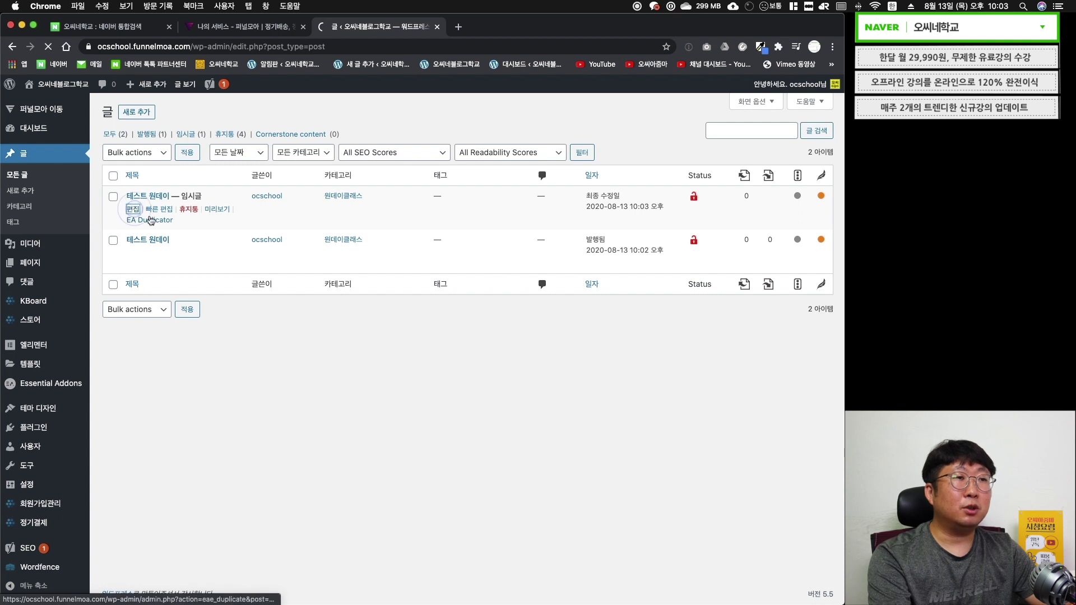
{"action": "left_click", "coordinate": [251, 218]}
{"action": "left_click", "coordinate": [299, 225]}
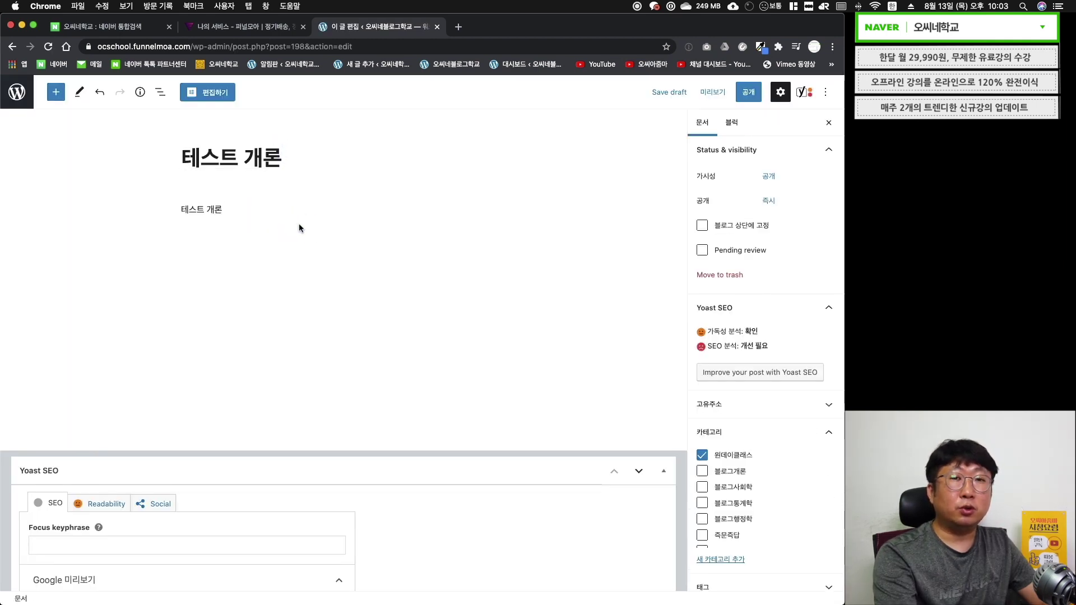
- Switch the post's category from 원데이클래스 to 블로그개론, then publish the post and view it on the site
{"action": "scroll", "coordinate": [758, 292], "scroll_direction": "down", "scroll_amount": 5}
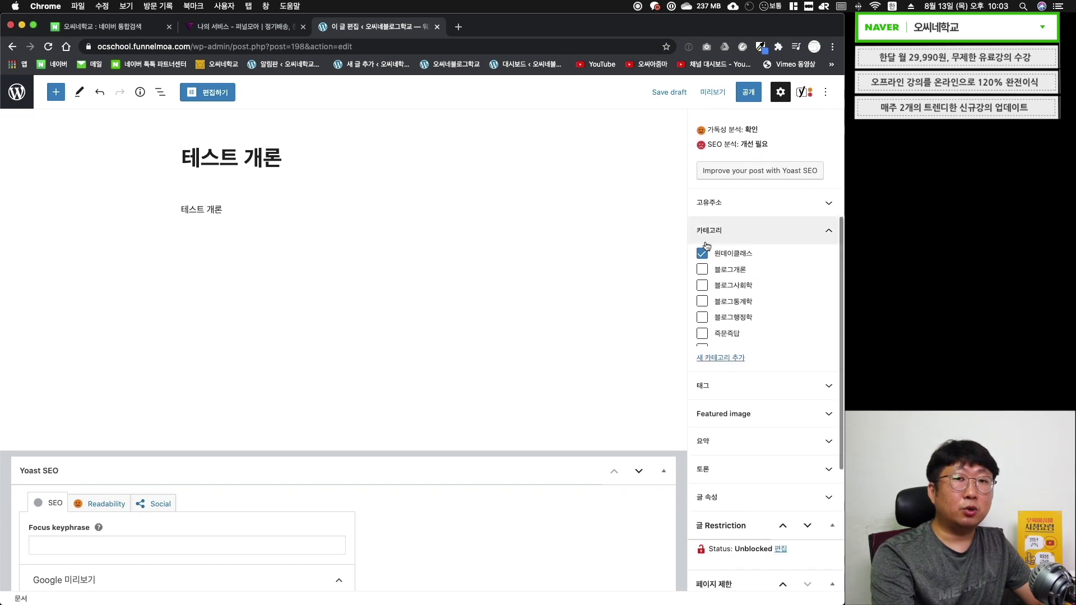
{"action": "left_click", "coordinate": [702, 254]}
{"action": "left_click", "coordinate": [703, 269]}
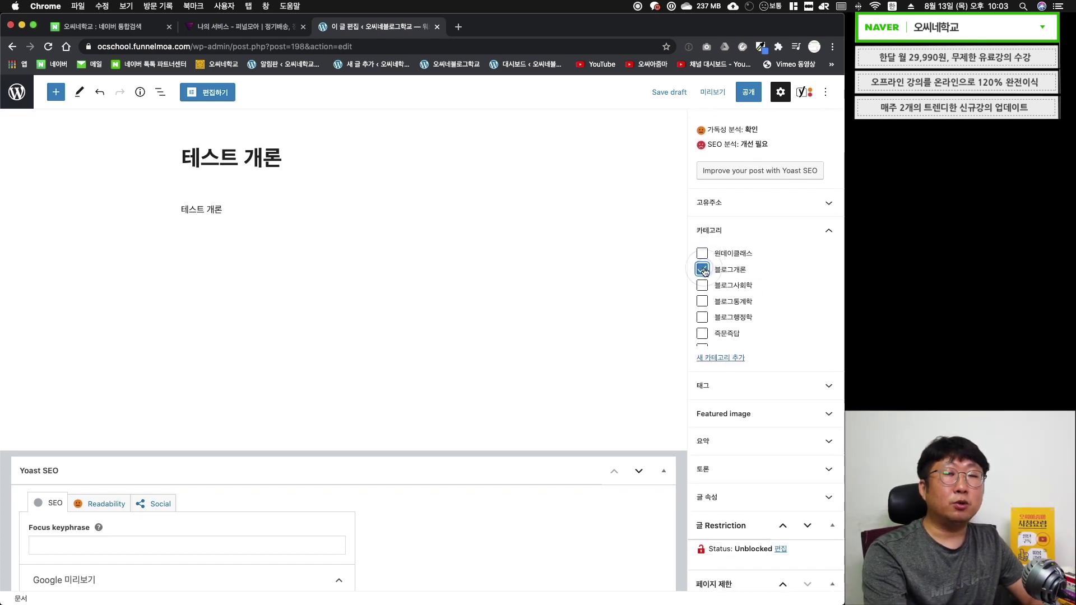
{"action": "left_click", "coordinate": [749, 92]}
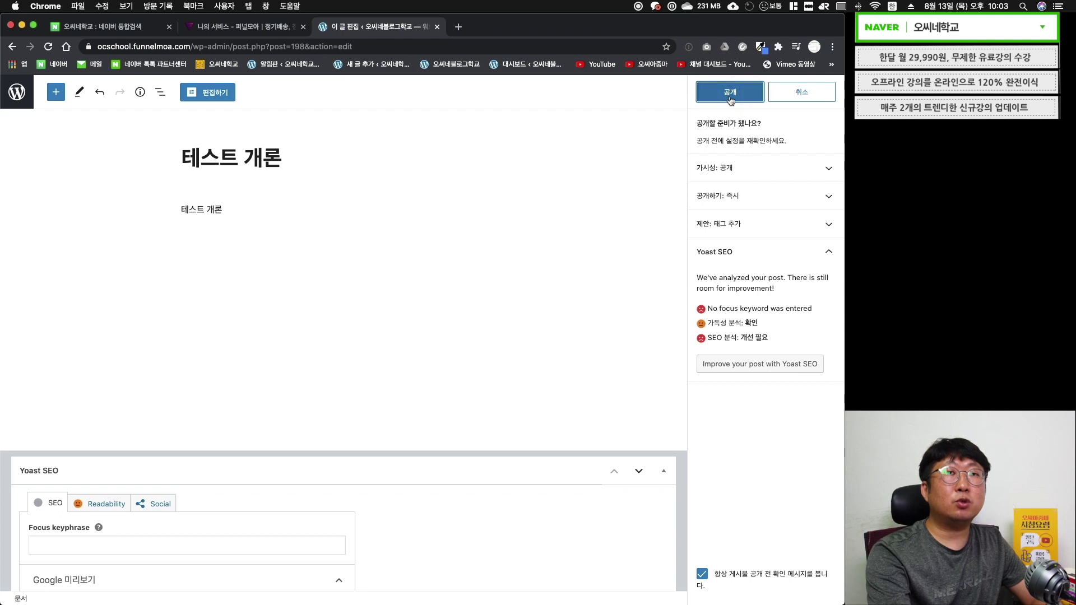
{"action": "left_click", "coordinate": [730, 98]}
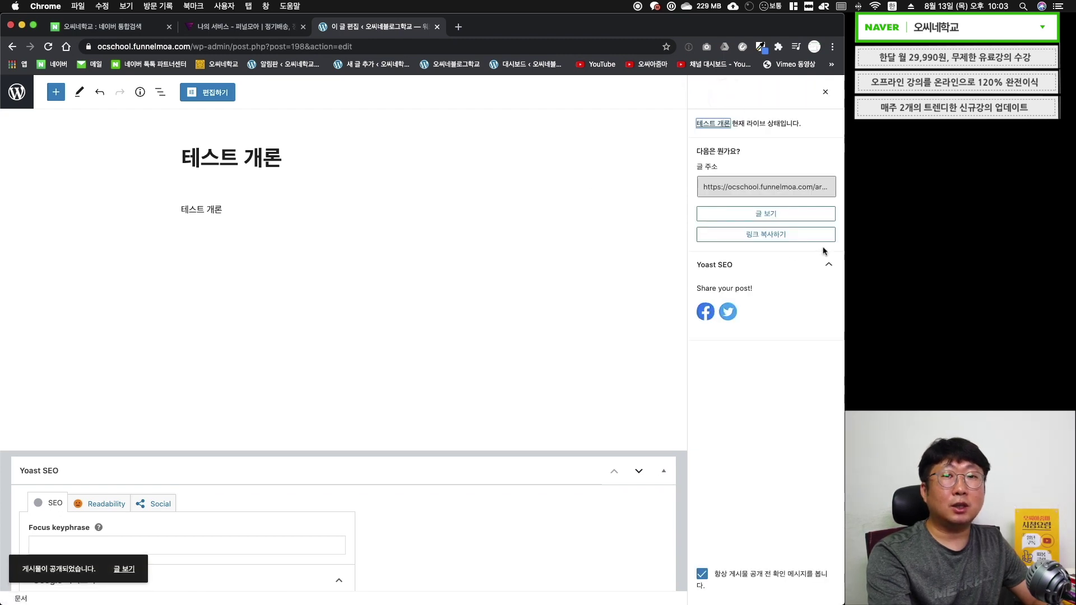
{"action": "left_click", "coordinate": [765, 213]}
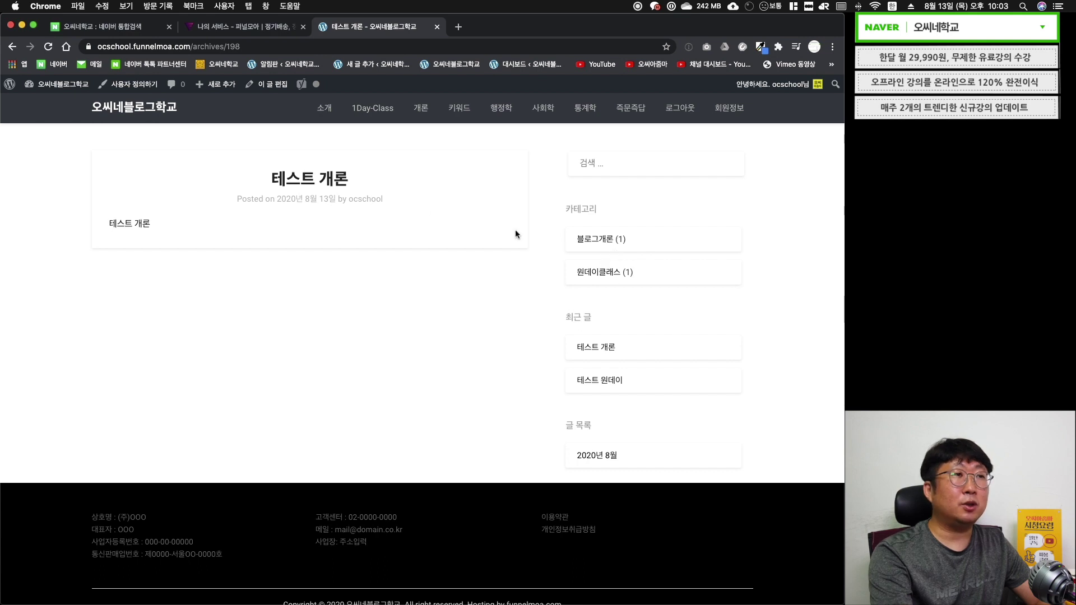
- Duplicate the 테스트 개론 post from the post list and change the copy's title and body text to 테스트 사회학
{"action": "mouse_move", "coordinate": [68, 86]}
{"action": "left_click", "coordinate": [56, 104]}
{"action": "mouse_move", "coordinate": [48, 196]}
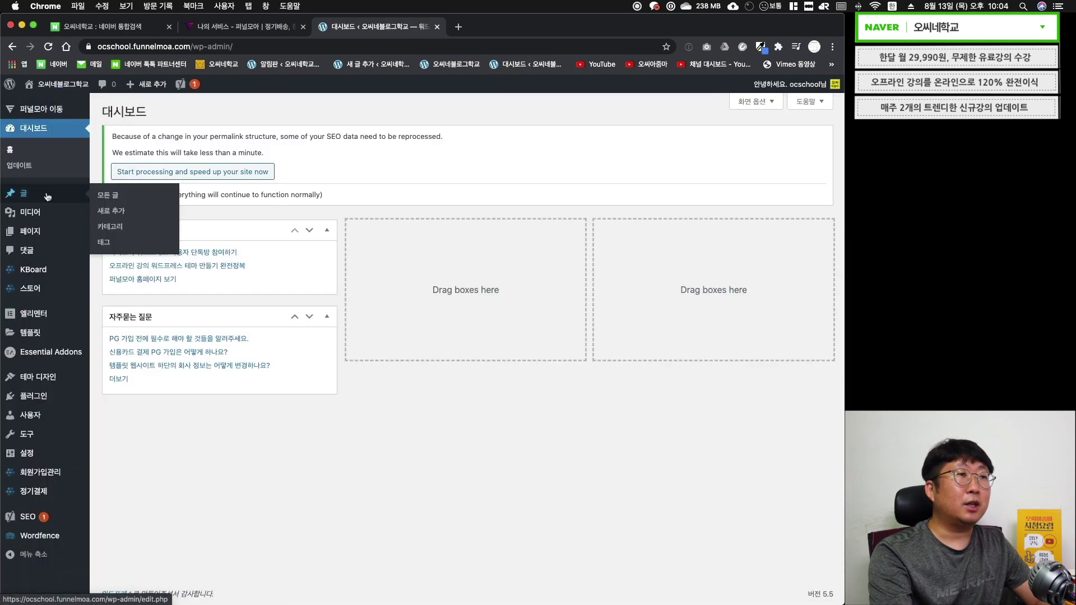
{"action": "left_click", "coordinate": [120, 201]}
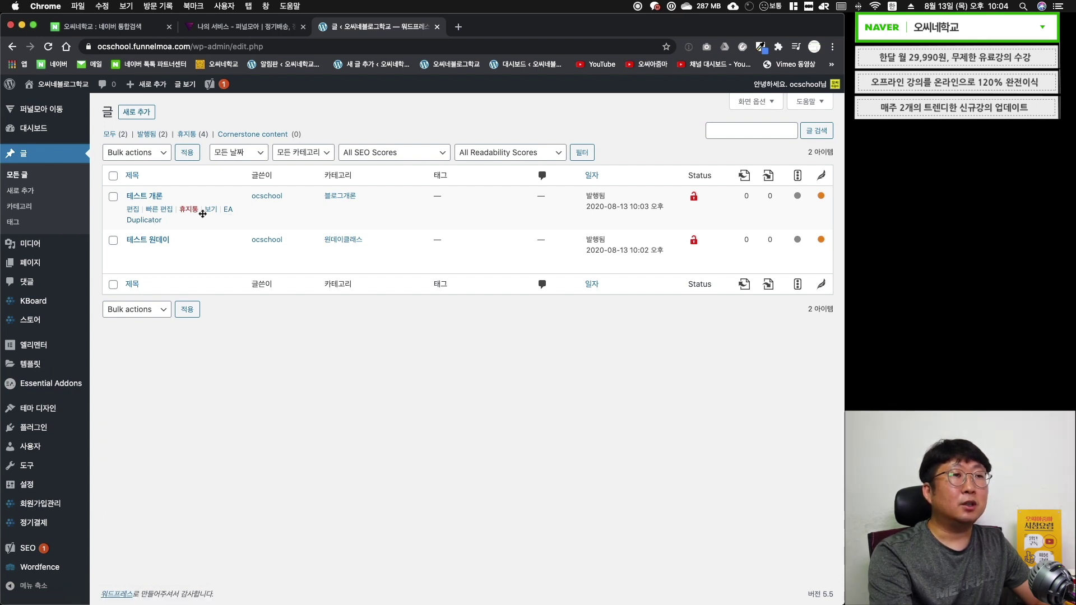
{"action": "left_click", "coordinate": [224, 211]}
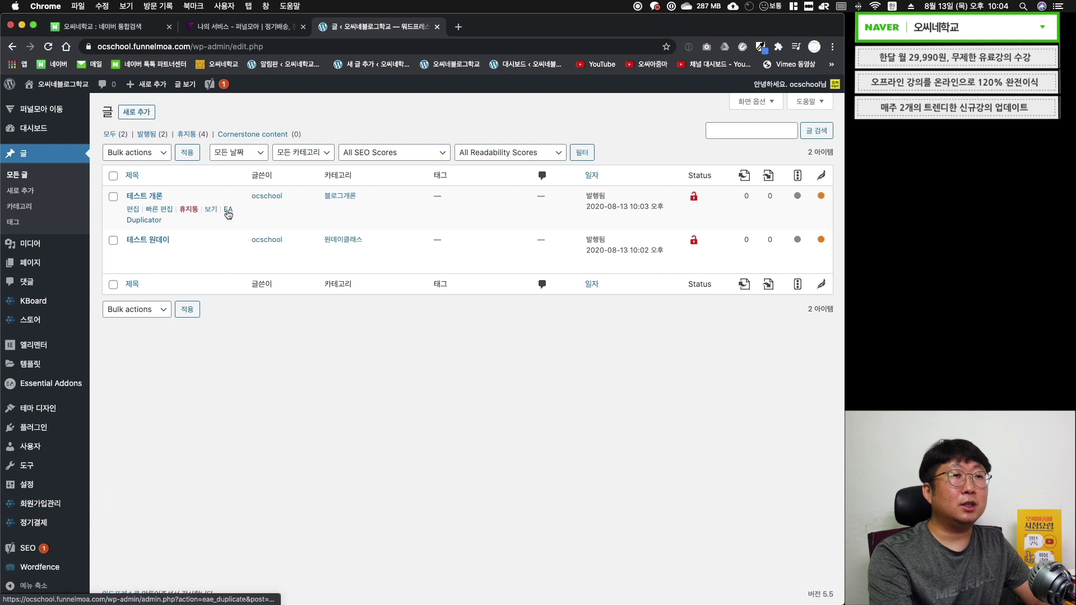
{"action": "left_click", "coordinate": [133, 209]}
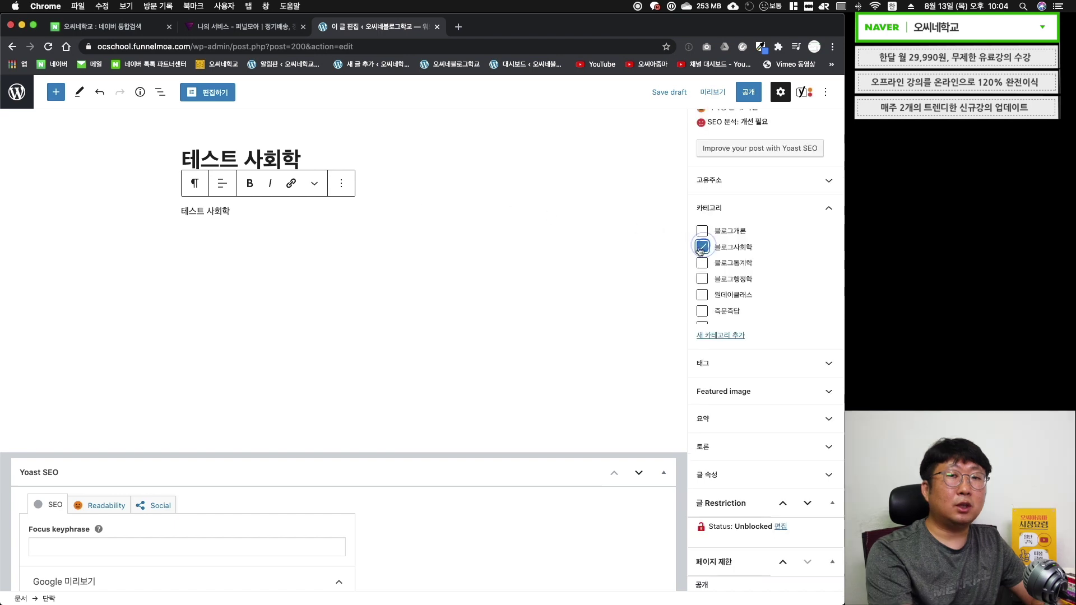
- Assign the 테스트 사회학 post to the 블로그사회학 category, publish it and view it on the site
{"action": "left_click", "coordinate": [702, 246]}
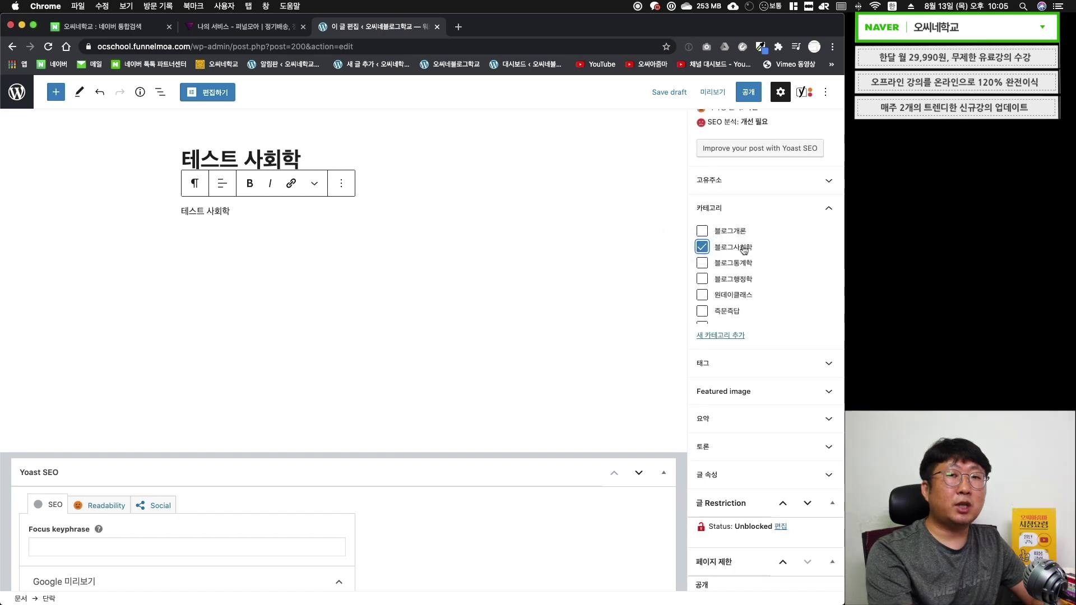
{"action": "left_click", "coordinate": [750, 93]}
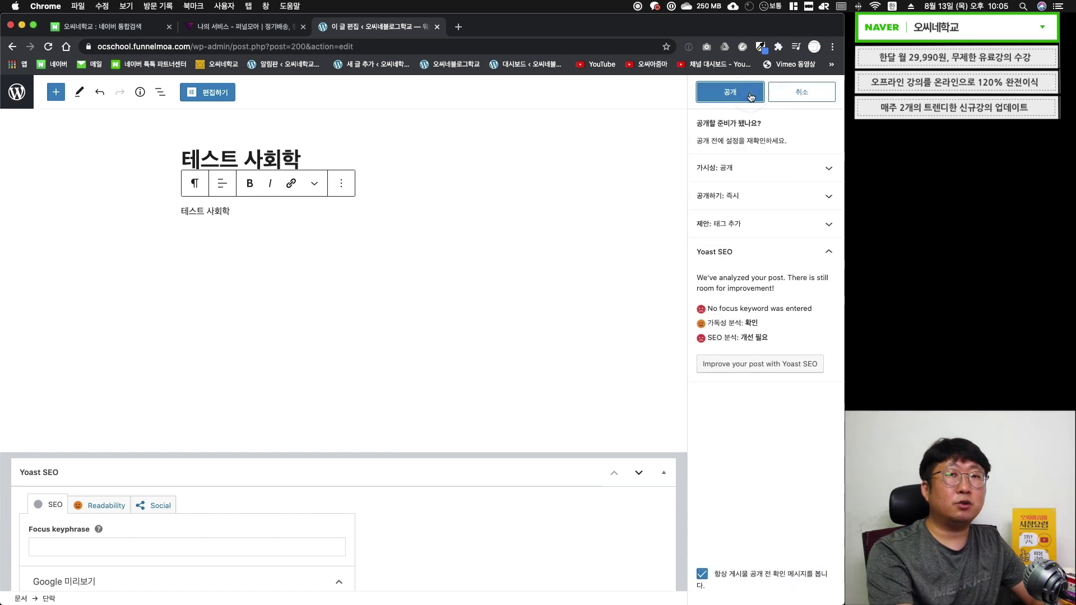
{"action": "left_click", "coordinate": [750, 94]}
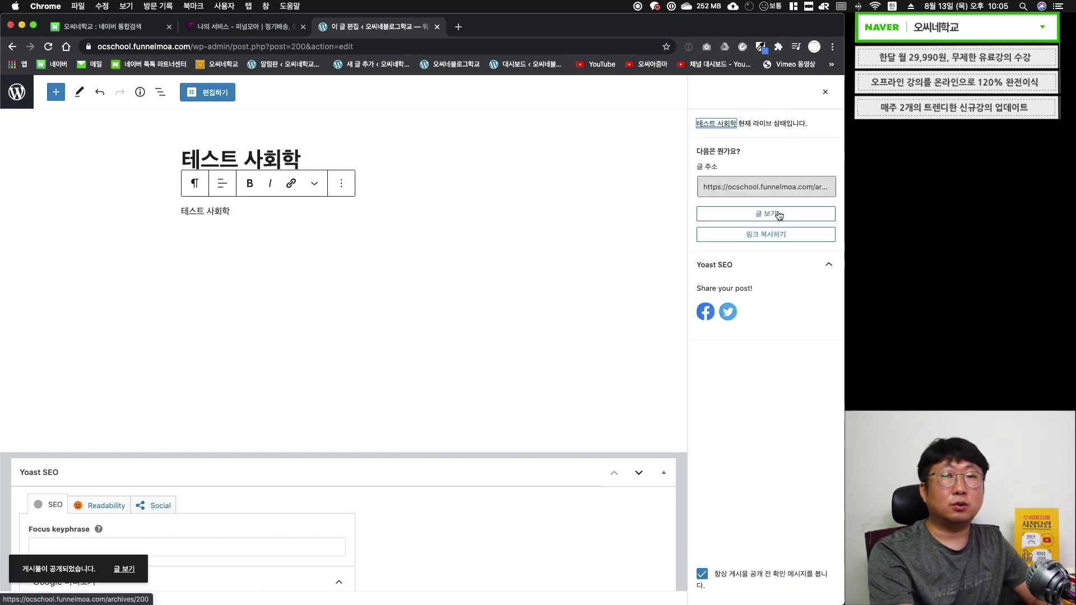
{"action": "left_click", "coordinate": [779, 215]}
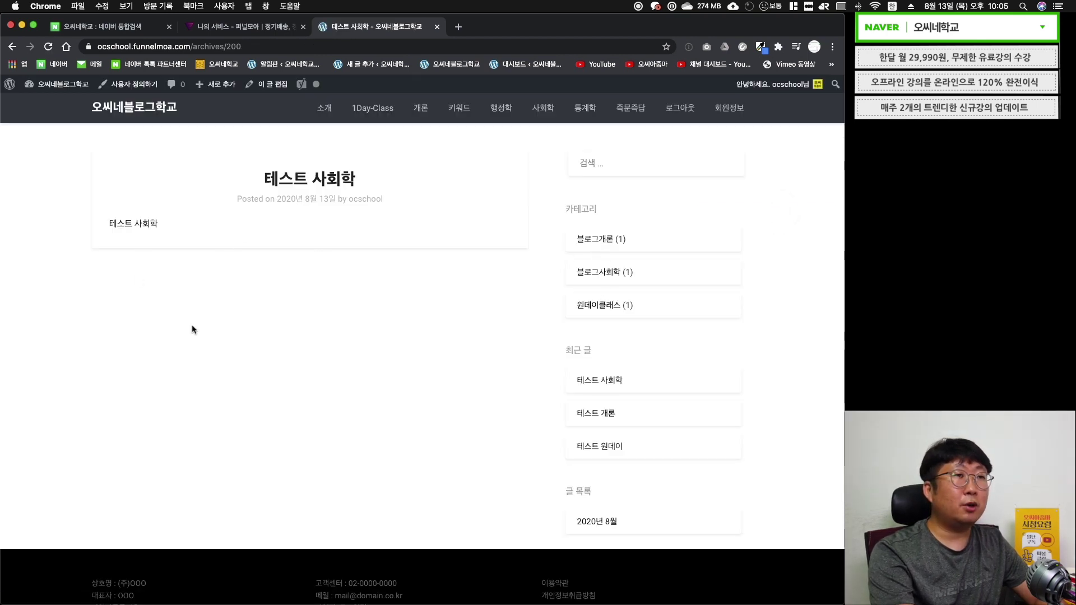
- Duplicate the 테스트 사회학 post and set the copy's title and body to 테스트 통계학 and its category to 블로그통계학
{"action": "mouse_move", "coordinate": [56, 84]}
{"action": "left_click", "coordinate": [33, 102]}
{"action": "mouse_move", "coordinate": [24, 193]}
{"action": "left_click", "coordinate": [109, 196]}
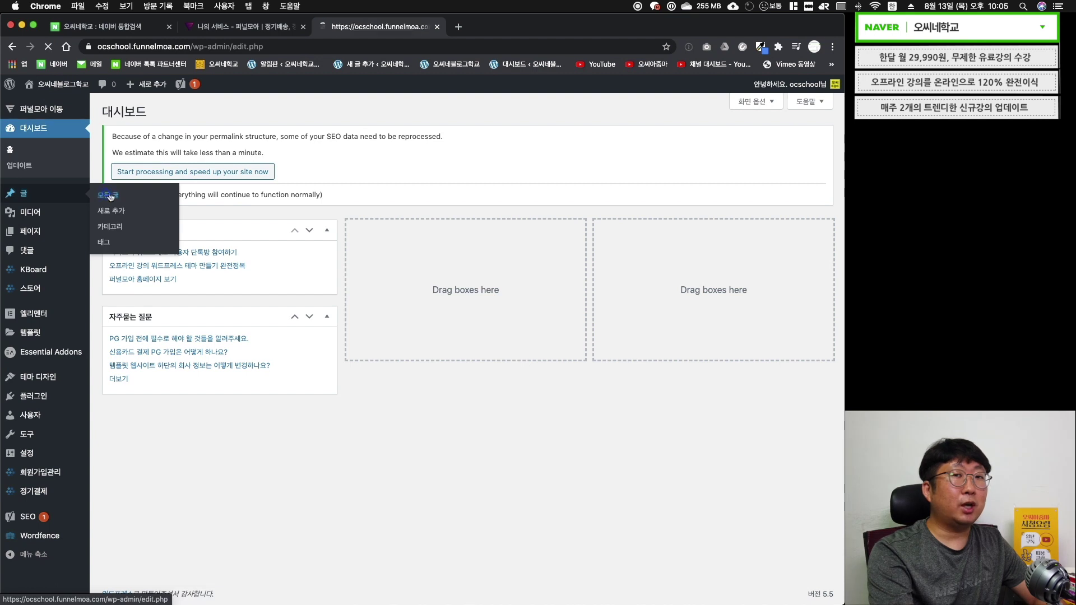
{"action": "left_click", "coordinate": [228, 209]}
{"action": "left_click", "coordinate": [133, 209]}
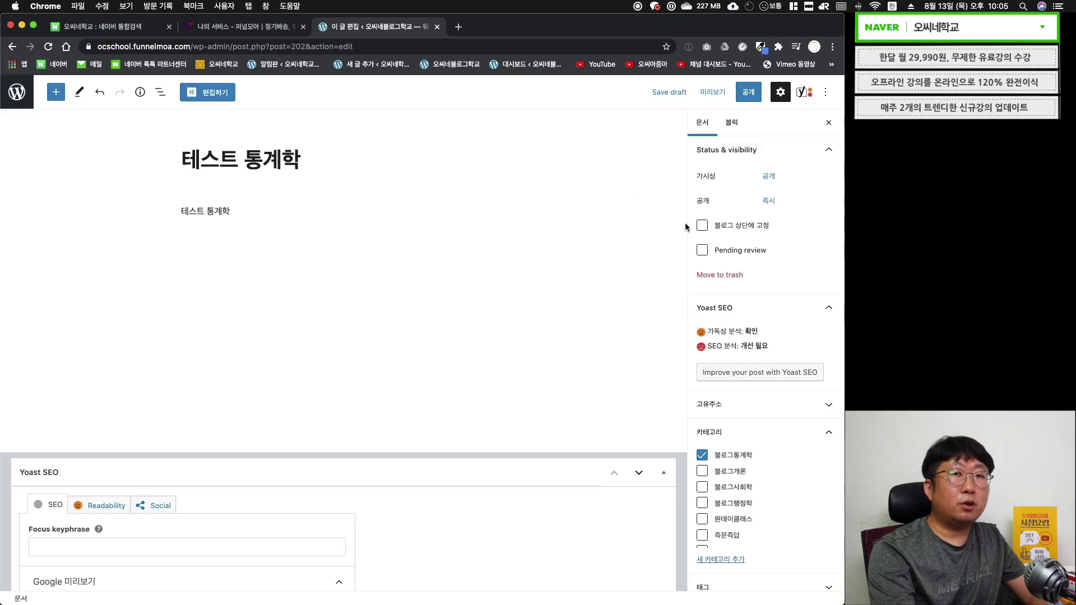
- Publish the 테스트 통계학 post and view it on the site
{"action": "scroll", "coordinate": [713, 247], "scroll_direction": "down", "scroll_amount": 5}
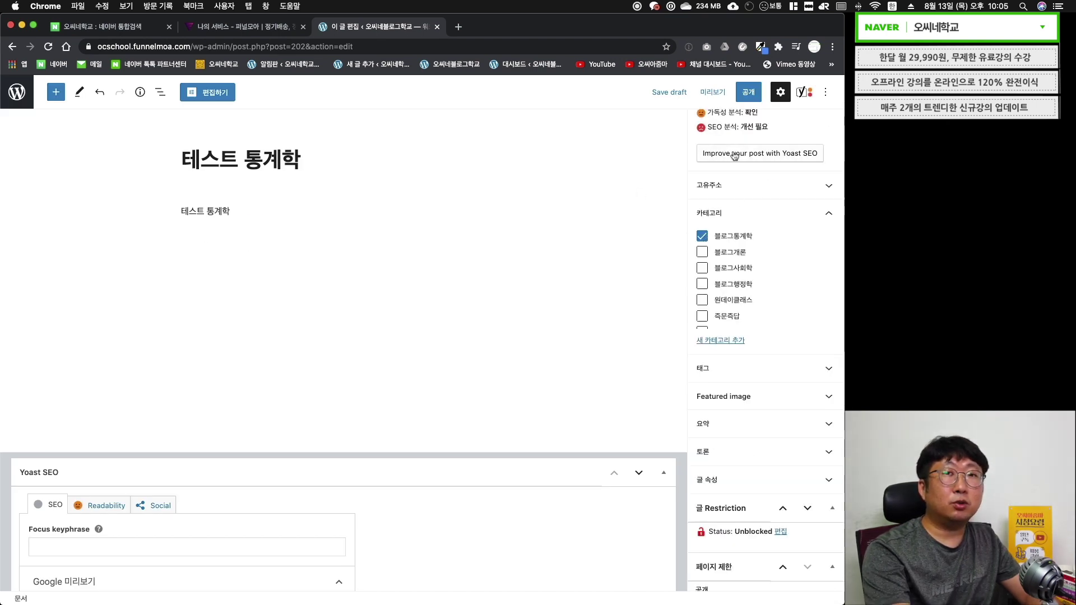
{"action": "left_click", "coordinate": [749, 92]}
{"action": "left_click", "coordinate": [727, 93]}
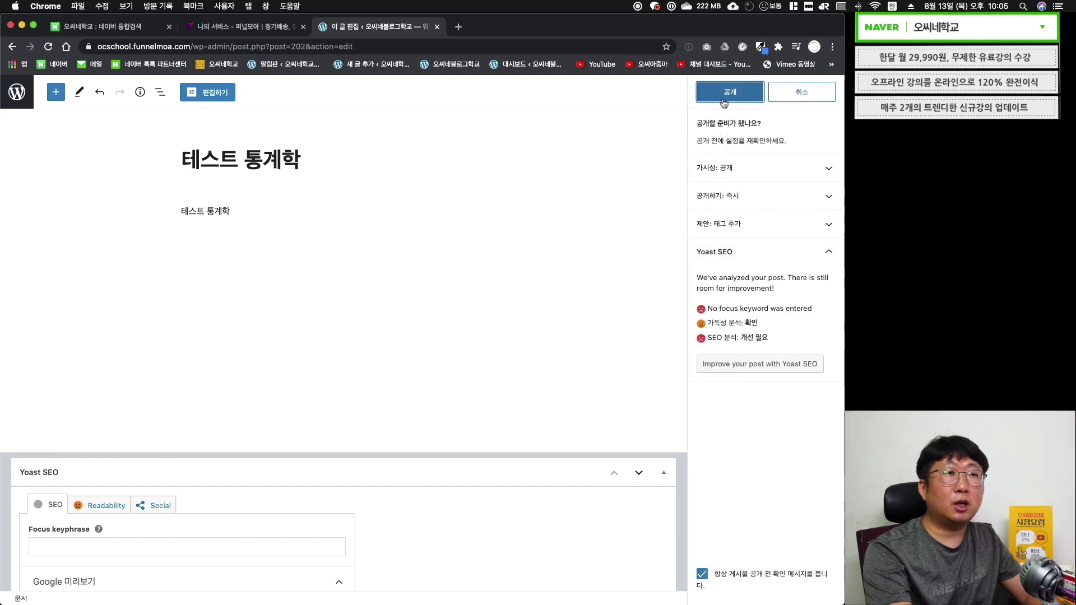
{"action": "left_click", "coordinate": [778, 213]}
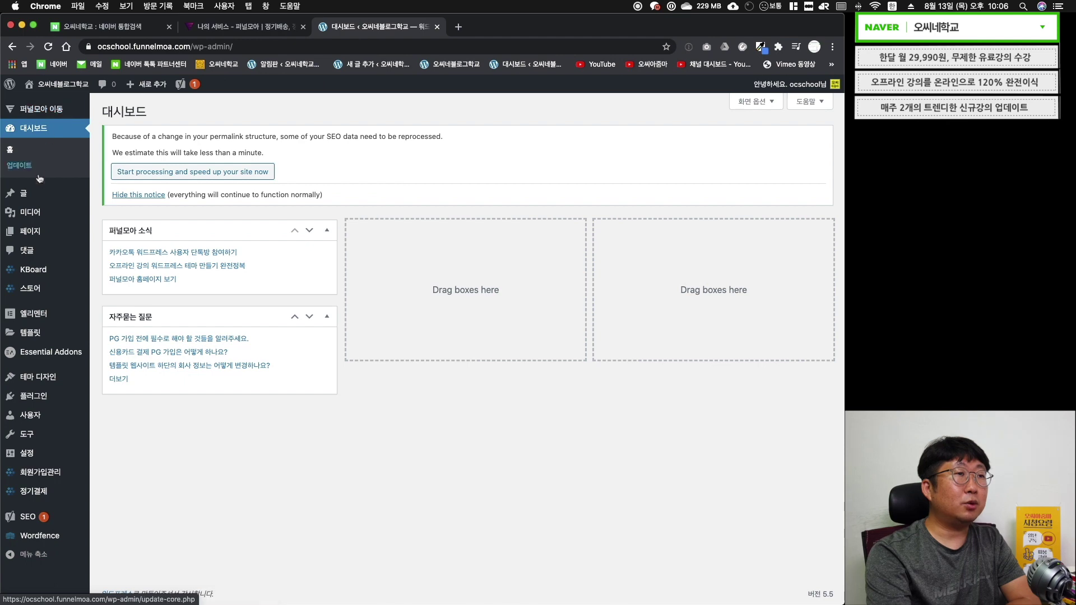
- Duplicate the 테스트 통계학 post and set the copy's title and body to 테스트 행정학 and its category to 블로그행정학
{"action": "mouse_move", "coordinate": [38, 193]}
{"action": "left_click", "coordinate": [104, 196]}
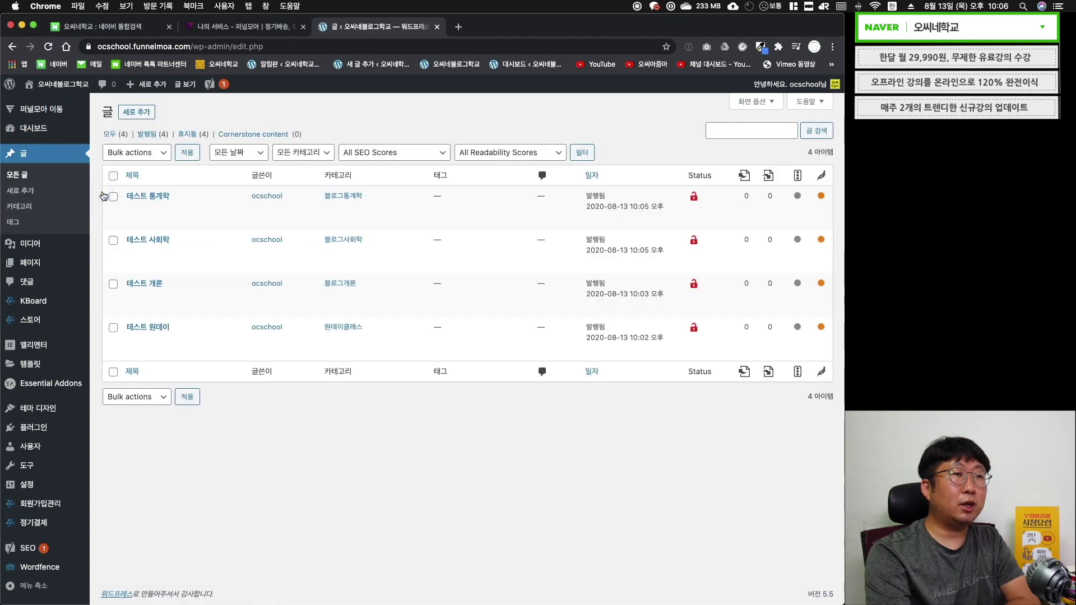
{"action": "left_click", "coordinate": [230, 210]}
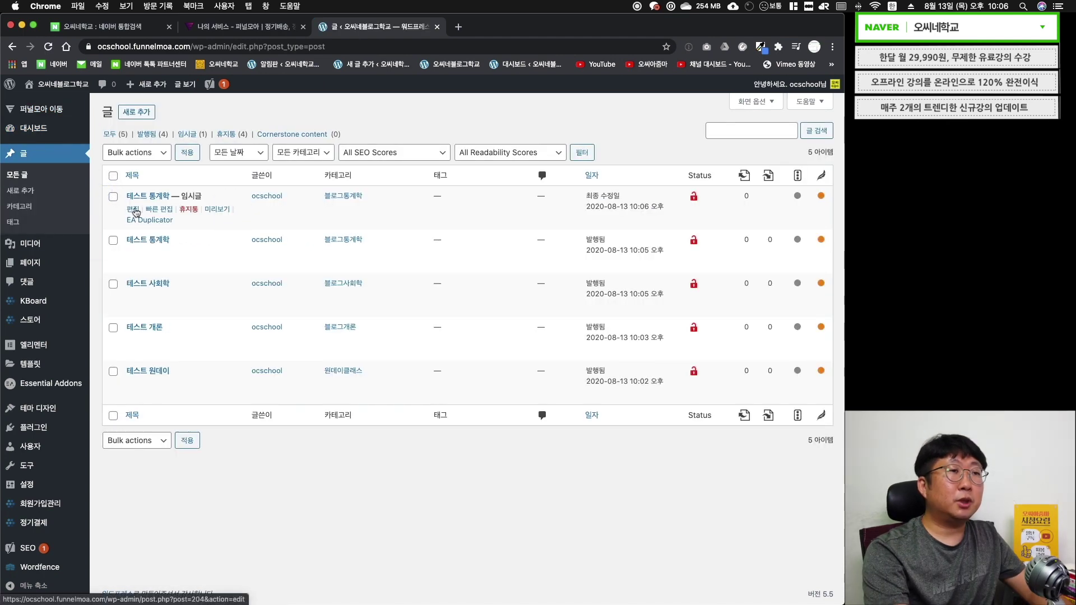
{"action": "left_click", "coordinate": [133, 209]}
{"action": "left_click", "coordinate": [260, 148]}
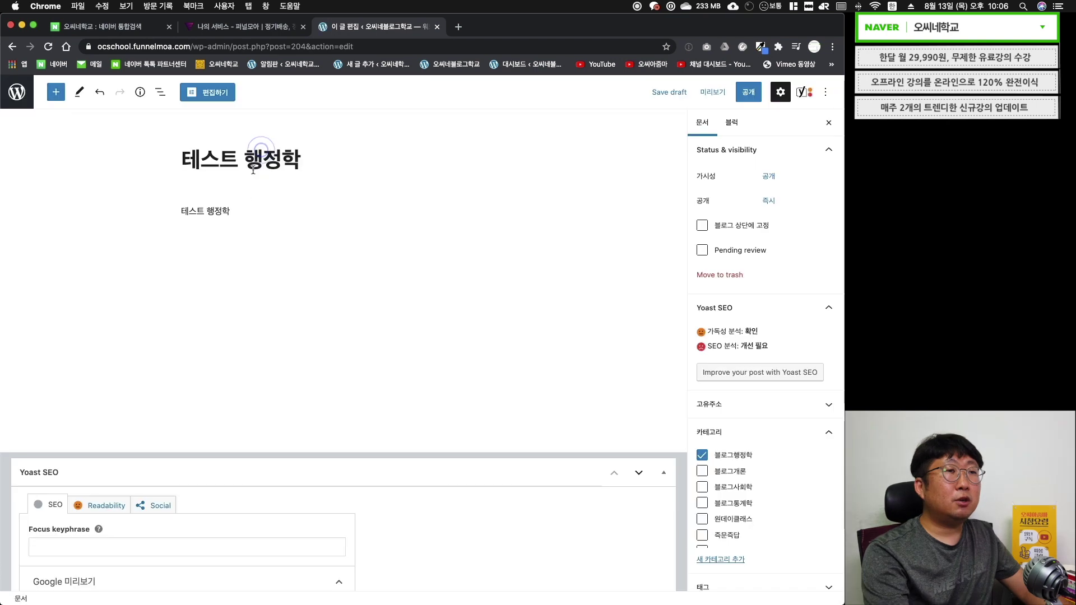
{"action": "left_click", "coordinate": [242, 206]}
- Publish the 테스트 행정학 post and view it on the site
{"action": "scroll", "coordinate": [712, 252], "scroll_direction": "down", "scroll_amount": 4}
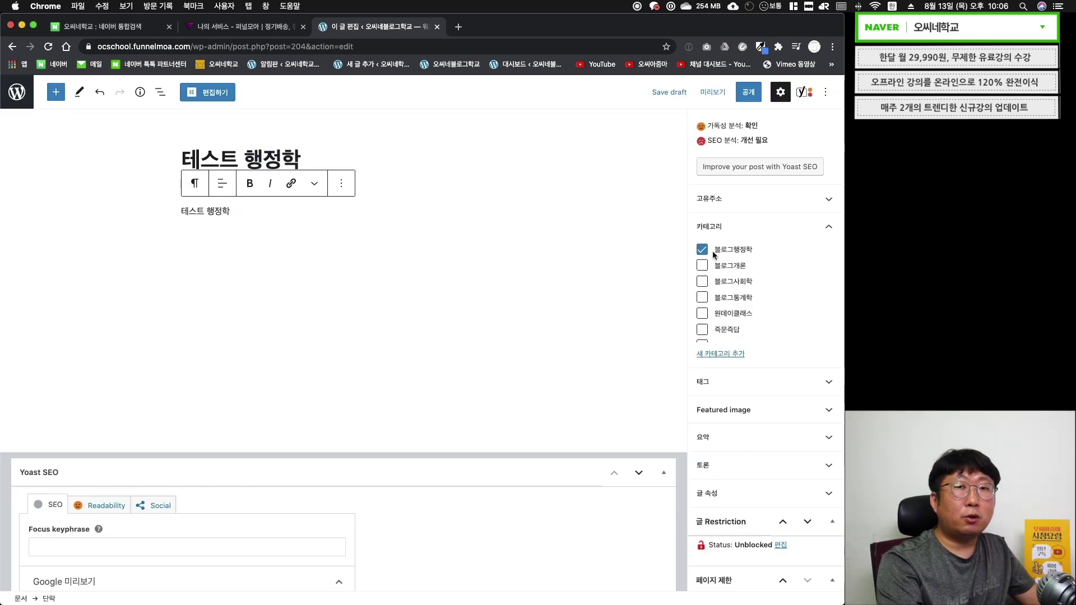
{"action": "left_click", "coordinate": [745, 99]}
{"action": "left_click", "coordinate": [729, 92]}
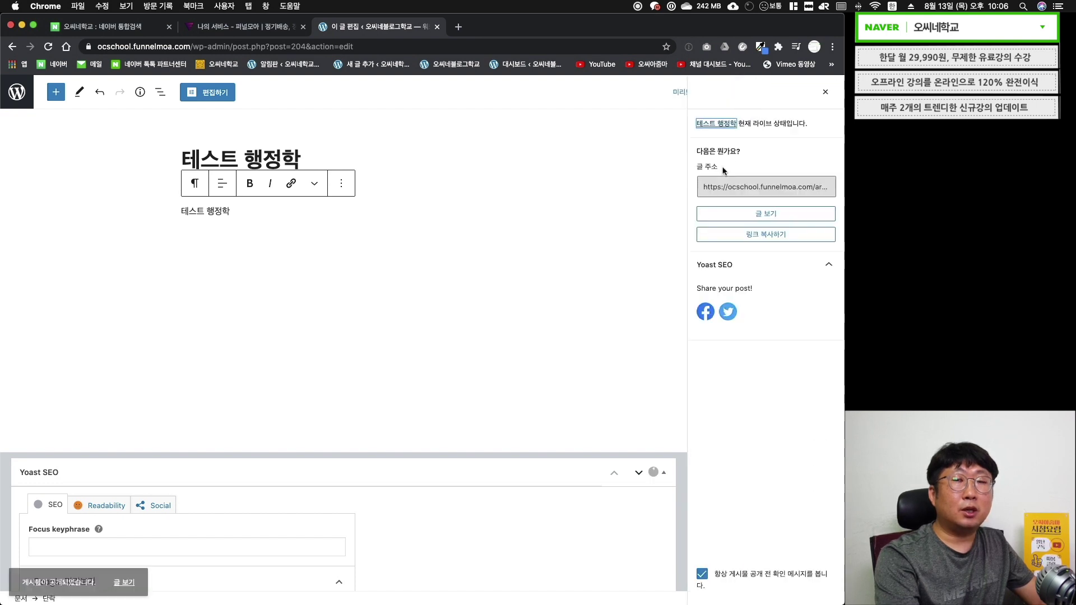
{"action": "left_click", "coordinate": [717, 214]}
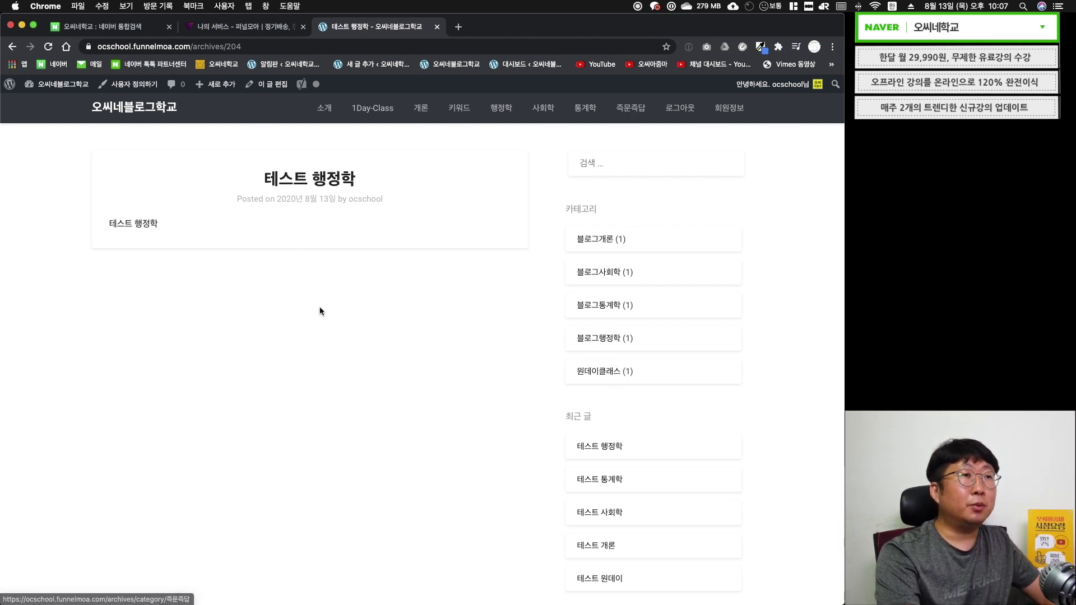
- Duplicate the 테스트 행정학 post from the post list and change the copy's title and body text to 테스트 키워드공학
{"action": "mouse_move", "coordinate": [44, 85]}
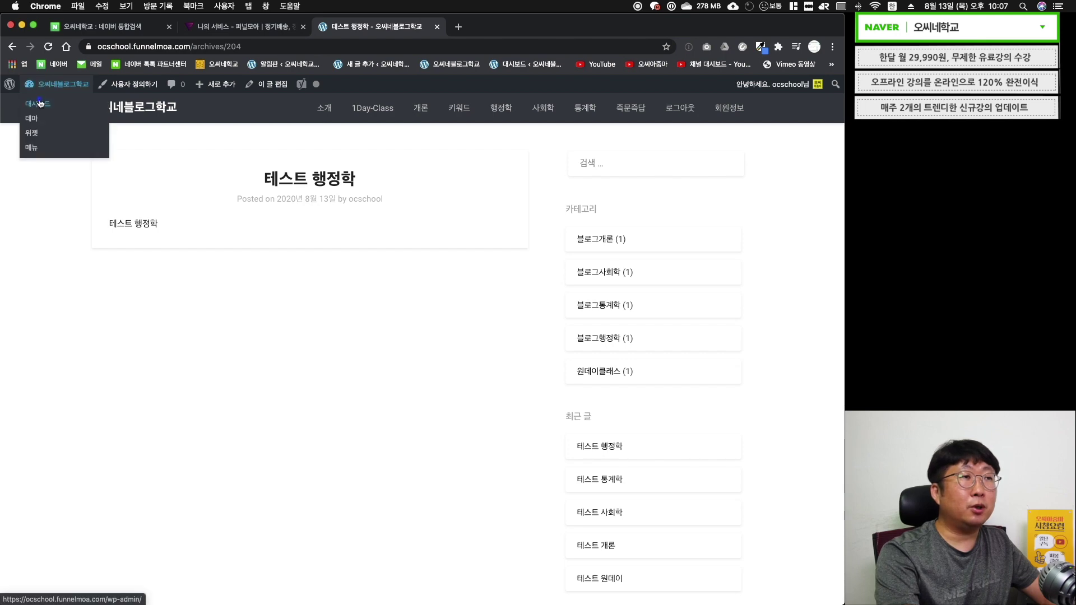
{"action": "left_click", "coordinate": [41, 103]}
{"action": "mouse_move", "coordinate": [85, 199]}
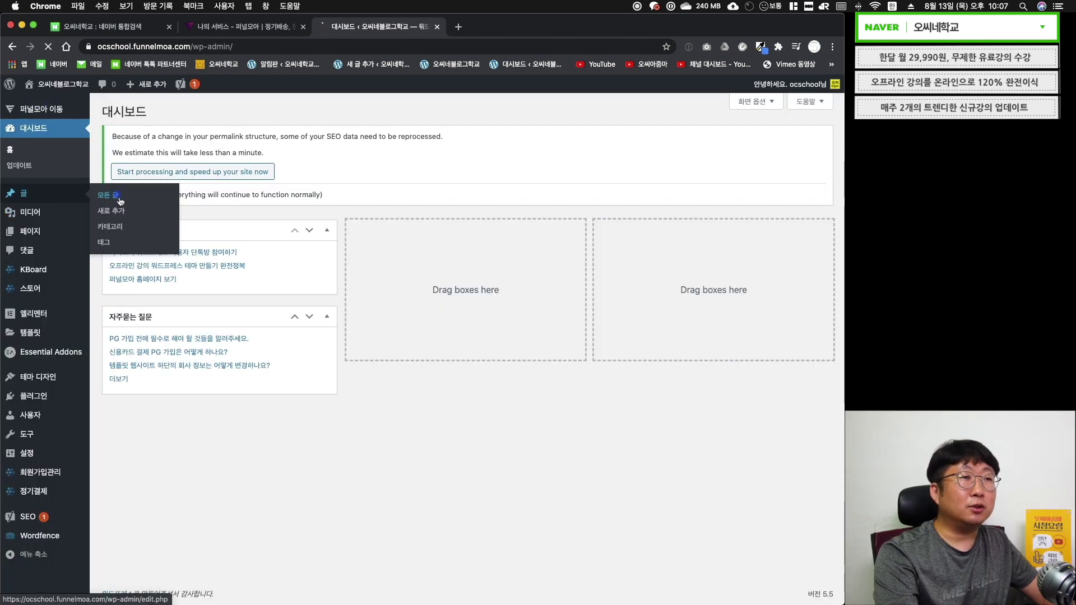
{"action": "left_click", "coordinate": [120, 200]}
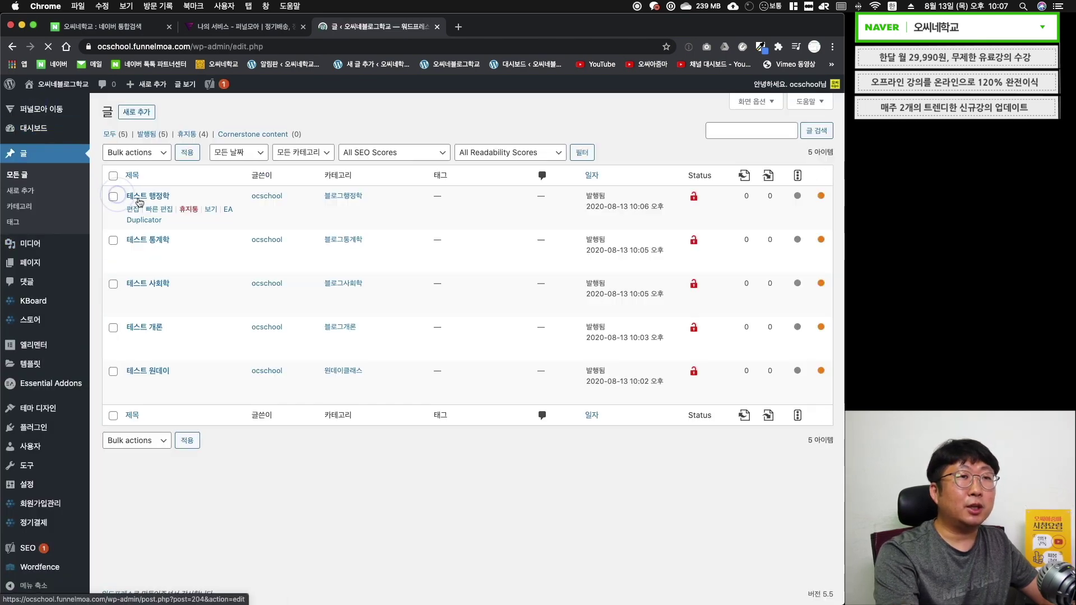
{"action": "left_click", "coordinate": [230, 212]}
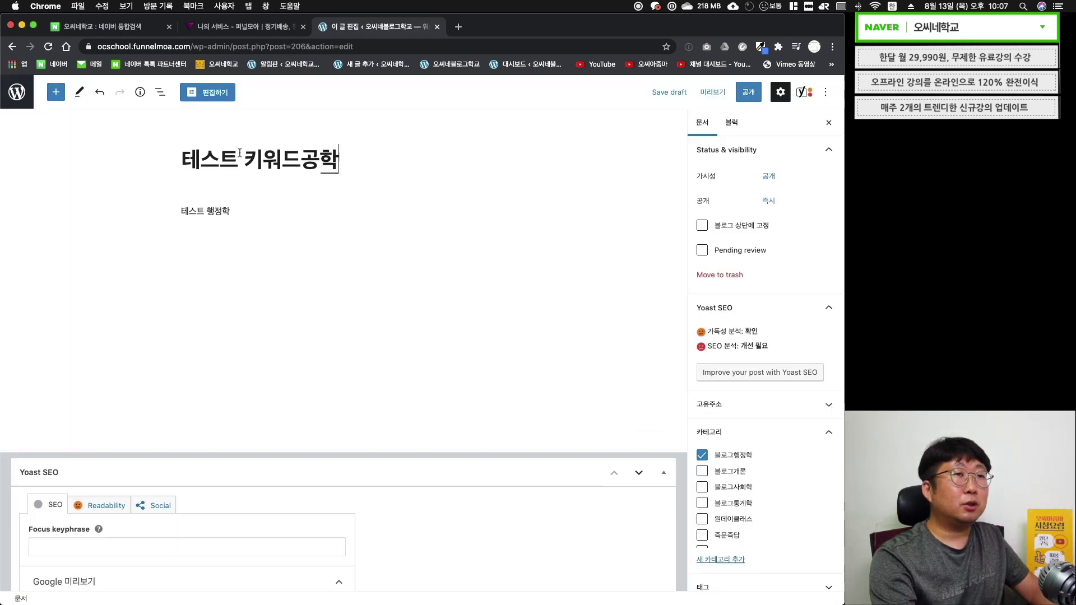
{"action": "left_click_drag", "start_coordinate": [245, 159], "coordinate": [338, 158]}
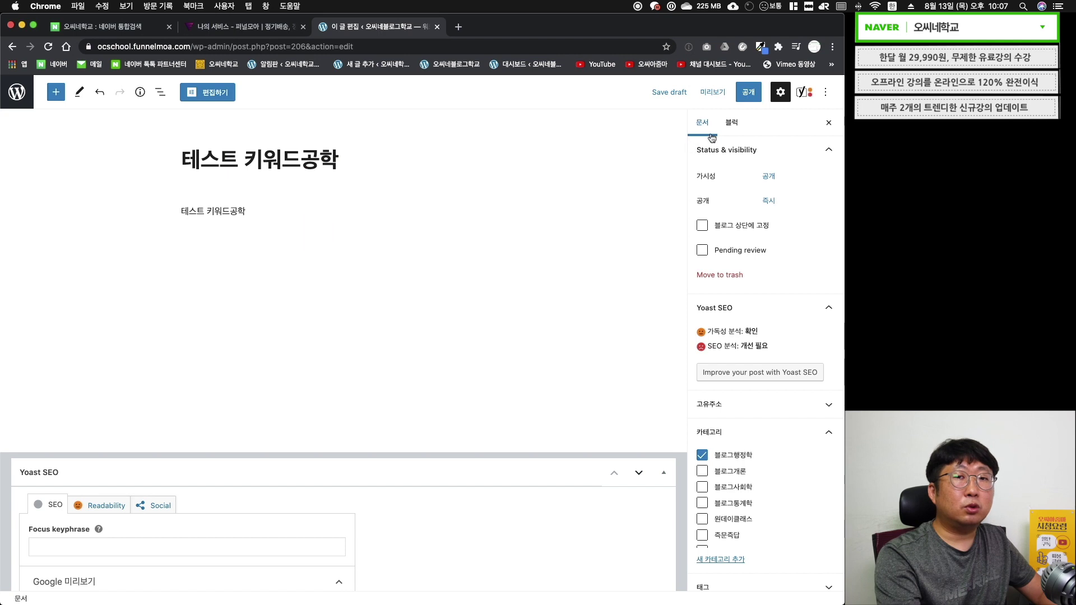
- Set the 테스트 키워드공학 post's category to 키워드공학, publish the post and view it on the site
{"action": "scroll", "coordinate": [709, 318], "scroll_direction": "down", "scroll_amount": 4}
{"action": "left_click", "coordinate": [702, 333]}
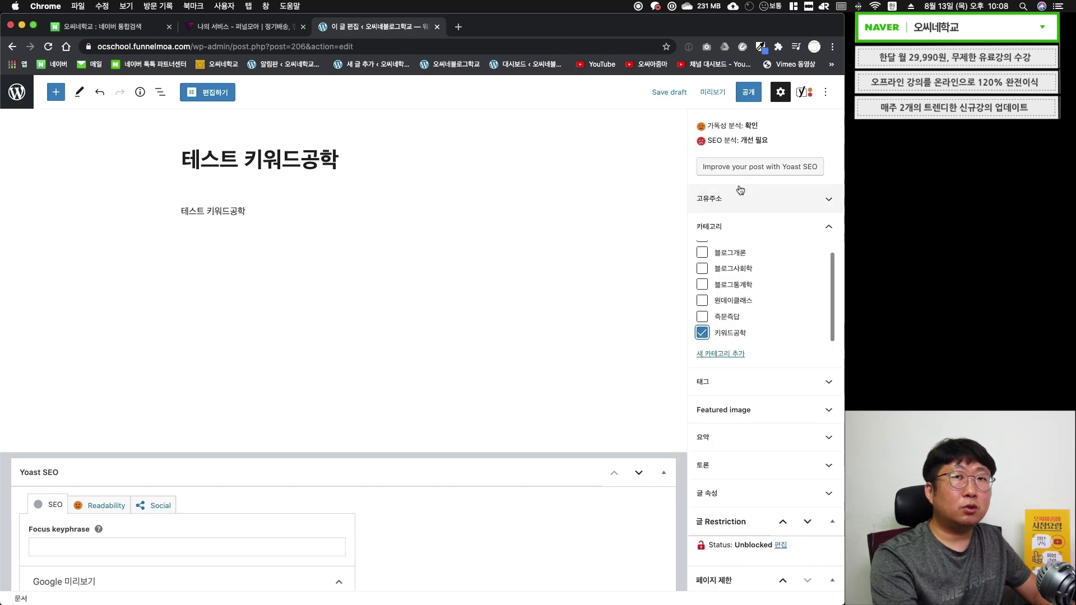
{"action": "left_click", "coordinate": [748, 92]}
{"action": "left_click", "coordinate": [737, 93]}
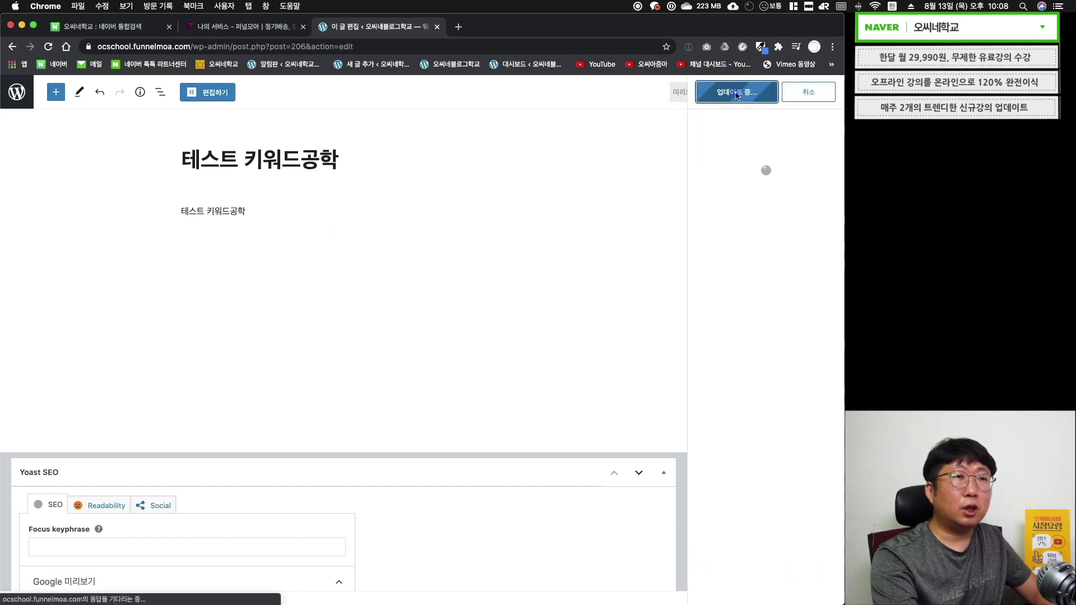
{"action": "left_click", "coordinate": [776, 214]}
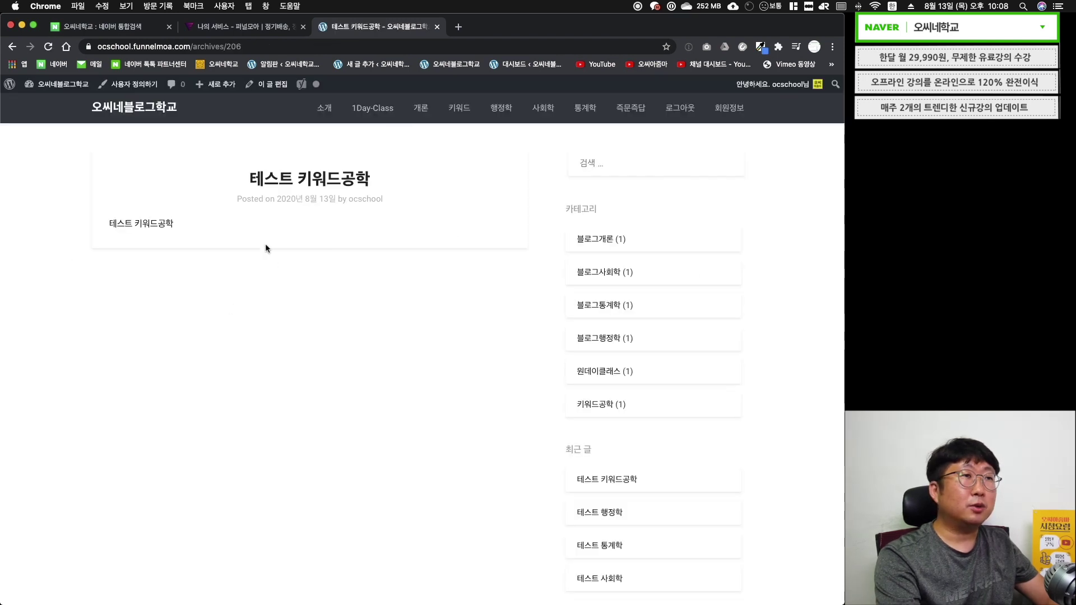
- Duplicate the 테스트 키워드공학 post from the post list and change the copy's title and body text to 테스트 즉문즉답
{"action": "left_click", "coordinate": [56, 84]}
{"action": "mouse_move", "coordinate": [22, 193]}
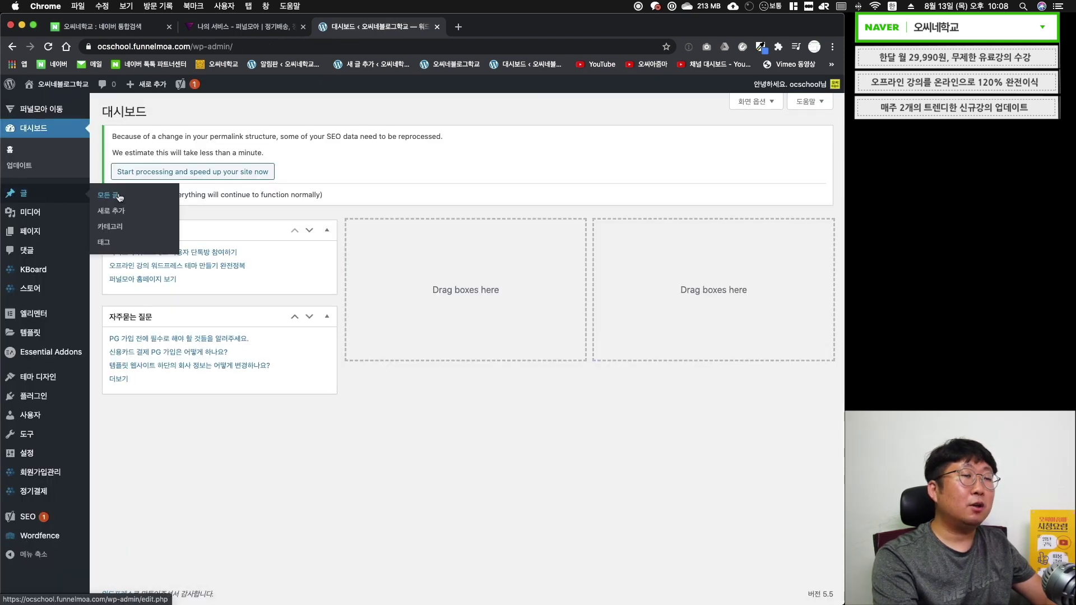
{"action": "left_click", "coordinate": [109, 196]}
{"action": "left_click", "coordinate": [229, 211]}
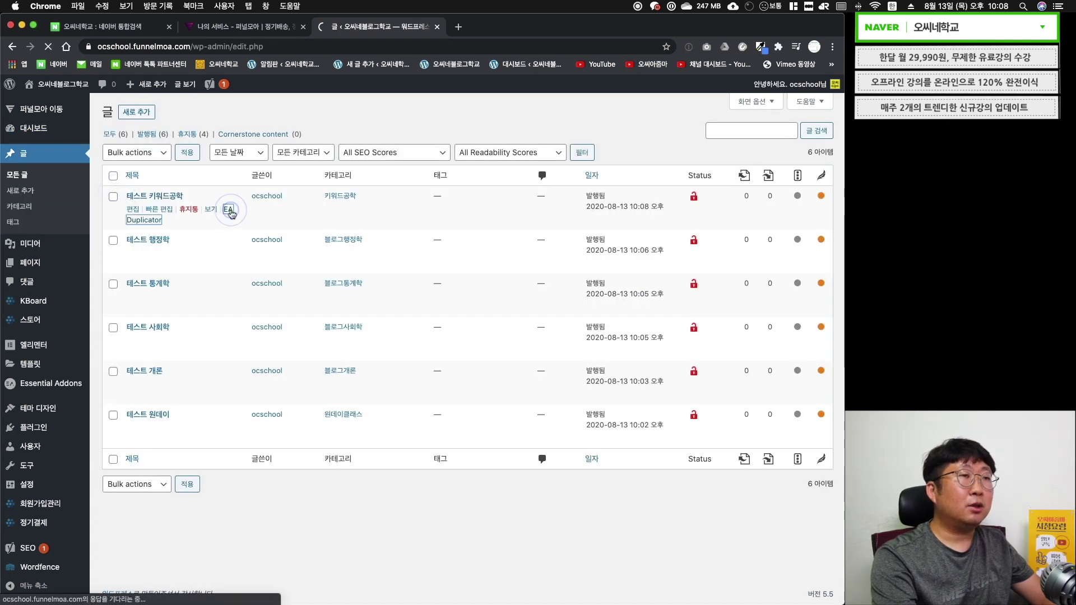
{"action": "left_click", "coordinate": [133, 209]}
{"action": "left_click", "coordinate": [247, 255]}
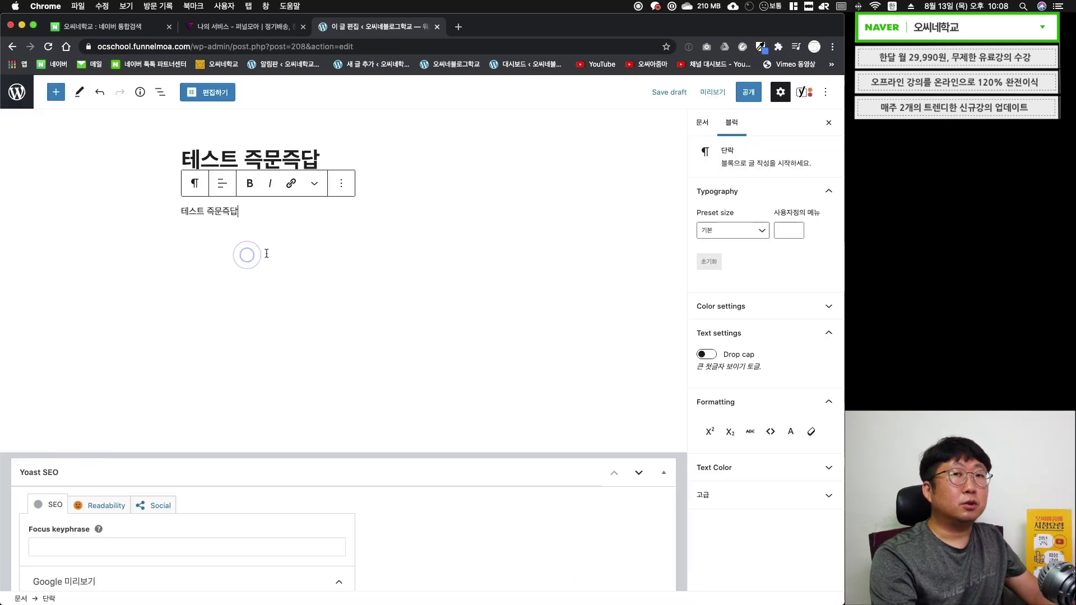
- Set the 테스트 즉문즉답 post's category to 즉문즉답, publish the post and view it on the site
{"action": "left_click", "coordinate": [702, 122]}
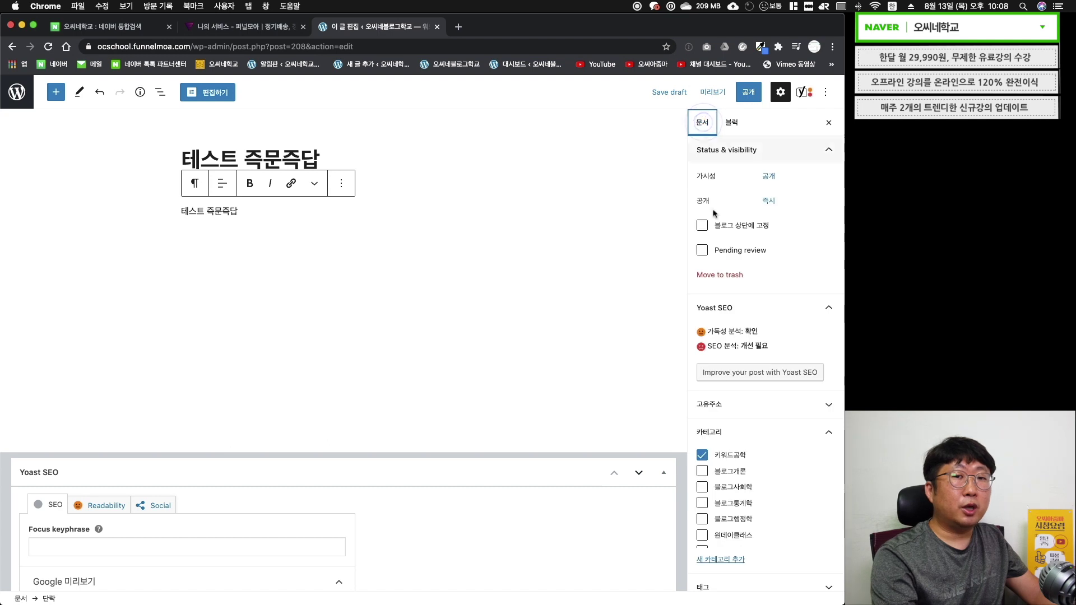
{"action": "scroll", "coordinate": [704, 284], "scroll_direction": "down", "scroll_amount": 6}
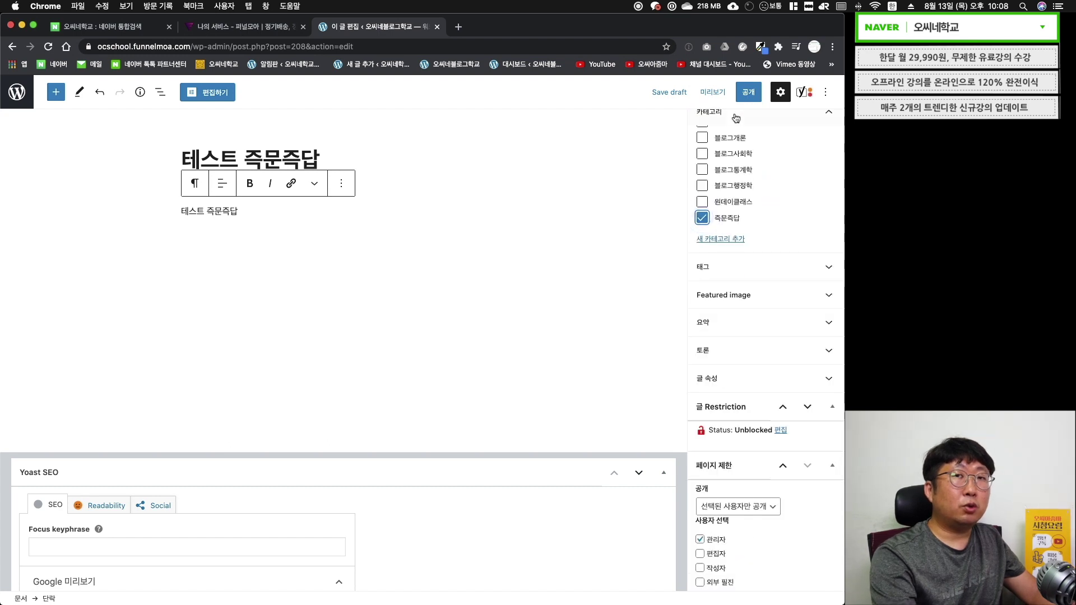
{"action": "left_click", "coordinate": [749, 92]}
{"action": "left_click", "coordinate": [736, 91]}
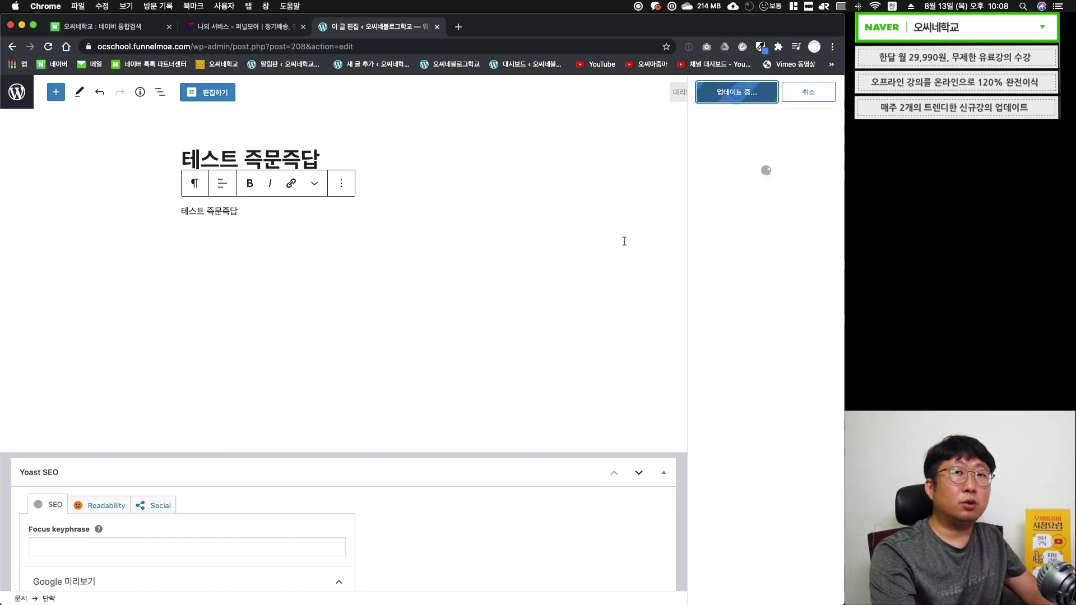
{"action": "left_click", "coordinate": [774, 218]}
{"action": "scroll", "coordinate": [641, 293], "scroll_direction": "down", "scroll_amount": 5}
{"action": "scroll", "coordinate": [641, 293], "scroll_direction": "up", "scroll_amount": 4}
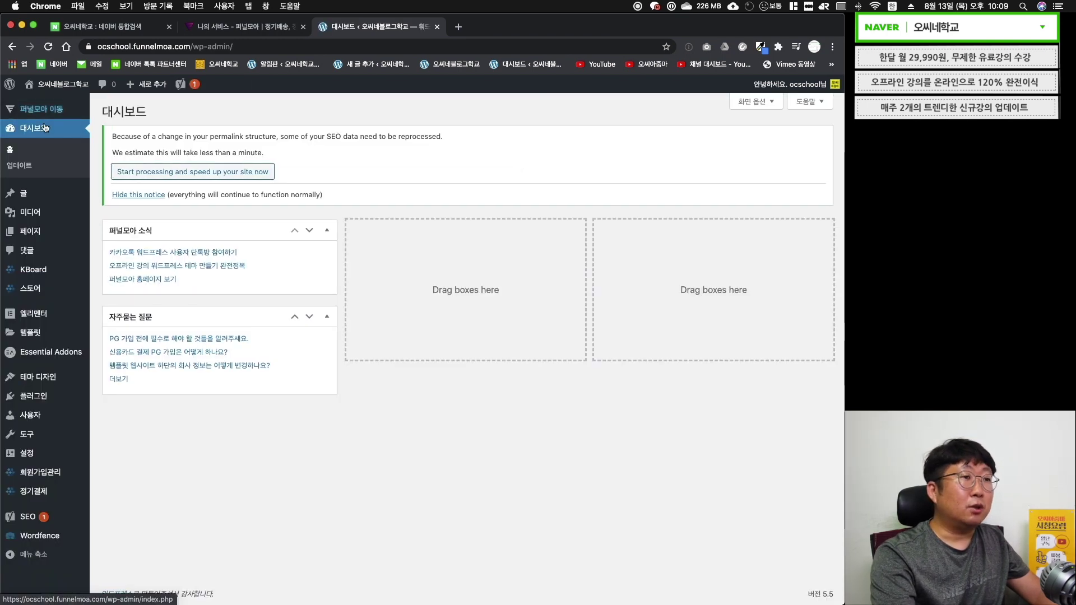
- Find the Category Order and Taxonomy Terms Order plugin among the plugins to add, install it and activate it
{"action": "mouse_move", "coordinate": [46, 396]}
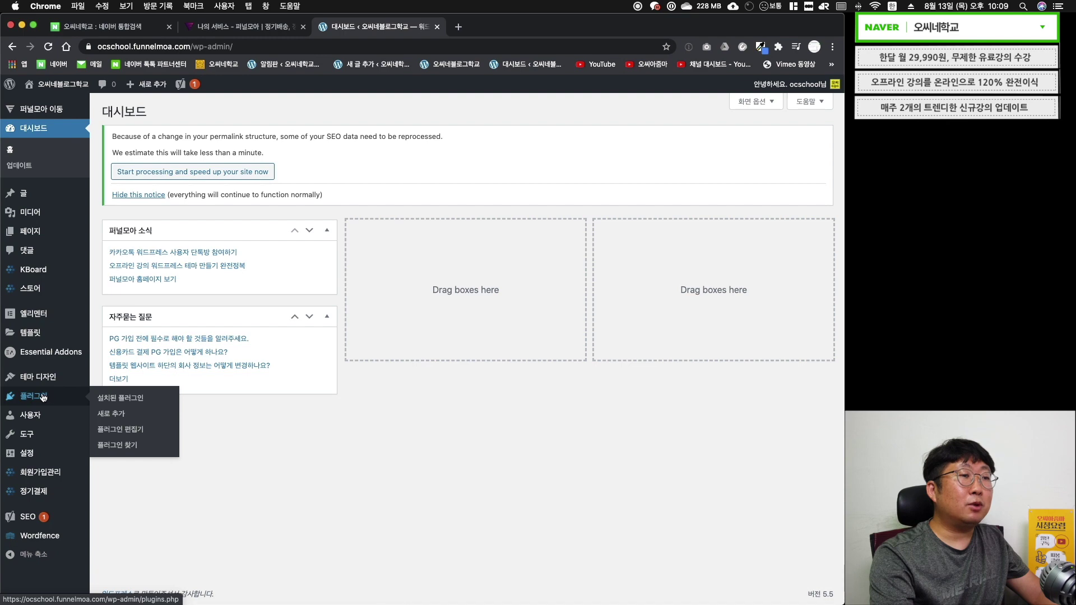
{"action": "left_click", "coordinate": [104, 414]}
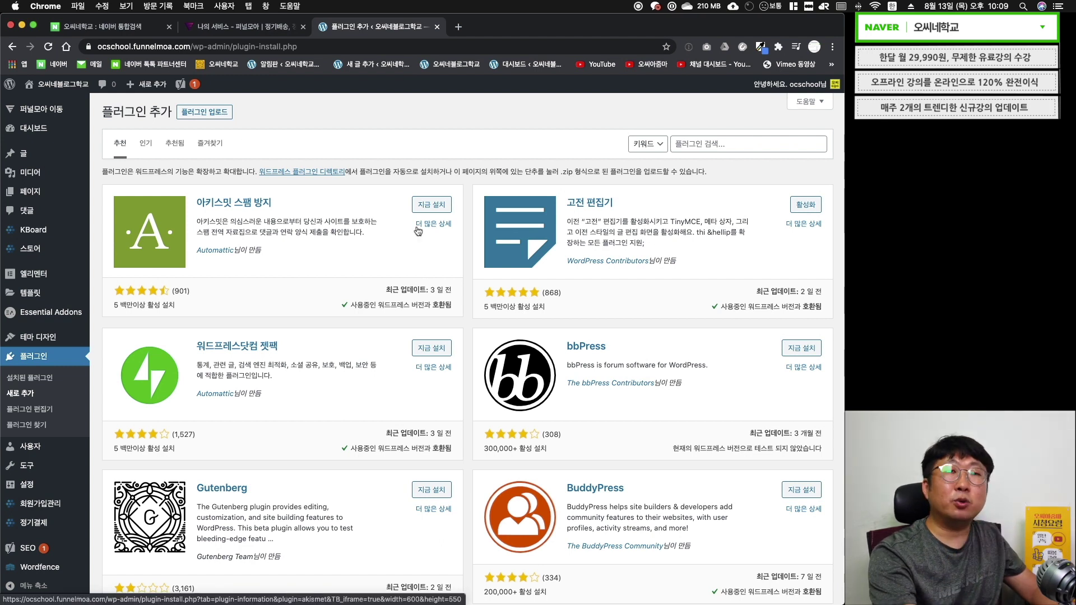
{"action": "left_click", "coordinate": [413, 123]}
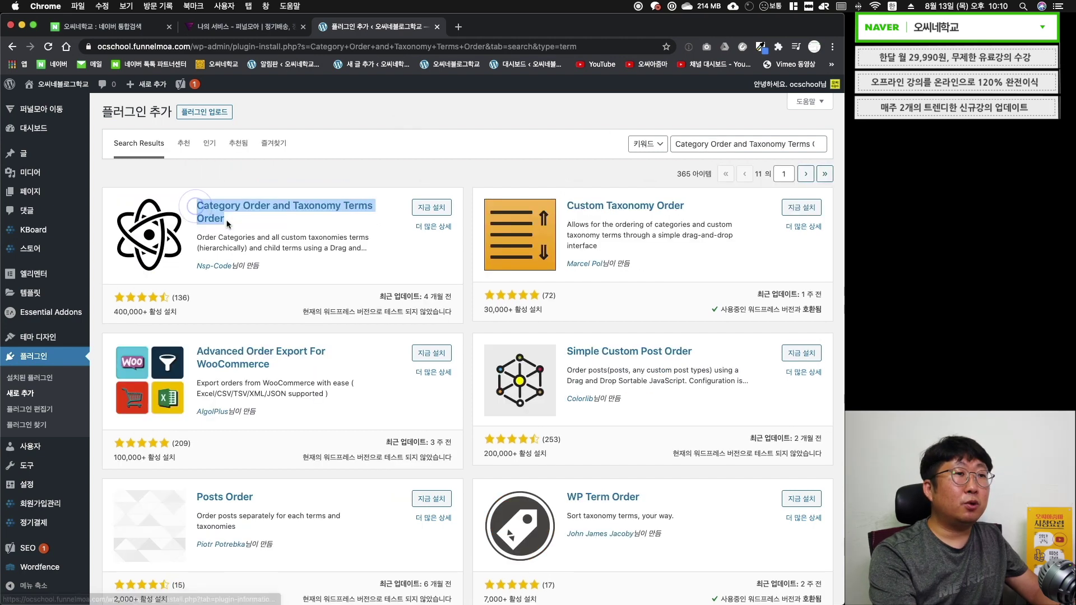
{"action": "left_click_drag", "start_coordinate": [211, 206], "coordinate": [207, 200]}
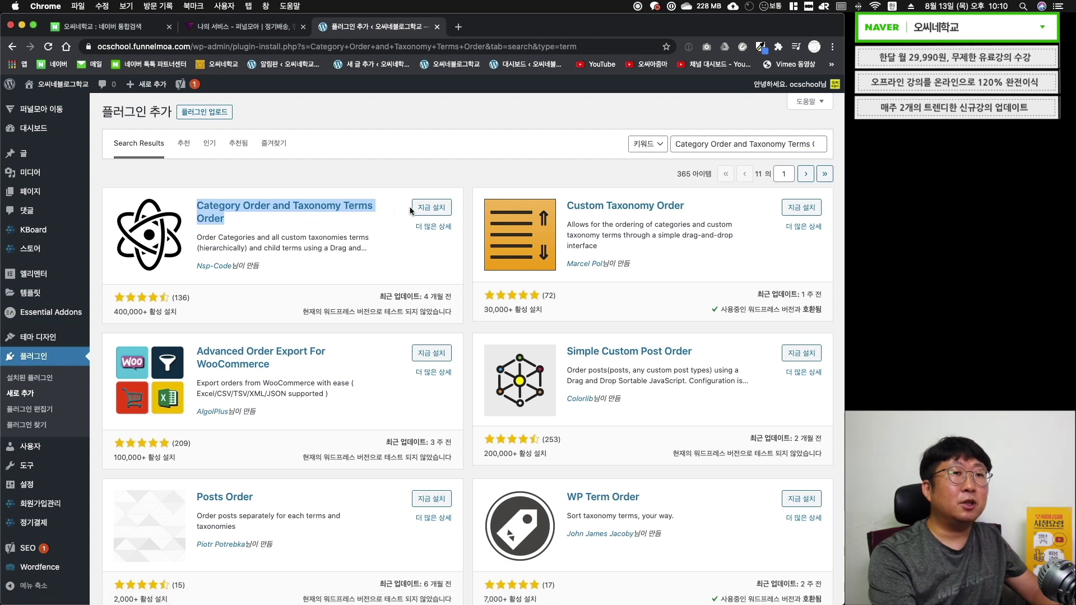
{"action": "left_click", "coordinate": [431, 208]}
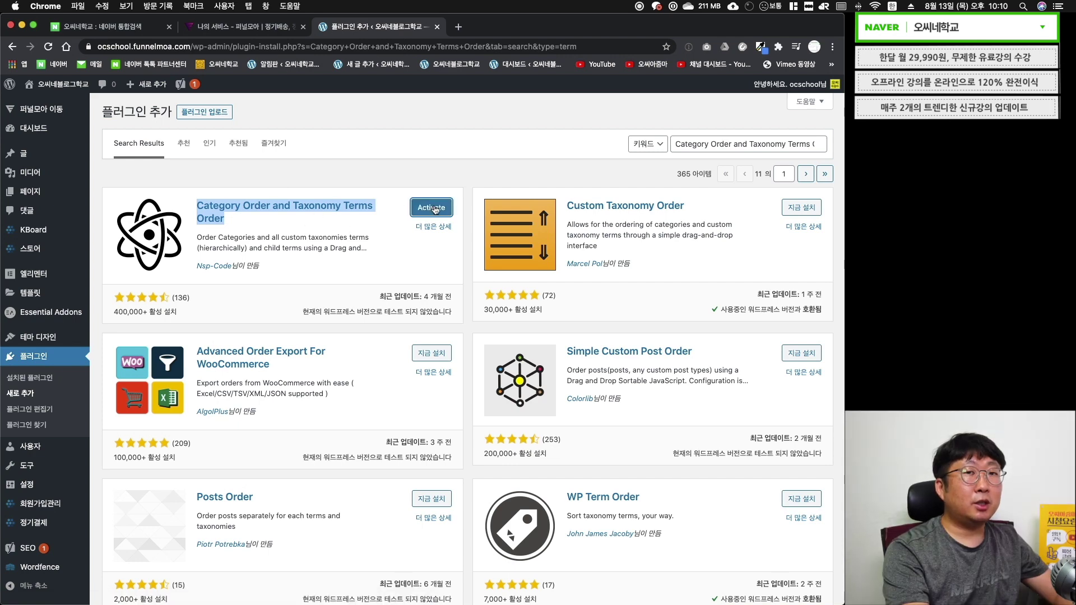
{"action": "left_click", "coordinate": [436, 210]}
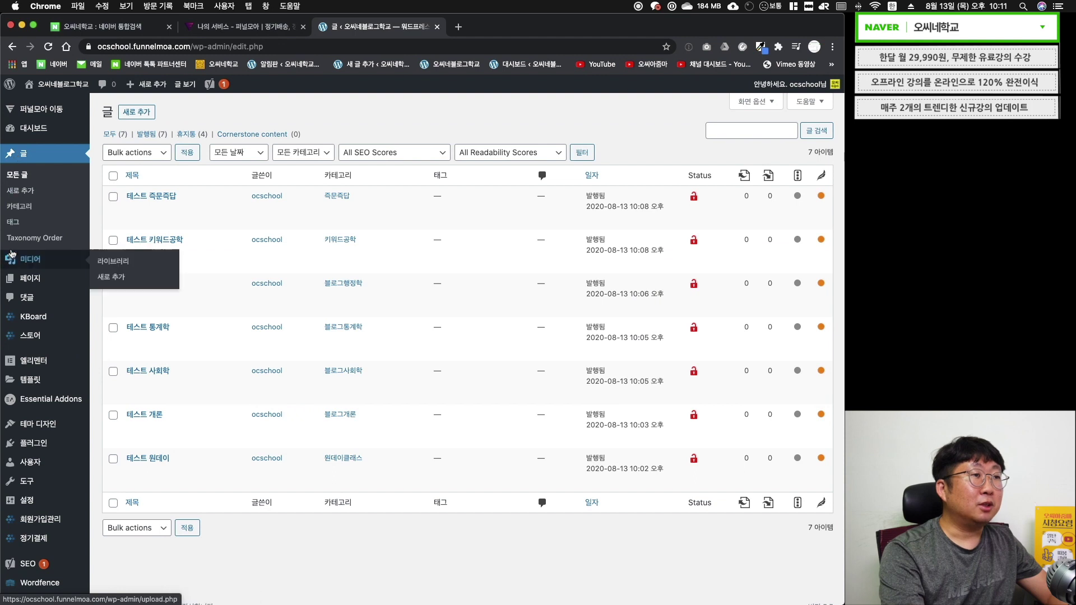
- Move 블로그사회학 above 블로그통계학 in Taxonomy Order, save the order and check it on the site's 키워드 category page
{"action": "left_click", "coordinate": [35, 237]}
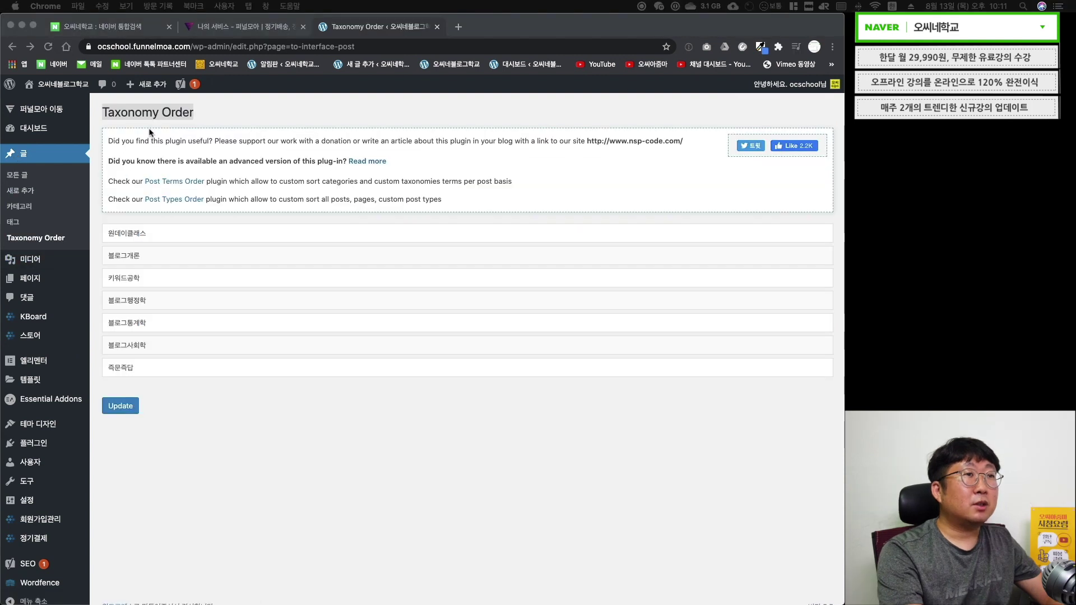
{"action": "left_click", "coordinate": [40, 248]}
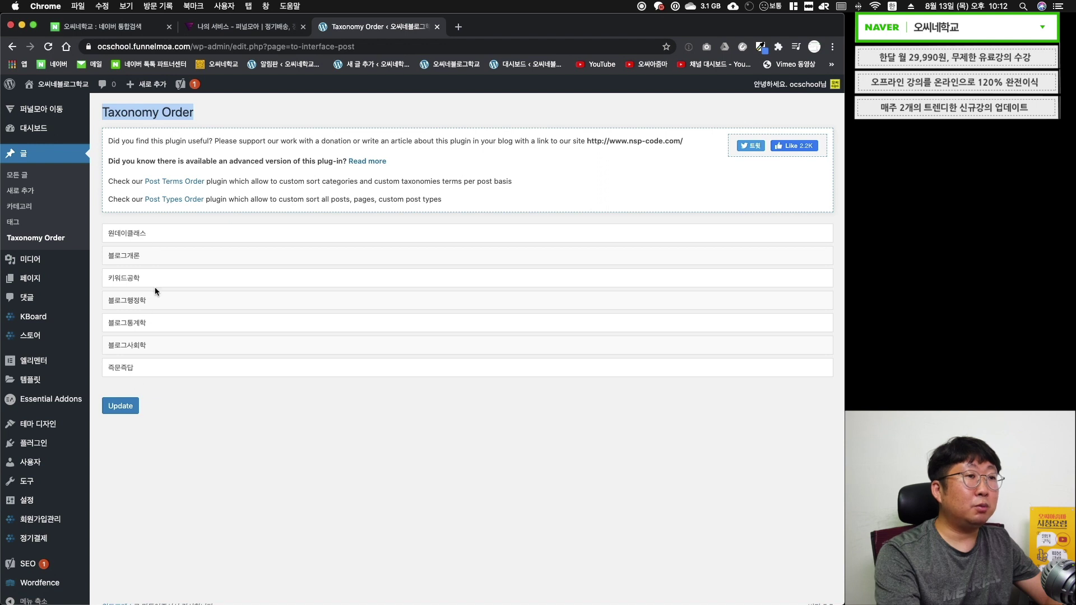
{"action": "mouse_move", "coordinate": [149, 323]}
{"action": "left_mouse_down"}
{"action": "mouse_move", "coordinate": [149, 351]}
{"action": "mouse_move", "coordinate": [157, 336]}
{"action": "left_mouse_up"}
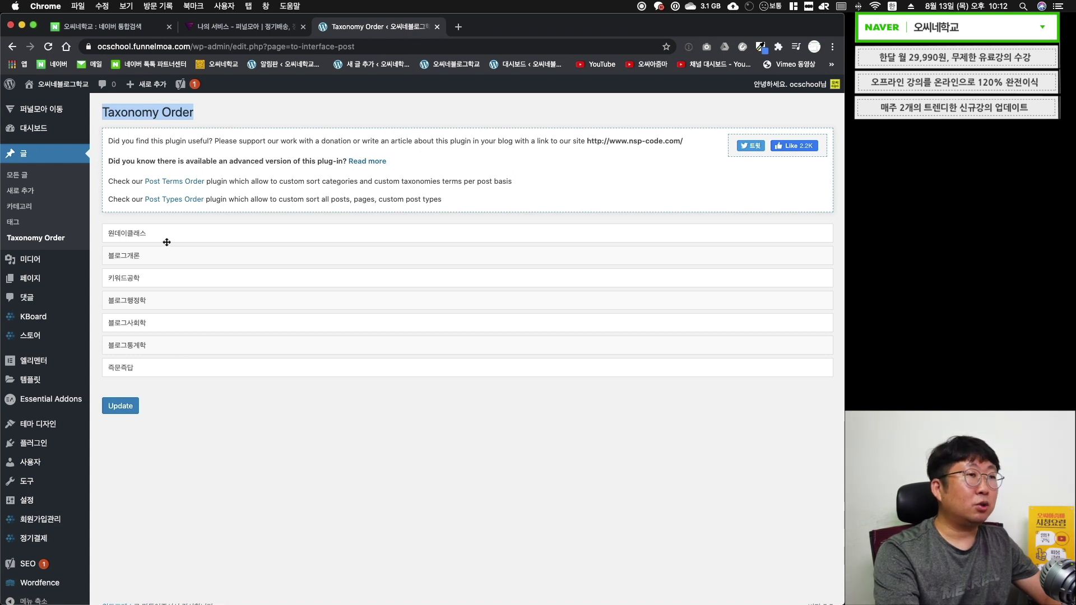
{"action": "left_click", "coordinate": [127, 407]}
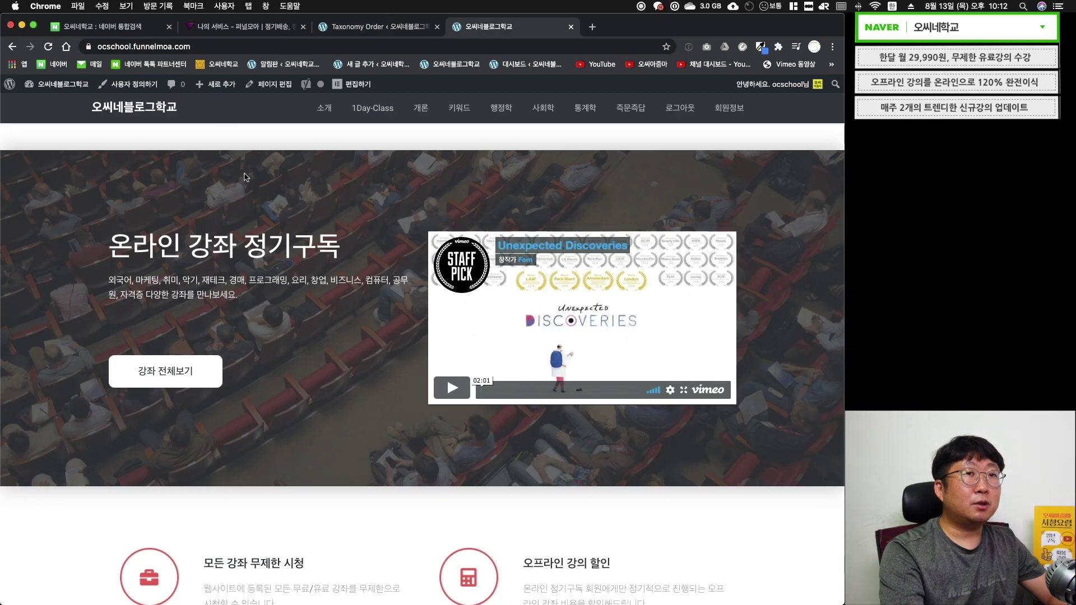
{"action": "left_click", "coordinate": [457, 109]}
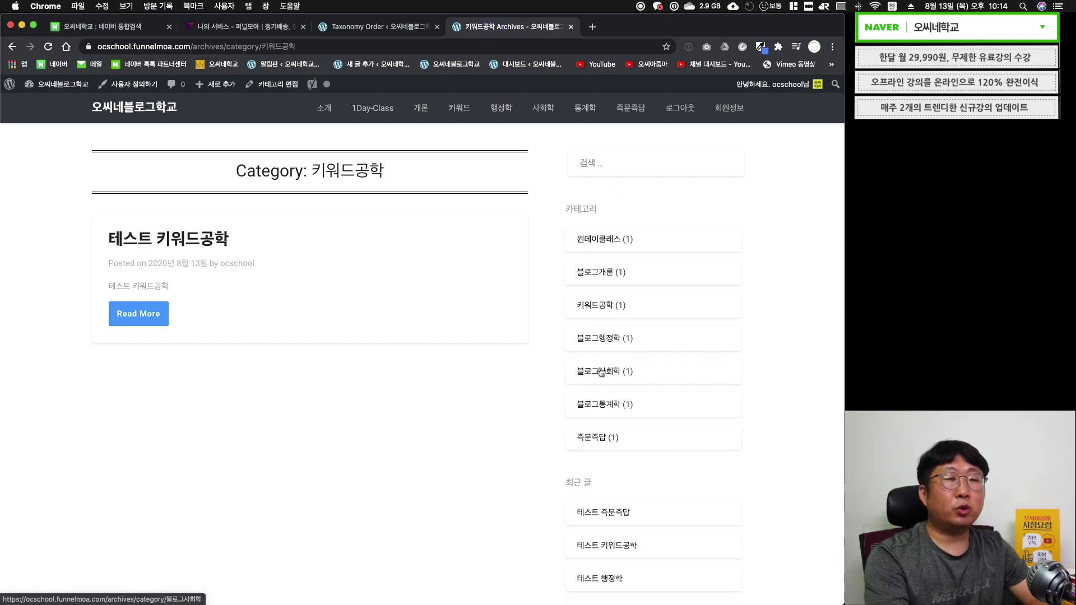
- Move 블로그통계학 back above 블로그사회학 in Taxonomy Order, save the order and reload the site's 키워드공학 category page to check it
{"action": "key", "text": "ctrl+shift+Tab"}
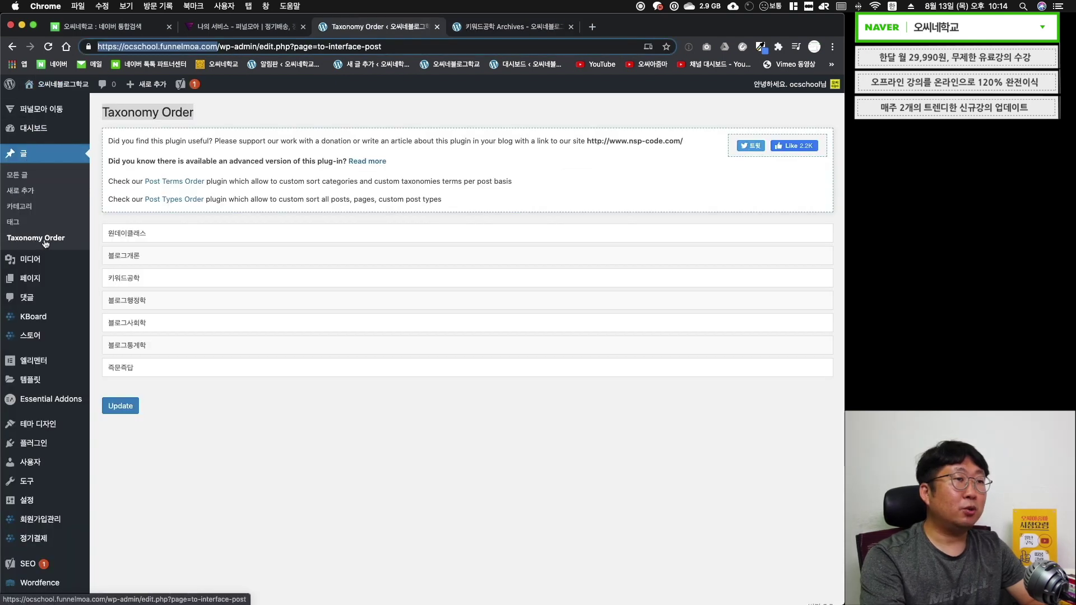
{"action": "left_click_drag", "start_coordinate": [151, 346], "coordinate": [150, 325]}
{"action": "left_click", "coordinate": [126, 405]}
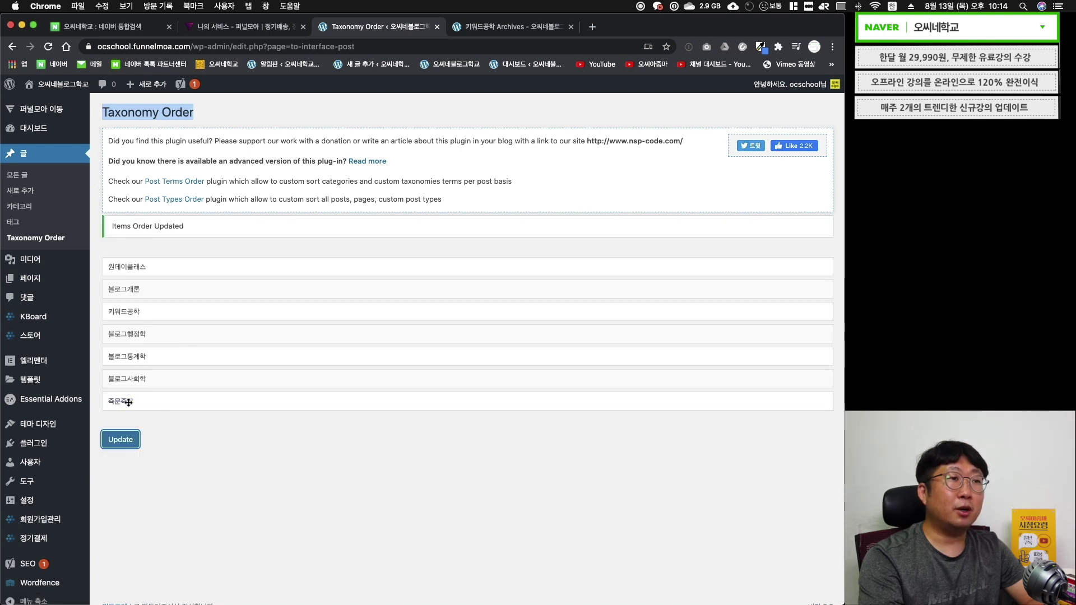
{"action": "key", "text": "ctrl+Tab"}
{"action": "left_click", "coordinate": [48, 47]}
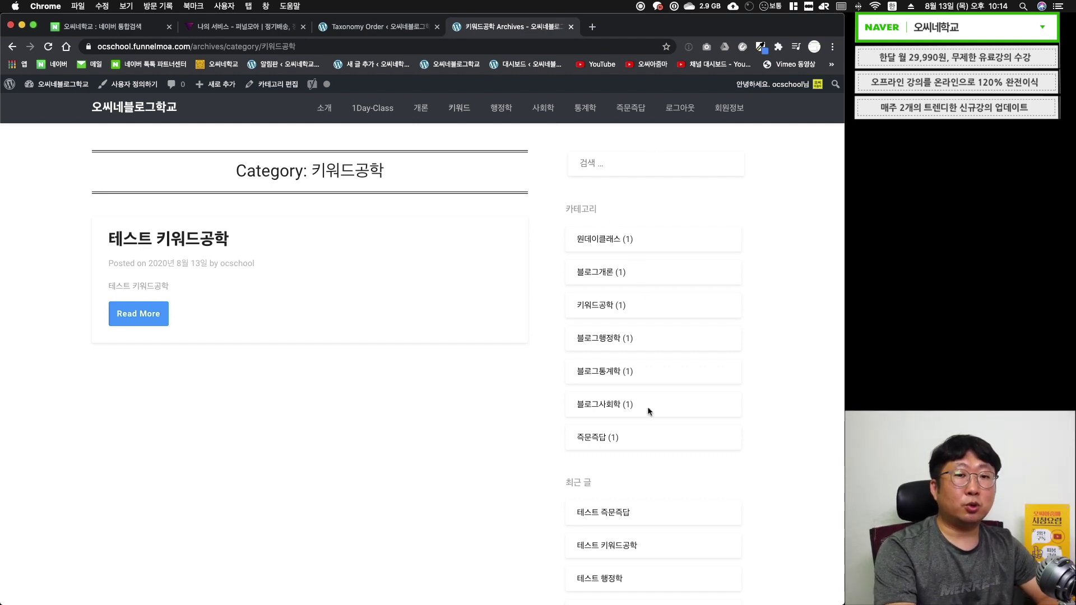
{"action": "scroll", "coordinate": [626, 542], "scroll_direction": "down", "scroll_amount": 5}
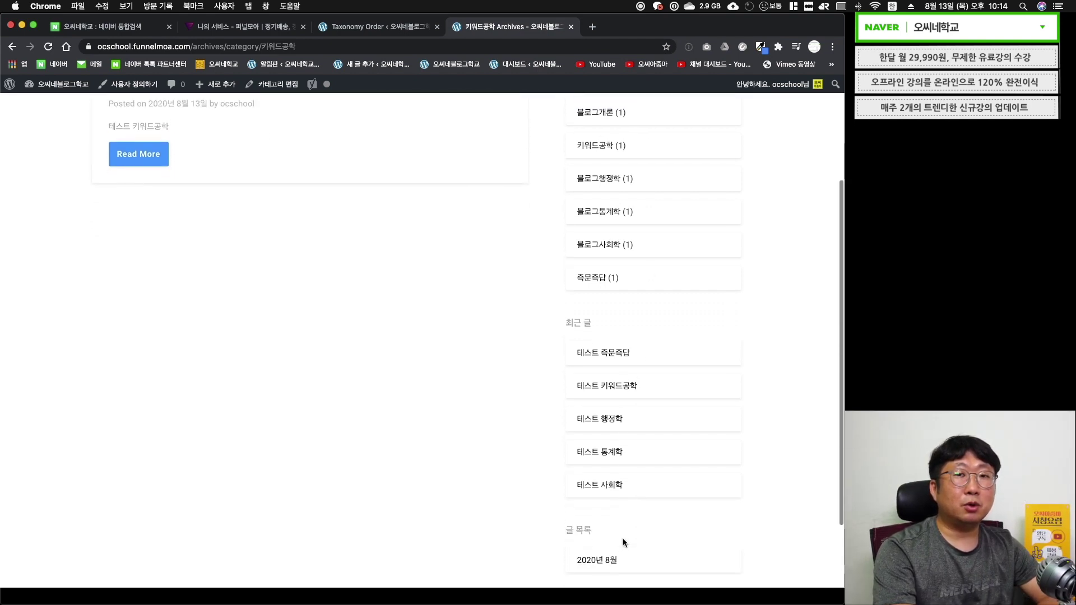
{"action": "scroll", "coordinate": [624, 541], "scroll_direction": "up", "scroll_amount": 5}
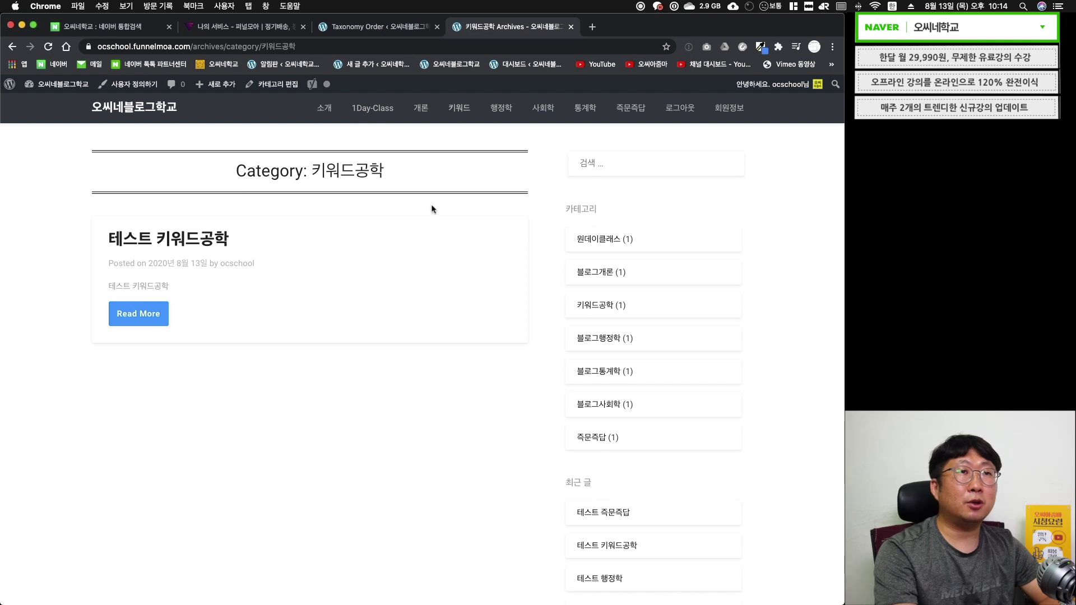
- Look up item 12, 테마디자인 - 위젯, in the text editor notes and open the site's 위젯 settings page in Chrome
{"action": "key", "text": "super+Tab"}
{"action": "left_click_drag", "start_coordinate": [273, 454], "coordinate": [66, 460]}
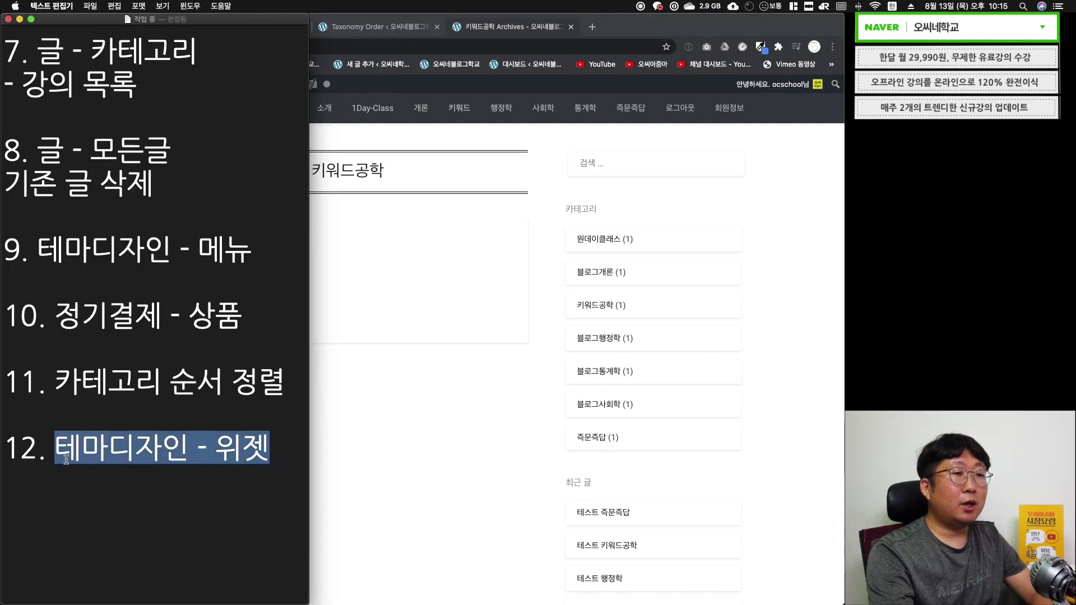
{"action": "left_click", "coordinate": [430, 412]}
{"action": "mouse_move", "coordinate": [66, 87]}
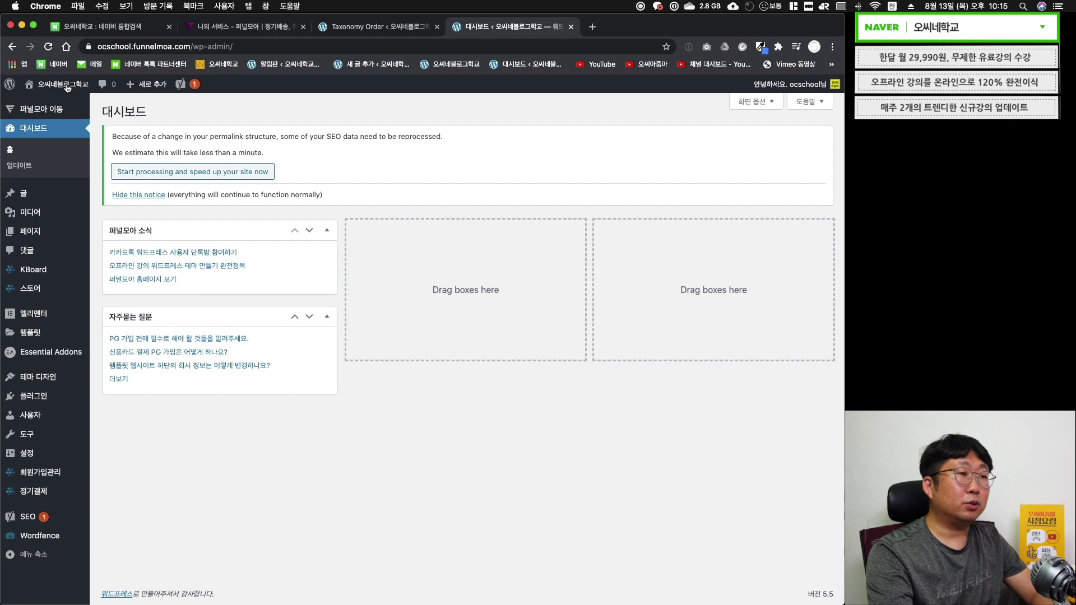
{"action": "mouse_move", "coordinate": [45, 378]}
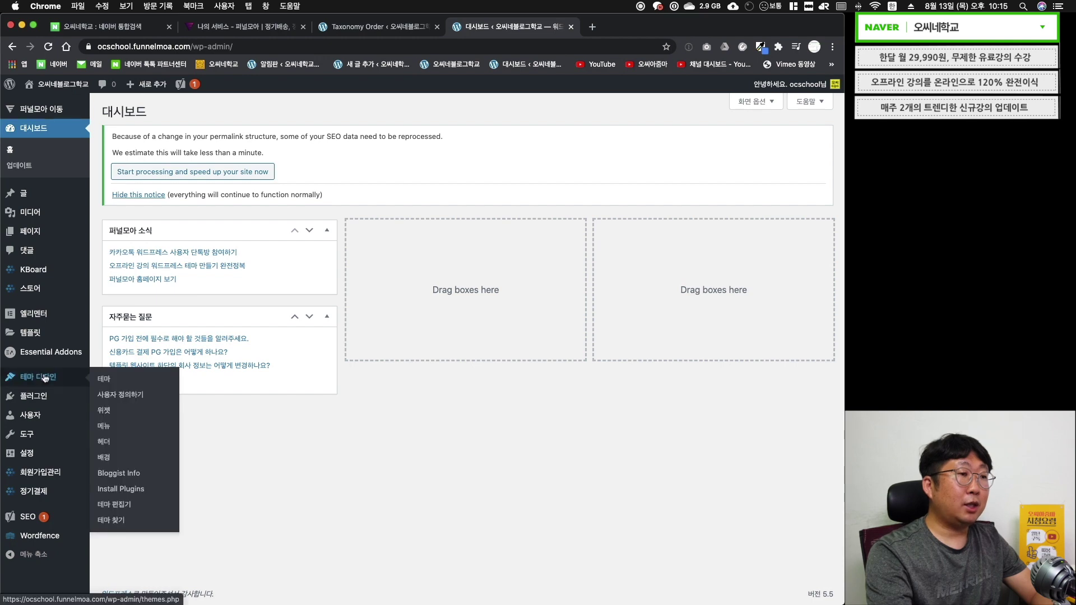
{"action": "left_click", "coordinate": [112, 411]}
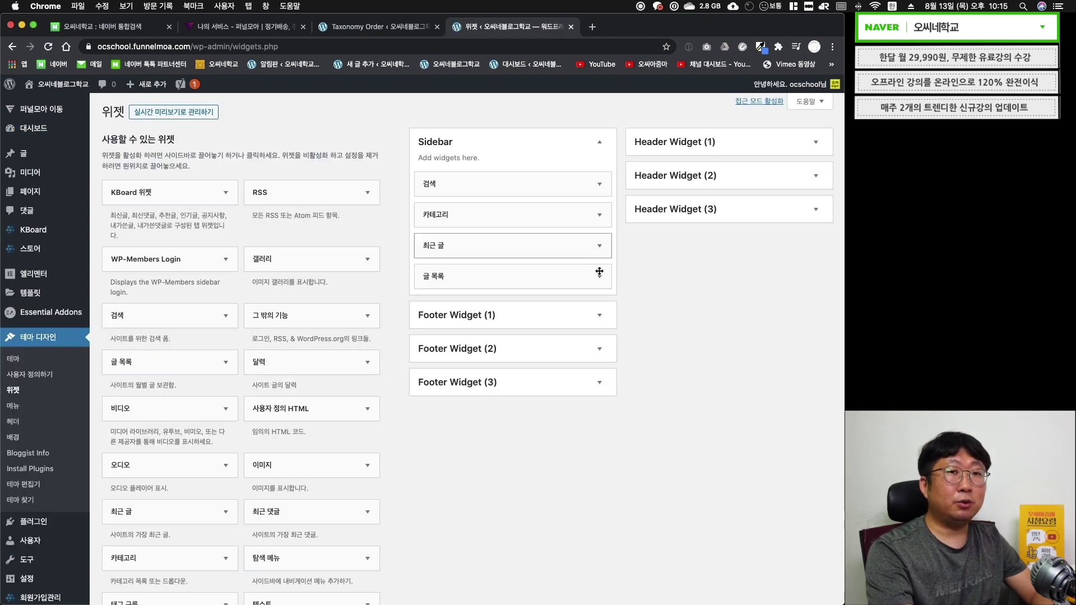
{"action": "left_click", "coordinate": [600, 185]}
{"action": "left_click", "coordinate": [600, 185]}
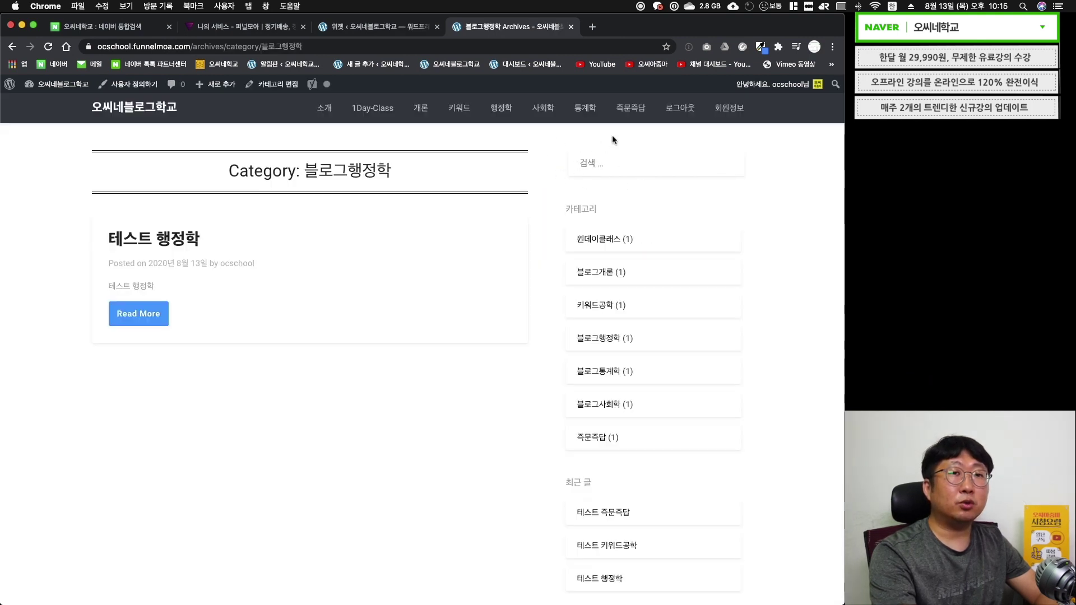
- Turn off 표시할 글 개수 in the Sidebar's 카테고리 widget, save it and reload the site's 블로그행정학 category page
{"action": "key", "text": "ctrl+shift+Tab"}
{"action": "left_click", "coordinate": [600, 215]}
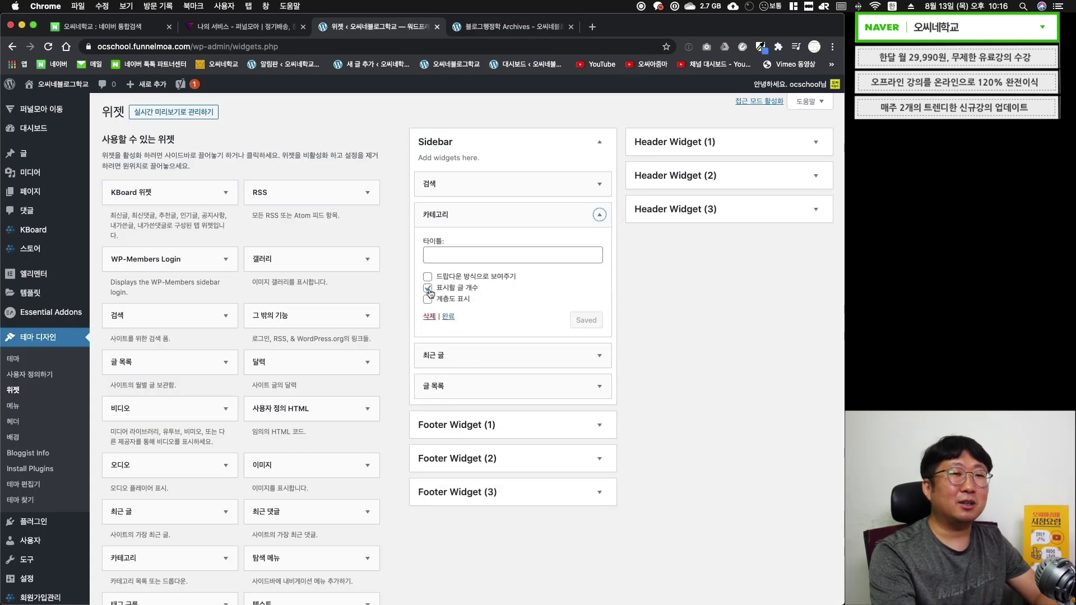
{"action": "left_click", "coordinate": [428, 288]}
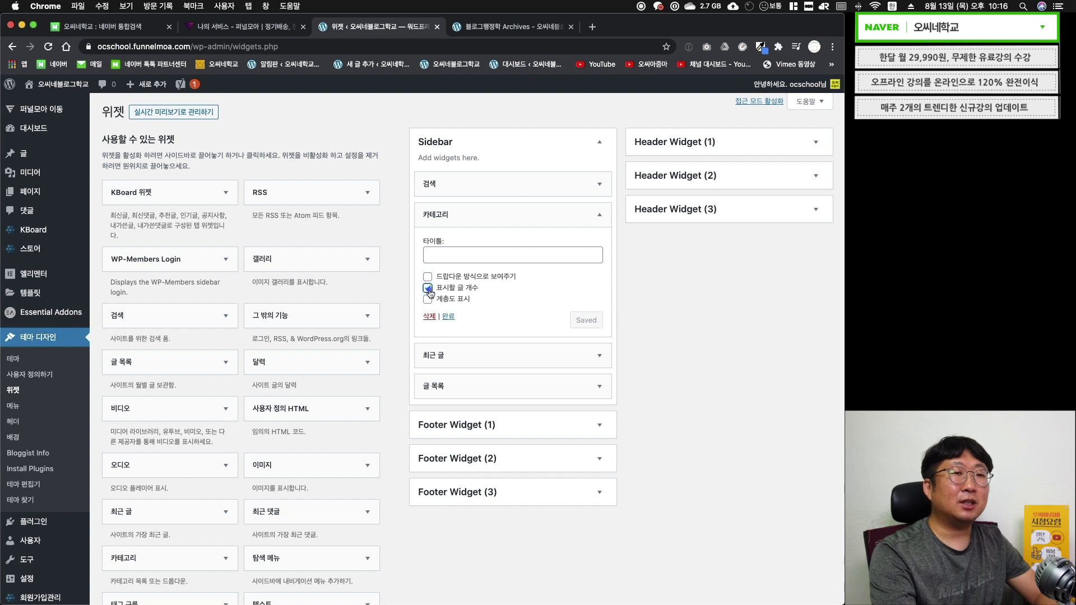
{"action": "left_click", "coordinate": [587, 321]}
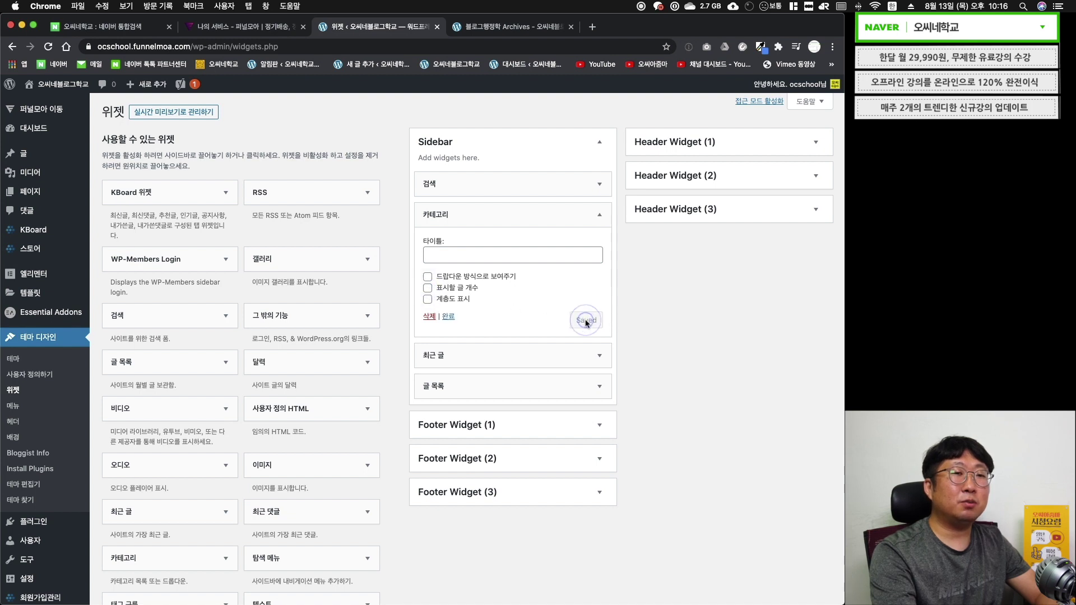
{"action": "left_click", "coordinate": [510, 26]}
{"action": "left_click", "coordinate": [48, 47]}
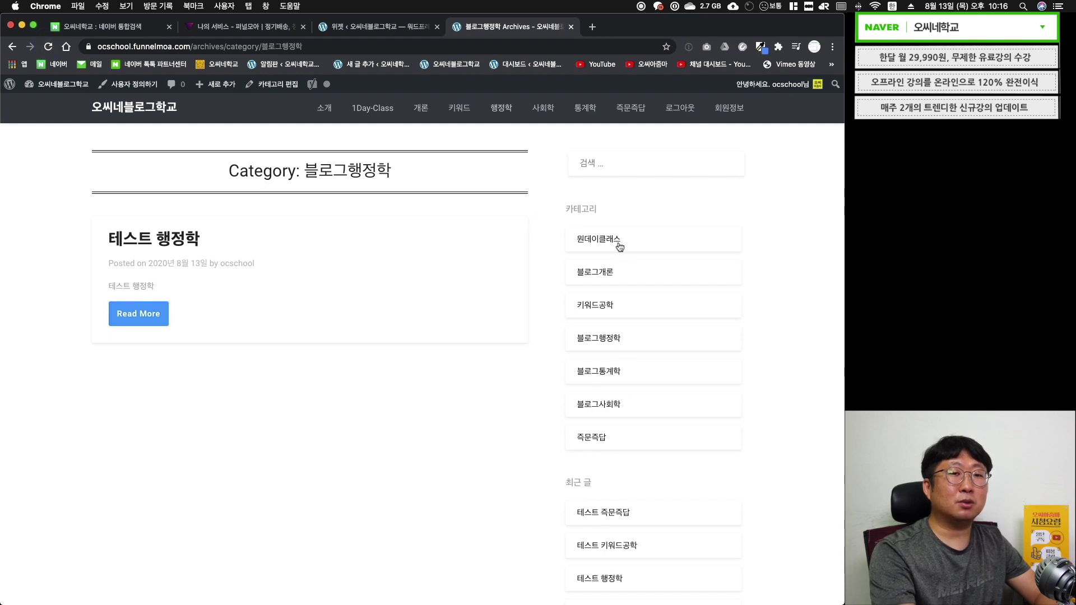
- Delete the 최근 글 and 글 목록 widgets from the Sidebar and reload the site's 블로그행정학 category page to check it
{"action": "key", "text": "ctrl+shift+Tab"}
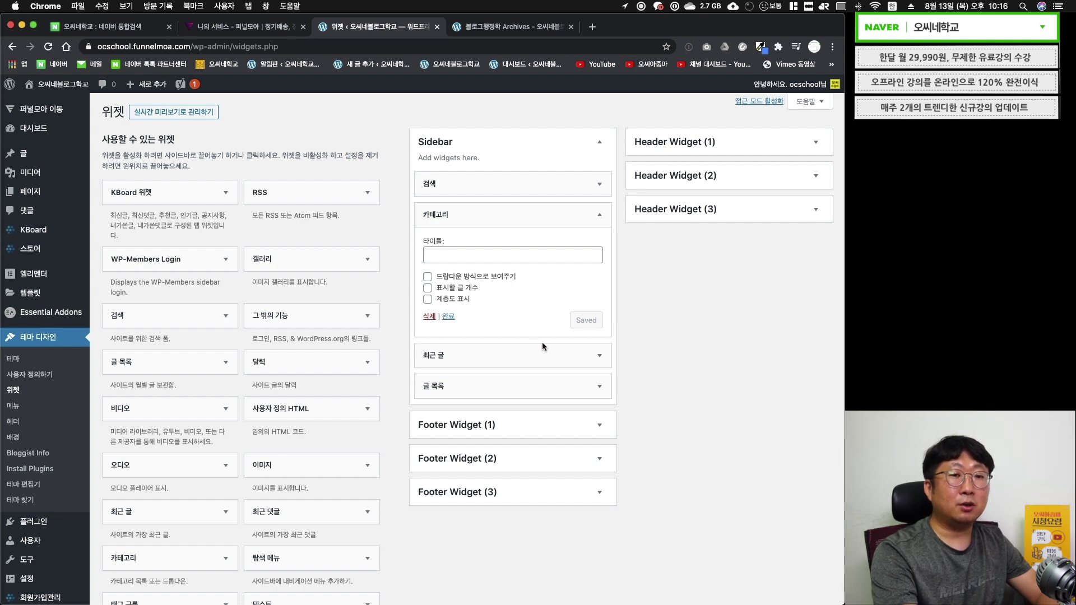
{"action": "left_click", "coordinate": [599, 355]}
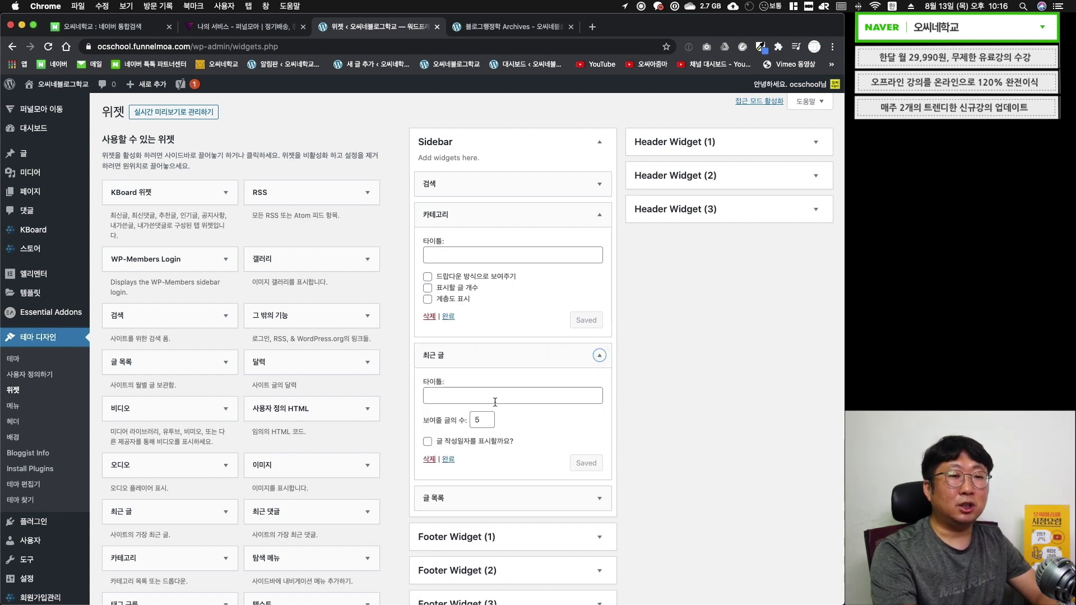
{"action": "left_click", "coordinate": [429, 459]}
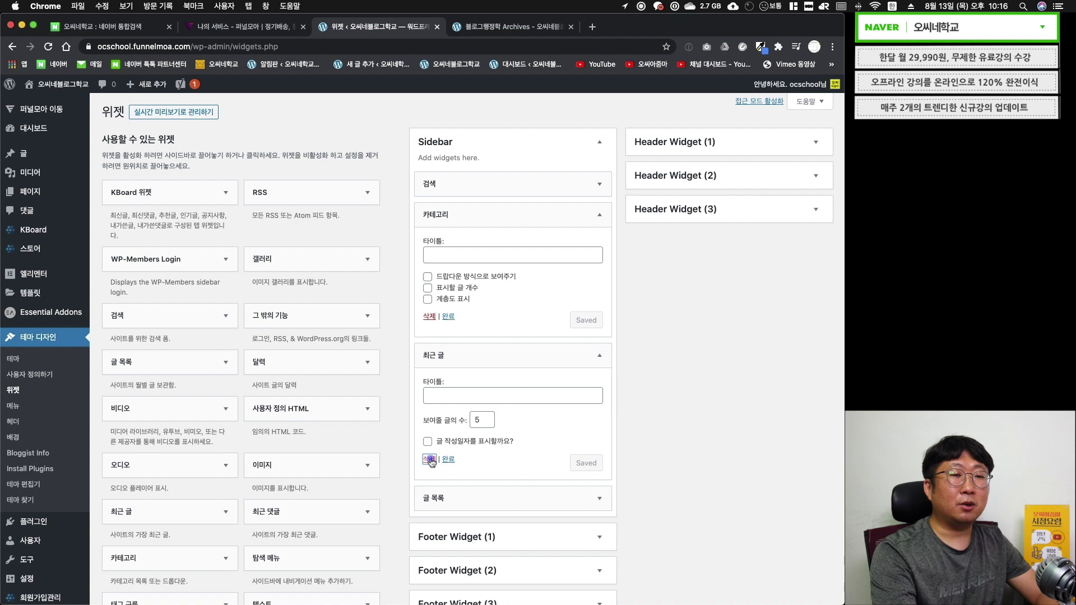
{"action": "left_click", "coordinate": [599, 356]}
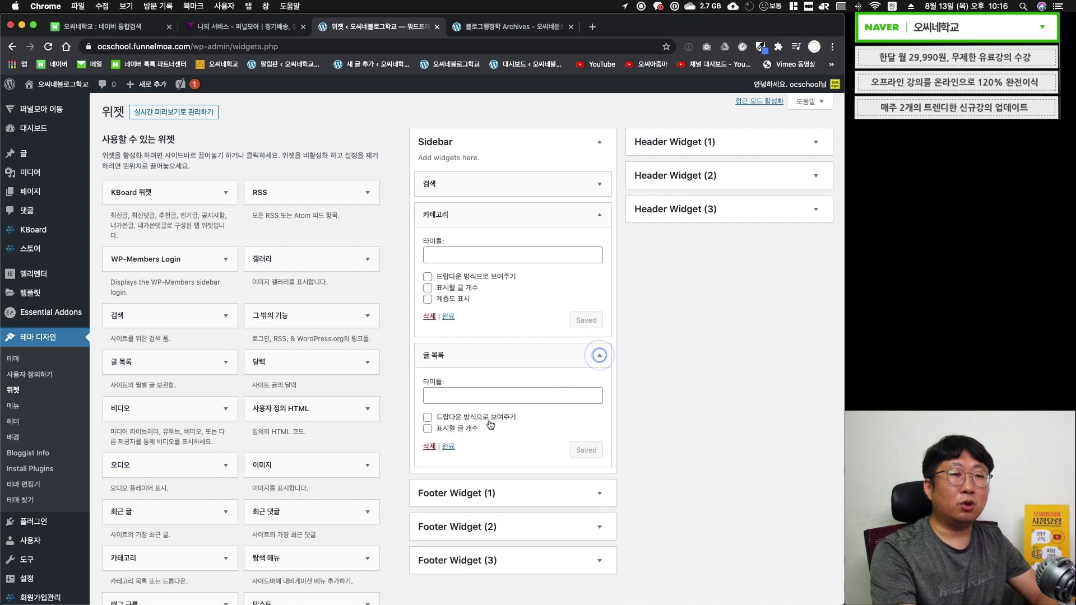
{"action": "left_click", "coordinate": [430, 446]}
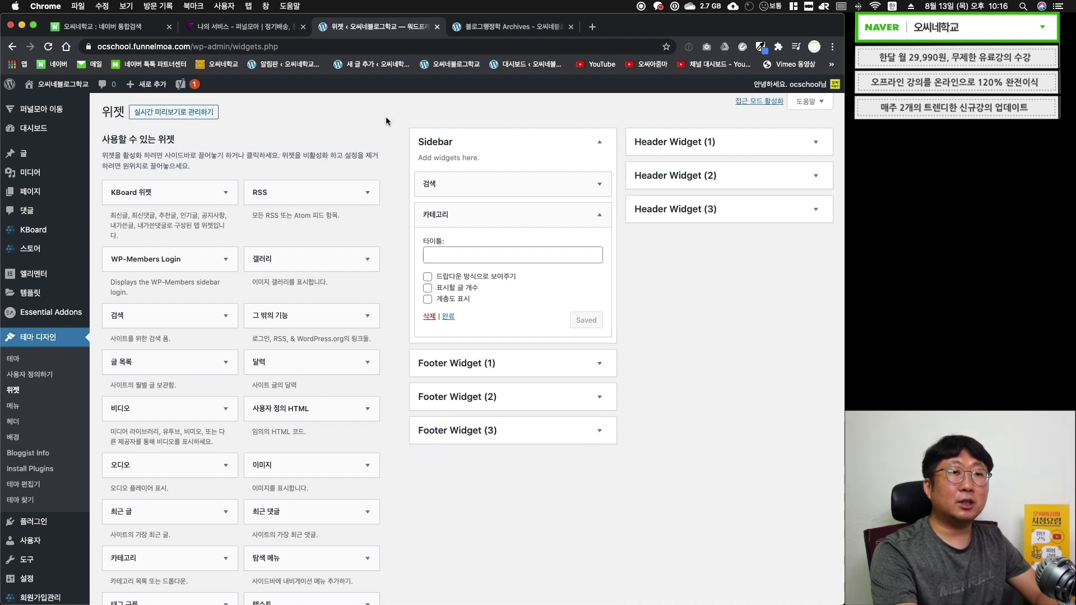
{"action": "left_click", "coordinate": [509, 26]}
{"action": "left_click", "coordinate": [49, 47]}
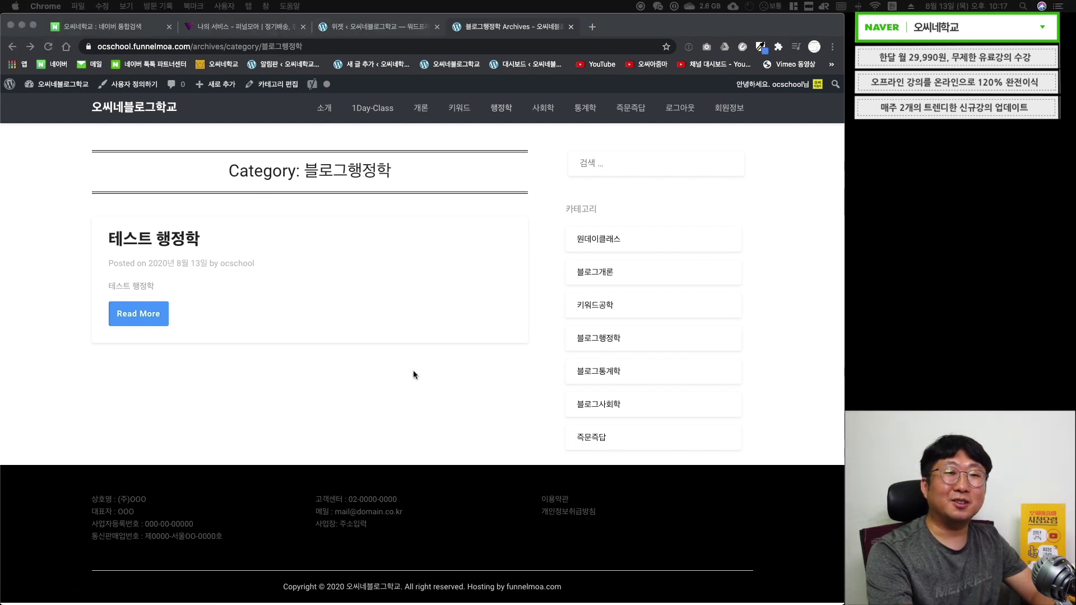
- Examine the placeholder business details in the site's footer and expand Footer Widget (1), (2) and (3) in the widget settings
{"action": "left_click", "coordinate": [94, 499]}
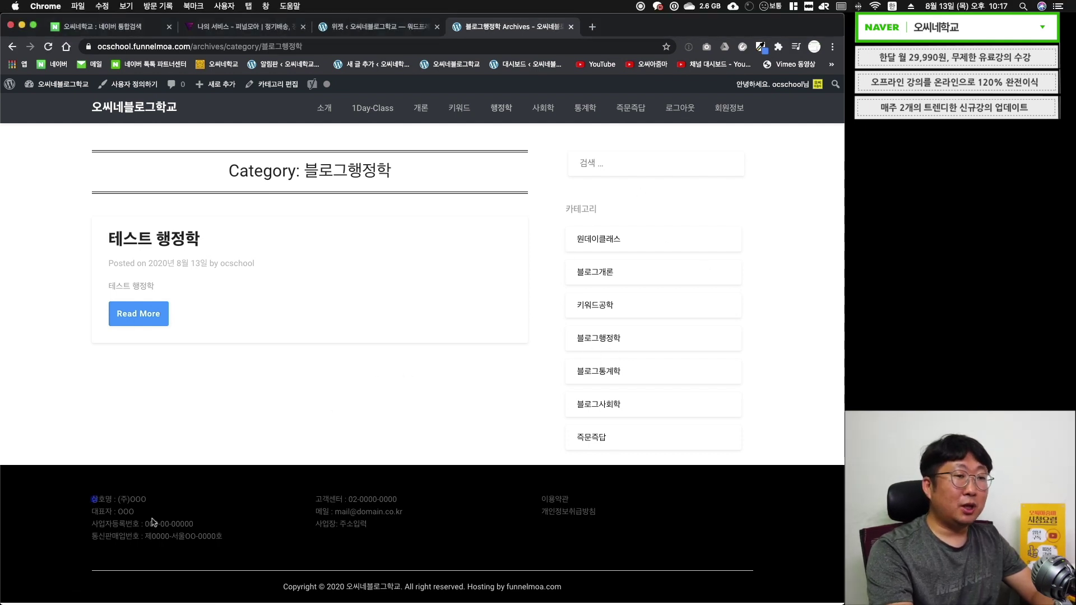
{"action": "left_click_drag", "start_coordinate": [216, 538], "coordinate": [103, 498]}
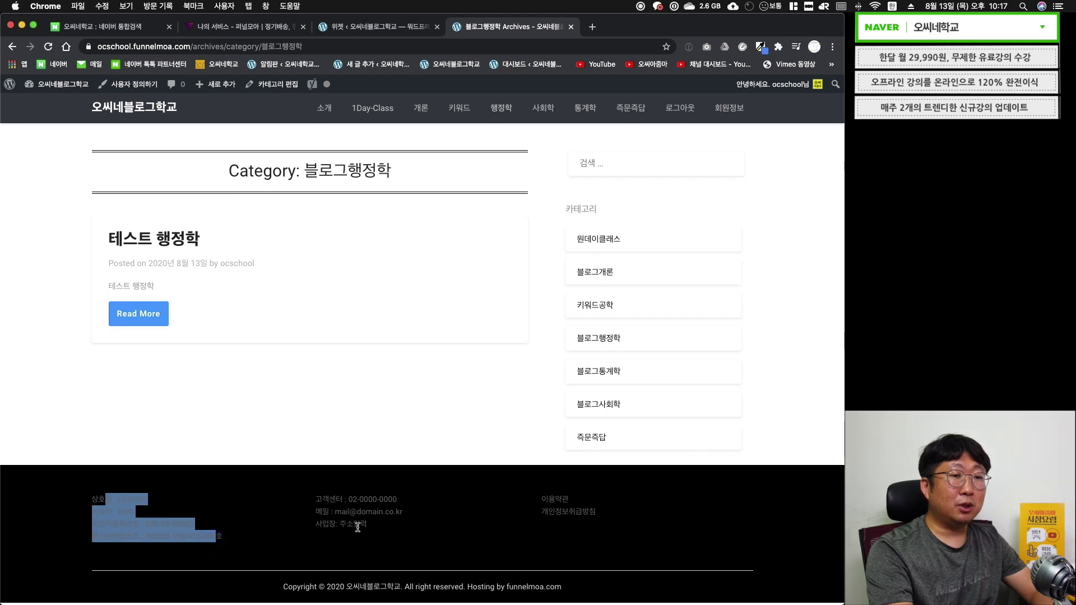
{"action": "left_click_drag", "start_coordinate": [363, 527], "coordinate": [317, 490]}
{"action": "left_click", "coordinate": [616, 524]}
{"action": "key", "text": "ctrl+shift+Tab"}
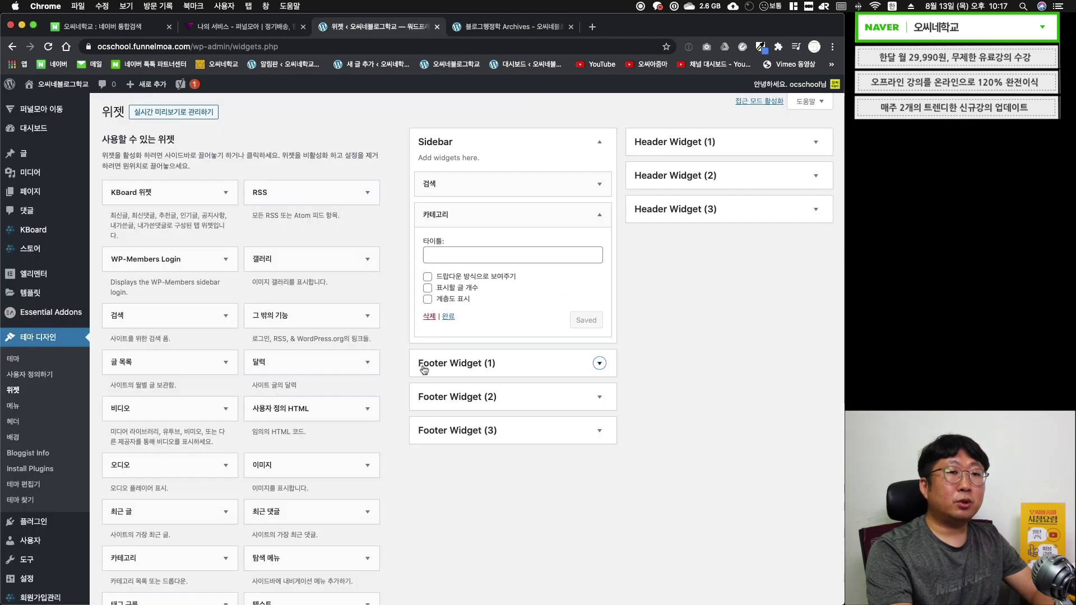
{"action": "left_click", "coordinate": [467, 370]}
{"action": "key", "text": "ctrl+Tab"}
{"action": "key", "text": "ctrl+shift+Tab"}
{"action": "left_click", "coordinate": [597, 446]}
{"action": "key", "text": "ctrl+Tab"}
{"action": "key", "text": "ctrl+shift+Tab"}
{"action": "left_click", "coordinate": [593, 522]}
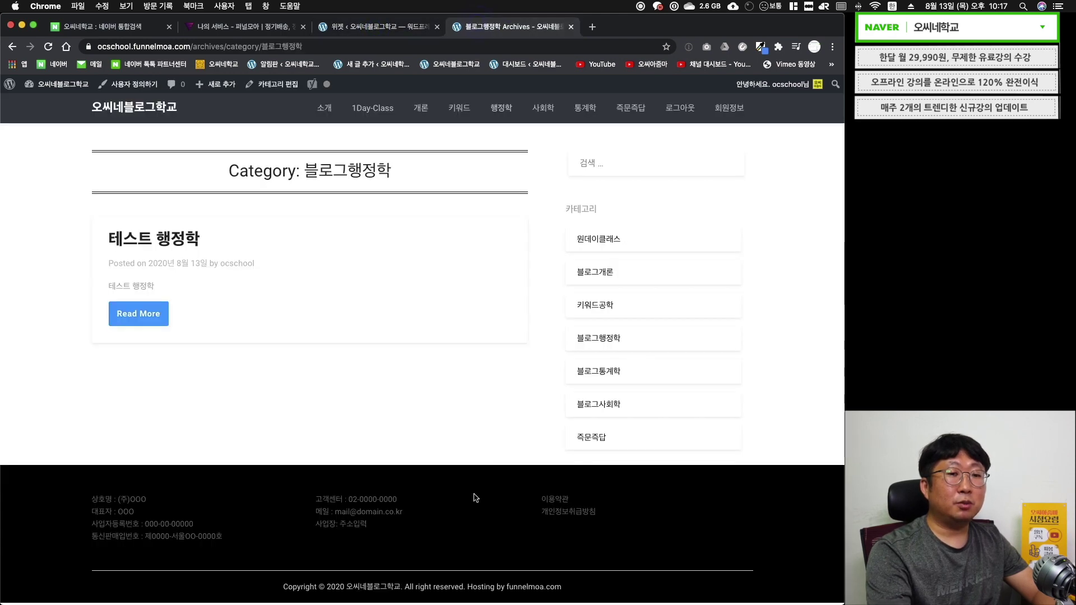
{"action": "key", "text": "ctrl+Tab"}
{"action": "key", "text": "ctrl+shift+Tab"}
- Replace the text in Footer Widget (1)'s 텍스트 widget with the 오씨아줌마 business and contact details, save it and close the widget
{"action": "left_click", "coordinate": [600, 408]}
{"action": "left_click", "coordinate": [600, 408]}
{"action": "left_click", "coordinate": [601, 409]}
{"action": "scroll", "coordinate": [601, 409], "scroll_direction": "down", "scroll_amount": 4}
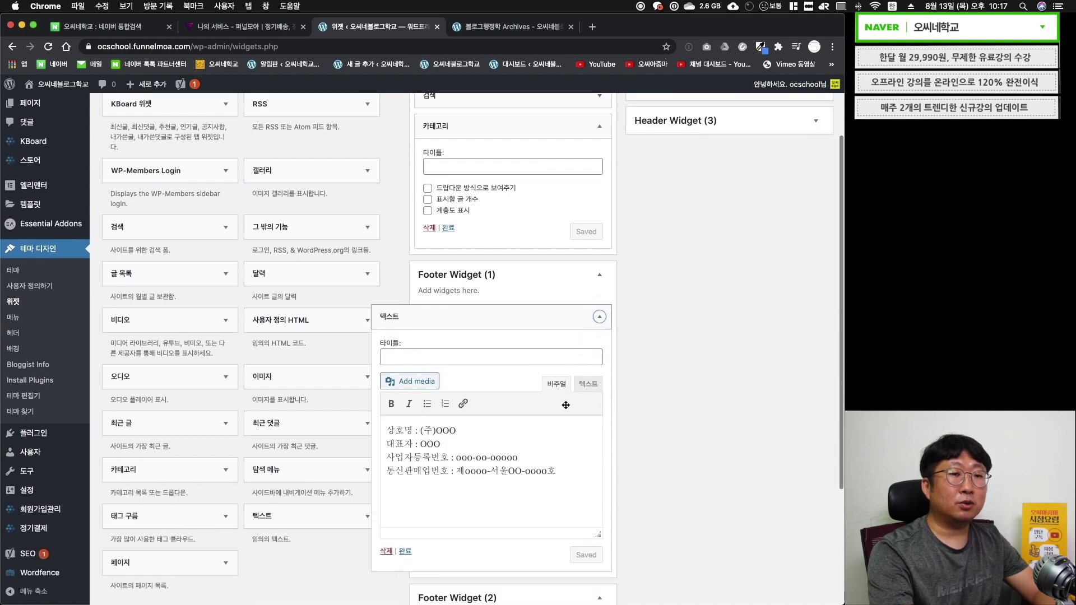
{"action": "left_click", "coordinate": [388, 423]}
{"action": "key", "text": "ctrl+a"}
{"action": "key", "text": "ctrl+v"}
{"action": "left_click_drag", "start_coordinate": [389, 423], "coordinate": [490, 400]}
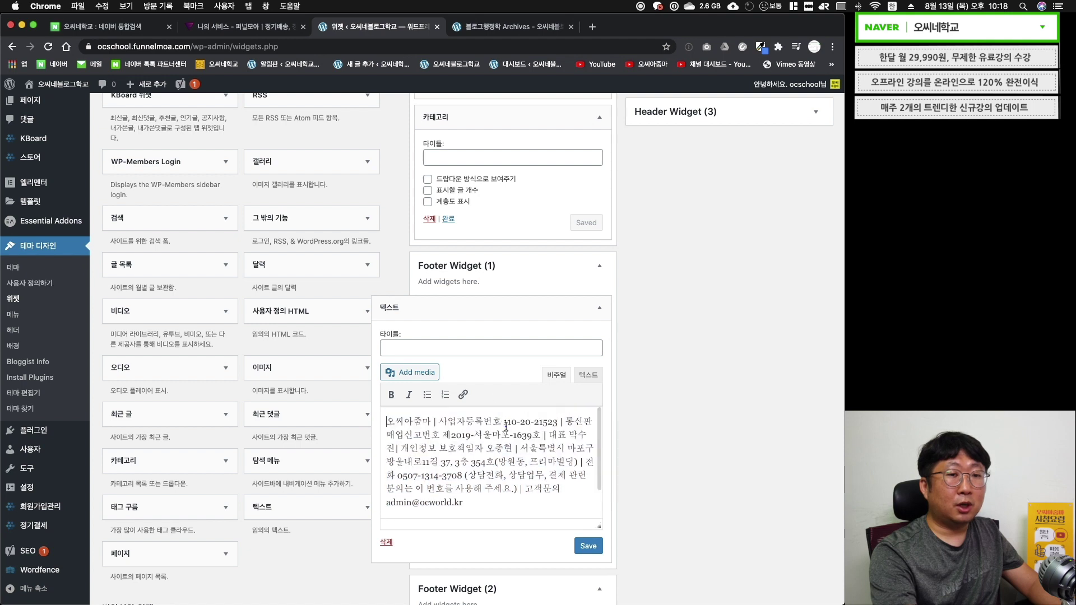
{"action": "left_click", "coordinate": [506, 422]}
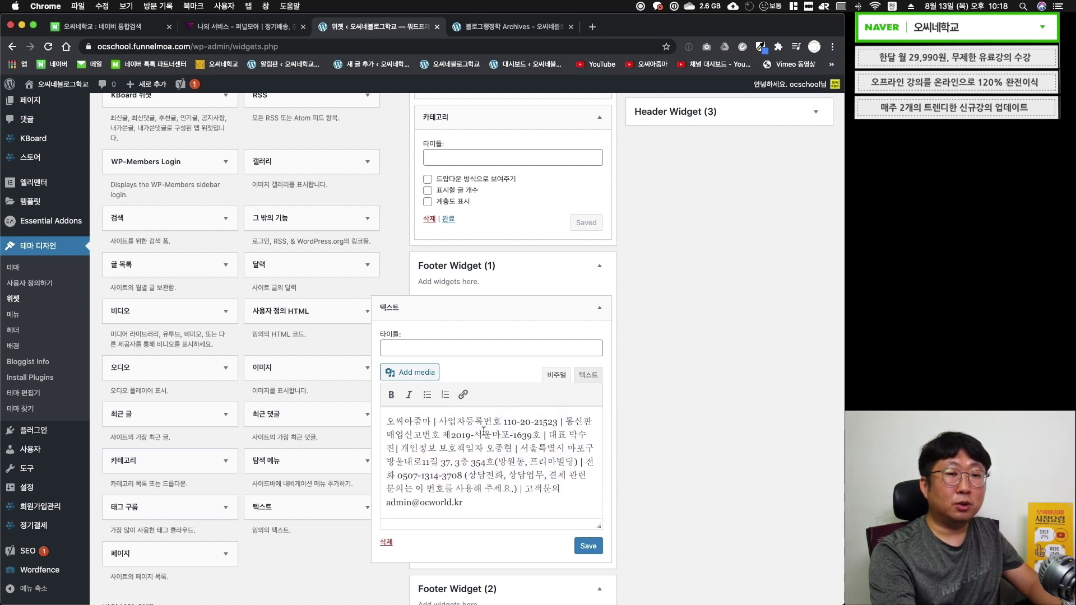
{"action": "left_click", "coordinate": [477, 475]}
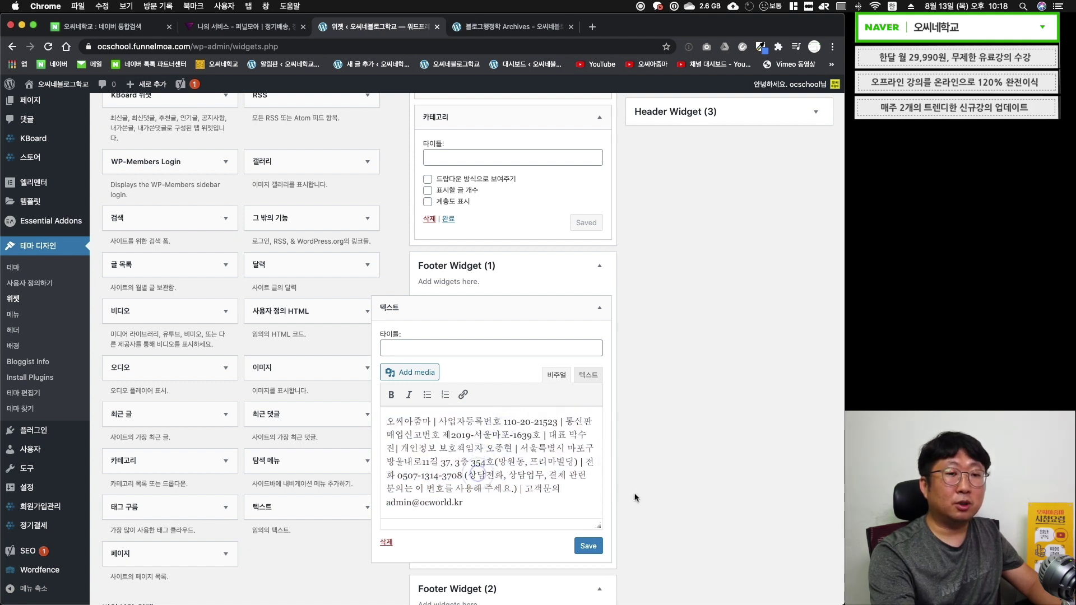
{"action": "left_click", "coordinate": [597, 548]}
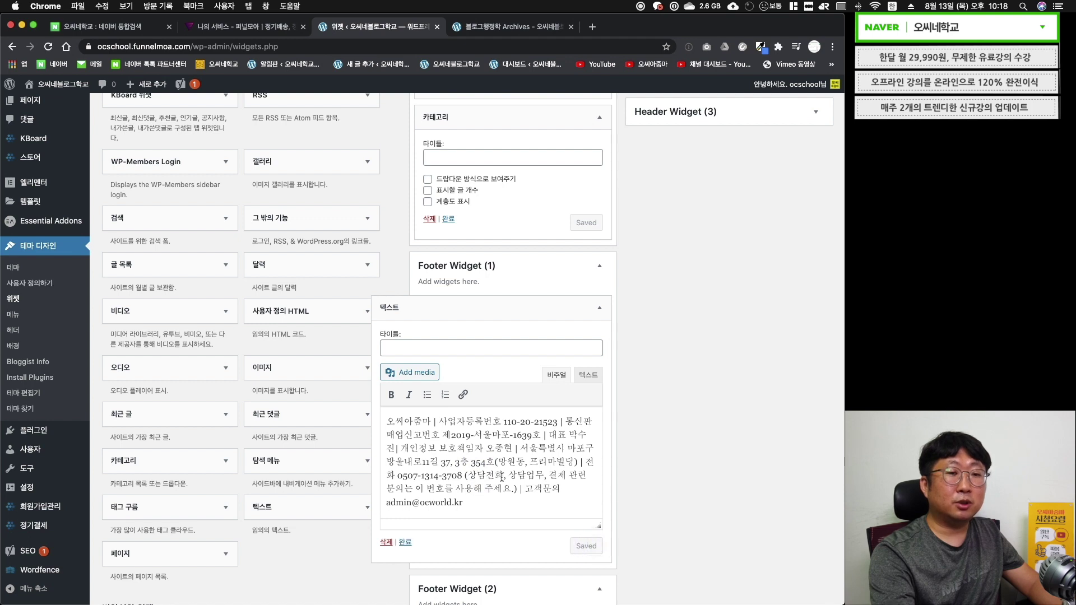
{"action": "left_click", "coordinate": [405, 543]}
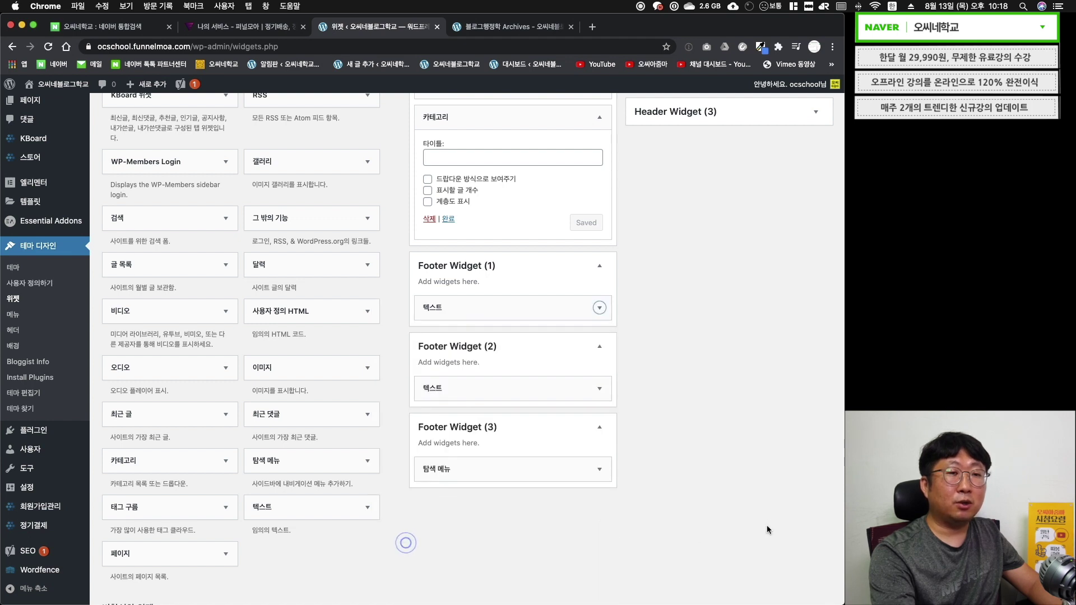
{"action": "left_click", "coordinate": [600, 389]}
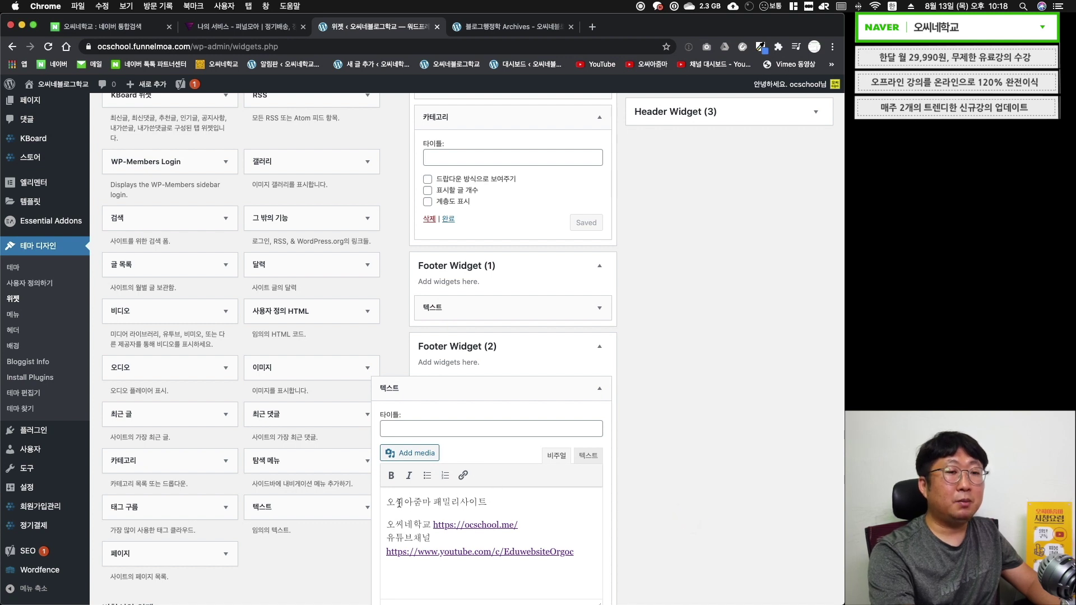
{"action": "scroll", "coordinate": [558, 525], "scroll_direction": "down", "scroll_amount": 4}
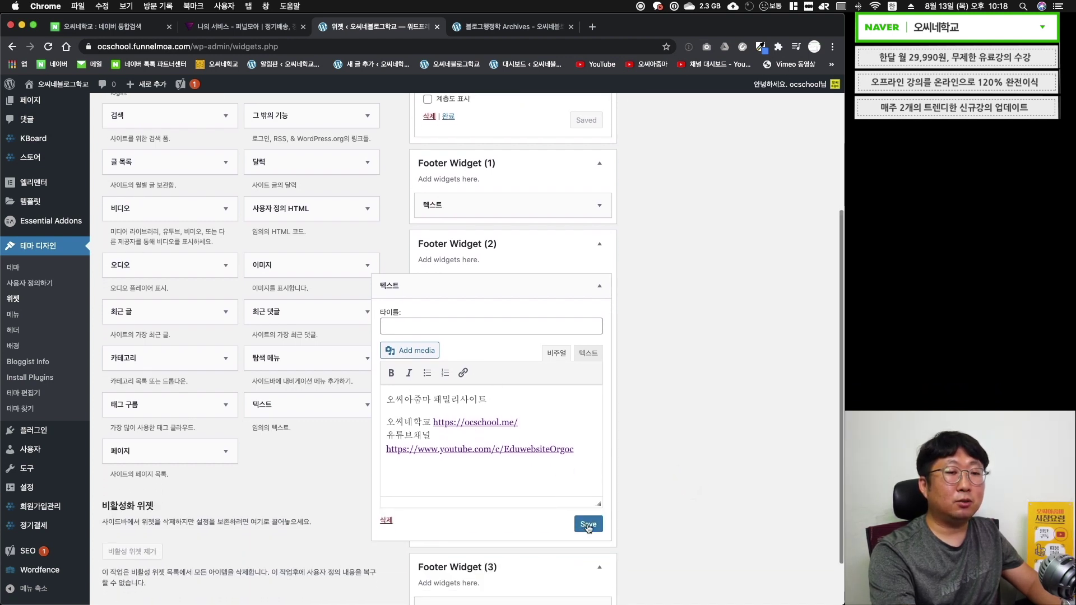
{"action": "left_click", "coordinate": [586, 524]}
{"action": "left_click", "coordinate": [404, 521]}
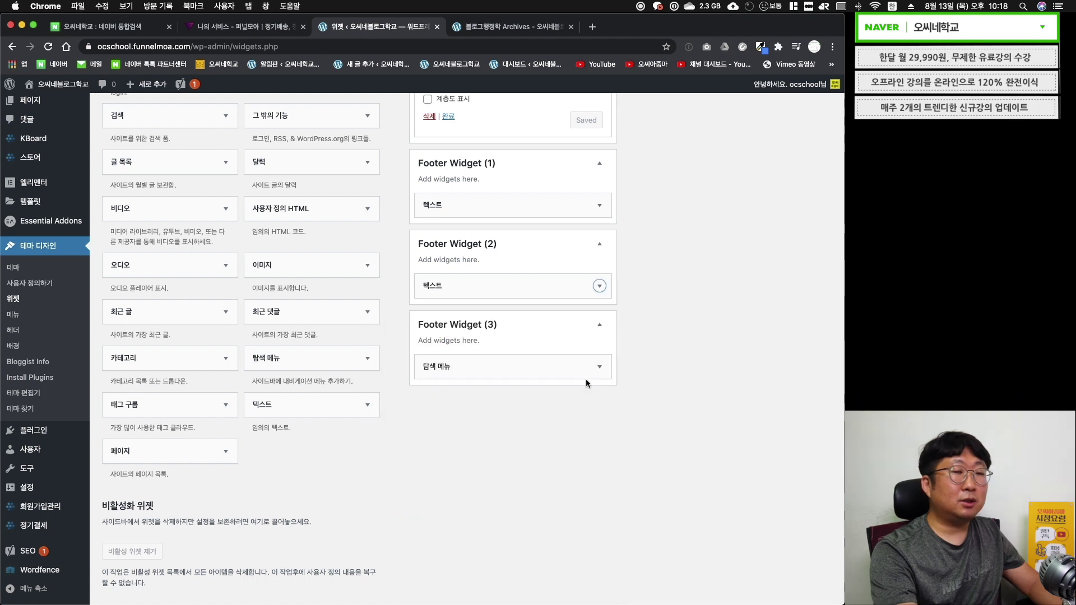
- Reload the site's 블로그행정학 category page, check the footer columns and look over the home page
{"action": "key", "text": "ctrl+Tab"}
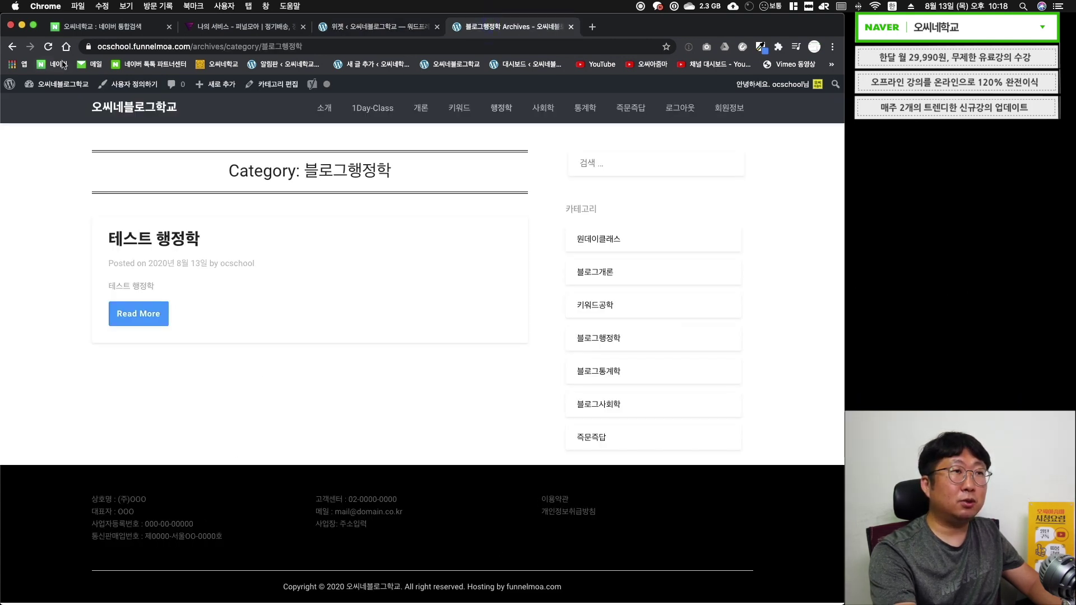
{"action": "key", "text": "super+r"}
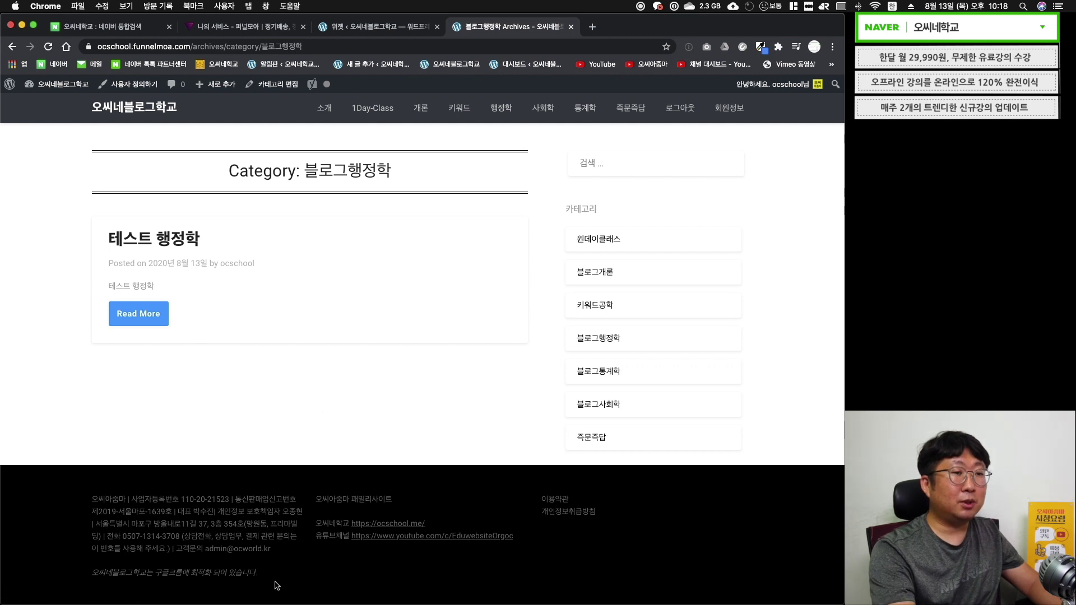
{"action": "left_click_drag", "start_coordinate": [94, 496], "coordinate": [175, 523]}
{"action": "left_click_drag", "start_coordinate": [329, 499], "coordinate": [442, 538]}
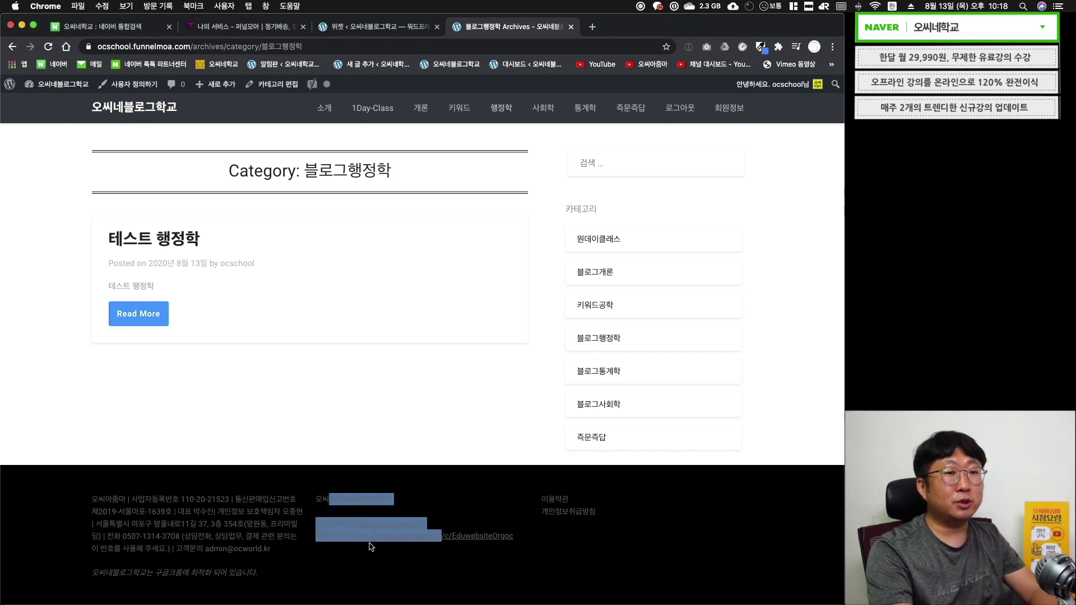
{"action": "left_click_drag", "start_coordinate": [146, 499], "coordinate": [600, 529]}
{"action": "left_click", "coordinate": [241, 510]}
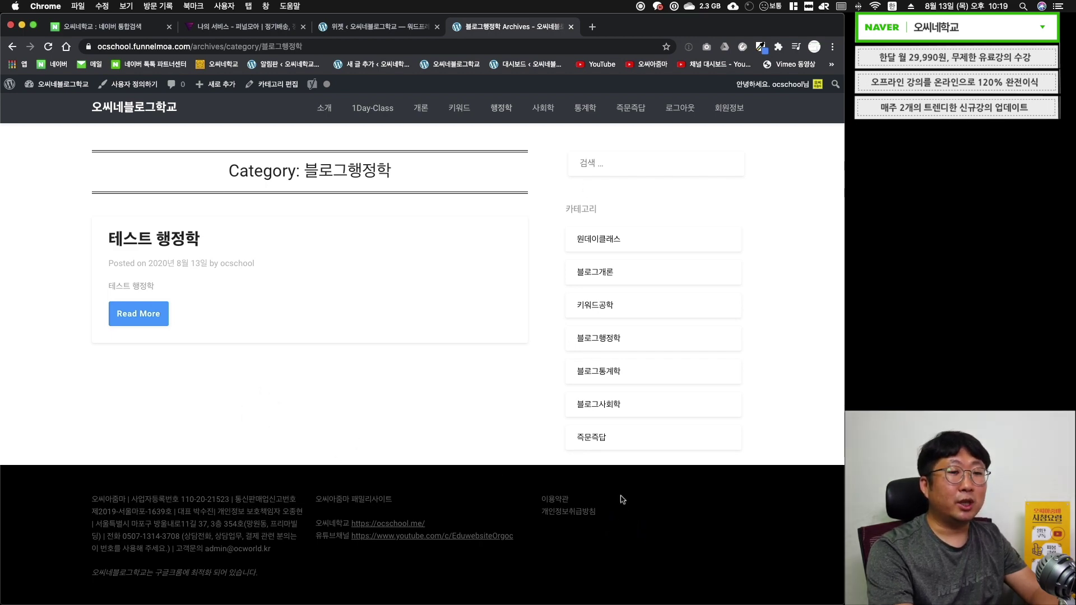
{"action": "left_click", "coordinate": [134, 107]}
{"action": "scroll", "coordinate": [379, 322], "scroll_direction": "down", "scroll_amount": 10}
{"action": "scroll", "coordinate": [380, 327], "scroll_direction": "up", "scroll_amount": 10}
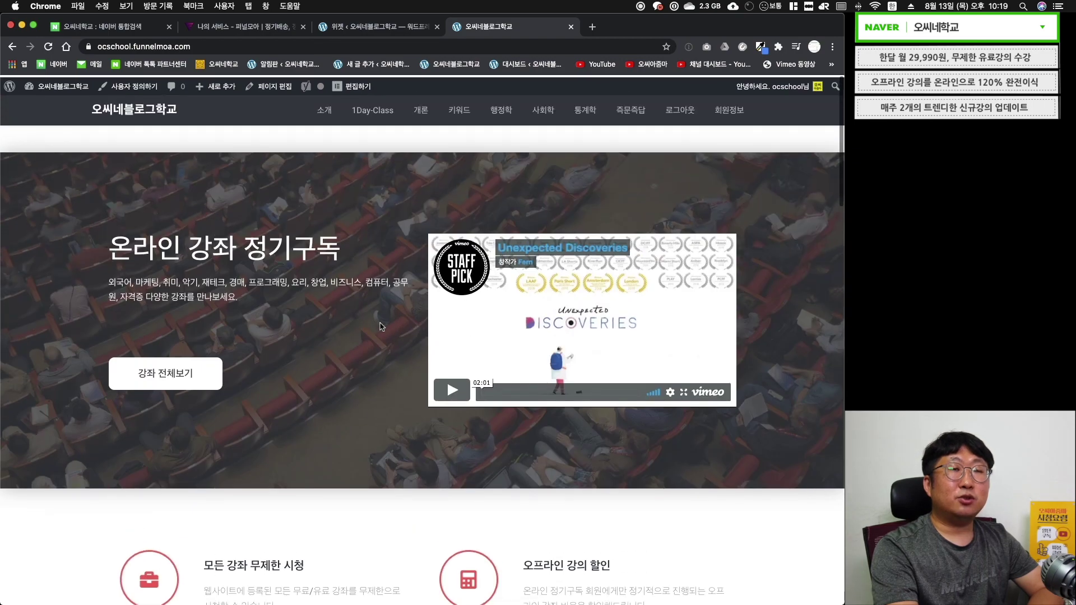
- Look up item 13, 첫페이지 수정, in the text editor notes and open the site's home page for editing in Elementor in Chrome
{"action": "key", "text": "super+Tab"}
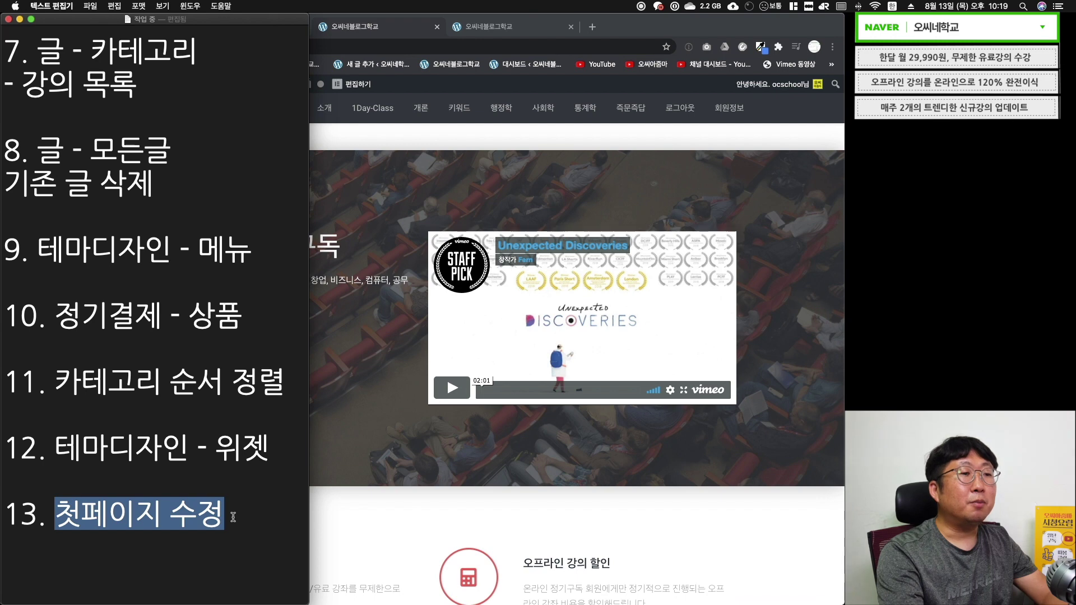
{"action": "left_click", "coordinate": [233, 517]}
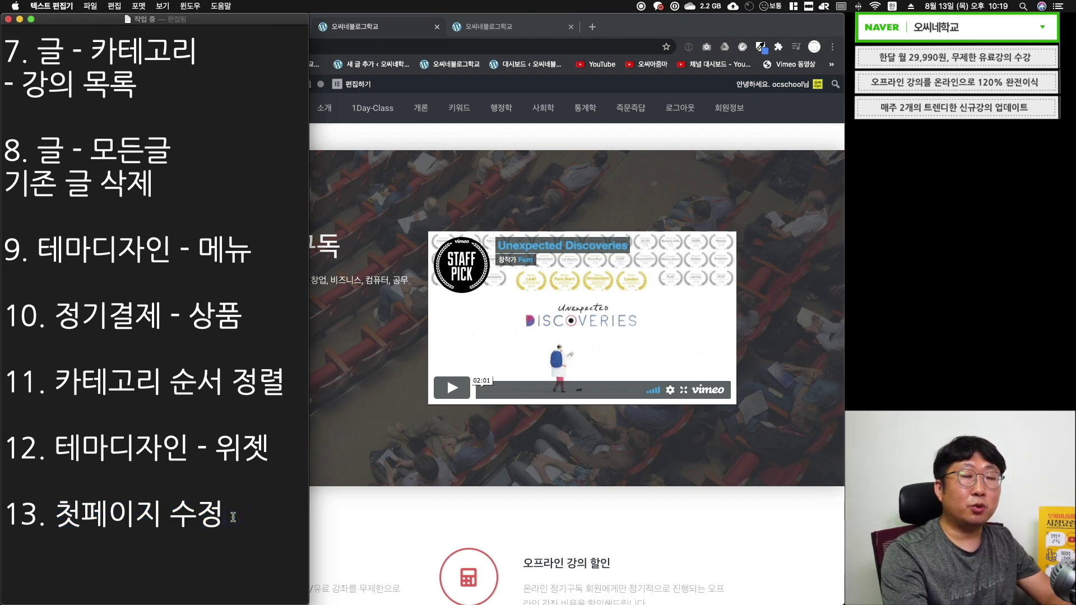
{"action": "key", "text": "super+Tab"}
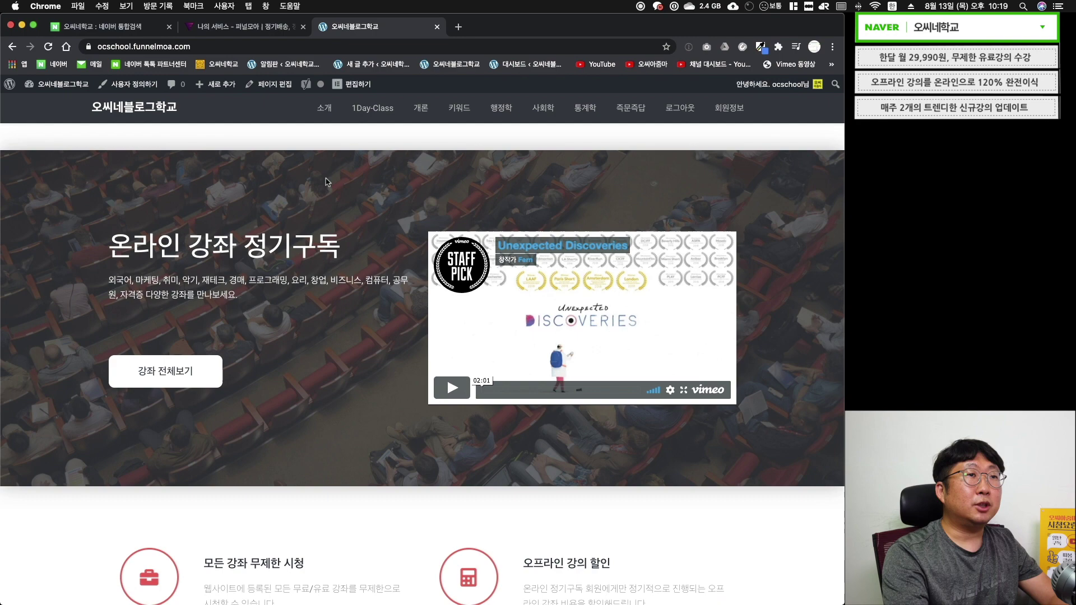
{"action": "left_click", "coordinate": [344, 85]}
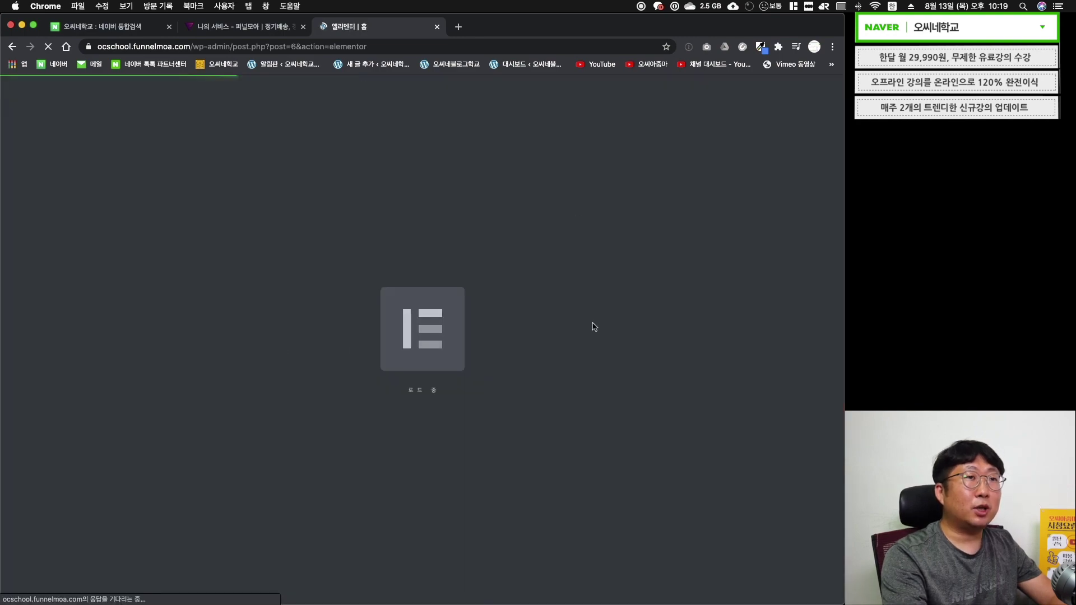
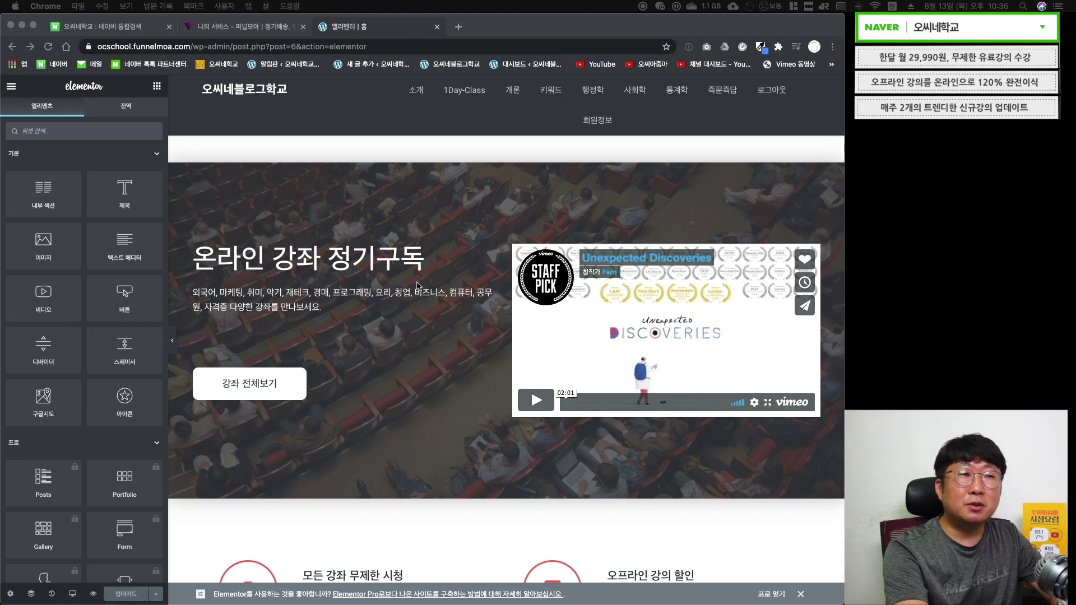
- Change the home page's hero heading to 유료강좌 정기구독
{"action": "left_click", "coordinate": [347, 262]}
{"action": "triple_click", "coordinate": [298, 252]}
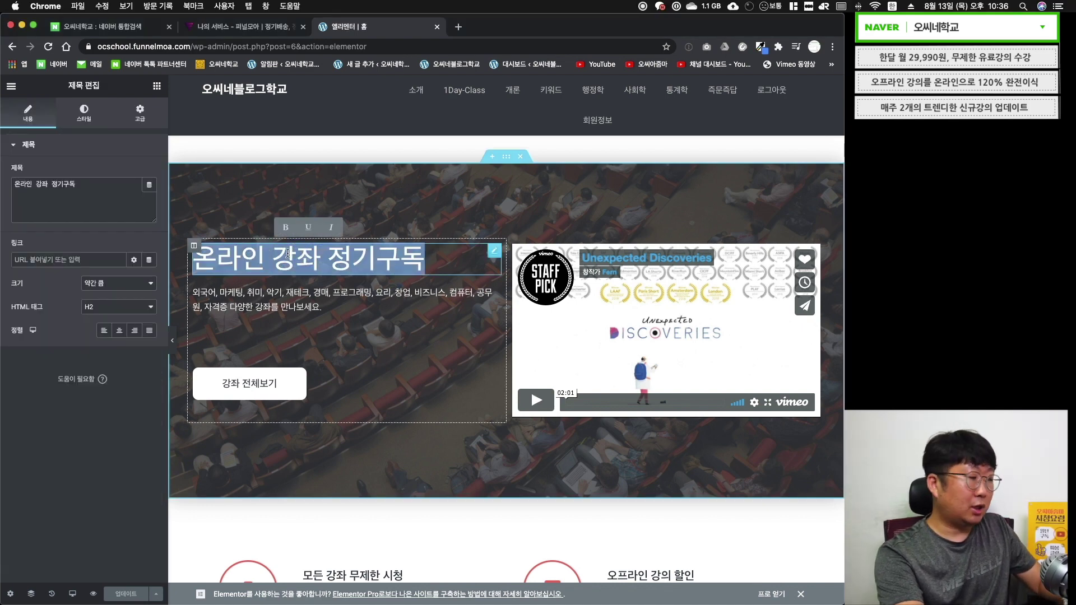
{"action": "type", "text": "유료강좌 정기구독"}
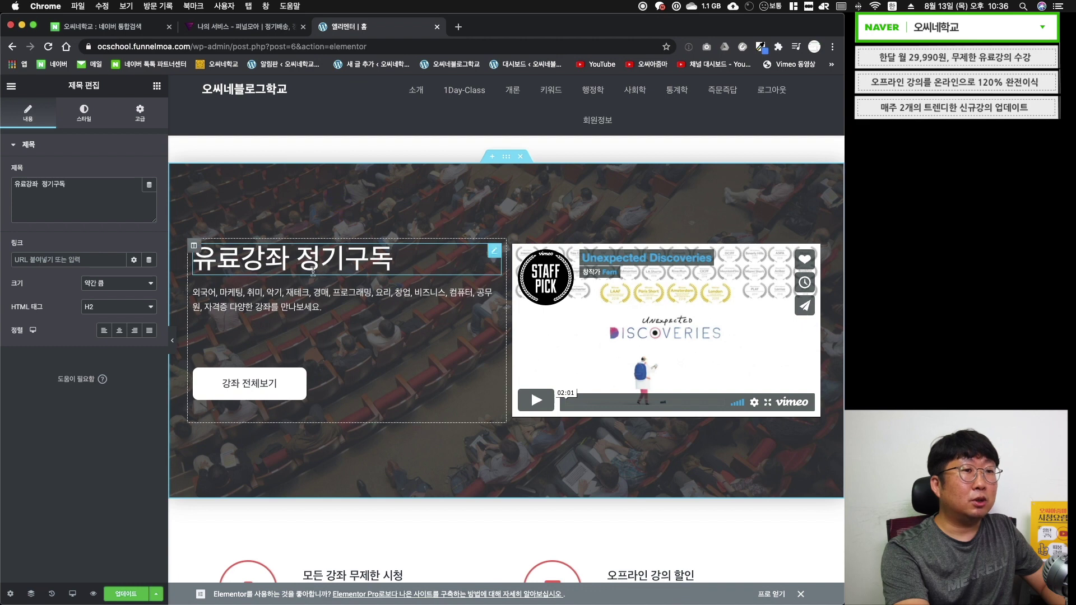
- Replace the hero description with three paragraphs: 오씨아줌마가 만든 블로그 관련 강의를 담았습니다. 14,990원/월로 매출을 올리는 진짜 블로그 강의를 확인해 보세요! 지금 1일 무료체험을 할수가 있습니다
{"action": "left_click", "coordinate": [306, 292]}
{"action": "key", "text": "super+a"}
{"action": "type", "text": "오씨아줌마가 만든 블로그 관련 강의를 담았습니다. 14,990원/월로 매출을 올리는 진짜 블로그 강의를 확인해 보세요! 지금 1일 무료체험을 할수가 있습니다."}
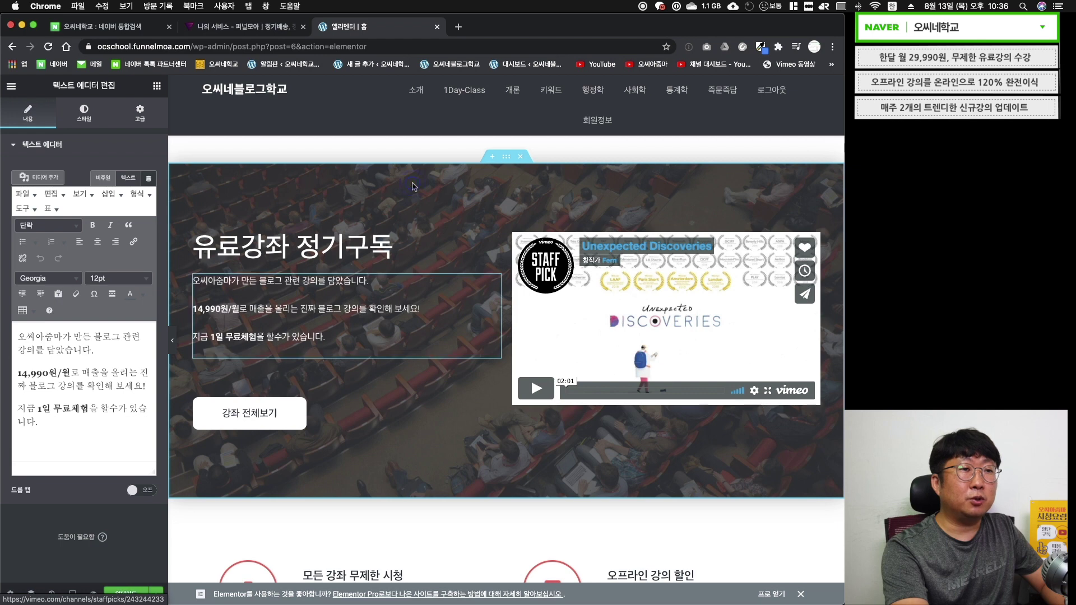
- Replace the hero section's background image with an uploaded IMG_1406.jpeg and update the page
{"action": "left_click", "coordinate": [302, 154]}
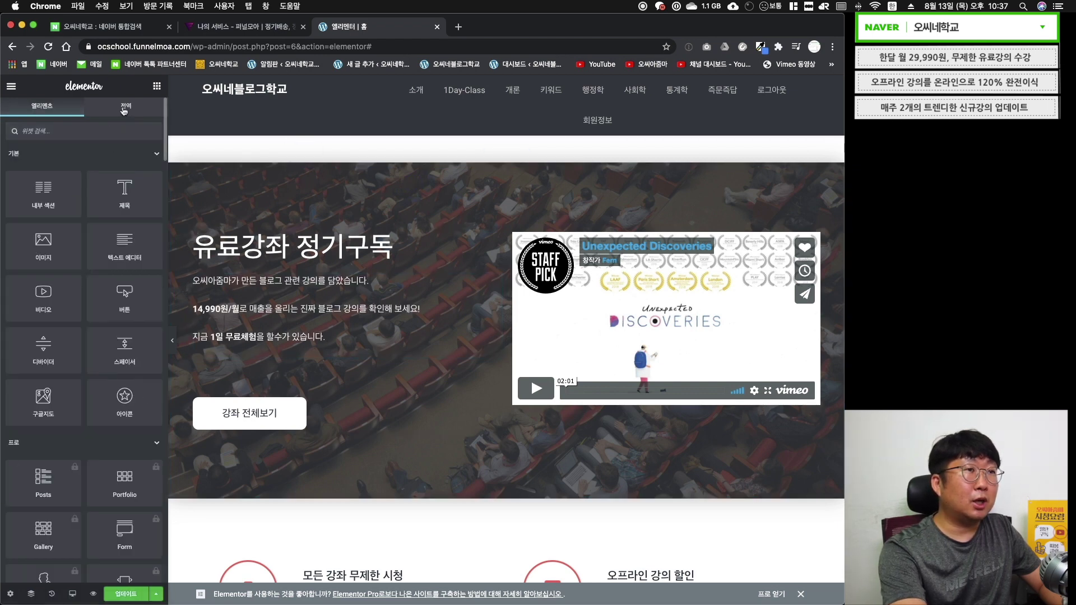
{"action": "right_click", "coordinate": [325, 198]}
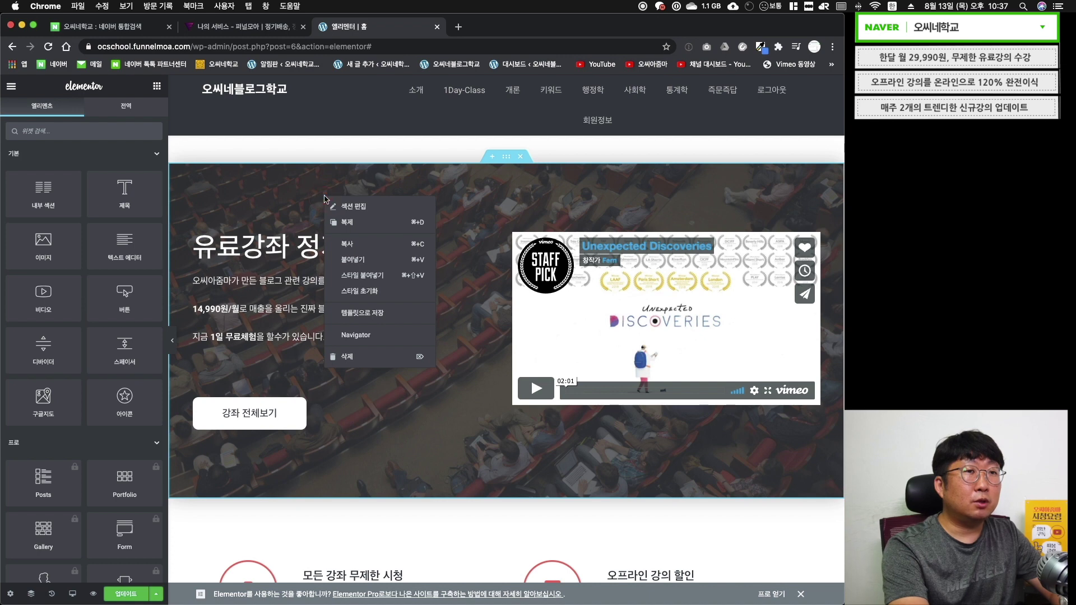
{"action": "left_click", "coordinate": [348, 206]}
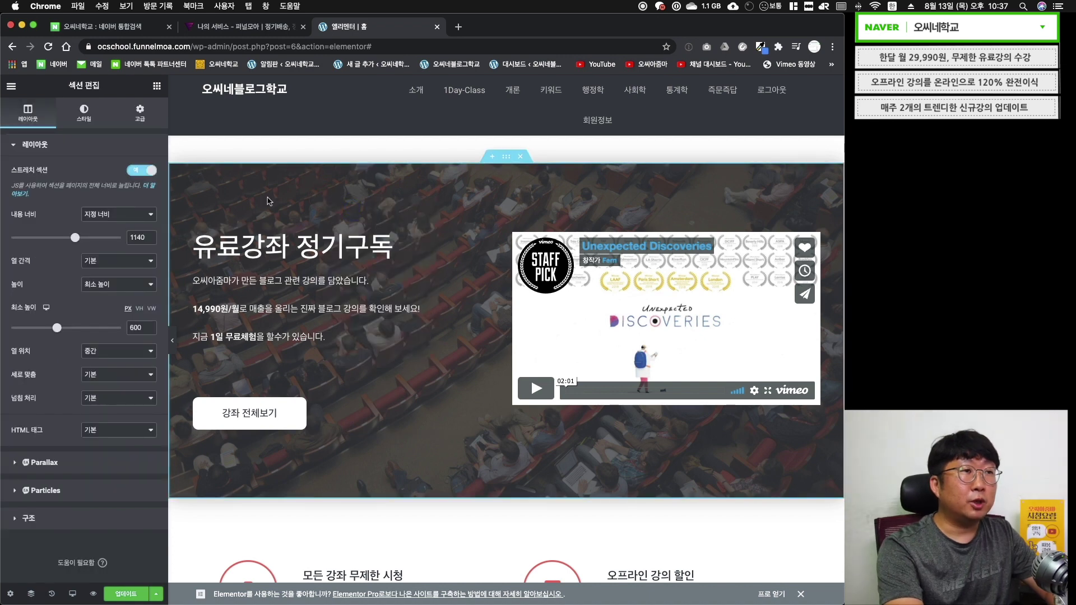
{"action": "left_click", "coordinate": [83, 114]}
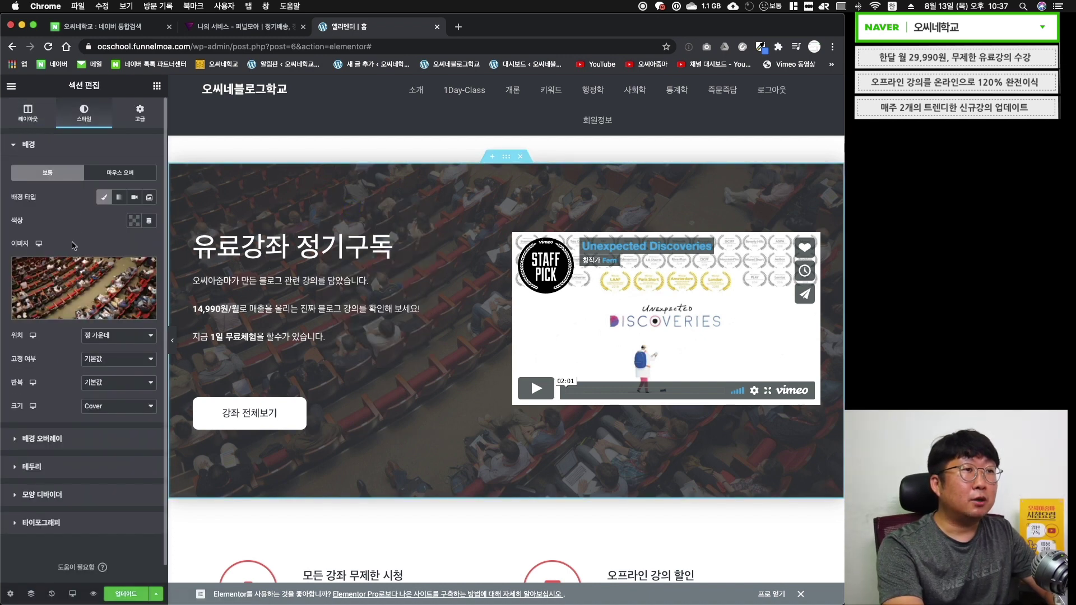
{"action": "mouse_move", "coordinate": [78, 288]}
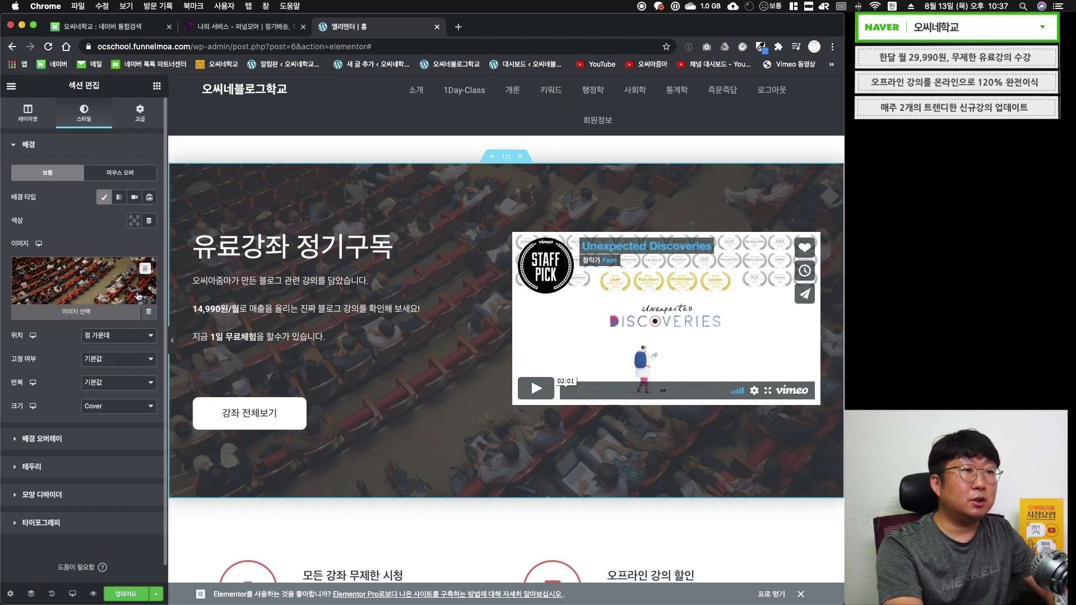
{"action": "left_click", "coordinate": [79, 311]}
{"action": "left_click", "coordinate": [47, 130]}
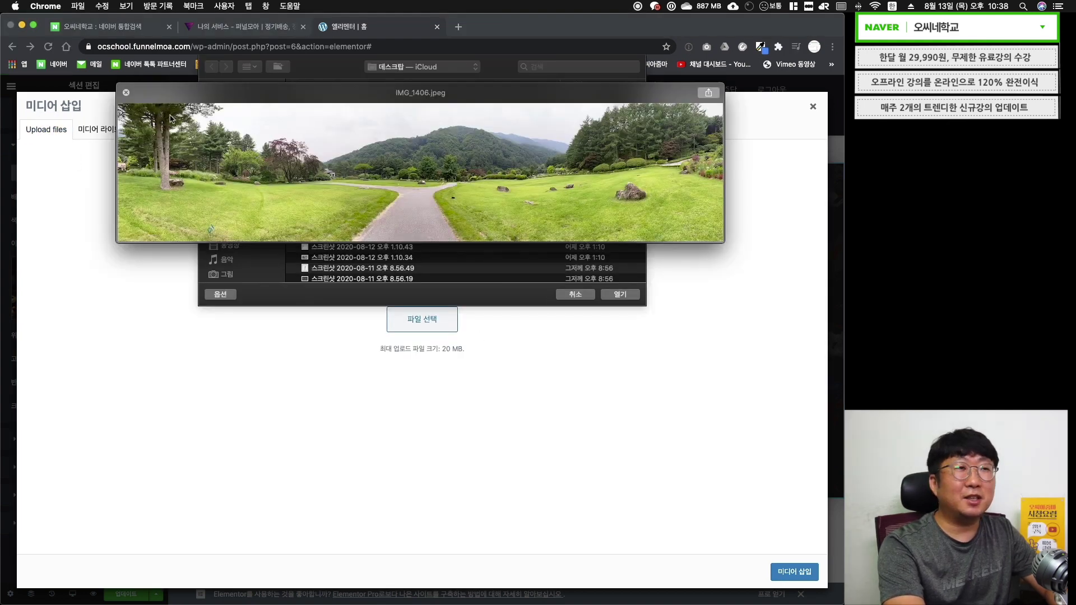
{"action": "left_click", "coordinate": [127, 93]}
{"action": "key", "text": "Return"}
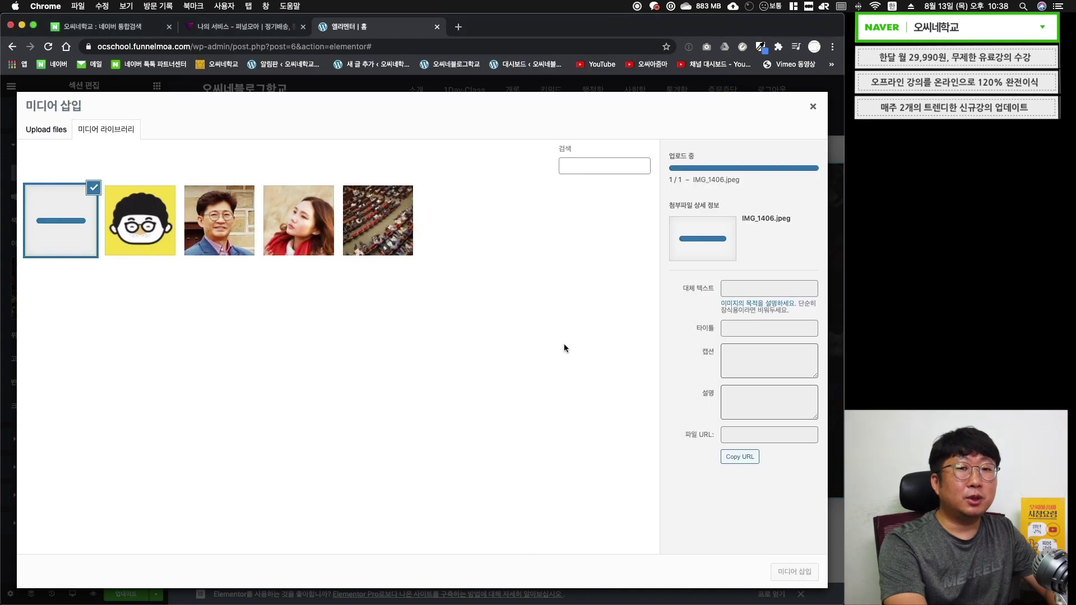
{"action": "left_click", "coordinate": [794, 572]}
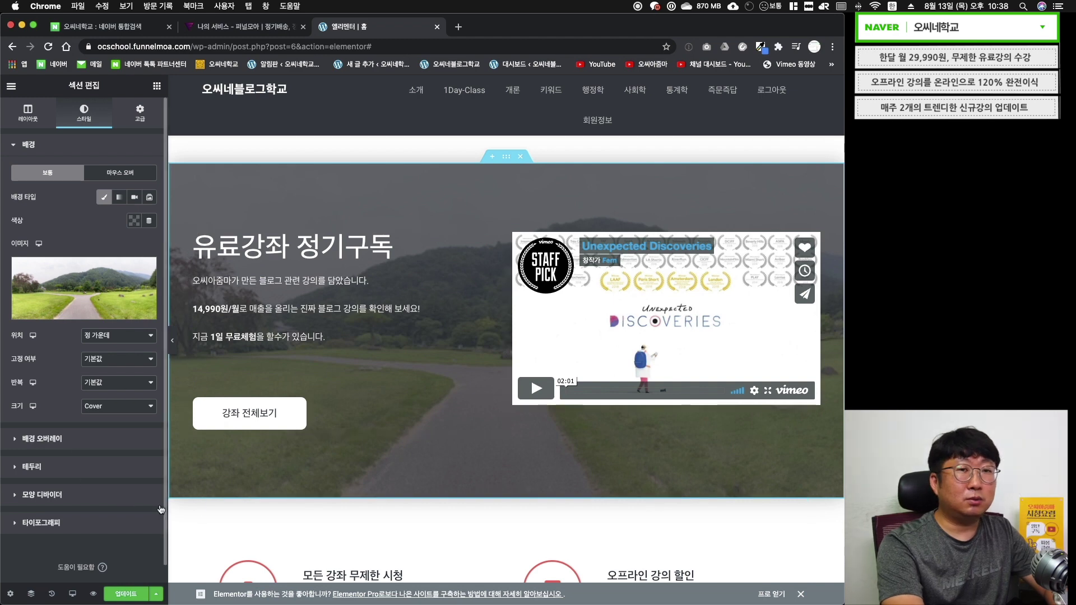
{"action": "left_click", "coordinate": [119, 598]}
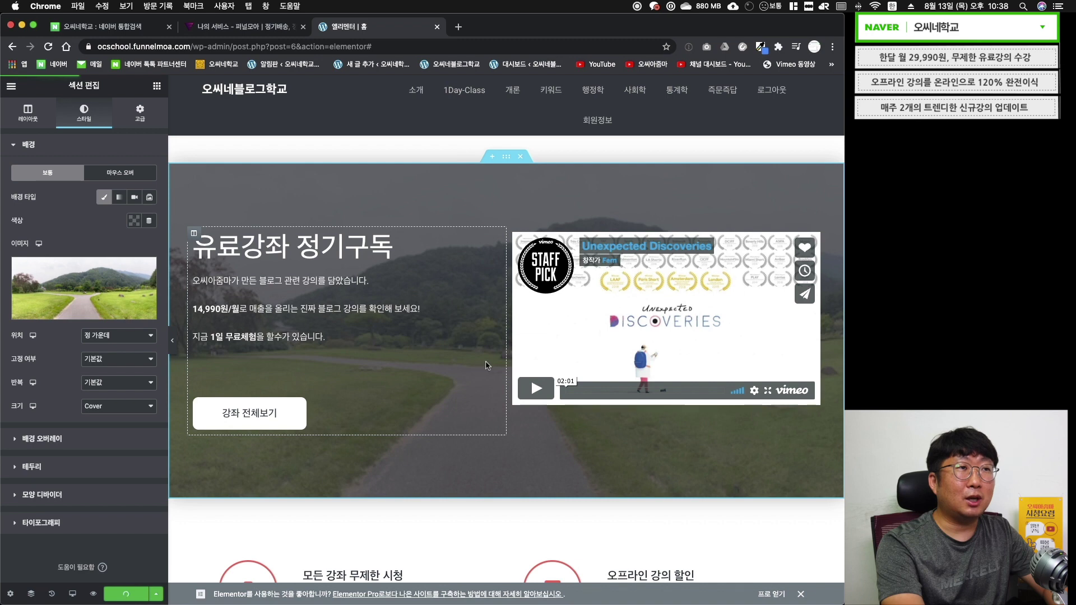
- Delete the 새로 등록된 강좌 section from the home page
{"action": "scroll", "coordinate": [427, 242], "scroll_direction": "down", "scroll_amount": 3}
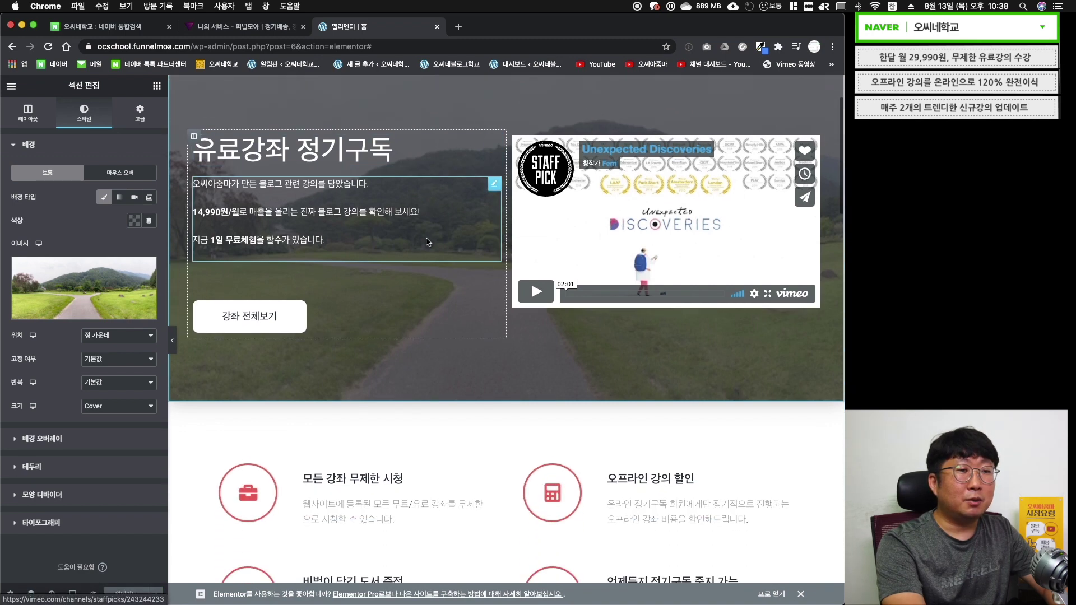
{"action": "scroll", "coordinate": [427, 241], "scroll_direction": "down", "scroll_amount": 7}
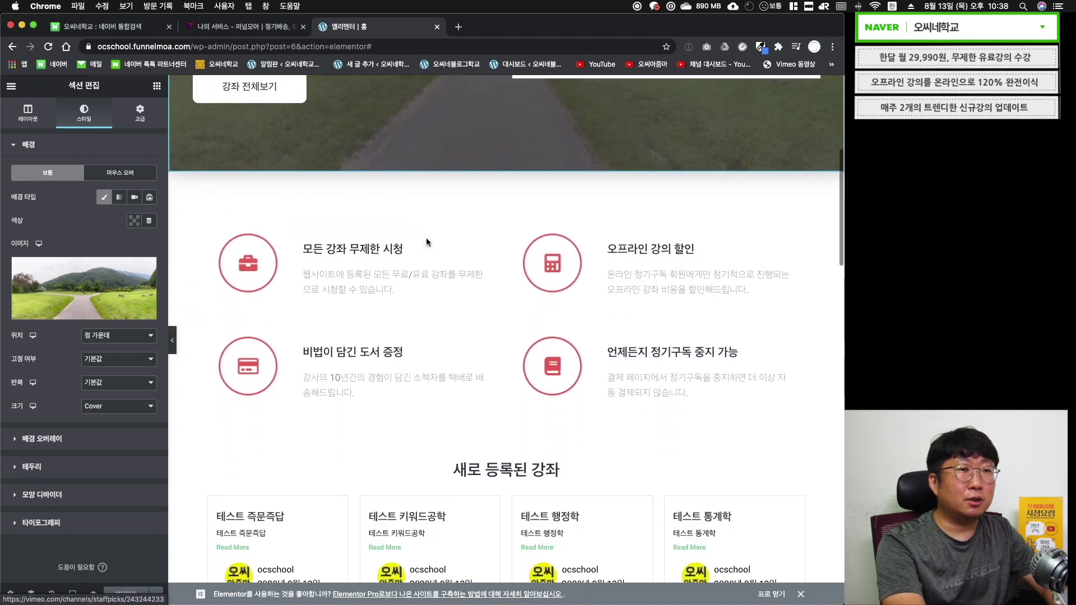
{"action": "scroll", "coordinate": [428, 241], "scroll_direction": "down", "scroll_amount": 4}
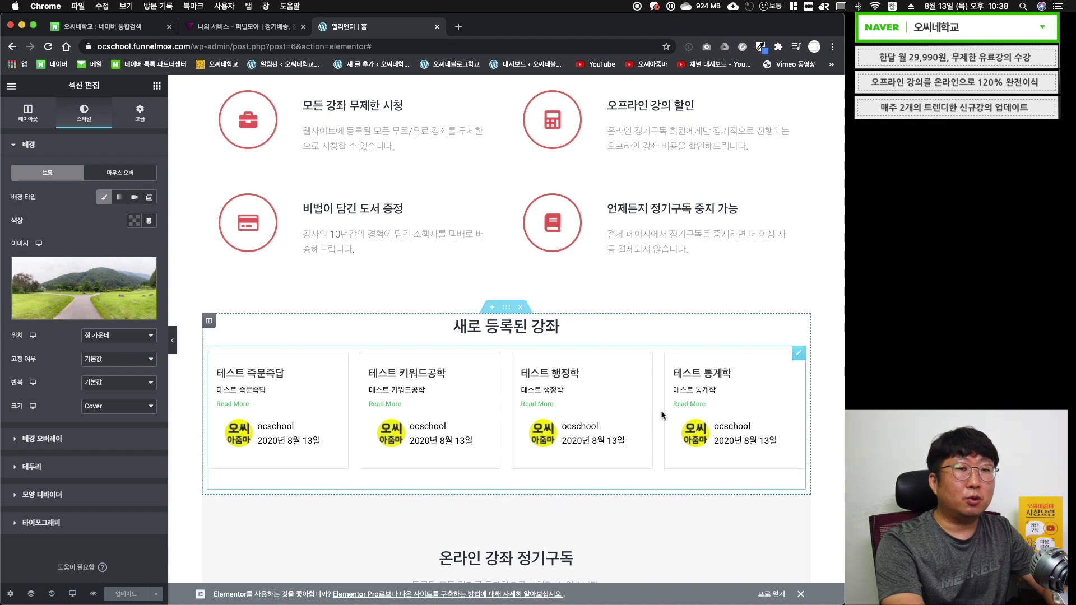
{"action": "left_click", "coordinate": [526, 309]}
- Delete the 수강 후기 section and the empty section at the end of the home page
{"action": "scroll", "coordinate": [494, 330], "scroll_direction": "down", "scroll_amount": 5}
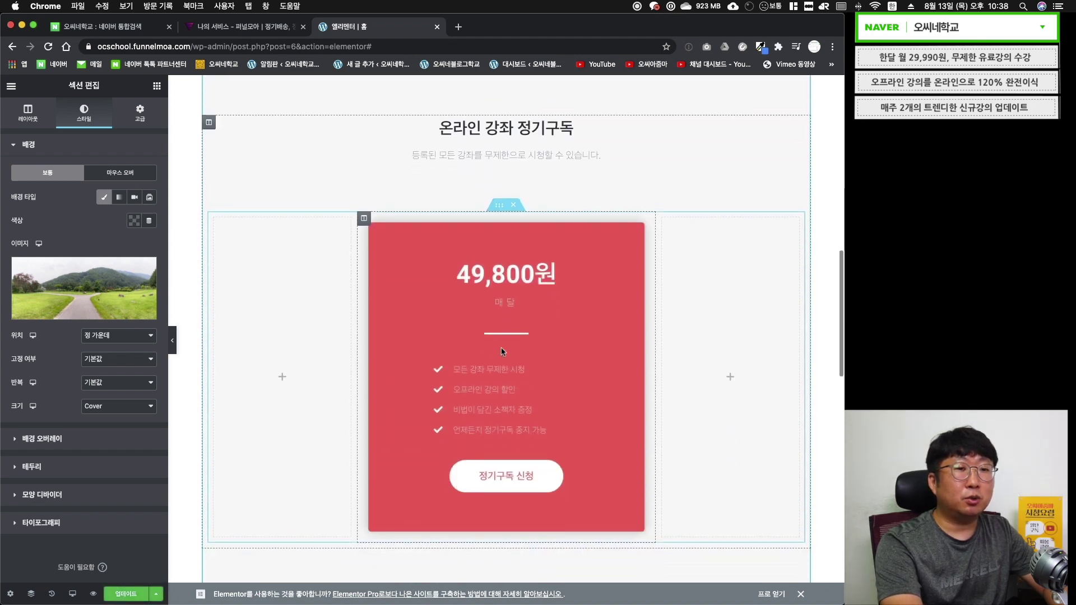
{"action": "scroll", "coordinate": [502, 351], "scroll_direction": "down", "scroll_amount": 5}
{"action": "scroll", "coordinate": [503, 352], "scroll_direction": "down", "scroll_amount": 2}
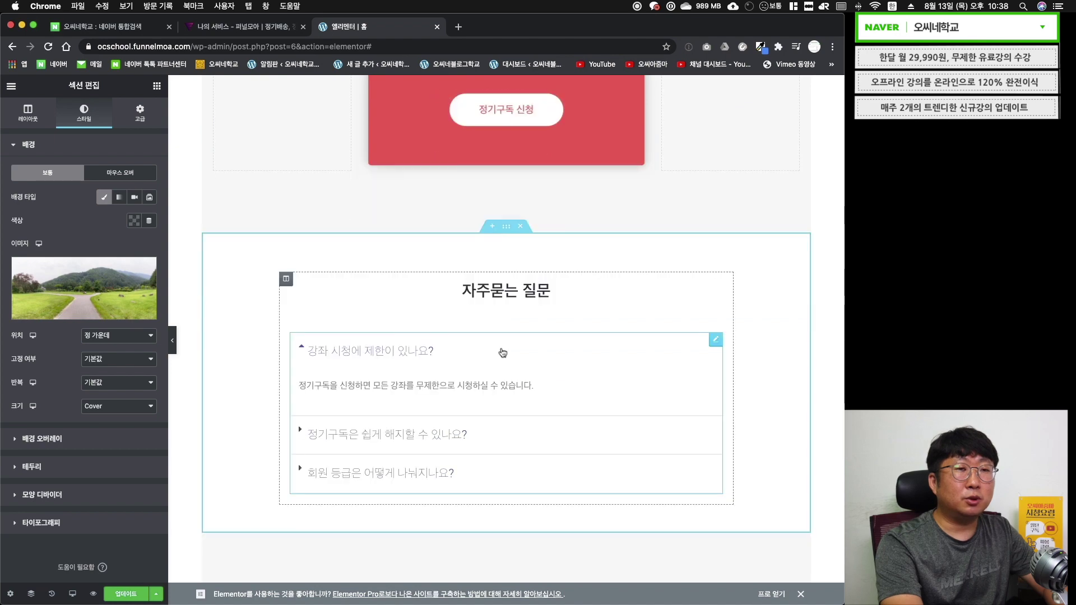
{"action": "scroll", "coordinate": [503, 352], "scroll_direction": "down", "scroll_amount": 6}
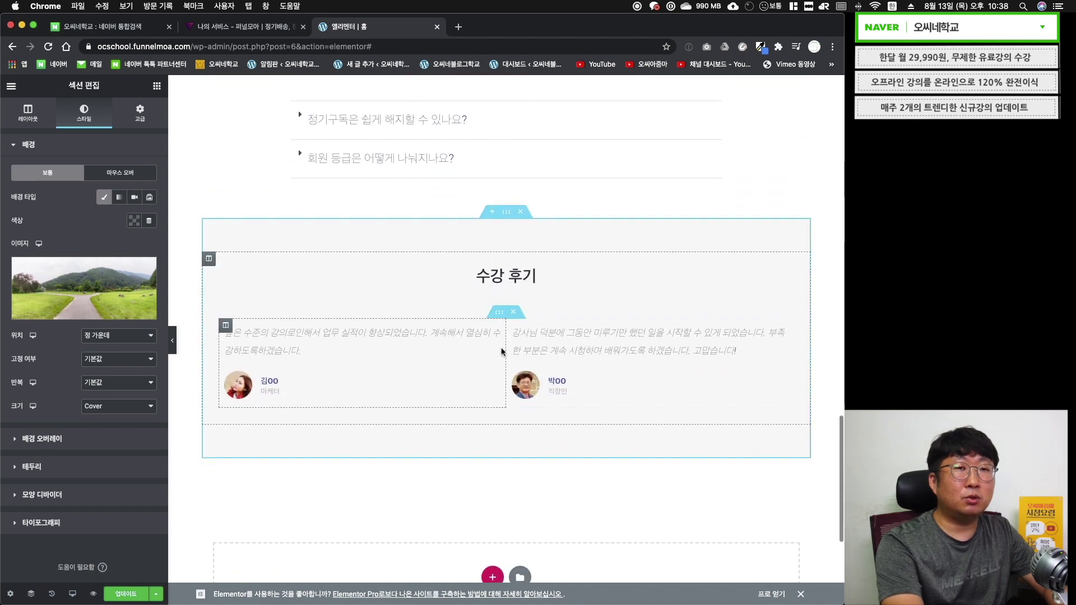
{"action": "left_click", "coordinate": [521, 211]}
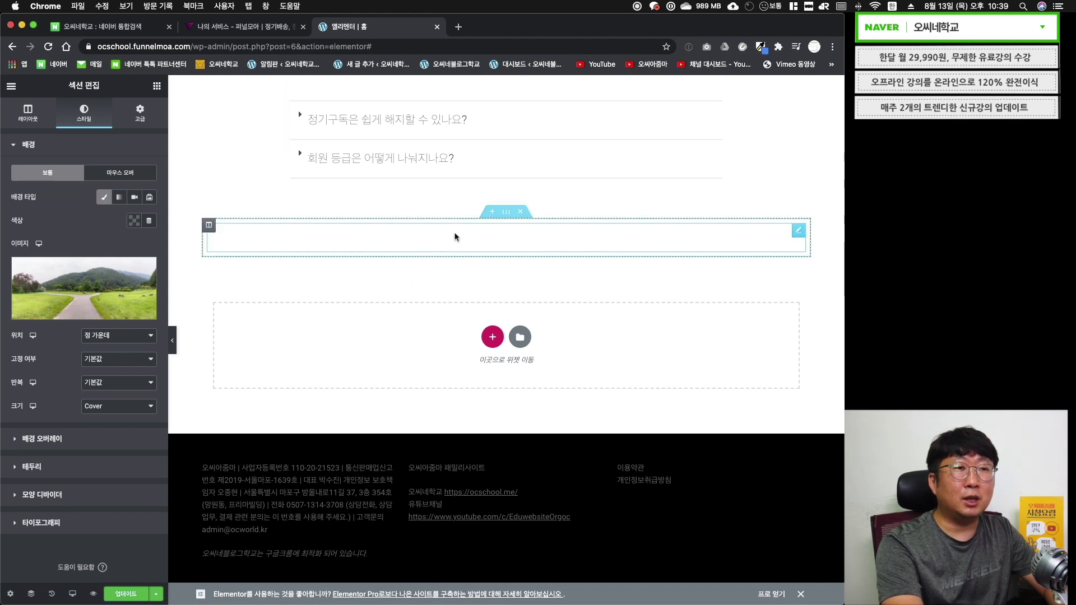
{"action": "left_click", "coordinate": [520, 213]}
- Delete the spacer below 모든 강좌 무제한 시청 and the 비법이 담긴 도서 증정 icon box
{"action": "scroll", "coordinate": [391, 260], "scroll_direction": "up", "scroll_amount": 10}
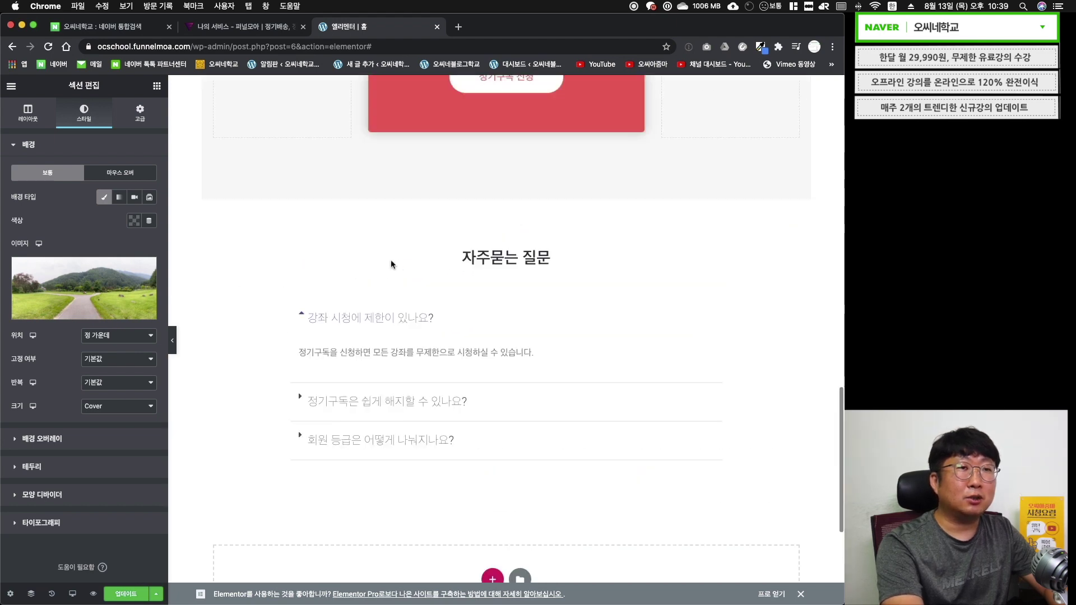
{"action": "scroll", "coordinate": [391, 260], "scroll_direction": "up", "scroll_amount": 3}
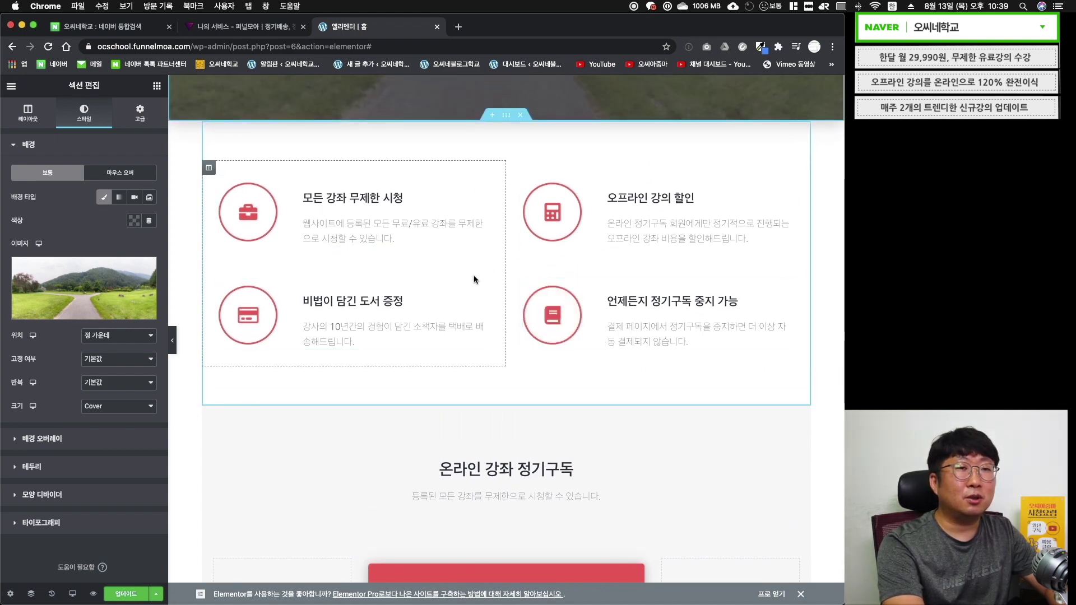
{"action": "left_click", "coordinate": [388, 264]}
{"action": "right_click", "coordinate": [388, 263]}
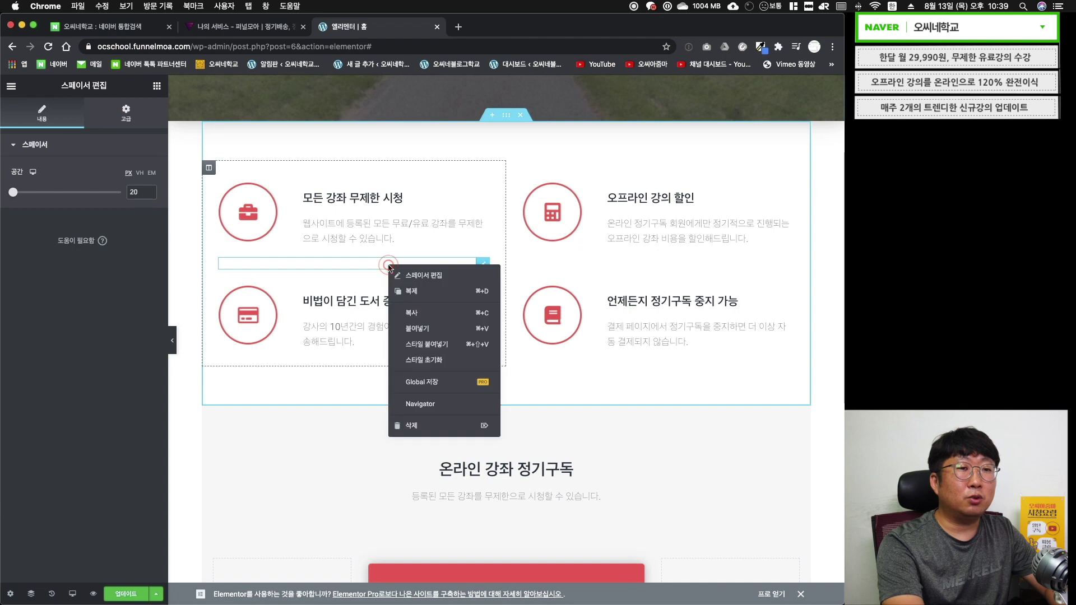
{"action": "left_click", "coordinate": [422, 427]}
{"action": "right_click", "coordinate": [373, 289]}
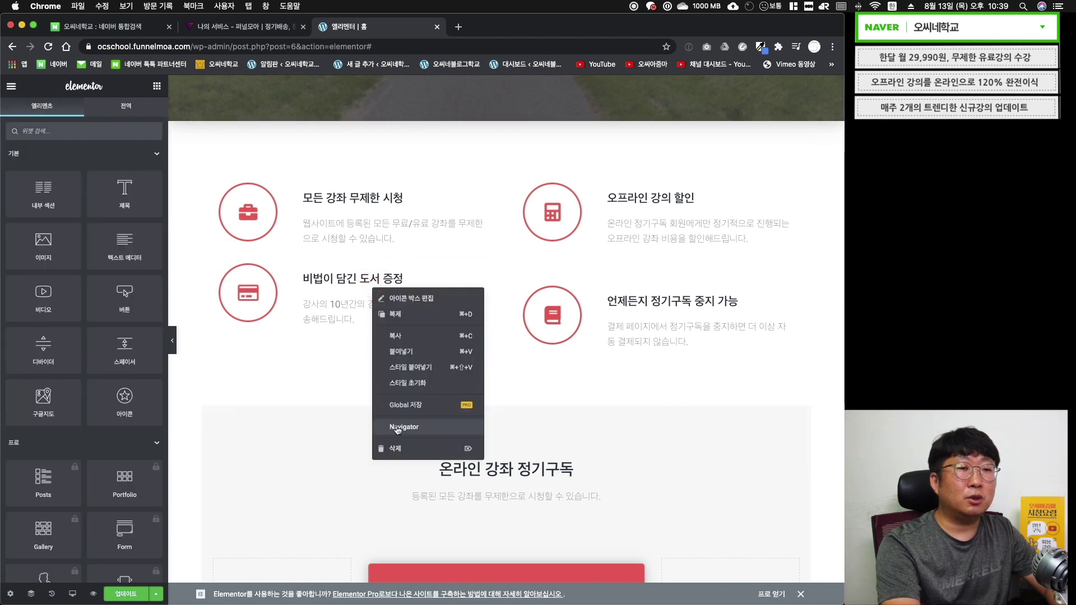
{"action": "left_click", "coordinate": [394, 448]}
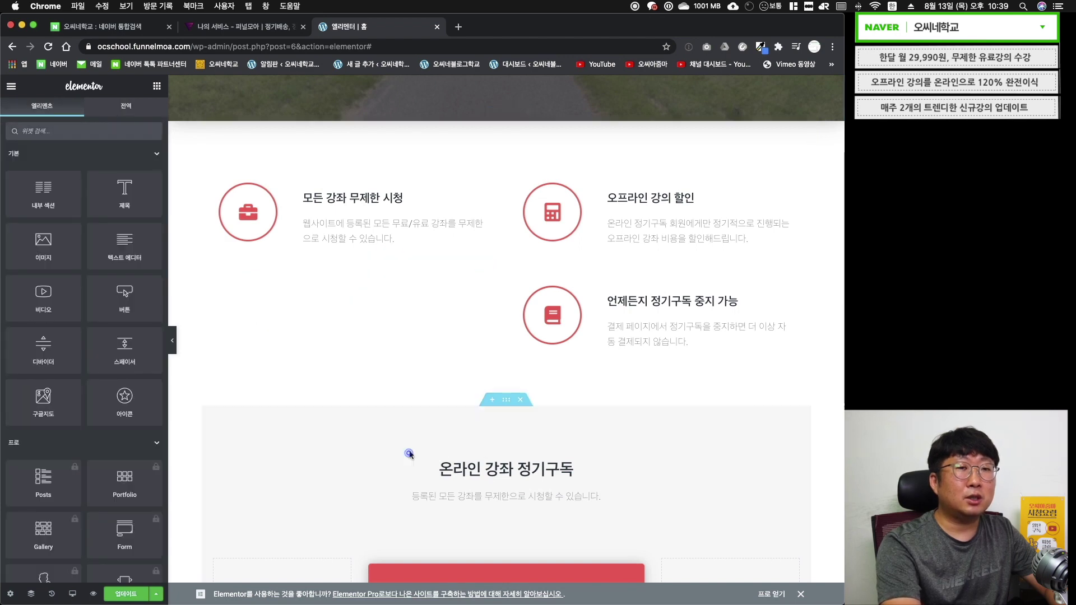
- Delete the spacer below 오프라인 강의 할인 and the 언제든지 정기구독 중지 가능 icon box
{"action": "right_click", "coordinate": [626, 265]}
{"action": "left_click", "coordinate": [646, 423]}
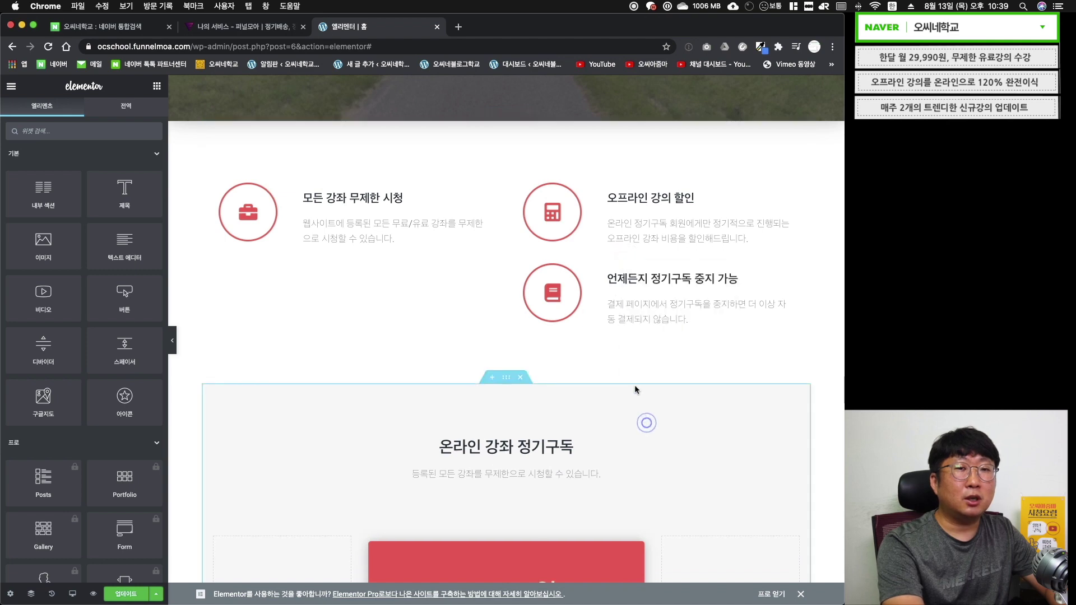
{"action": "right_click", "coordinate": [622, 288]}
{"action": "left_click", "coordinate": [651, 449]}
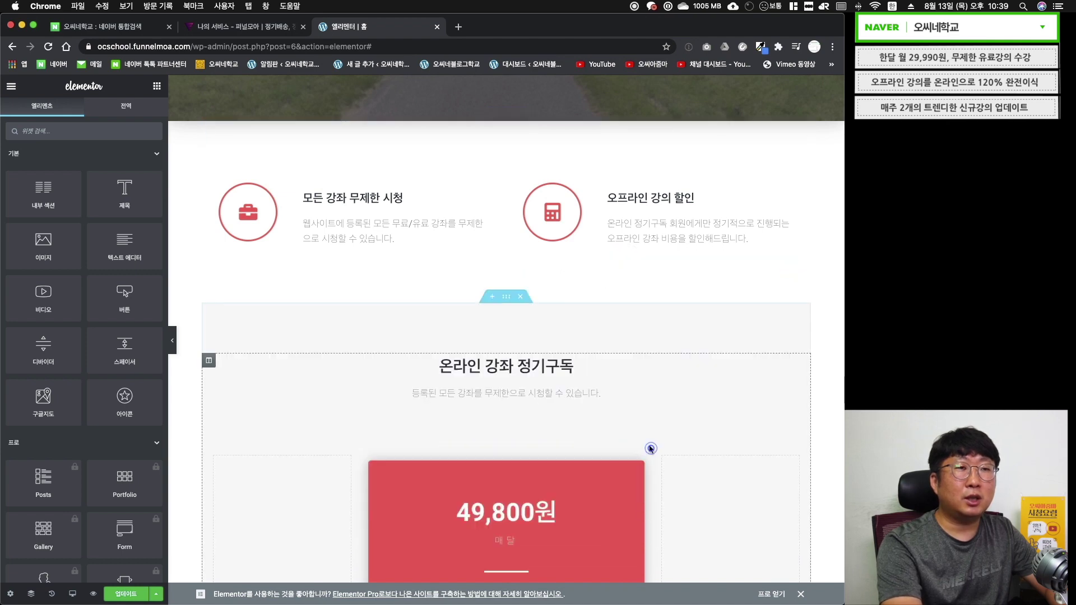
- Change the 모든 강좌 무제한 시청 box's icon to the solid speech bubble with a dollar sign
{"action": "left_click", "coordinate": [252, 216]}
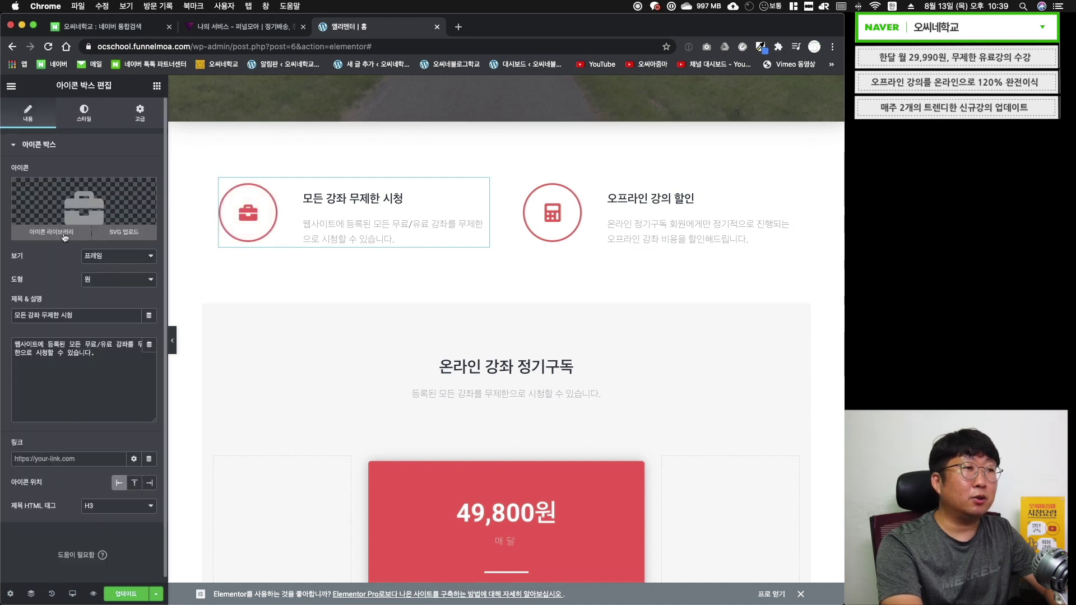
{"action": "left_click", "coordinate": [65, 236]}
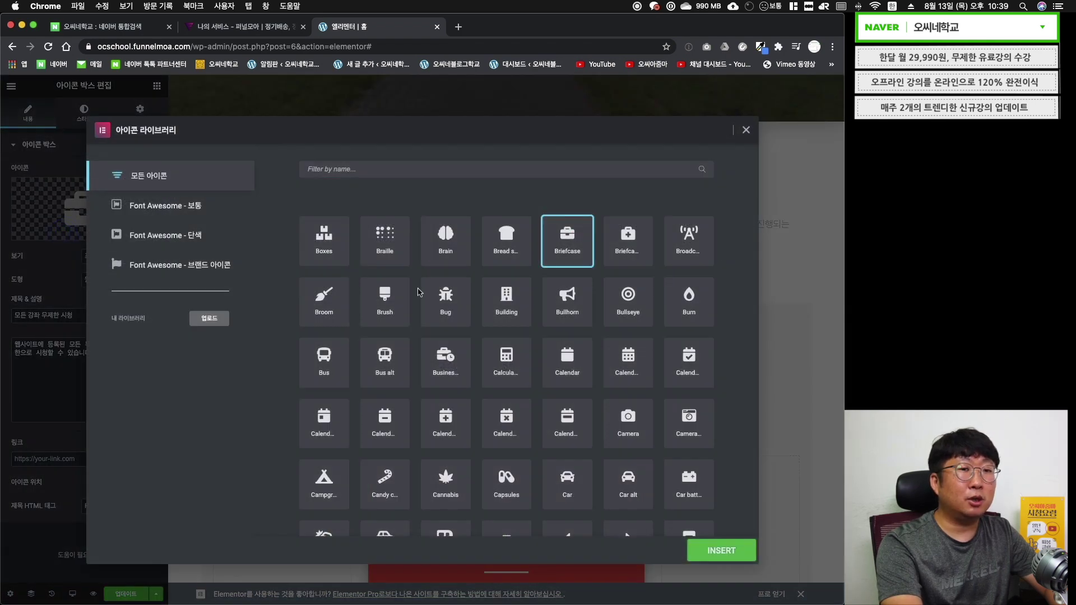
{"action": "scroll", "coordinate": [417, 292], "scroll_direction": "down", "scroll_amount": 5}
{"action": "scroll", "coordinate": [418, 292], "scroll_direction": "down", "scroll_amount": 1}
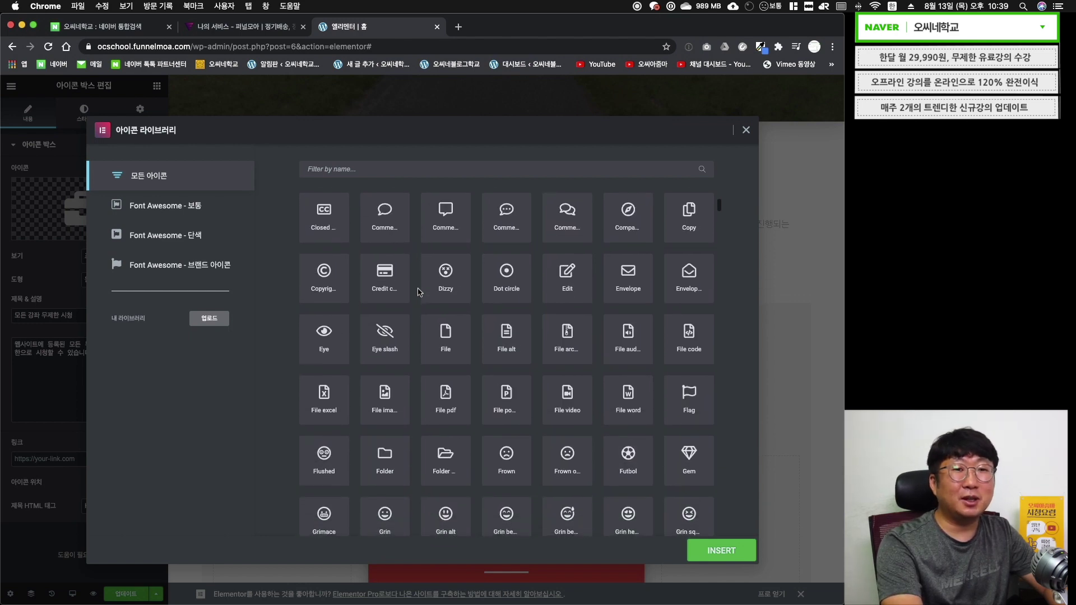
{"action": "scroll", "coordinate": [385, 390], "scroll_direction": "down", "scroll_amount": 10}
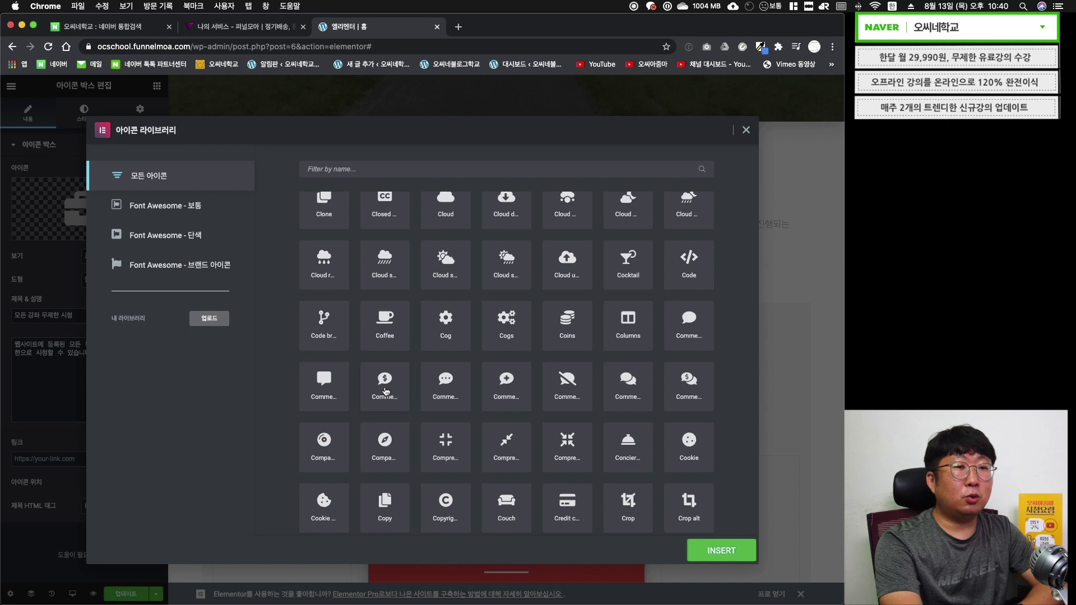
{"action": "left_click", "coordinate": [386, 391]}
{"action": "left_click", "coordinate": [721, 552]}
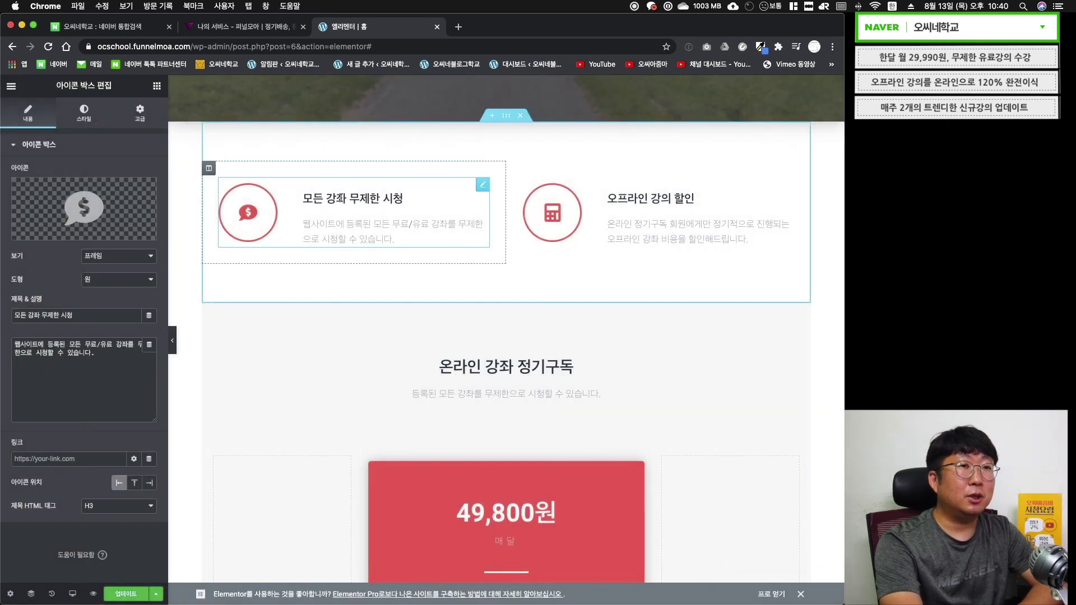
- Retitle the first icon box "매출을 올리기 위한 블로그 강의" and describe the case-based blog lectures, ending with bold "* 매주 새로운 강의들이 추가 됩니다!"
{"action": "triple_click", "coordinate": [341, 198]}
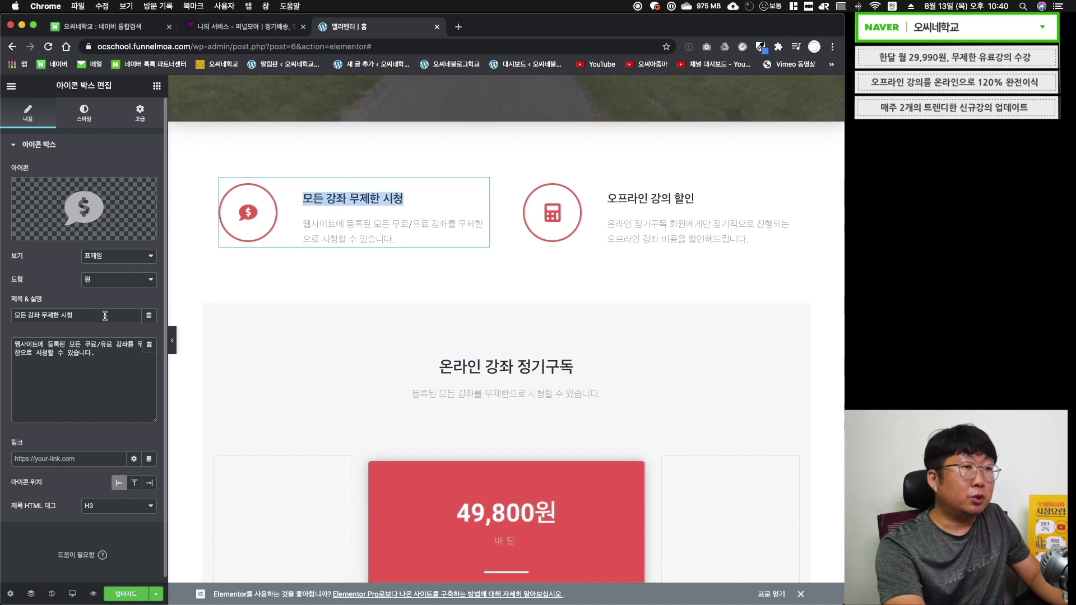
{"action": "triple_click", "coordinate": [74, 317]}
{"action": "type", "text": "매출을 올리기 위한 블로그 강의"}
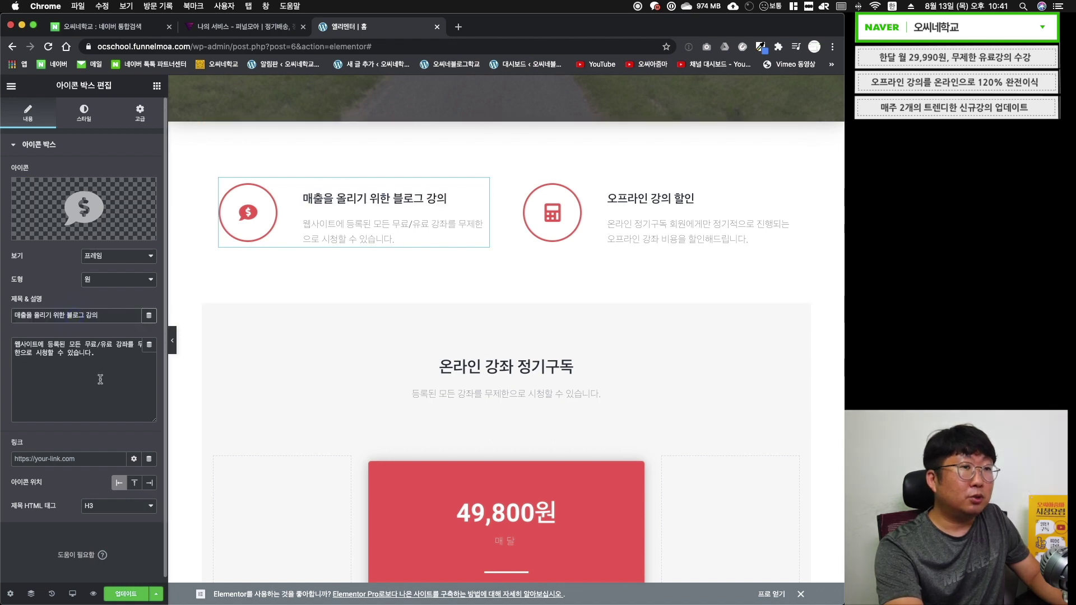
{"action": "triple_click", "coordinate": [97, 355]}
{"action": "type", "text": "실제 사례를 중심으로 매출을 올리는 블로그 강의를 준비했습니다.<br><br>이론과 실제를 함께 가진 블로그 마케팅 강의 지금 바로 확인해 보세요!<br><br><b>* 매주 새로운 강의들이 추가 됩니다!</b>"}
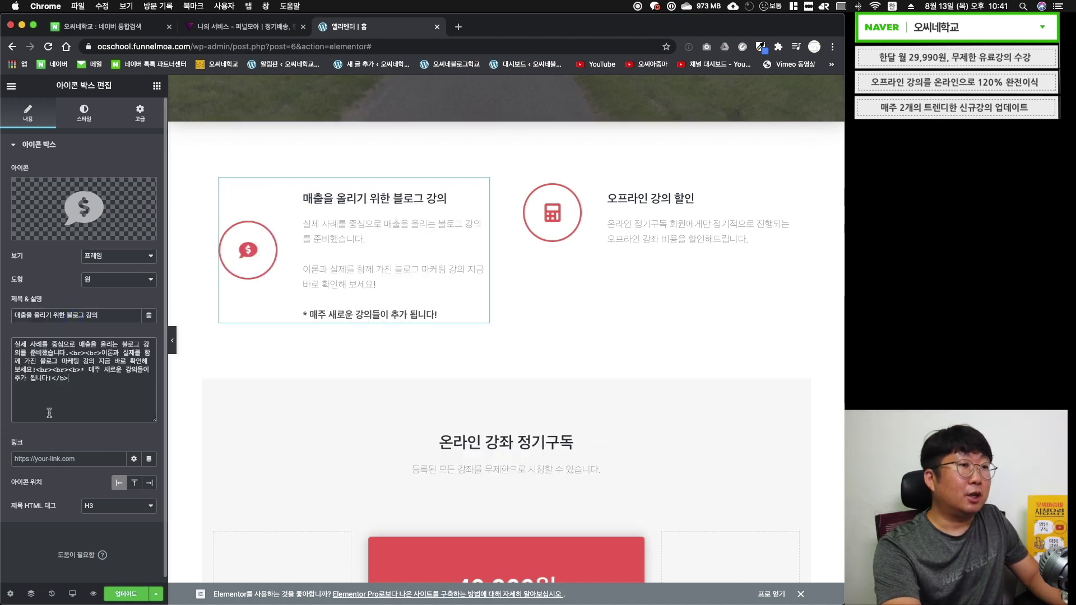
- Retitle the calculator icon box "정기구독 결제 시스템" and describe the unlimited 14,990원/월 plan, cancellation anytime, 1일 무료체험 and one-month billing
{"action": "triple_click", "coordinate": [638, 200]}
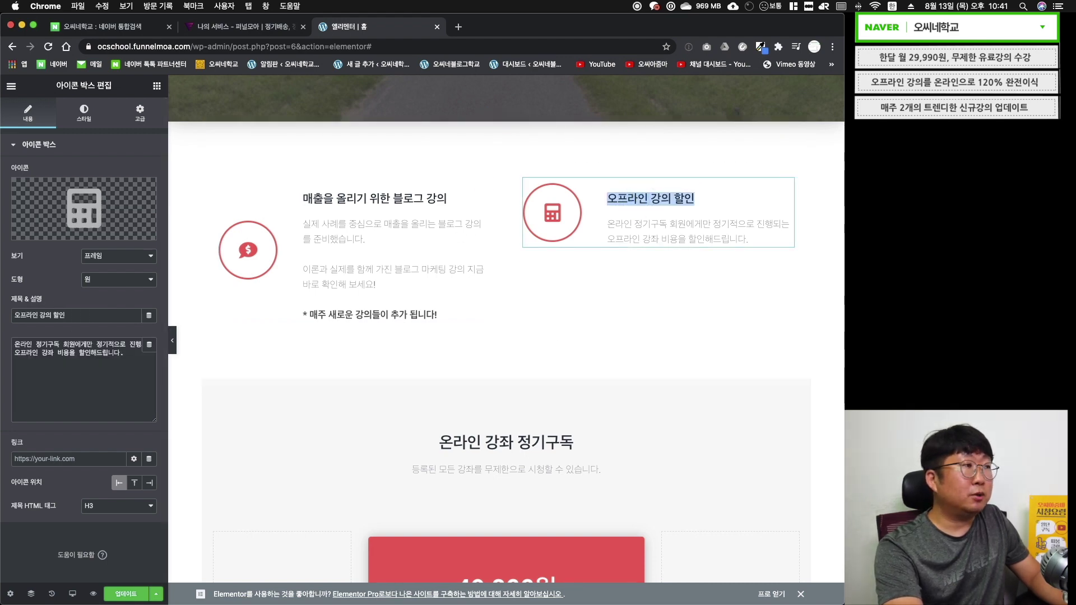
{"action": "type", "text": "정기구독 결제 시스템"}
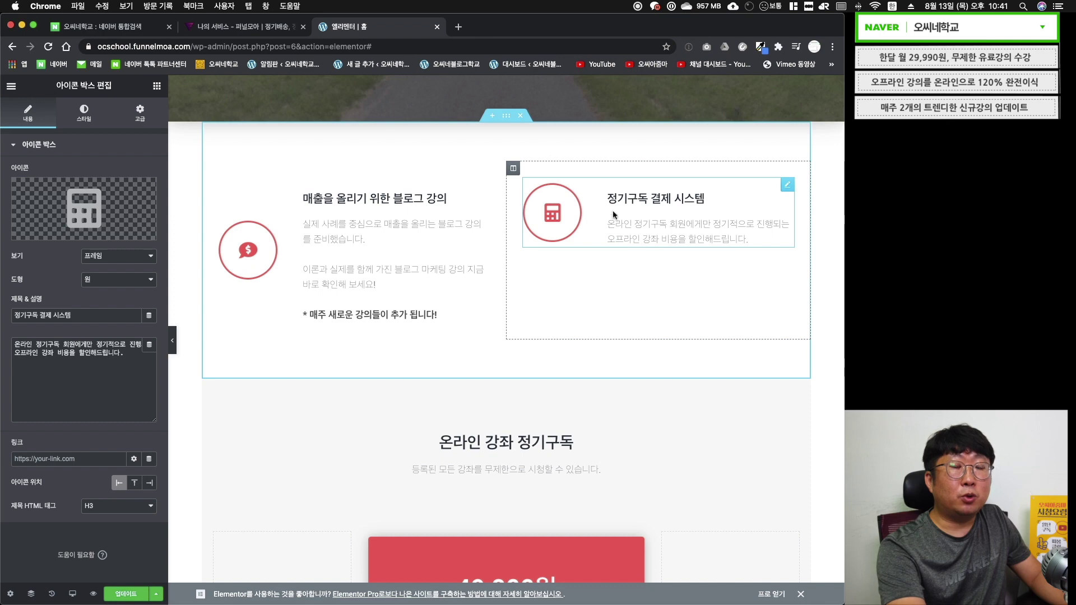
{"action": "triple_click", "coordinate": [656, 225]}
{"action": "type", "text": "아주 합리적인 14,990원/월의 비용으로 유료강의를 무제한으로 시청할수 있습니다.  또한, 언제든지 정기구독을 중지할수 있습니다. 현재 1일 무료체험을 할수가 있습니다.  * 결제는 1개월 단위로 진행됩니다."}
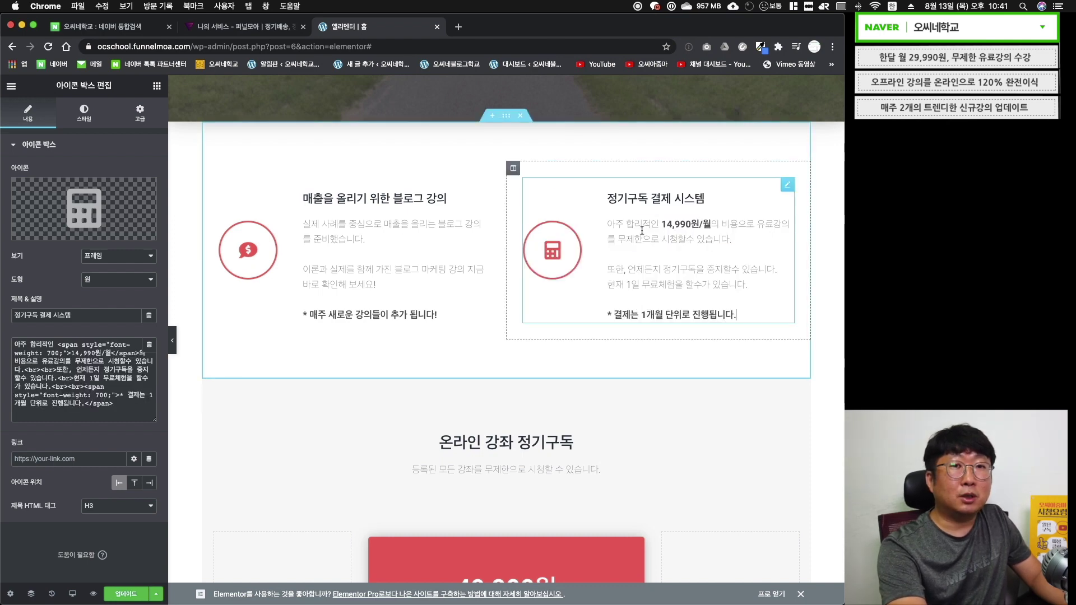
{"action": "left_click_drag", "start_coordinate": [618, 240], "coordinate": [658, 240]}
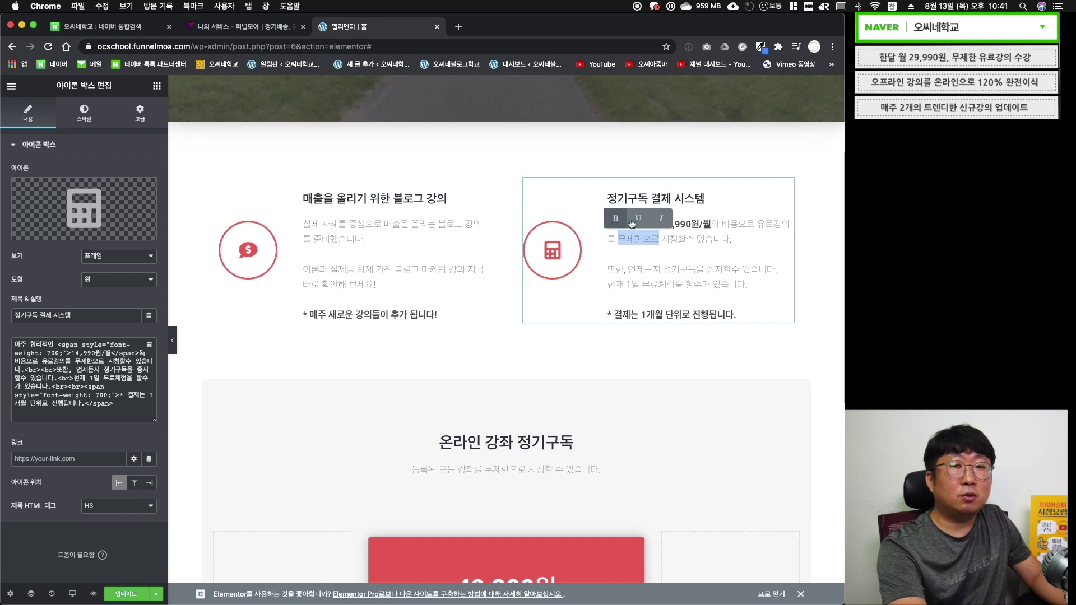
{"action": "left_click", "coordinate": [653, 262]}
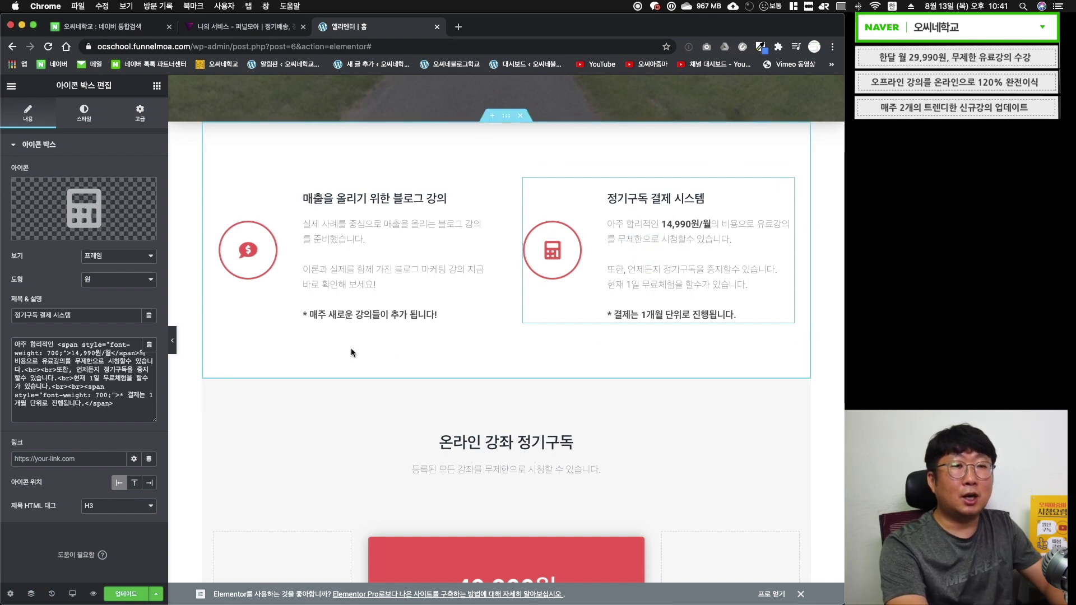
- Add the line "1일 무료이용기간 제공" below the description under the 온라인 강좌 정기구독 heading
{"action": "scroll", "coordinate": [351, 348], "scroll_direction": "down", "scroll_amount": 4}
{"action": "left_click", "coordinate": [614, 254]}
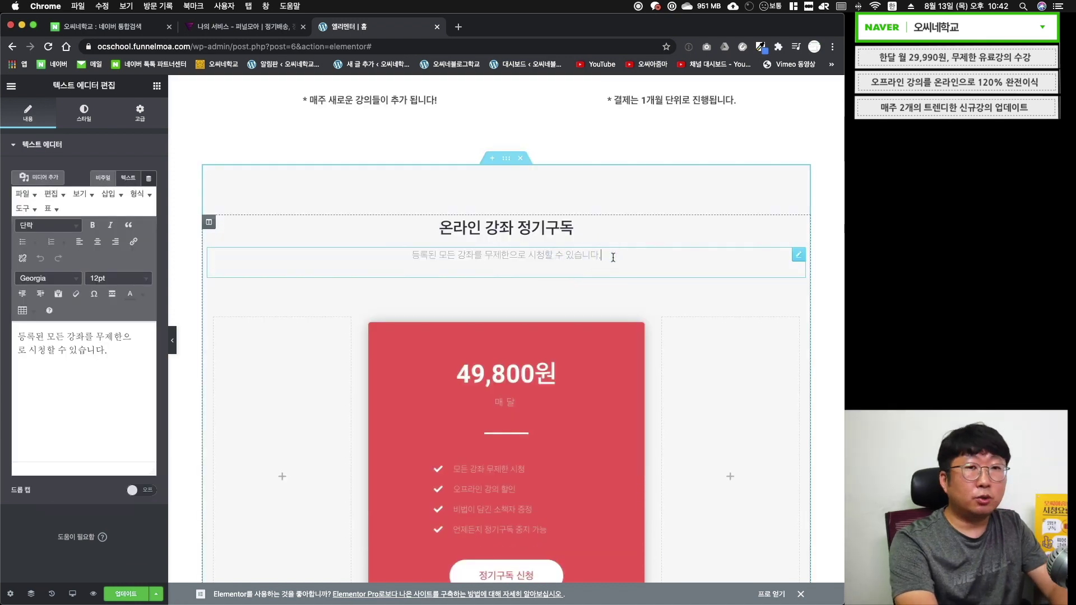
{"action": "type", "text": "1일 무료이용기간 제공"}
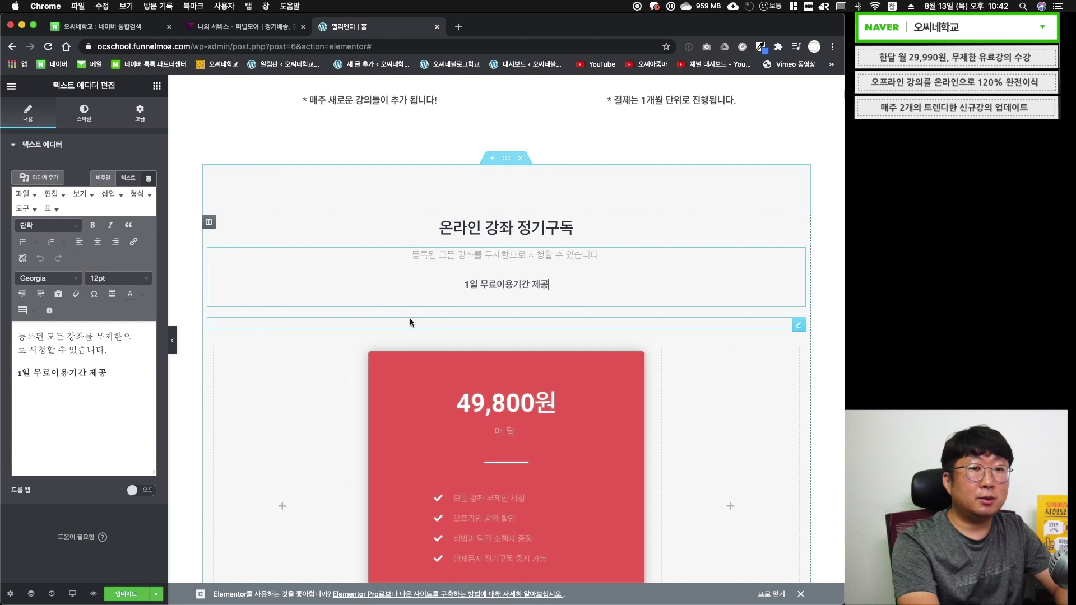
- Change the monthly price in the red pricing card to 14,990원
{"action": "scroll", "coordinate": [410, 322], "scroll_direction": "down", "scroll_amount": 2}
{"action": "left_click", "coordinate": [537, 297]}
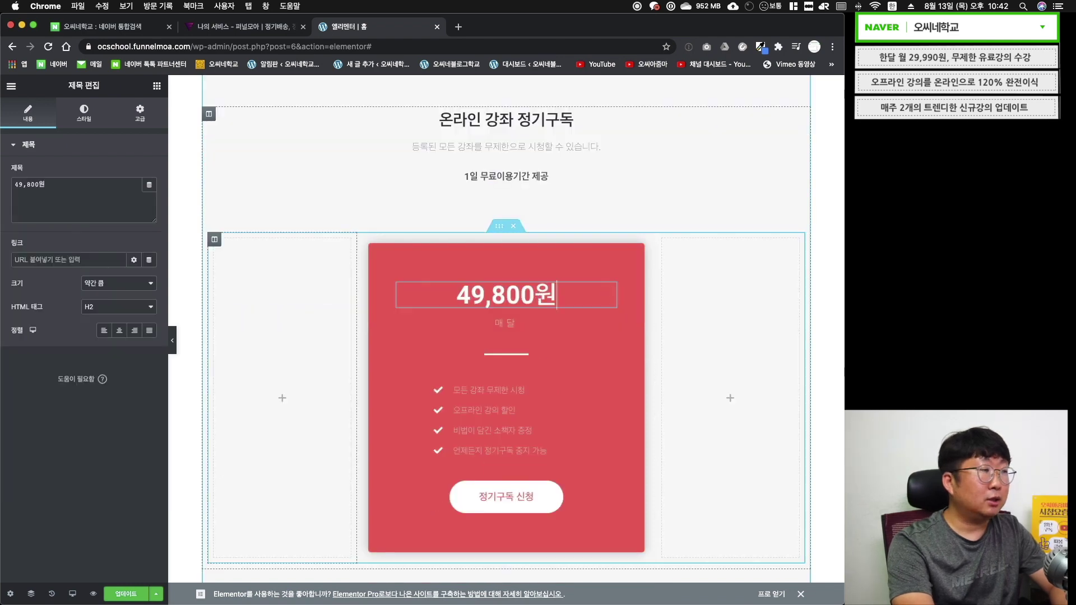
{"action": "key", "text": "shift+Home"}
{"action": "type", "text": "14,990"}
- Rewrite the card's four benefits as 1일 무료 이용기간, unlimited viewing, weekly new blog lectures and cancellation anytime, and duplicate the last one
{"action": "scroll", "coordinate": [487, 280], "scroll_direction": "down", "scroll_amount": 2}
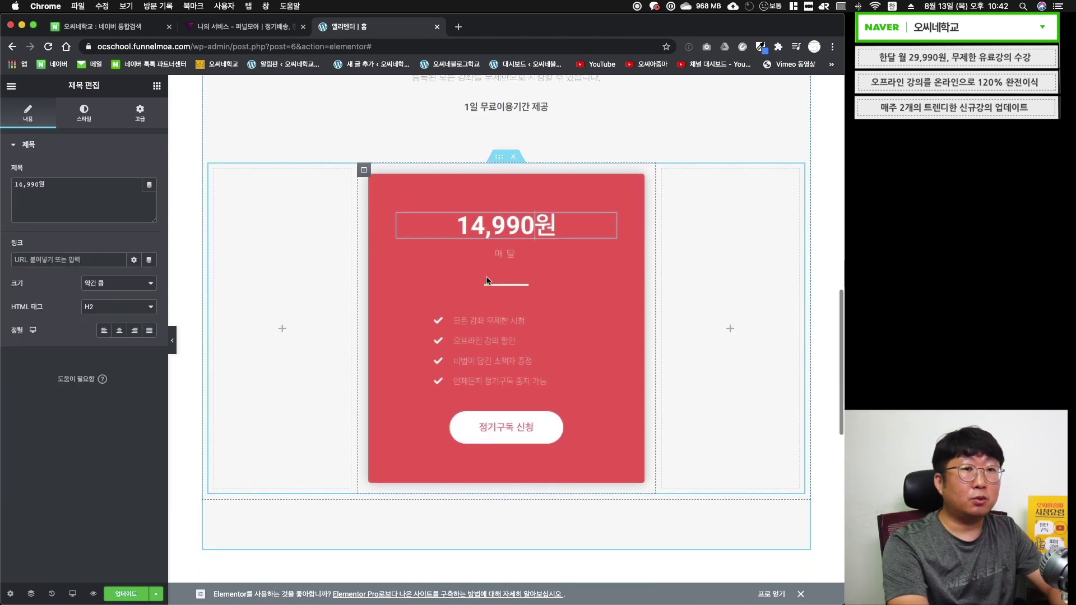
{"action": "left_click", "coordinate": [477, 317]}
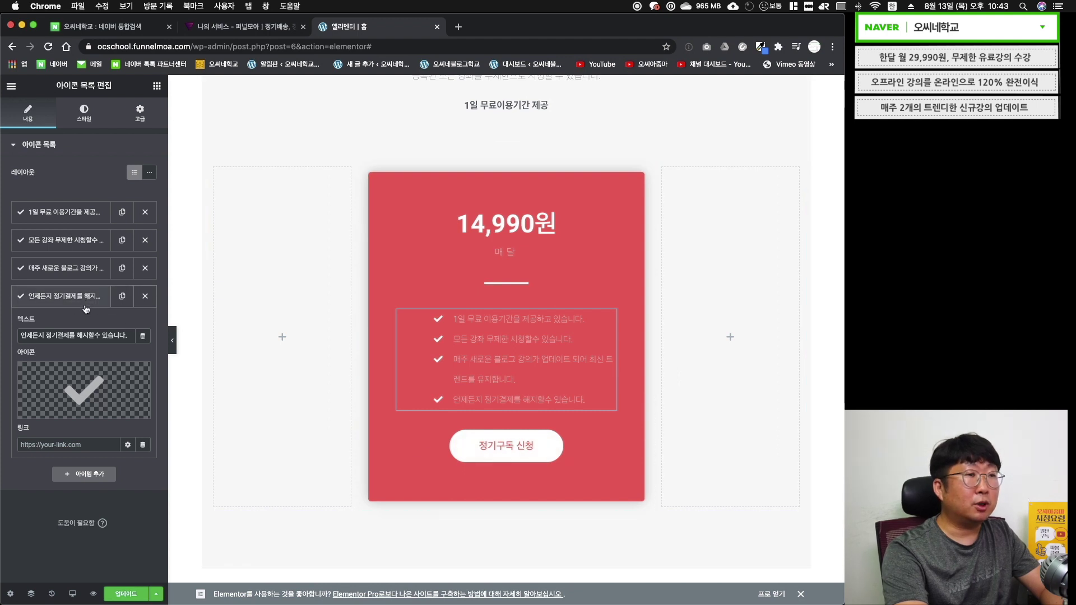
{"action": "left_click", "coordinate": [122, 297]}
- Replace the fourth benefit item's check mark with the circled exclamation icon from the icon library
{"action": "mouse_move", "coordinate": [58, 421]}
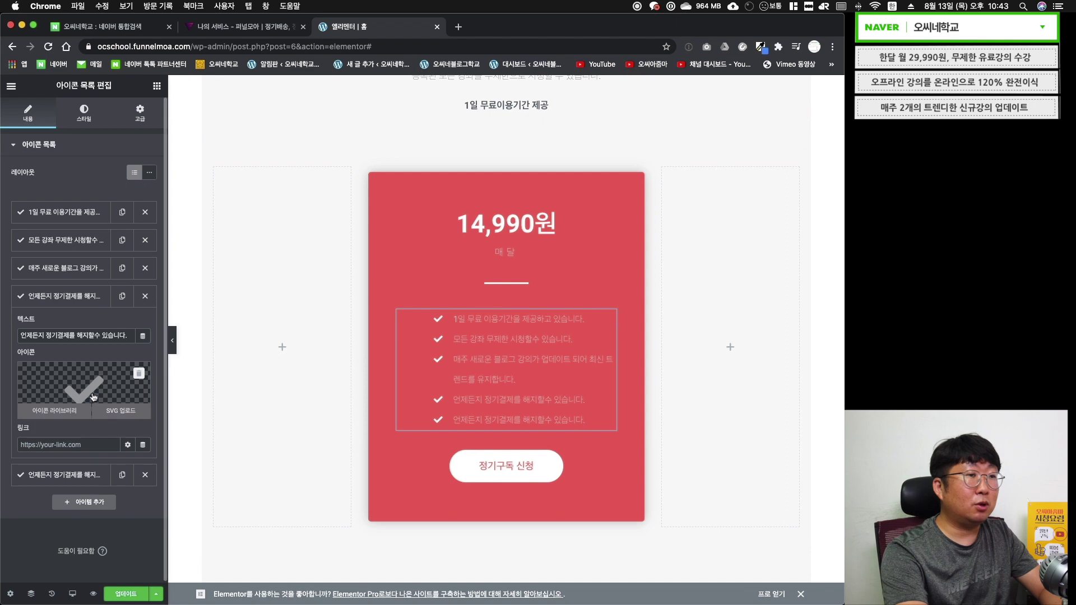
{"action": "left_click", "coordinate": [62, 413]}
{"action": "scroll", "coordinate": [504, 365], "scroll_direction": "down", "scroll_amount": 10}
{"action": "left_click", "coordinate": [324, 343]}
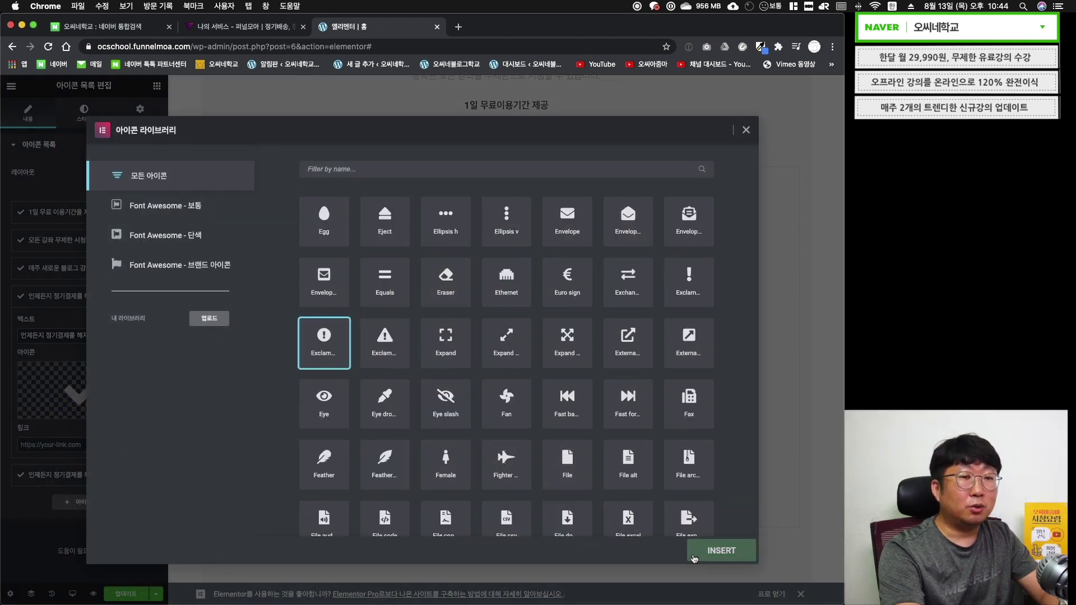
{"action": "left_click", "coordinate": [721, 550]}
- Move the exclamation item to the end of the list and set its text to "별도로 정기구독을 해지하지 않으면 자동결제가 진행됩니다."
{"action": "left_click", "coordinate": [485, 414]}
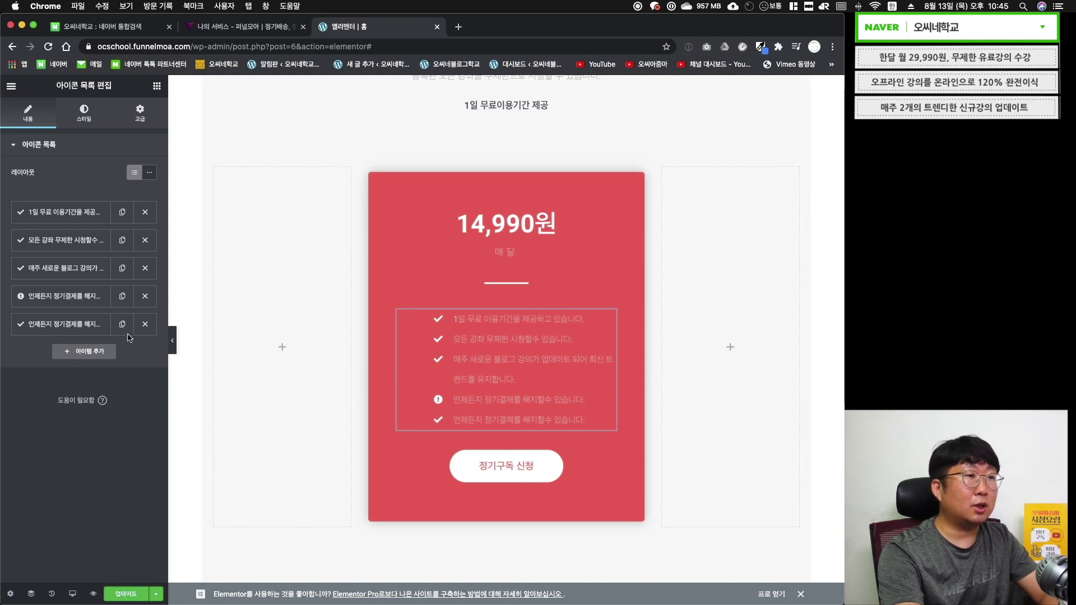
{"action": "left_click_drag", "start_coordinate": [27, 300], "coordinate": [41, 336]}
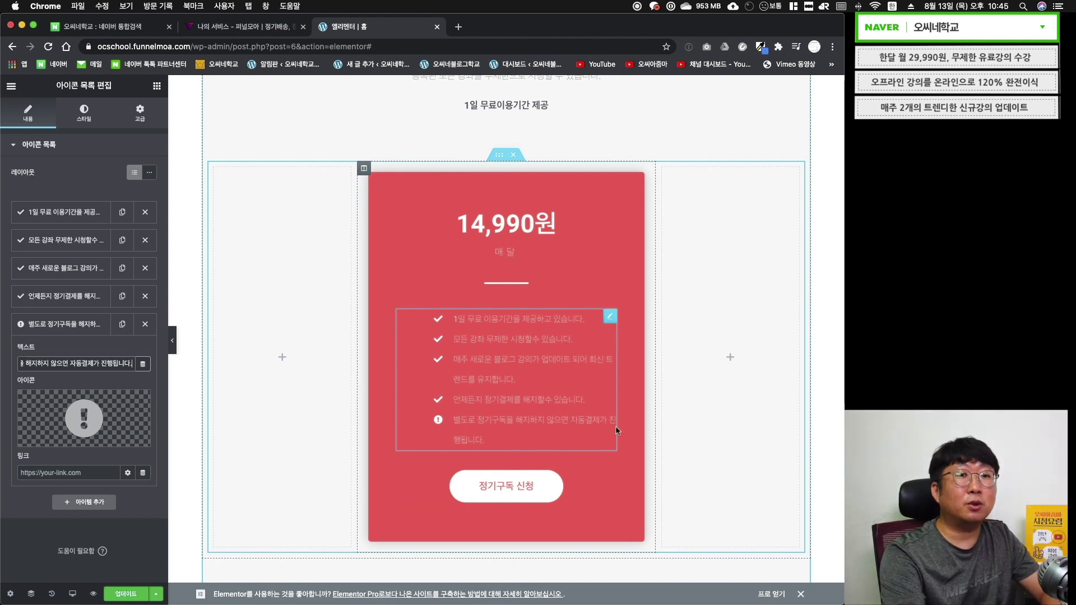
- Check the product ID at the end of the 정기구독 신청 button's link
{"action": "left_click", "coordinate": [521, 487]}
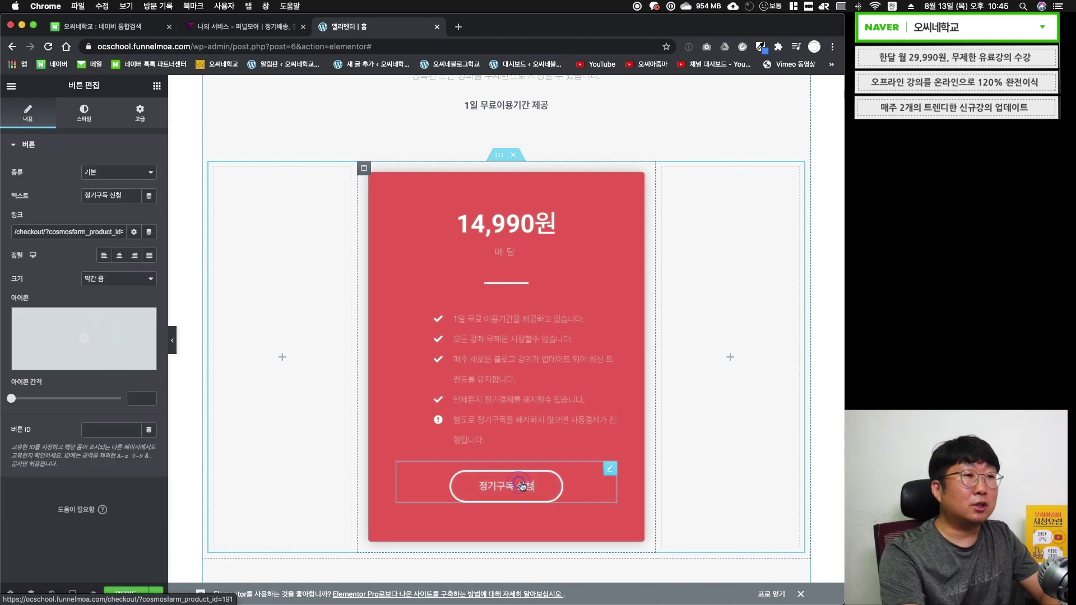
{"action": "left_click_drag", "start_coordinate": [114, 233], "coordinate": [174, 240]}
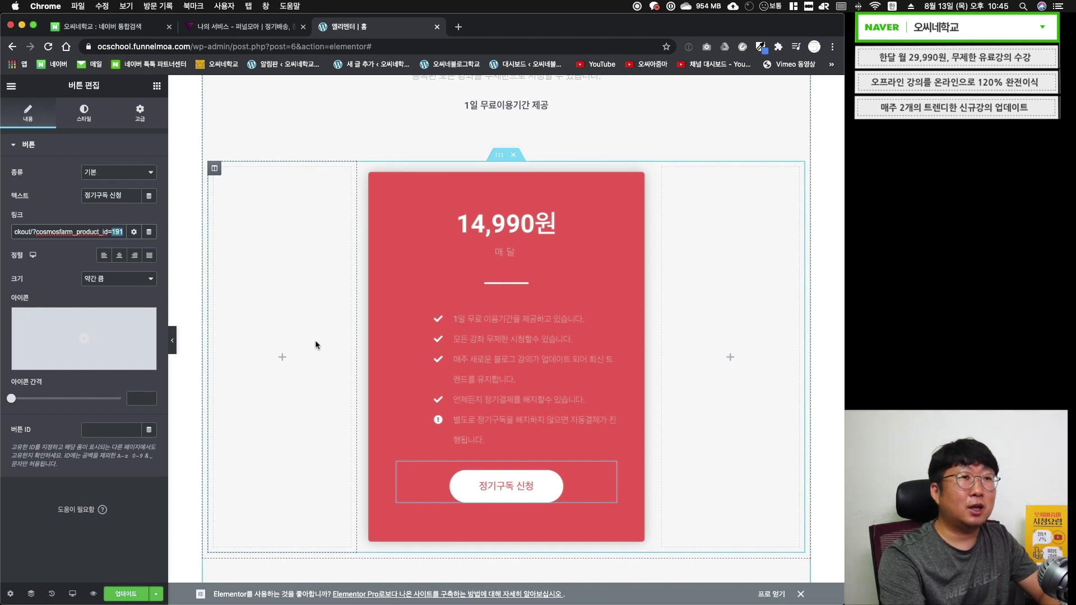
{"action": "left_click", "coordinate": [377, 149]}
- Reword the first FAQ question as "정기구독 기간동안 무제한으로 강의를 시청할수 있나요?" and give it a five-point numbered answer on viewing and refunds
{"action": "scroll", "coordinate": [364, 267], "scroll_direction": "down", "scroll_amount": 1}
{"action": "scroll", "coordinate": [364, 268], "scroll_direction": "down", "scroll_amount": 8}
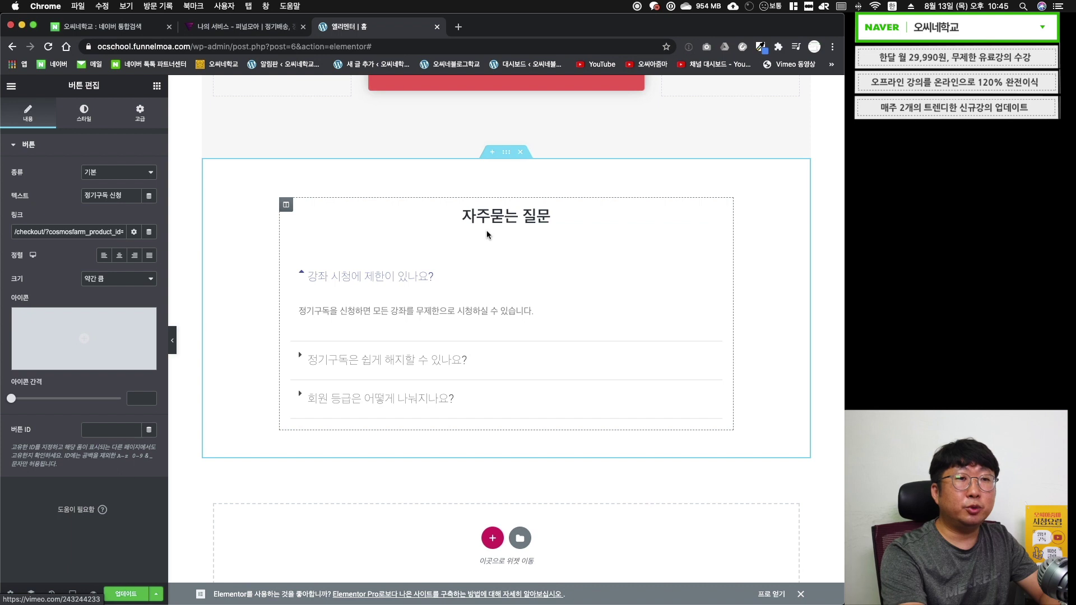
{"action": "left_click", "coordinate": [396, 276]}
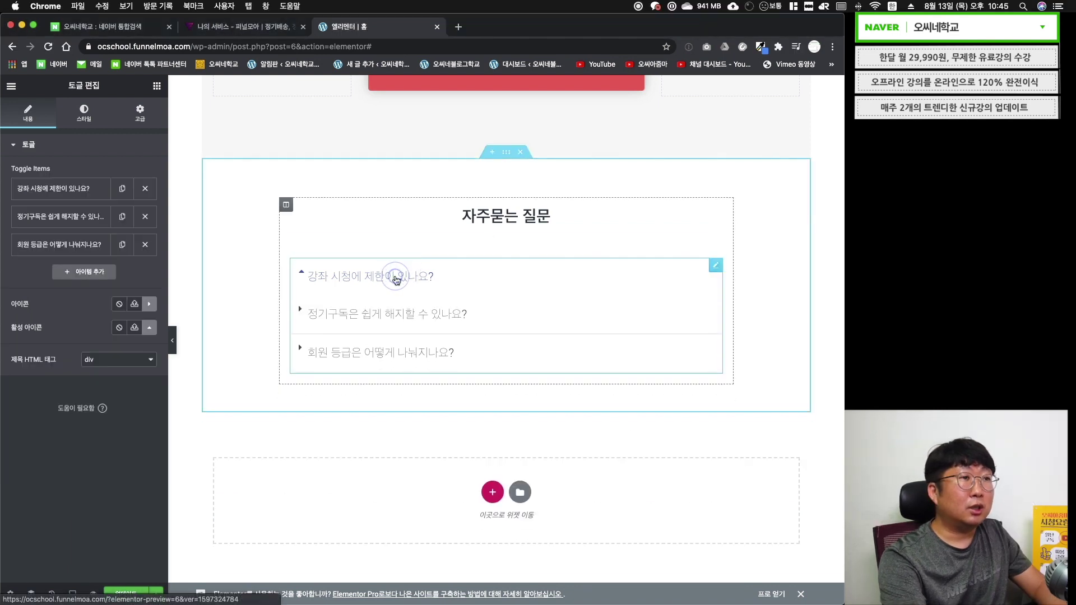
{"action": "left_click", "coordinate": [85, 192]}
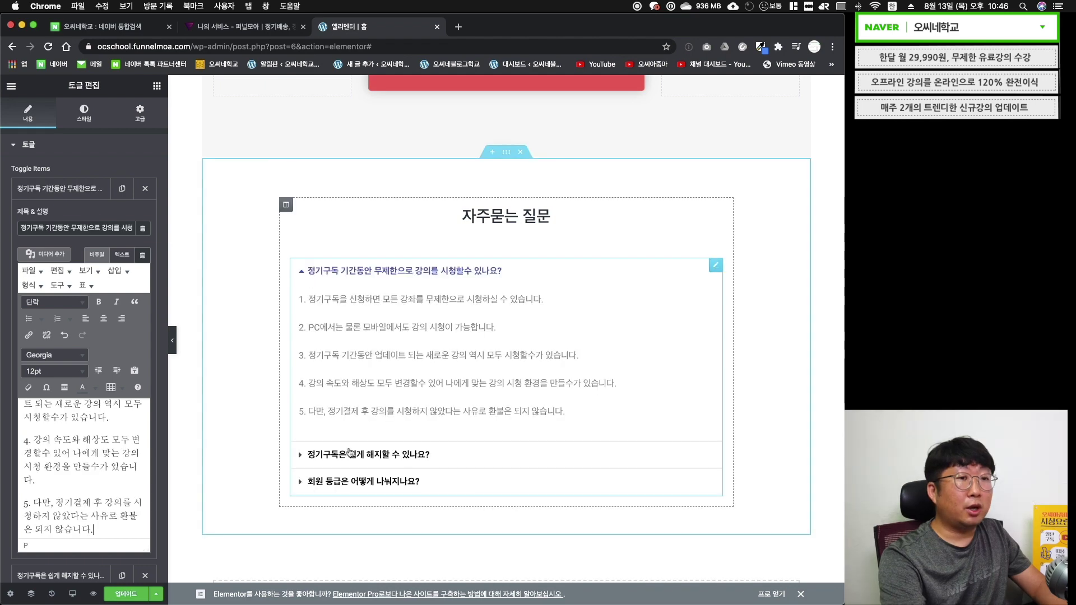
- Reword the second FAQ question as "정기구독은 어떻게 진행이 되나요?" and replace its answer with five sections from 회원가입 to 결제수단
{"action": "left_click", "coordinate": [377, 454]}
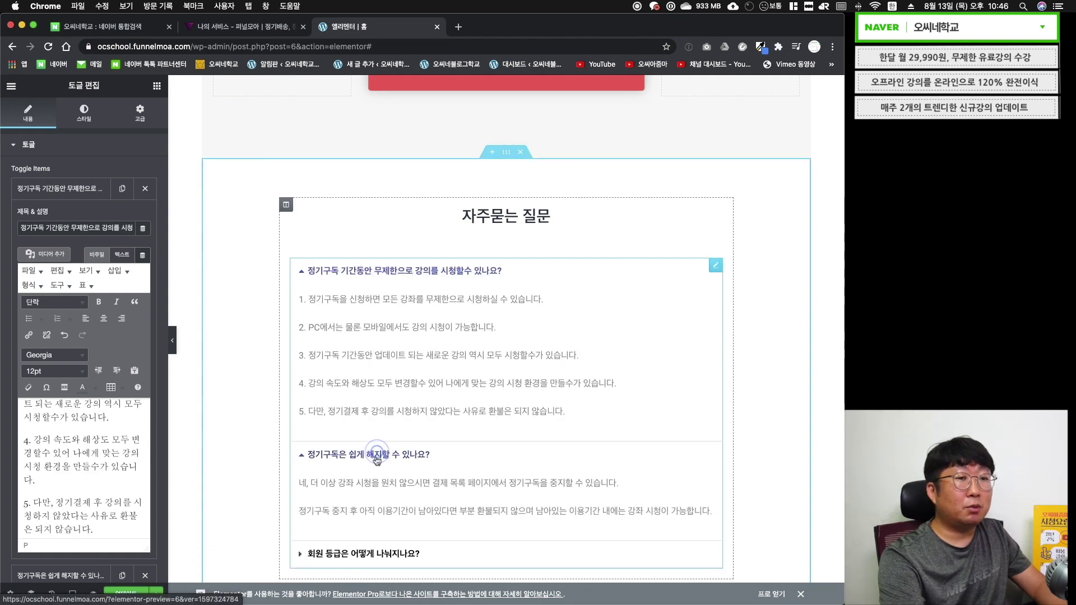
{"action": "scroll", "coordinate": [75, 317], "scroll_direction": "down", "scroll_amount": 3}
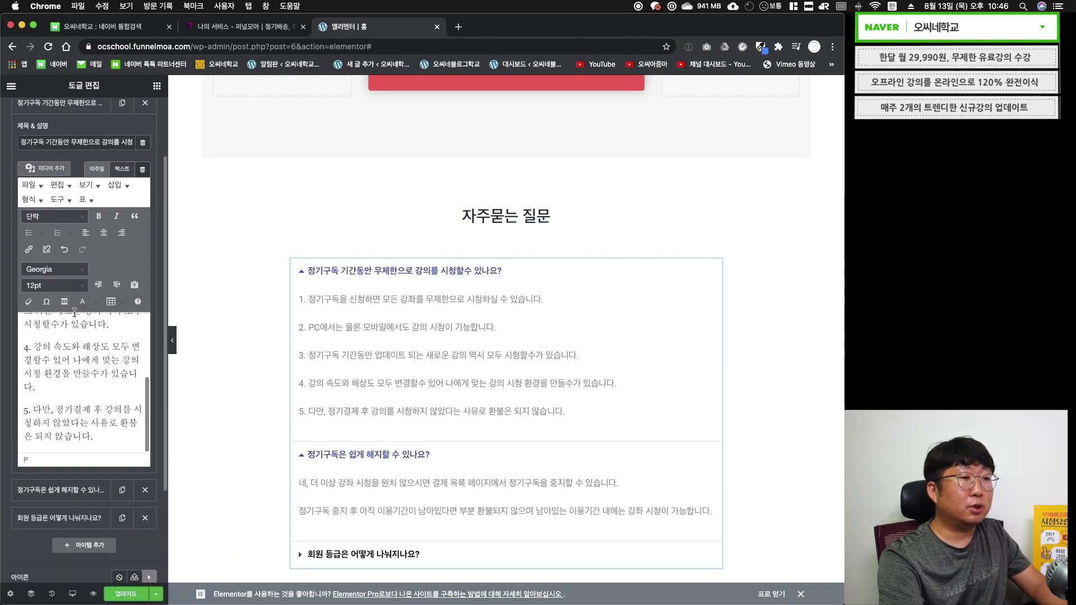
{"action": "left_click", "coordinate": [61, 490]}
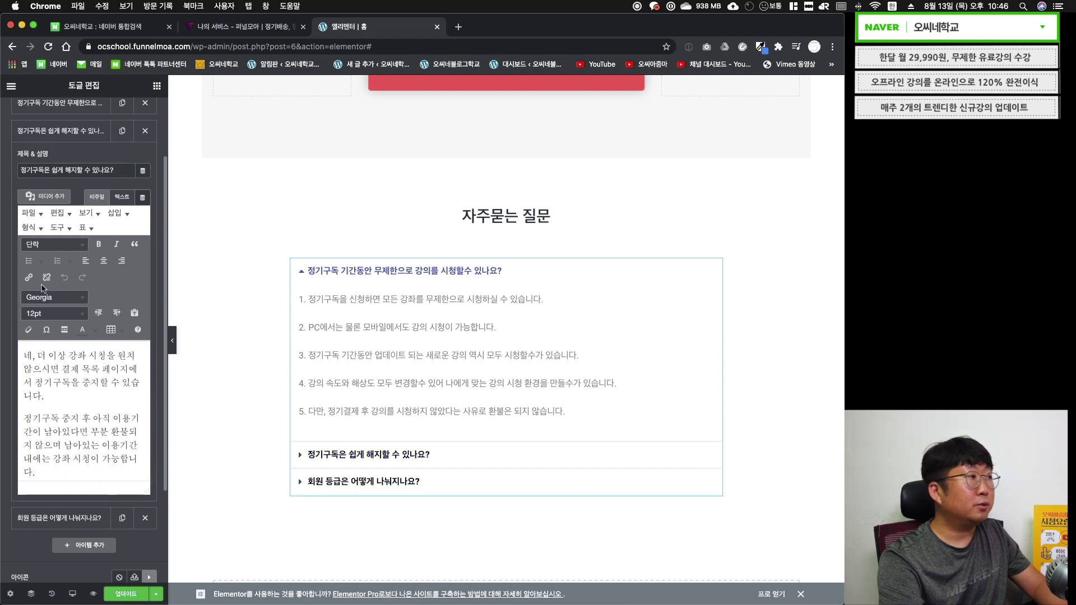
{"action": "scroll", "coordinate": [365, 393], "scroll_direction": "down", "scroll_amount": 5}
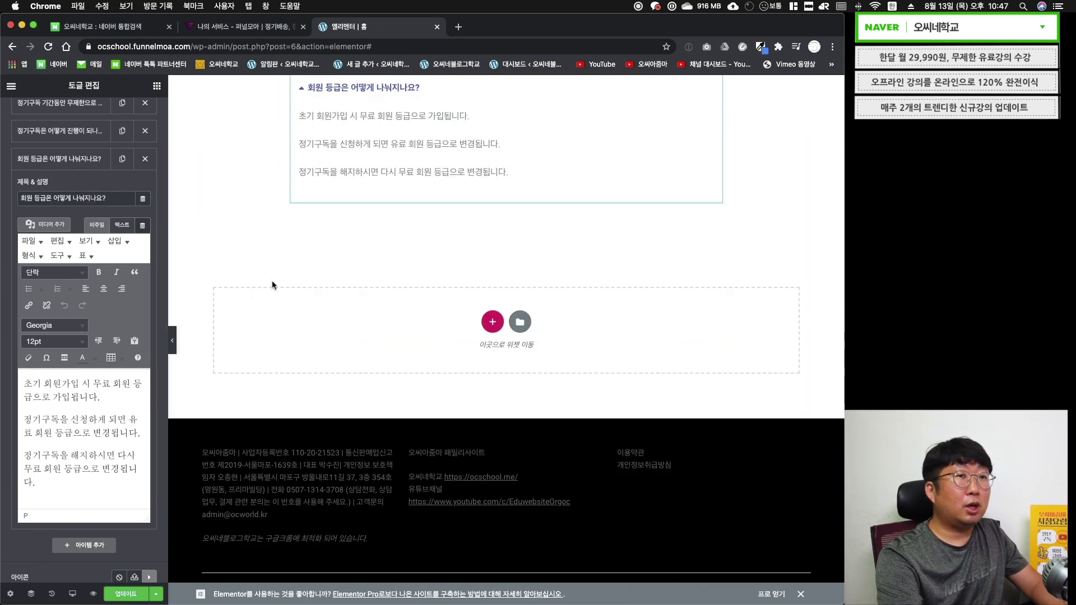
- Expand the first two FAQ questions to review their answers, and save the page update
{"action": "scroll", "coordinate": [272, 280], "scroll_direction": "up", "scroll_amount": 6}
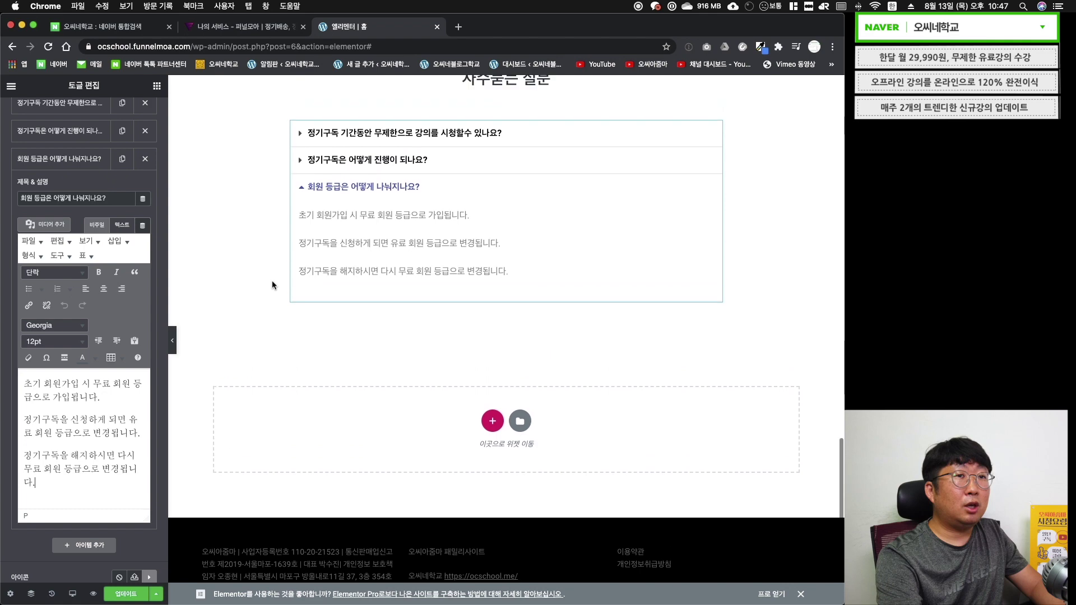
{"action": "scroll", "coordinate": [272, 285], "scroll_direction": "down", "scroll_amount": 3}
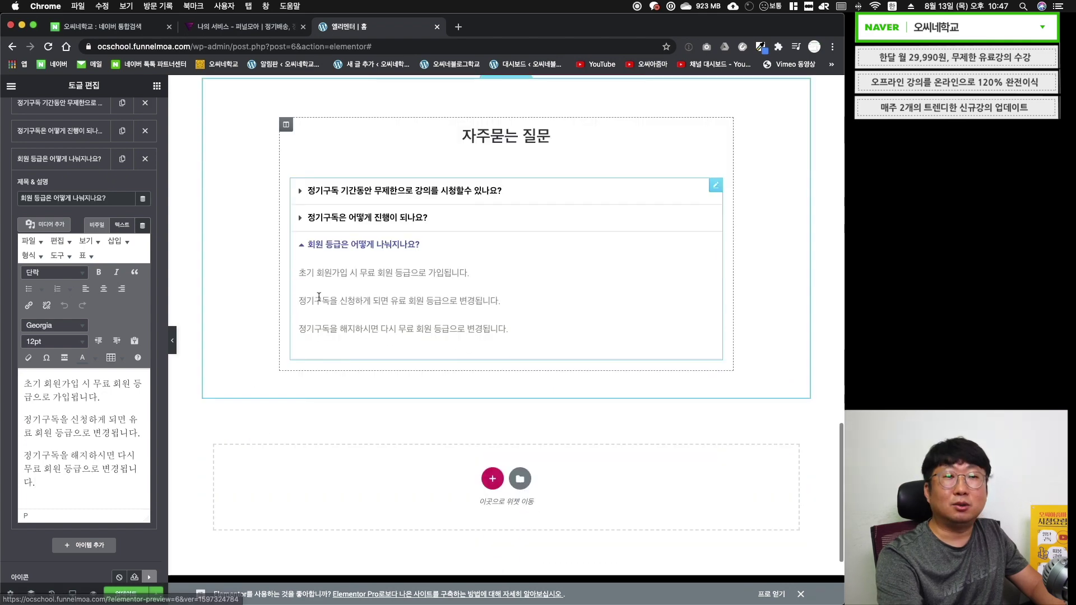
{"action": "left_click", "coordinate": [386, 219]}
{"action": "left_click", "coordinate": [385, 191]}
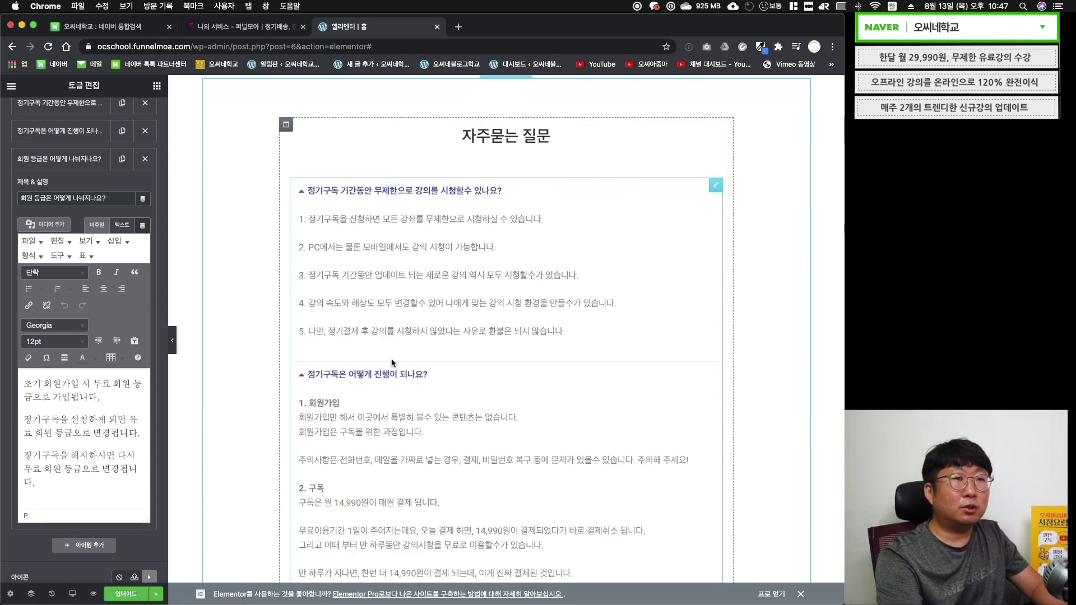
{"action": "scroll", "coordinate": [392, 363], "scroll_direction": "down", "scroll_amount": 2}
{"action": "scroll", "coordinate": [392, 363], "scroll_direction": "down", "scroll_amount": 8}
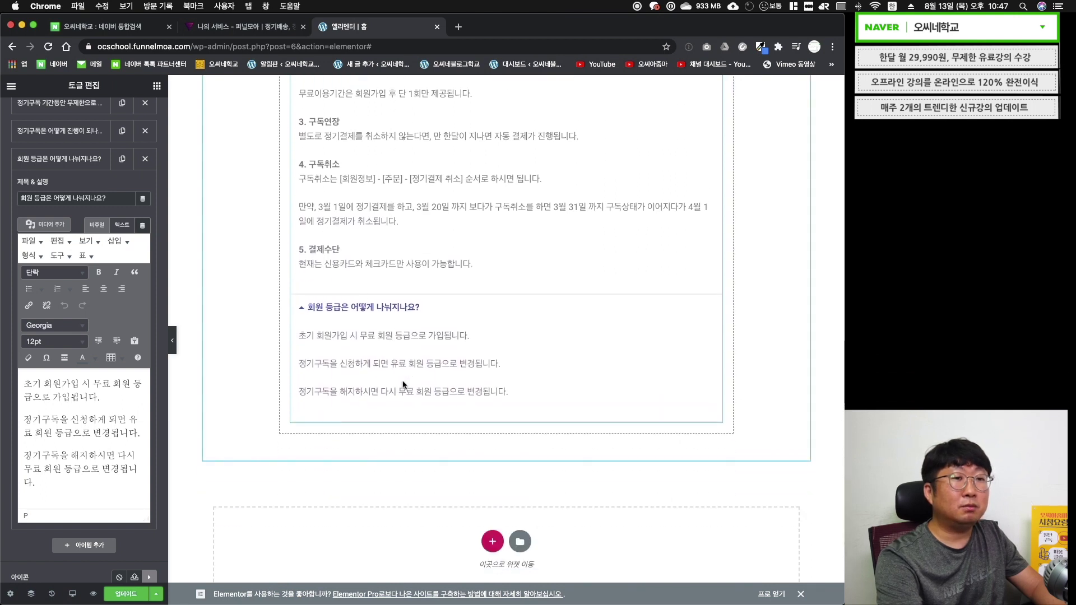
{"action": "scroll", "coordinate": [404, 385], "scroll_direction": "down", "scroll_amount": 4}
{"action": "left_click", "coordinate": [116, 596]}
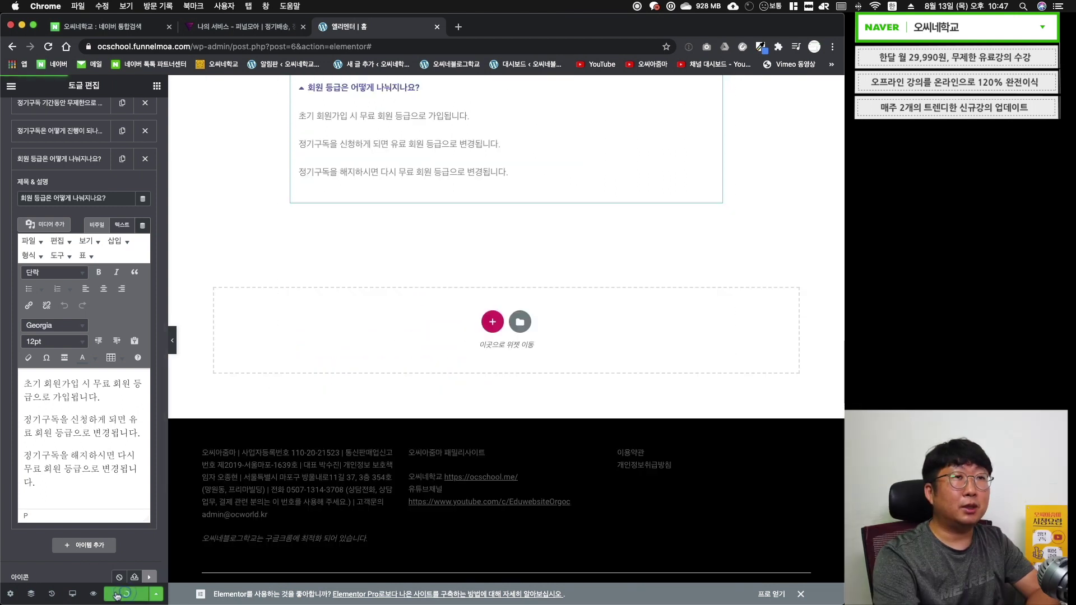
- Open ocschool.funnelmoa.com in a new tab, review the published home page and follow its 정기구독 신청 link to the checkout
{"action": "key", "text": "super+t"}
{"action": "type", "text": "ocschool.funnelmoa.com"}
{"action": "key", "text": "Return"}
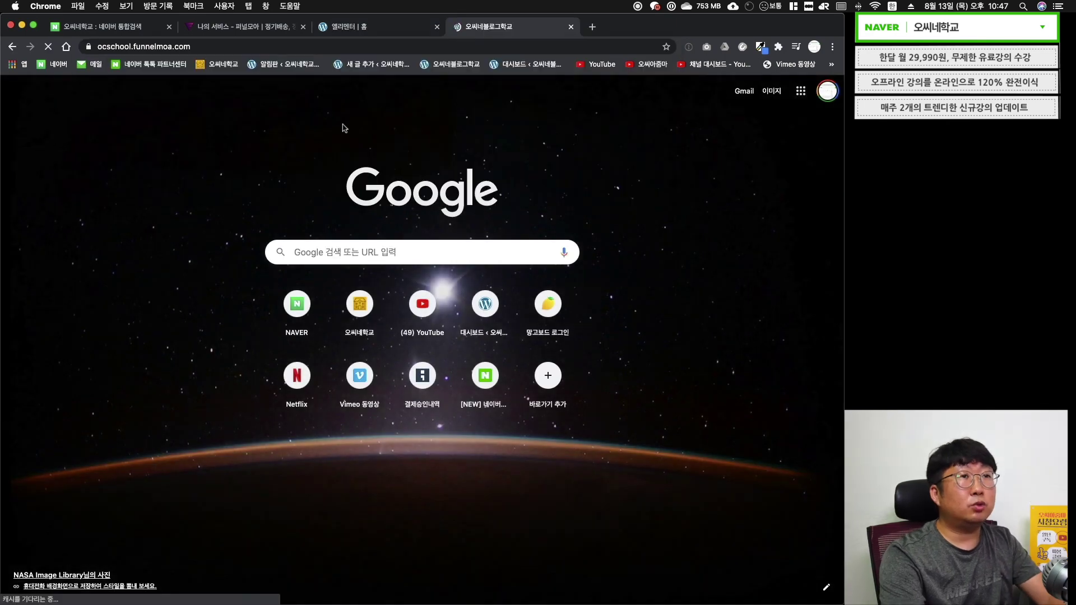
{"action": "scroll", "coordinate": [343, 234], "scroll_direction": "down", "scroll_amount": 10}
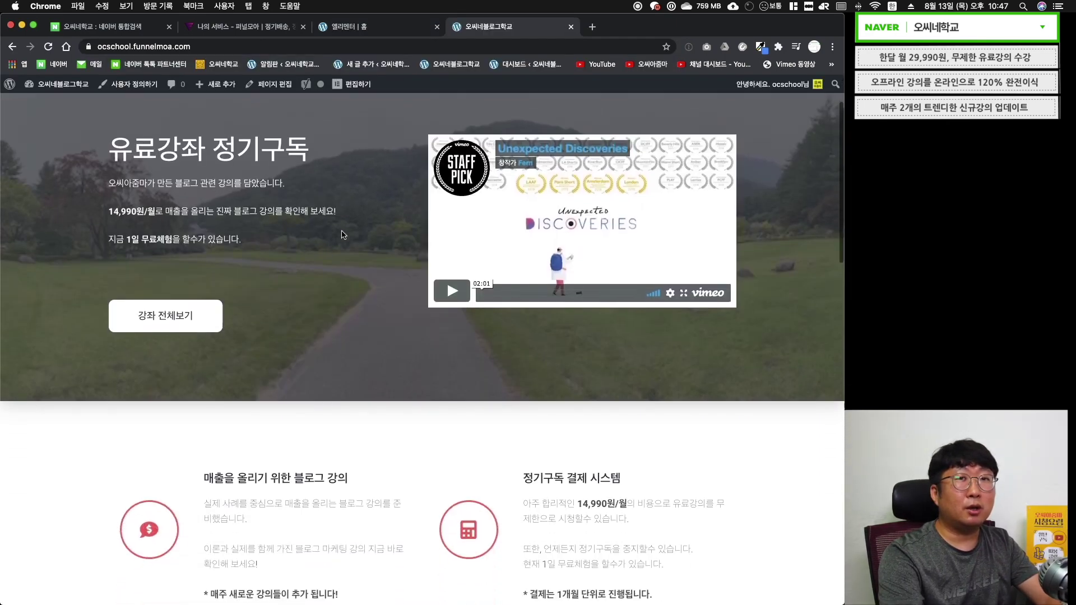
{"action": "scroll", "coordinate": [343, 234], "scroll_direction": "down", "scroll_amount": 4}
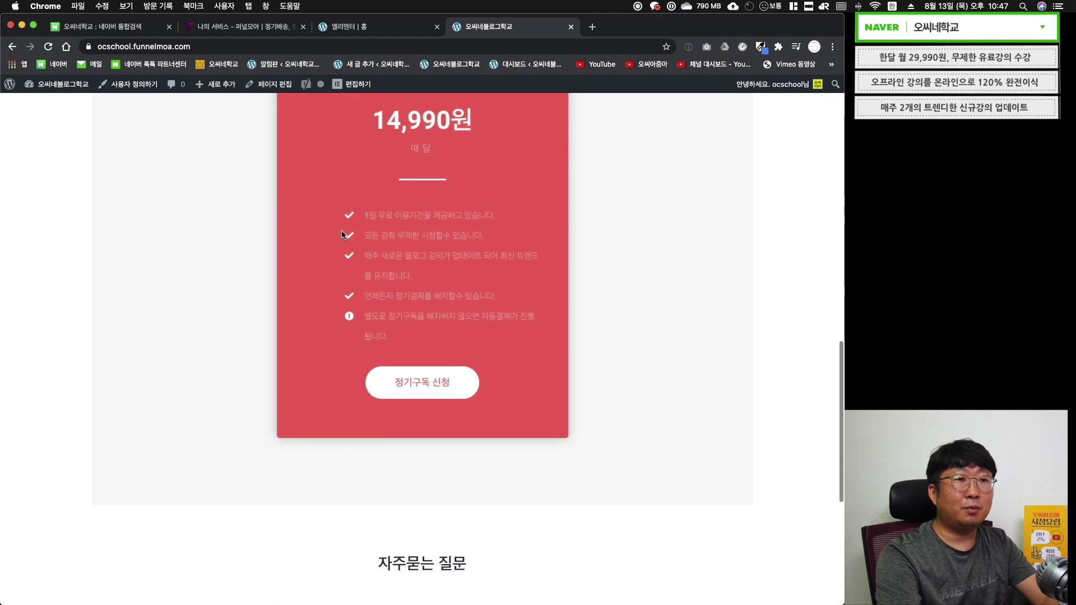
{"action": "left_click", "coordinate": [437, 381]}
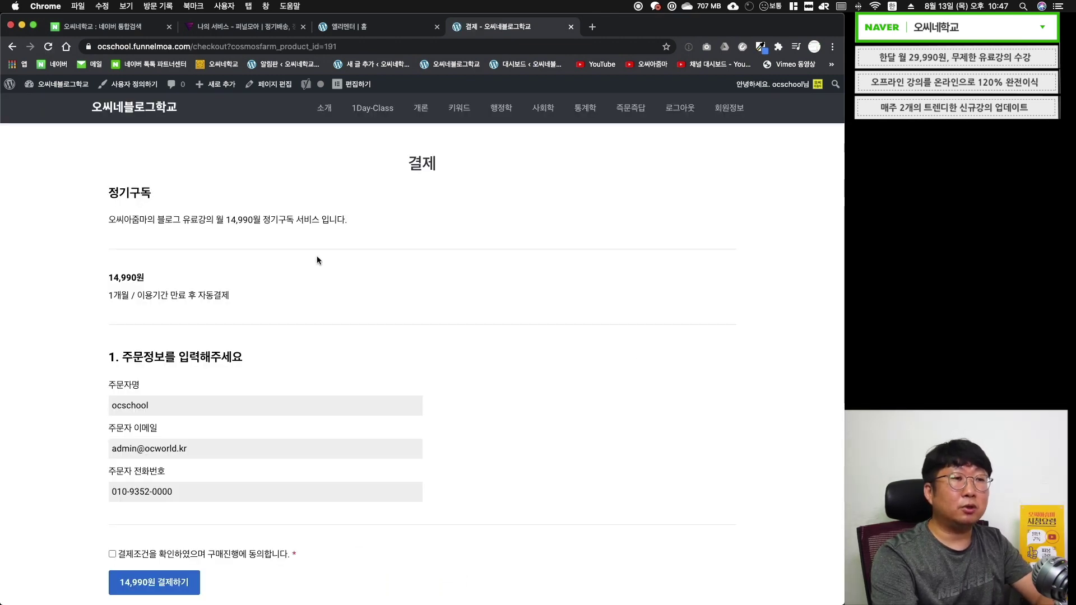
- Go back from the checkout to the home page and expand the FAQ questions through "회원 등급은 어떻게 나눠지나요?" to review their answers
{"action": "key", "text": "super+bracketleft"}
{"action": "left_click", "coordinate": [276, 380]}
{"action": "scroll", "coordinate": [293, 469], "scroll_direction": "down", "scroll_amount": 2}
{"action": "left_click", "coordinate": [283, 493]}
{"action": "scroll", "coordinate": [284, 497], "scroll_direction": "down", "scroll_amount": 5}
{"action": "scroll", "coordinate": [159, 374], "scroll_direction": "down", "scroll_amount": 3}
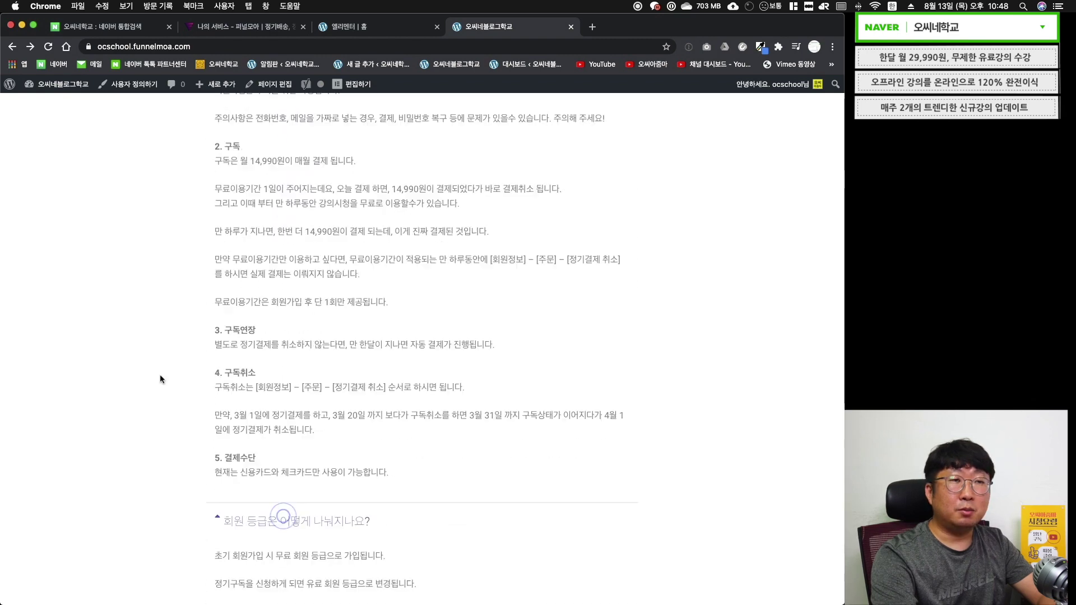
{"action": "scroll", "coordinate": [159, 375], "scroll_direction": "up", "scroll_amount": 20}
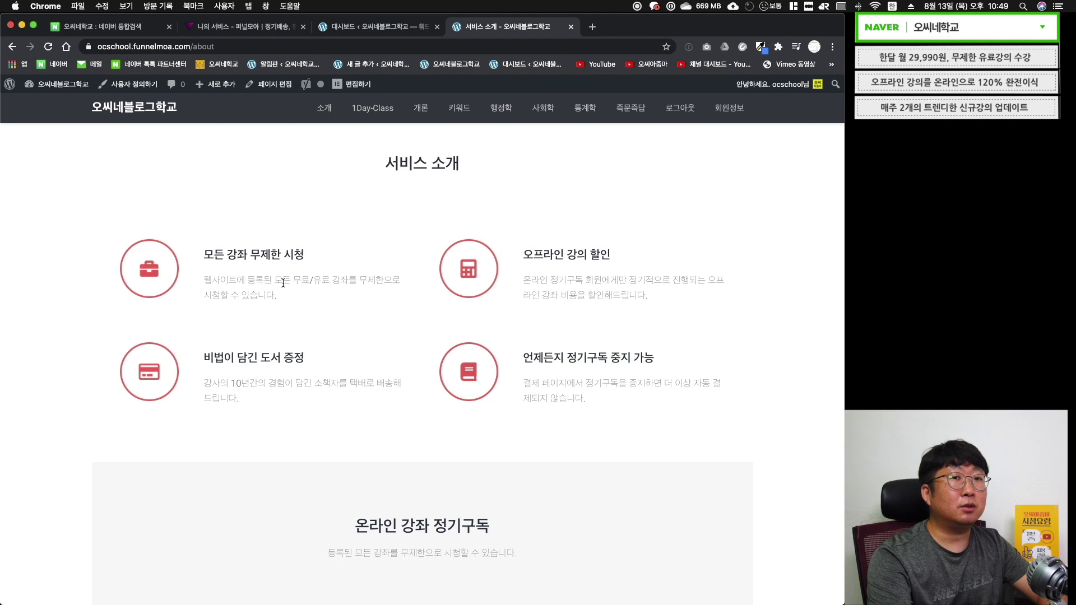
- Review the published 서비스 소개 page, from its feature list to the 온라인 강좌 정기구독 section
{"action": "scroll", "coordinate": [296, 314], "scroll_direction": "down", "scroll_amount": 10}
{"action": "scroll", "coordinate": [295, 314], "scroll_direction": "up", "scroll_amount": 10}
{"action": "scroll", "coordinate": [296, 315], "scroll_direction": "down", "scroll_amount": 3}
{"action": "scroll", "coordinate": [295, 315], "scroll_direction": "up", "scroll_amount": 3}
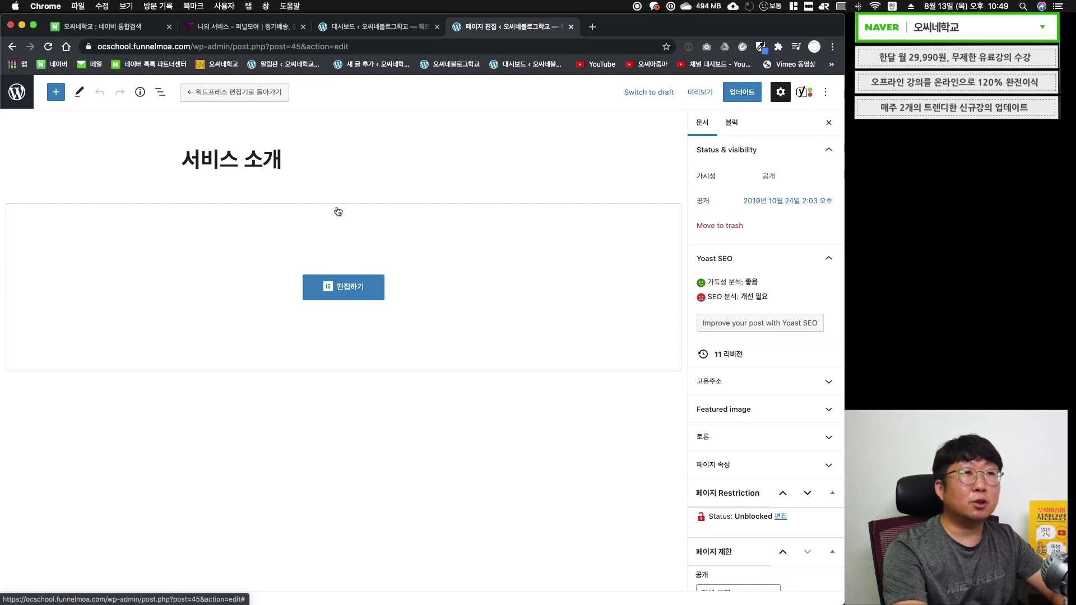
- Convert the 서비스 소개 page back to the WordPress editor, look through its plain content and reopen it in Elementor
{"action": "left_click", "coordinate": [227, 94]}
{"action": "left_click", "coordinate": [475, 376]}
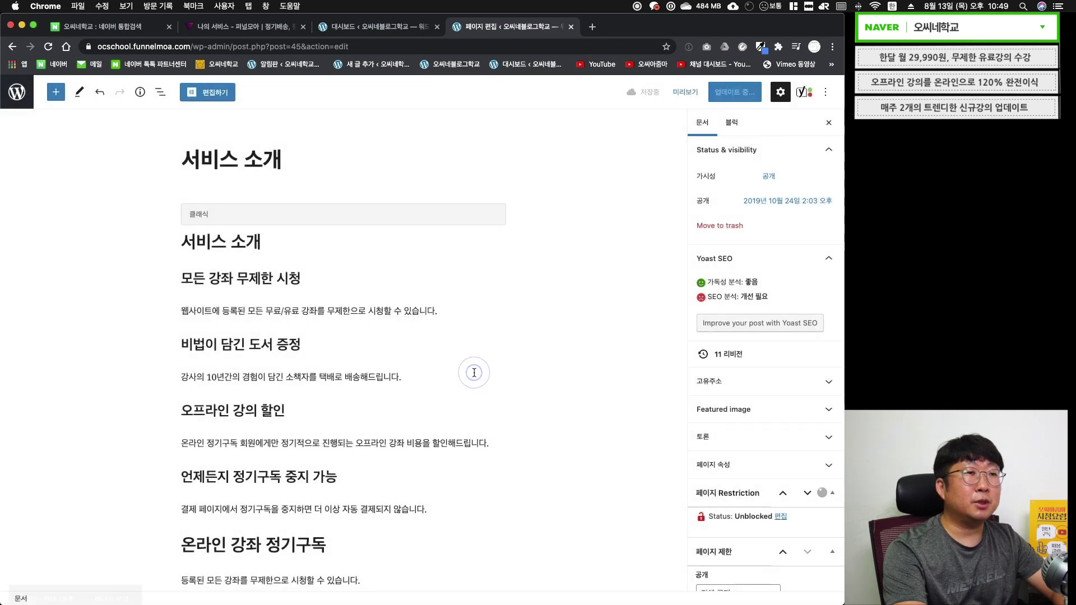
{"action": "scroll", "coordinate": [474, 373], "scroll_direction": "down", "scroll_amount": 3}
{"action": "scroll", "coordinate": [474, 373], "scroll_direction": "down", "scroll_amount": 5}
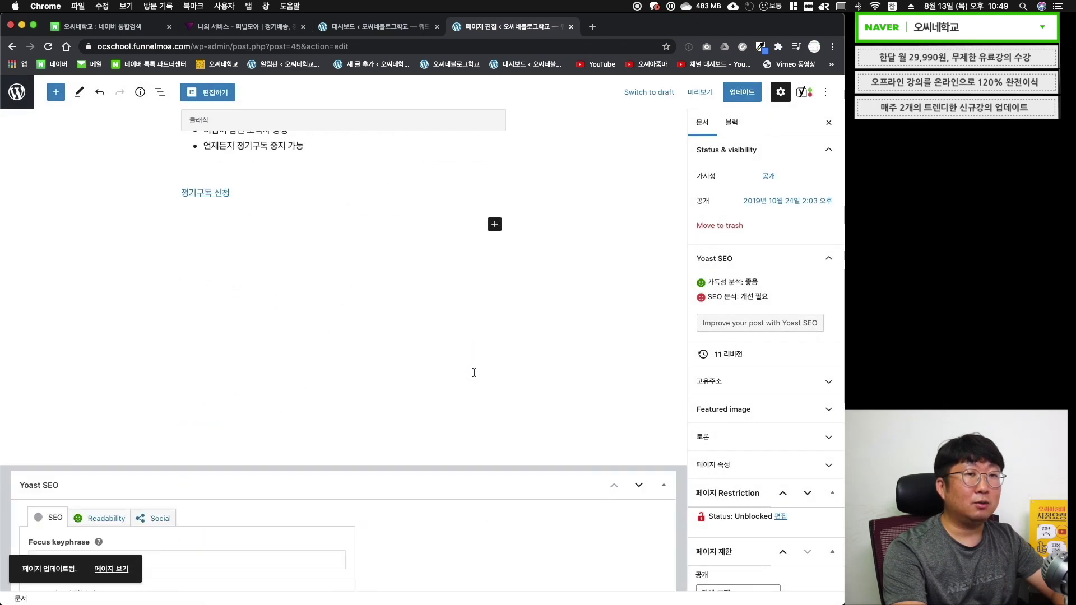
{"action": "scroll", "coordinate": [474, 373], "scroll_direction": "up", "scroll_amount": 10}
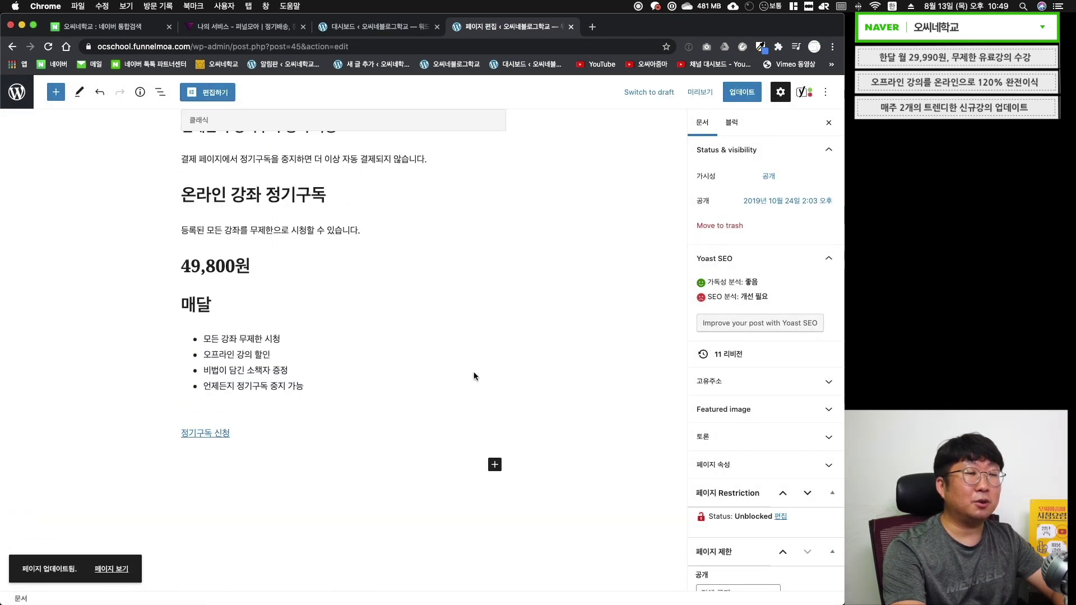
{"action": "left_click", "coordinate": [207, 99]}
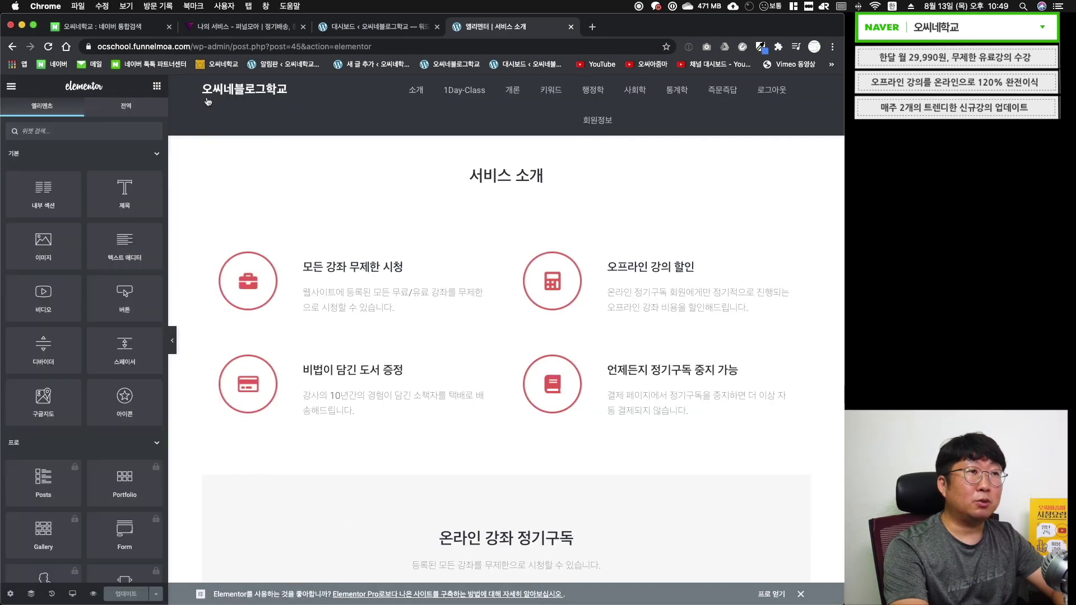
- Return the 서비스 소개 page to the WordPress editor and delete all the content of its classic block
{"action": "left_click", "coordinate": [13, 47]}
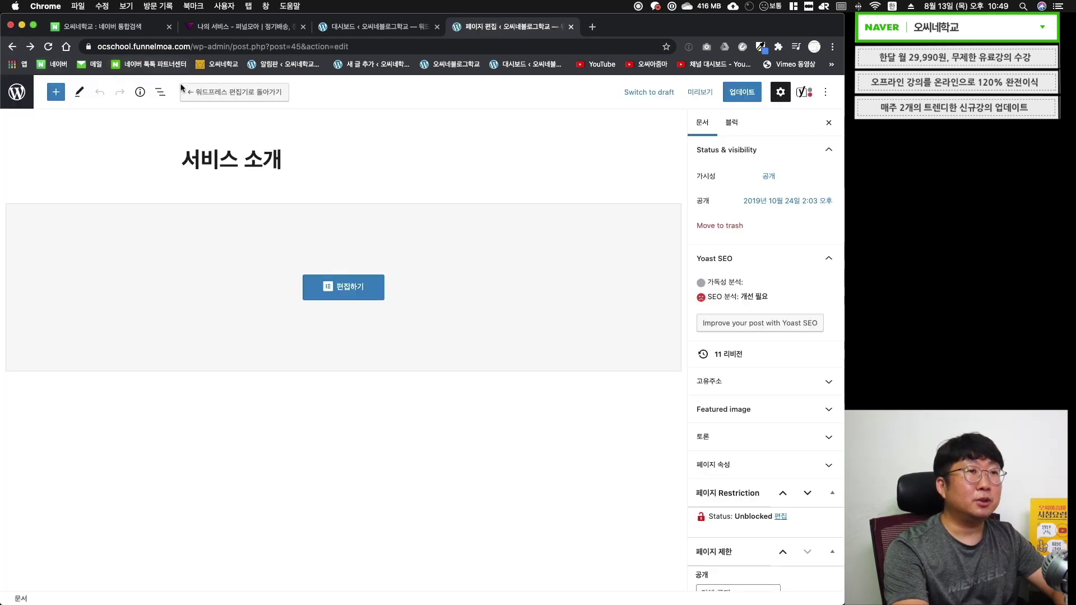
{"action": "left_click", "coordinate": [234, 92]}
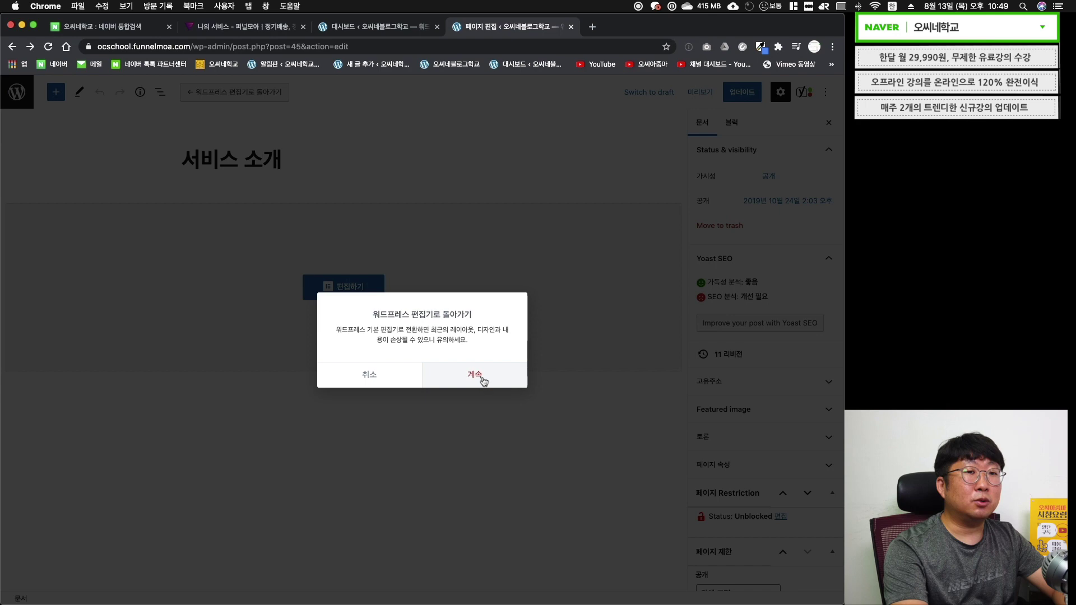
{"action": "left_click", "coordinate": [483, 377]}
{"action": "left_click", "coordinate": [327, 212]}
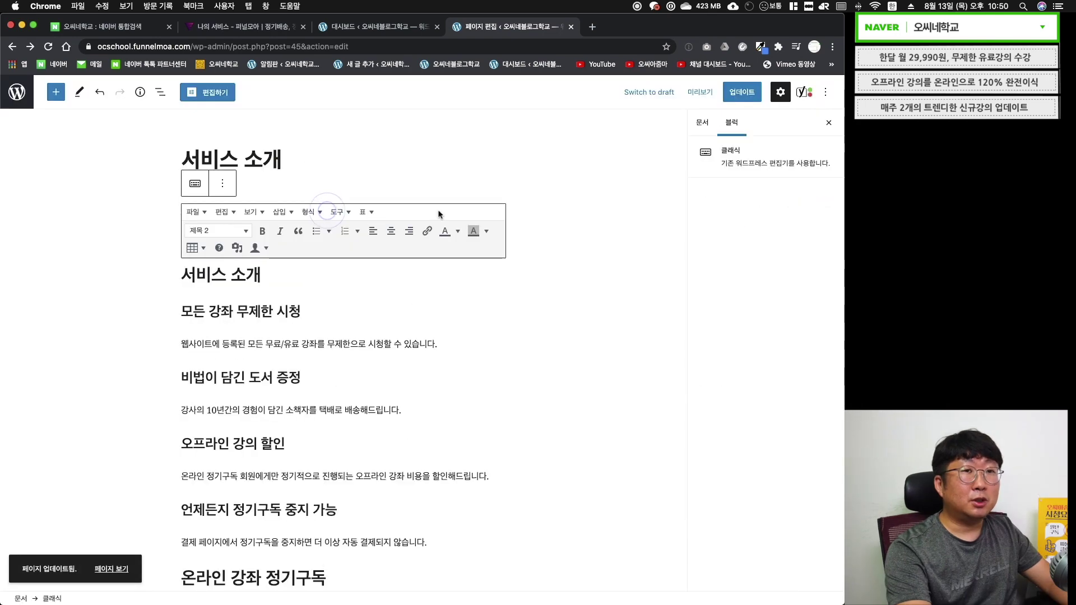
{"action": "left_click", "coordinate": [298, 301]}
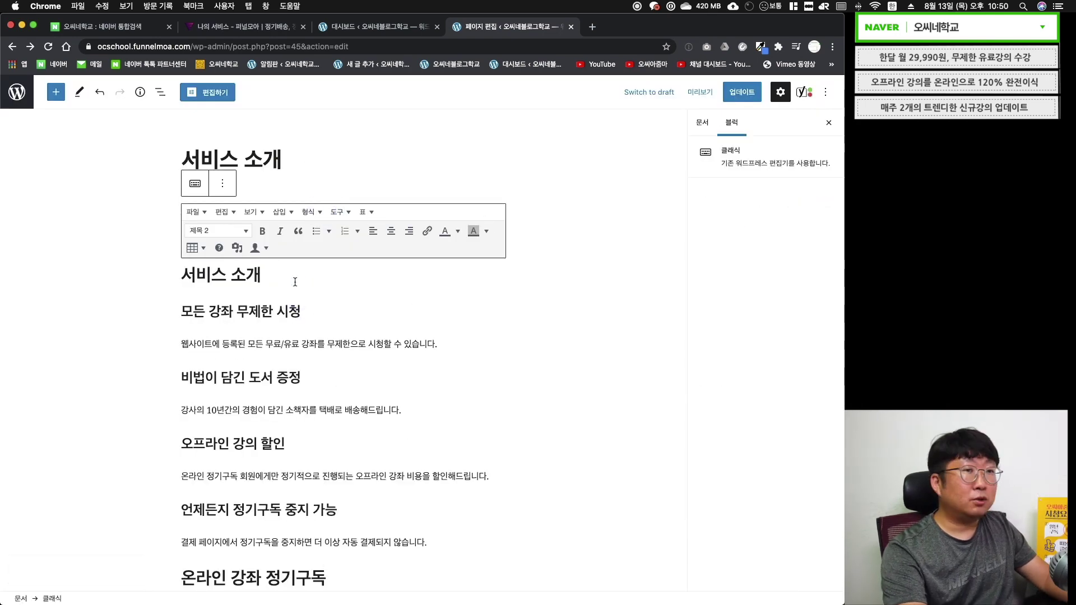
{"action": "key", "text": "super+a"}
{"action": "key", "text": "BackSpace"}
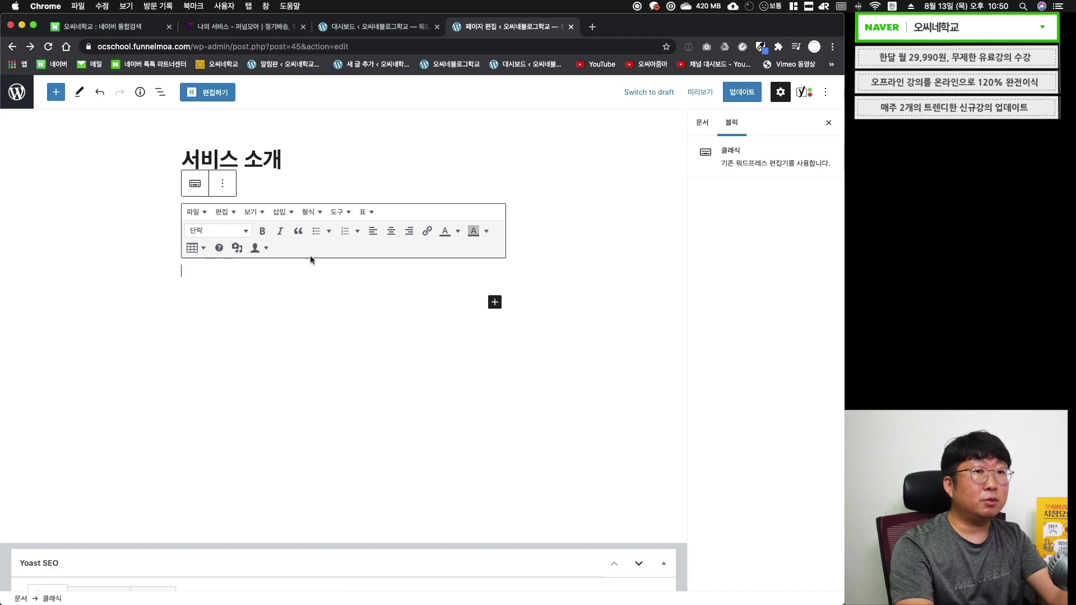
{"action": "left_click", "coordinate": [155, 279]}
{"action": "left_click", "coordinate": [416, 229]}
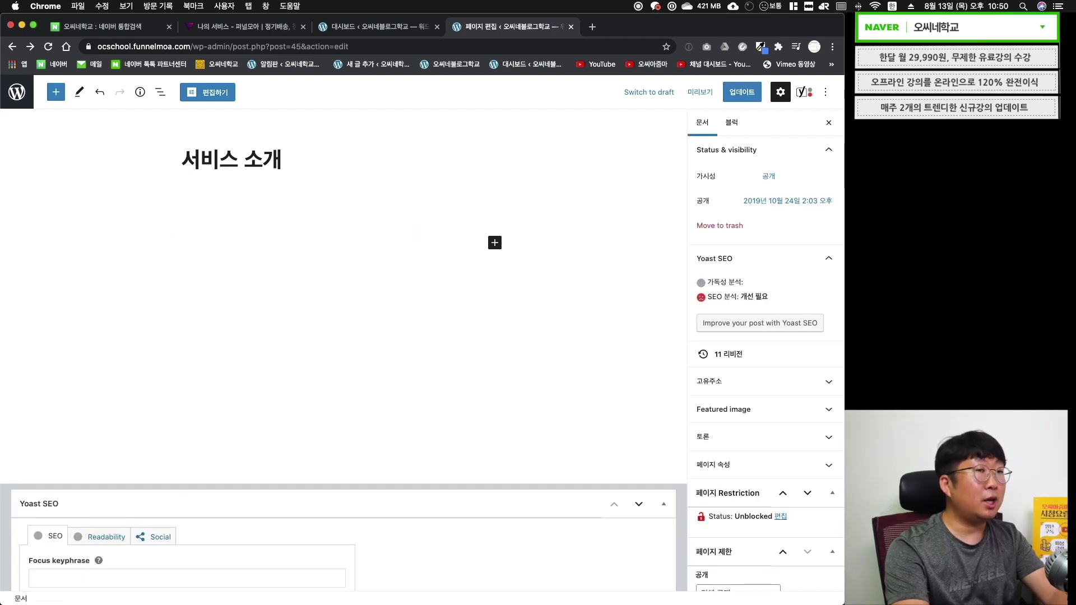
- Add an image block to the empty 서비스 소개 page and upload 오씨아줌마-홈페이지.jpg into it
{"action": "left_click", "coordinate": [493, 244]}
{"action": "left_click", "coordinate": [577, 387]}
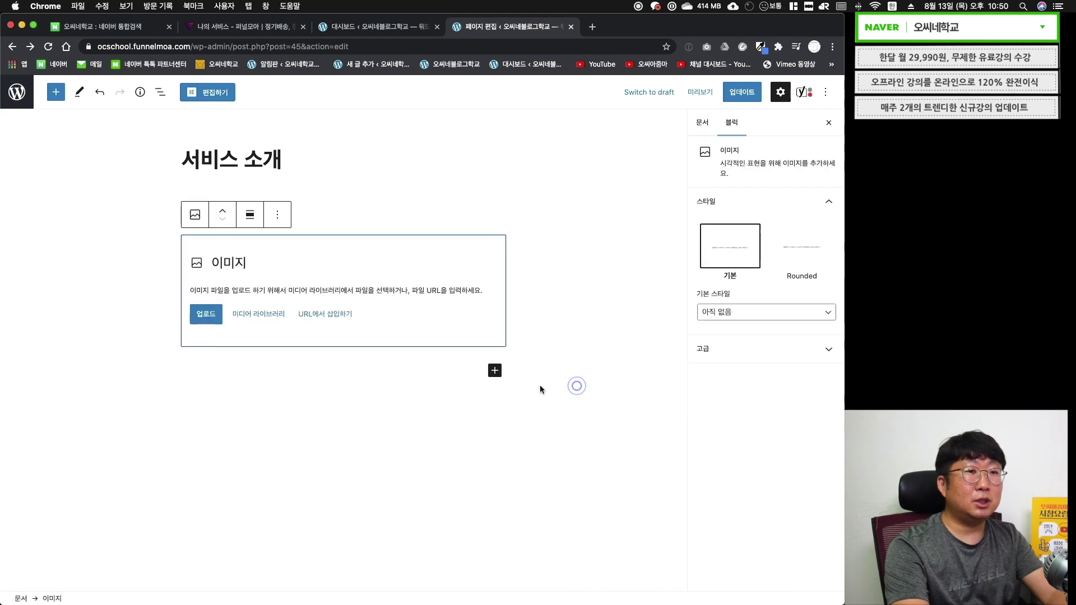
{"action": "left_click", "coordinate": [212, 318]}
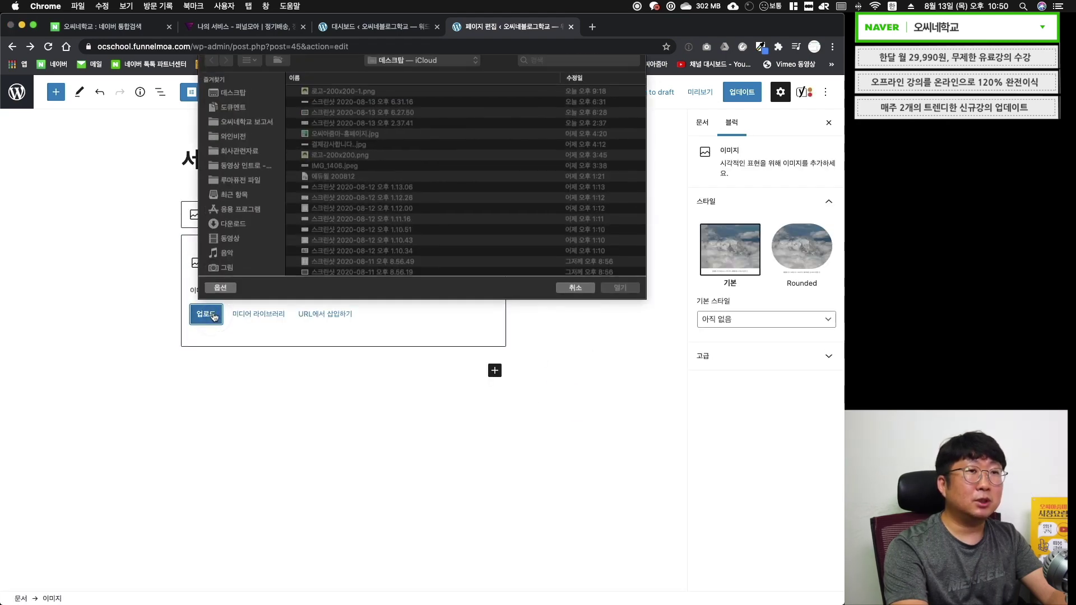
{"action": "key", "text": "space"}
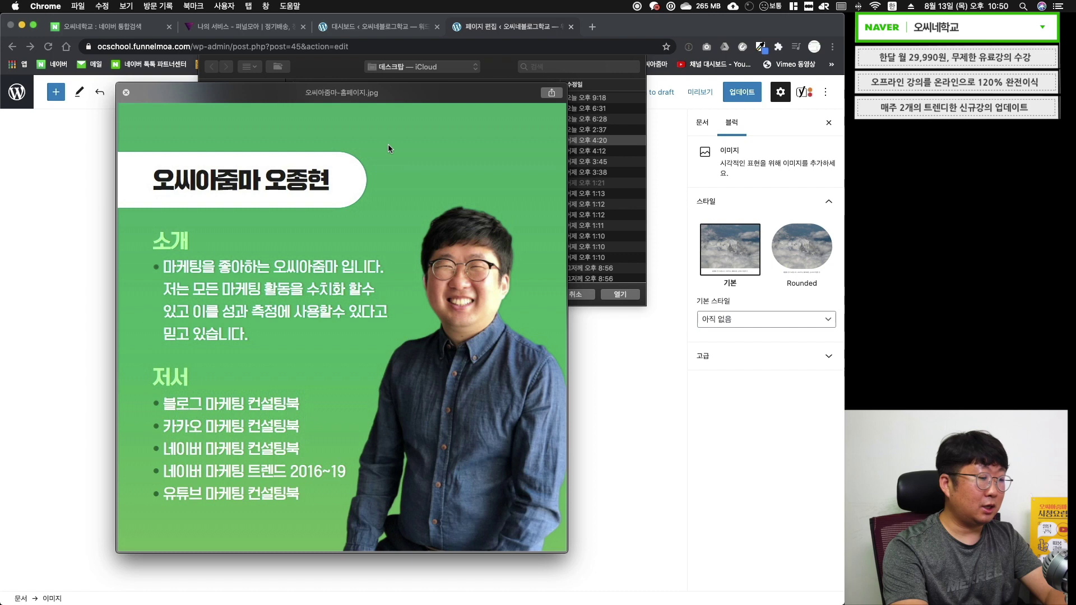
{"action": "key", "text": "Return"}
- Add the introduction text from "안녕하세요, 오씨아줌마입니다!" to "강력하게 추천합니다^^" below the image and save the page update
{"action": "scroll", "coordinate": [595, 275], "scroll_direction": "down", "scroll_amount": 5}
{"action": "left_click", "coordinate": [231, 365]}
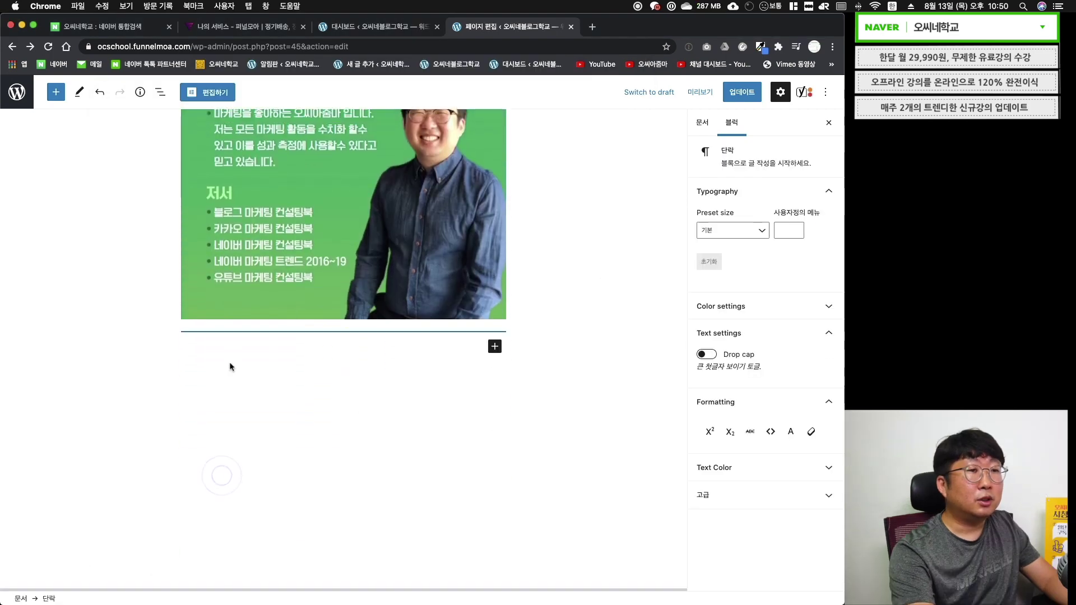
{"action": "scroll", "coordinate": [234, 368], "scroll_direction": "down", "scroll_amount": 10}
{"action": "scroll", "coordinate": [235, 367], "scroll_direction": "up", "scroll_amount": 7}
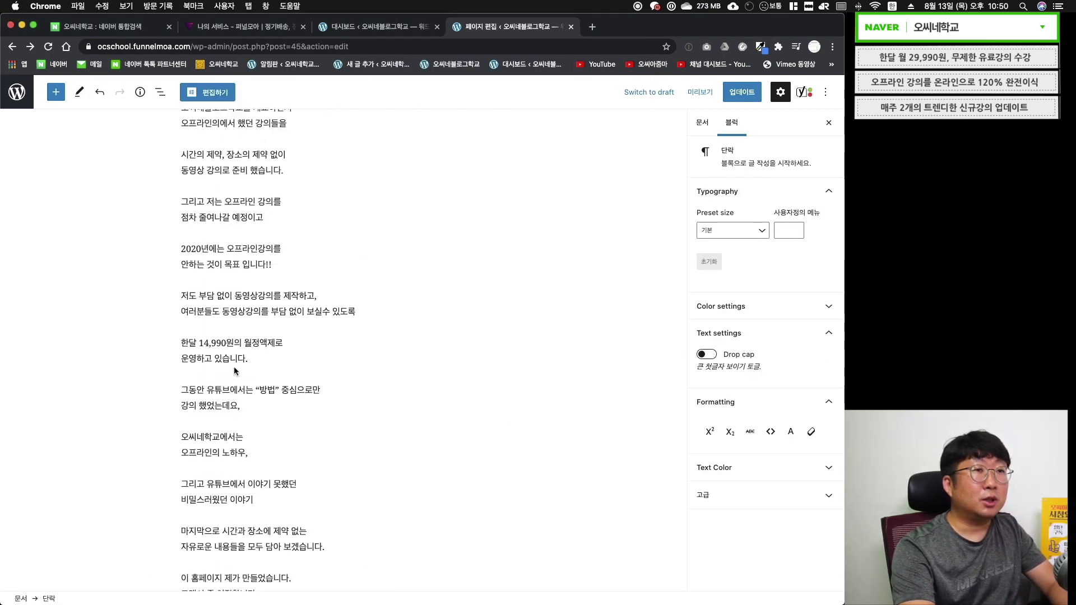
{"action": "scroll", "coordinate": [263, 376], "scroll_direction": "down", "scroll_amount": 6}
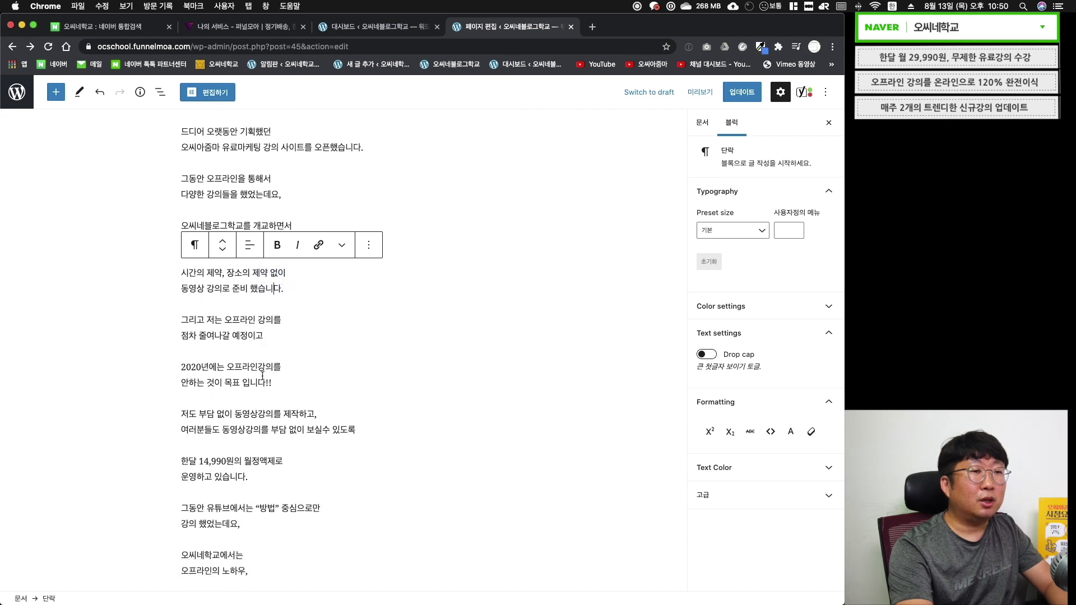
{"action": "scroll", "coordinate": [263, 375], "scroll_direction": "down", "scroll_amount": 2}
{"action": "key", "text": "super+Down"}
{"action": "left_click", "coordinate": [747, 95]}
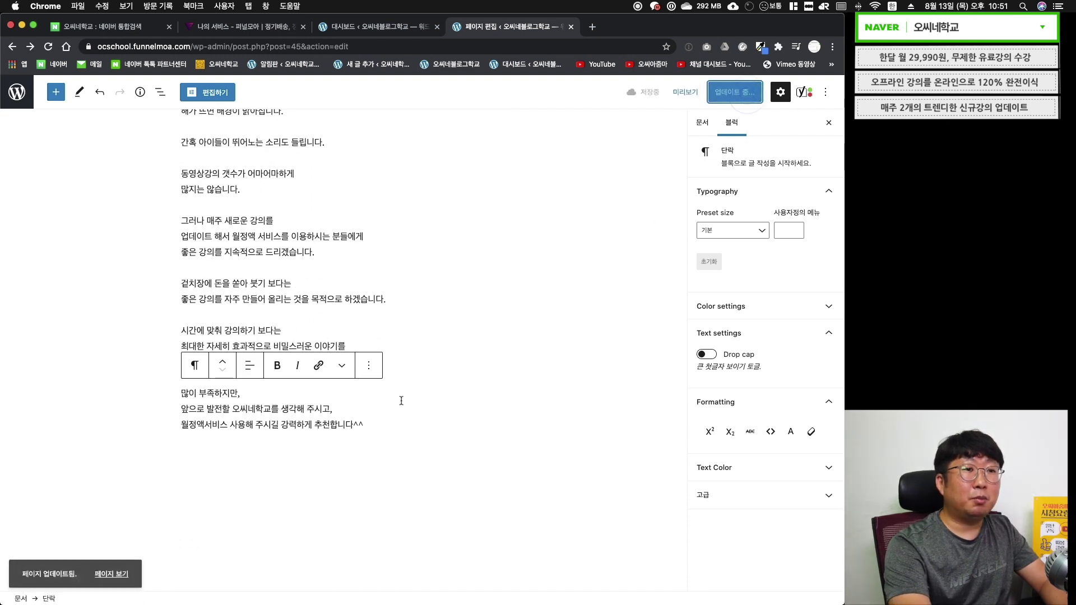
- View the published page, reopen it through the site's 소개 link and review the image and introduction text
{"action": "left_click", "coordinate": [105, 571]}
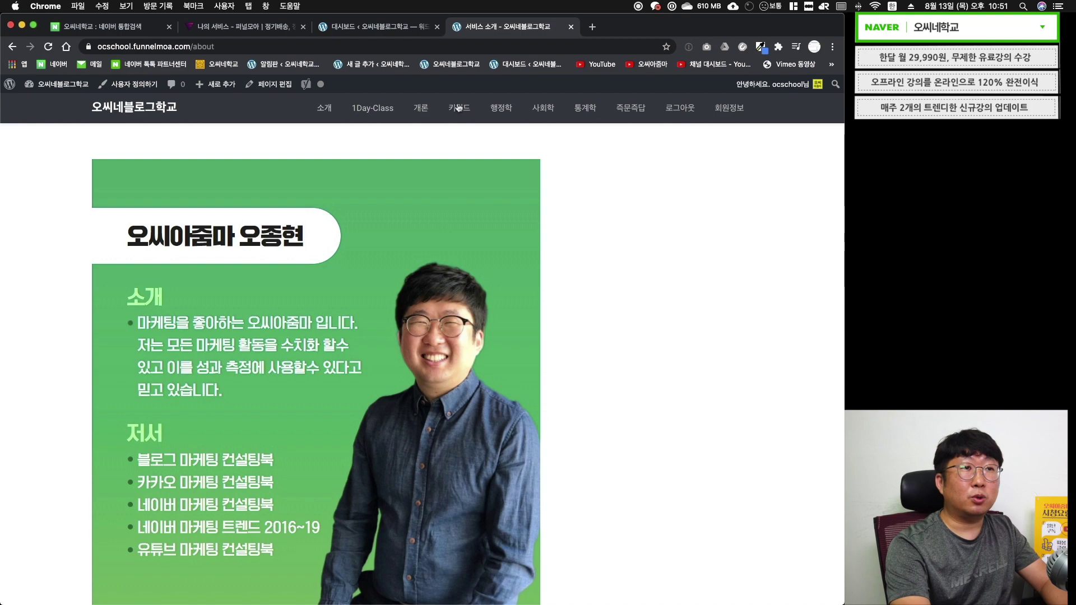
{"action": "left_click", "coordinate": [160, 111]}
{"action": "left_click", "coordinate": [325, 108]}
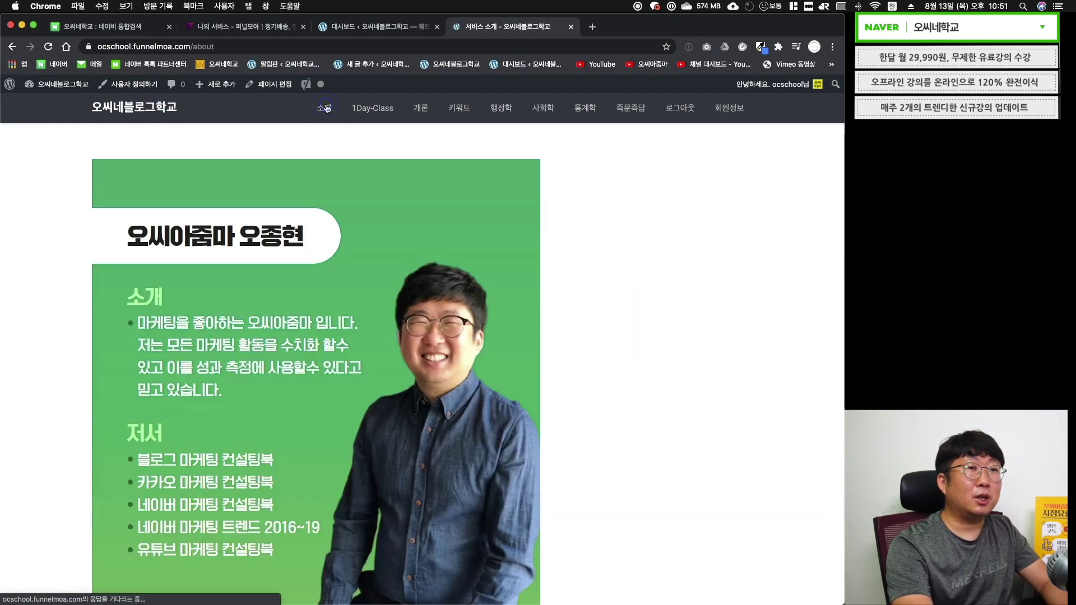
{"action": "scroll", "coordinate": [355, 392], "scroll_direction": "down", "scroll_amount": 10}
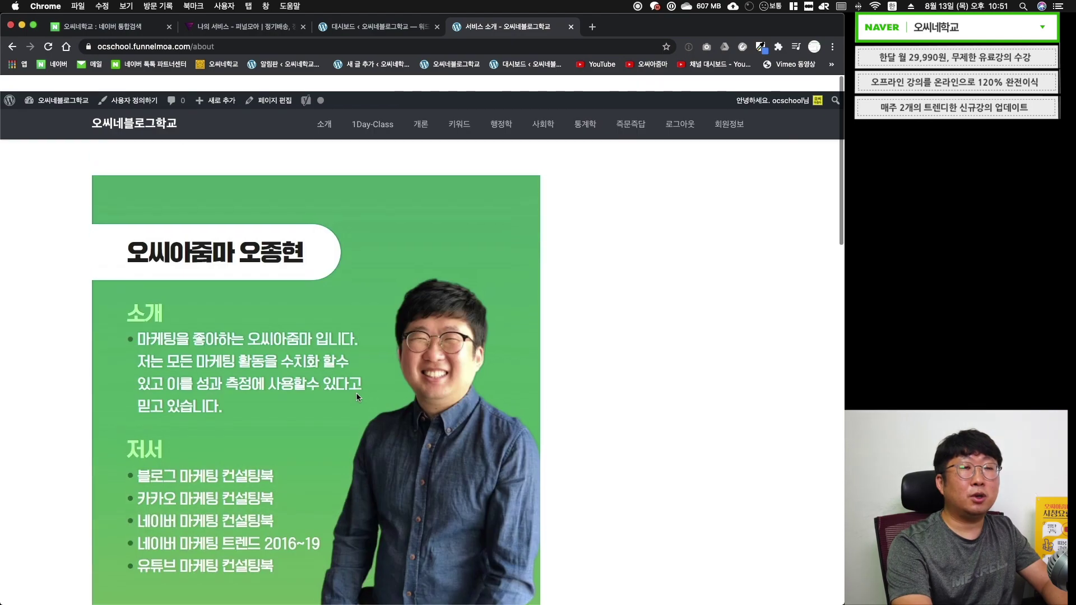
{"action": "scroll", "coordinate": [356, 397], "scroll_direction": "down", "scroll_amount": 15}
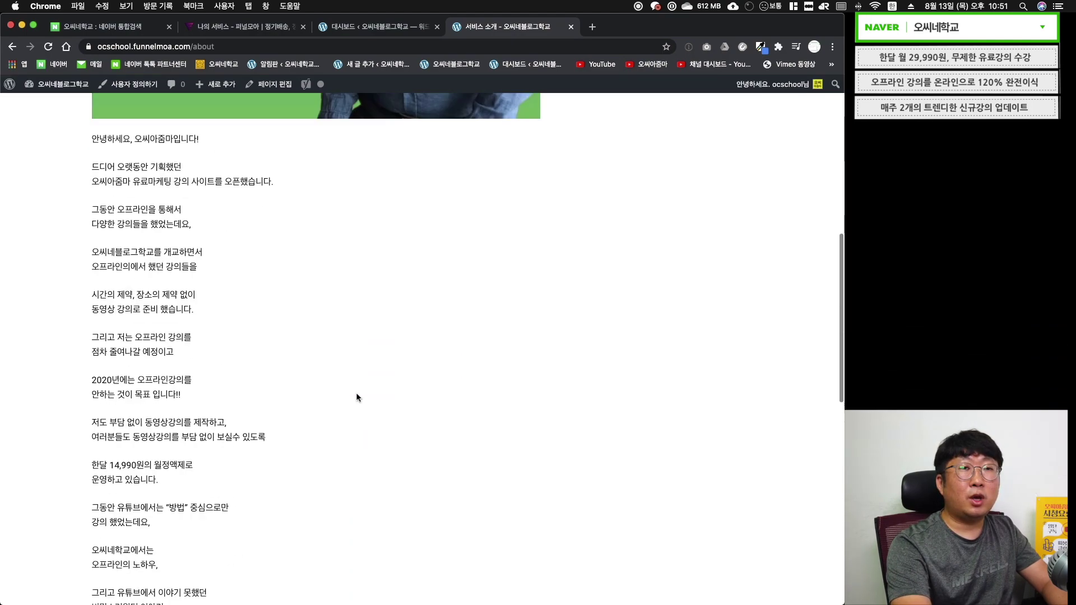
{"action": "scroll", "coordinate": [357, 397], "scroll_direction": "up", "scroll_amount": 10}
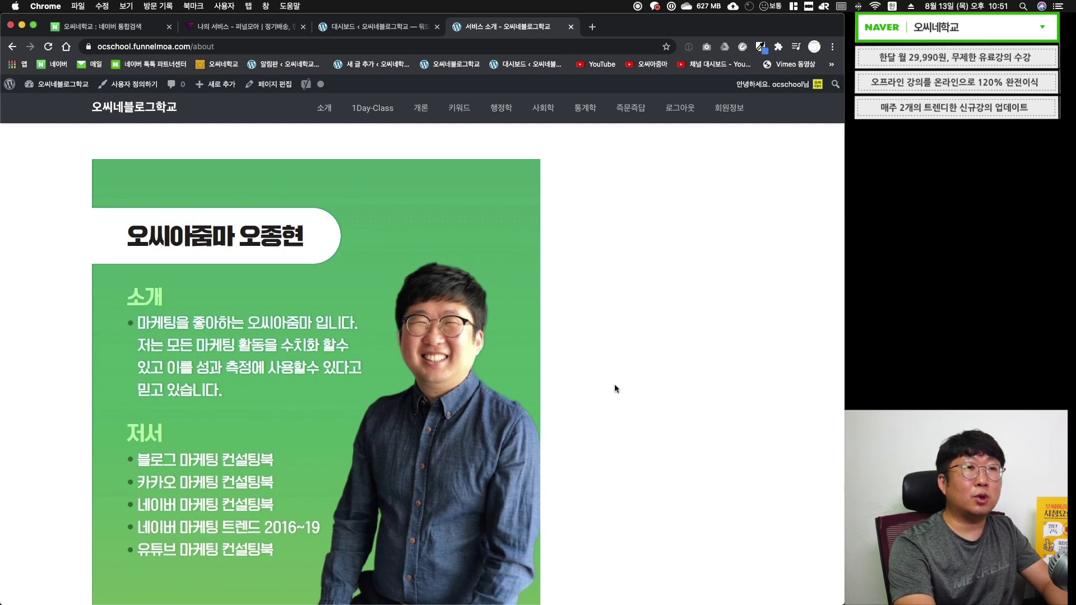
- Edit the 서비스 소개 page to use the 기본 템플릿 page template and save the update
{"action": "left_click", "coordinate": [267, 84]}
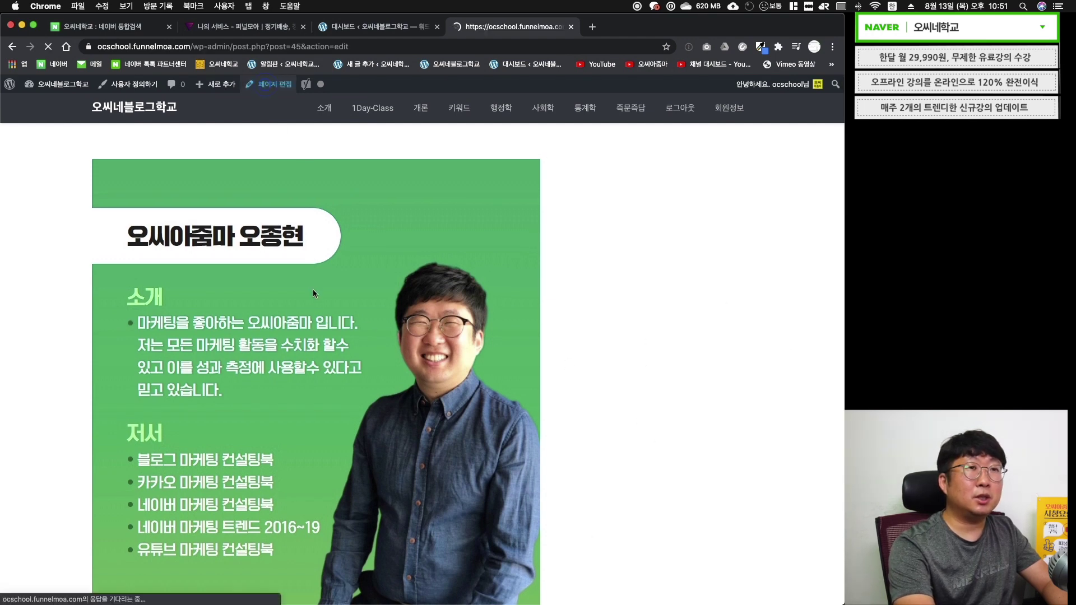
{"action": "scroll", "coordinate": [749, 300], "scroll_direction": "down", "scroll_amount": 3}
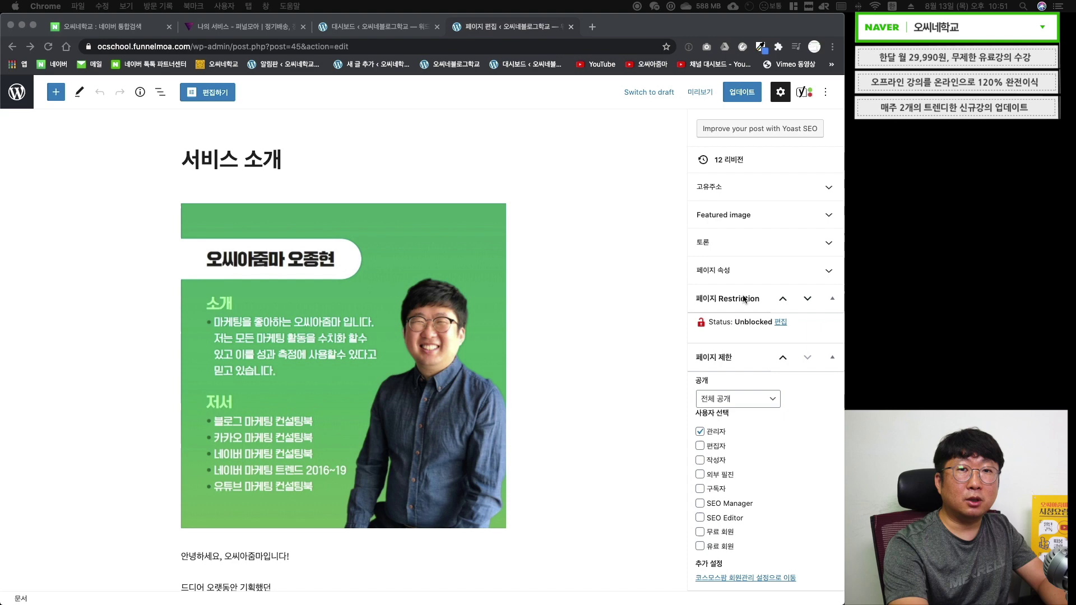
{"action": "left_click", "coordinate": [827, 272]}
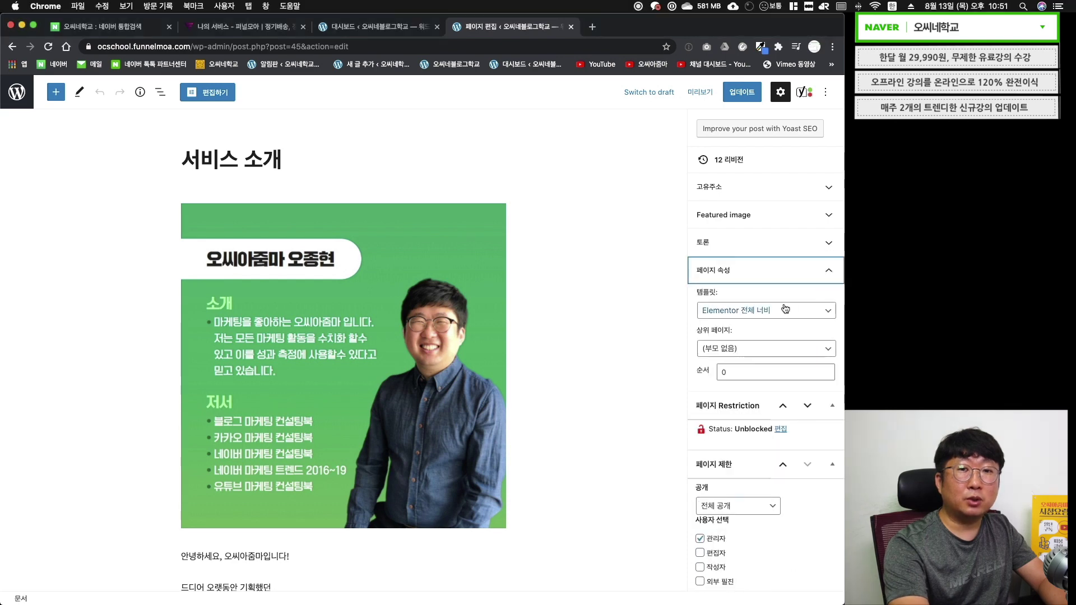
{"action": "left_click", "coordinate": [723, 312]}
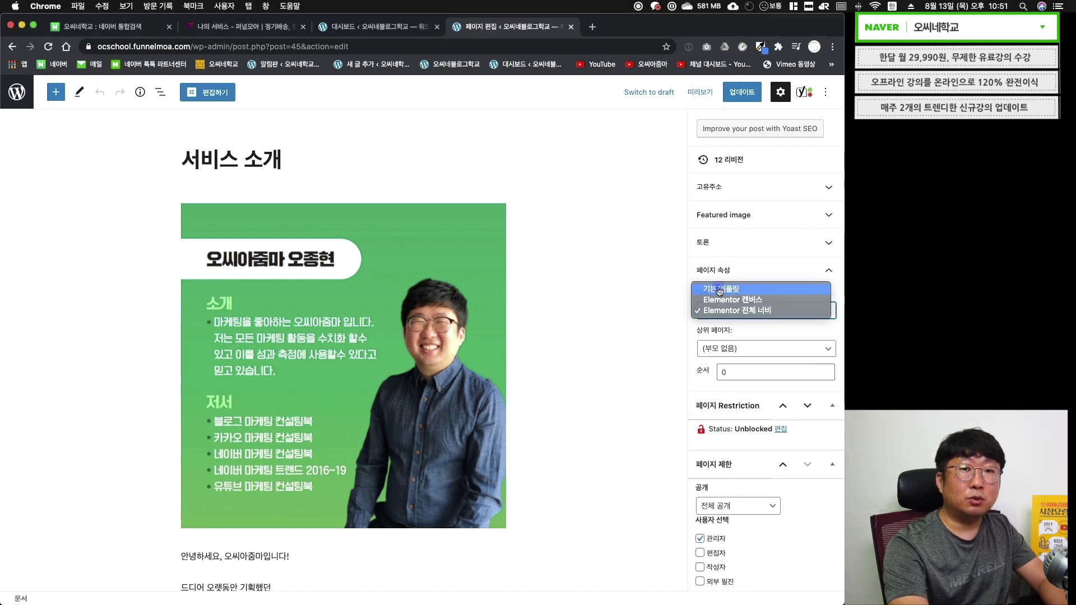
{"action": "left_click", "coordinate": [720, 287]}
{"action": "left_click", "coordinate": [742, 96]}
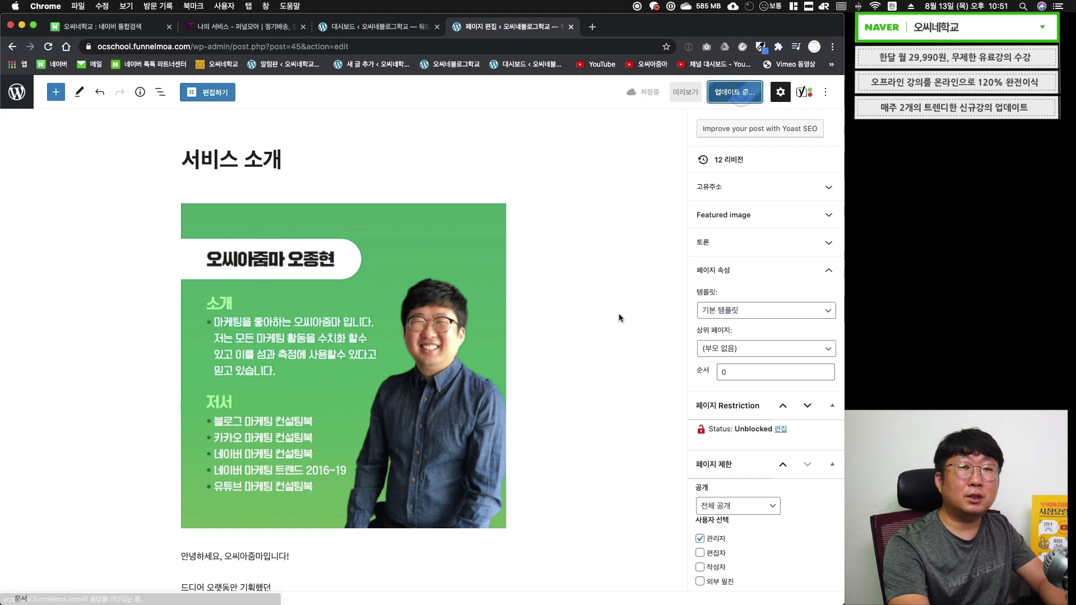
- View the published 서비스 소개 page and check its layout with the default template
{"action": "left_click", "coordinate": [119, 570]}
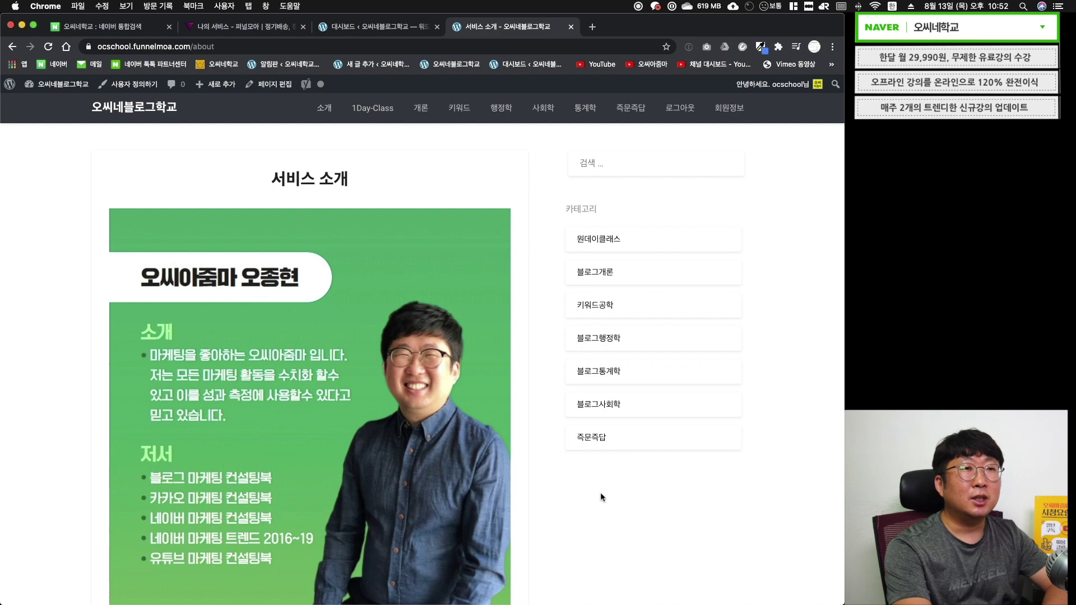
{"action": "scroll", "coordinate": [308, 471], "scroll_direction": "down", "scroll_amount": 10}
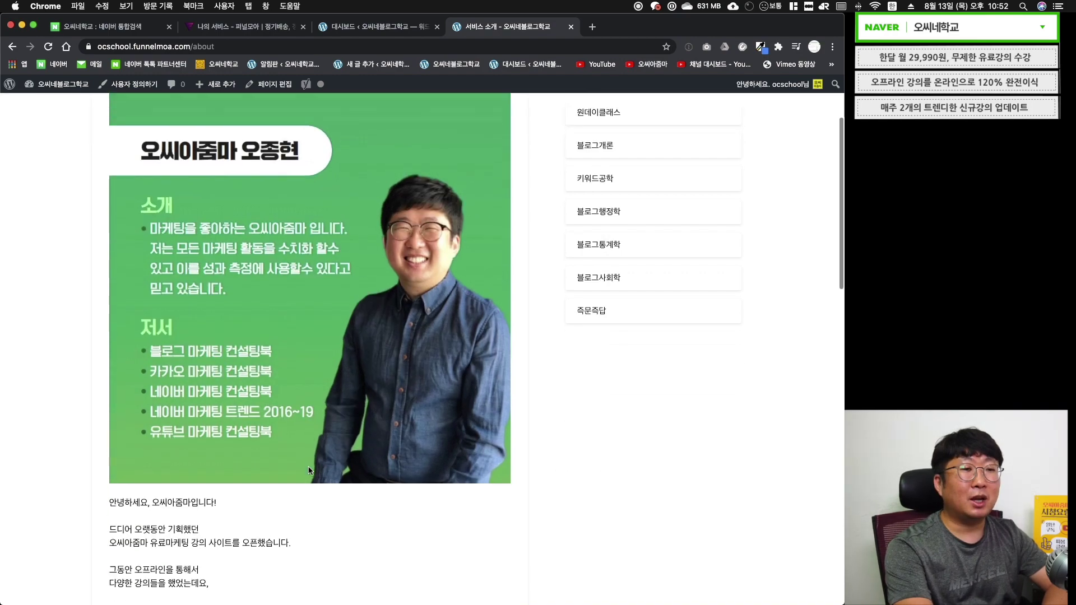
{"action": "scroll", "coordinate": [309, 471], "scroll_direction": "up", "scroll_amount": 10}
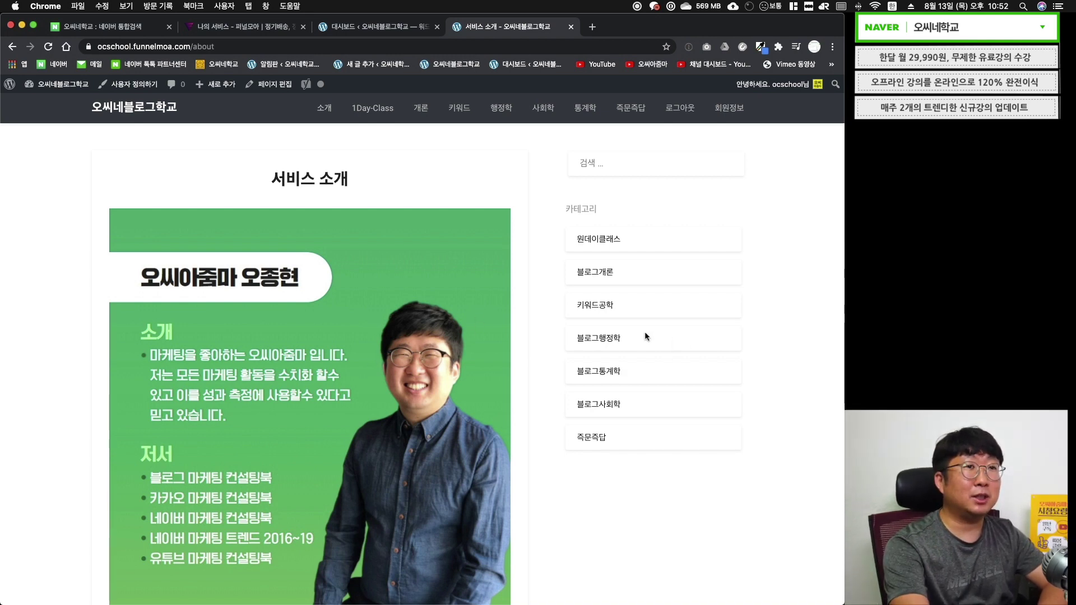
- Return to the site's home page and open the 1Day-Class category from the header navigation
{"action": "left_click", "coordinate": [158, 108]}
{"action": "left_click", "coordinate": [325, 108]}
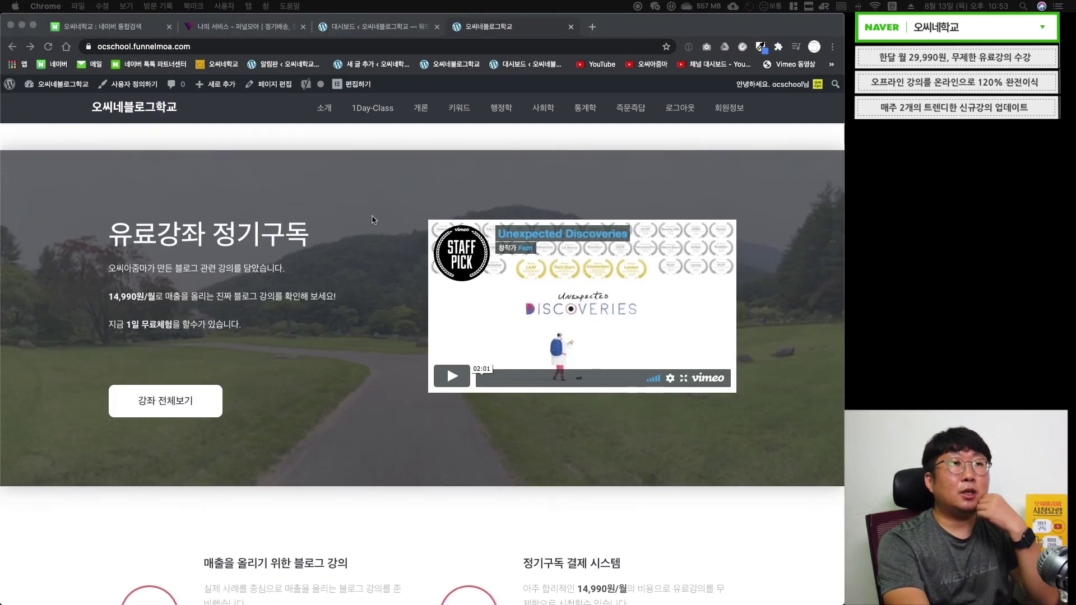
{"action": "left_click", "coordinate": [383, 108]}
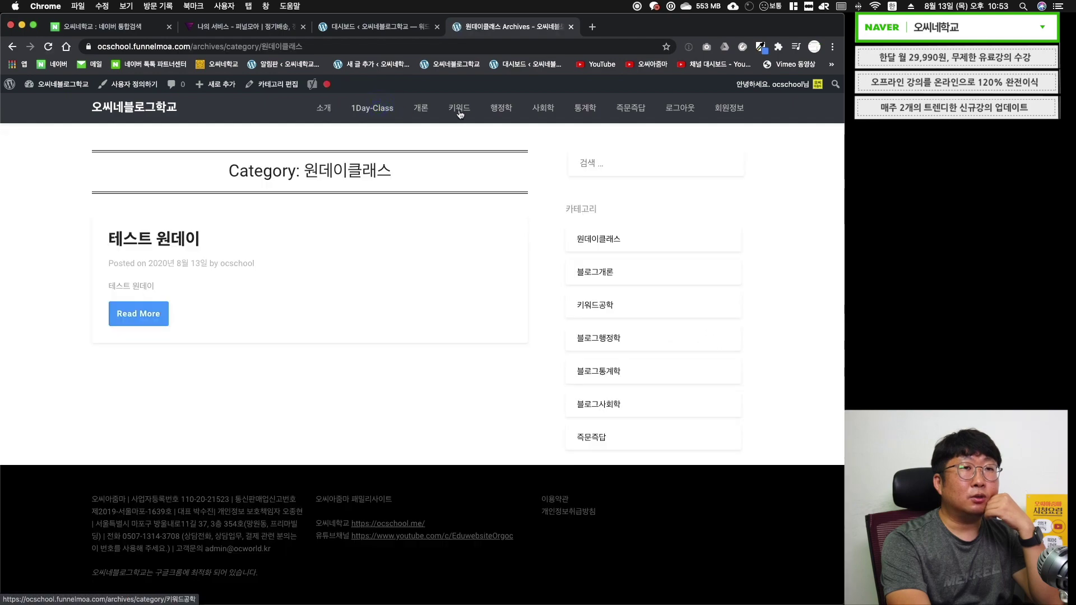
- Check the 키워드, 사회학 and 1Day-Class category pages through the header navigation
{"action": "left_click", "coordinate": [459, 108]}
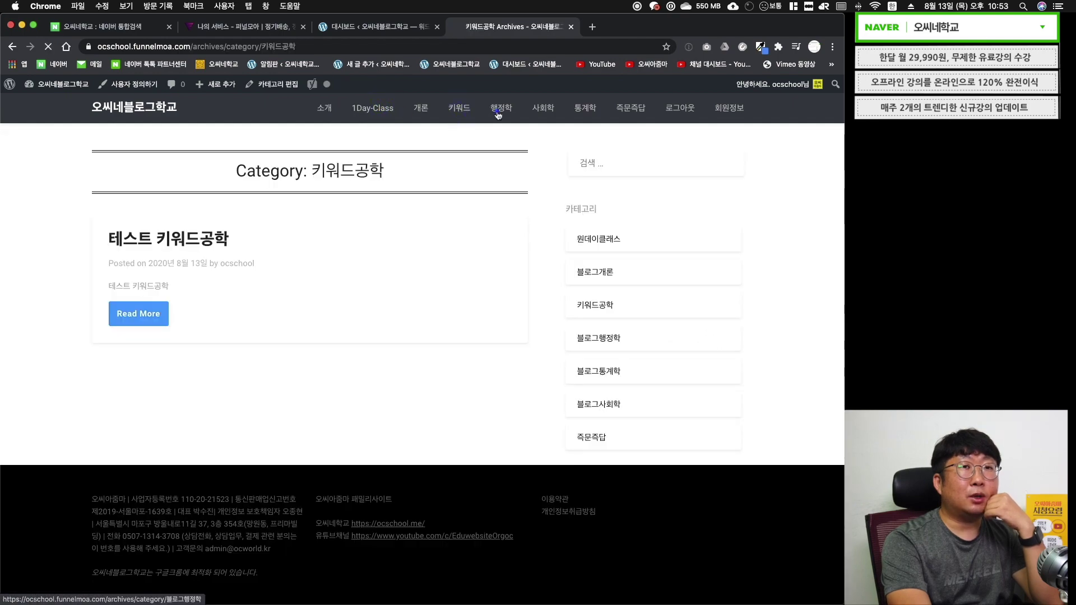
{"action": "left_click", "coordinate": [552, 111]}
{"action": "left_click", "coordinate": [361, 108]}
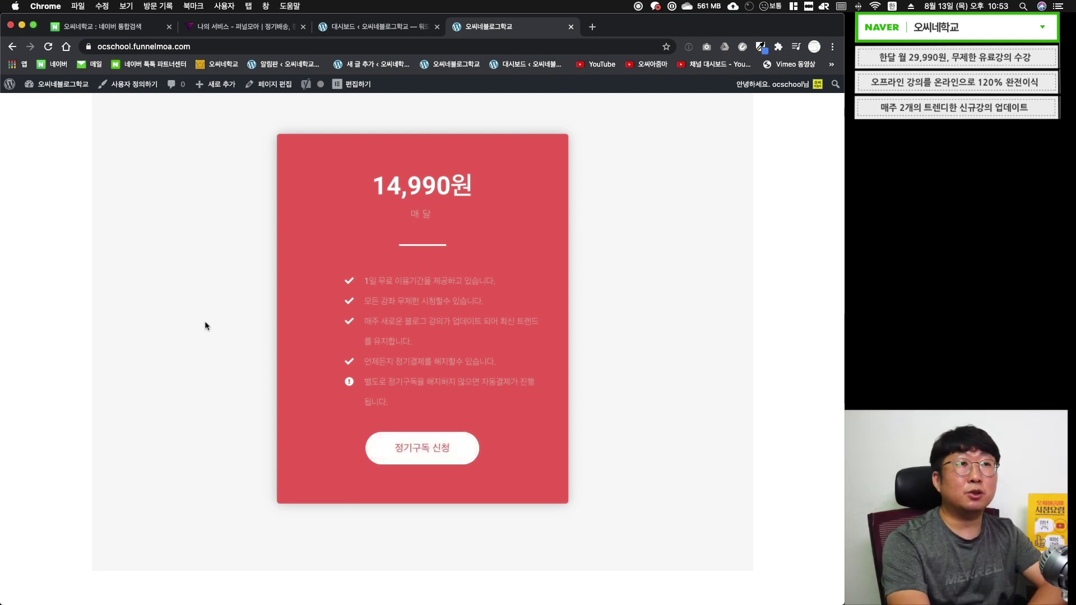
- Review the home page from its 유료강좌 정기구독 banner down to the 온라인 강좌 정기구독 pricing card
{"action": "scroll", "coordinate": [204, 320], "scroll_direction": "up", "scroll_amount": 10}
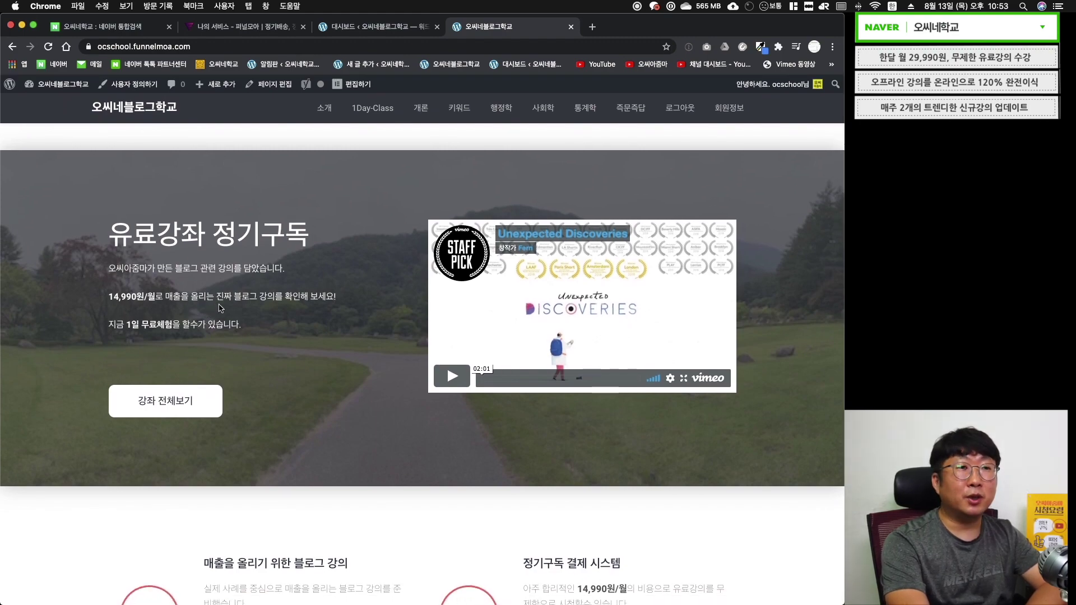
{"action": "scroll", "coordinate": [367, 360], "scroll_direction": "down", "scroll_amount": 15}
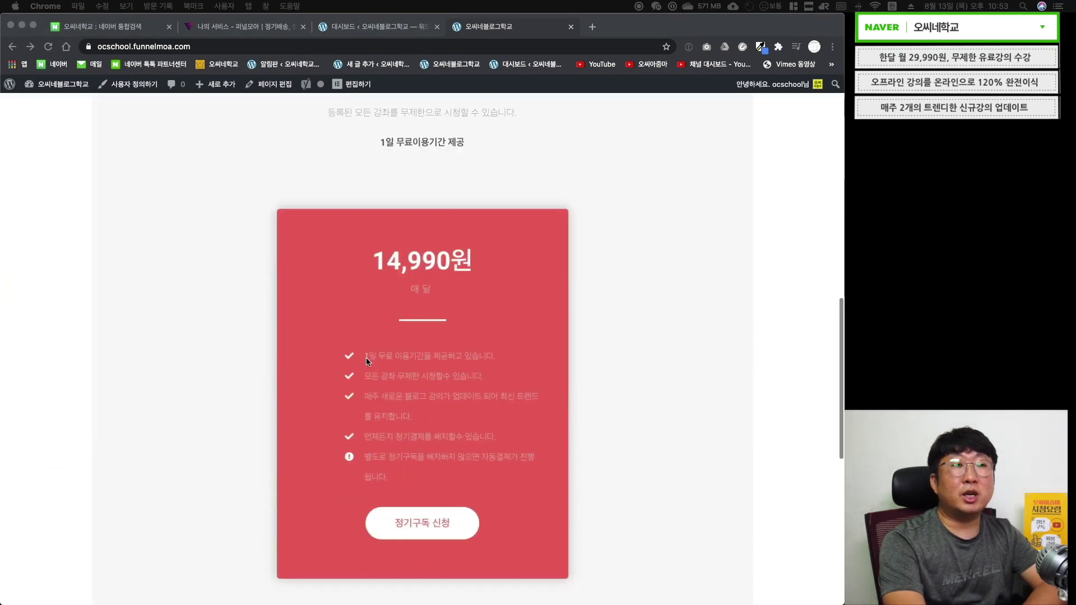
{"action": "scroll", "coordinate": [366, 359], "scroll_direction": "up", "scroll_amount": 8}
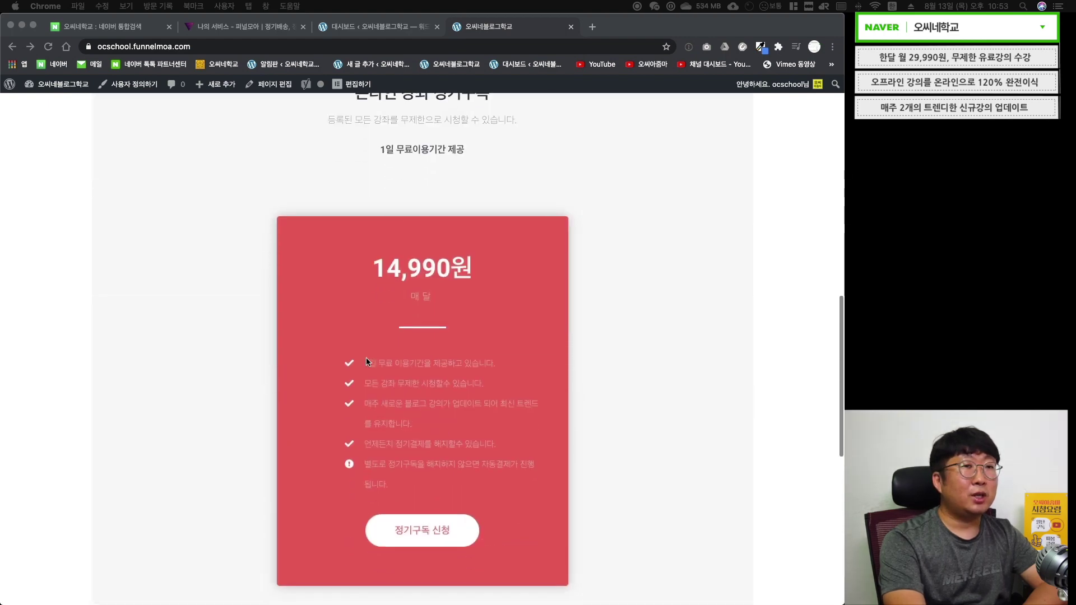
{"action": "scroll", "coordinate": [366, 359], "scroll_direction": "down", "scroll_amount": 3}
{"action": "scroll", "coordinate": [366, 359], "scroll_direction": "up", "scroll_amount": 1}
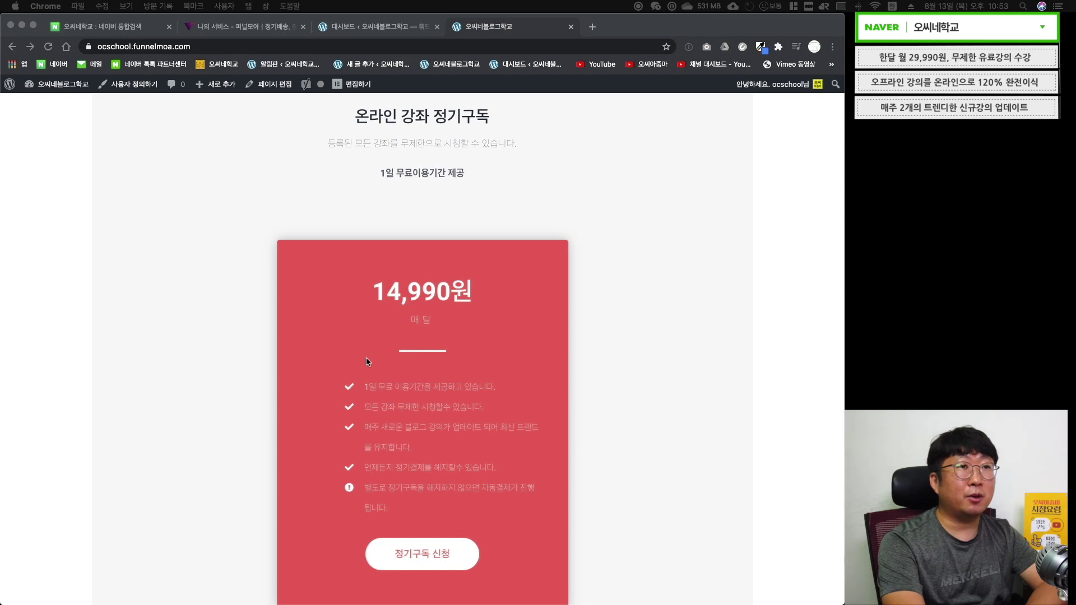
{"action": "left_click", "coordinate": [214, 193]}
- Go to the list of all pages in the dashboard and duplicate the 홈 front page with EA Duplicator
{"action": "mouse_move", "coordinate": [72, 89]}
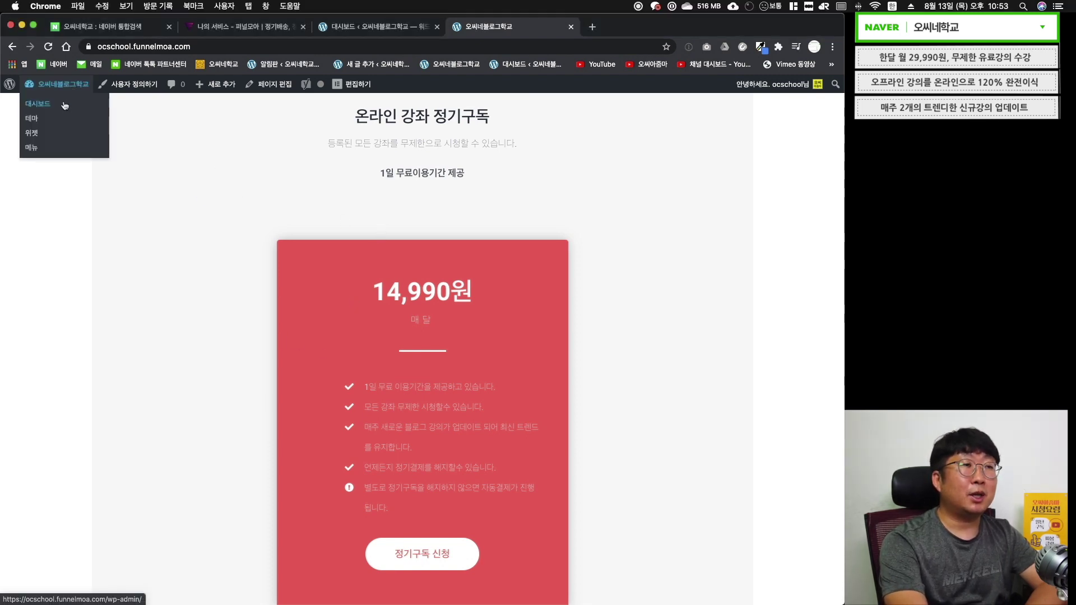
{"action": "left_click", "coordinate": [65, 106]}
{"action": "mouse_move", "coordinate": [37, 235]}
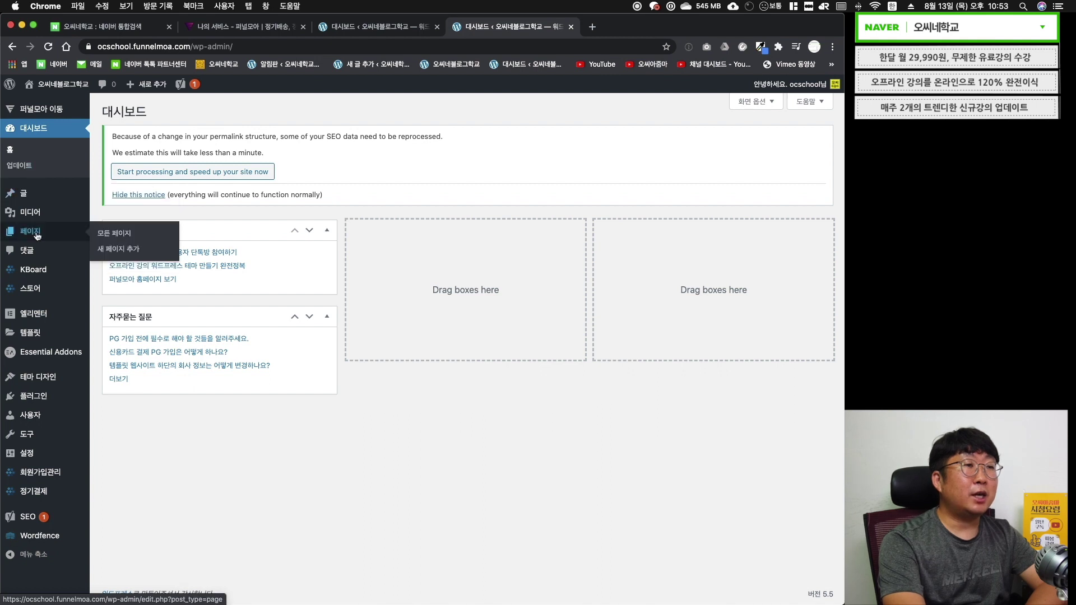
{"action": "left_click", "coordinate": [134, 233]}
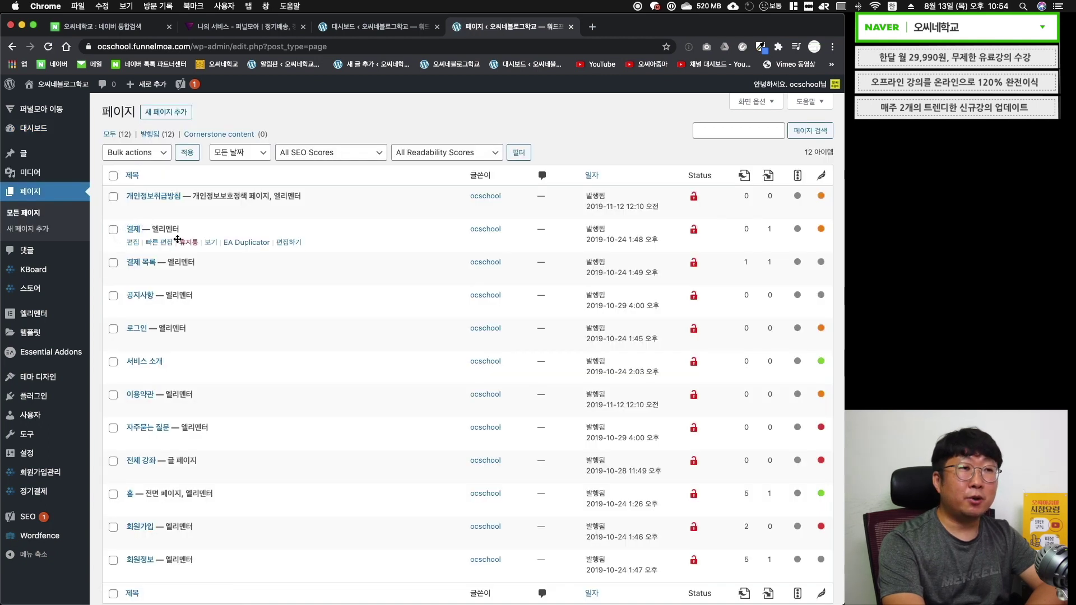
{"action": "scroll", "coordinate": [174, 238], "scroll_direction": "down", "scroll_amount": 3}
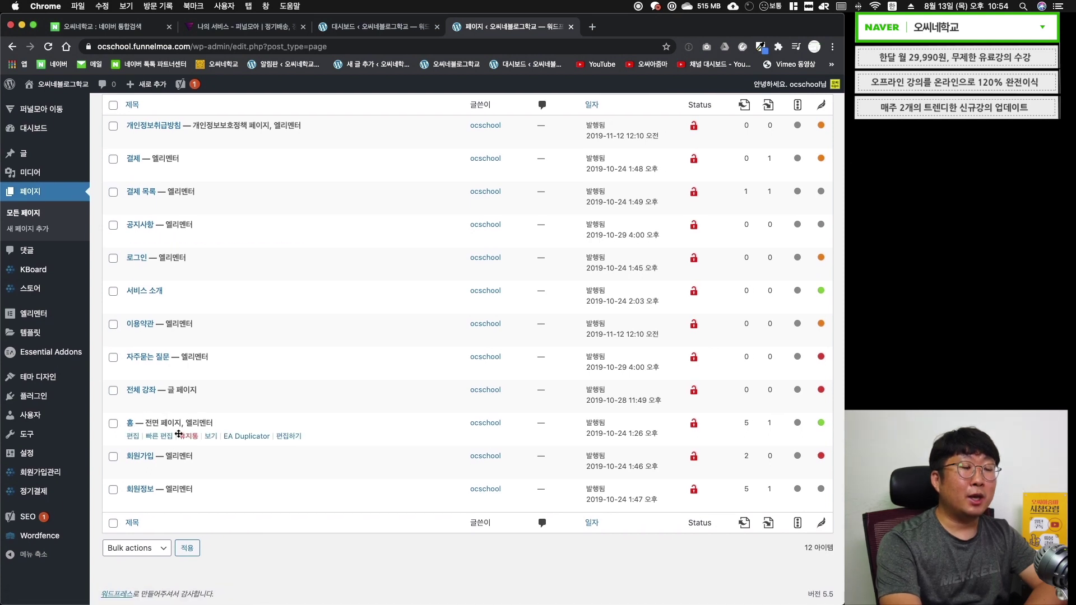
{"action": "left_click", "coordinate": [245, 437]}
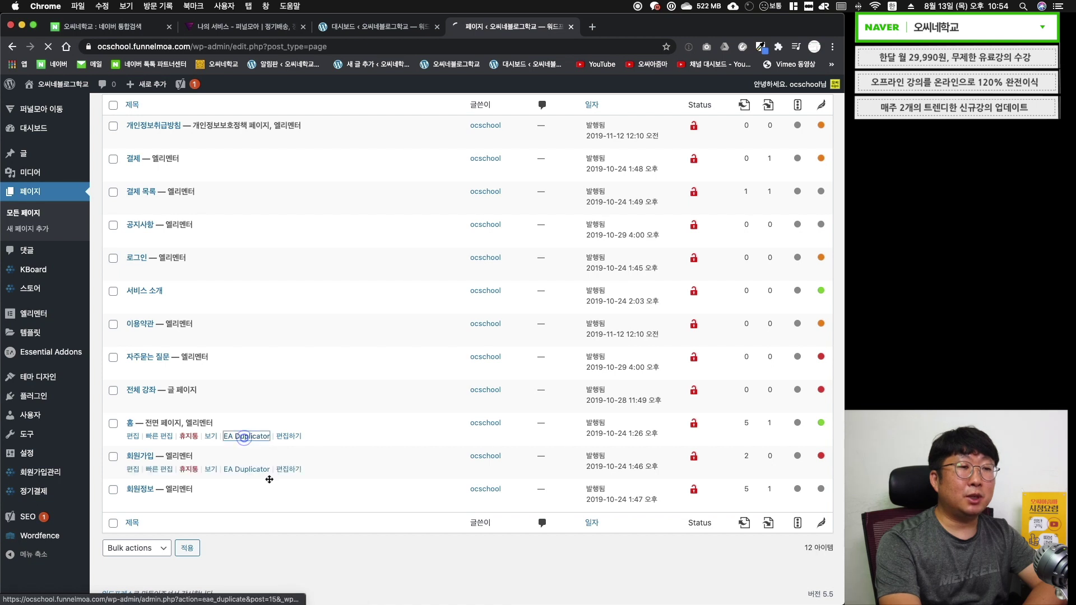
- Open the draft copy of 홈 in Elementor and highlight the 14. 결제페이지 만들기 item in the TextEdit work notes
{"action": "scroll", "coordinate": [251, 475], "scroll_direction": "down", "scroll_amount": 5}
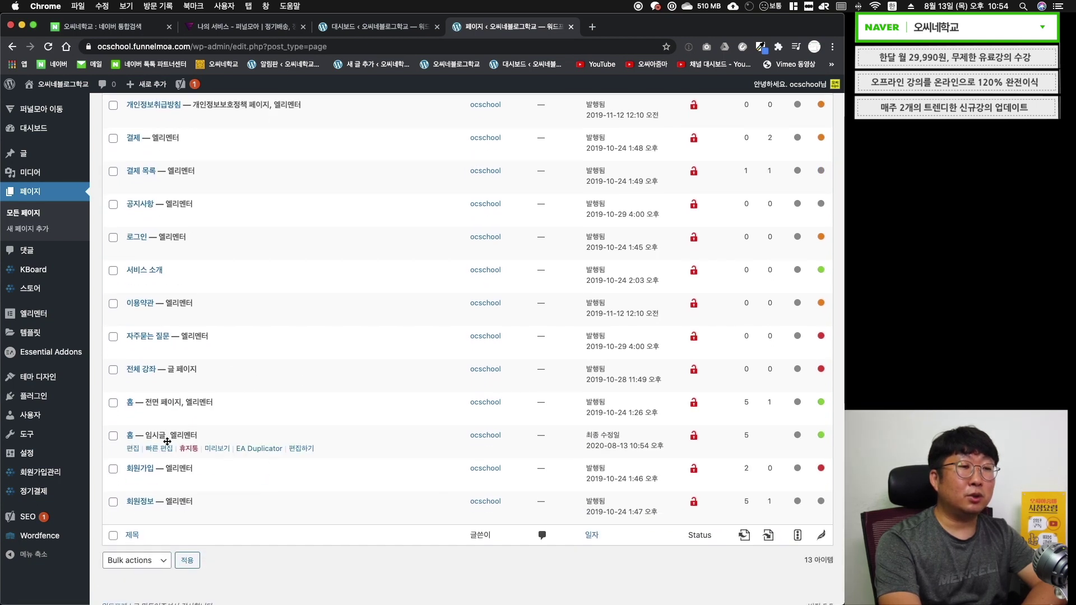
{"action": "left_click", "coordinate": [301, 448]}
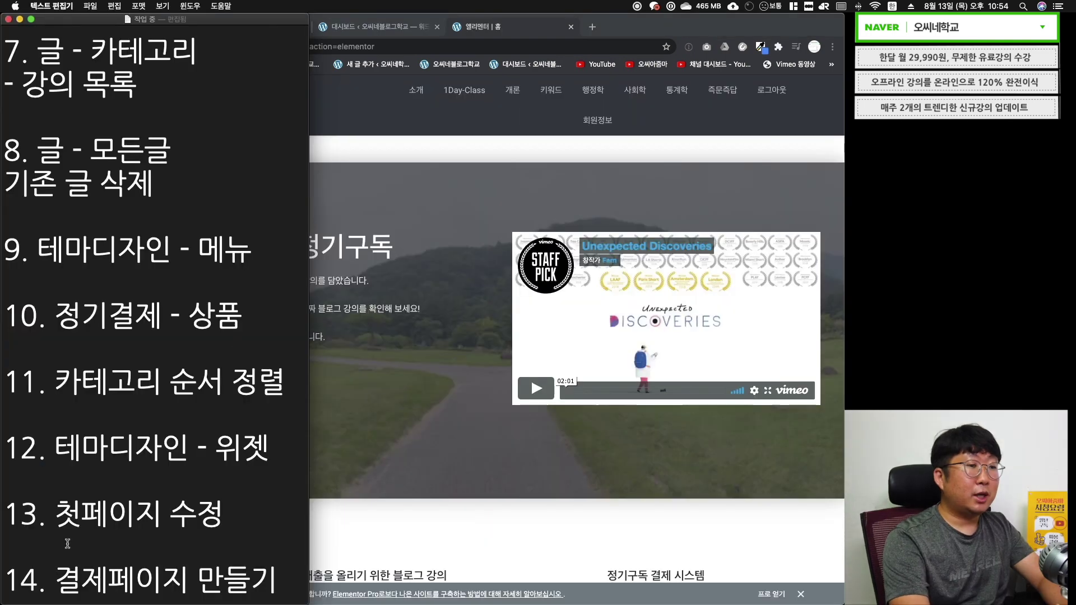
{"action": "left_click_drag", "start_coordinate": [62, 569], "coordinate": [280, 576]}
{"action": "left_click", "coordinate": [376, 549]}
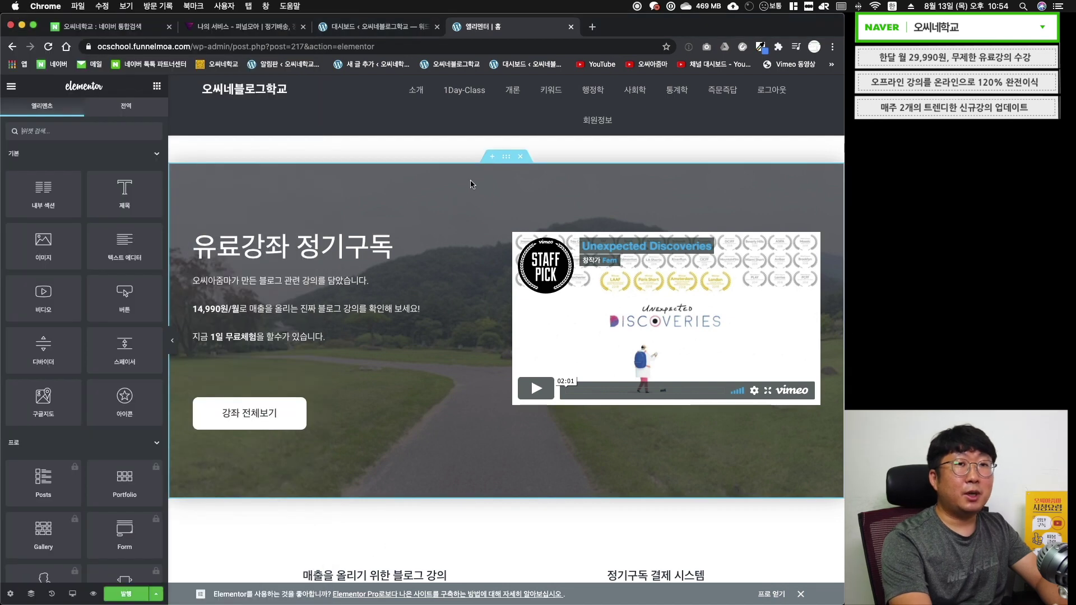
- Delete the 유료강좌 정기구독 banner and the two-column feature section above the 온라인 강좌 정기구독 section, and publish the copied page
{"action": "scroll", "coordinate": [538, 147], "scroll_direction": "down", "scroll_amount": 6}
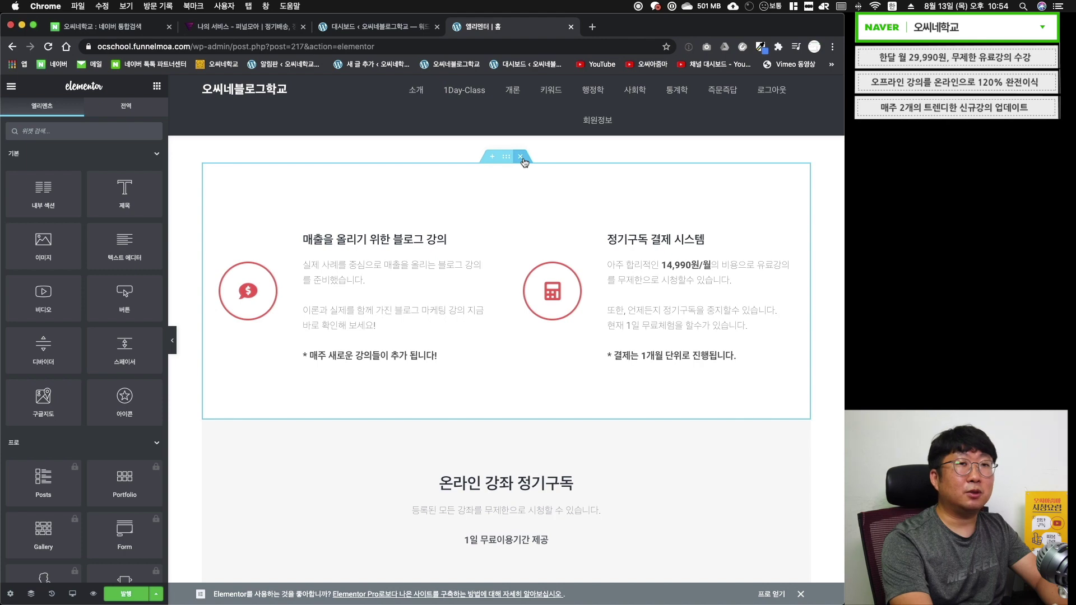
{"action": "scroll", "coordinate": [463, 317], "scroll_direction": "down", "scroll_amount": 15}
{"action": "scroll", "coordinate": [463, 318], "scroll_direction": "down", "scroll_amount": 3}
{"action": "scroll", "coordinate": [463, 317], "scroll_direction": "up", "scroll_amount": 20}
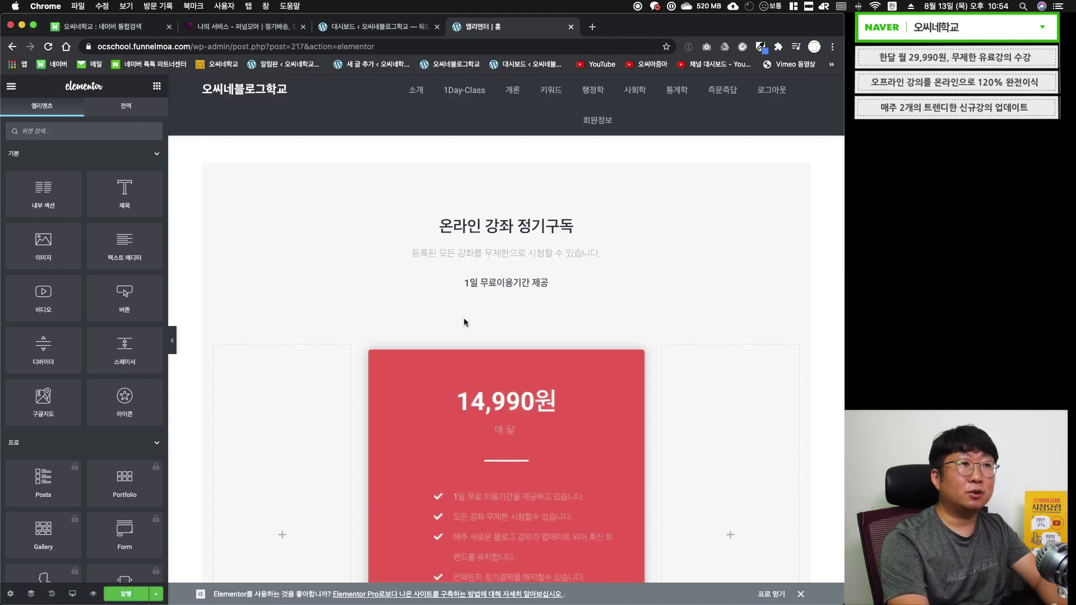
{"action": "left_click", "coordinate": [143, 590]}
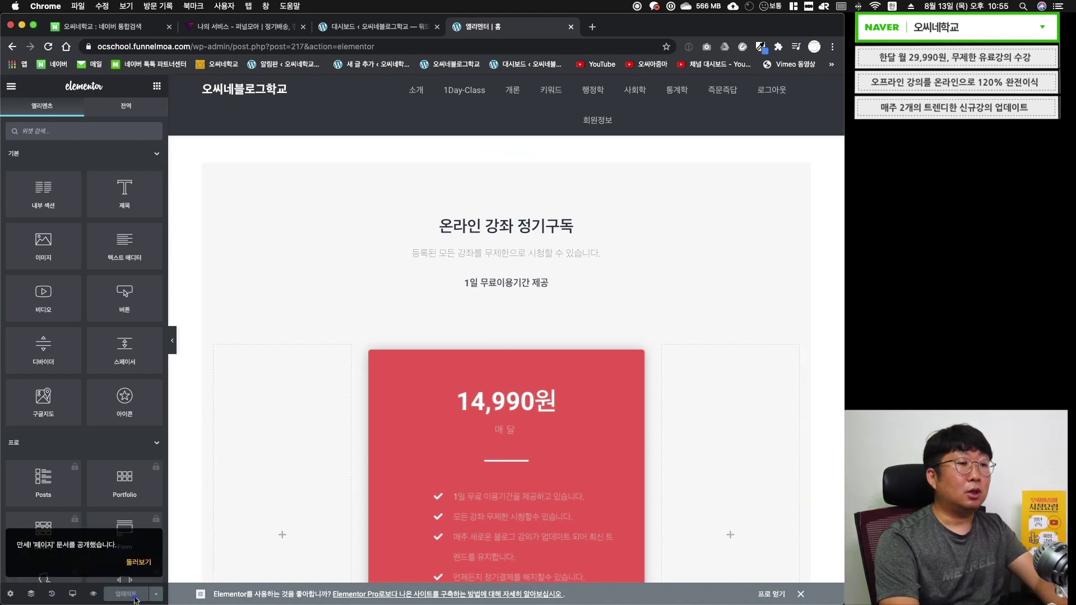
- Leave Elementor for the site's dashboard and open the non-front-page 홈 copy from the page list in the WordPress editor
{"action": "left_click_drag", "start_coordinate": [193, 47], "coordinate": [412, 56]}
{"action": "key", "text": "BackSpace"}
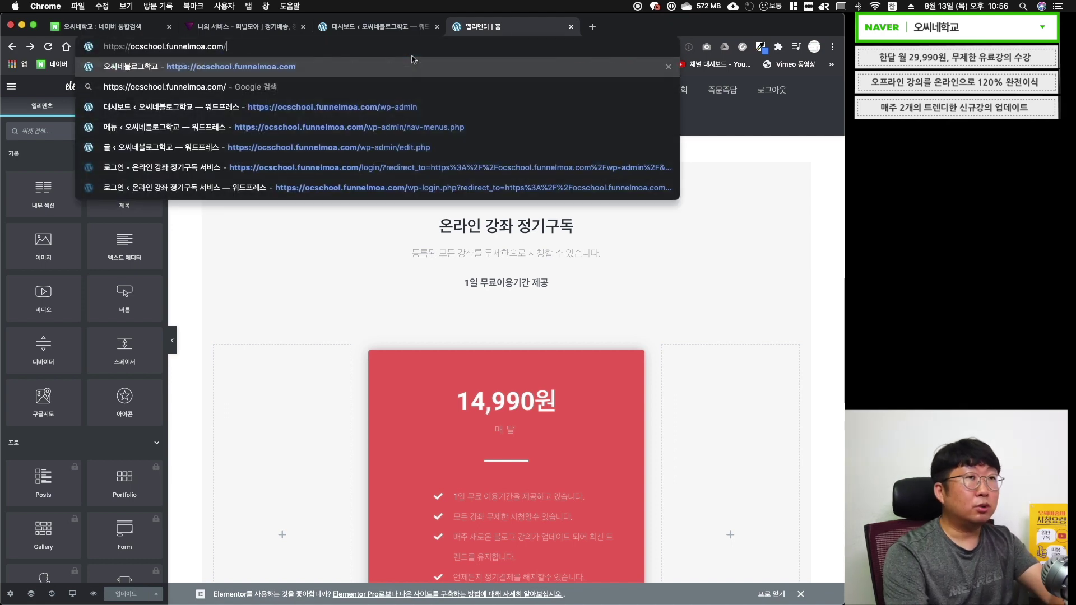
{"action": "key", "text": "Return"}
{"action": "left_click", "coordinate": [93, 93]}
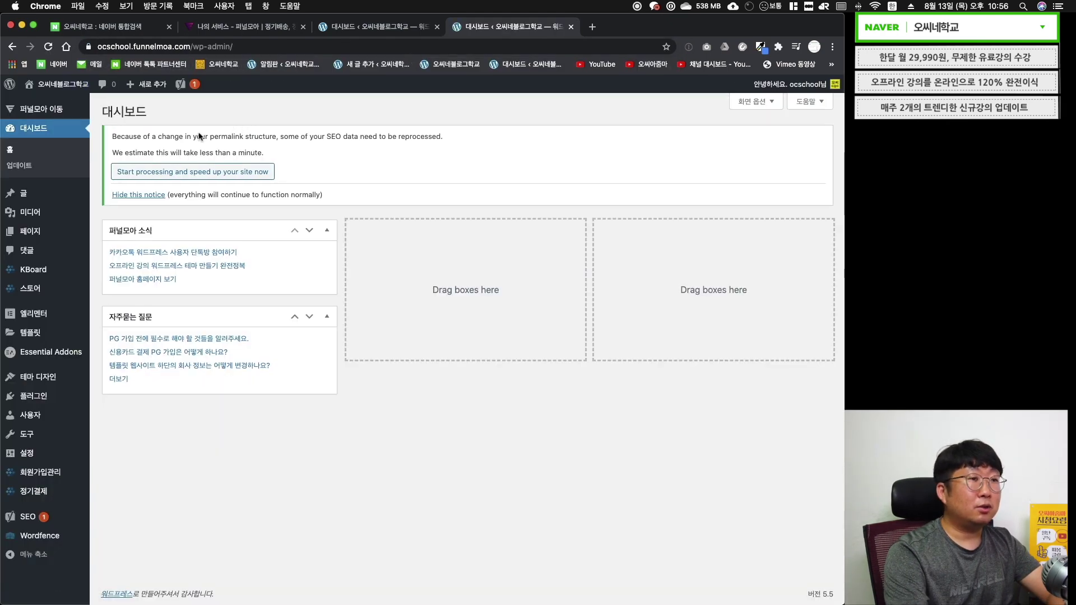
{"action": "mouse_move", "coordinate": [56, 231]}
{"action": "left_click", "coordinate": [119, 236]}
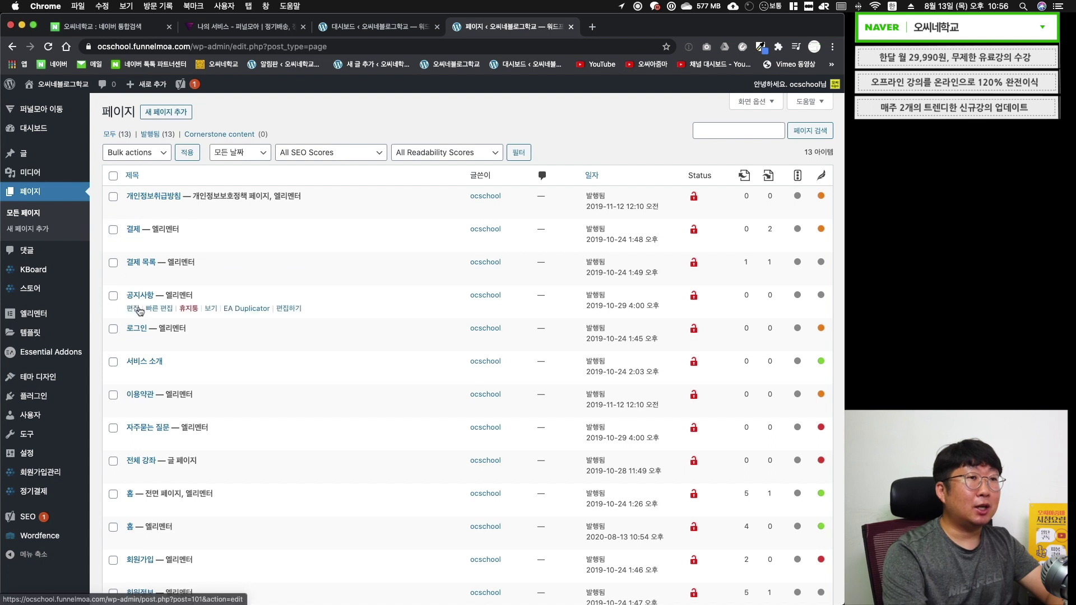
{"action": "scroll", "coordinate": [135, 370], "scroll_direction": "down", "scroll_amount": 5}
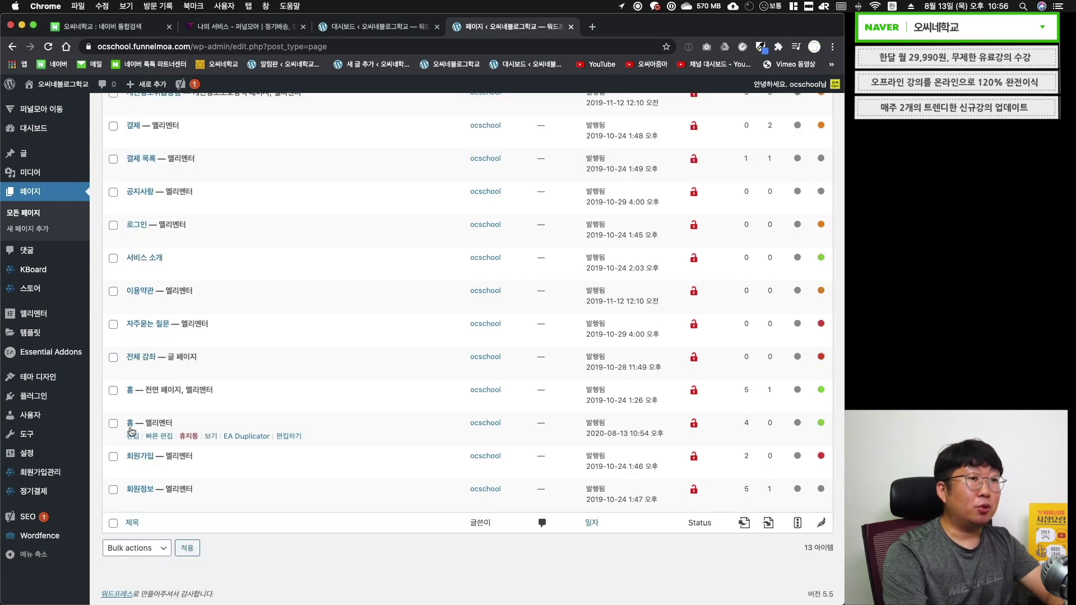
{"action": "left_click", "coordinate": [129, 423]}
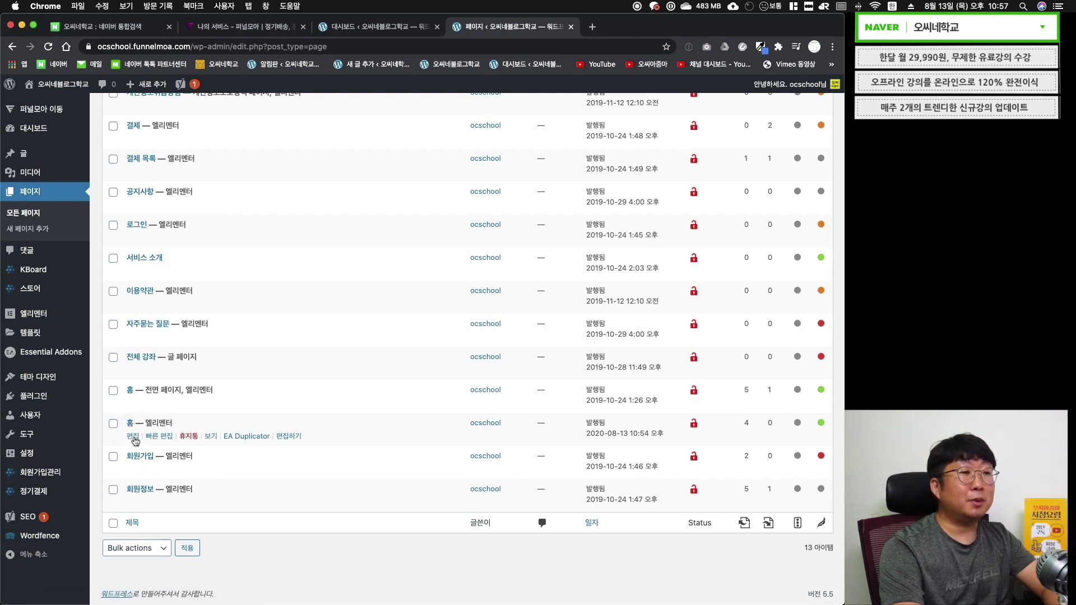
{"action": "left_click", "coordinate": [134, 438]}
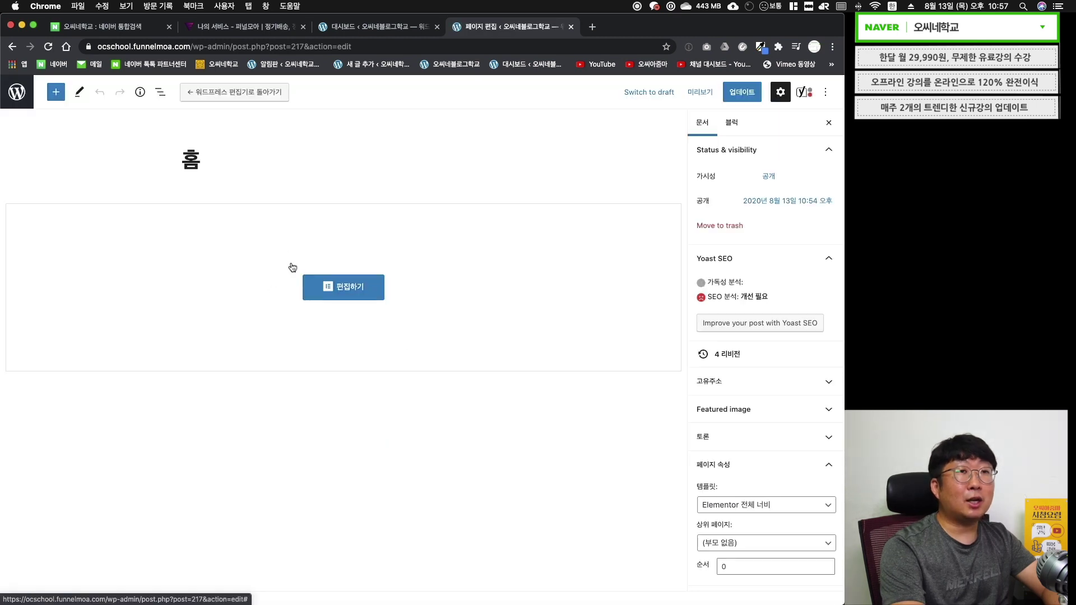
- Rename the copied page's title to 정기결제 상품페이지
{"action": "left_click", "coordinate": [209, 160]}
{"action": "key", "text": "BackSpace"}
{"action": "type", "text": "정기결제 상품페이지"}
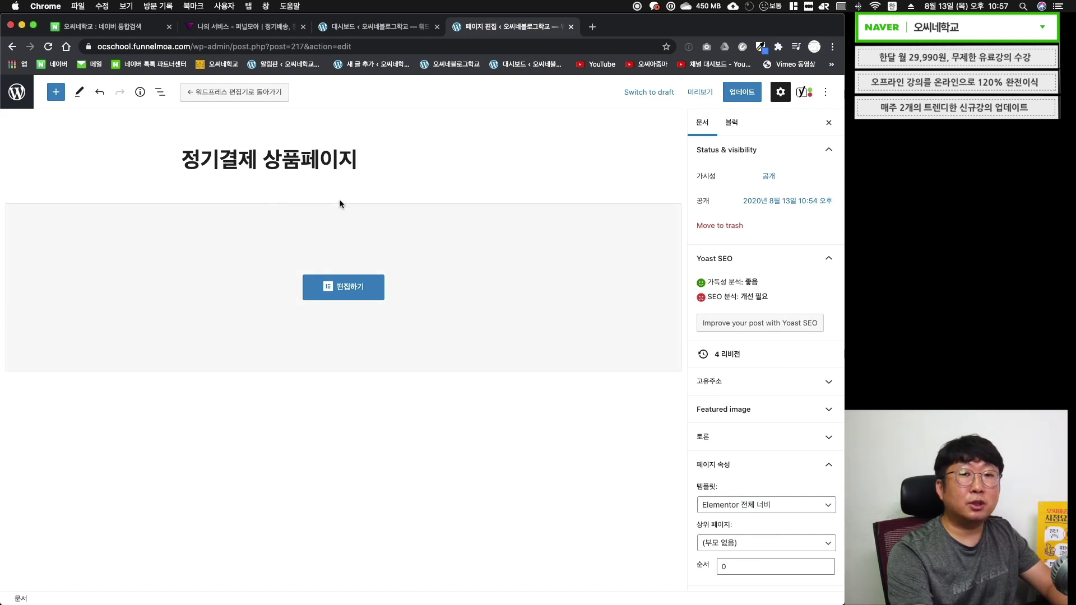
- Set the page's URL slug to subscription-program and update the page
{"action": "double_click", "coordinate": [721, 201]}
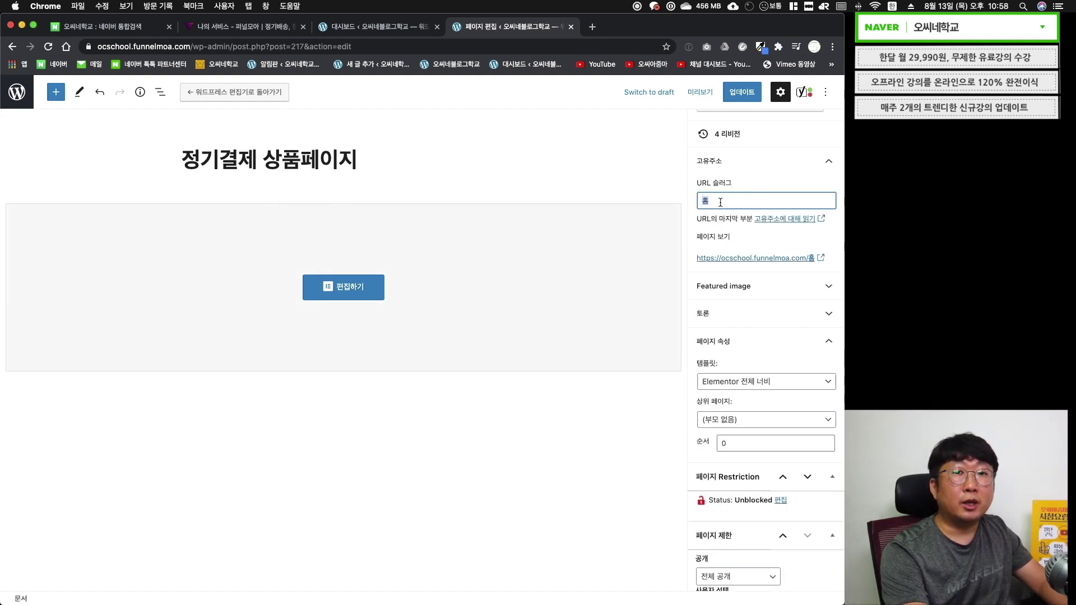
{"action": "type", "text": "subscription-program"}
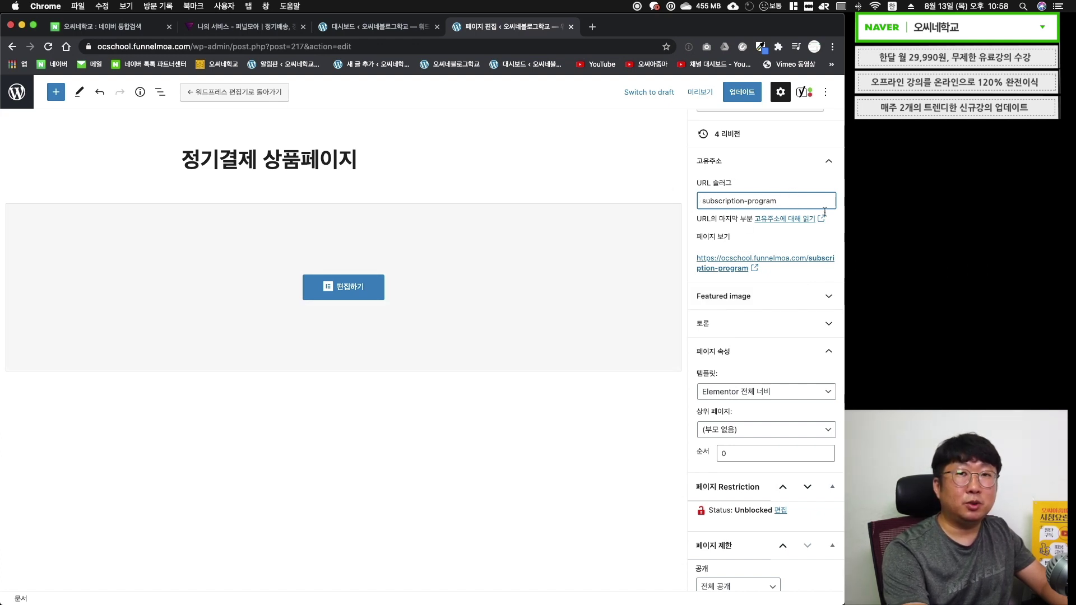
{"action": "left_click", "coordinate": [742, 92]}
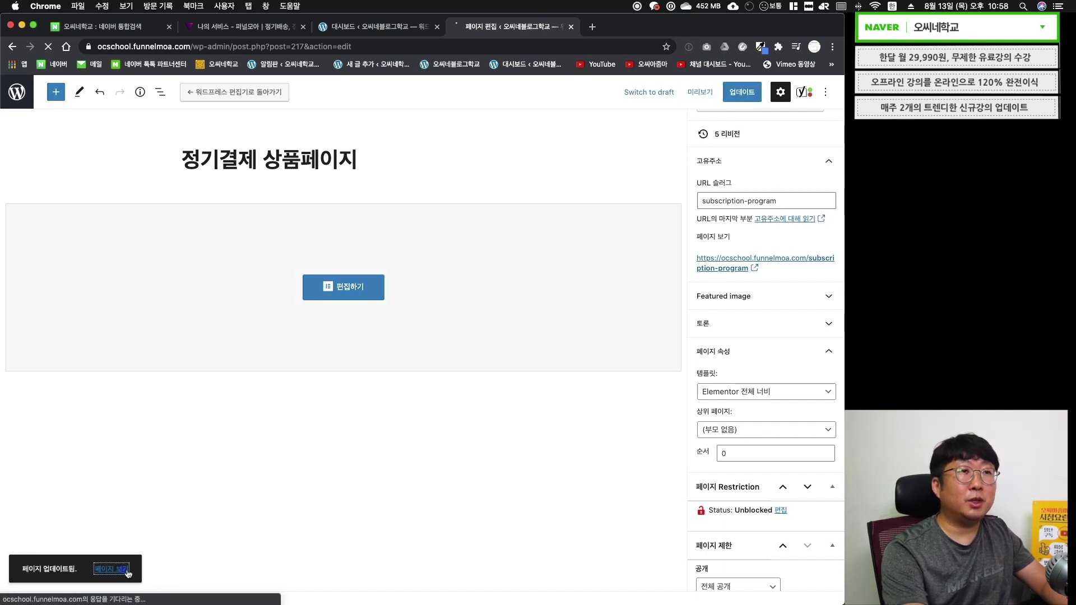
- Look through the published subscription product page and copy its web address
{"action": "scroll", "coordinate": [514, 377], "scroll_direction": "down", "scroll_amount": 10}
{"action": "scroll", "coordinate": [514, 378], "scroll_direction": "up", "scroll_amount": 10}
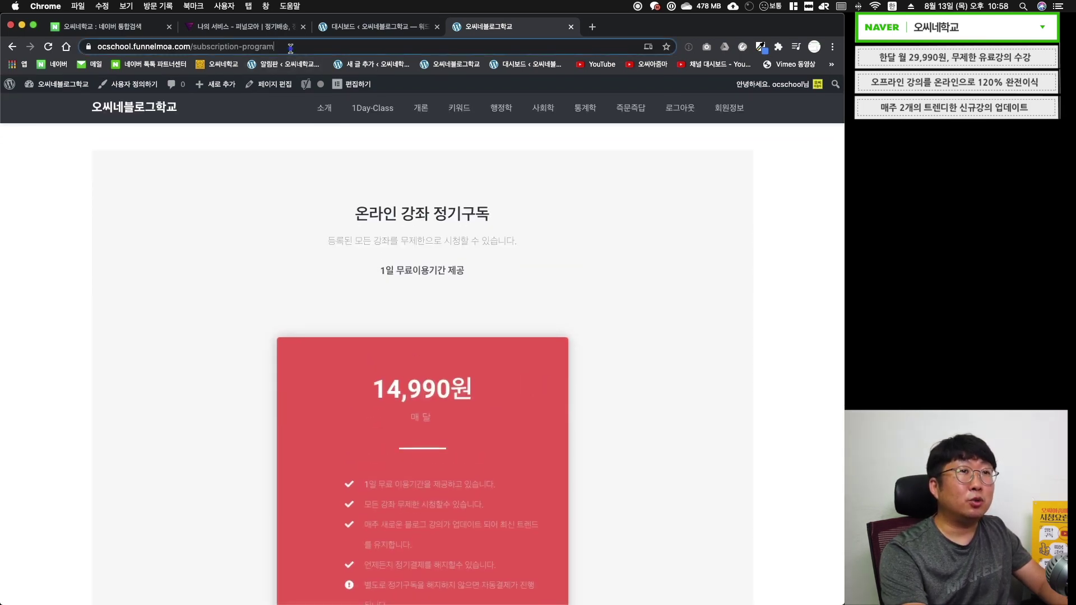
{"action": "left_click", "coordinate": [295, 48]}
{"action": "key", "text": "super+c"}
- Open the 서비스 소개 page for editing and add a Buttons block below its closing paragraph
{"action": "left_click", "coordinate": [324, 108]}
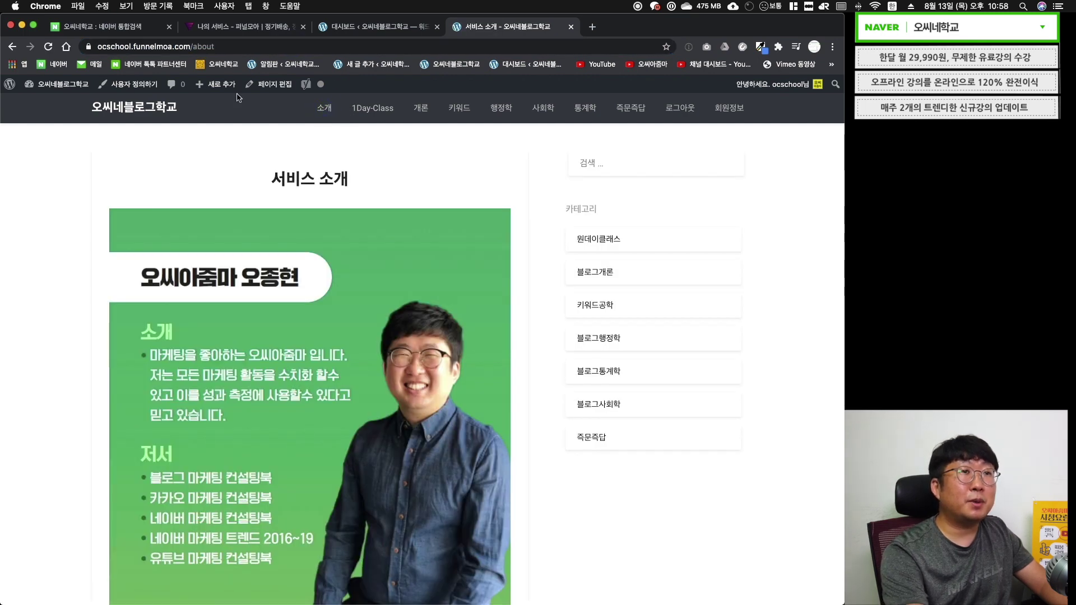
{"action": "left_click", "coordinate": [270, 84]}
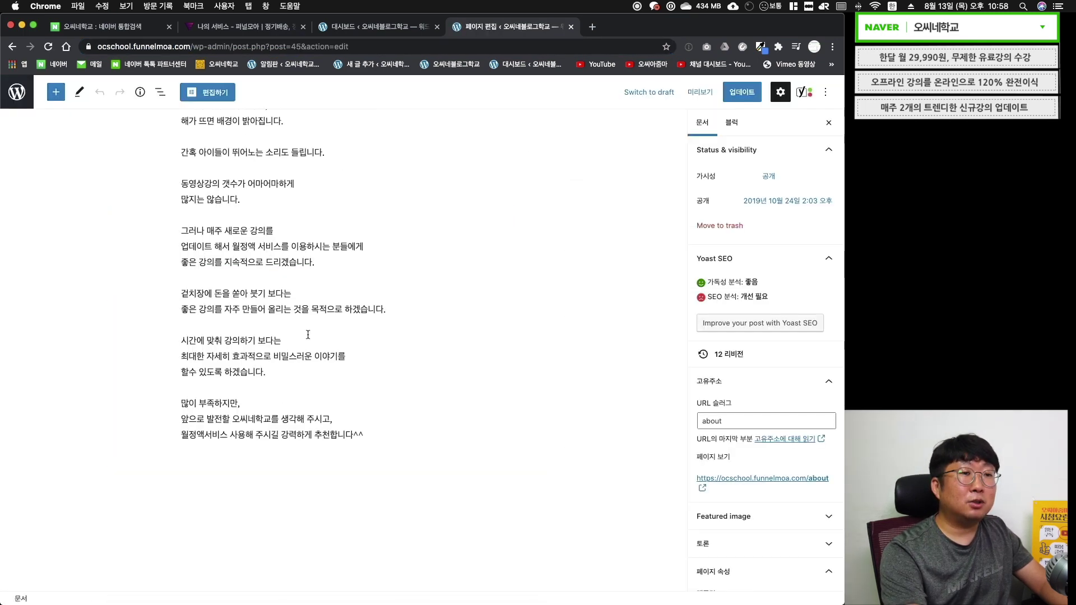
{"action": "scroll", "coordinate": [366, 340], "scroll_direction": "down", "scroll_amount": 3}
{"action": "left_click", "coordinate": [366, 341]}
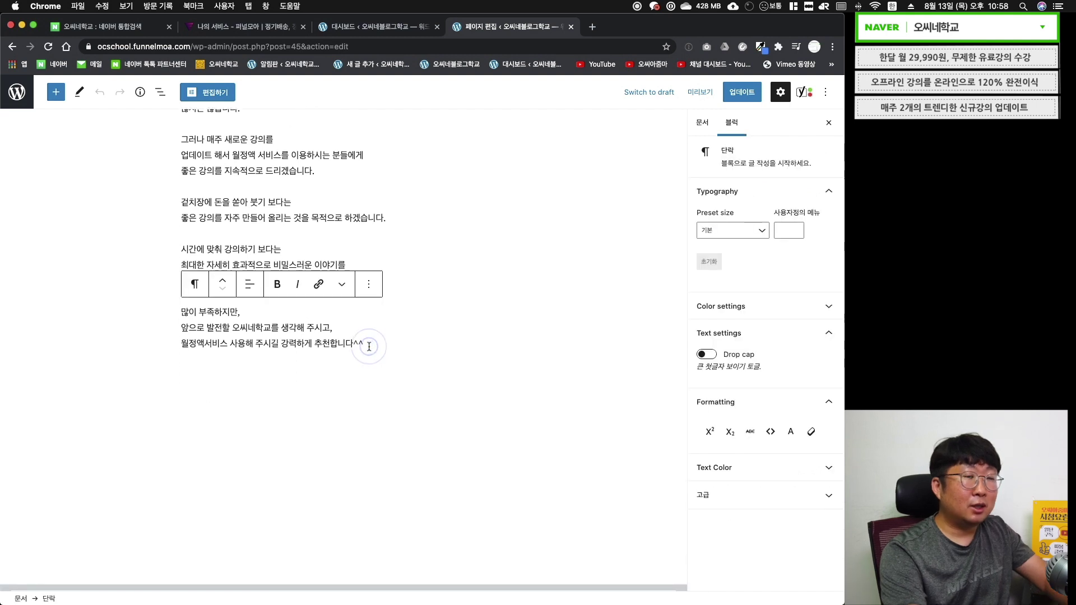
{"action": "key", "text": "Return"}
{"action": "left_click", "coordinate": [57, 93]}
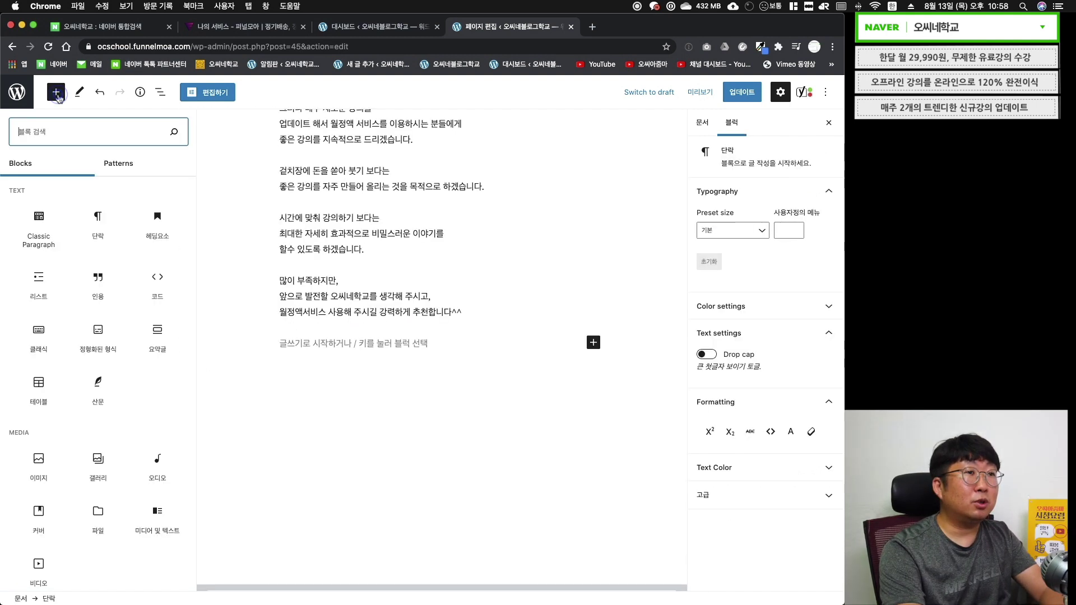
{"action": "scroll", "coordinate": [71, 334], "scroll_direction": "down", "scroll_amount": 3}
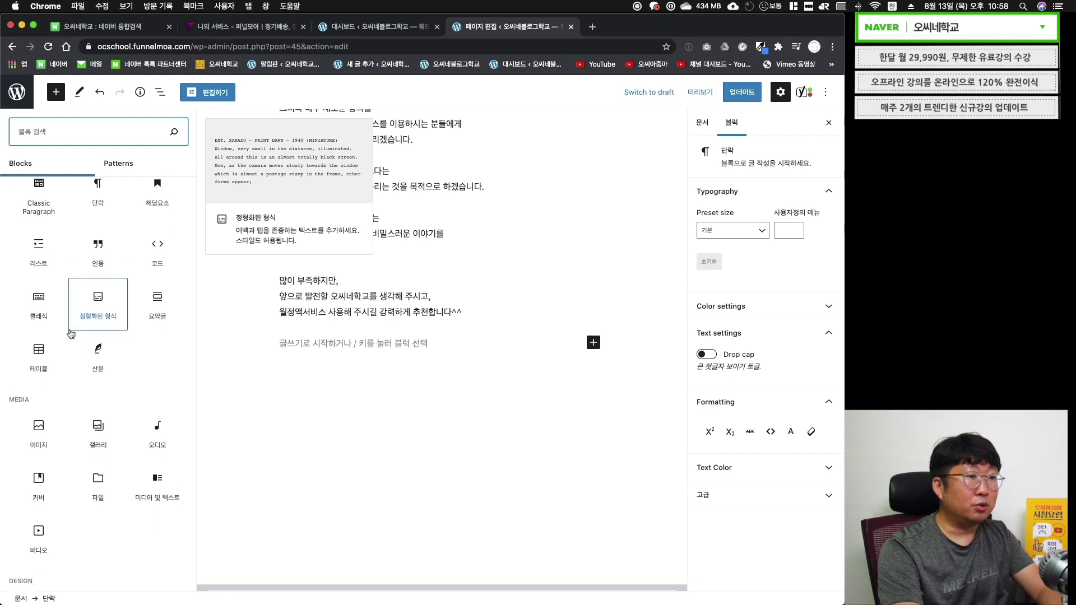
{"action": "scroll", "coordinate": [32, 417], "scroll_direction": "down", "scroll_amount": 3}
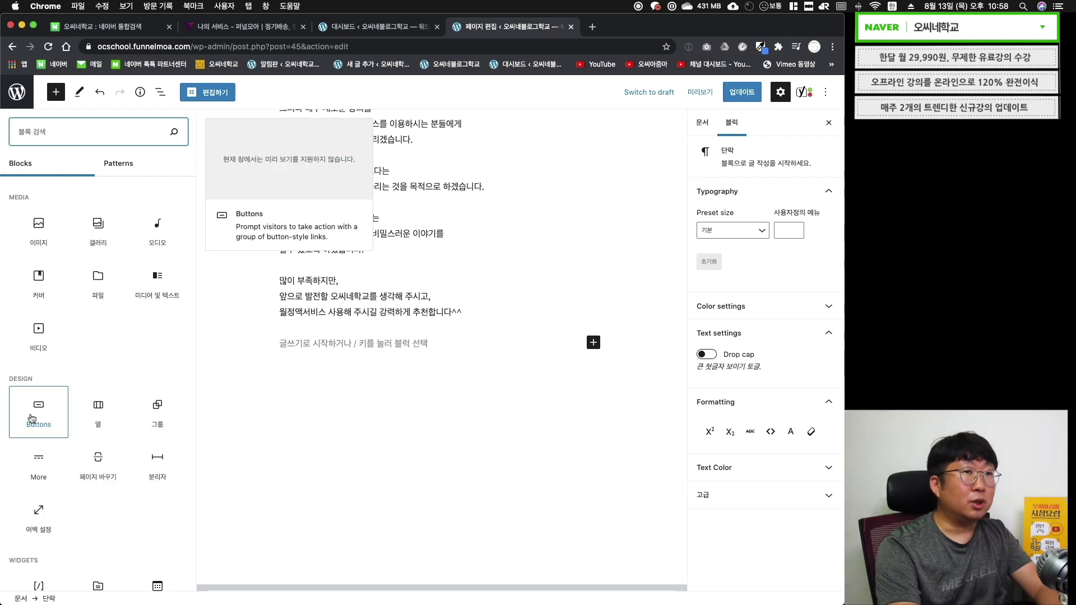
{"action": "left_click", "coordinate": [32, 417]}
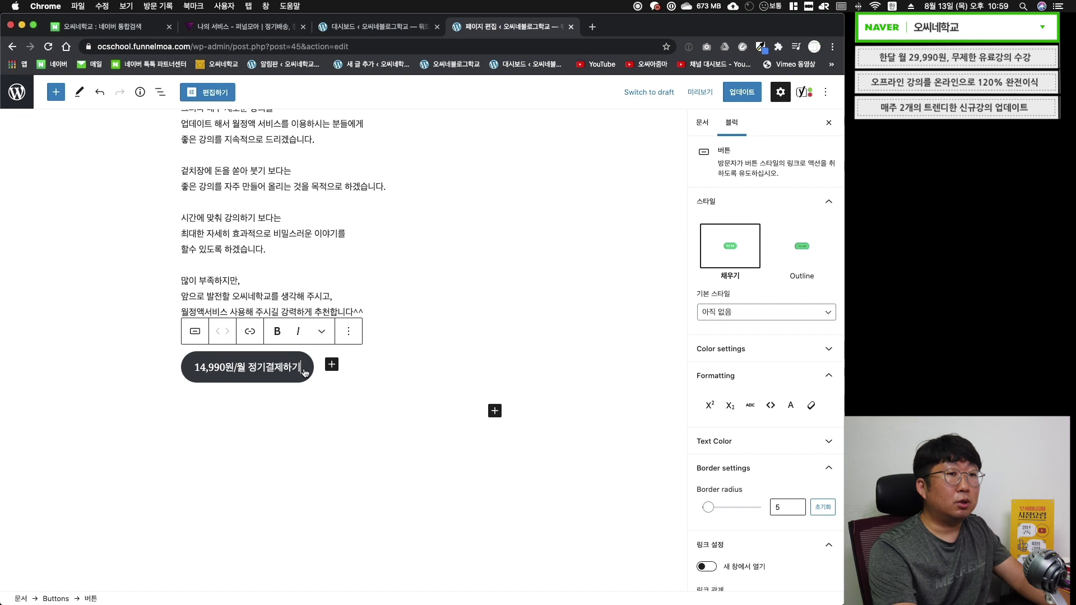
- Link the 14,990원/월 정기결제하기 button to ocschool.funnelmoa.com/subscription-program
{"action": "left_click_drag", "start_coordinate": [305, 372], "coordinate": [261, 361]}
{"action": "key", "text": "super+c"}
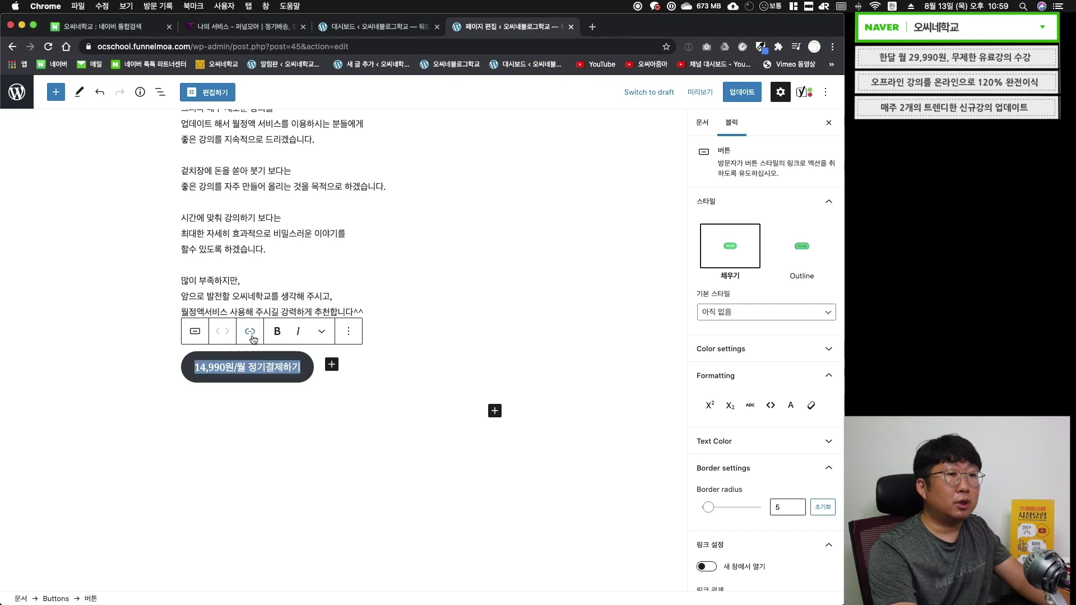
{"action": "left_click", "coordinate": [251, 334]}
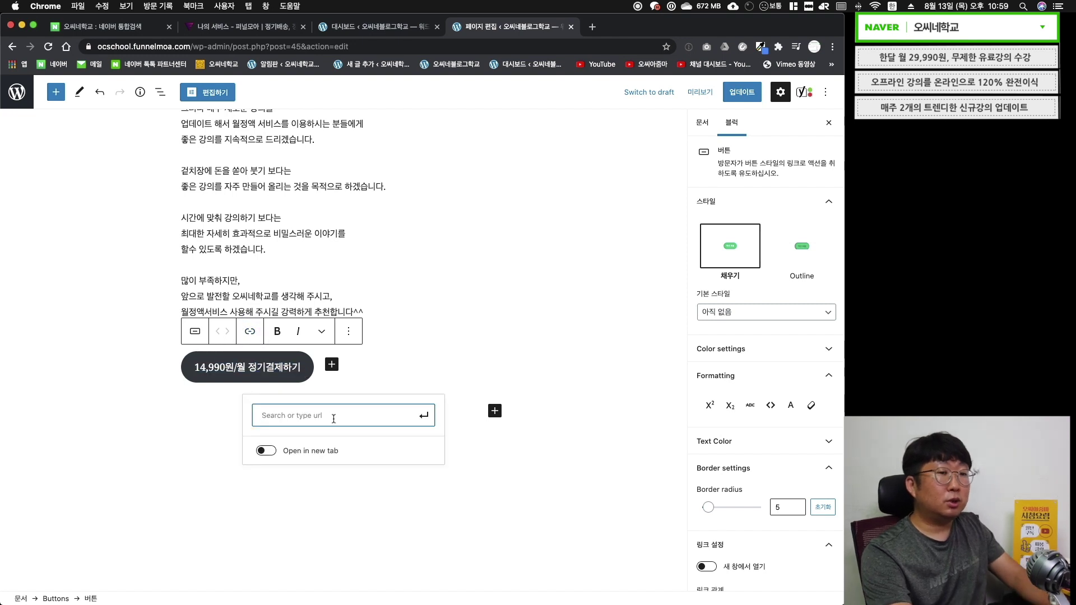
{"action": "key", "text": "super+v"}
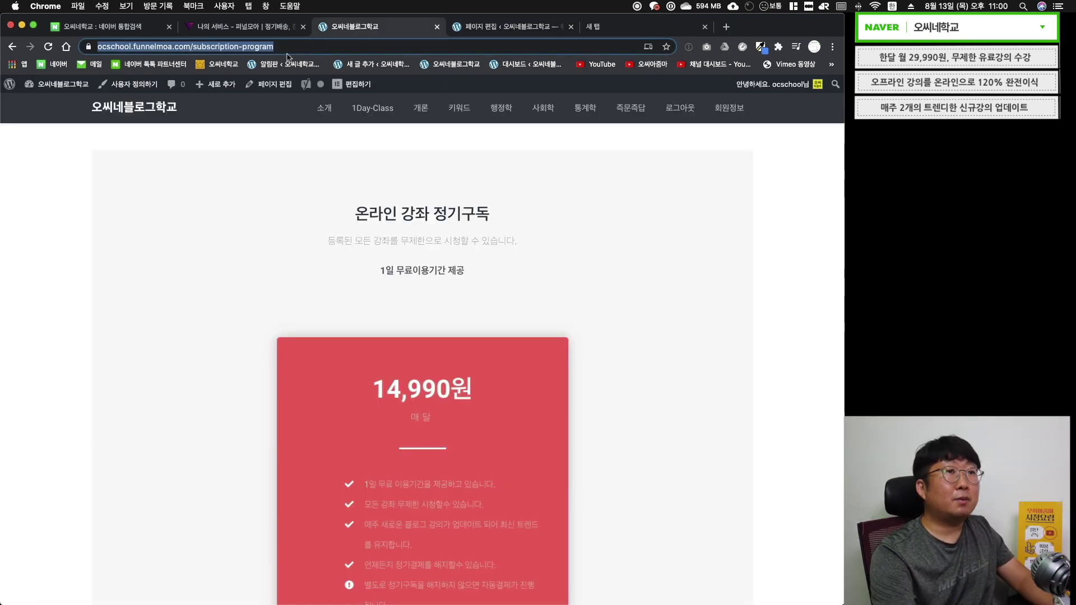
{"action": "key", "text": "super+c"}
{"action": "key", "text": "ctrl+Tab"}
{"action": "key", "text": "super+k"}
{"action": "key", "text": "super+v"}
{"action": "key", "text": "Return"}
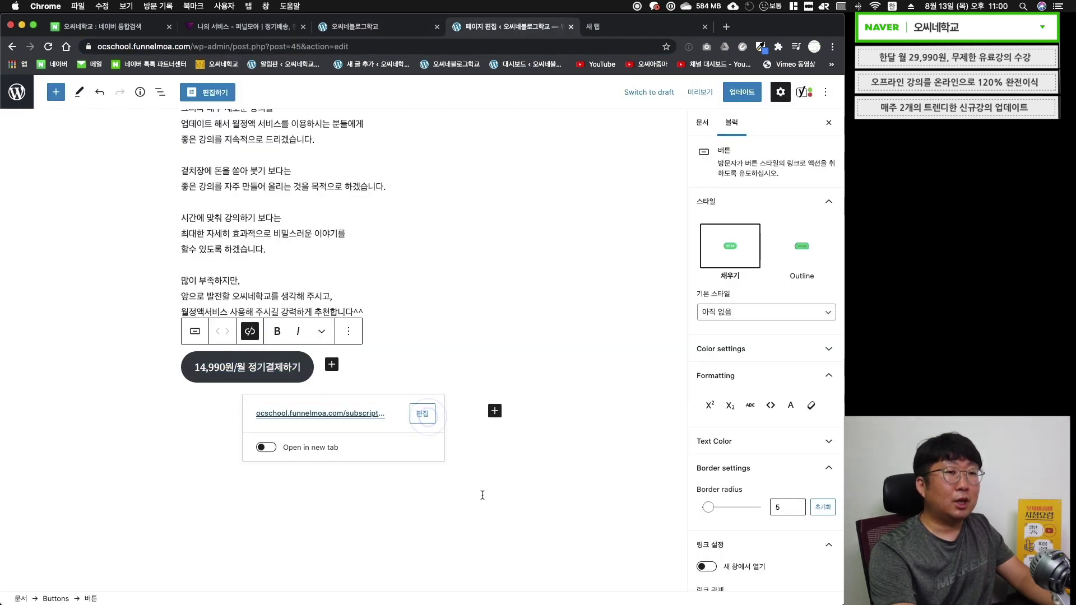
- Center-align the Buttons block and update the 서비스 소개 page
{"action": "left_click", "coordinate": [481, 493]}
{"action": "left_click", "coordinate": [201, 340]}
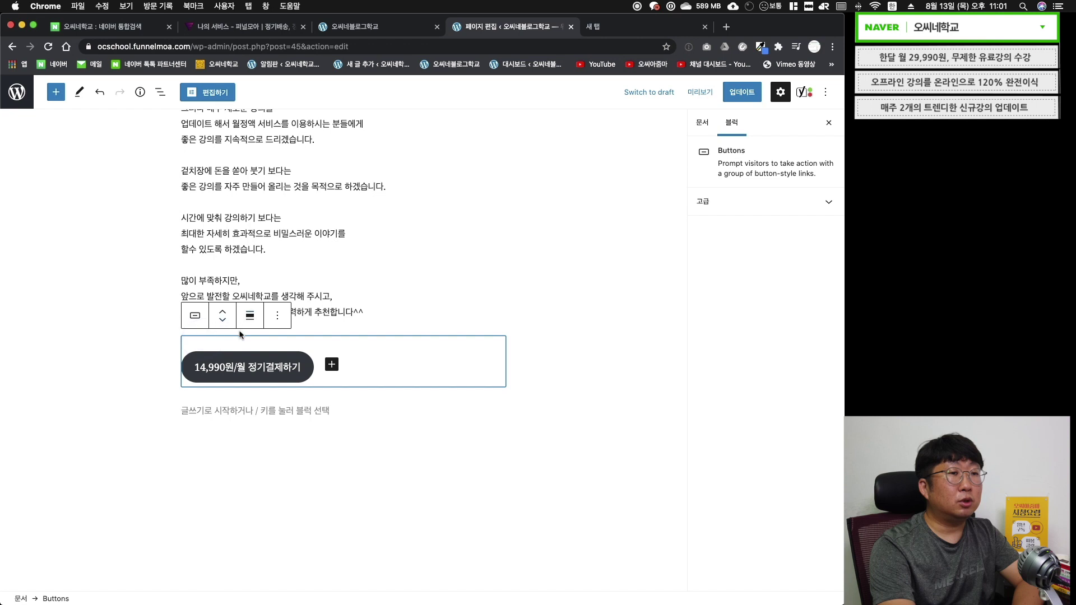
{"action": "left_click", "coordinate": [251, 318]}
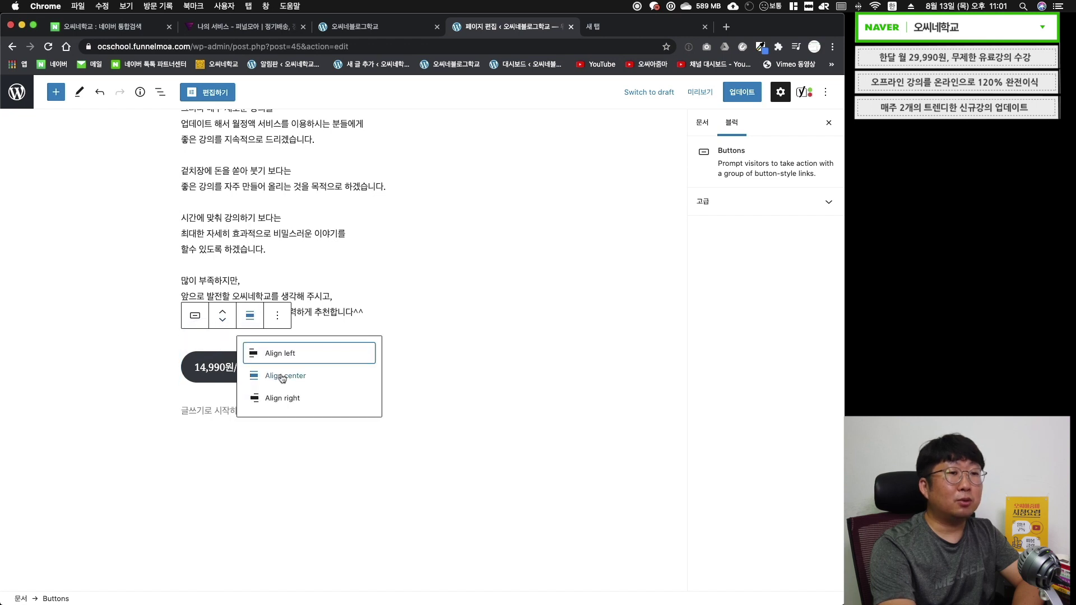
{"action": "left_click", "coordinate": [282, 376]}
{"action": "left_click", "coordinate": [488, 232]}
{"action": "left_click", "coordinate": [742, 93]}
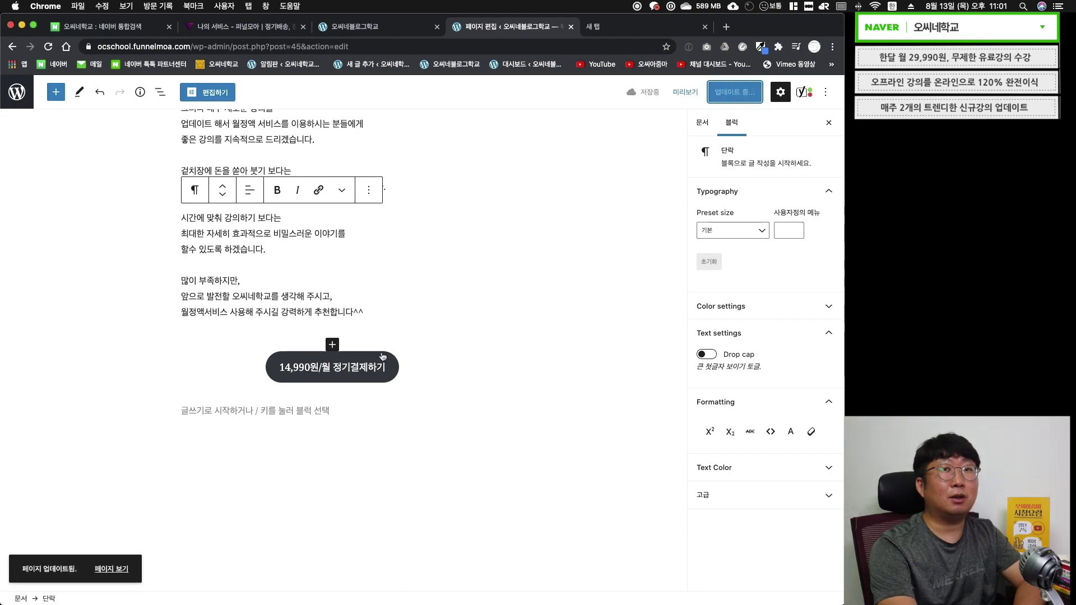
- Check the published 서비스 소개 page and follow its payment button to review the subscription product page
{"action": "left_click", "coordinate": [527, 315]}
{"action": "scroll", "coordinate": [527, 315], "scroll_direction": "down", "scroll_amount": 3}
{"action": "scroll", "coordinate": [527, 320], "scroll_direction": "up", "scroll_amount": 10}
{"action": "key", "text": "super+w"}
{"action": "scroll", "coordinate": [323, 232], "scroll_direction": "down", "scroll_amount": 5}
{"action": "scroll", "coordinate": [323, 232], "scroll_direction": "down", "scroll_amount": 10}
{"action": "left_click", "coordinate": [328, 379]}
{"action": "scroll", "coordinate": [519, 428], "scroll_direction": "down", "scroll_amount": 10}
{"action": "scroll", "coordinate": [520, 426], "scroll_direction": "up", "scroll_amount": 15}
{"action": "scroll", "coordinate": [281, 219], "scroll_direction": "down", "scroll_amount": 1}
{"action": "scroll", "coordinate": [173, 176], "scroll_direction": "up", "scroll_amount": 1}
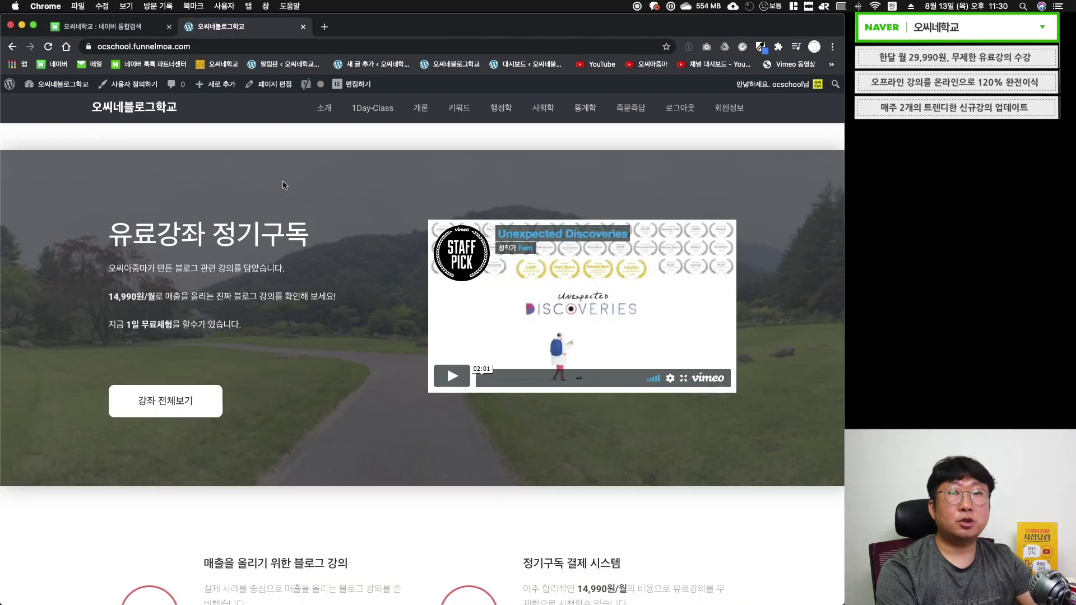
- Look over the sections of the finished 오씨네블로그학교 home page
{"action": "scroll", "coordinate": [301, 252], "scroll_direction": "down", "scroll_amount": 15}
{"action": "scroll", "coordinate": [303, 257], "scroll_direction": "up", "scroll_amount": 15}
{"action": "scroll", "coordinate": [303, 257], "scroll_direction": "down", "scroll_amount": 4}
{"action": "scroll", "coordinate": [302, 257], "scroll_direction": "down", "scroll_amount": 1}
{"action": "scroll", "coordinate": [262, 214], "scroll_direction": "up", "scroll_amount": 5}
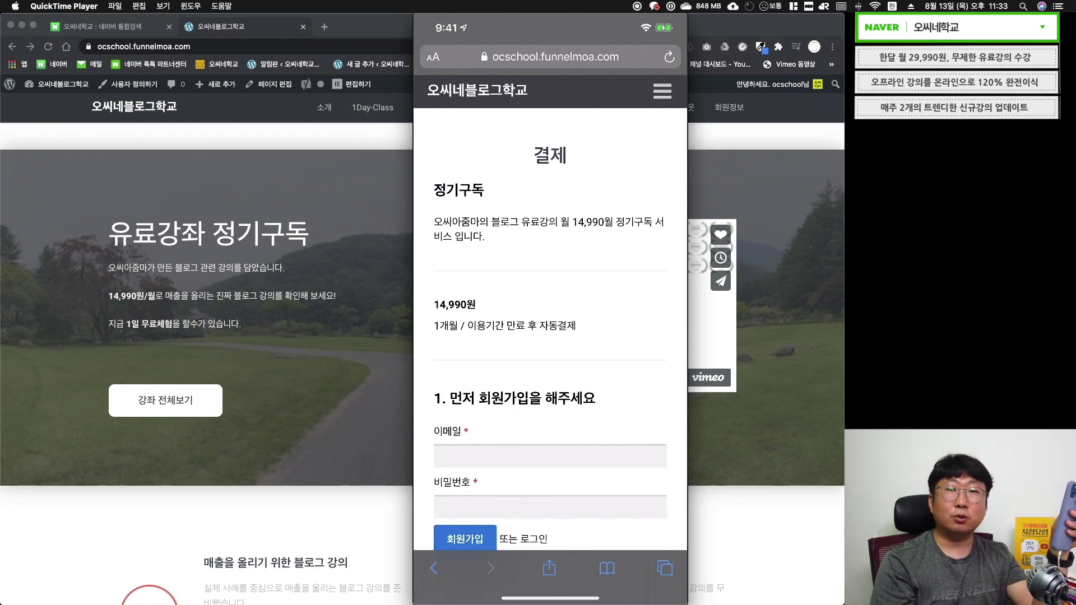
- Switch to the 텍스트 편집기 notes and copy the line 15. 도메인연결 beneath the heading 워드프레스 세팅 방법
{"action": "key", "text": "super+Tab"}
{"action": "left_click_drag", "start_coordinate": [189, 457], "coordinate": [5, 463]}
{"action": "key", "text": "super+c"}
{"action": "scroll", "coordinate": [61, 280], "scroll_direction": "up", "scroll_amount": 15}
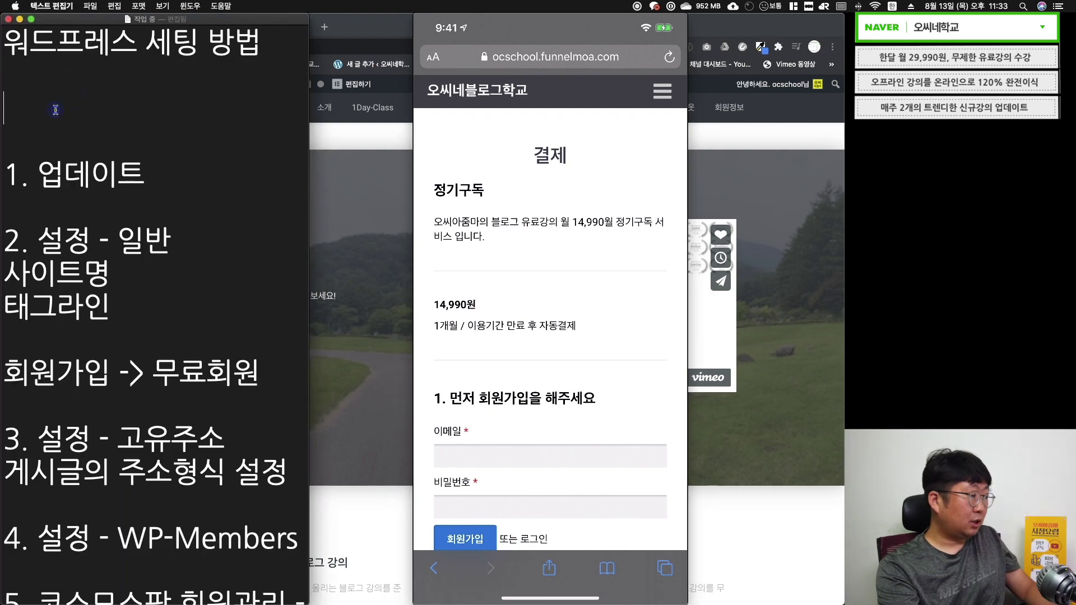
{"action": "left_click", "coordinate": [115, 124]}
{"action": "key", "text": "super+v"}
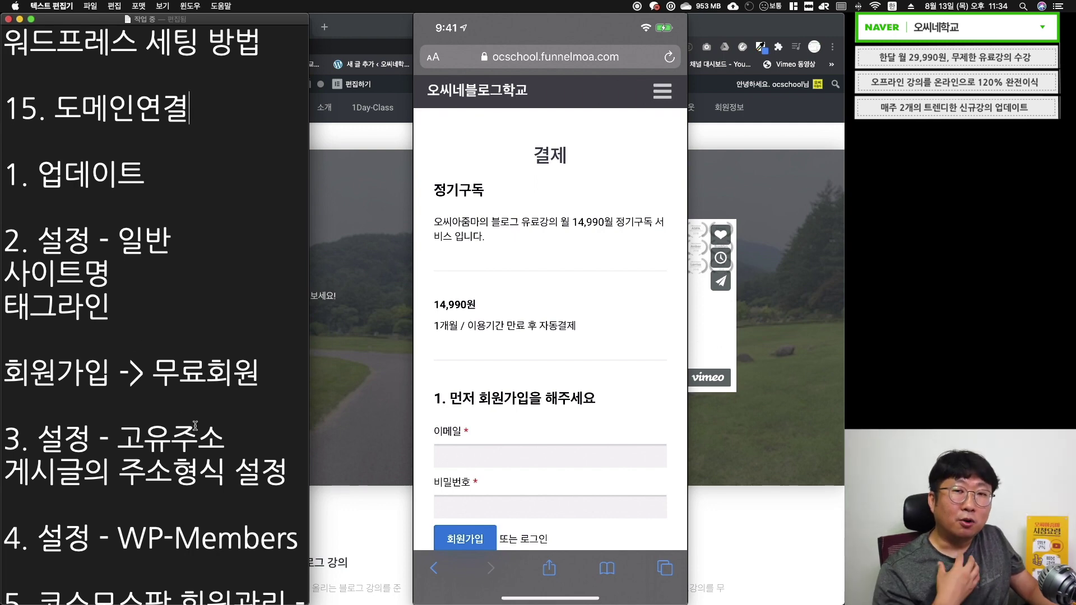
- Review the WordPress setup checklist in the notes through to the final item, 15. 도메인연결
{"action": "scroll", "coordinate": [86, 288], "scroll_direction": "down", "scroll_amount": 10}
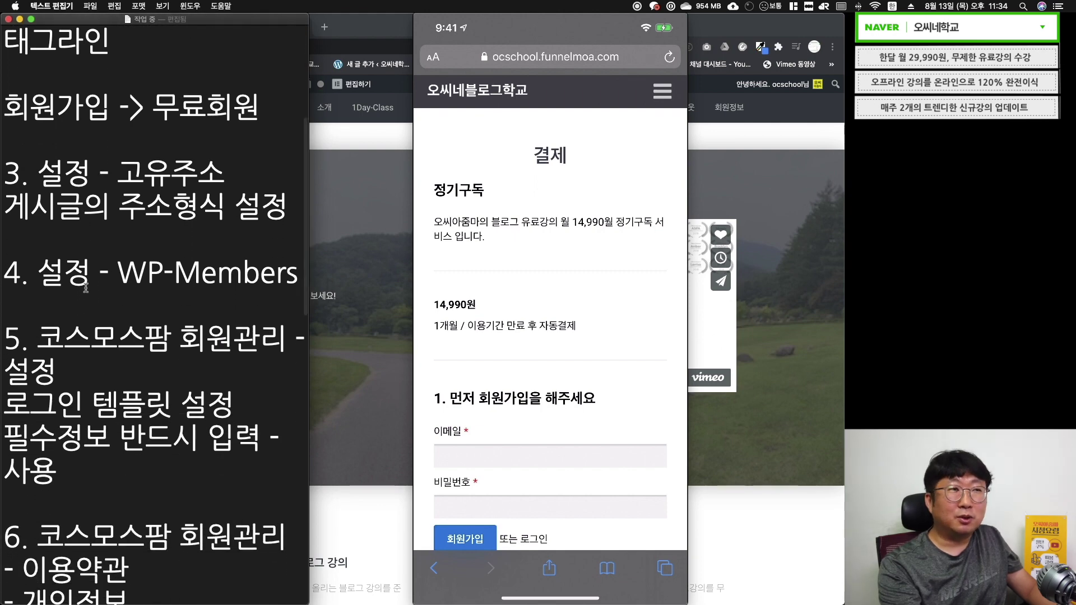
{"action": "scroll", "coordinate": [98, 167], "scroll_direction": "up", "scroll_amount": 10}
{"action": "scroll", "coordinate": [60, 174], "scroll_direction": "down", "scroll_amount": 12}
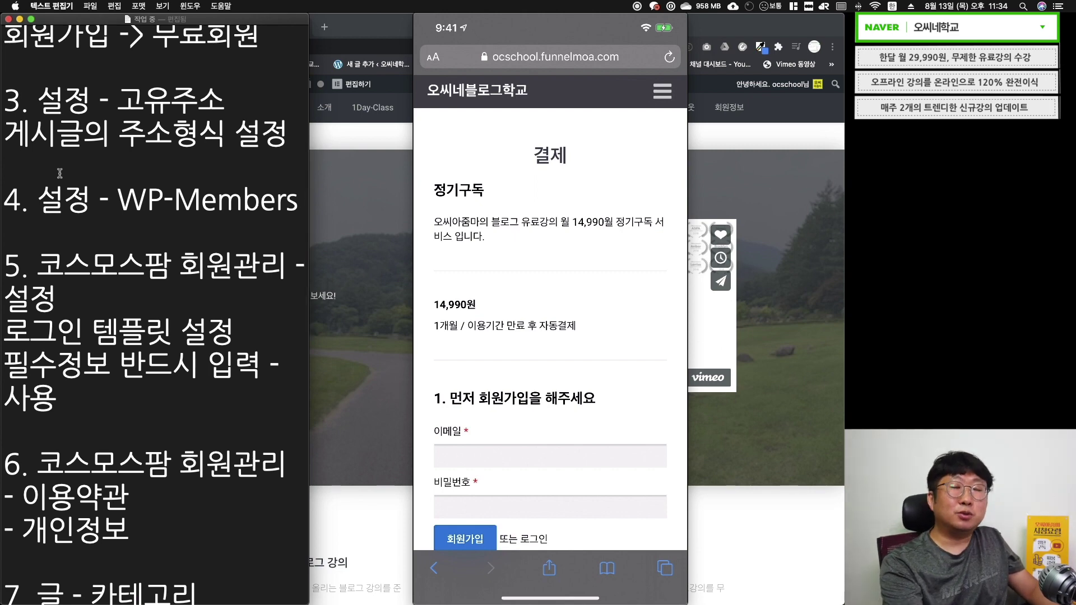
{"action": "scroll", "coordinate": [60, 173], "scroll_direction": "up", "scroll_amount": 8}
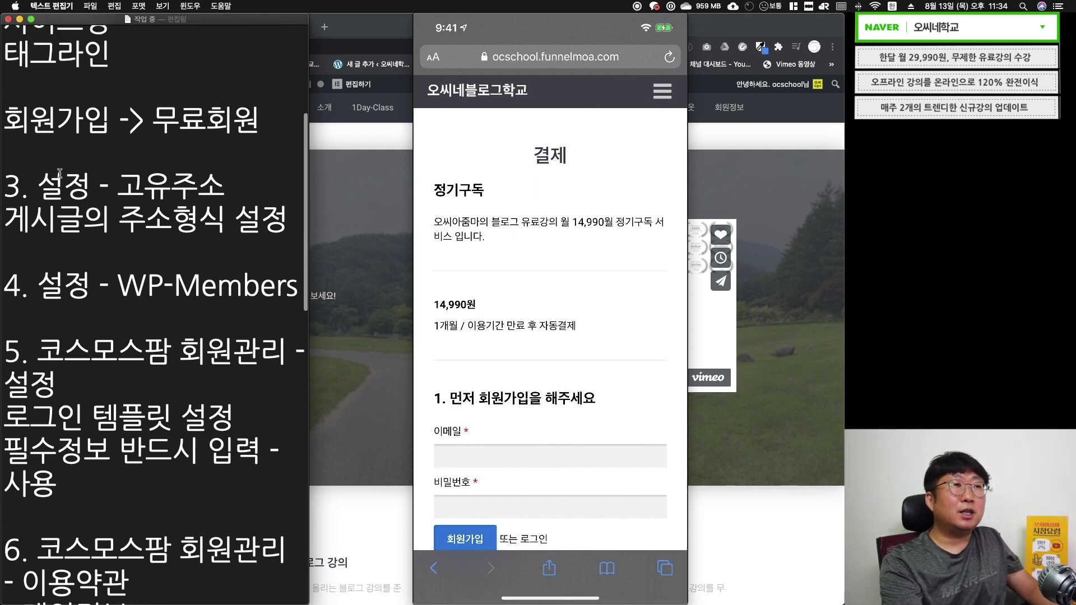
{"action": "scroll", "coordinate": [60, 173], "scroll_direction": "down", "scroll_amount": 20}
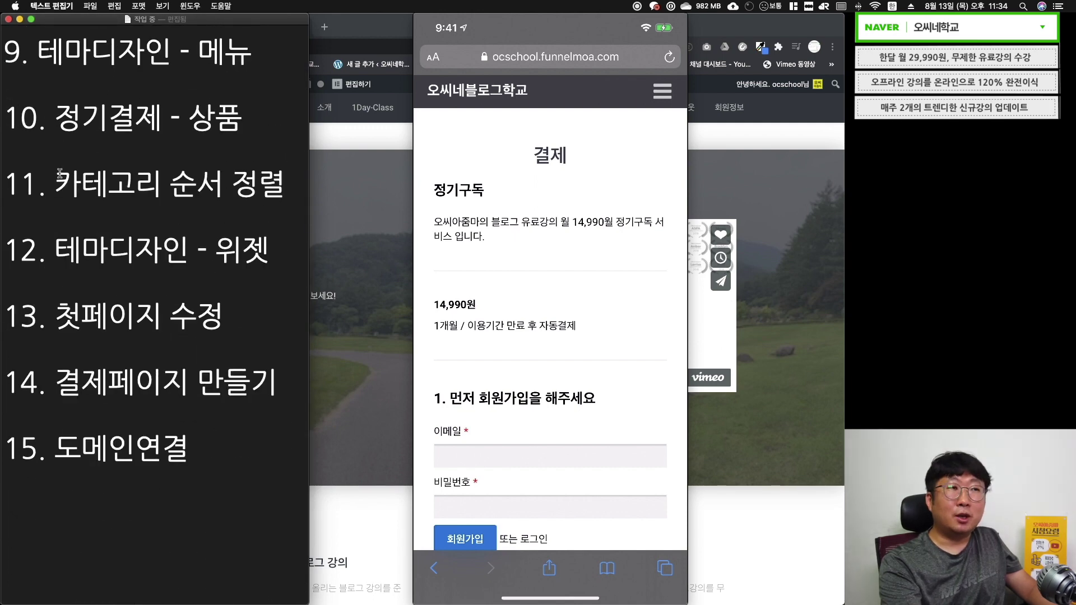
{"action": "scroll", "coordinate": [60, 173], "scroll_direction": "down", "scroll_amount": 1}
{"action": "left_click_drag", "start_coordinate": [5, 424], "coordinate": [199, 431]}
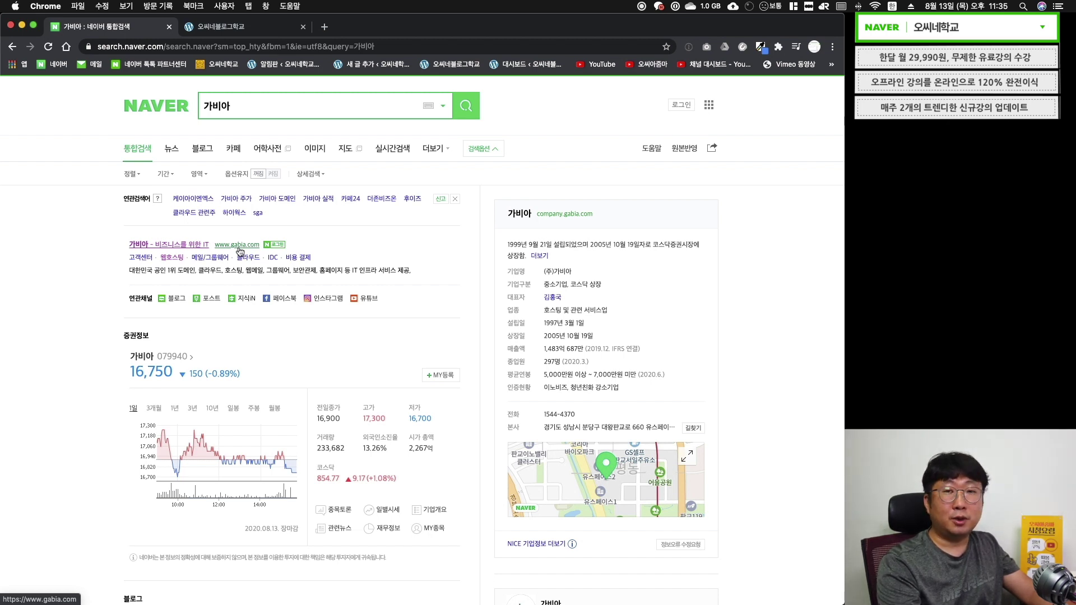
- Open the Gabia website from the Naver results and search for the domain name ocblog
{"action": "left_click", "coordinate": [238, 246]}
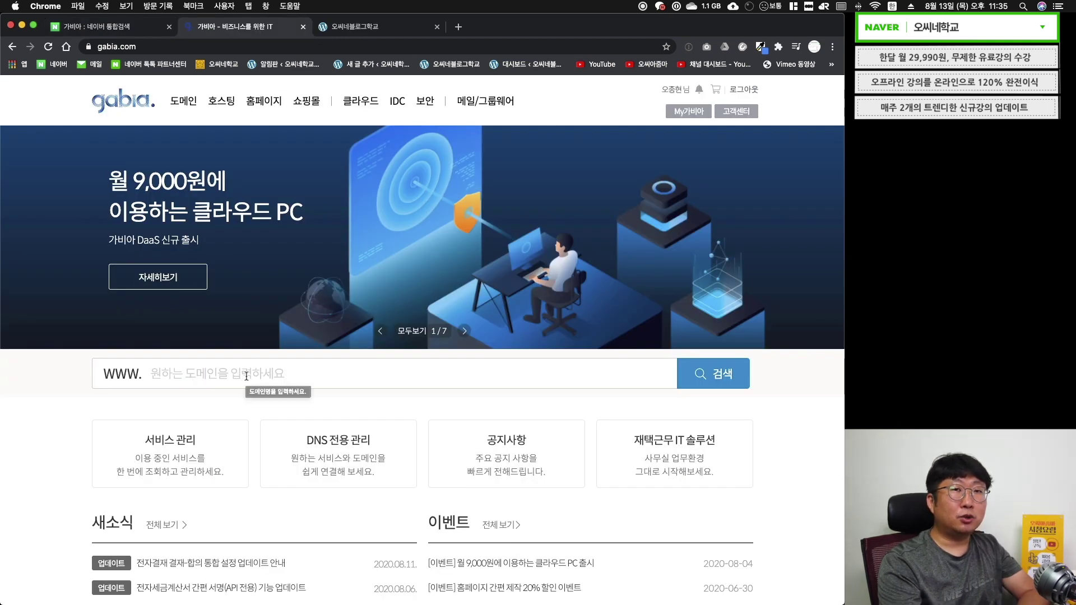
{"action": "type", "text": "ocblog"}
{"action": "key", "text": "Return"}
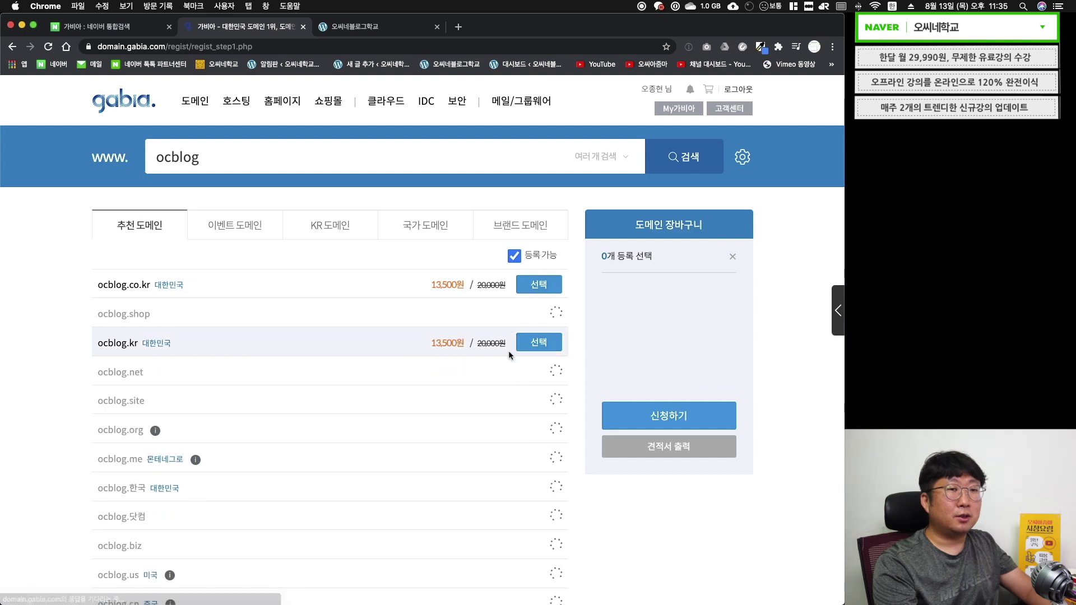
- Compare the available ocblog domain extensions and their regular and event prices, including ocblog.site
{"action": "scroll", "coordinate": [56, 318], "scroll_direction": "down", "scroll_amount": 3}
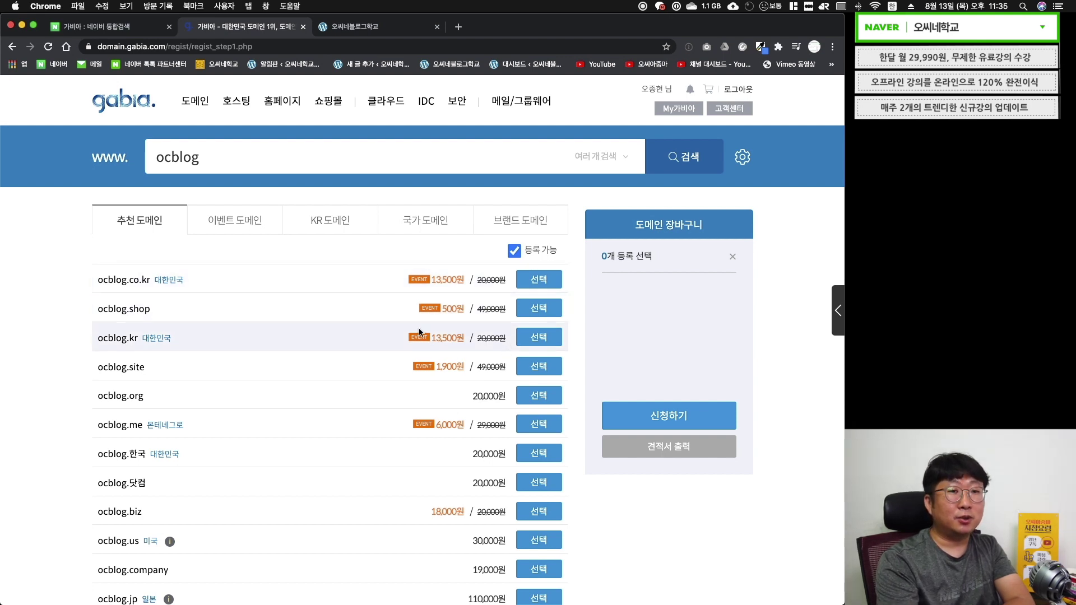
{"action": "scroll", "coordinate": [419, 331], "scroll_direction": "down", "scroll_amount": 1}
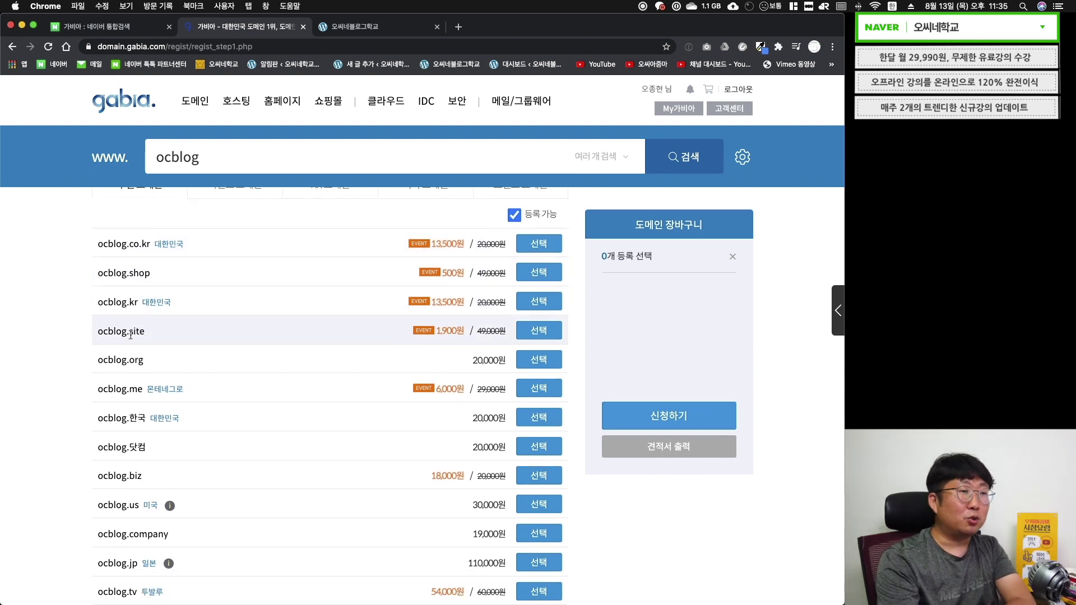
{"action": "left_click_drag", "start_coordinate": [100, 332], "coordinate": [149, 336]}
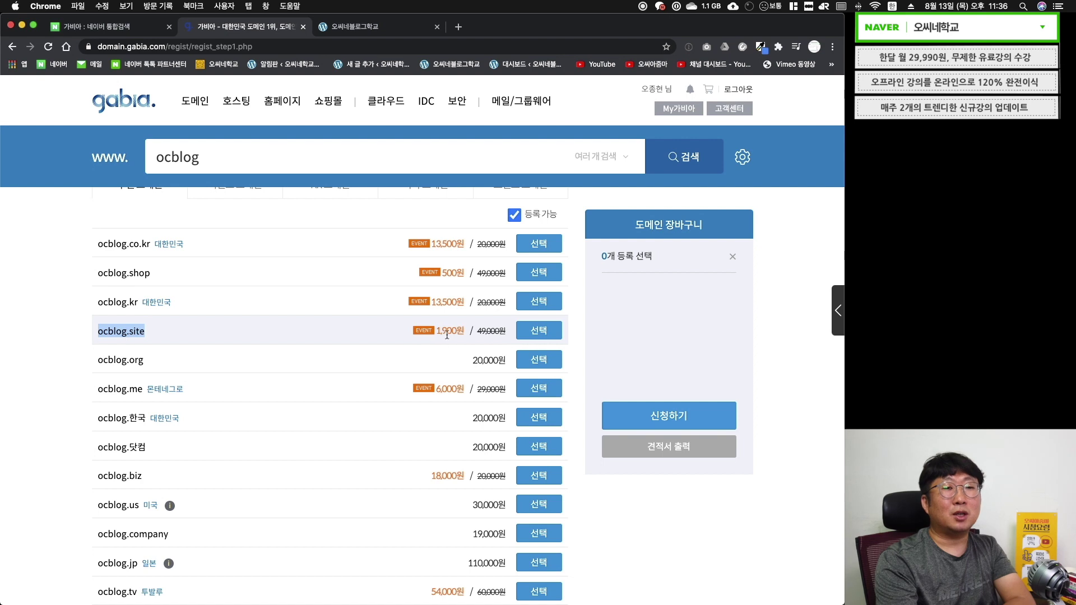
{"action": "double_click", "coordinate": [479, 331]}
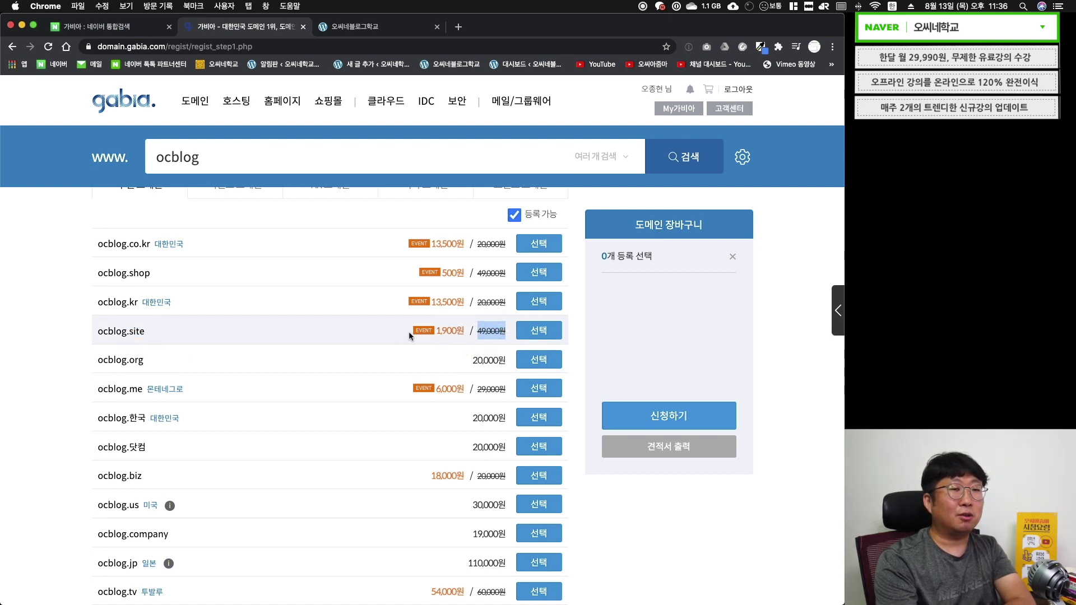
{"action": "scroll", "coordinate": [409, 332], "scroll_direction": "up", "scroll_amount": 2}
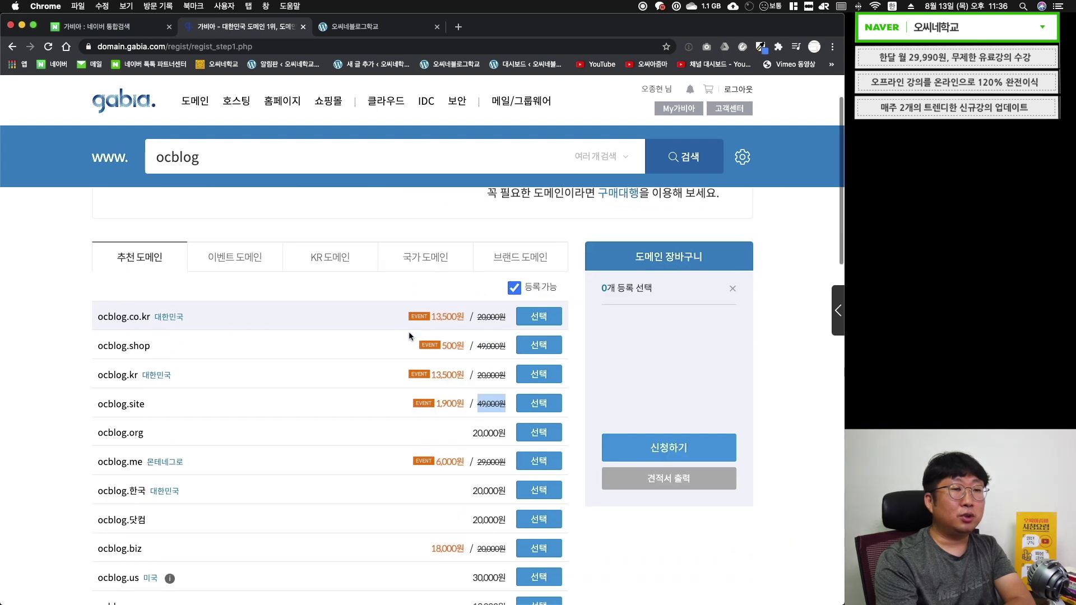
{"action": "scroll", "coordinate": [410, 336], "scroll_direction": "down", "scroll_amount": 2}
{"action": "scroll", "coordinate": [409, 335], "scroll_direction": "down", "scroll_amount": 1}
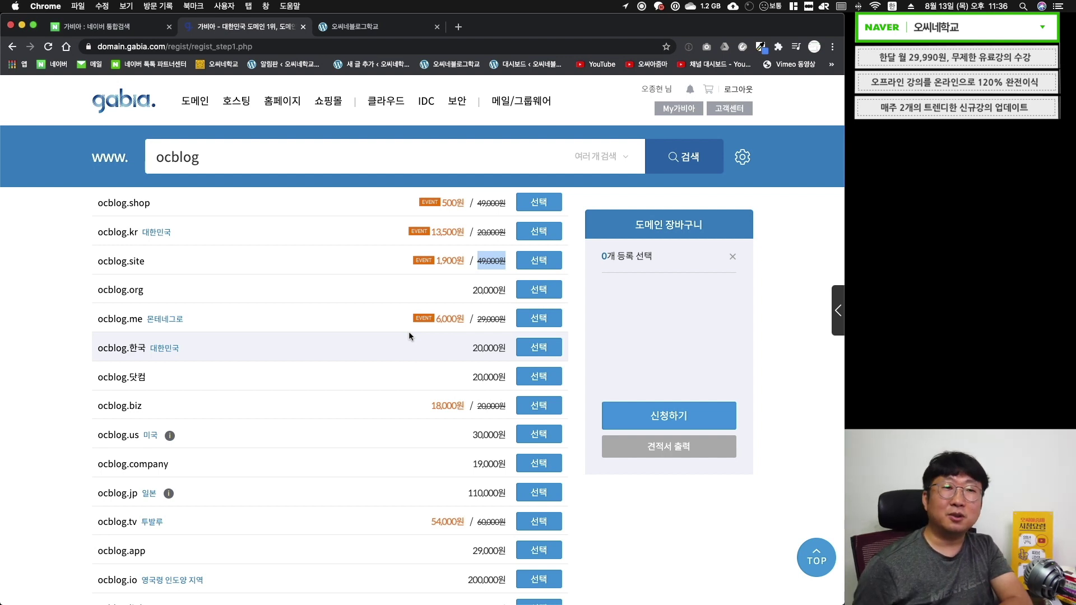
{"action": "scroll", "coordinate": [410, 335], "scroll_direction": "up", "scroll_amount": 3}
{"action": "scroll", "coordinate": [409, 335], "scroll_direction": "down", "scroll_amount": 4}
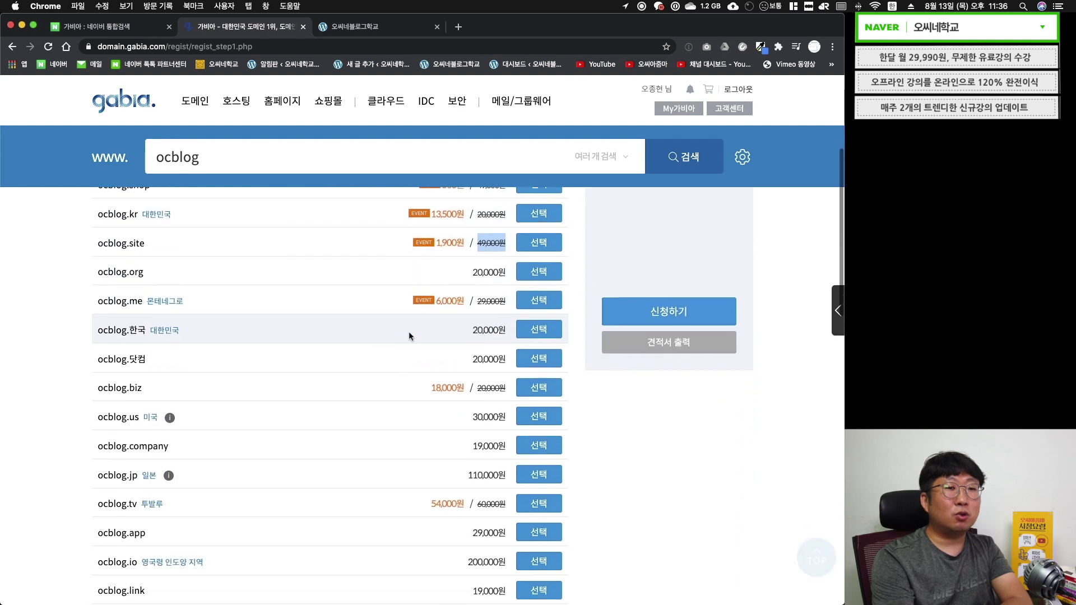
{"action": "scroll", "coordinate": [408, 335], "scroll_direction": "up", "scroll_amount": 4}
- Select ocblog.org, start its registration application, and set the registration period to 1년
{"action": "left_click_drag", "start_coordinate": [96, 424], "coordinate": [145, 425]}
{"action": "left_click", "coordinate": [545, 428]}
{"action": "left_click", "coordinate": [639, 419]}
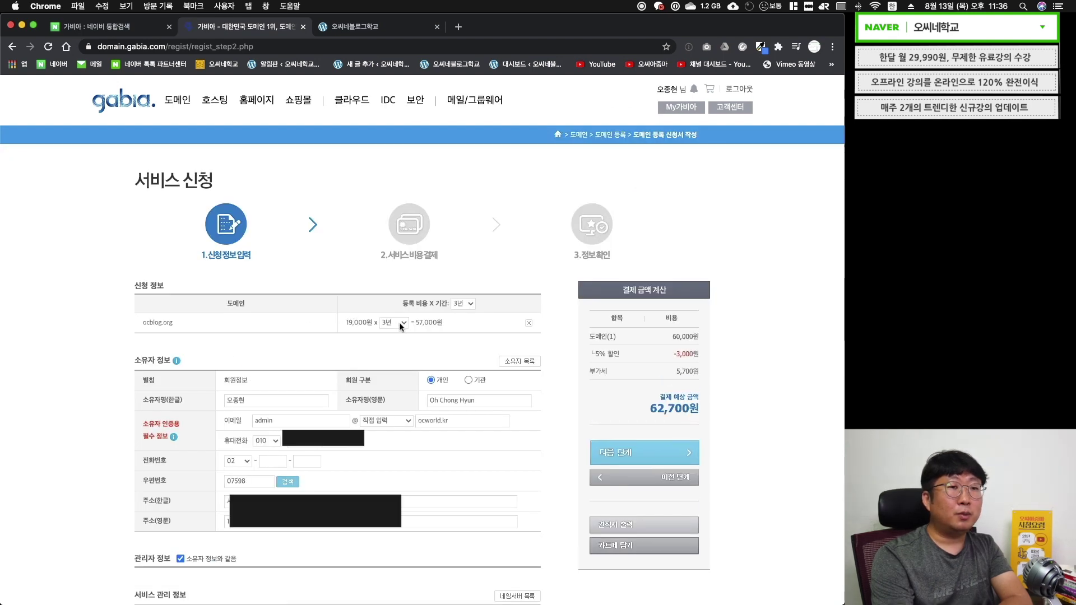
{"action": "left_click", "coordinate": [401, 327]}
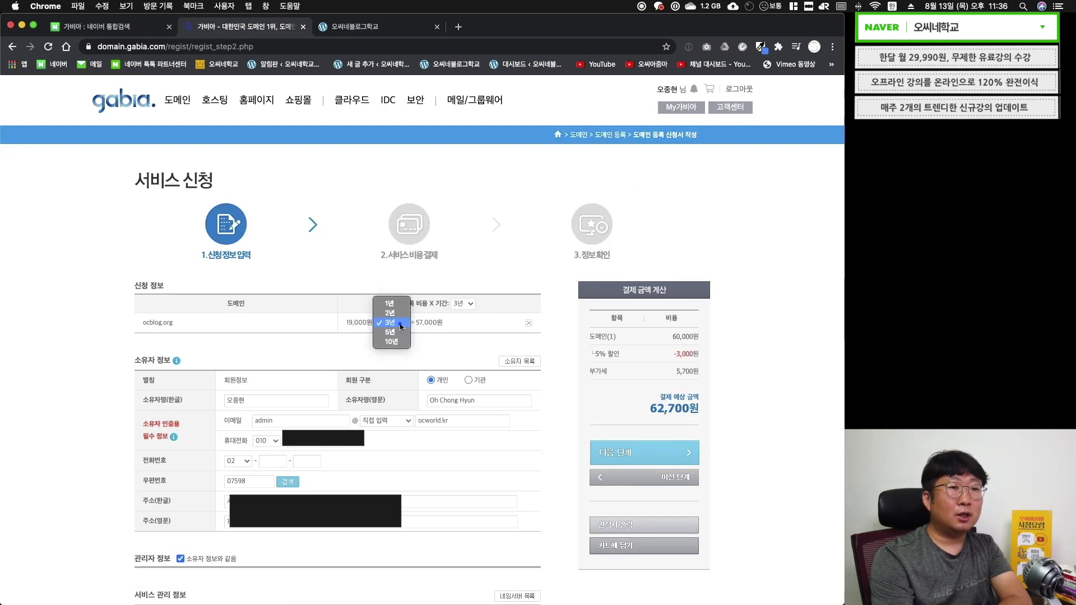
{"action": "left_click", "coordinate": [391, 304]}
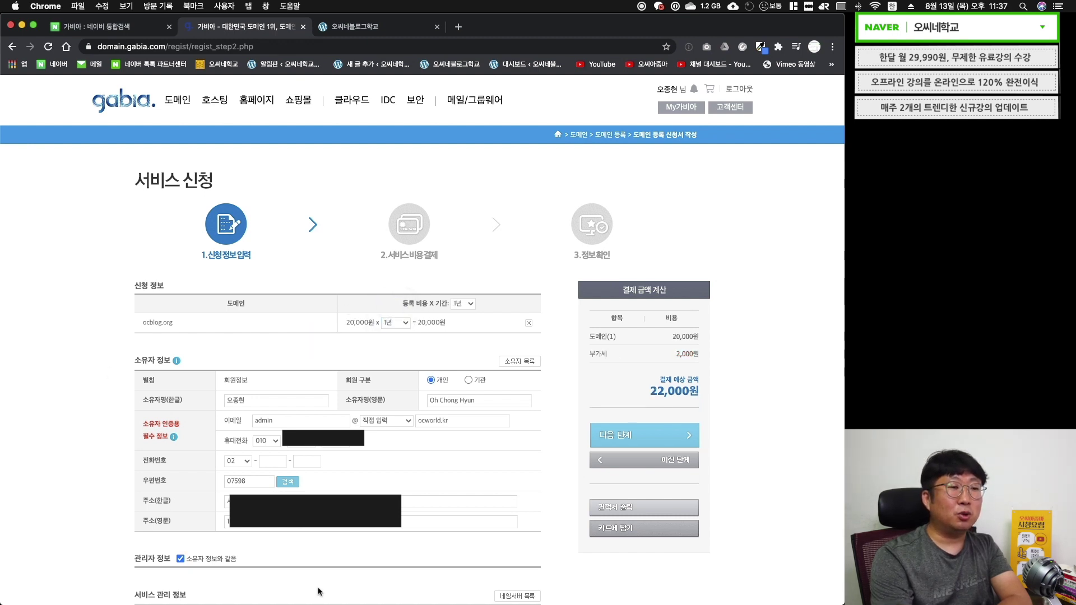
- Review the additional service options in the domain application and agree to all of the terms
{"action": "scroll", "coordinate": [218, 312], "scroll_direction": "down", "scroll_amount": 7}
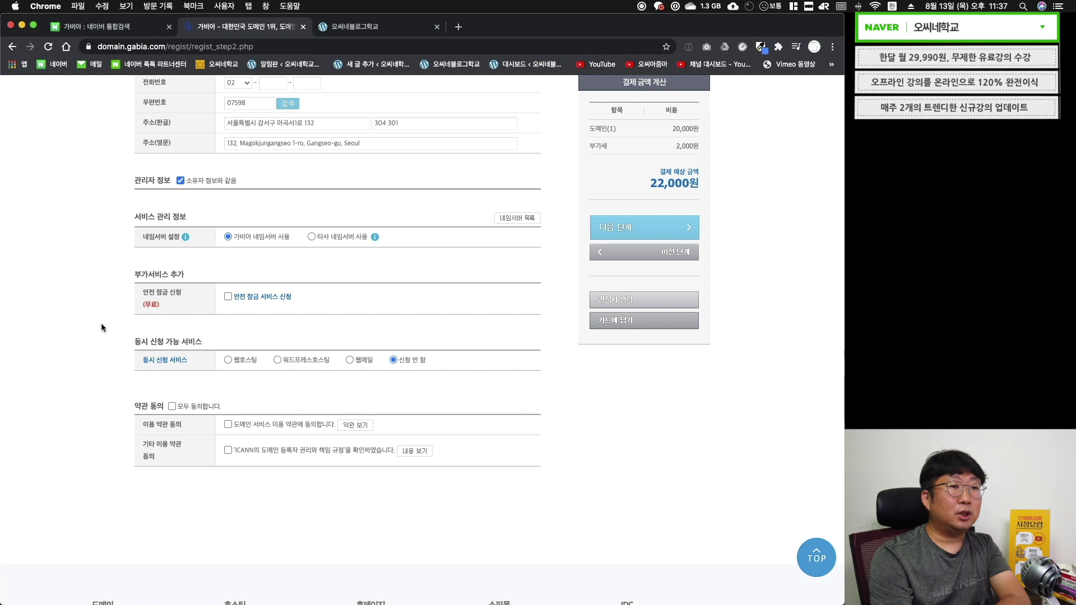
{"action": "left_click_drag", "start_coordinate": [202, 341], "coordinate": [134, 342]}
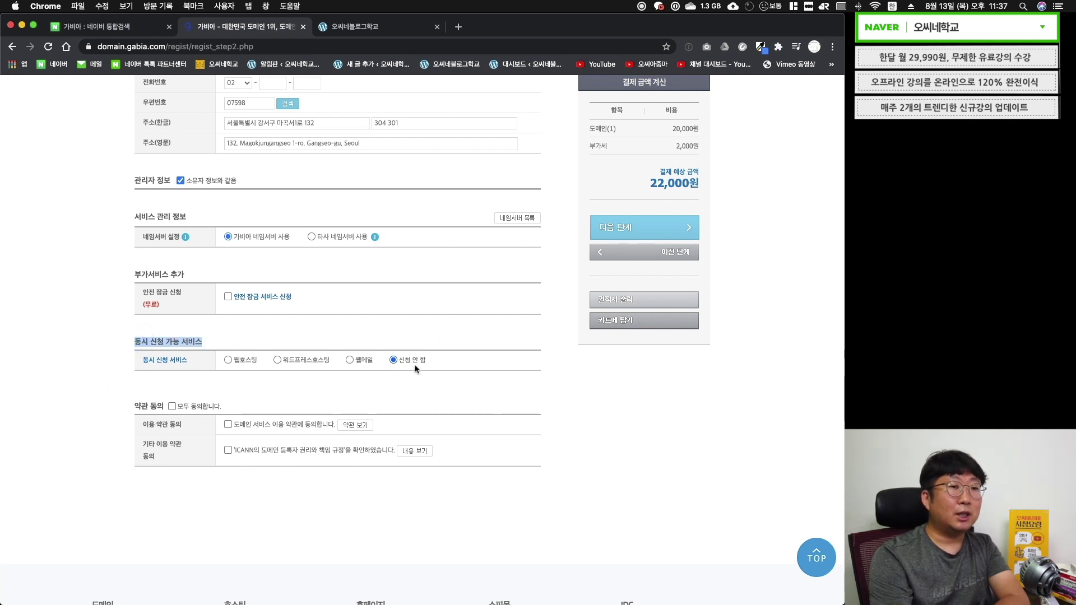
{"action": "left_click", "coordinate": [172, 406]}
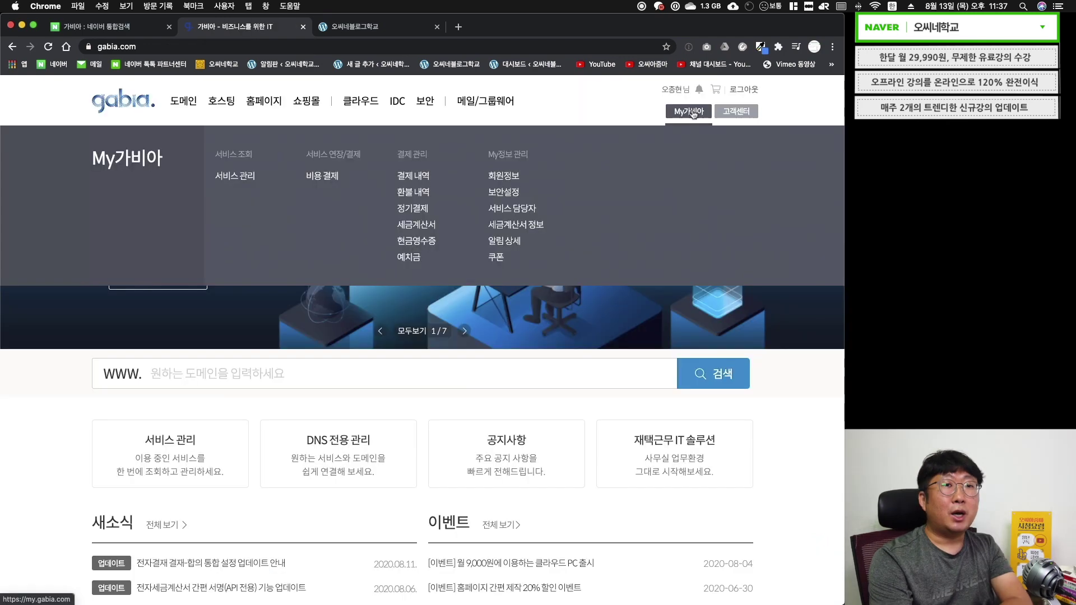
- Go to the My가비아 service list and open the management tool for the ocblog.xyz domain
{"action": "left_click", "coordinate": [693, 113]}
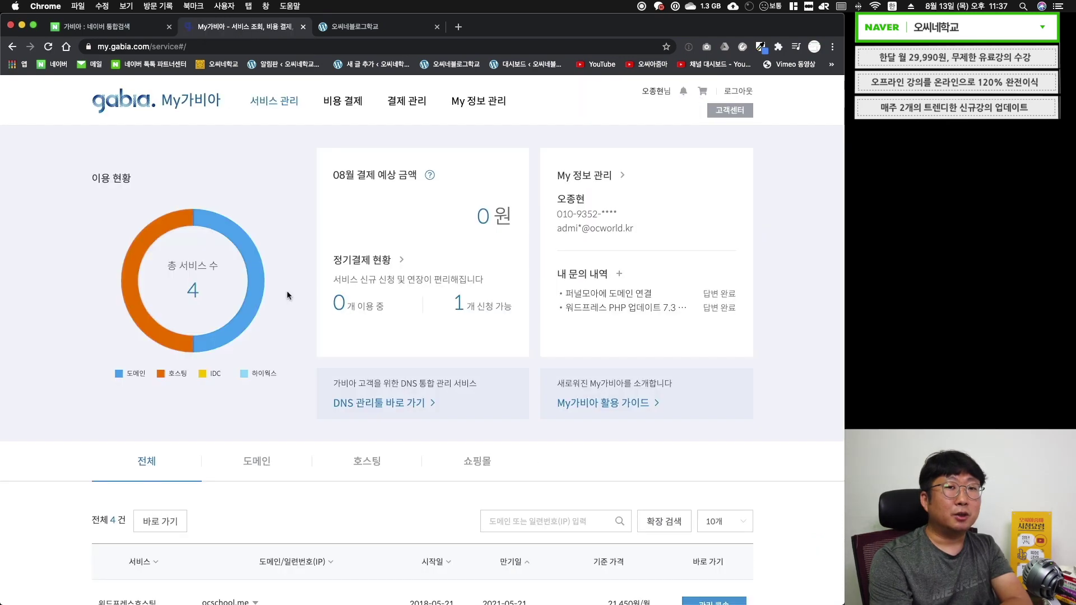
{"action": "scroll", "coordinate": [288, 295], "scroll_direction": "down", "scroll_amount": 6}
{"action": "left_click_drag", "start_coordinate": [95, 385], "coordinate": [198, 395]}
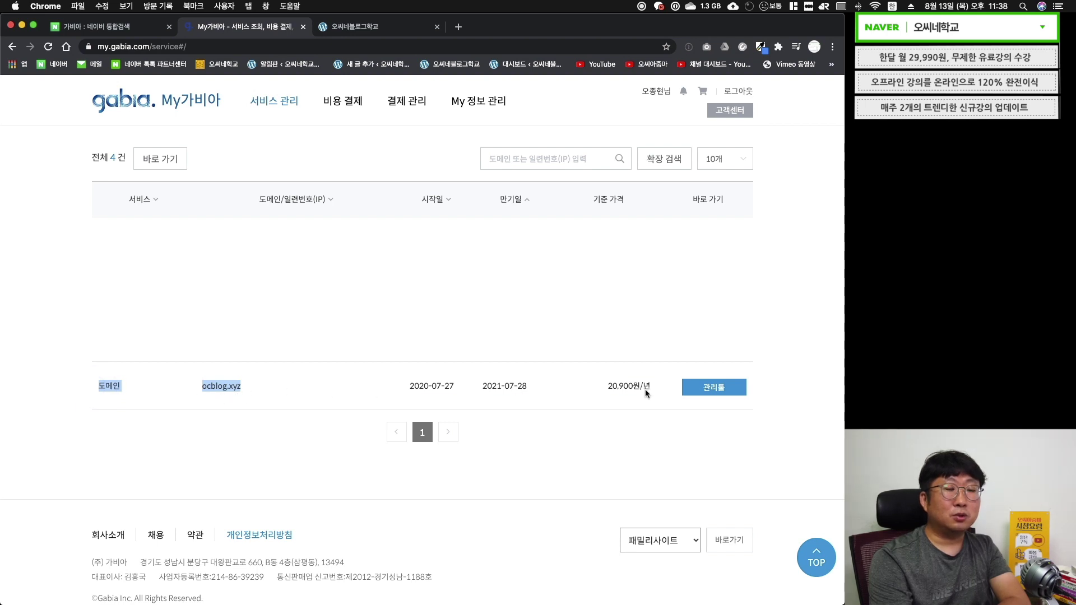
{"action": "left_click", "coordinate": [557, 441]}
{"action": "scroll", "coordinate": [722, 321], "scroll_direction": "down", "scroll_amount": 2}
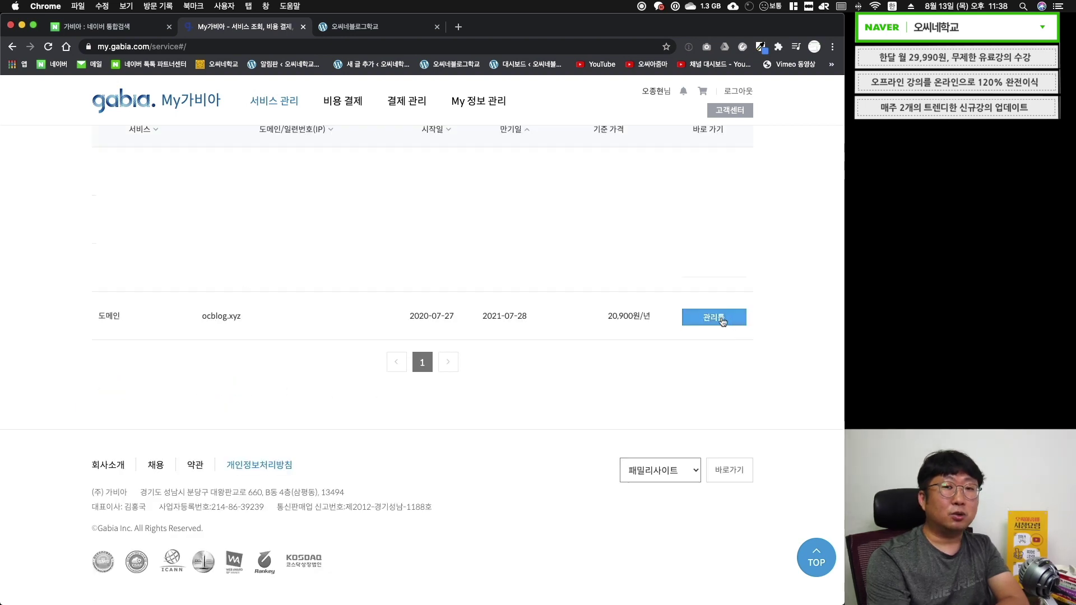
{"action": "left_click", "coordinate": [714, 317]}
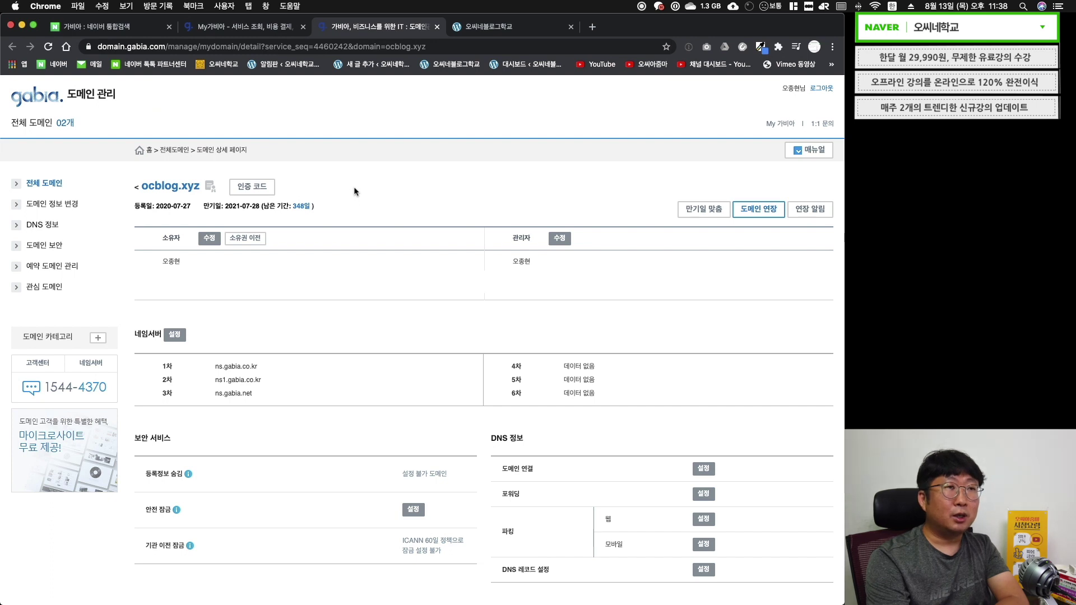
- Open the DNS record settings for the ocblog.xyz domain and agree to continue in the DNS management tool
{"action": "scroll", "coordinate": [482, 402], "scroll_direction": "down", "scroll_amount": 3}
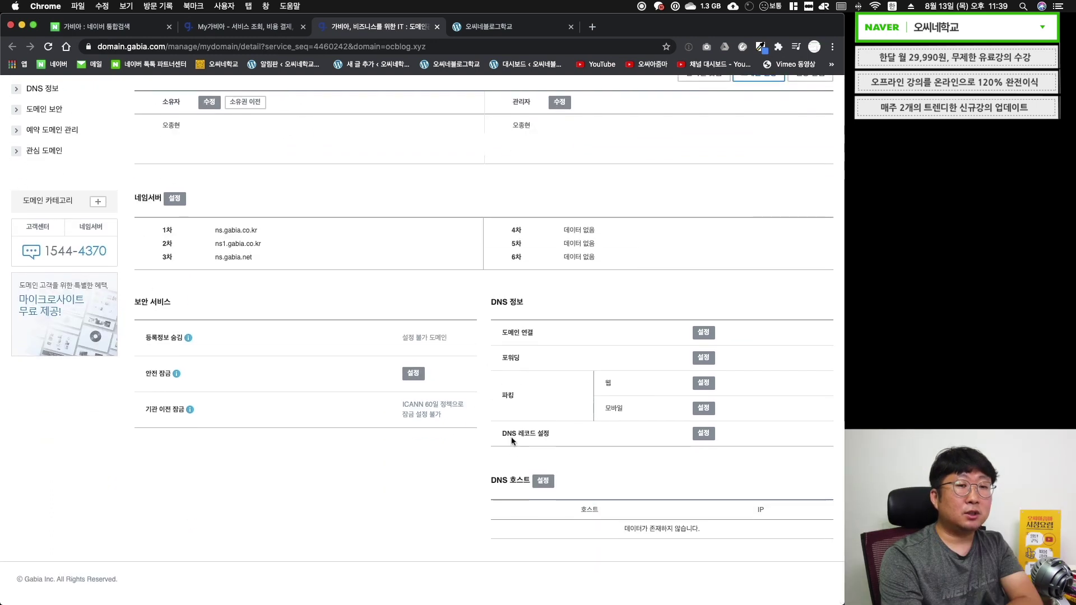
{"action": "left_click", "coordinate": [701, 434]}
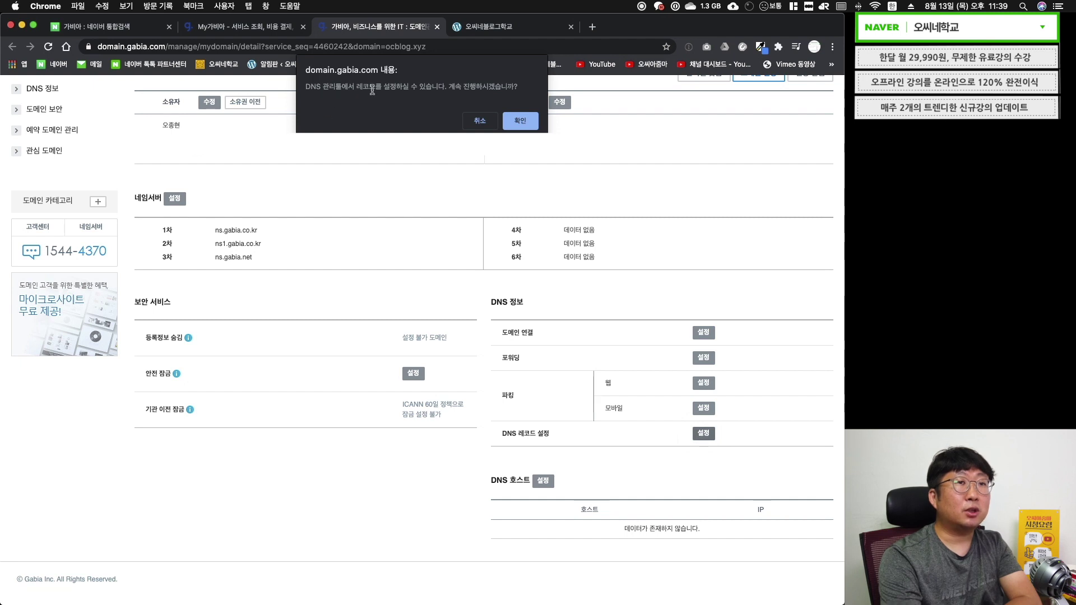
{"action": "left_click", "coordinate": [520, 122]}
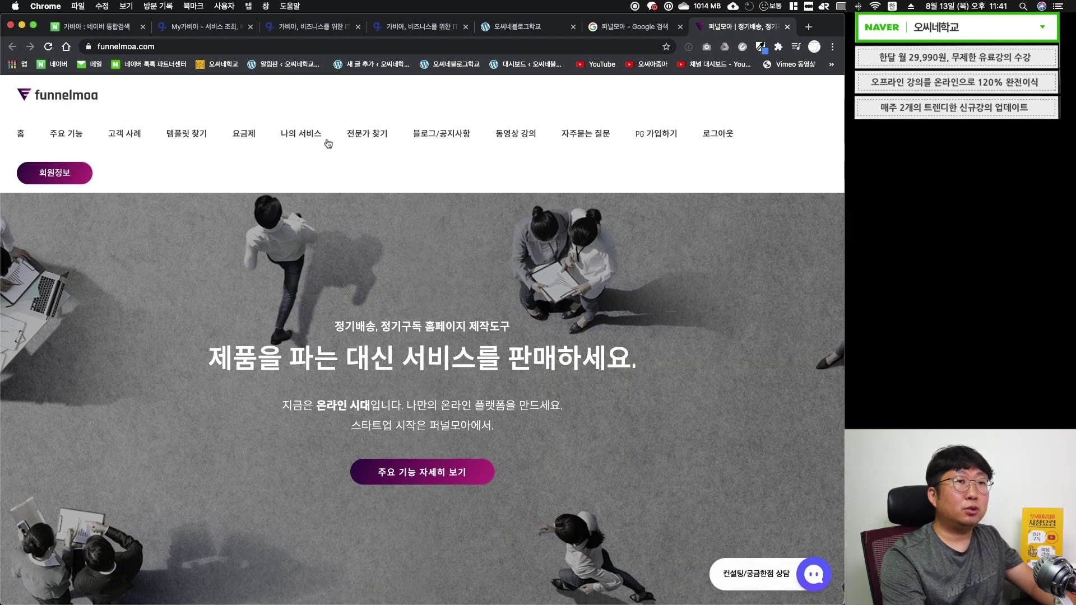
- Open the 나의 서비스 list on funnelmoa.com and view the ocschool service's connected-domain settings
{"action": "left_click", "coordinate": [311, 137]}
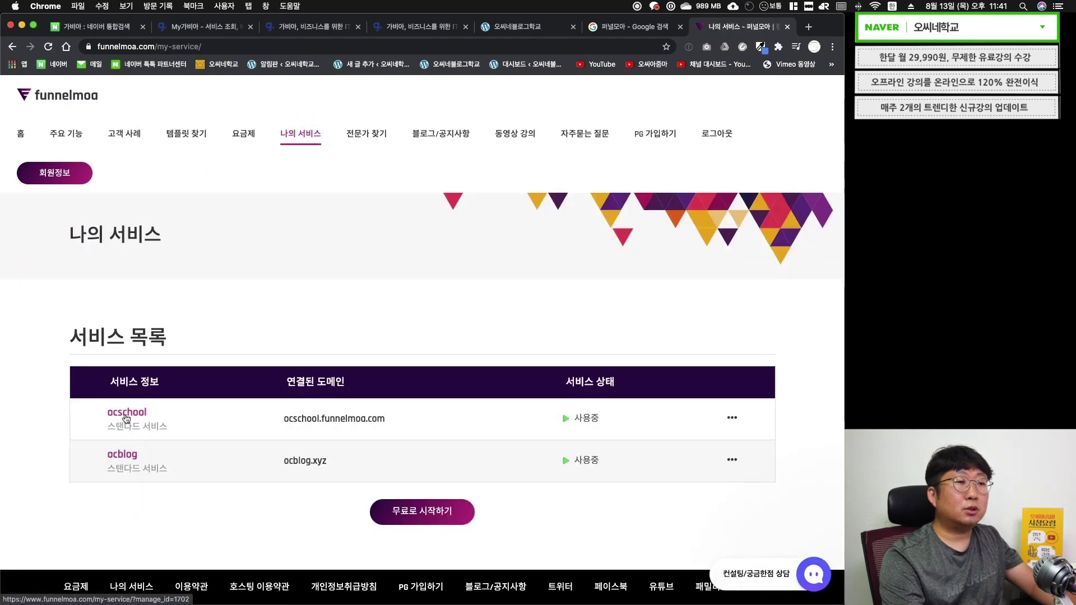
{"action": "left_click", "coordinate": [127, 414]}
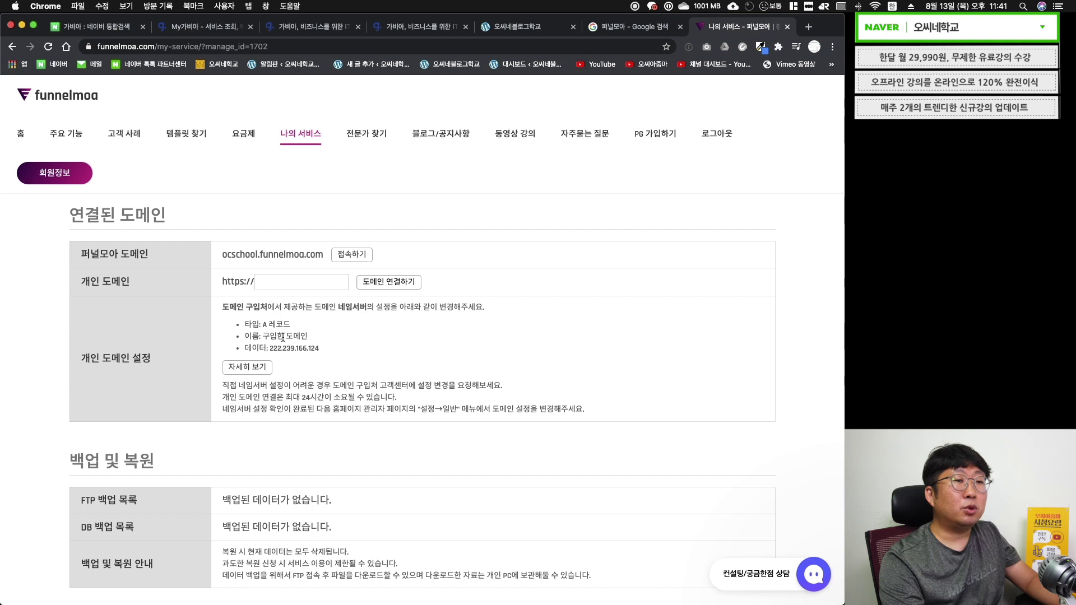
{"action": "key", "text": "super+4"}
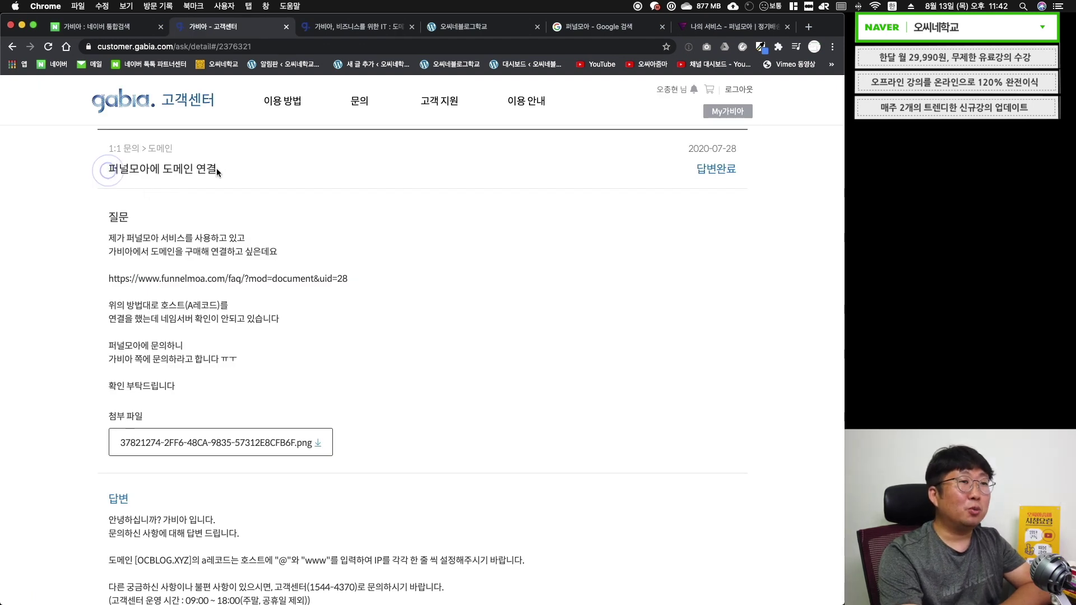
- Read the Gabia customer support inquiry about connecting the domain to 퍼널모아 and the answer given to it
{"action": "left_click_drag", "start_coordinate": [116, 168], "coordinate": [108, 147]}
{"action": "left_click_drag", "start_coordinate": [109, 237], "coordinate": [192, 395]}
{"action": "scroll", "coordinate": [257, 391], "scroll_direction": "down", "scroll_amount": 3}
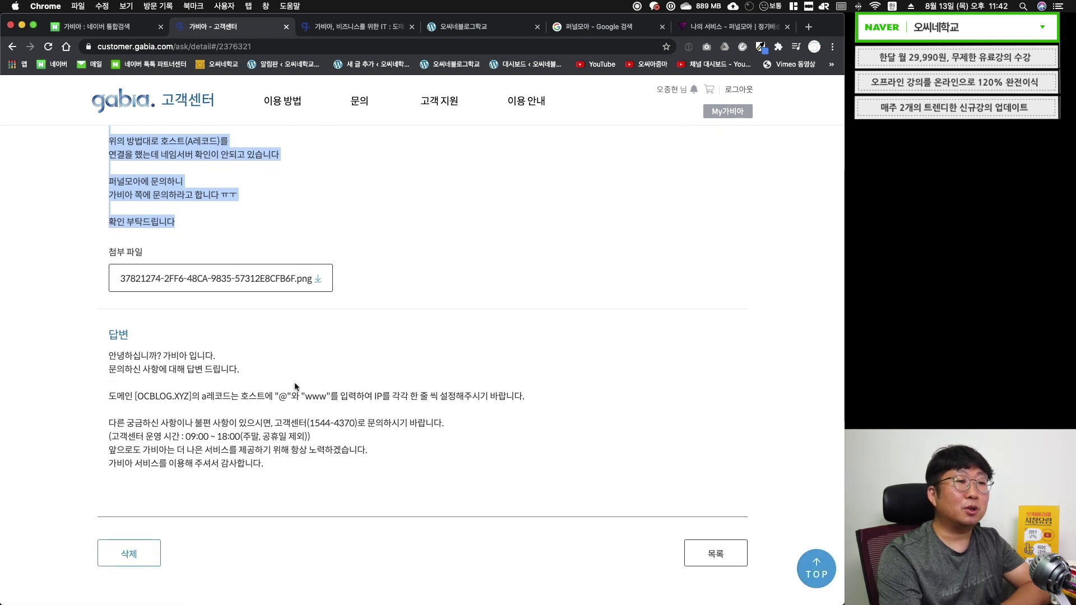
- Examine the @ and www A records of ocblog.xyz and their IP values in the Gabia DNS management page
{"action": "key", "text": "ctrl+Tab"}
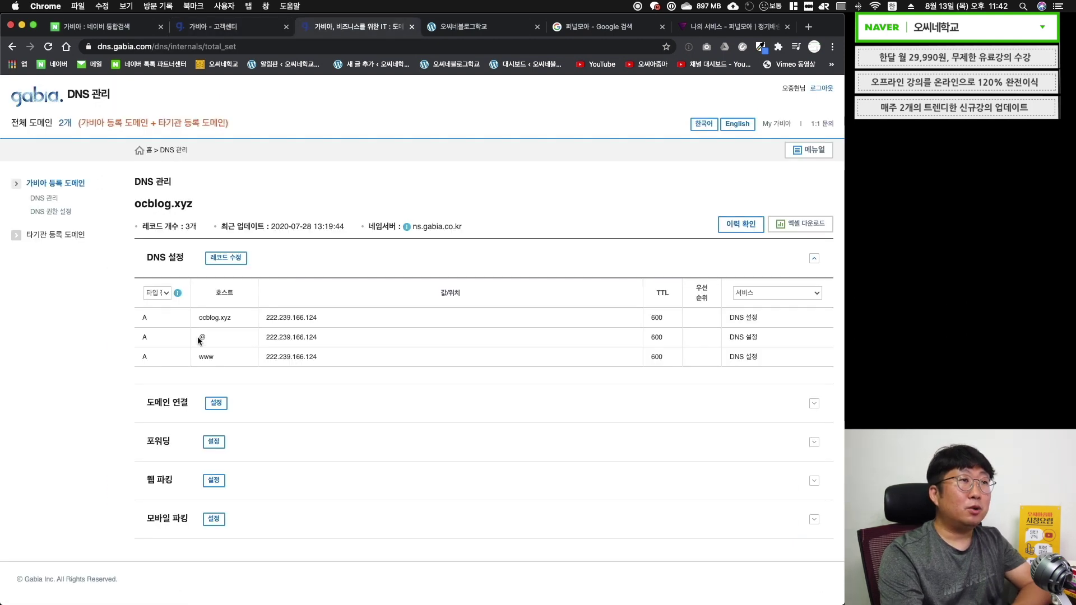
{"action": "left_click", "coordinate": [200, 337]}
{"action": "double_click", "coordinate": [207, 338]}
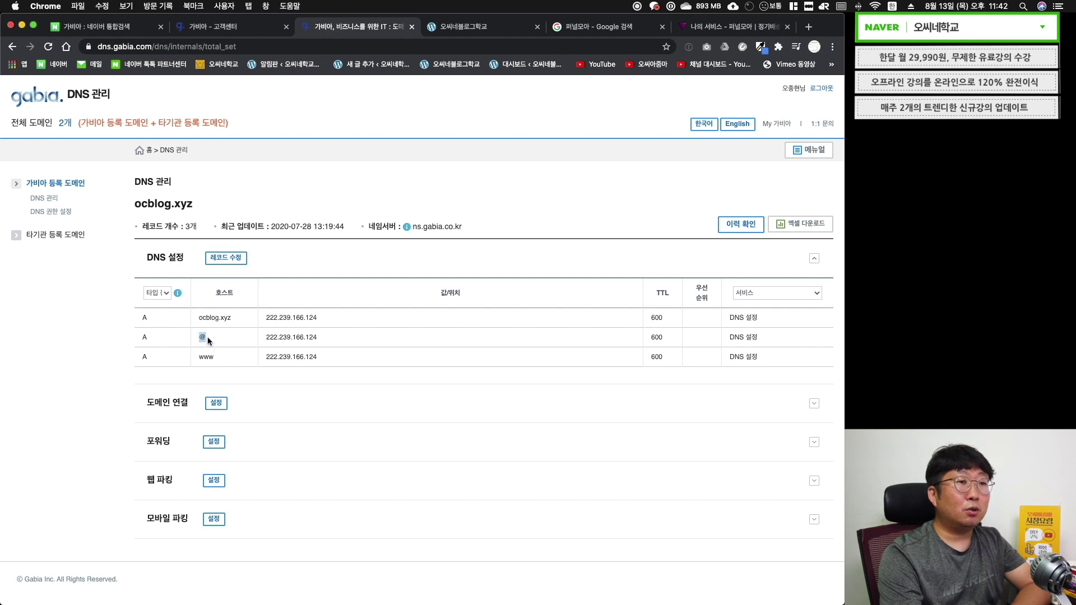
{"action": "left_click_drag", "start_coordinate": [261, 336], "coordinate": [351, 337]}
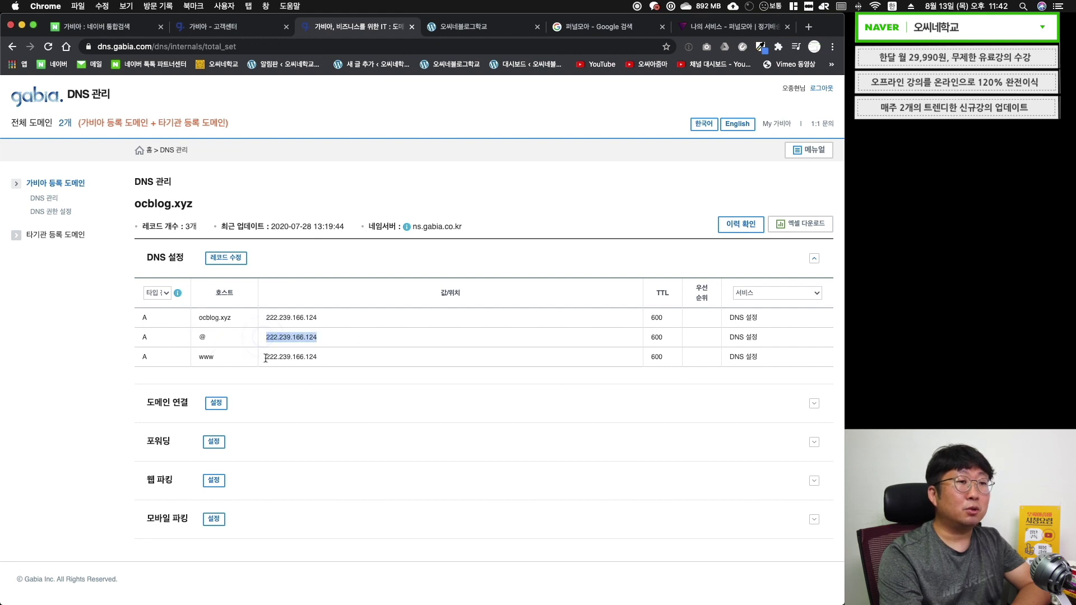
{"action": "double_click", "coordinate": [222, 358]}
{"action": "left_click_drag", "start_coordinate": [265, 357], "coordinate": [327, 357]}
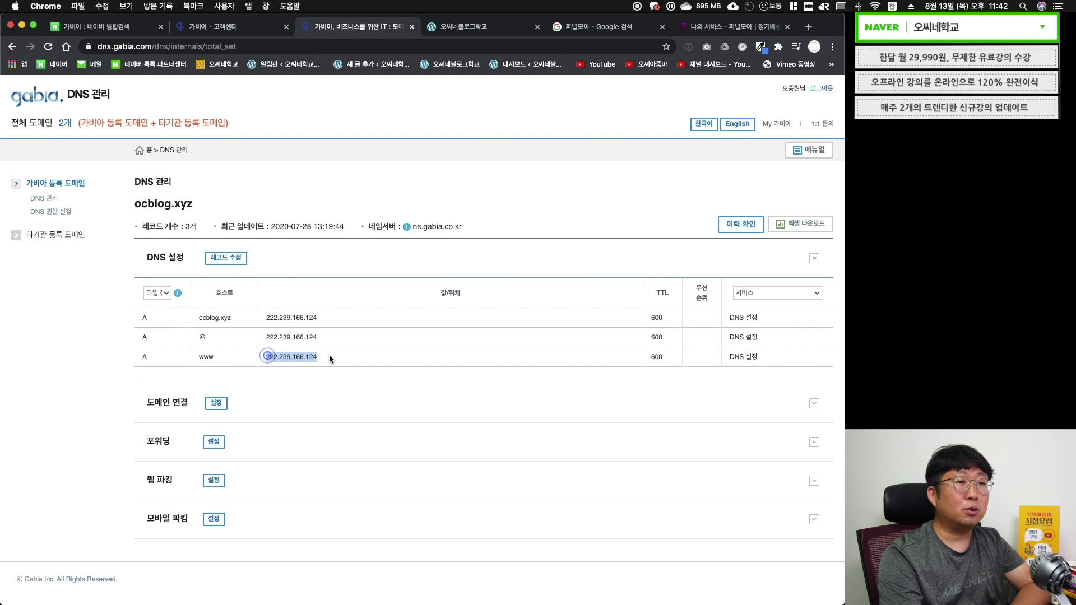
{"action": "left_click", "coordinate": [326, 254]}
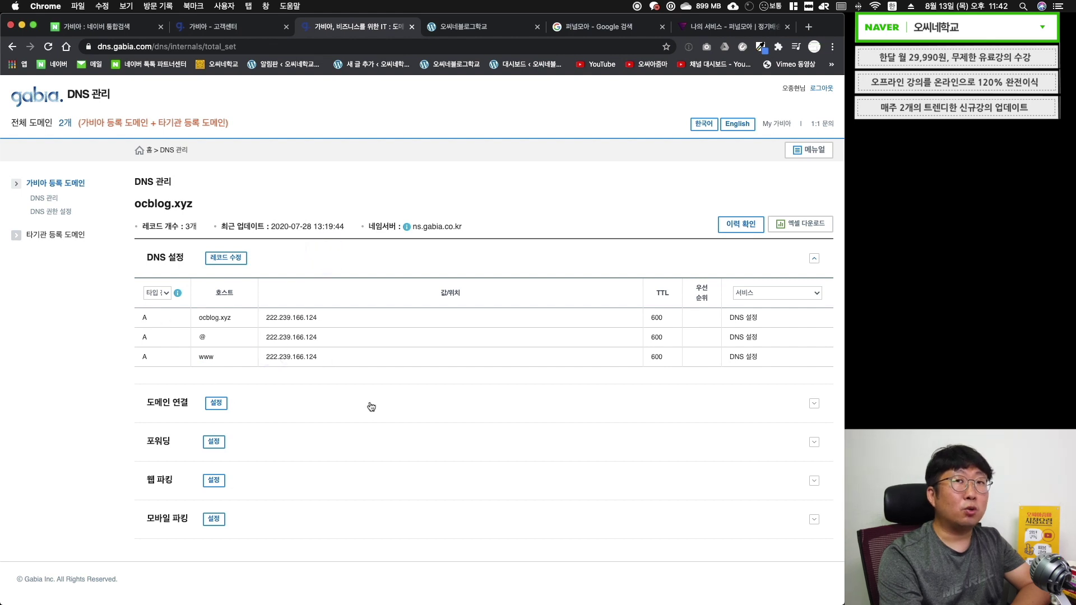
- Enter ocblog.xyz as the personal domain of the ocschool service on funnelmoa.com
{"action": "key", "text": "super+9"}
{"action": "left_click", "coordinate": [298, 280]}
{"action": "type", "text": "ocblog.xyz"}
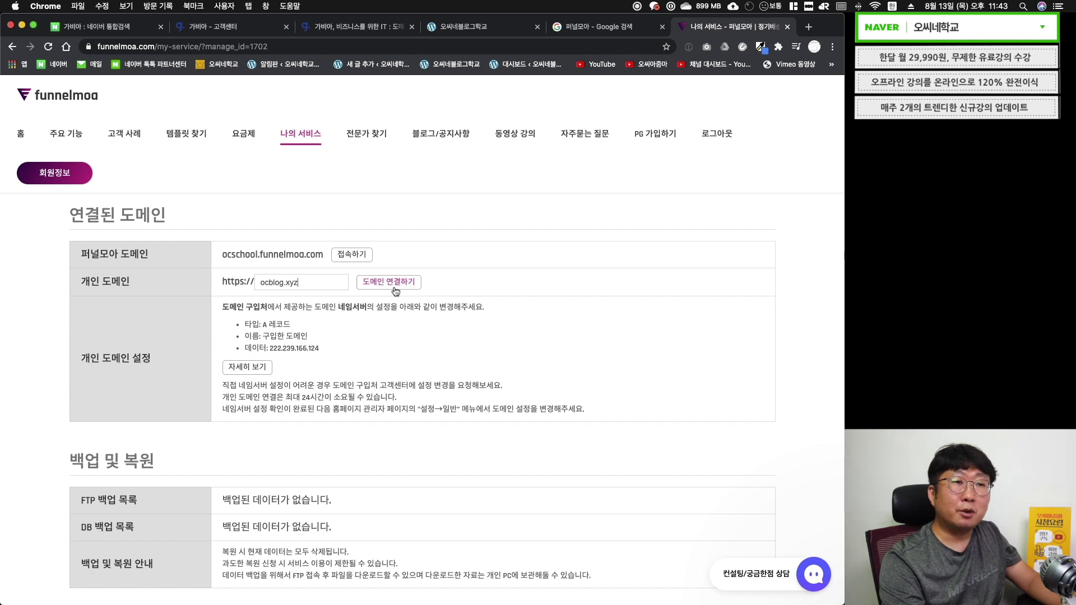
- Switch to the Xee image viewer and compare the two saved screenshots of the ocblog.xyz domain connection status
{"action": "key", "text": "super+Tab"}
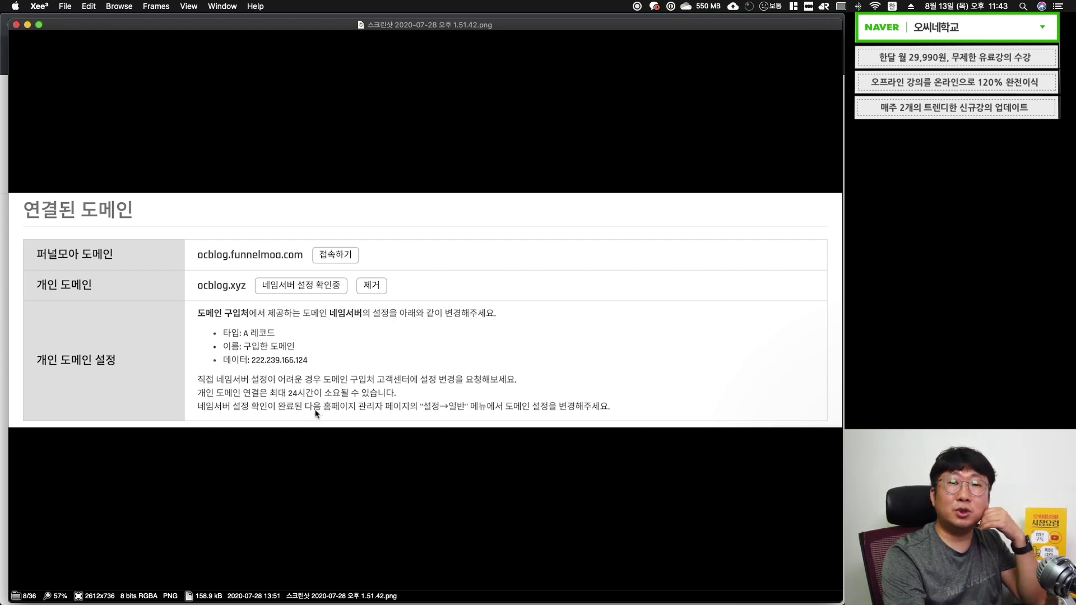
{"action": "key", "text": "Right"}
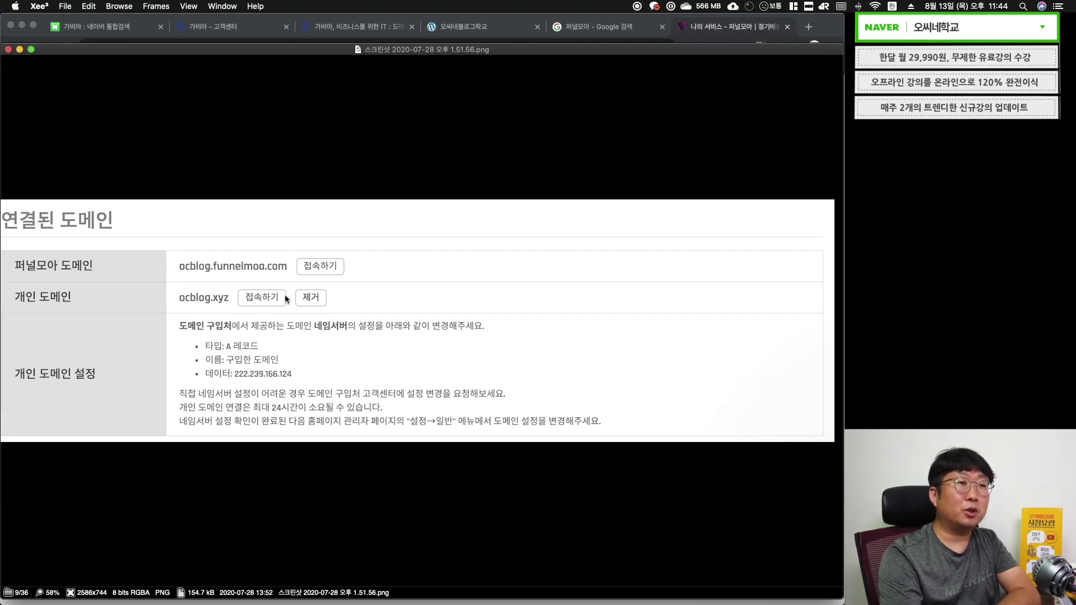
{"action": "key", "text": "super+Tab"}
- Open the WordPress dashboard of the ocschool.funnelmoa.com site and go to its general settings
{"action": "mouse_move", "coordinate": [27, 453]}
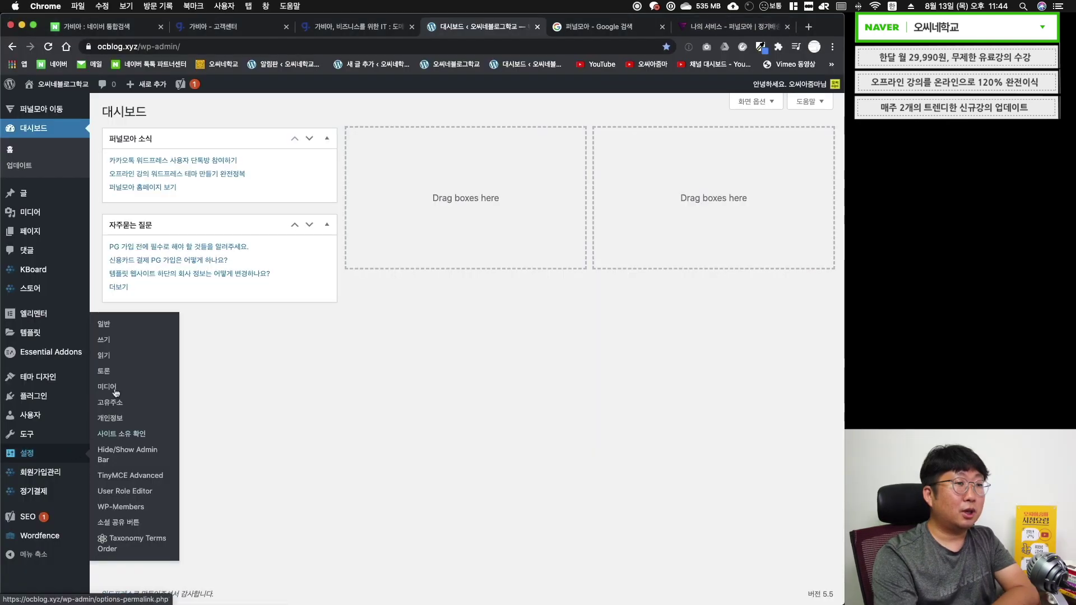
{"action": "left_click", "coordinate": [107, 328]}
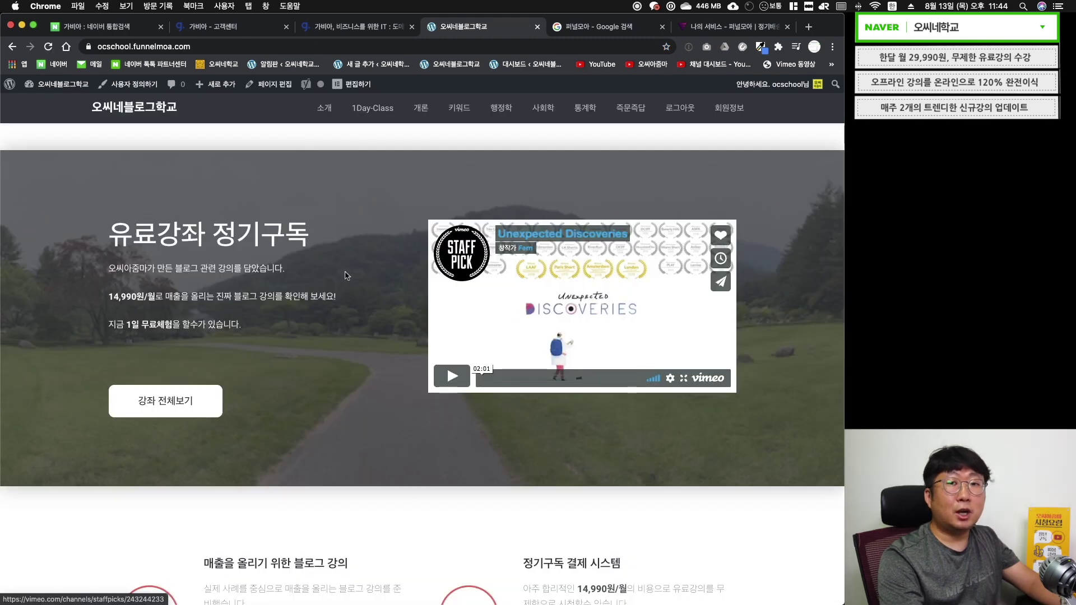
{"action": "left_click", "coordinate": [63, 84]}
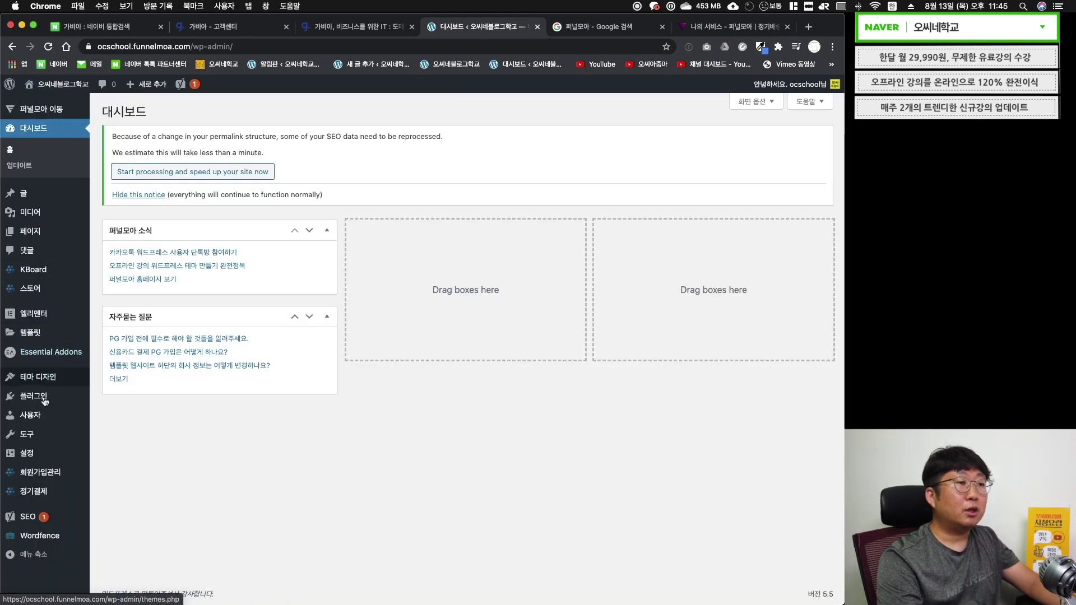
{"action": "mouse_move", "coordinate": [27, 453]}
{"action": "left_click", "coordinate": [122, 357]}
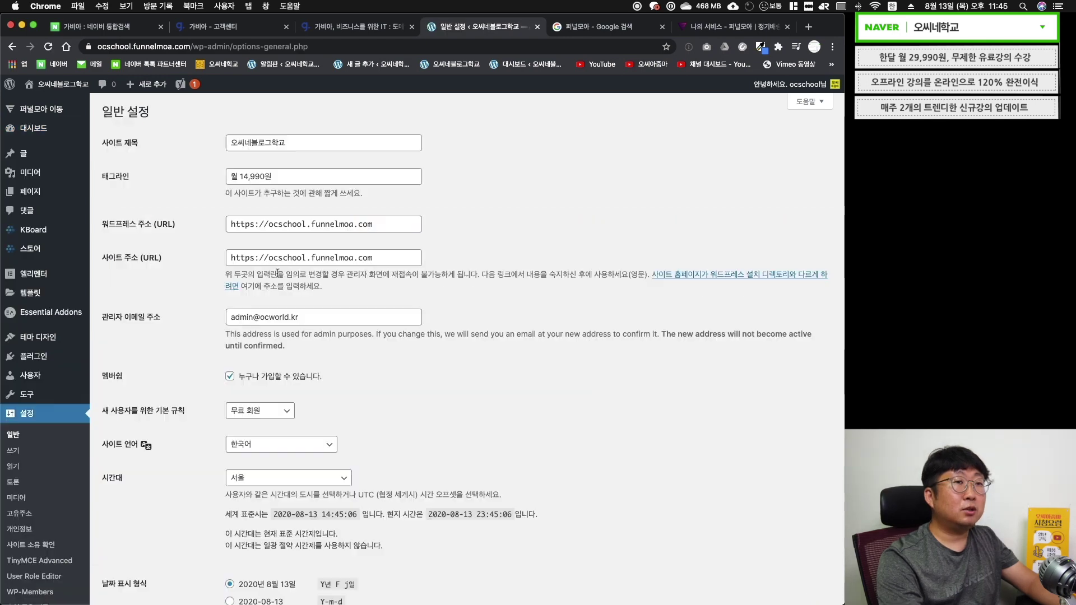
{"action": "left_click_drag", "start_coordinate": [381, 224], "coordinate": [198, 223]}
{"action": "type", "text": "https://ocblog.xyz/"}
{"action": "triple_click", "coordinate": [393, 249]}
{"action": "type", "text": "https://ocblog.xyz/"}
{"action": "left_click", "coordinate": [558, 217]}
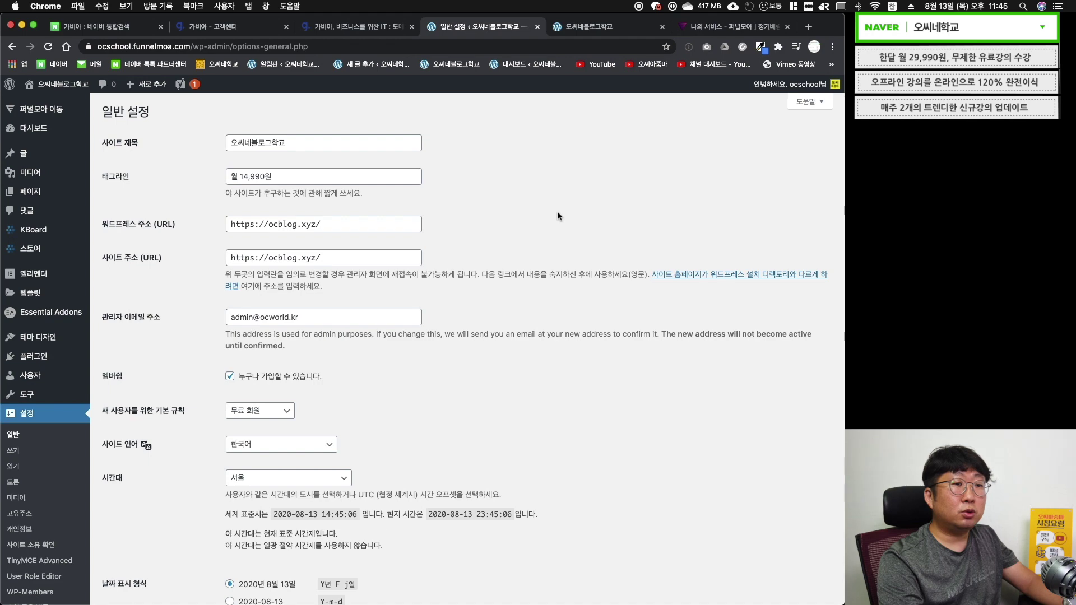
{"action": "scroll", "coordinate": [558, 217], "scroll_direction": "down", "scroll_amount": 5}
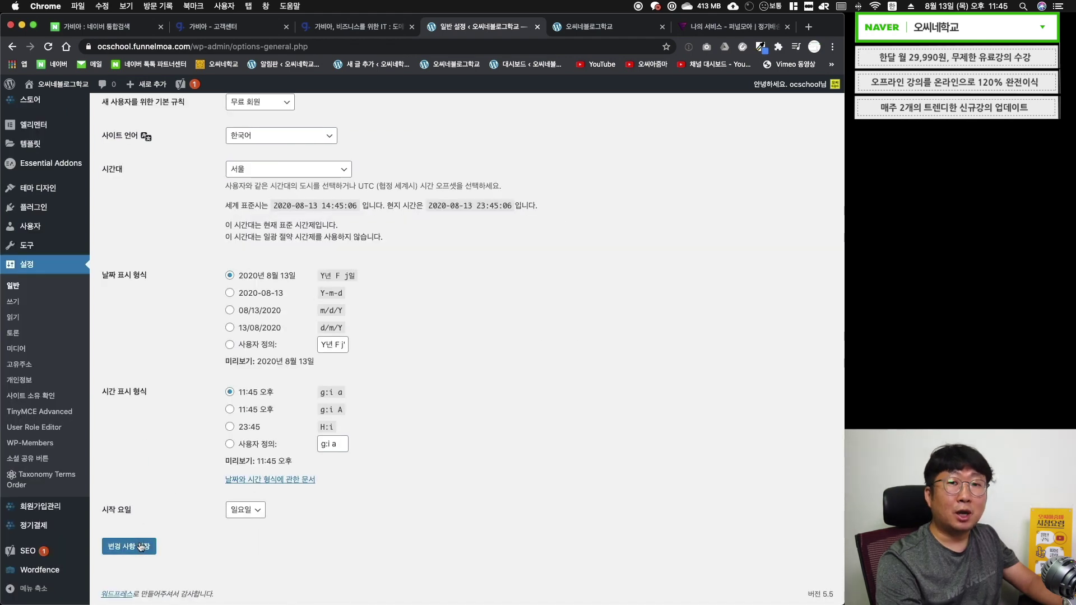
{"action": "left_click", "coordinate": [141, 546]}
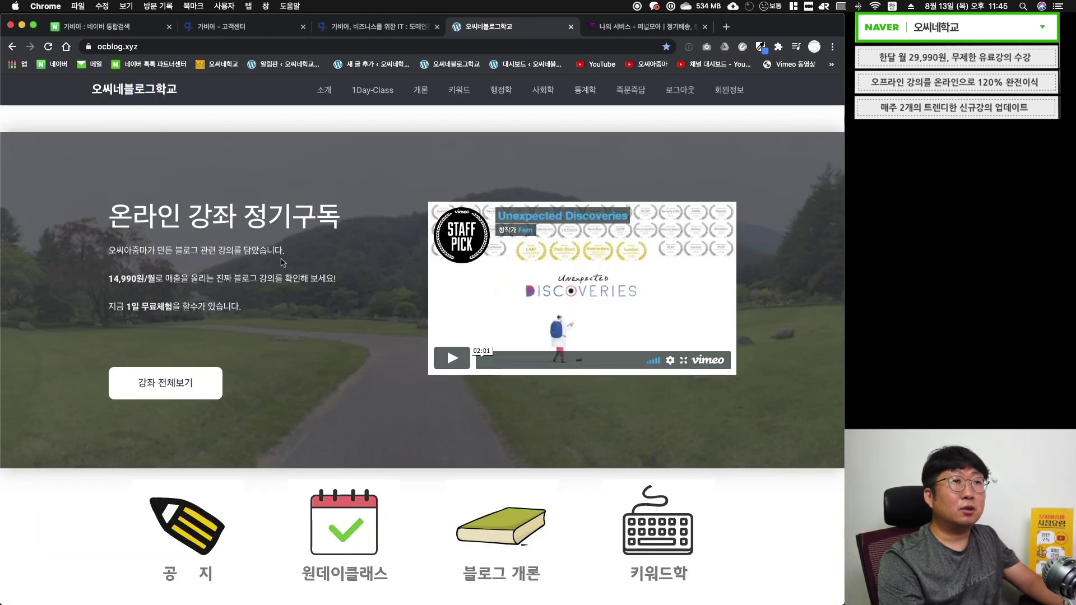
{"action": "left_click", "coordinate": [151, 49]}
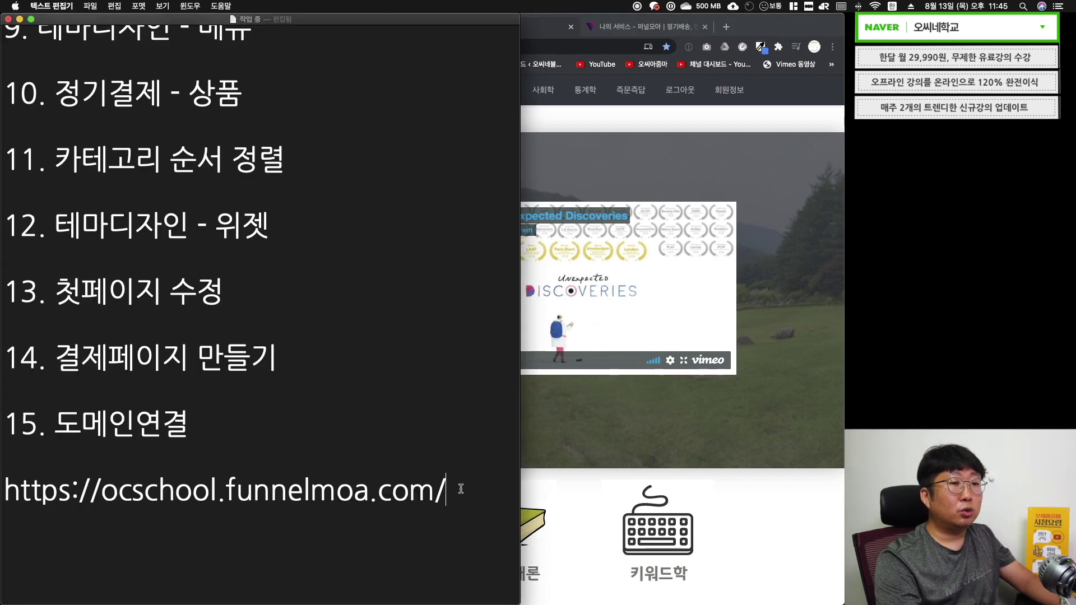
{"action": "key", "text": "super+Tab"}
{"action": "triple_click", "coordinate": [392, 489]}
{"action": "left_click", "coordinate": [284, 547]}
{"action": "type", "text": "https://ocschool.xyz/"}
{"action": "triple_click", "coordinate": [284, 527]}
{"action": "left_click_drag", "start_coordinate": [279, 527], "coordinate": [5, 527]}
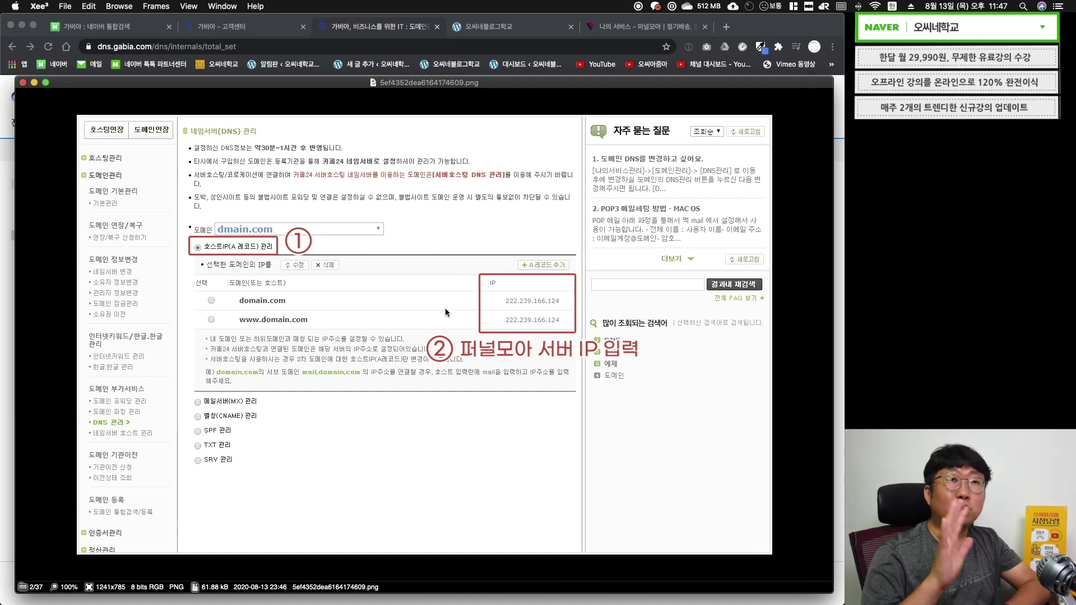
- In the text editor notes, highlight the domain parts of the ocschool.funnelmoa.com and ocschool.xyz subscription-program links to compare them
{"action": "key", "text": "super+Tab"}
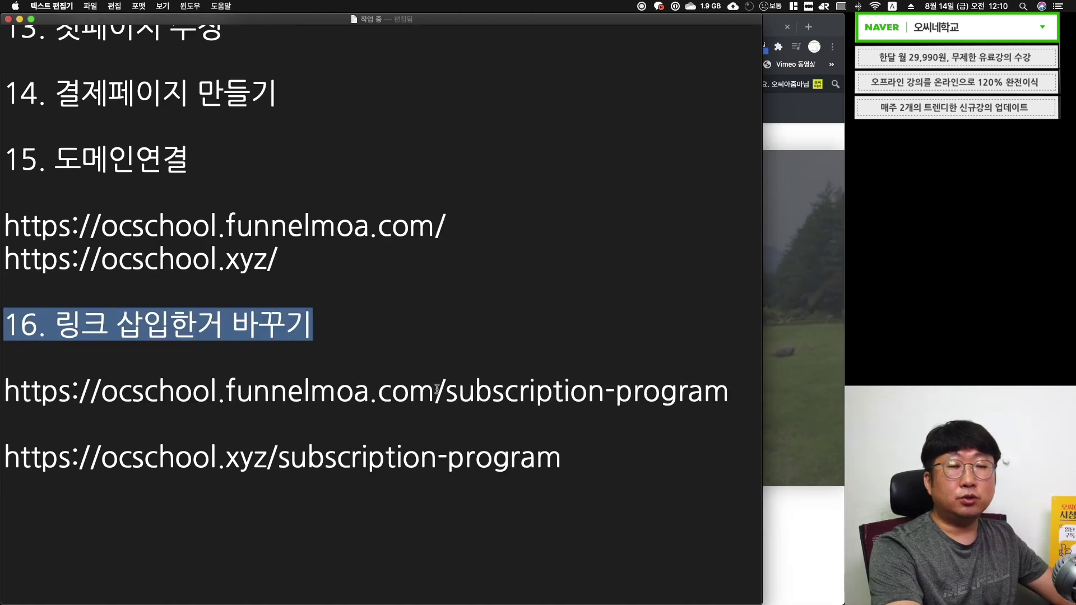
{"action": "left_click_drag", "start_coordinate": [4, 391], "coordinate": [425, 385]}
{"action": "left_click_drag", "start_coordinate": [431, 384], "coordinate": [442, 385]}
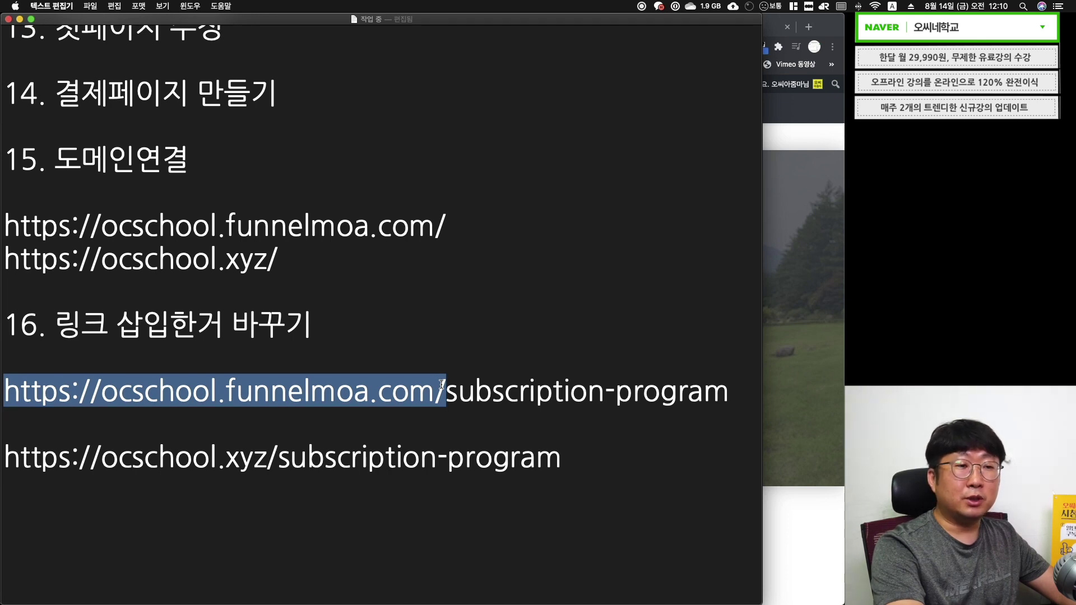
{"action": "left_click", "coordinate": [269, 456]}
{"action": "key", "text": "shift+Left"}
{"action": "key", "text": "shift+Left"}
{"action": "key", "text": "shift+Left"}
{"action": "key", "text": "shift+Left"}
{"action": "key", "text": "shift+Left"}
{"action": "key", "text": "shift+Left"}
{"action": "key", "text": "shift+Left"}
{"action": "key", "text": "shift+Left"}
{"action": "key", "text": "shift+Left"}
{"action": "key", "text": "shift+Left"}
{"action": "key", "text": "shift+Left"}
{"action": "key", "text": "shift+Left"}
{"action": "key", "text": "shift+Left"}
{"action": "key", "text": "shift+Left"}
{"action": "key", "text": "shift+Left"}
{"action": "key", "text": "shift+Left"}
{"action": "key", "text": "shift+Left"}
{"action": "key", "text": "shift+Left"}
{"action": "key", "text": "shift+Left"}
{"action": "key", "text": "shift+Left"}
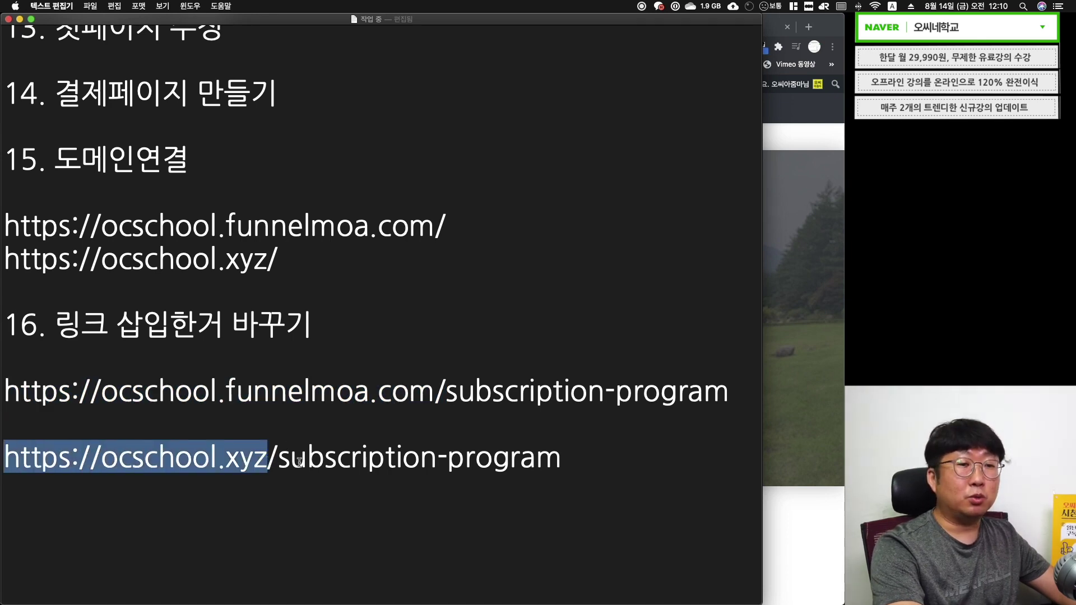
- Add the relative link /subscription-program on a new line below the full links and highlight it against the ocschool.xyz domain part
{"action": "left_click", "coordinate": [566, 461]}
{"action": "key", "text": "Return"}
{"action": "key", "text": "Return"}
{"action": "type", "text": "/subscription-program"}
{"action": "left_click_drag", "start_coordinate": [269, 457], "coordinate": [2, 455]}
{"action": "left_click_drag", "start_coordinate": [329, 535], "coordinate": [2, 532]}
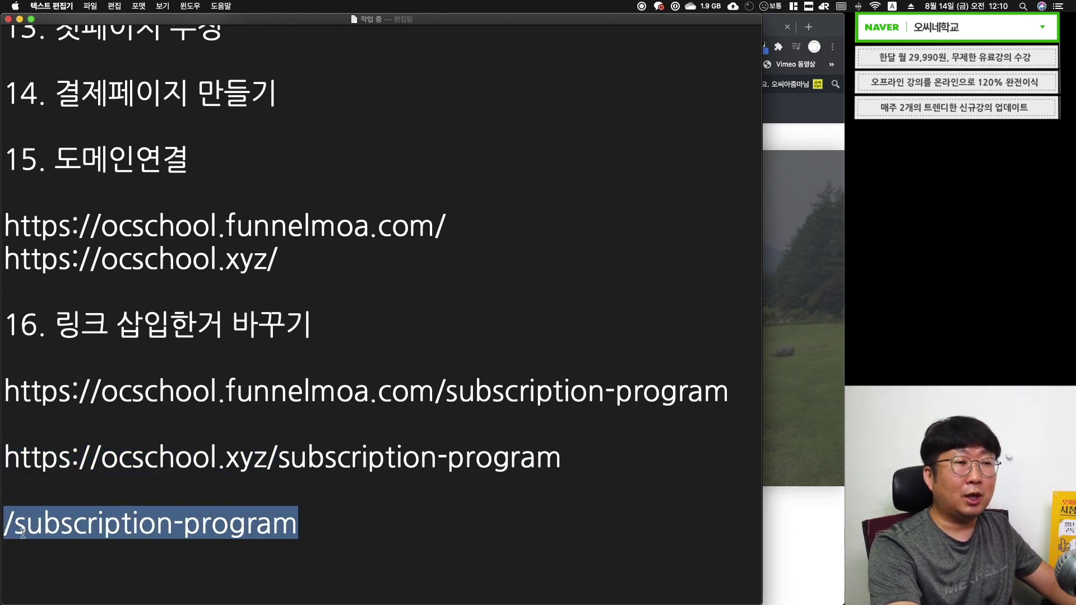
{"action": "left_click_drag", "start_coordinate": [268, 457], "coordinate": [4, 460]}
{"action": "left_click_drag", "start_coordinate": [298, 524], "coordinate": [4, 525]}
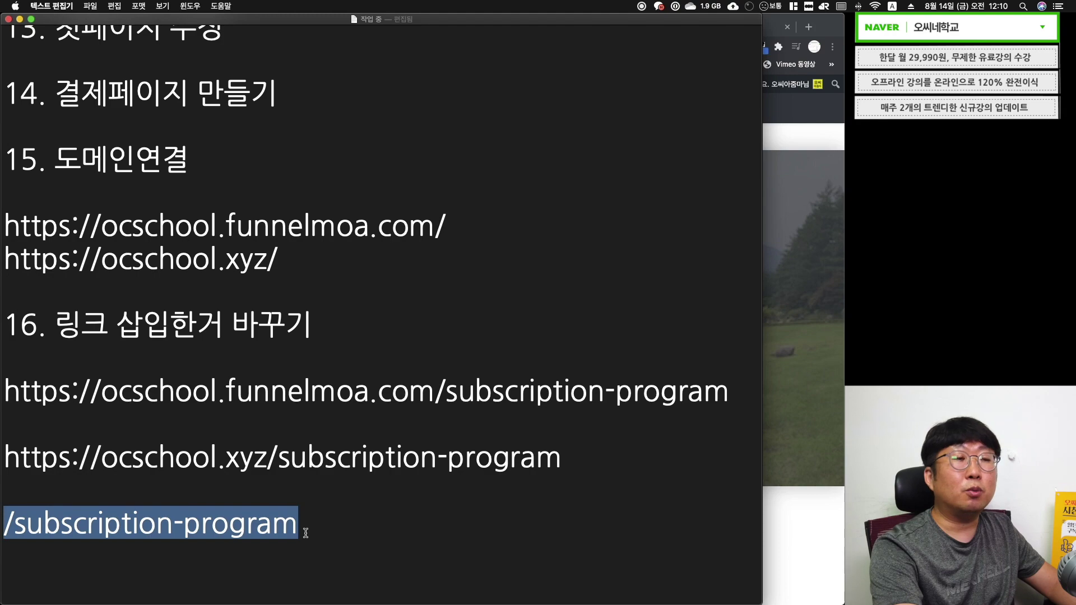
- Switch to Chrome and look through the ocblog.xyz home page down to the subscription price section
{"action": "key", "text": "super+Tab"}
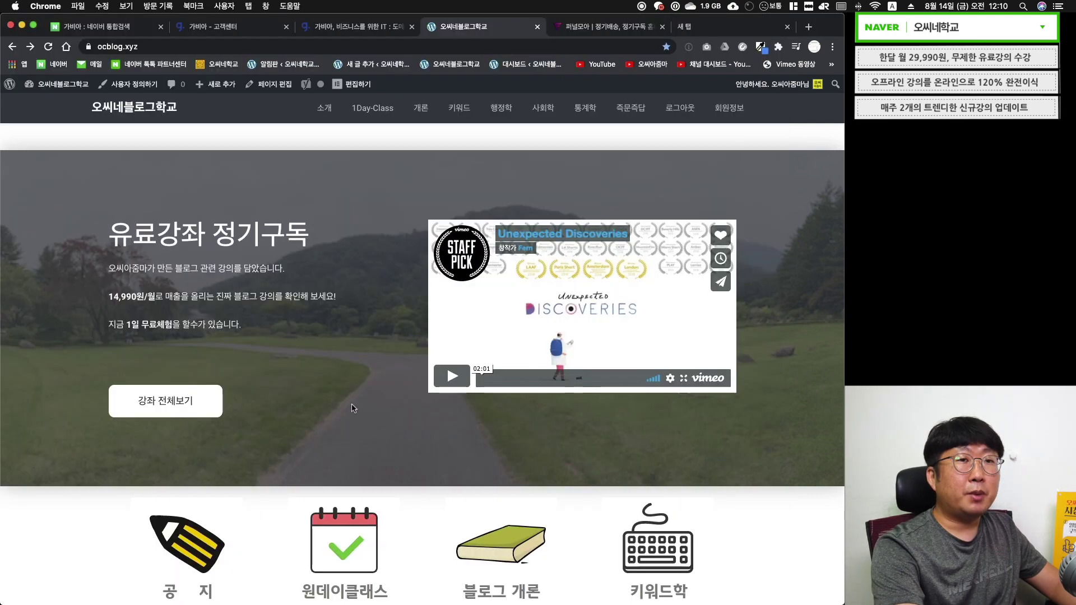
{"action": "scroll", "coordinate": [352, 408], "scroll_direction": "down", "scroll_amount": 10}
{"action": "scroll", "coordinate": [352, 404], "scroll_direction": "down", "scroll_amount": 5}
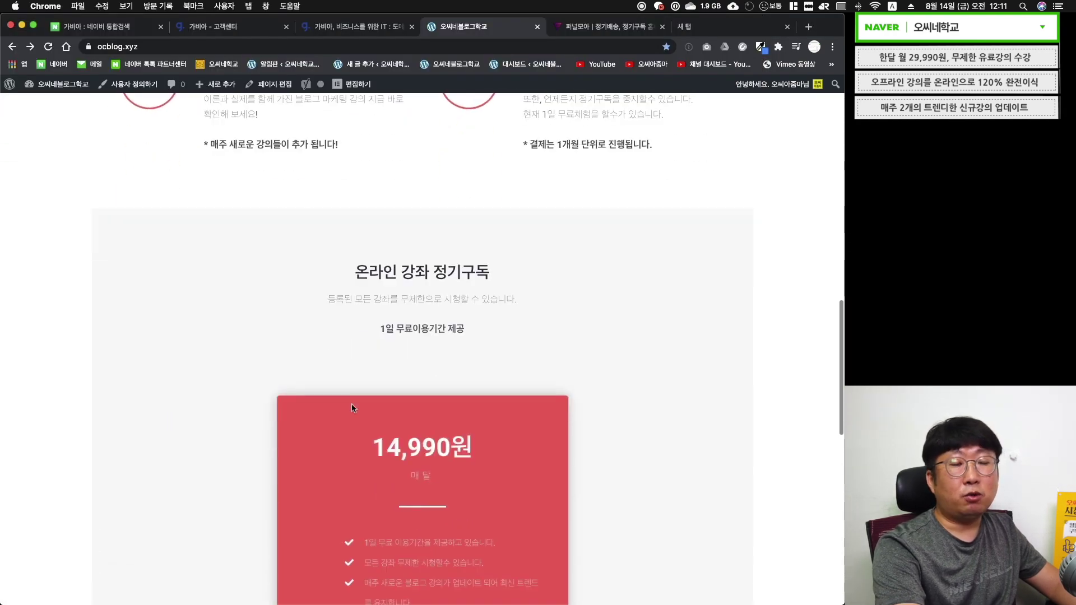
{"action": "scroll", "coordinate": [352, 405], "scroll_direction": "up", "scroll_amount": 15}
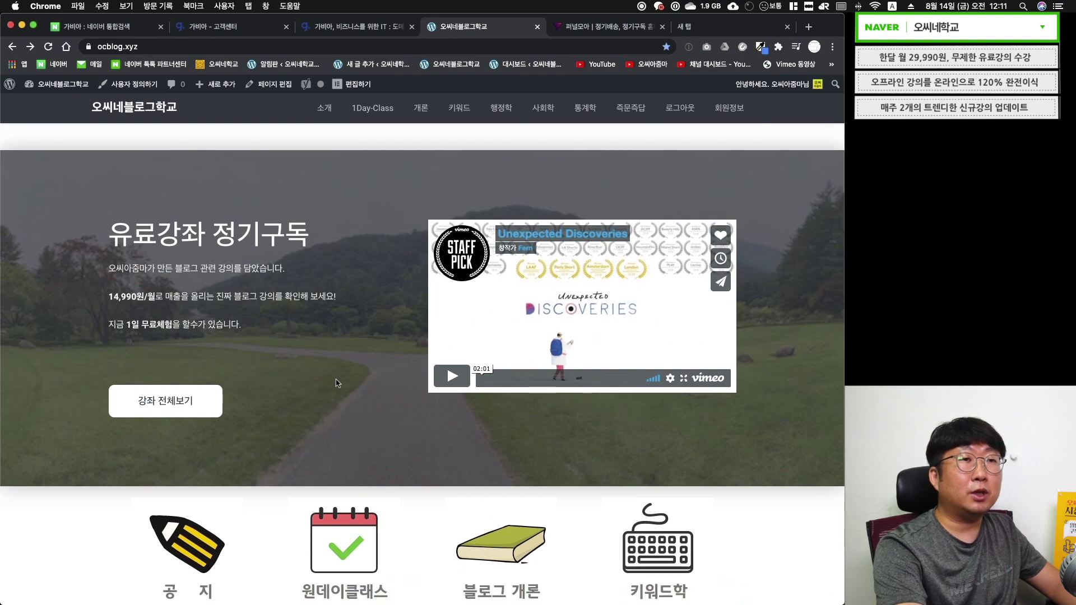
- Go to the 서비스 소개 page, check the link of its 14,990원/월 정기결제하기 button, and open the page for editing
{"action": "left_click", "coordinate": [323, 112]}
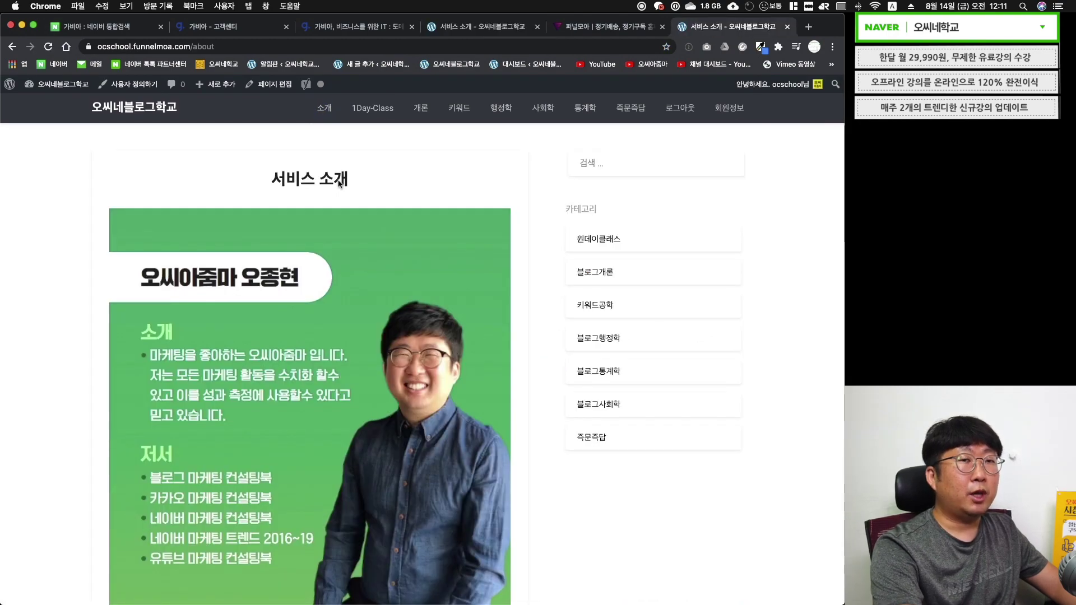
{"action": "scroll", "coordinate": [338, 180], "scroll_direction": "down", "scroll_amount": 2}
{"action": "scroll", "coordinate": [339, 180], "scroll_direction": "down", "scroll_amount": 20}
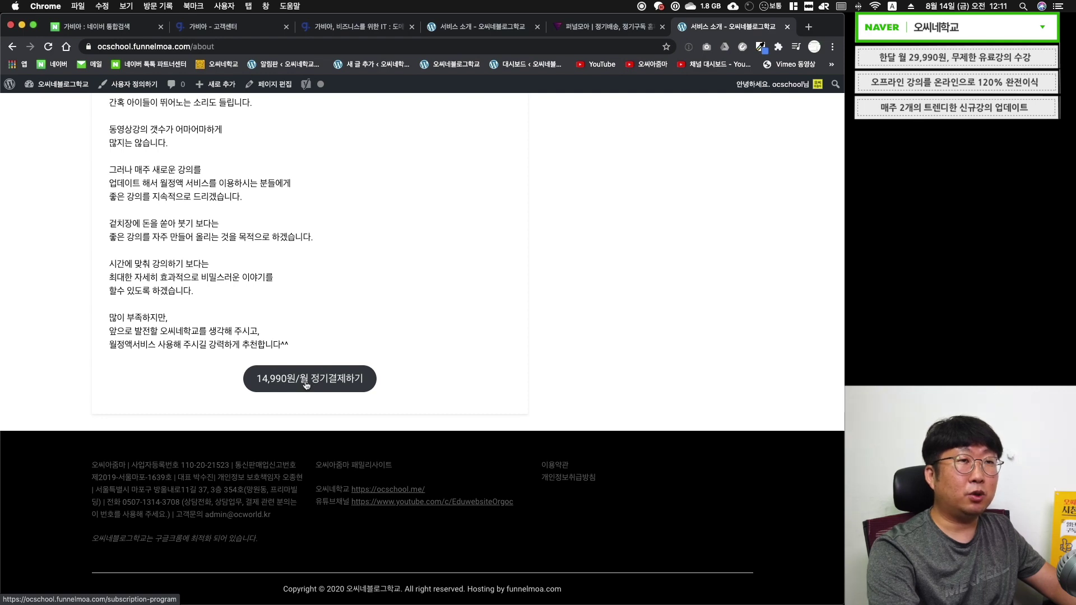
{"action": "left_click", "coordinate": [269, 84]}
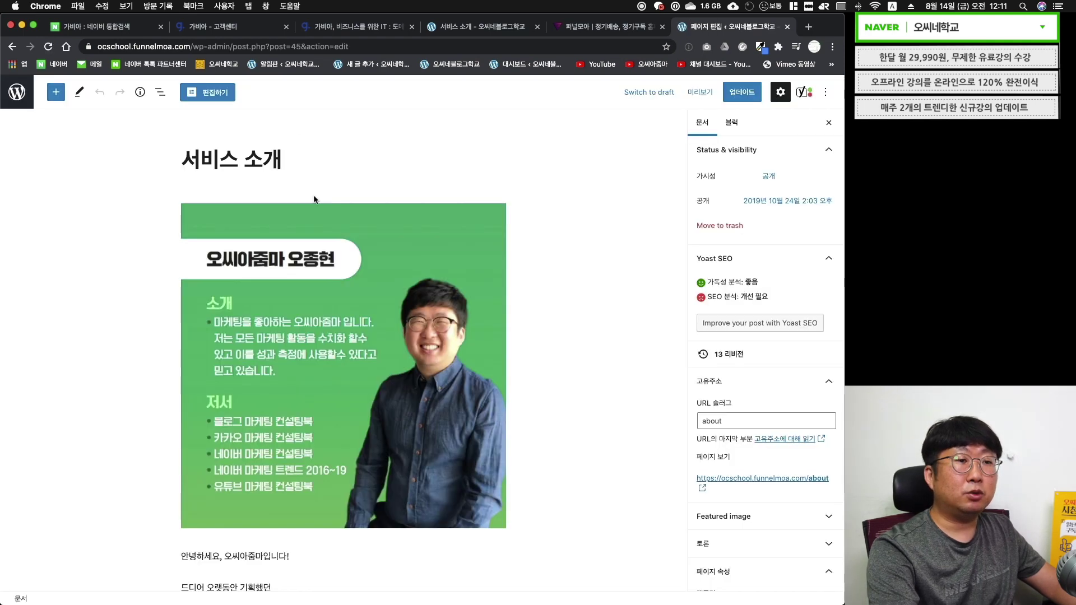
- Open the 14,990원/월 정기결제하기 button's link for editing and highlight its ocschool.funnelmoa.com domain part
{"action": "left_click", "coordinate": [323, 282]}
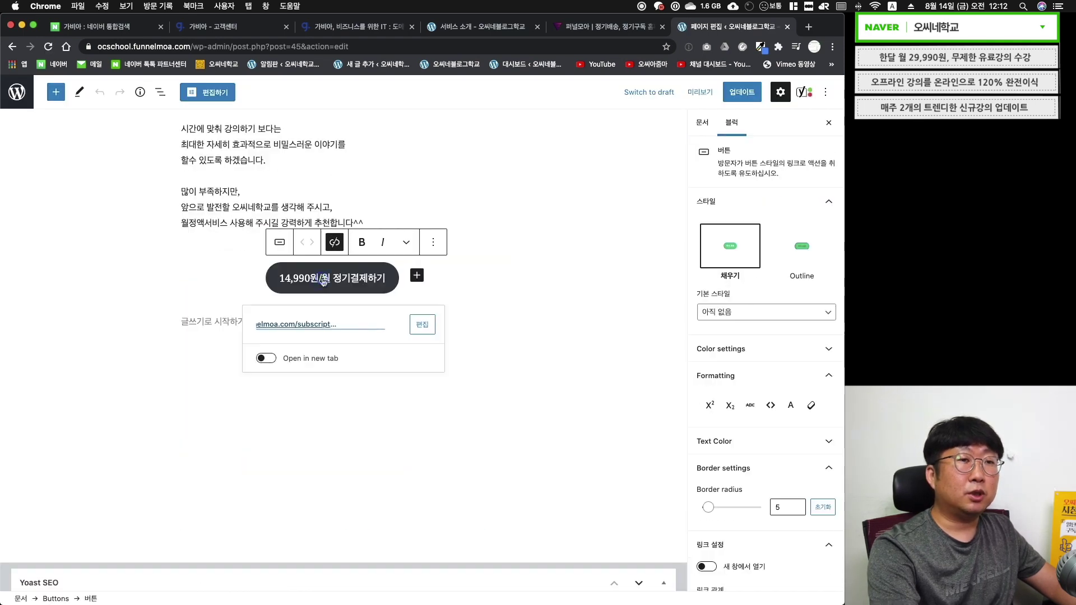
{"action": "left_click", "coordinate": [302, 327]}
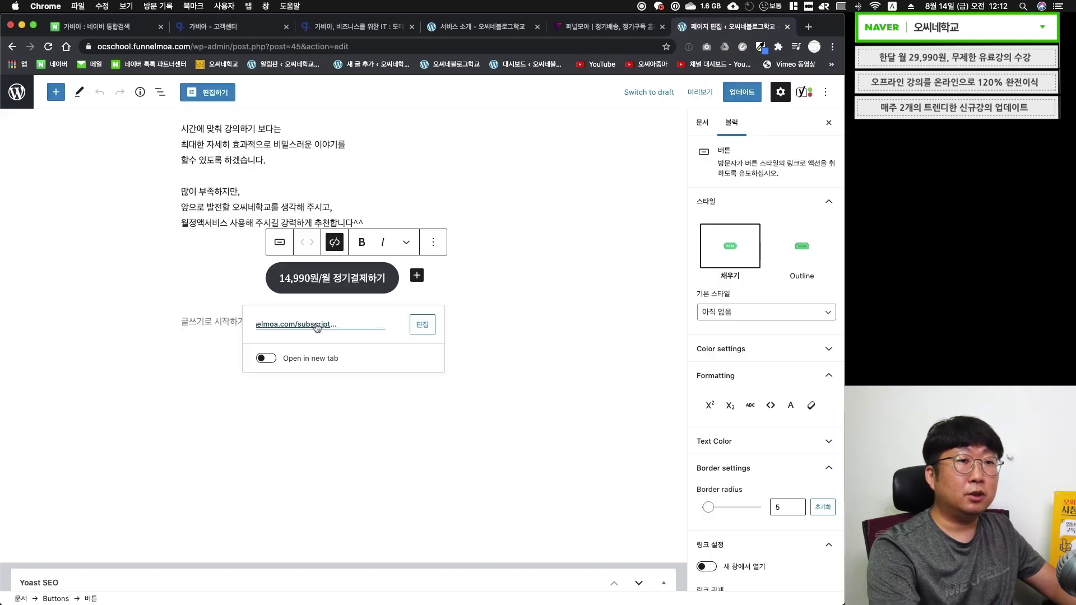
{"action": "left_click", "coordinate": [419, 326]}
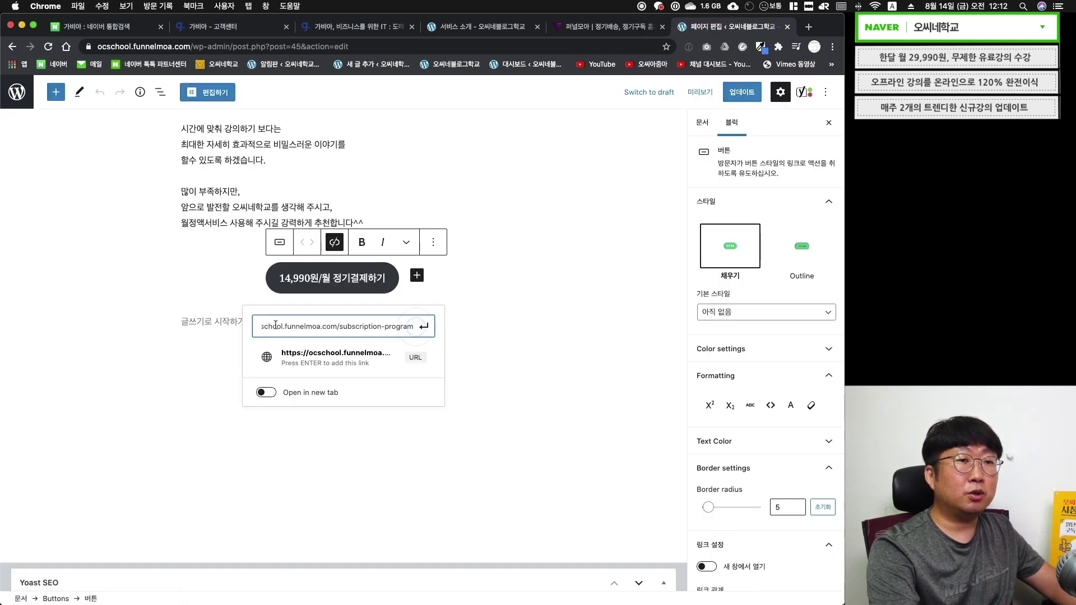
{"action": "left_click_drag", "start_coordinate": [309, 331], "coordinate": [218, 325]}
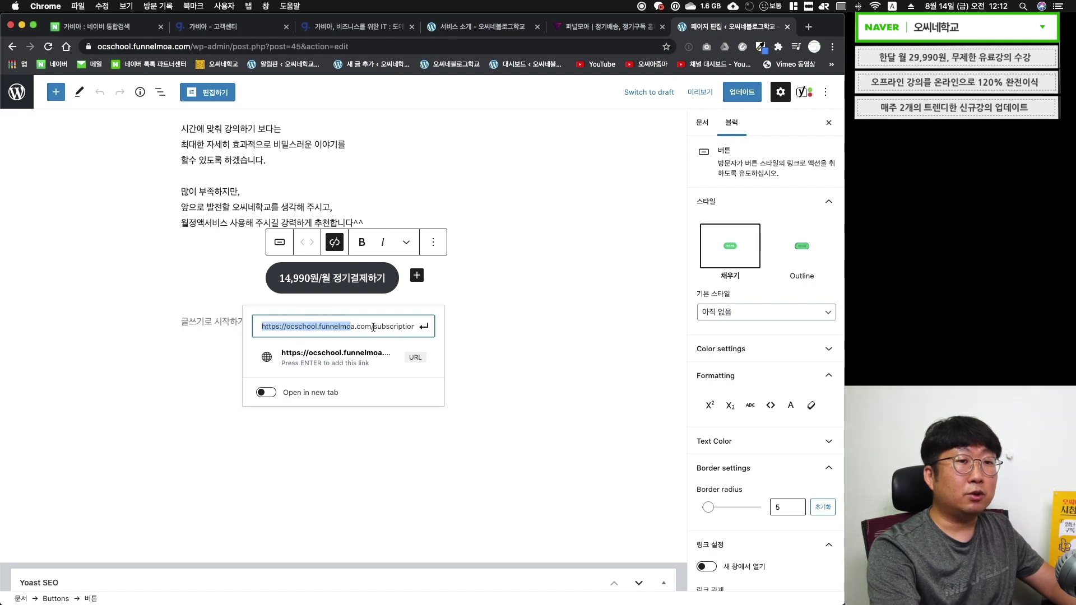
- Switch to the text editor notes and highlight the full ocschool.xyz subscription link, followed by the relative /subscription-program link
{"action": "key", "text": "super+Tab"}
{"action": "left_click_drag", "start_coordinate": [562, 457], "coordinate": [8, 448]}
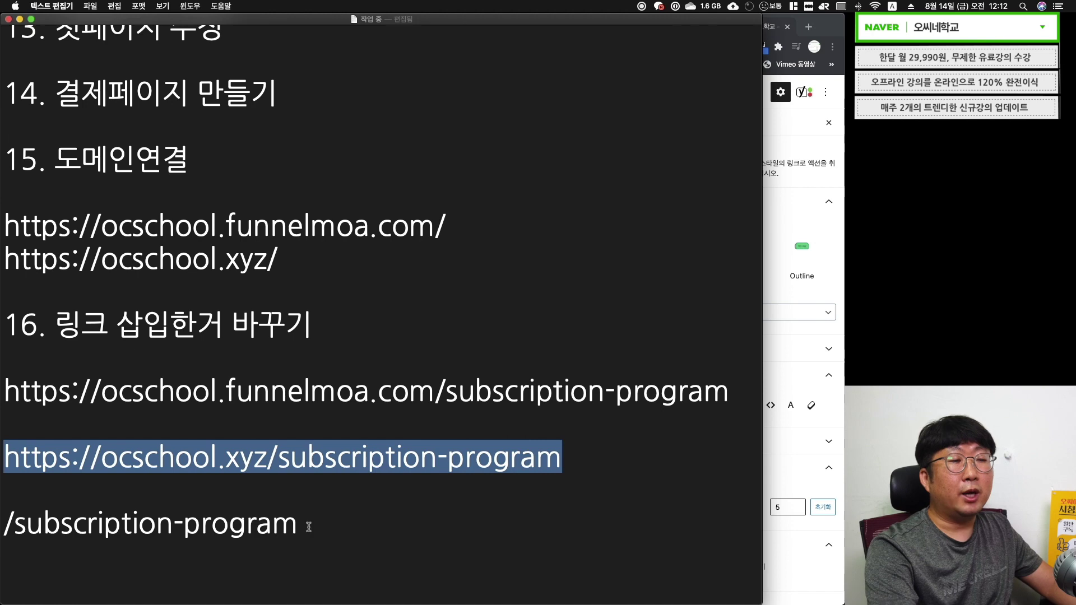
{"action": "left_click_drag", "start_coordinate": [306, 525], "coordinate": [14, 524]}
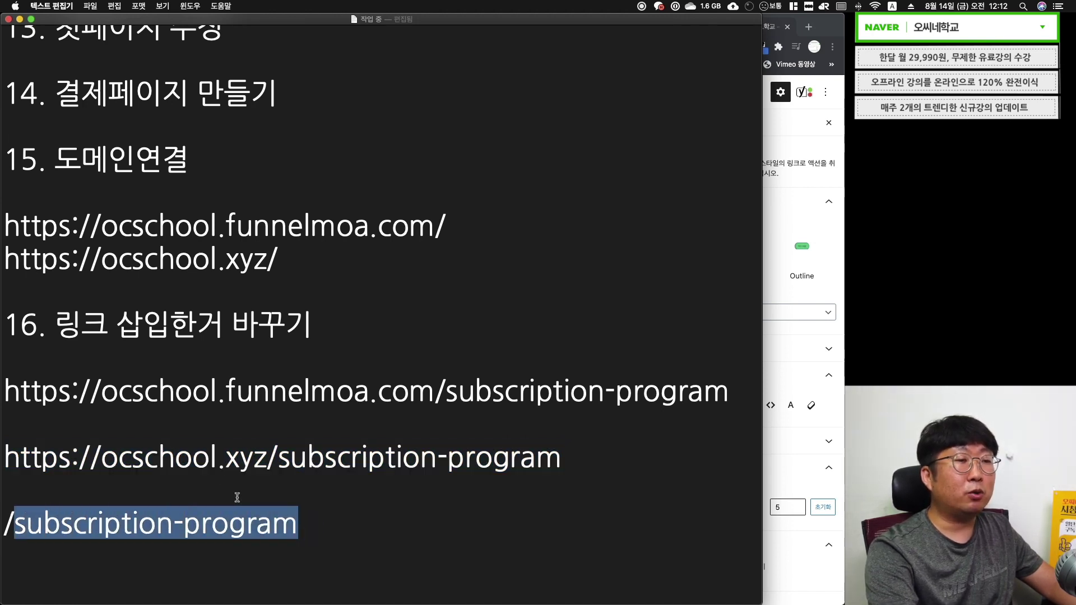
{"action": "left_click", "coordinate": [367, 531]}
{"action": "key", "text": "shift+super+Left"}
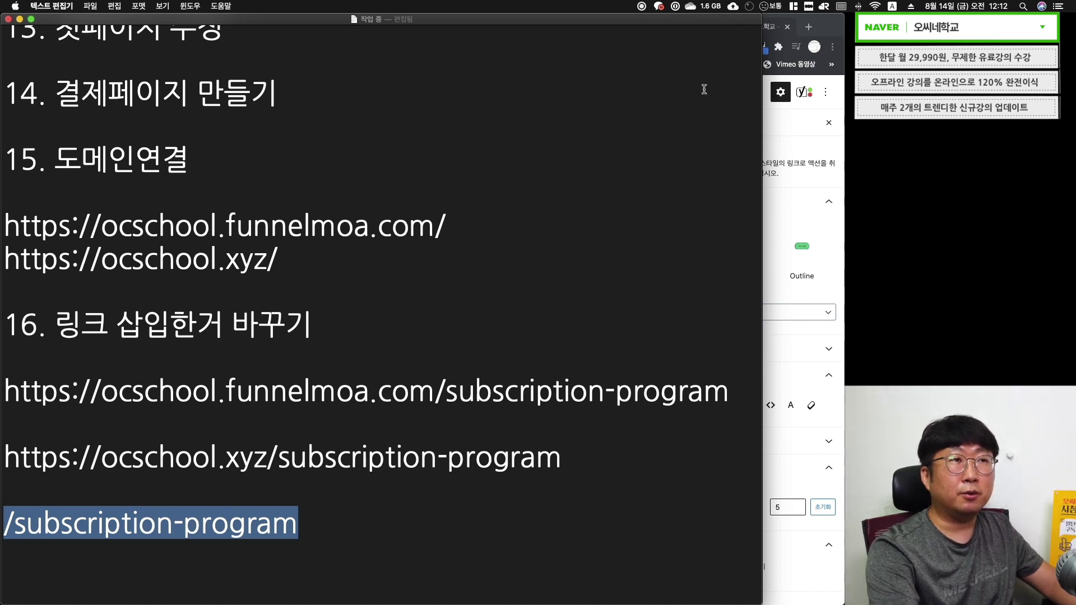
- Switch back to Chrome, set the payment button's link to /subscription-program, and update the 서비스 소개 page
{"action": "key", "text": "super+Tab"}
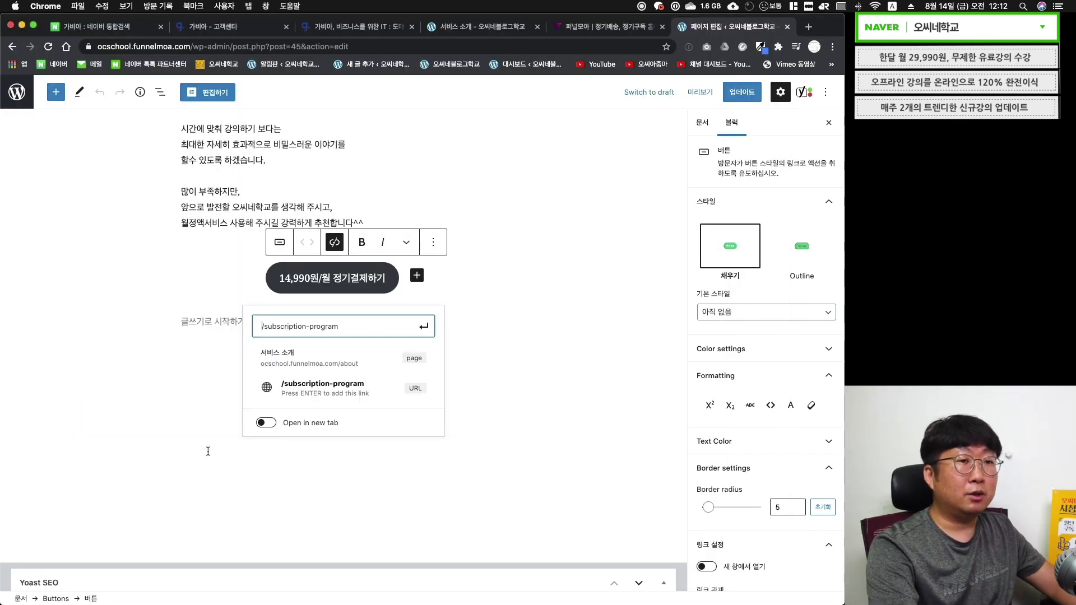
{"action": "left_click", "coordinate": [425, 328]}
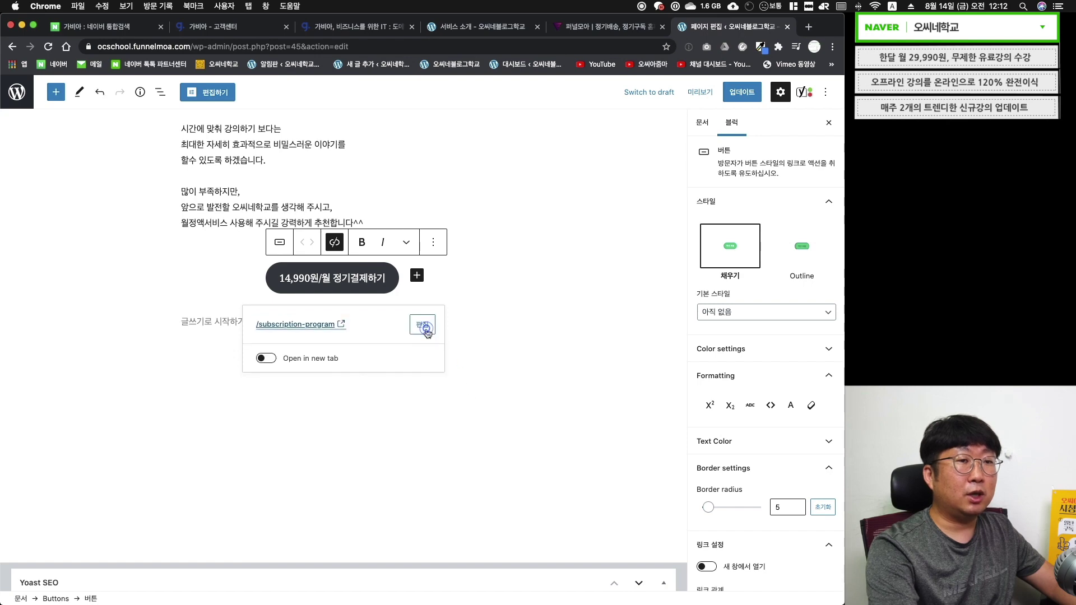
{"action": "left_click", "coordinate": [399, 505]}
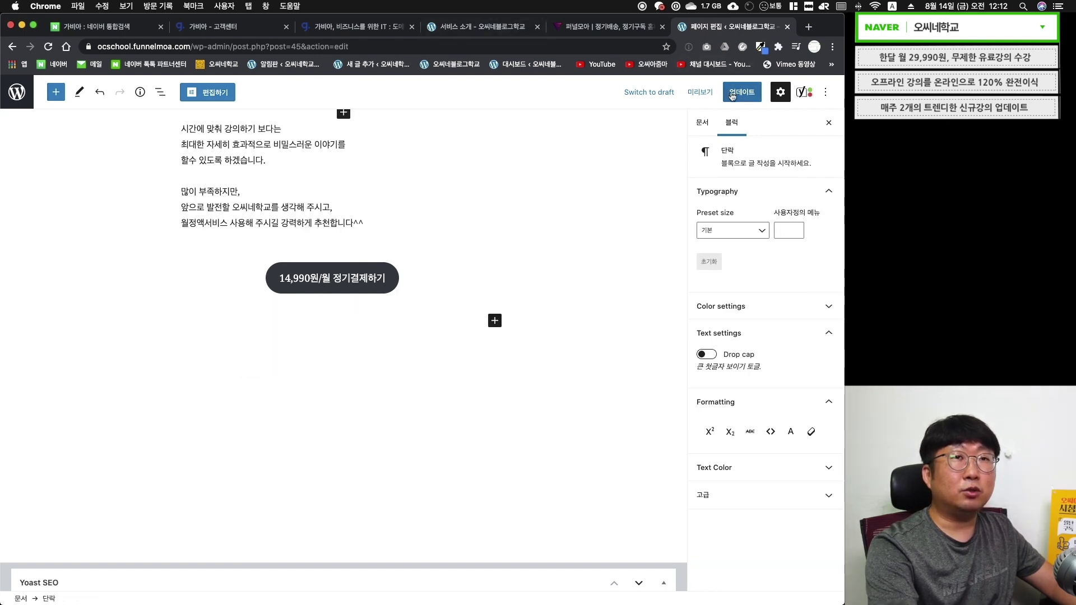
{"action": "left_click", "coordinate": [732, 93]}
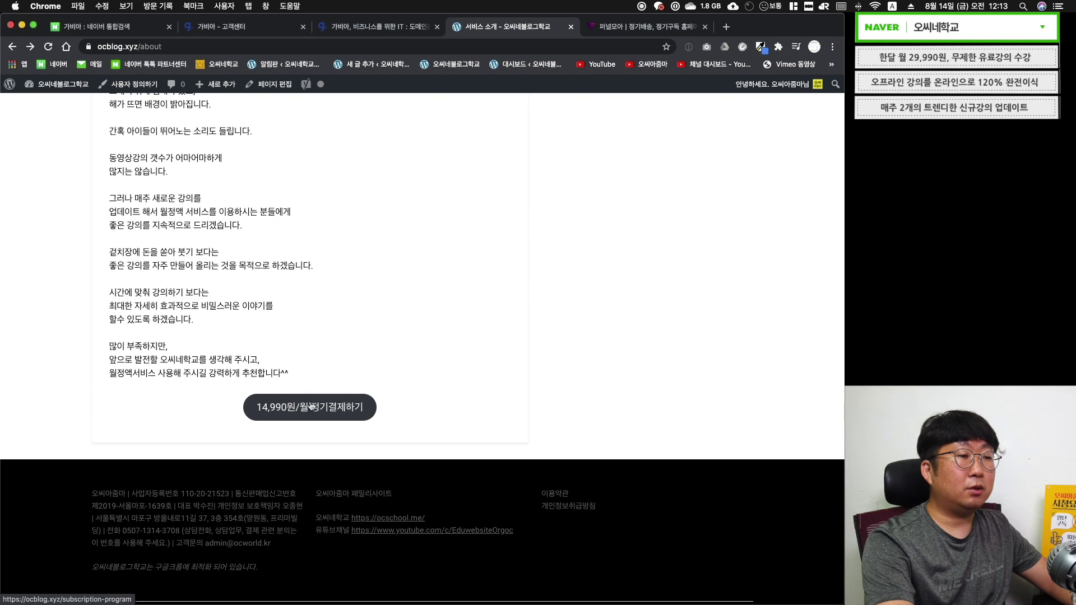
- Follow the payment button on the ocblog.xyz about page, look through the subscription page, and return to the home page
{"action": "left_click", "coordinate": [294, 407]}
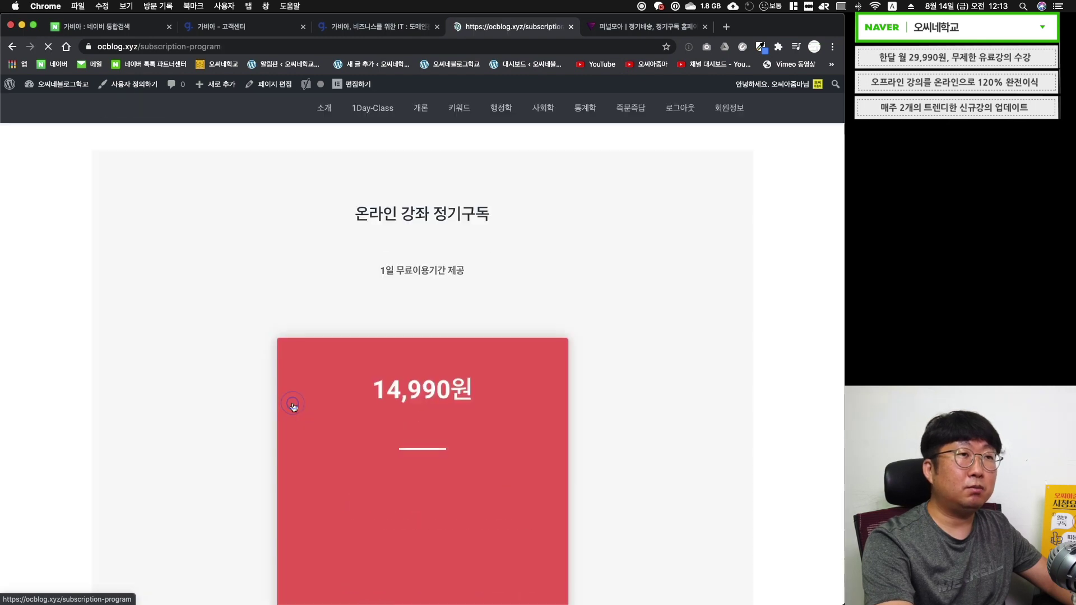
{"action": "scroll", "coordinate": [345, 357], "scroll_direction": "down", "scroll_amount": 10}
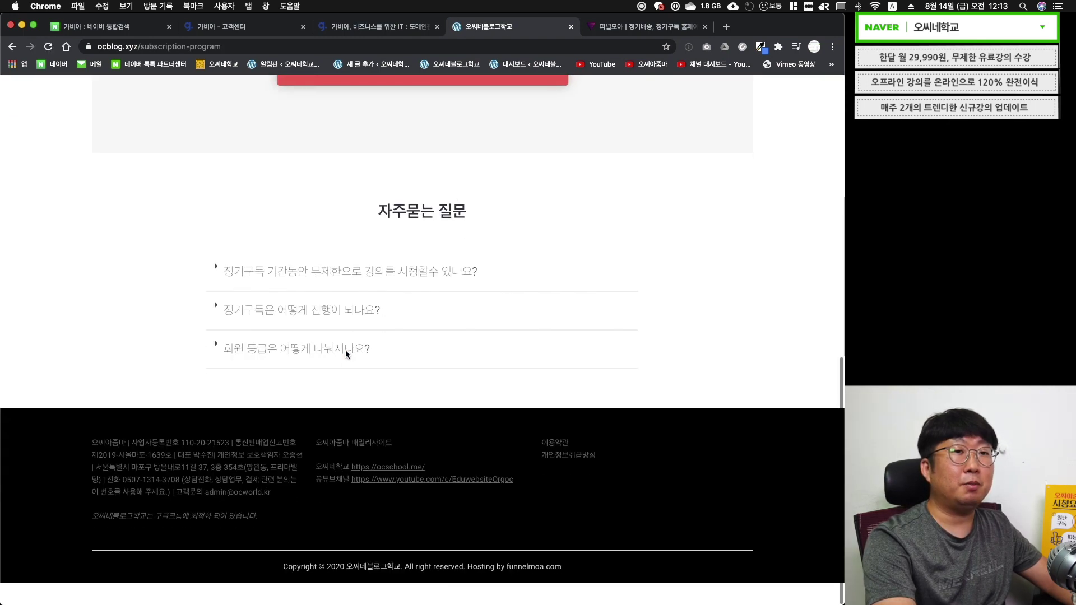
{"action": "scroll", "coordinate": [344, 354], "scroll_direction": "up", "scroll_amount": 10}
{"action": "left_click", "coordinate": [140, 111]}
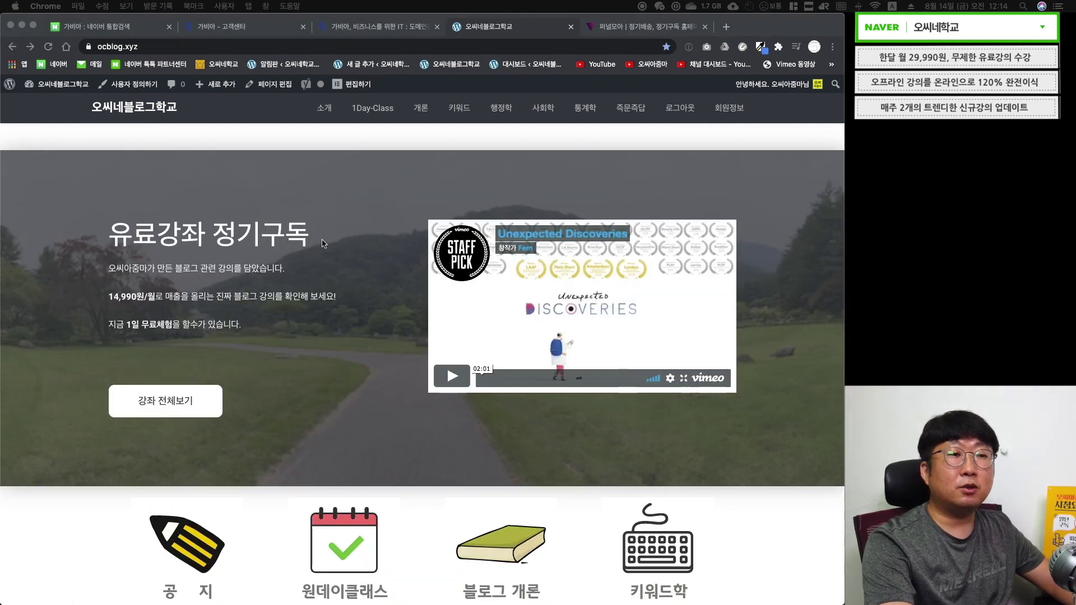
{"action": "scroll", "coordinate": [323, 242], "scroll_direction": "down", "scroll_amount": 6}
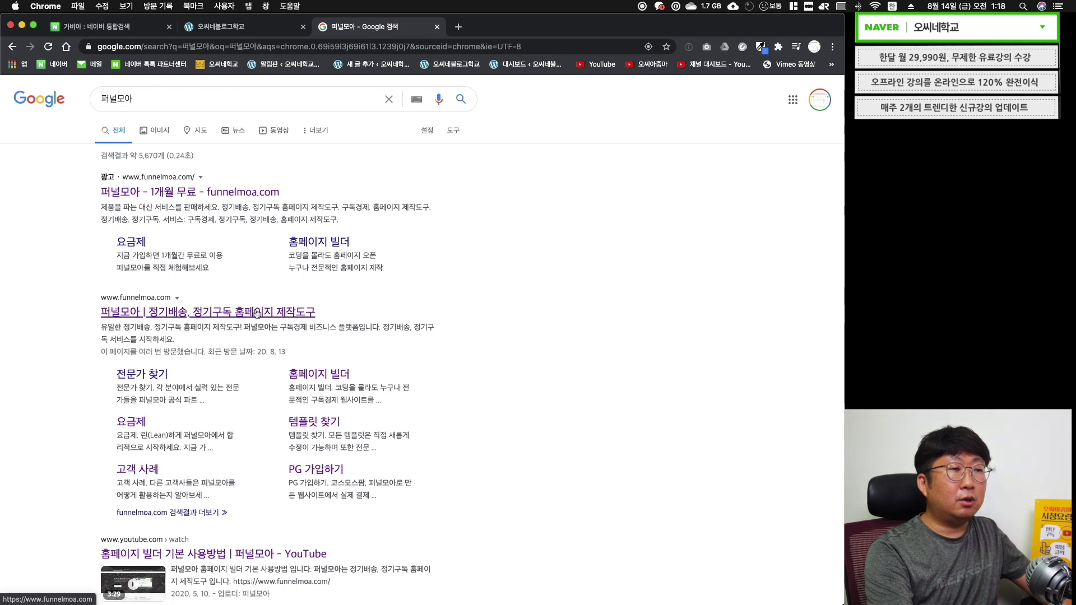
- Open the 퍼널모아 site from the Google results and go to its PG 가입하기 page
{"action": "left_click", "coordinate": [191, 316]}
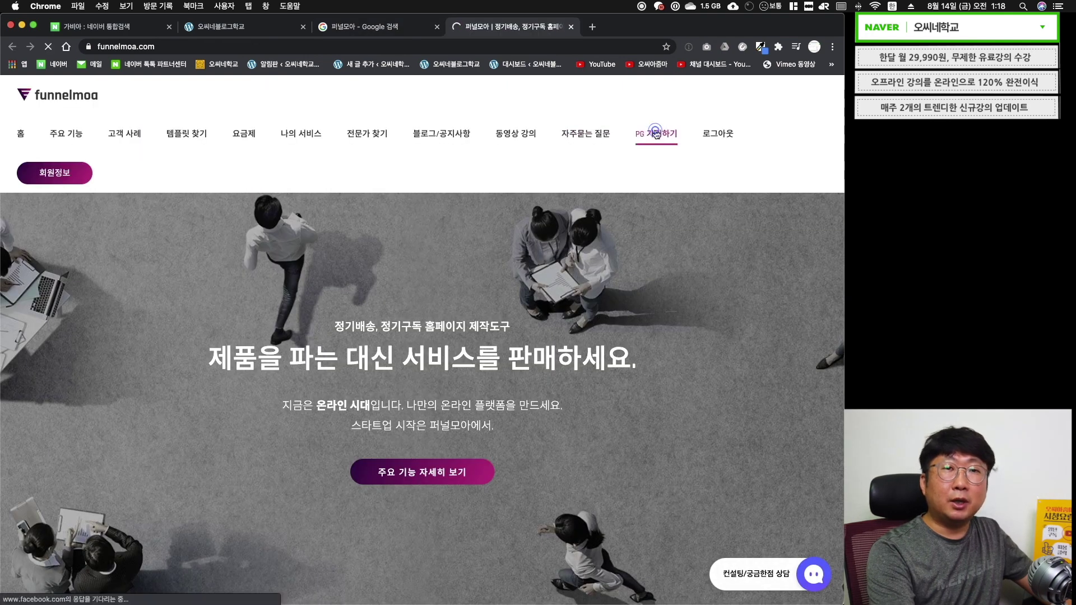
{"action": "left_click", "coordinate": [656, 134]}
{"action": "scroll", "coordinate": [656, 134], "scroll_direction": "down", "scroll_amount": 4}
- Highlight 나이스페이먼츠 and the registration and annual fee promotion lines on the PG page
{"action": "left_click_drag", "start_coordinate": [395, 218], "coordinate": [461, 218]}
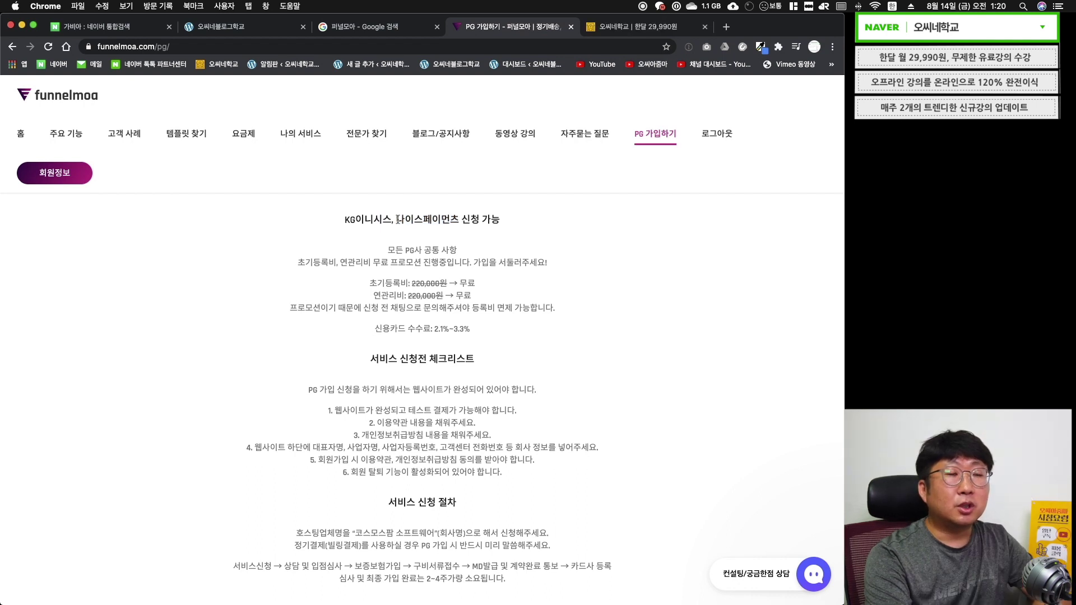
{"action": "left_click_drag", "start_coordinate": [395, 219], "coordinate": [452, 220]}
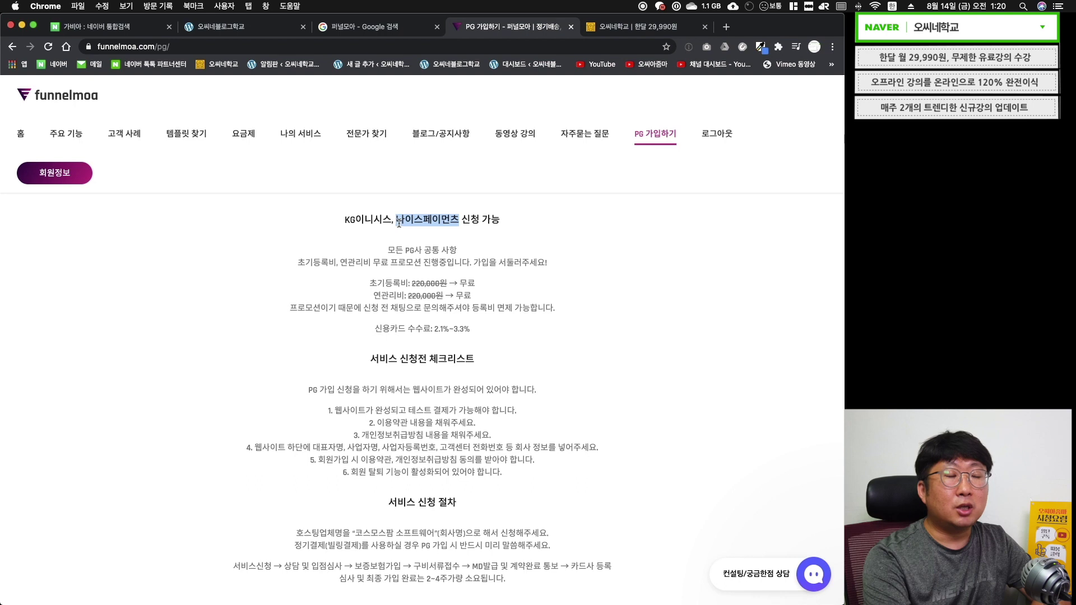
{"action": "left_click_drag", "start_coordinate": [367, 282], "coordinate": [480, 297]}
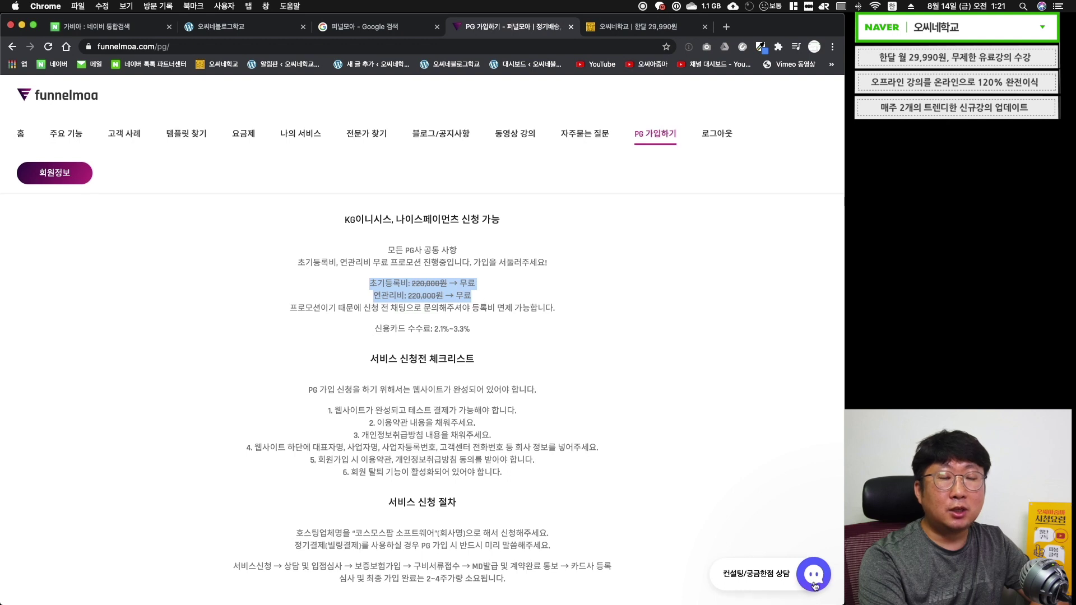
{"action": "left_click", "coordinate": [597, 420]}
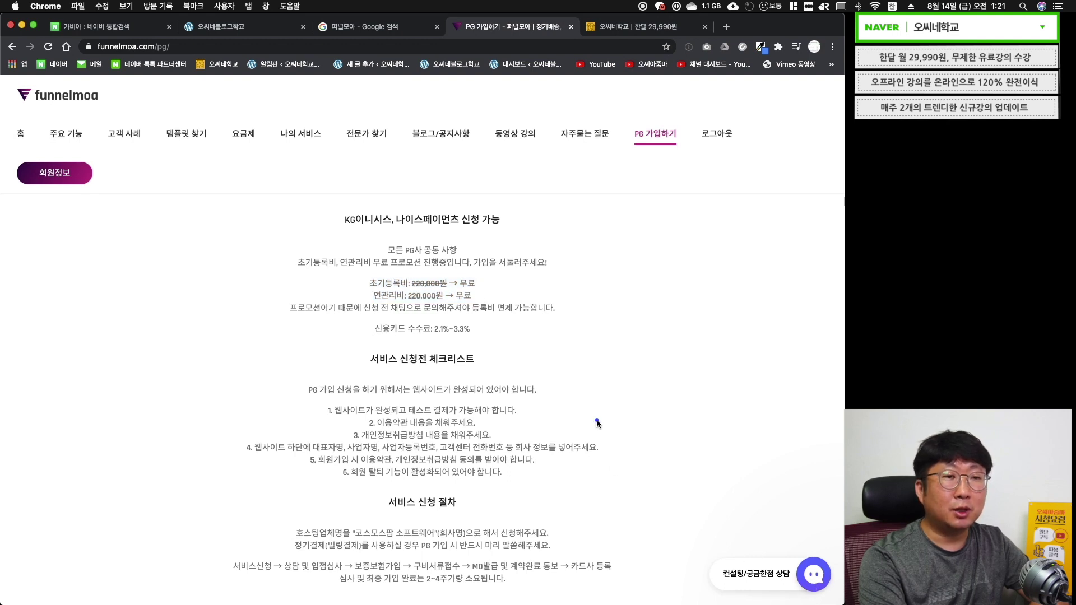
- Read the 서비스 신청전 체크리스트, highlighting the test payment, terms, privacy policy, company information and membership withdrawal items
{"action": "scroll", "coordinate": [597, 420], "scroll_direction": "down", "scroll_amount": 3}
{"action": "left_click_drag", "start_coordinate": [337, 257], "coordinate": [506, 257]}
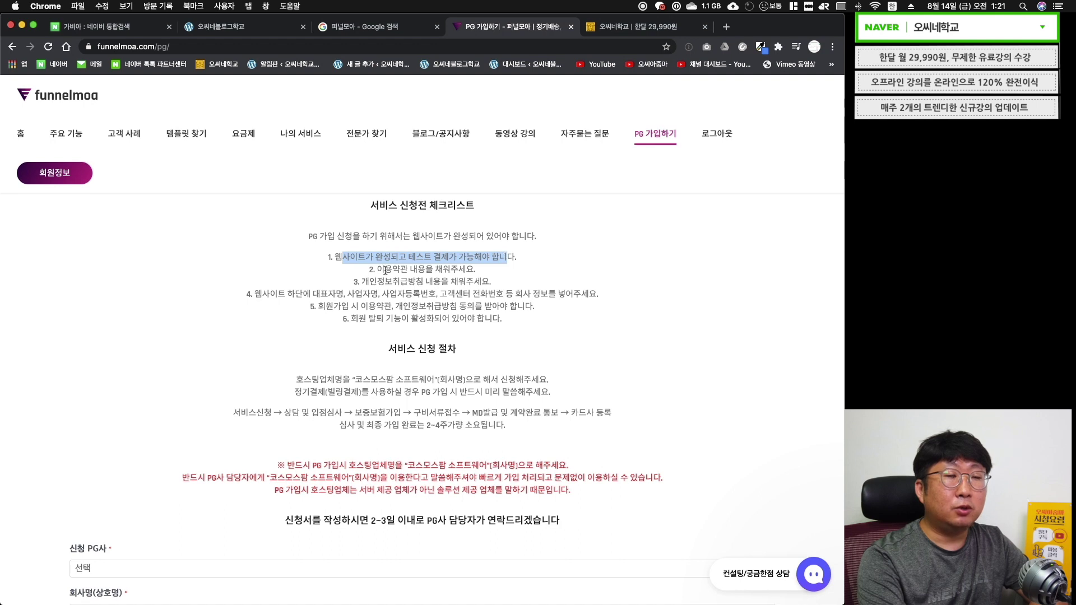
{"action": "left_click_drag", "start_coordinate": [386, 271], "coordinate": [443, 270]}
{"action": "left_click_drag", "start_coordinate": [377, 282], "coordinate": [438, 282]}
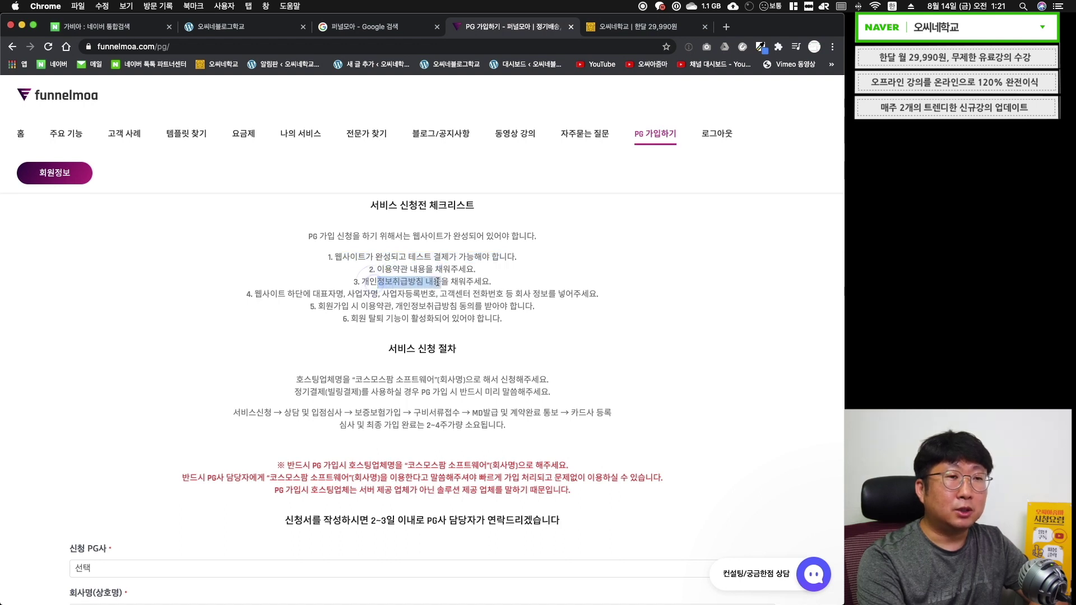
{"action": "left_click_drag", "start_coordinate": [263, 295], "coordinate": [550, 295]}
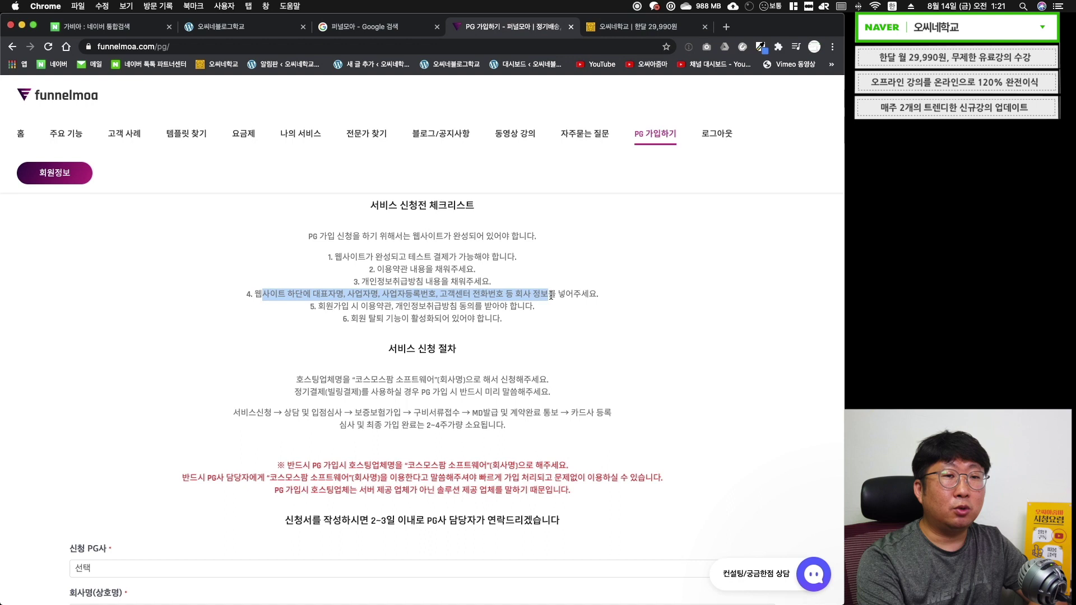
{"action": "left_click_drag", "start_coordinate": [475, 319], "coordinate": [402, 318]}
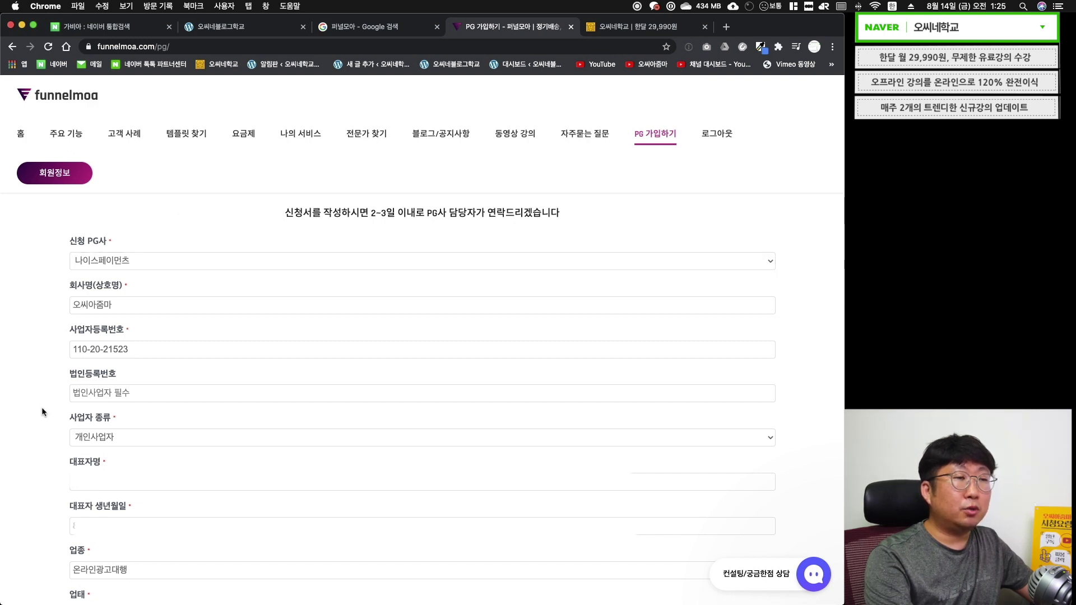
- In the PG application's details field, change the main product to 온라인강의 정기구독 상품 and place the cursor at the 테스트 계정 line
{"action": "scroll", "coordinate": [41, 407], "scroll_direction": "down", "scroll_amount": 10}
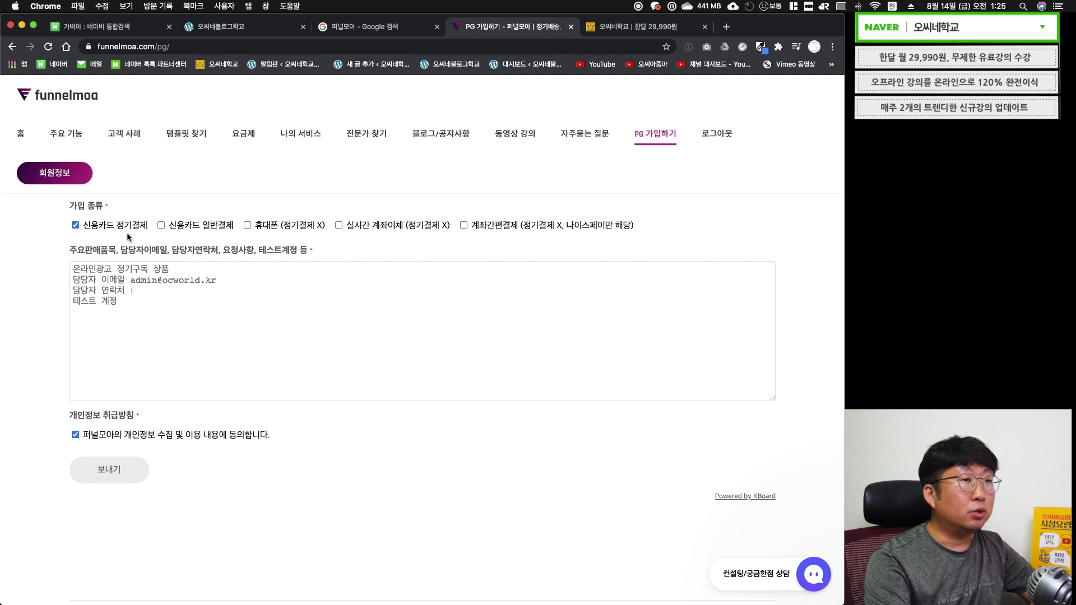
{"action": "left_click", "coordinate": [111, 269]}
{"action": "key", "text": "BackSpace"}
{"action": "key", "text": "BackSpace"}
{"action": "type", "text": "강의"}
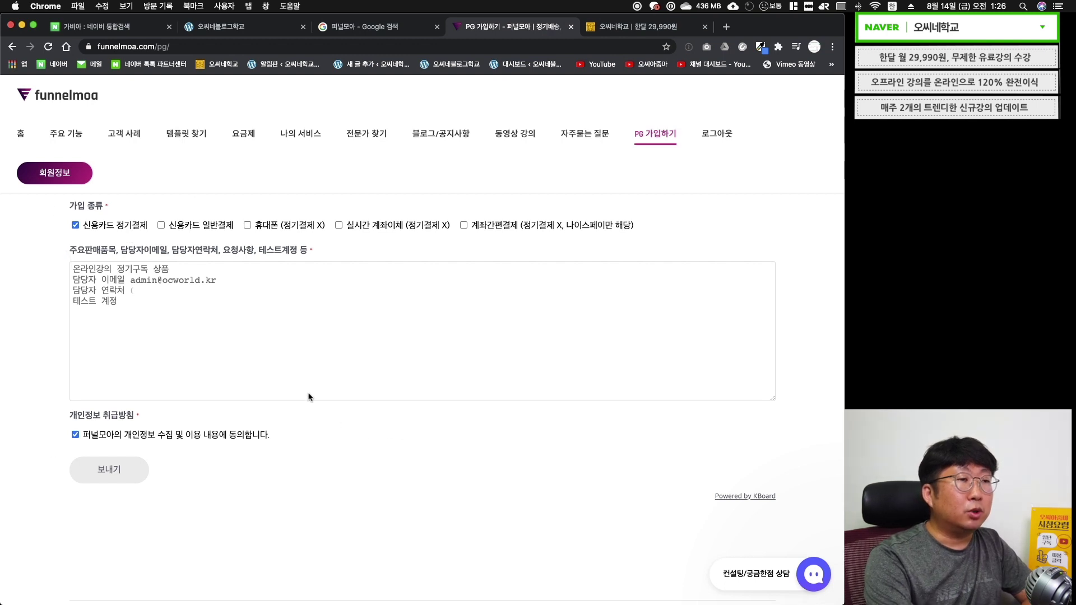
{"action": "left_click", "coordinate": [154, 310]}
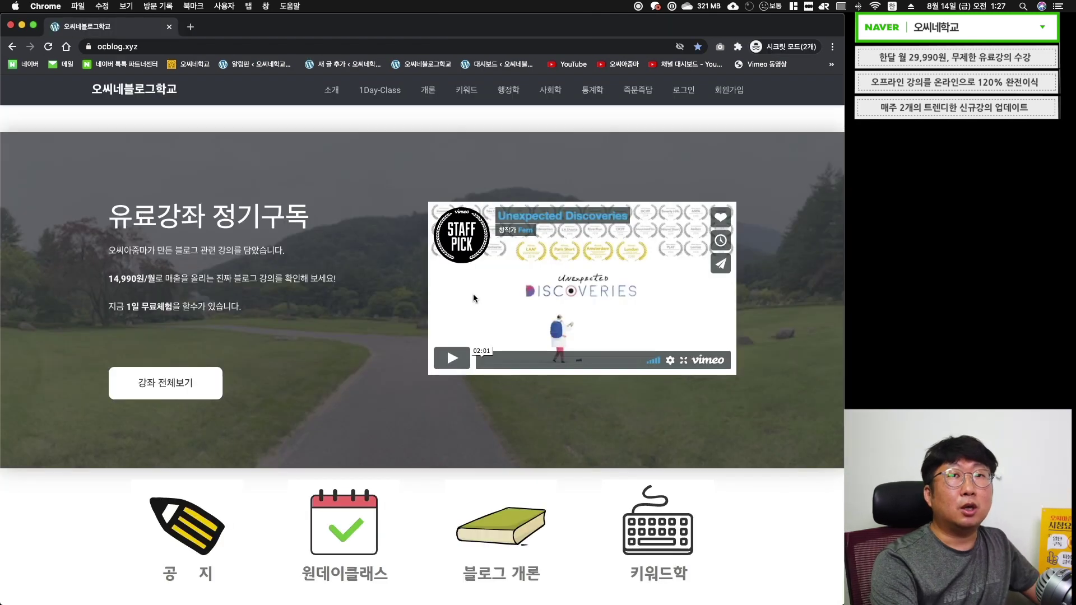
- Open the 회원가입 page of ocblog.xyz, fill in the test account's e-mail address, and check it for duplicates
{"action": "left_click", "coordinate": [727, 92]}
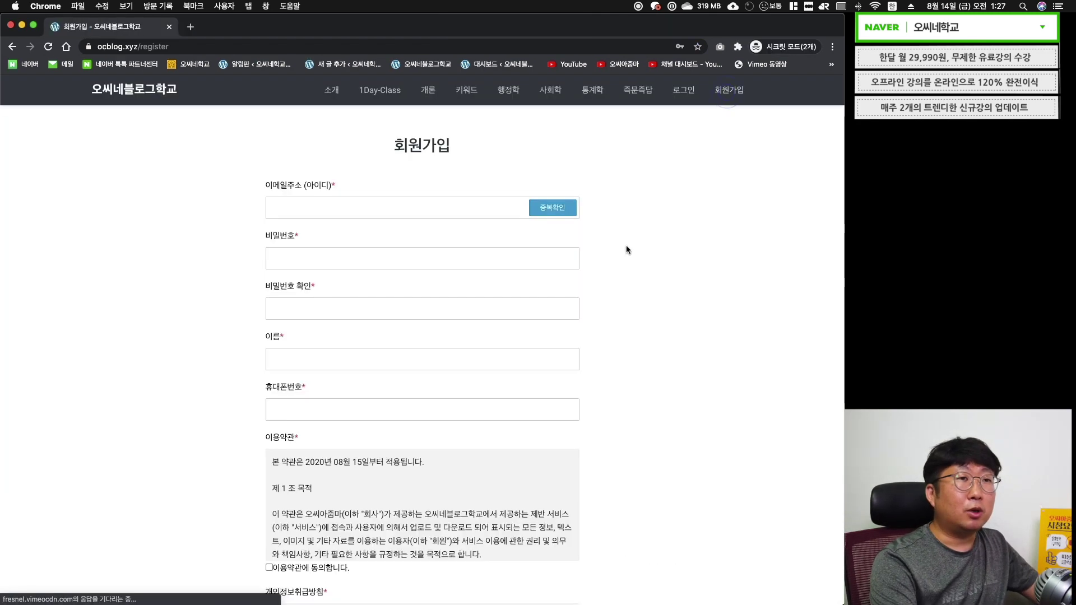
{"action": "left_click", "coordinate": [203, 246]}
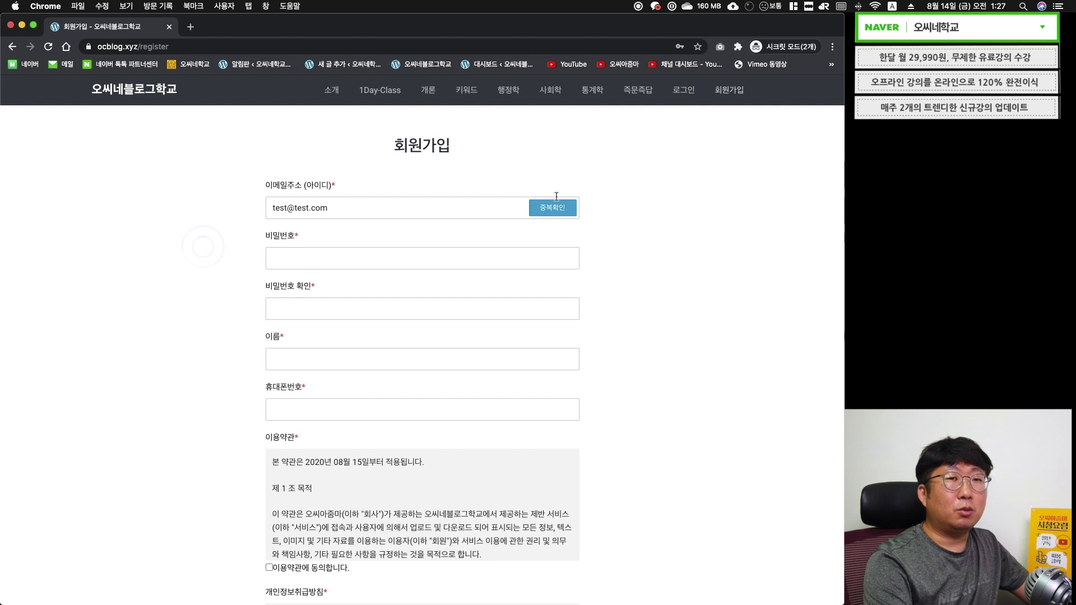
{"action": "left_click", "coordinate": [559, 209]}
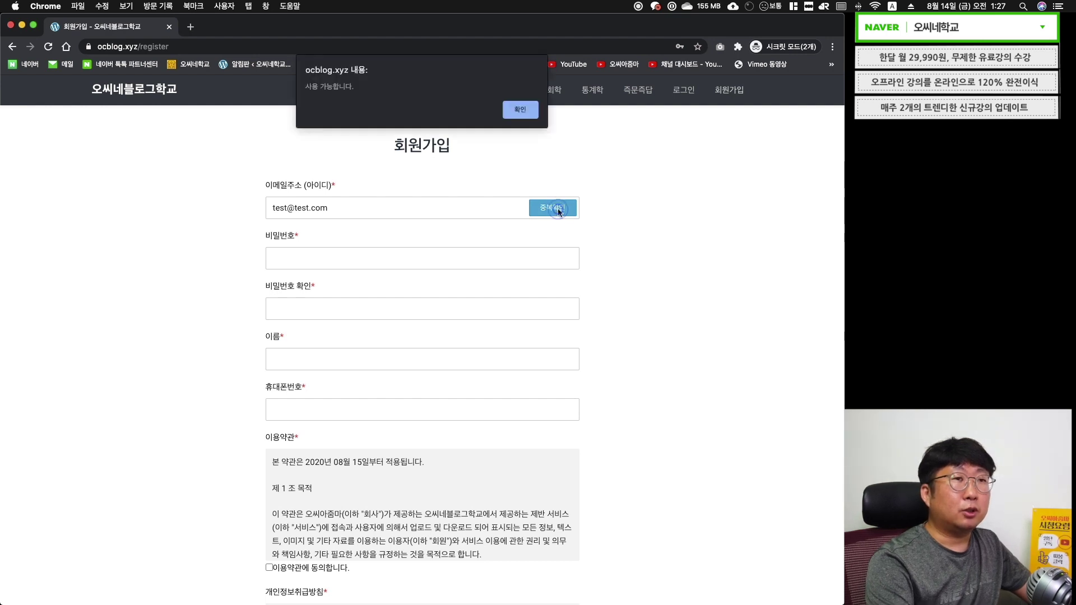
{"action": "left_click", "coordinate": [521, 110]}
- Enter the test account's password, name and mobile number, accept the terms and privacy policy, submit the registration, and return to the PG application form
{"action": "left_click", "coordinate": [740, 267]}
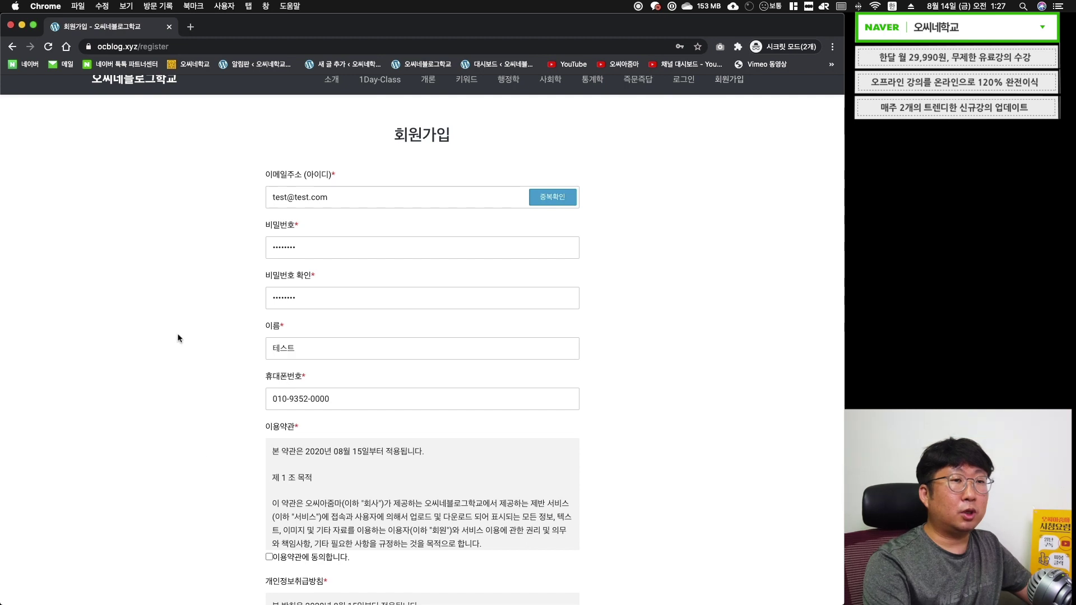
{"action": "scroll", "coordinate": [207, 475], "scroll_direction": "down", "scroll_amount": 3}
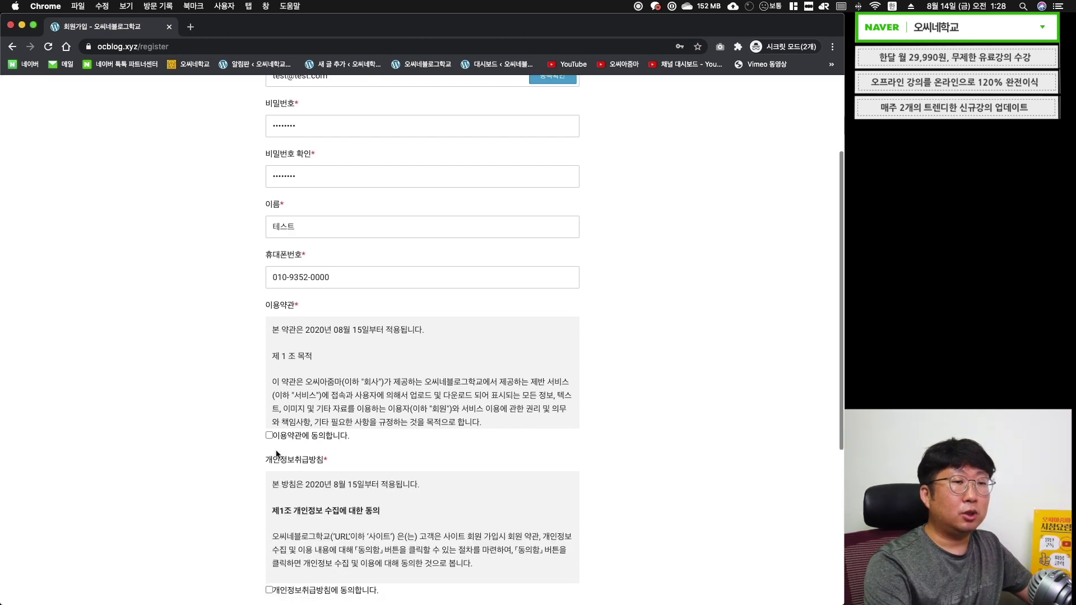
{"action": "left_click", "coordinate": [269, 437]}
{"action": "scroll", "coordinate": [269, 440], "scroll_direction": "down", "scroll_amount": 1}
{"action": "scroll", "coordinate": [270, 440], "scroll_direction": "down", "scroll_amount": 1}
{"action": "left_click", "coordinate": [269, 481]}
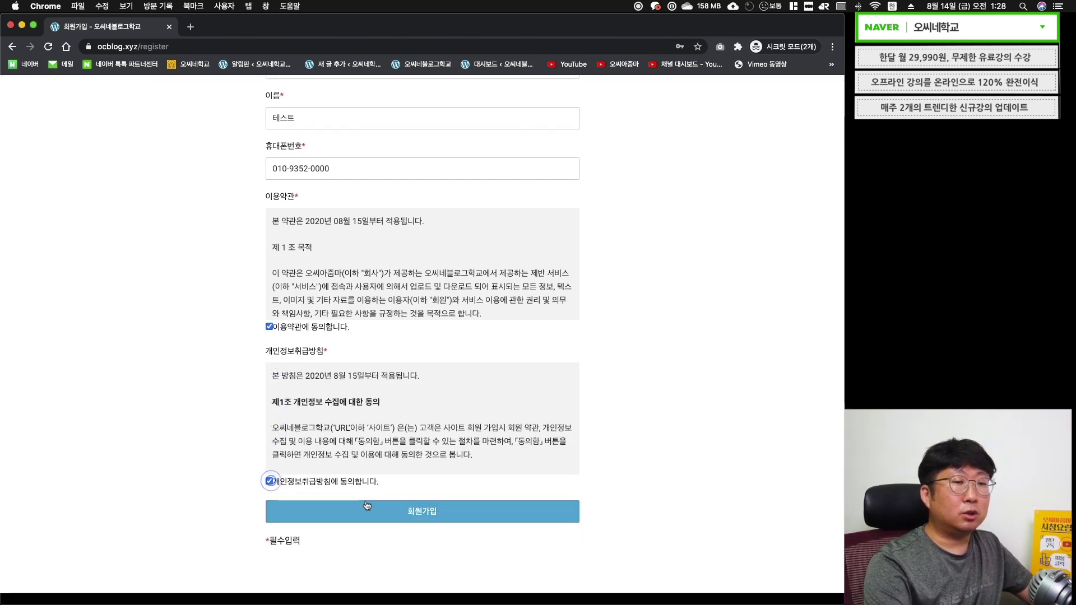
{"action": "left_click", "coordinate": [425, 513]}
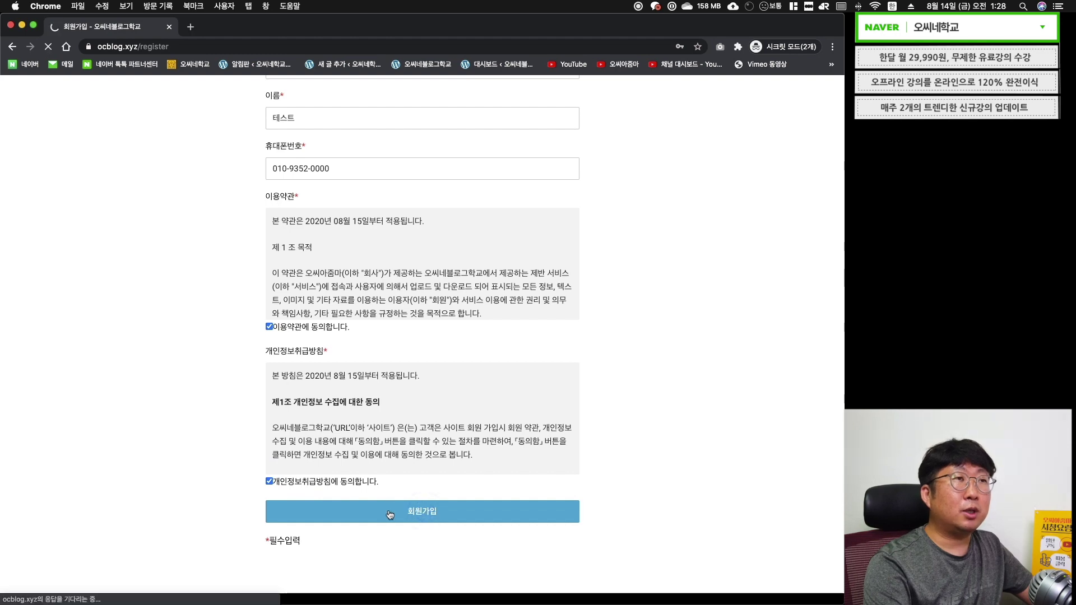
{"action": "key", "text": "super+grave"}
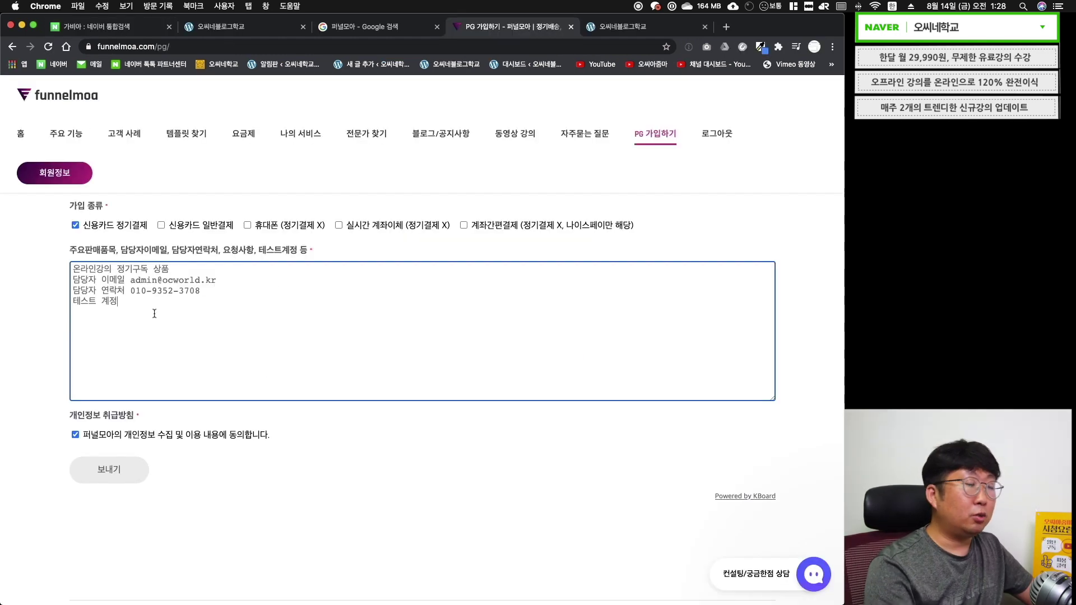
- Add the test account's ID and password to the PG application's details field and submit the application
{"action": "key", "text": "super+v"}
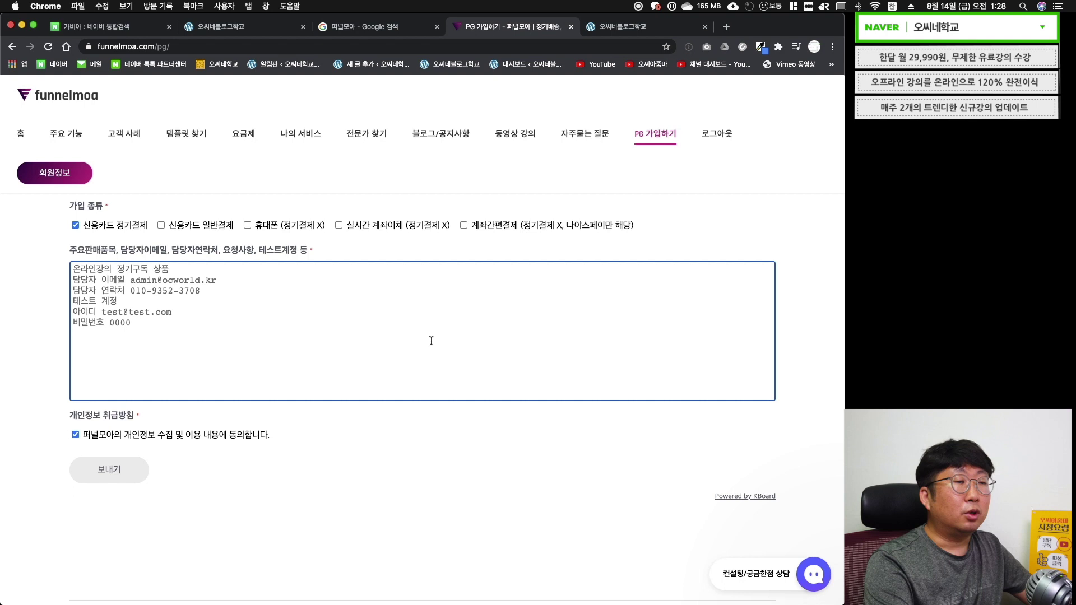
{"action": "left_click", "coordinate": [107, 474]}
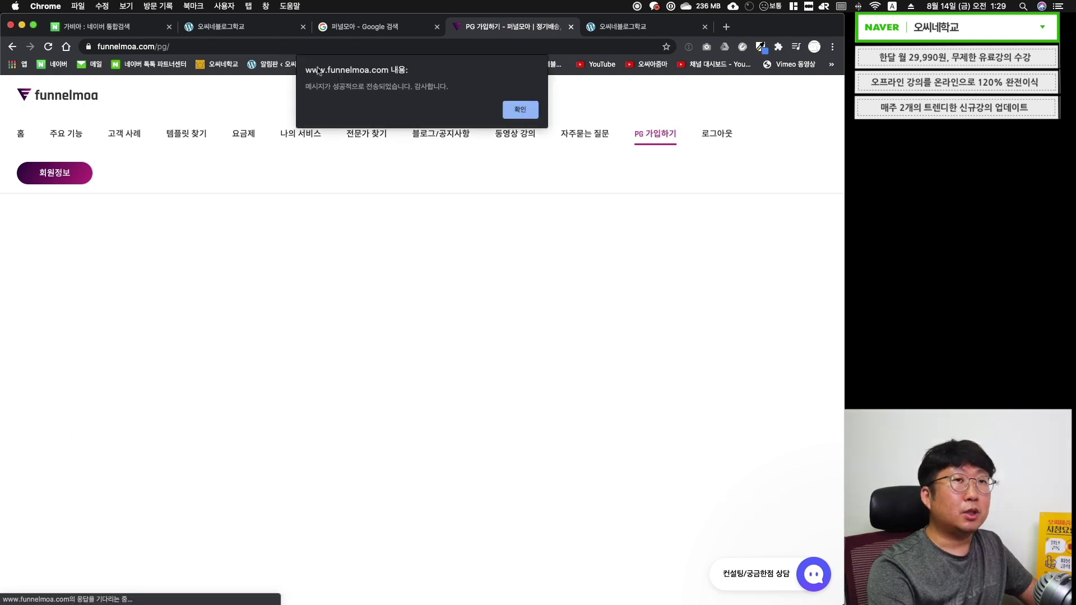
{"action": "left_click", "coordinate": [532, 112]}
- Switch to the ocblog.xyz dashboard and open the list of all users
{"action": "left_click", "coordinate": [623, 27]}
{"action": "left_click", "coordinate": [62, 84]}
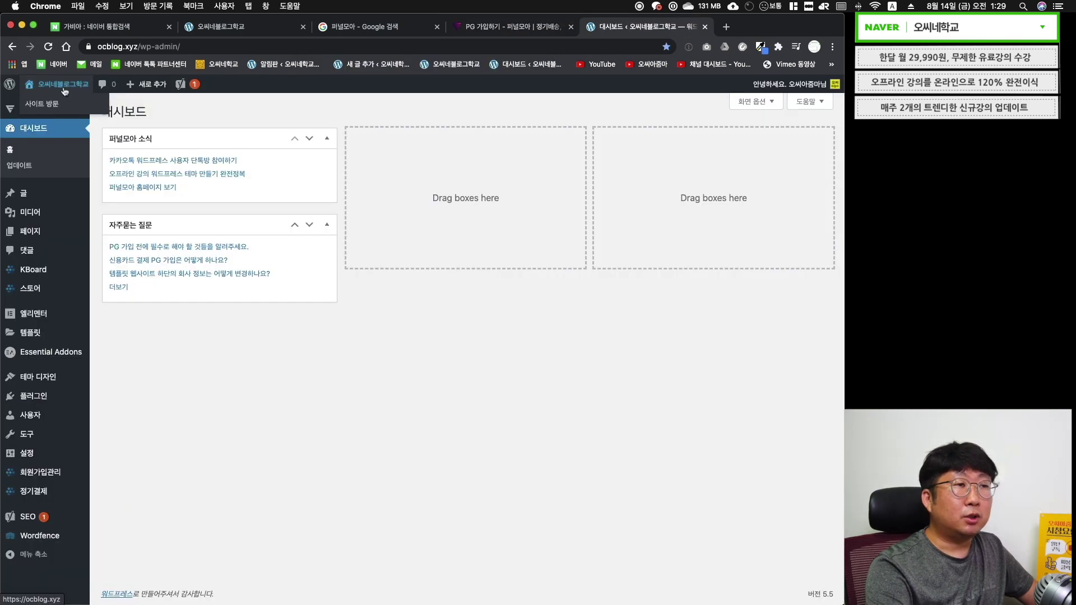
{"action": "mouse_move", "coordinate": [43, 415]}
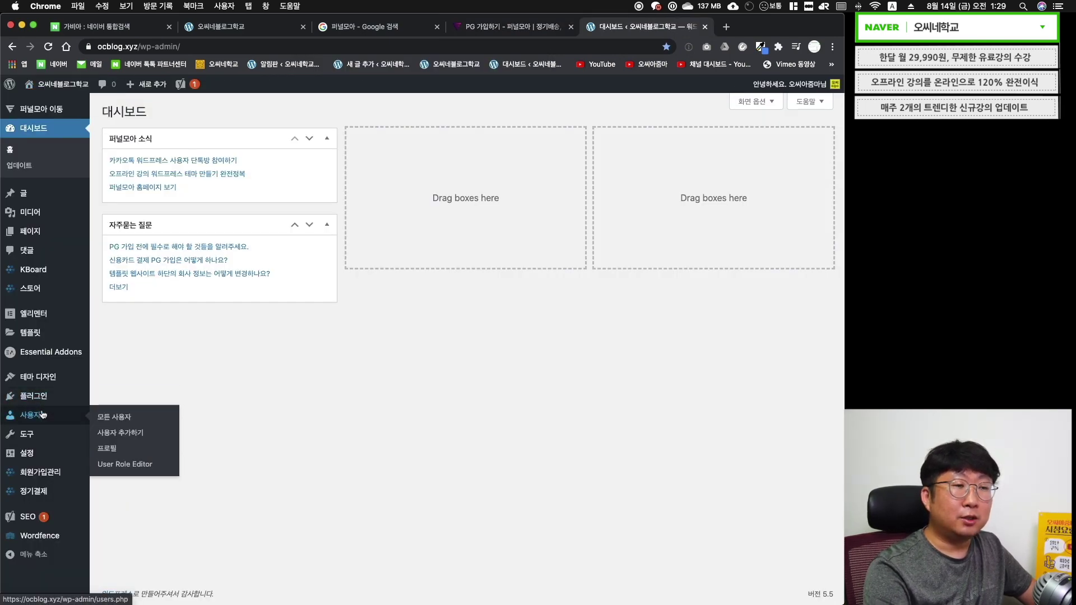
{"action": "left_click", "coordinate": [115, 417]}
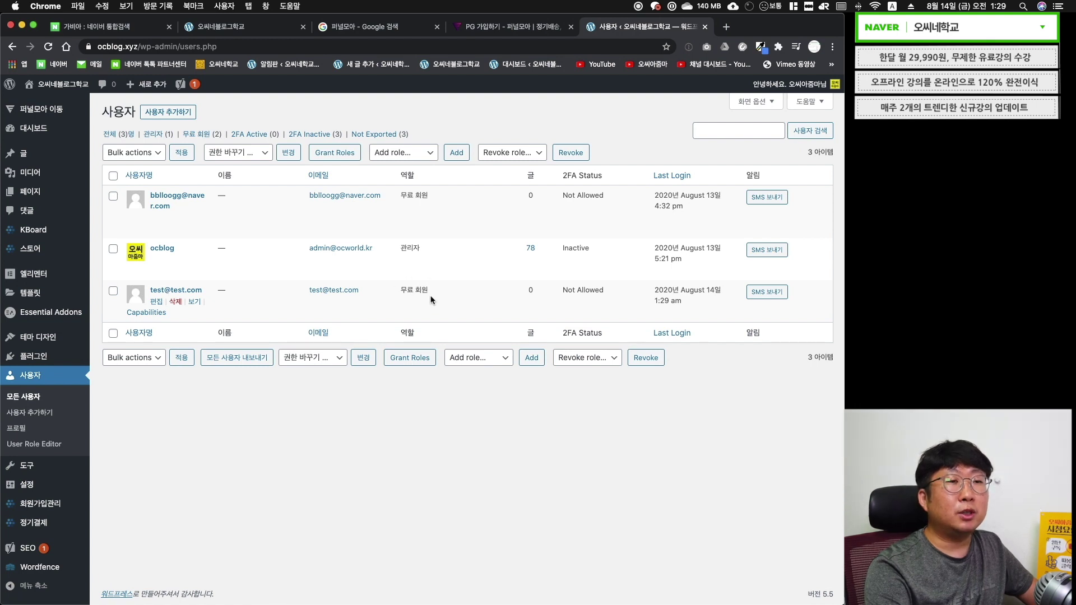
- Change the test account's role to 유료 회원, update the user, and return to the user list
{"action": "left_click", "coordinate": [155, 302]}
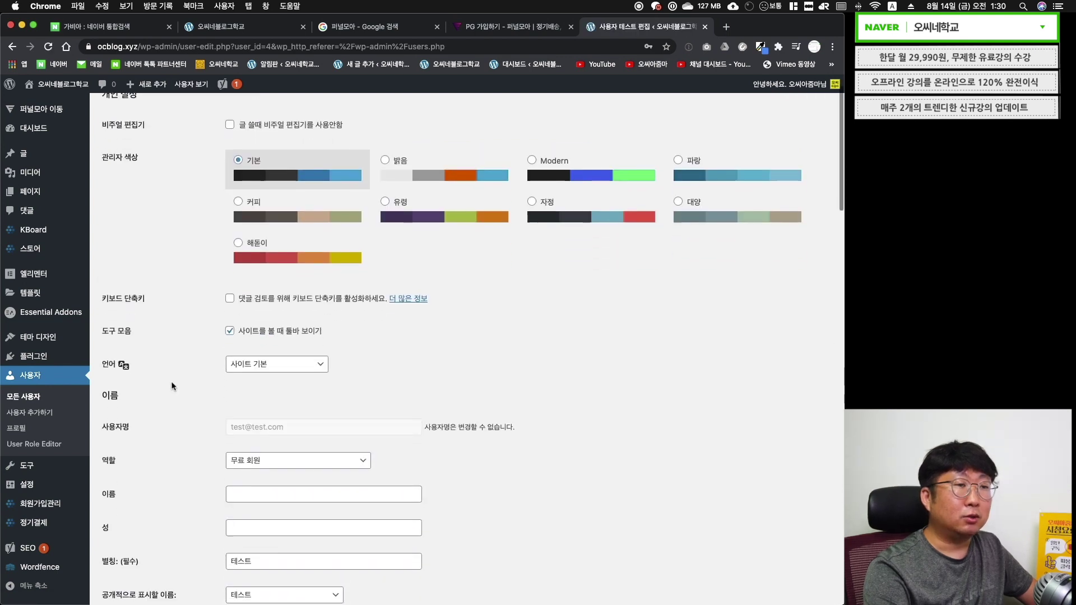
{"action": "scroll", "coordinate": [173, 384], "scroll_direction": "down", "scroll_amount": 4}
{"action": "left_click", "coordinate": [241, 358]}
{"action": "left_click", "coordinate": [245, 350]}
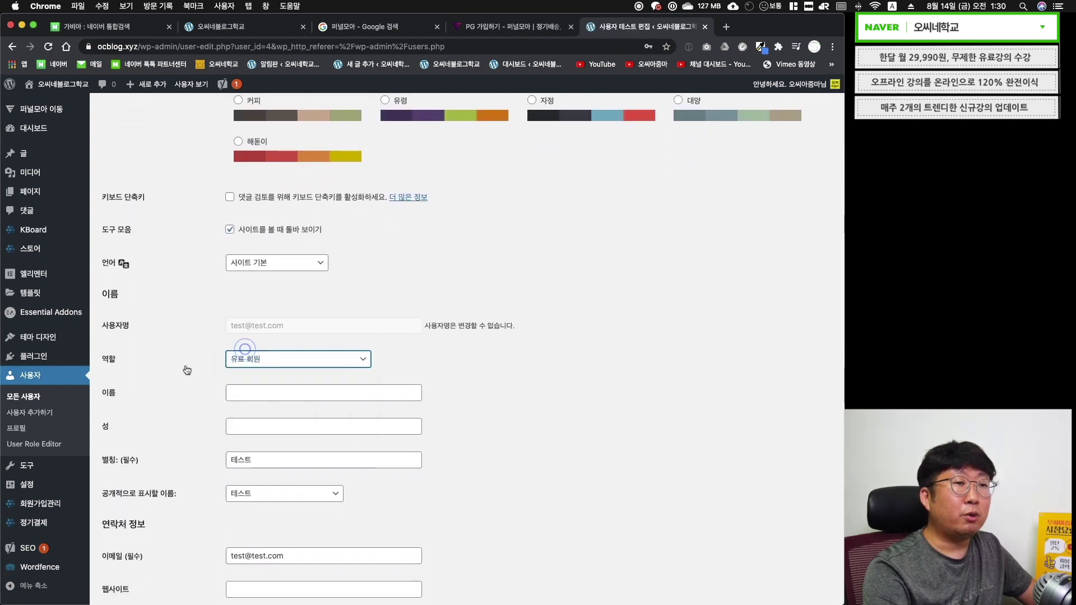
{"action": "scroll", "coordinate": [168, 449], "scroll_direction": "down", "scroll_amount": 20}
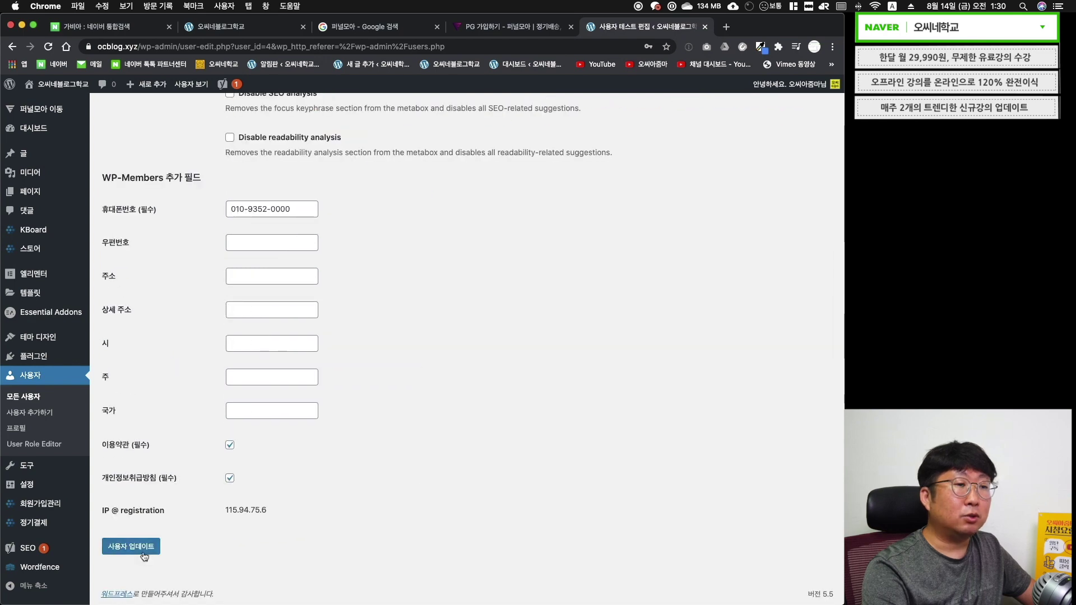
{"action": "left_click", "coordinate": [144, 553]}
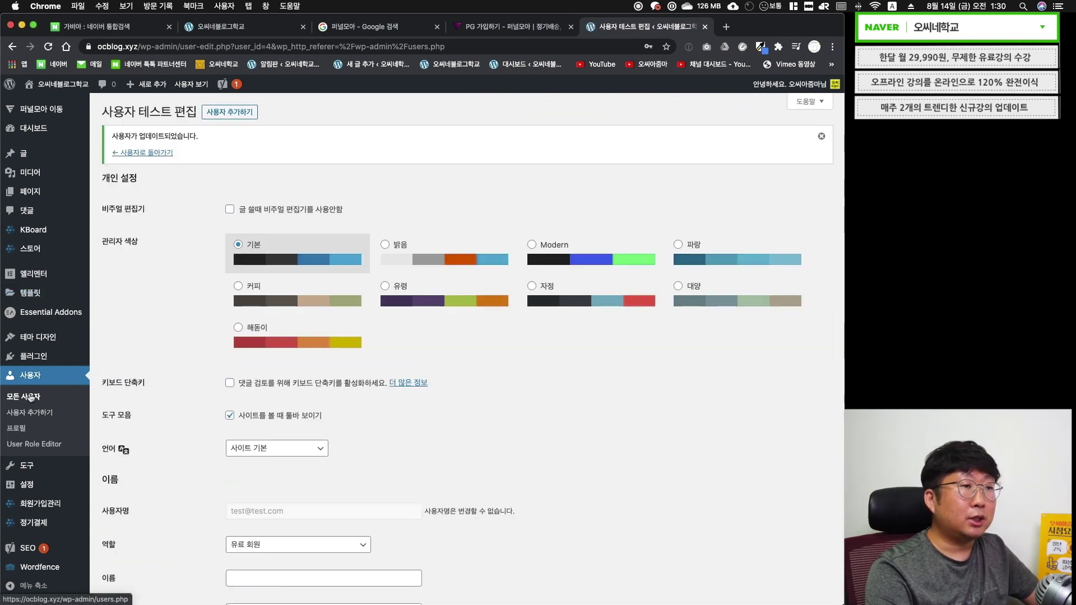
{"action": "left_click", "coordinate": [30, 398]}
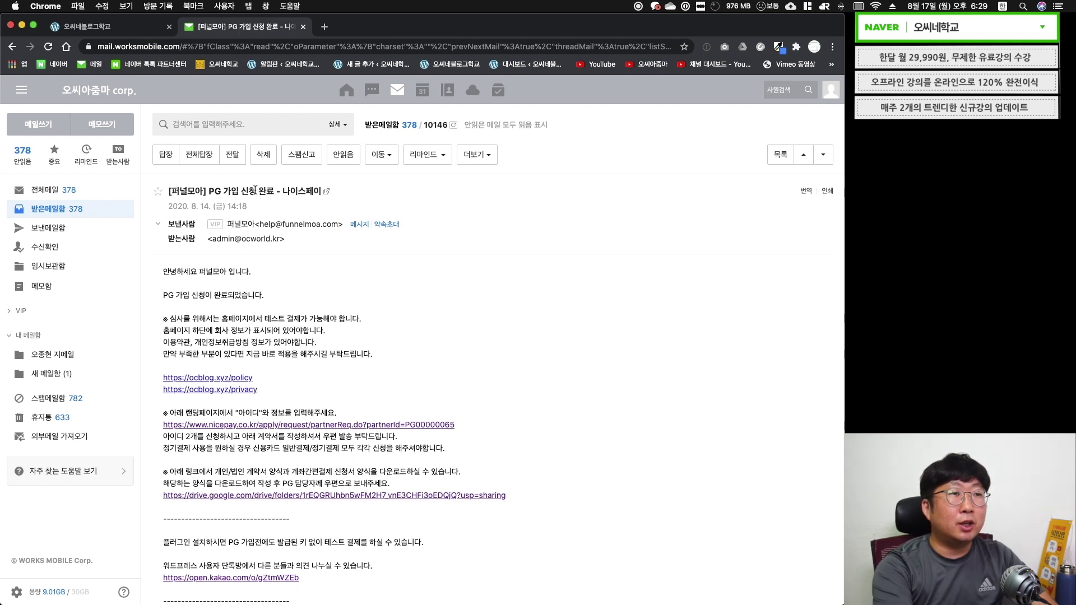
- Read the review requirements in the 나이스페이 PG application mail and open its linked terms and privacy policy pages
{"action": "left_click_drag", "start_coordinate": [210, 192], "coordinate": [321, 193]}
{"action": "left_click", "coordinate": [493, 358]}
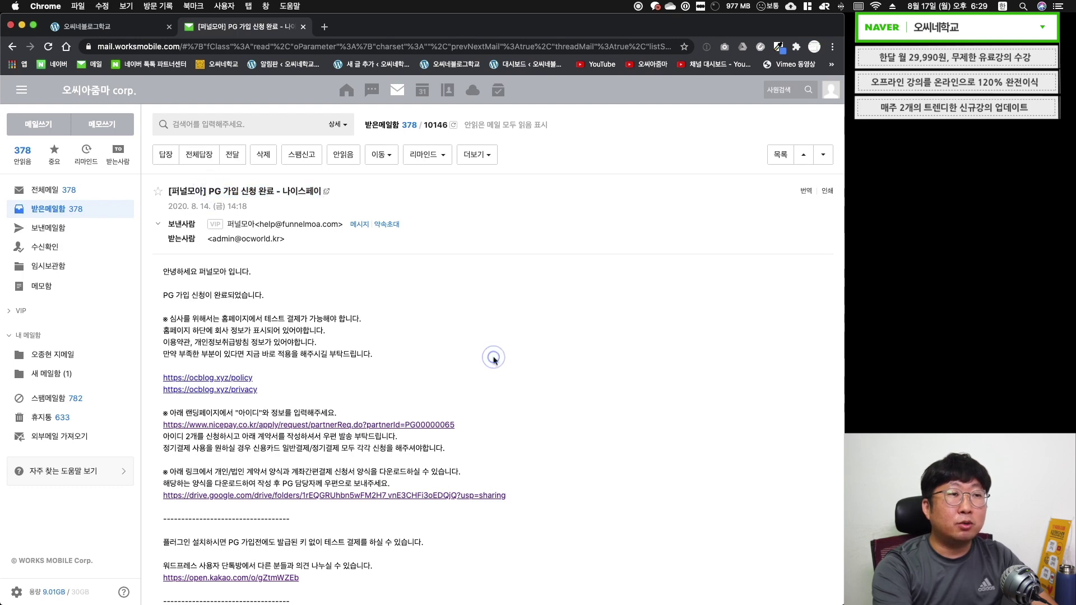
{"action": "scroll", "coordinate": [494, 358], "scroll_direction": "down", "scroll_amount": 3}
{"action": "left_click_drag", "start_coordinate": [171, 238], "coordinate": [297, 239]}
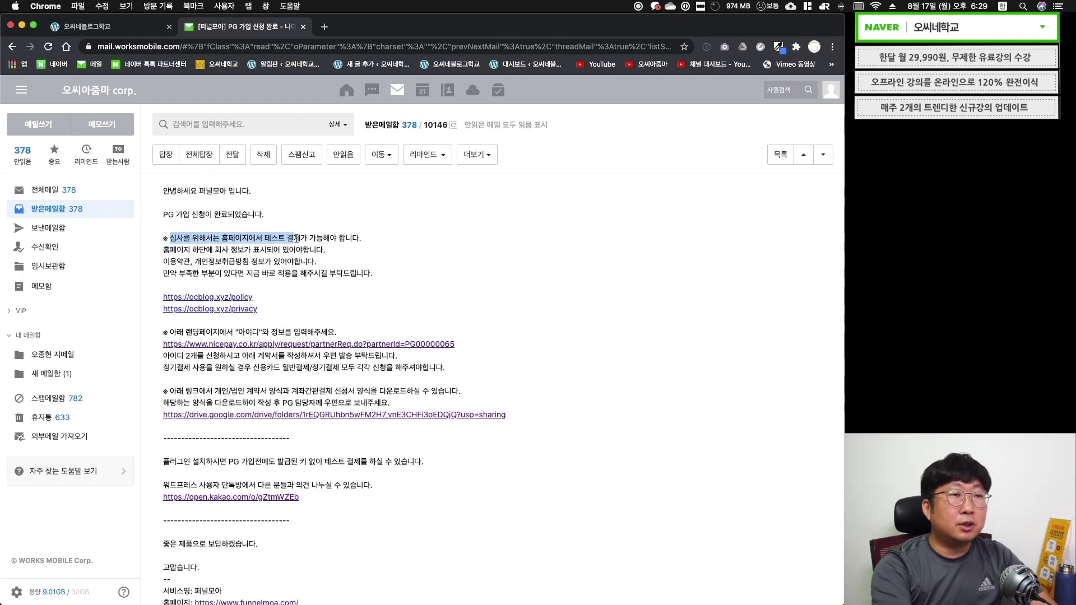
{"action": "left_click_drag", "start_coordinate": [163, 249], "coordinate": [269, 249]}
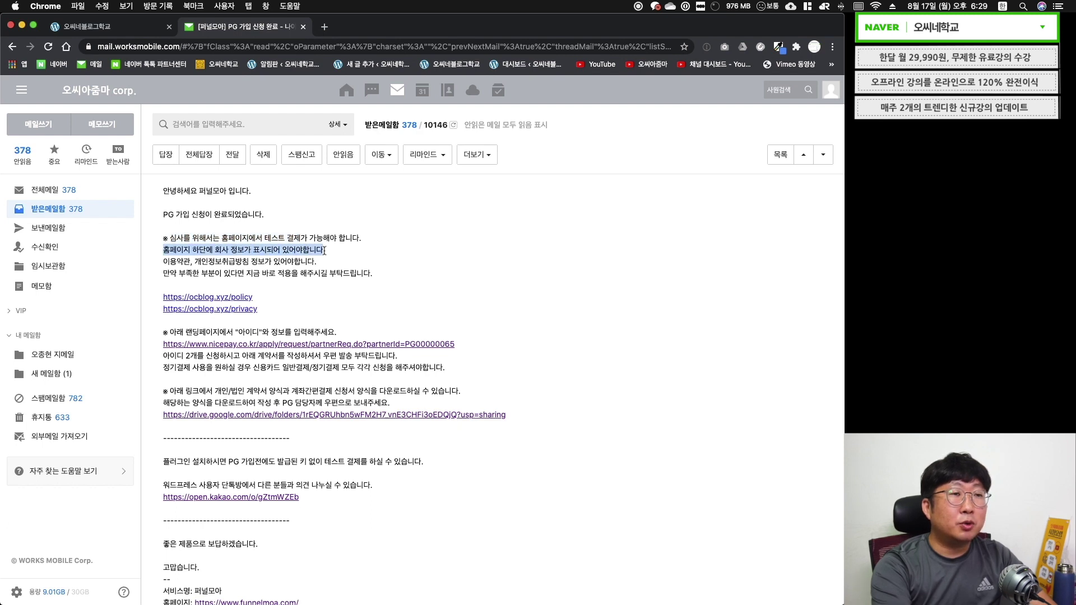
{"action": "left_click", "coordinate": [170, 260]}
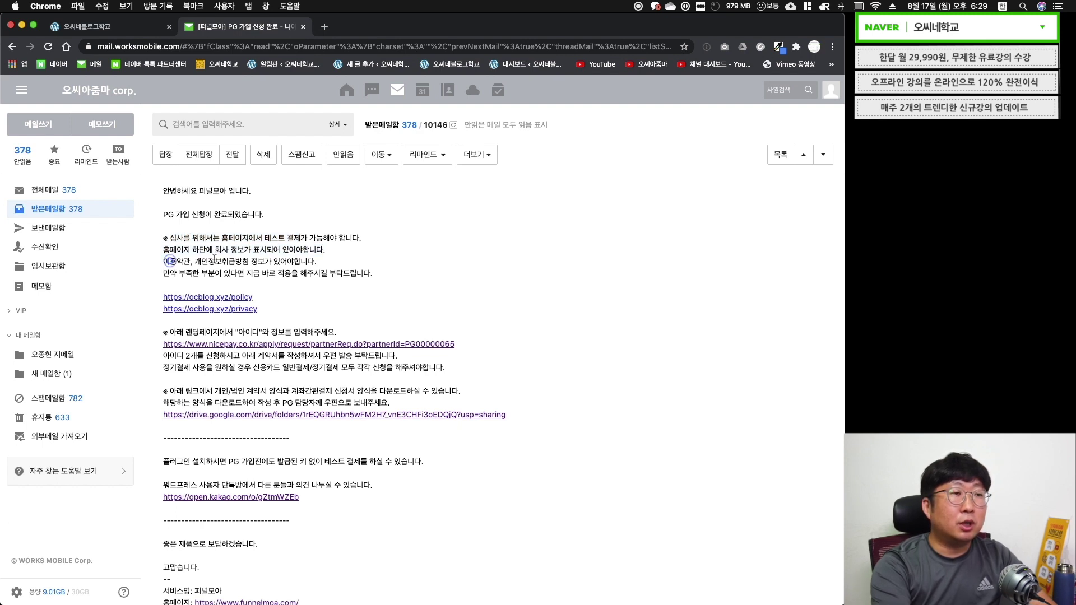
{"action": "left_click_drag", "start_coordinate": [196, 262], "coordinate": [245, 262]}
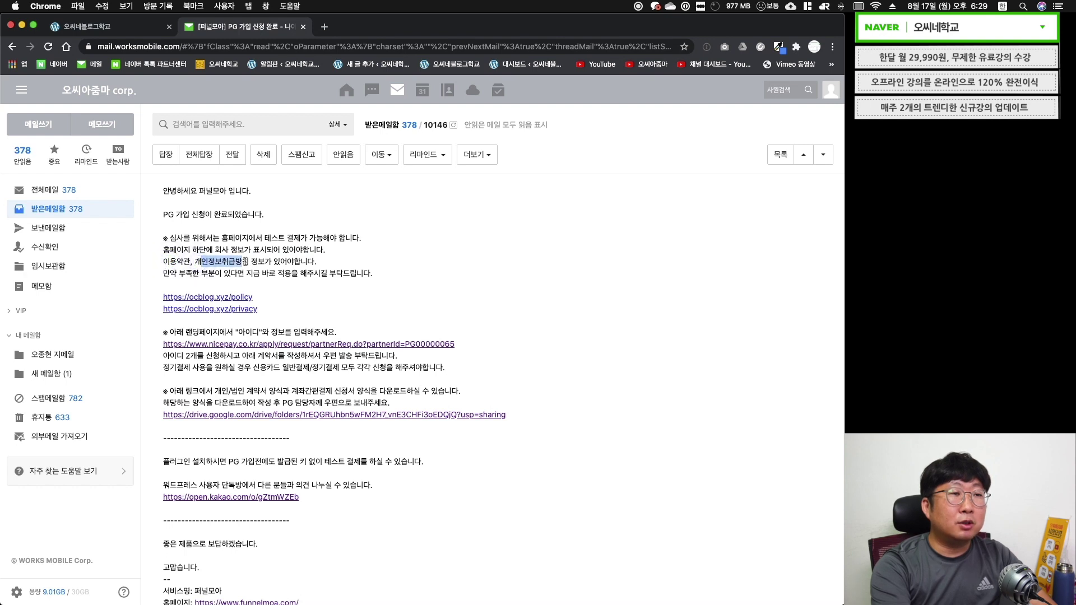
{"action": "left_click", "coordinate": [337, 288]}
{"action": "left_click", "coordinate": [208, 297]}
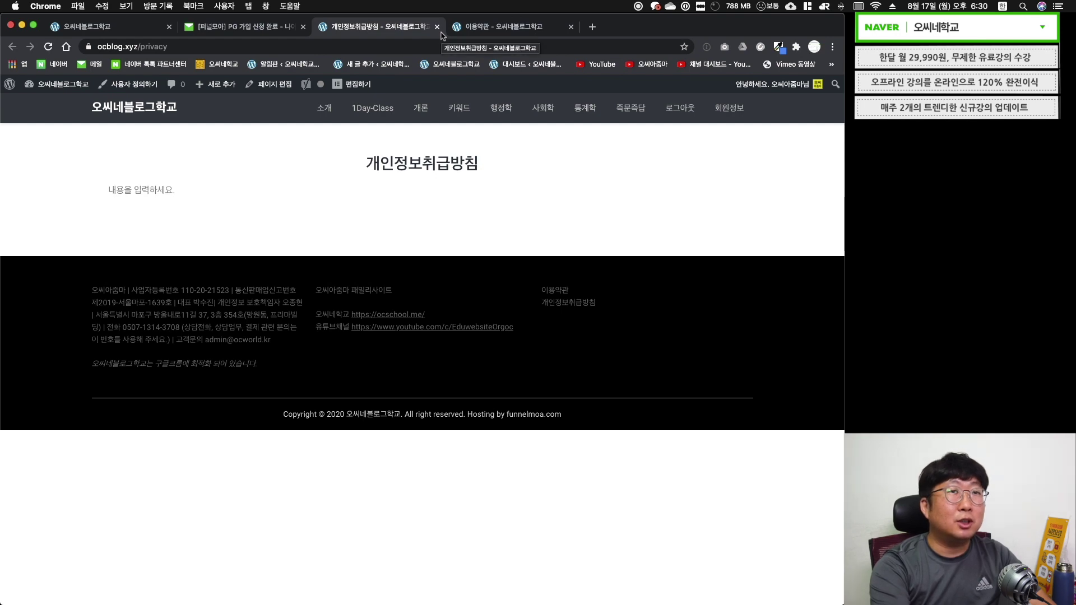
- Return to the ocblog.xyz home page, enter its dashboard, and open the list of all pages
{"action": "left_click", "coordinate": [87, 26]}
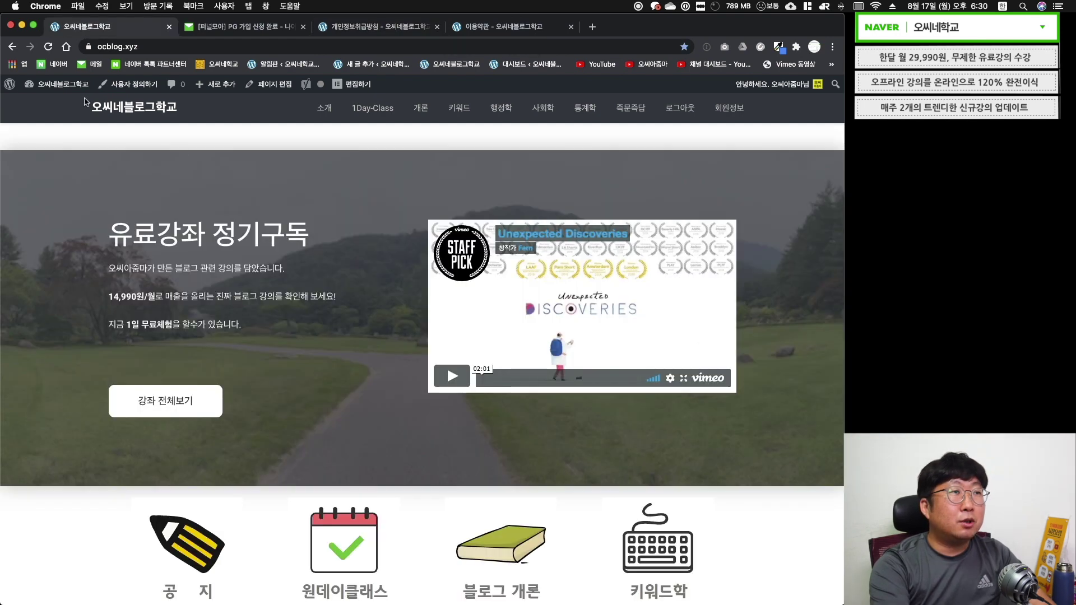
{"action": "mouse_move", "coordinate": [62, 84]}
{"action": "left_click", "coordinate": [104, 123]}
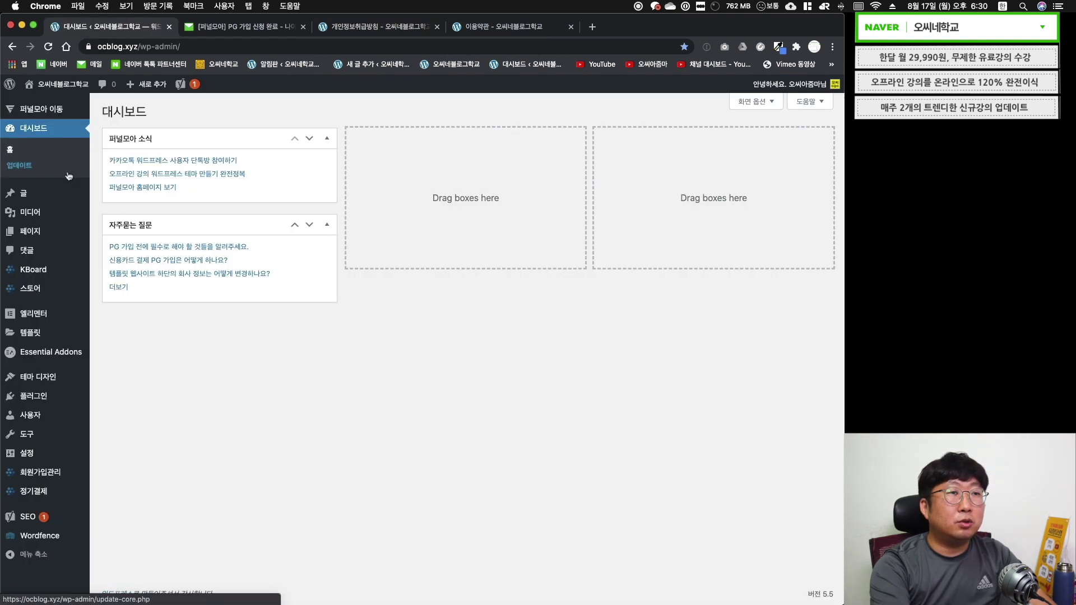
{"action": "mouse_move", "coordinate": [105, 234]}
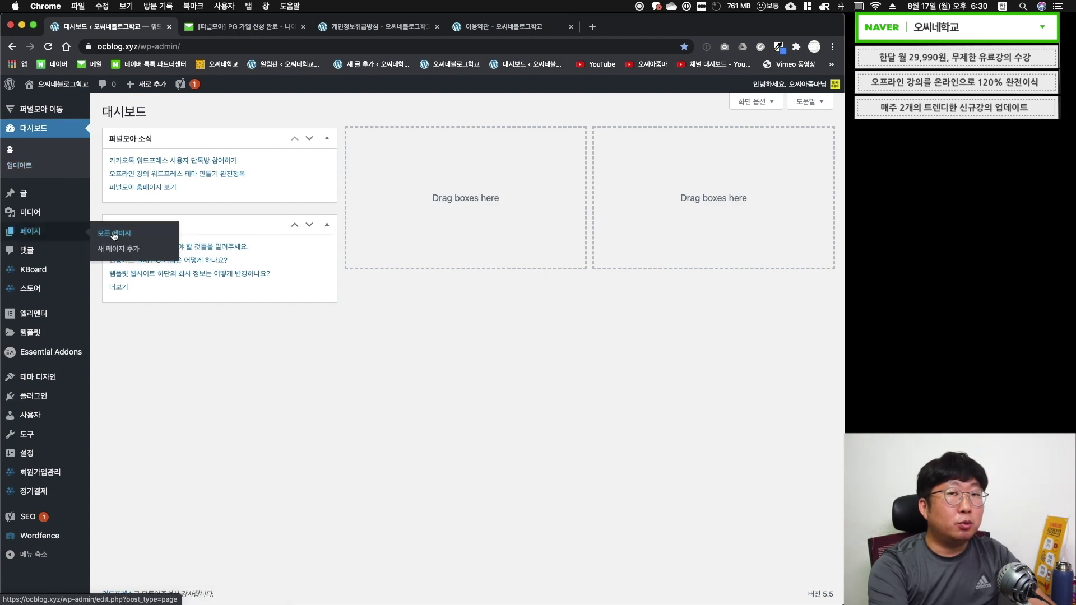
{"action": "left_click", "coordinate": [114, 235]}
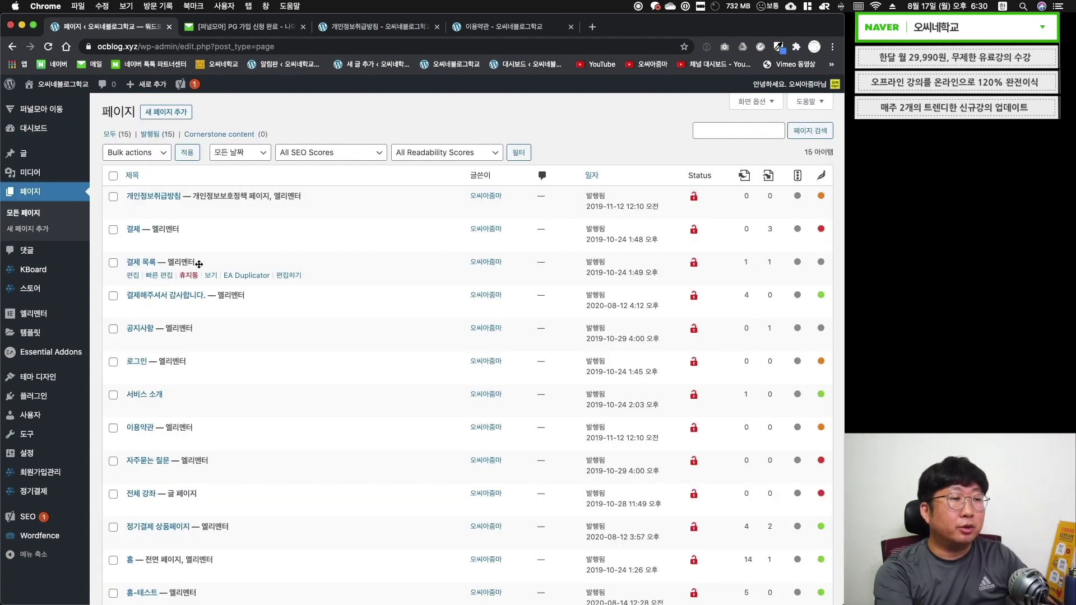
- Find the 개인정보취급방침 page in the page list and open it in the Elementor editor
{"action": "scroll", "coordinate": [199, 264], "scroll_direction": "down", "scroll_amount": 5}
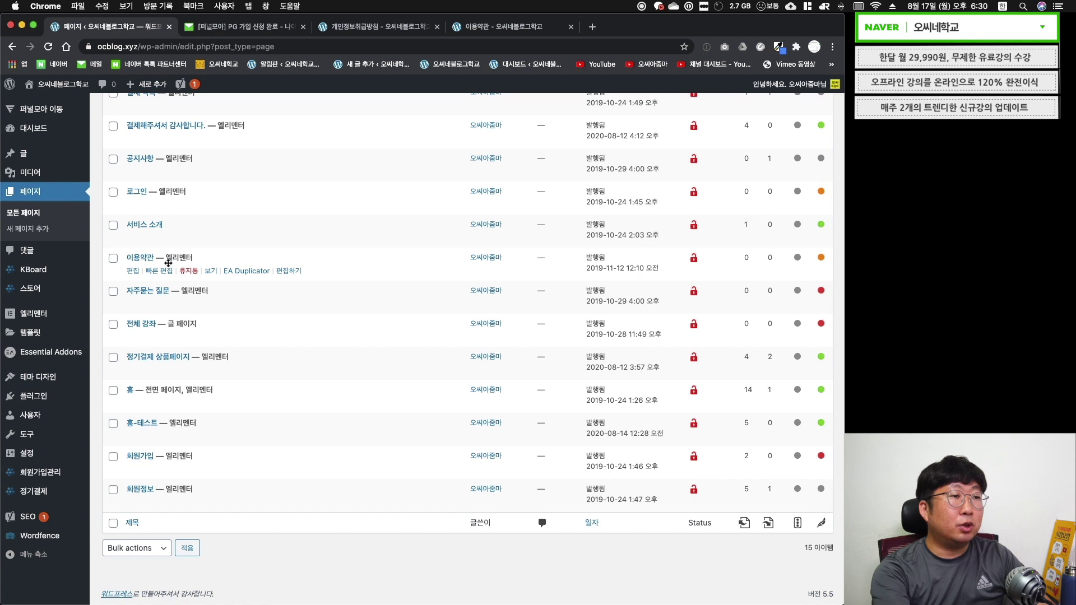
{"action": "scroll", "coordinate": [168, 263], "scroll_direction": "up", "scroll_amount": 5}
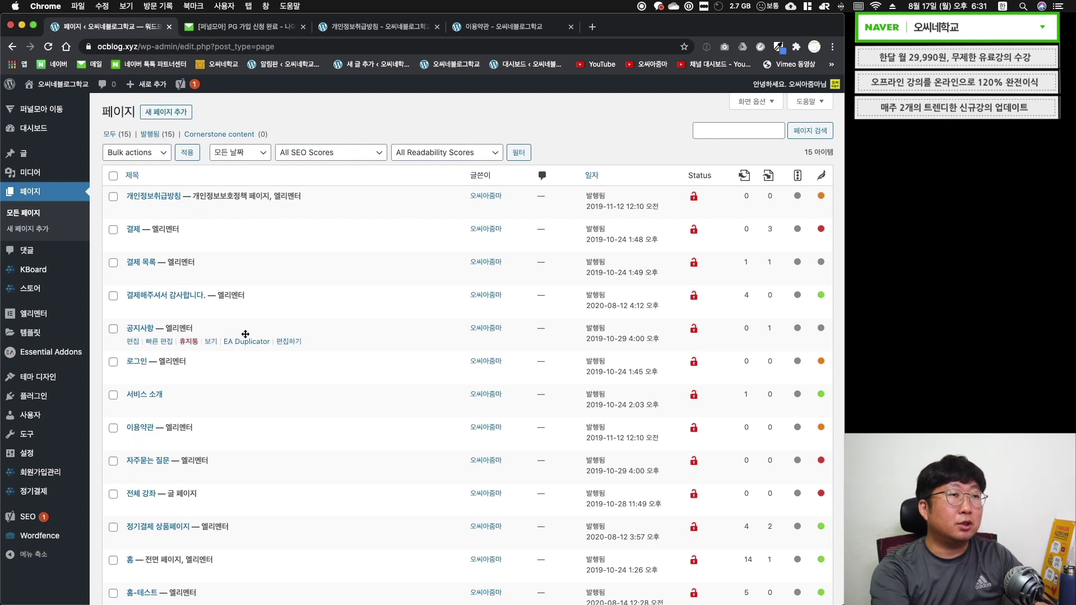
{"action": "left_click", "coordinate": [133, 209]}
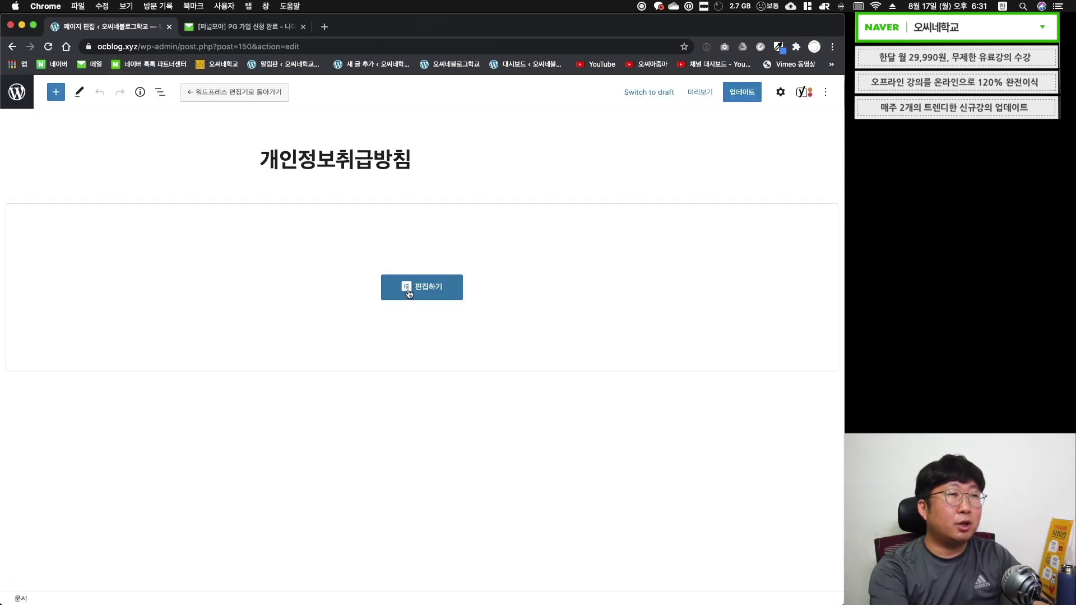
{"action": "left_click", "coordinate": [409, 288]}
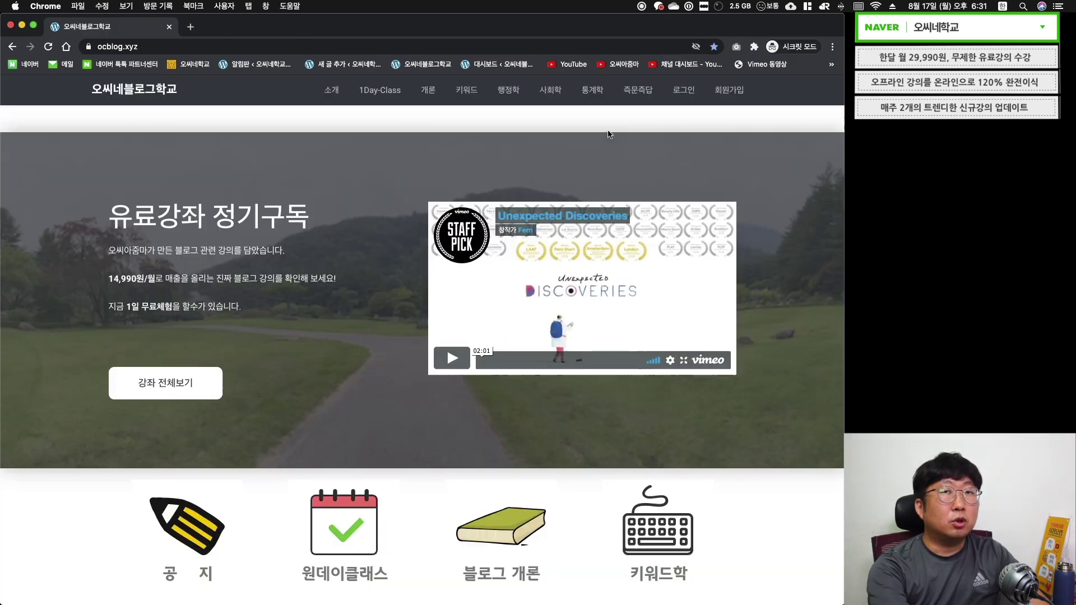
- Examine the 이용약관 and 개인정보취급방침 texts on the site's 회원가입 page in the incognito window, and close it
{"action": "left_click", "coordinate": [726, 91]}
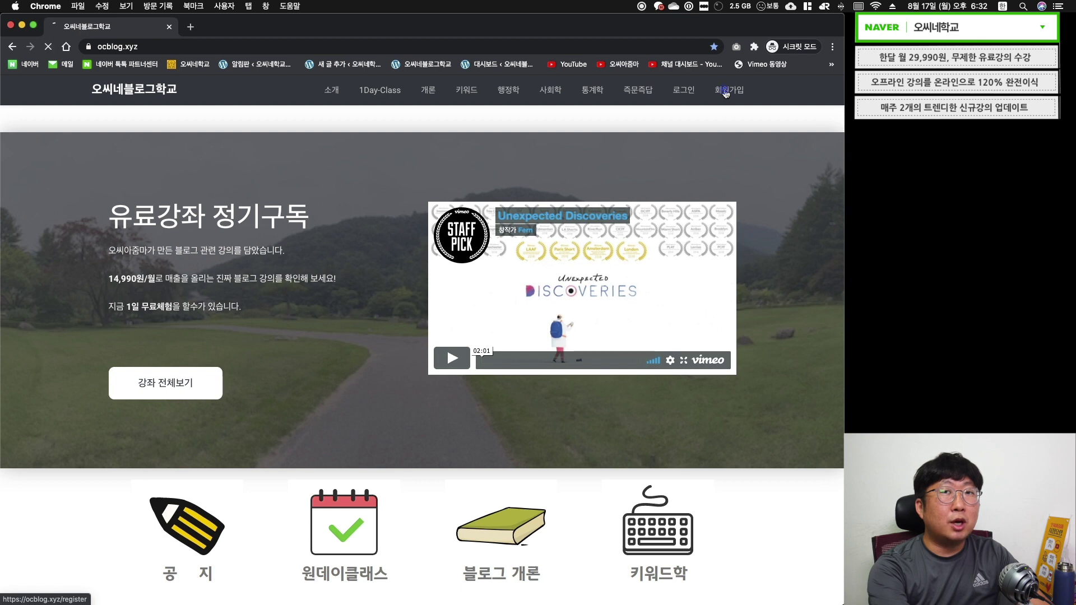
{"action": "scroll", "coordinate": [446, 357], "scroll_direction": "down", "scroll_amount": 5}
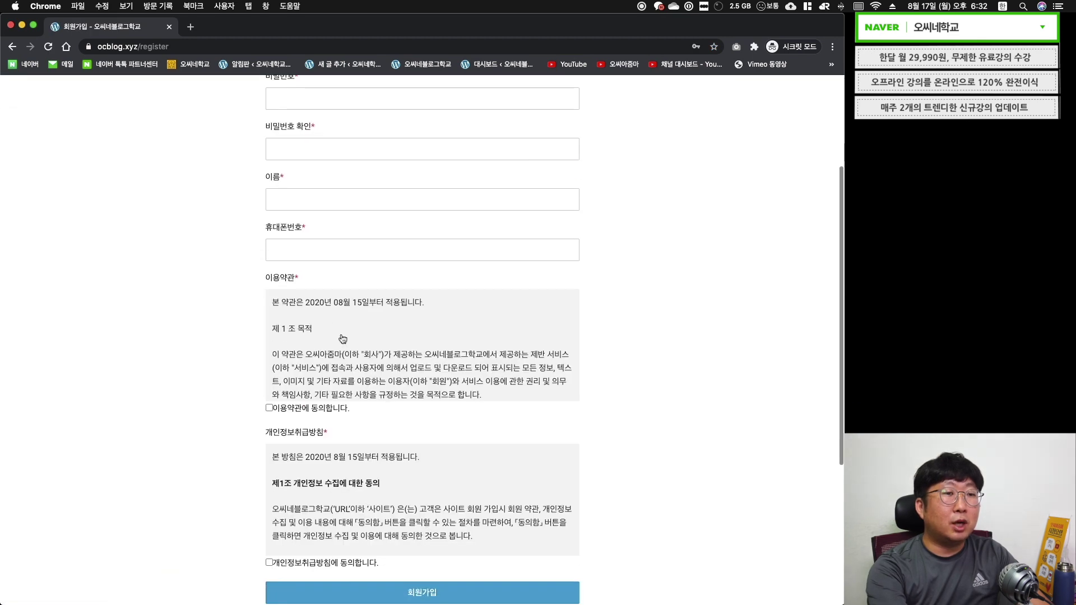
{"action": "scroll", "coordinate": [342, 339], "scroll_direction": "down", "scroll_amount": 4}
{"action": "scroll", "coordinate": [302, 379], "scroll_direction": "down", "scroll_amount": 5}
{"action": "scroll", "coordinate": [302, 379], "scroll_direction": "down", "scroll_amount": 3}
{"action": "scroll", "coordinate": [328, 392], "scroll_direction": "up", "scroll_amount": 10}
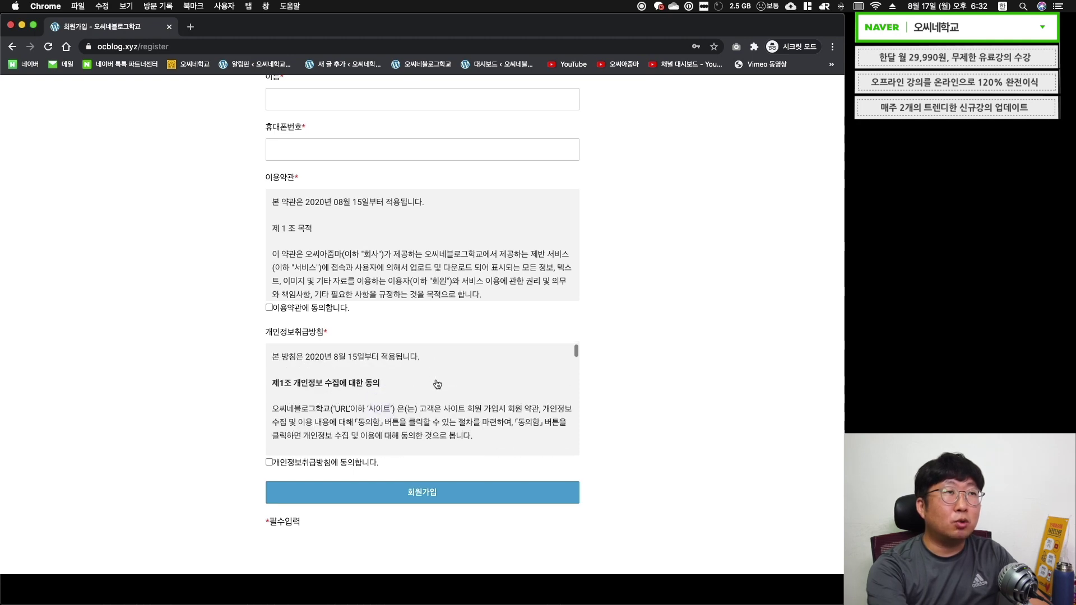
{"action": "key", "text": "super+w"}
- Open the ocblog.xyz dashboard in a new tab and view the 이용약관 and 개인정보 settings under 회원가입관리
{"action": "left_click", "coordinate": [324, 27]}
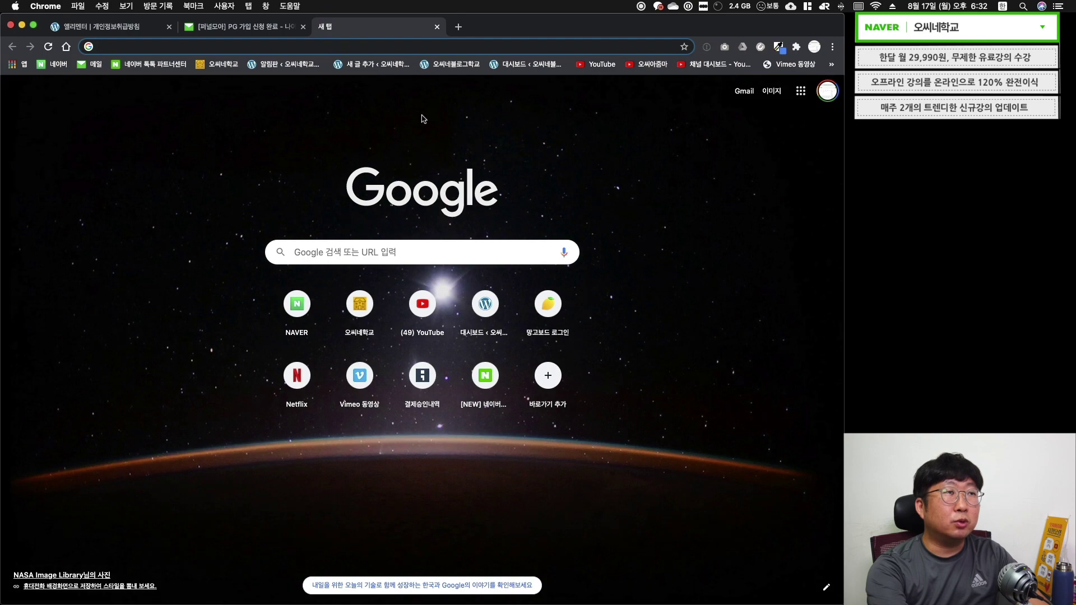
{"action": "left_click", "coordinate": [451, 64]}
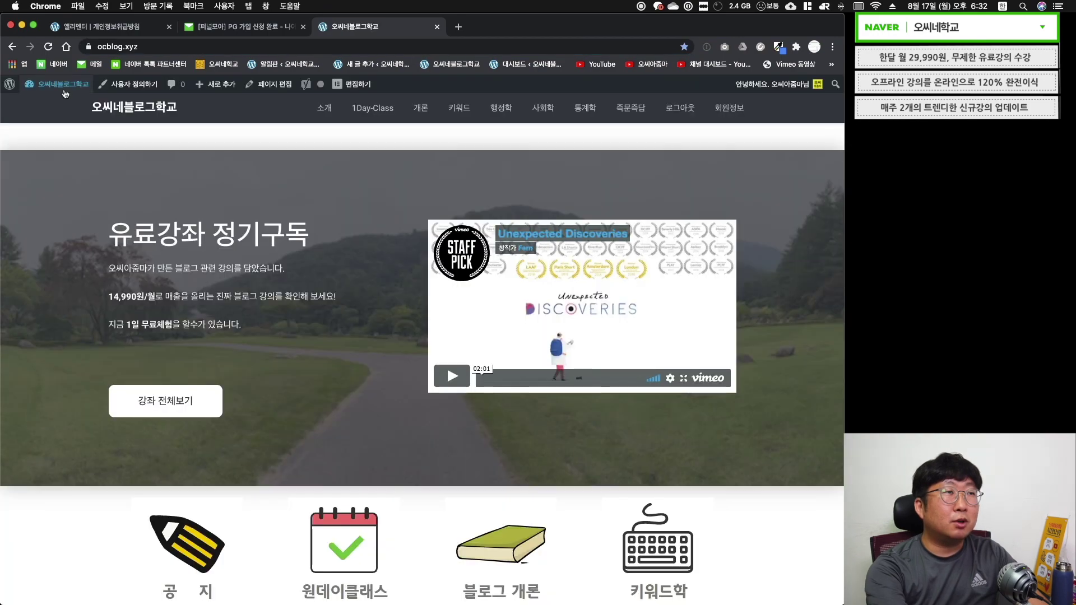
{"action": "mouse_move", "coordinate": [58, 84]}
{"action": "left_click", "coordinate": [57, 104]}
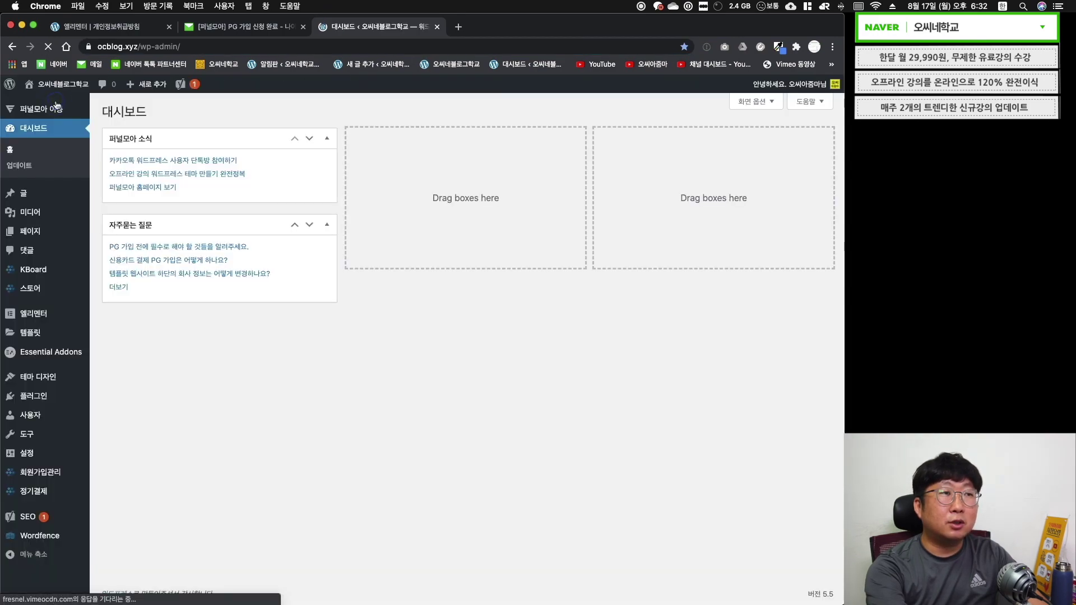
{"action": "mouse_move", "coordinate": [24, 476]}
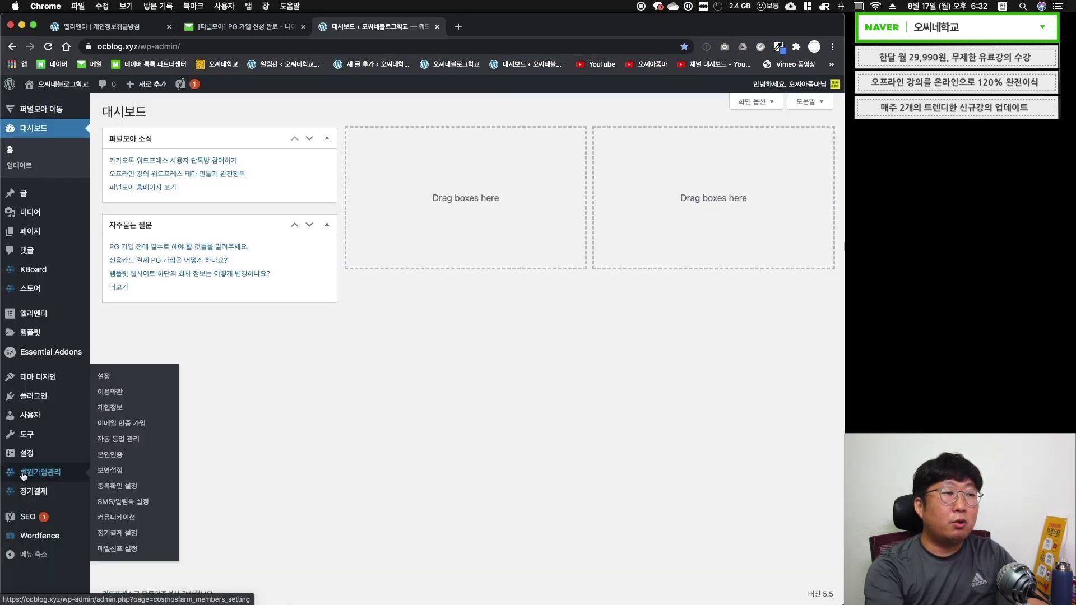
{"action": "left_click", "coordinate": [111, 392]}
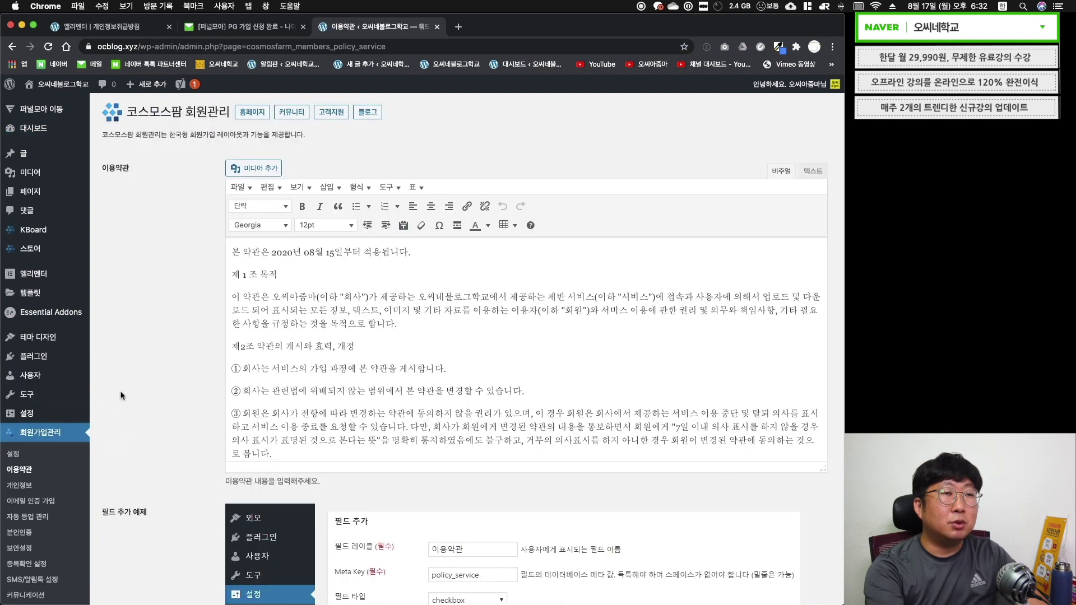
{"action": "left_click", "coordinate": [20, 485]}
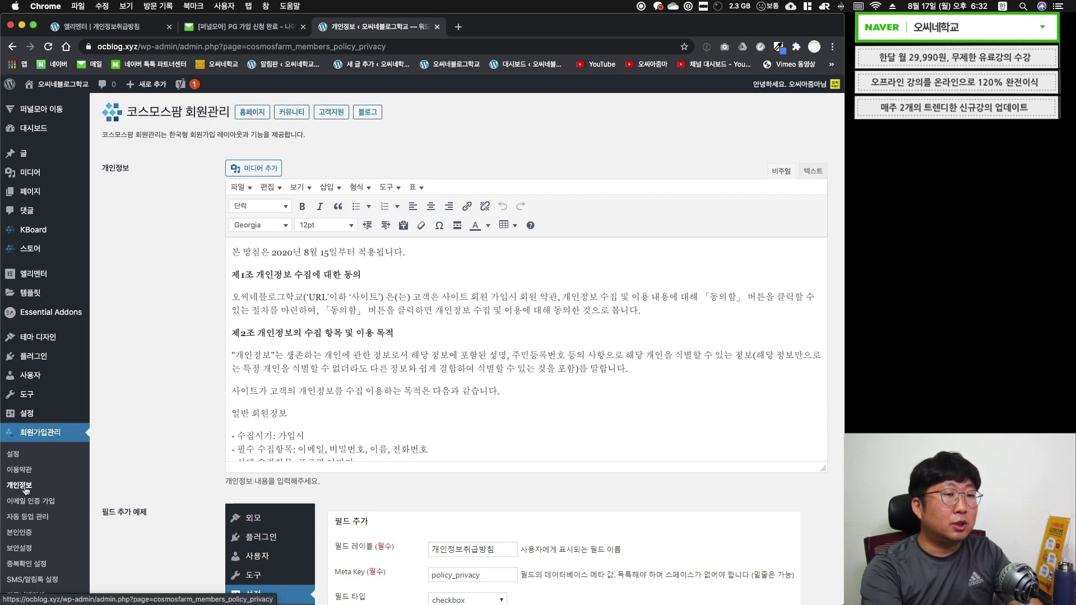
- Copy the entire 개인정보 text and paste it into the text editor widget of the 개인정보취급방침 page in Elementor
{"action": "left_click", "coordinate": [396, 416]}
{"action": "key", "text": "super+a"}
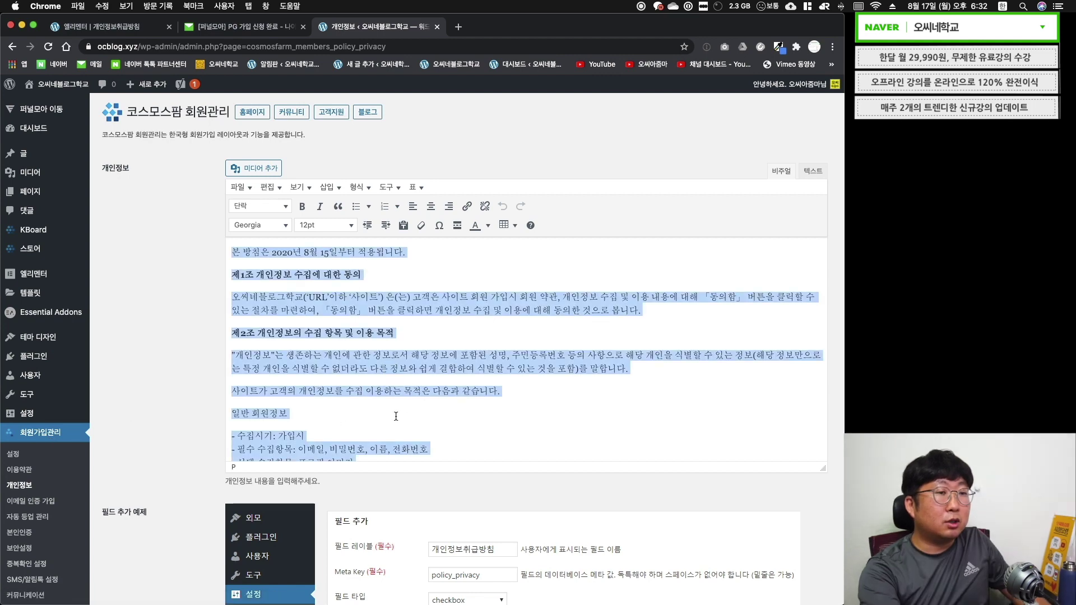
{"action": "key", "text": "super+1"}
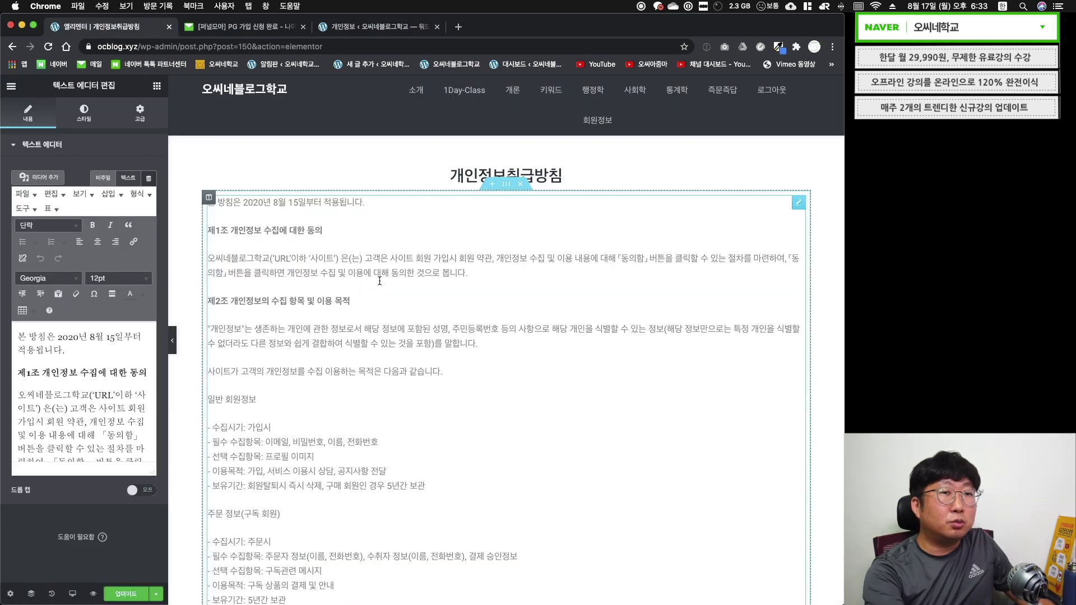
- Save the 개인정보취급방침 page and open the 이용약관 page from the page list in the Elementor editor
{"action": "left_click", "coordinate": [129, 593]}
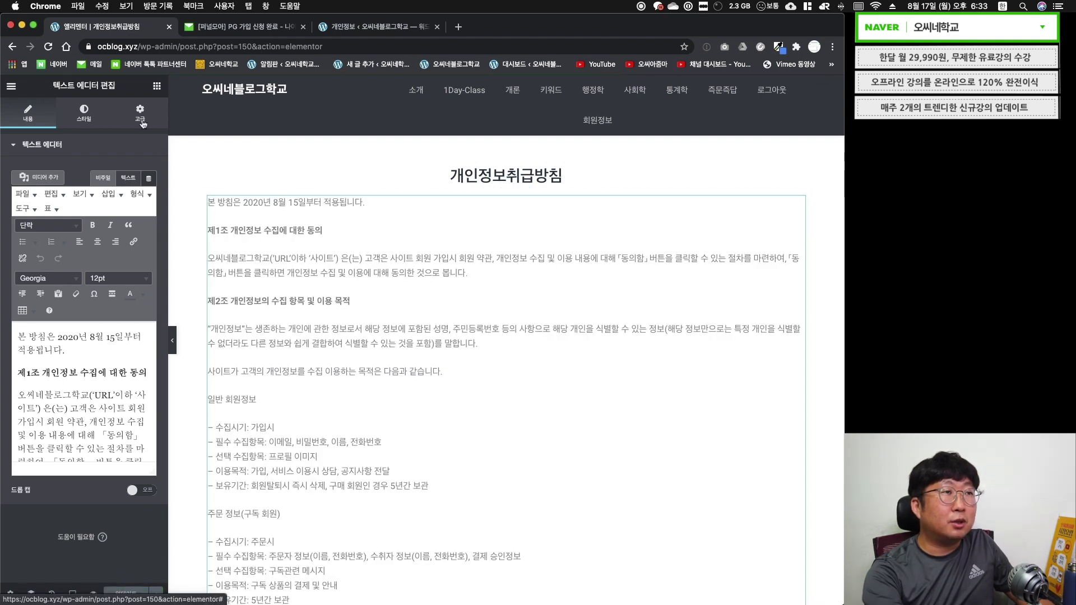
{"action": "key", "text": "super+bracketleft"}
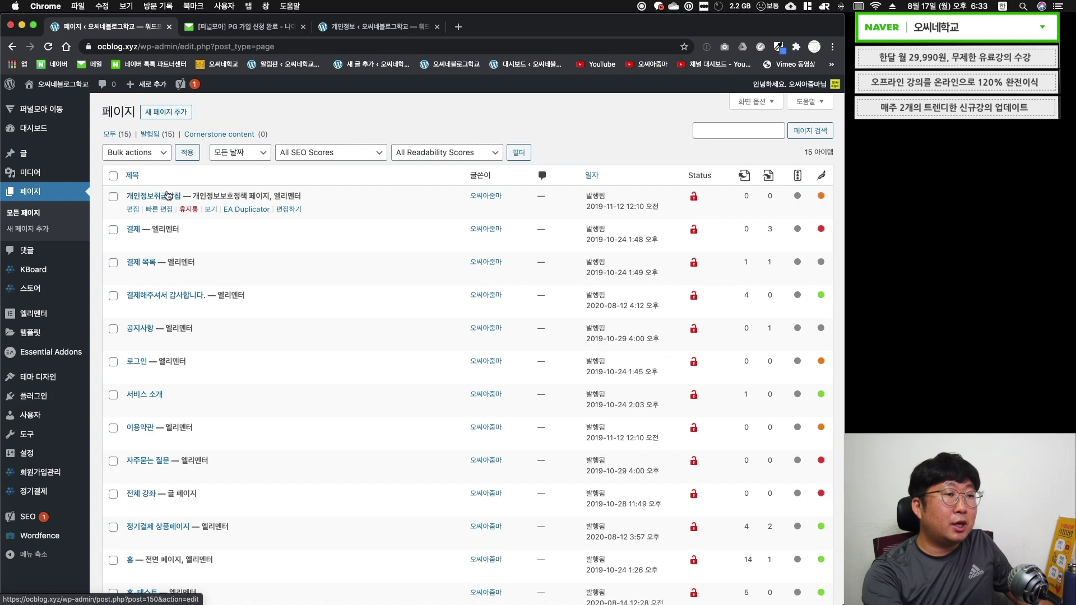
{"action": "scroll", "coordinate": [141, 261], "scroll_direction": "down", "scroll_amount": 10}
{"action": "left_click", "coordinate": [133, 273]}
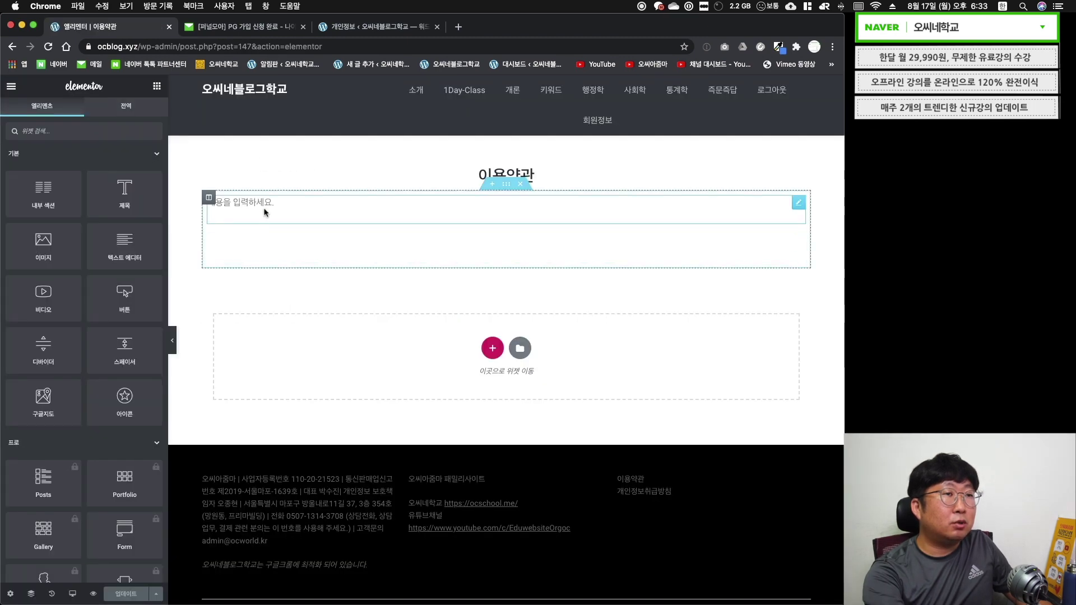
- Copy the entire 이용약관 text from the 회원가입관리 settings into the 이용약관 page's text editor widget and update the page
{"action": "left_click", "coordinate": [259, 205]}
{"action": "key", "text": "super+3"}
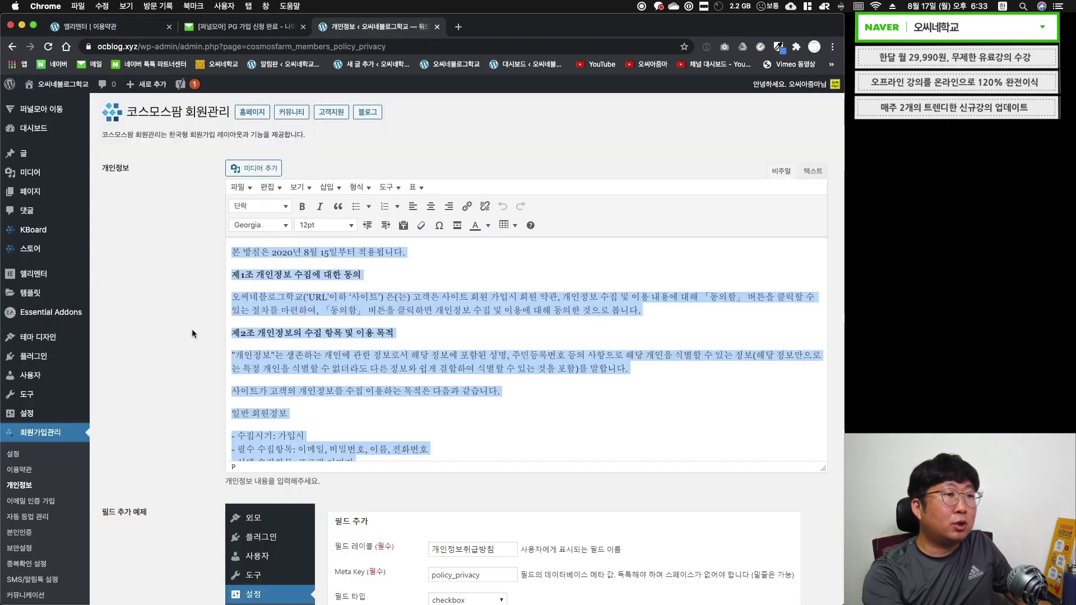
{"action": "left_click", "coordinate": [31, 470]}
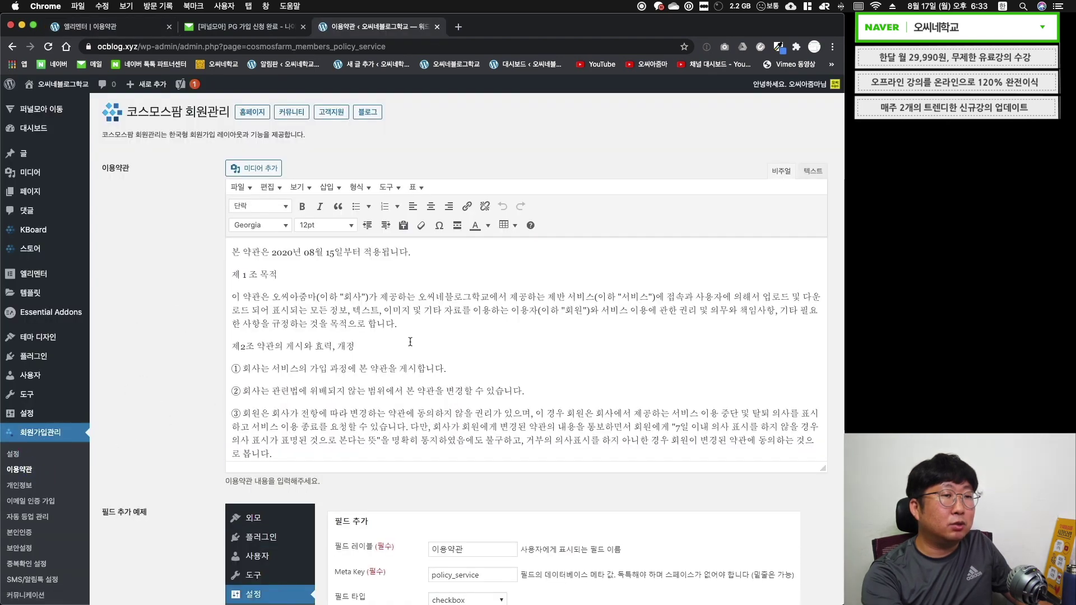
{"action": "key", "text": "super+a"}
{"action": "key", "text": "super+1"}
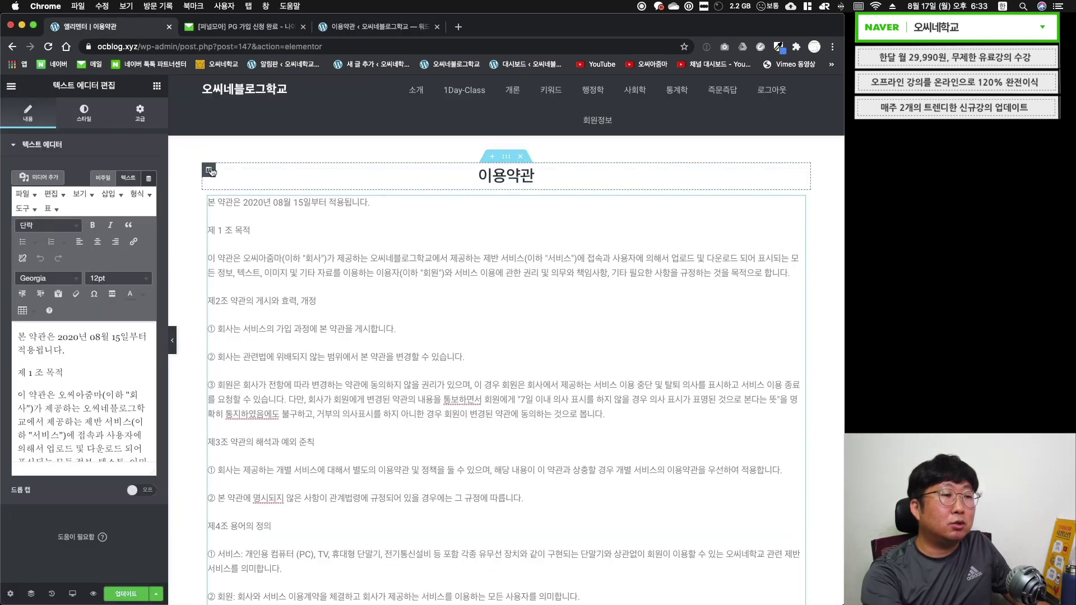
{"action": "left_click", "coordinate": [130, 594]}
- Open the policy and privacy links in the PG application mail and review the published 이용약관 and 개인정보취급방침 pages
{"action": "key", "text": "super+2"}
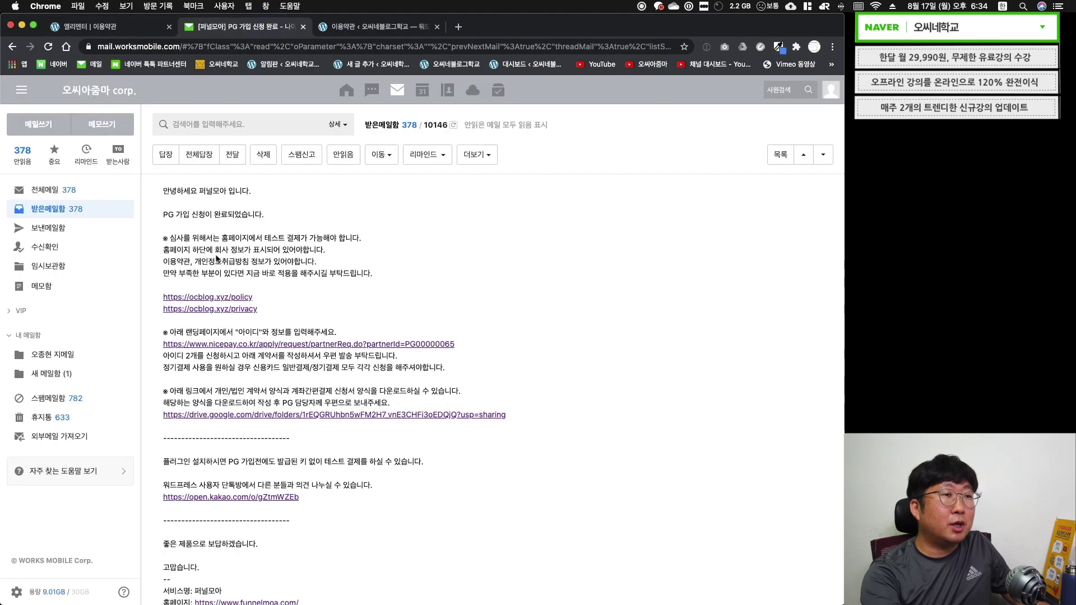
{"action": "left_click", "coordinate": [212, 301]}
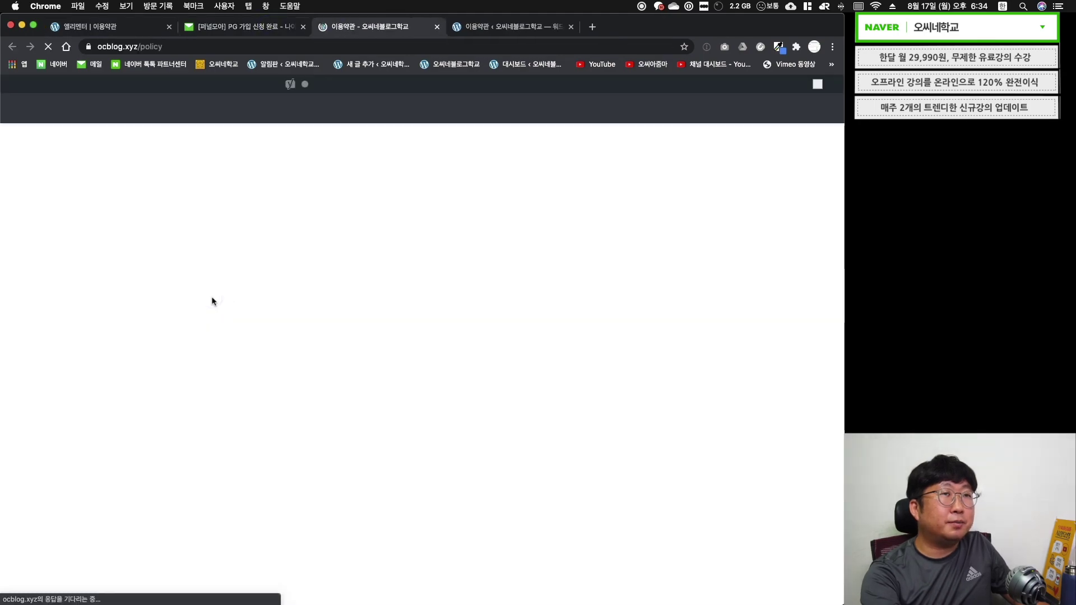
{"action": "scroll", "coordinate": [343, 269], "scroll_direction": "down", "scroll_amount": 10}
{"action": "scroll", "coordinate": [343, 269], "scroll_direction": "up", "scroll_amount": 15}
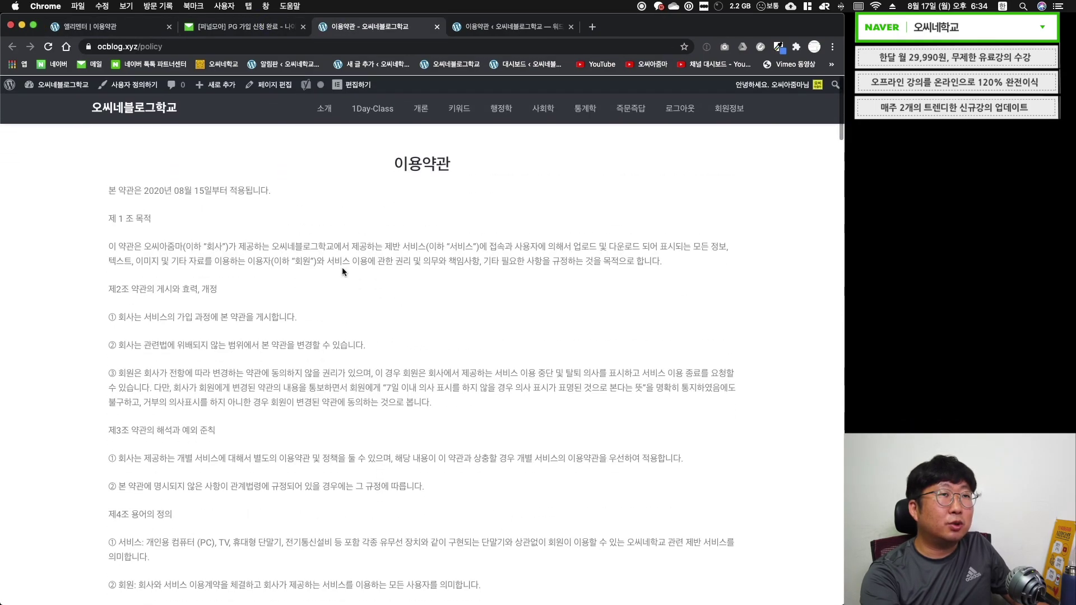
{"action": "scroll", "coordinate": [399, 281], "scroll_direction": "down", "scroll_amount": 15}
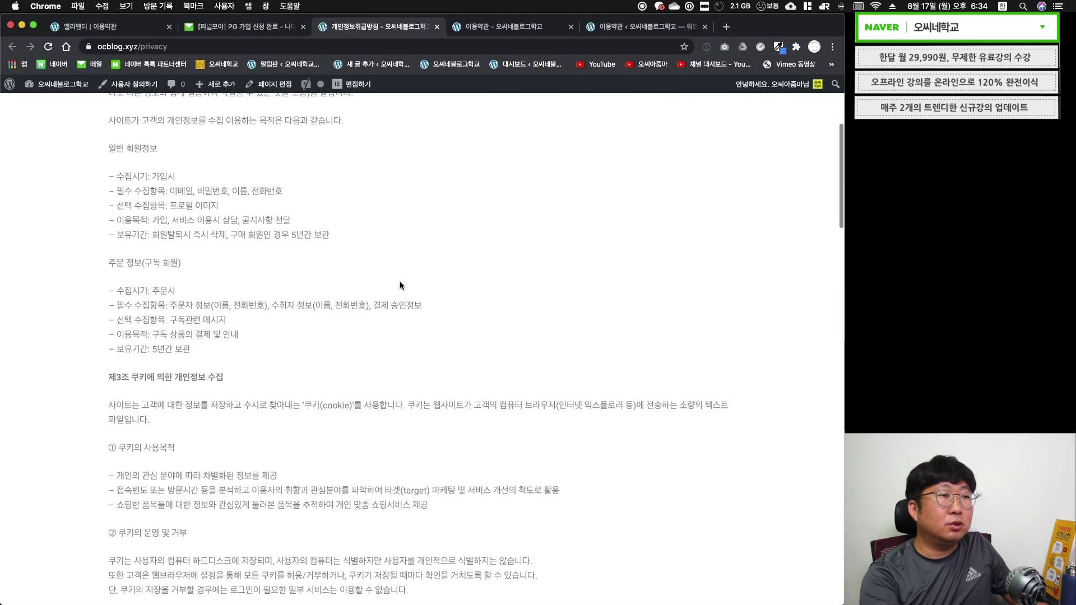
{"action": "scroll", "coordinate": [399, 281], "scroll_direction": "up", "scroll_amount": 15}
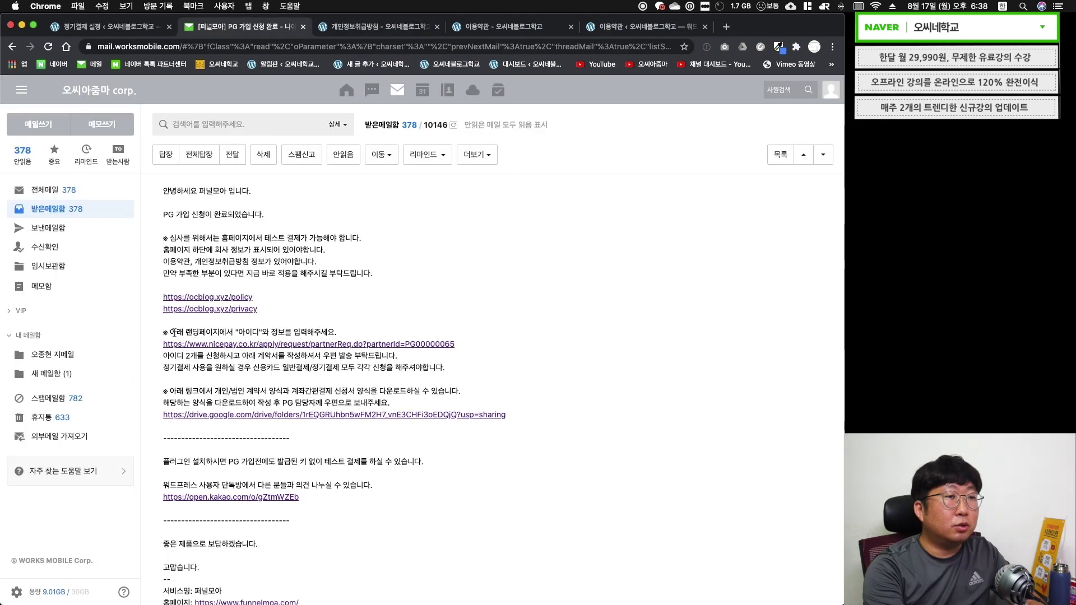
- Open the NICEPAY application link in the mail, review the service application with 신용카드 selected and all terms agreed, and submit it
{"action": "left_click_drag", "start_coordinate": [177, 332], "coordinate": [278, 333]}
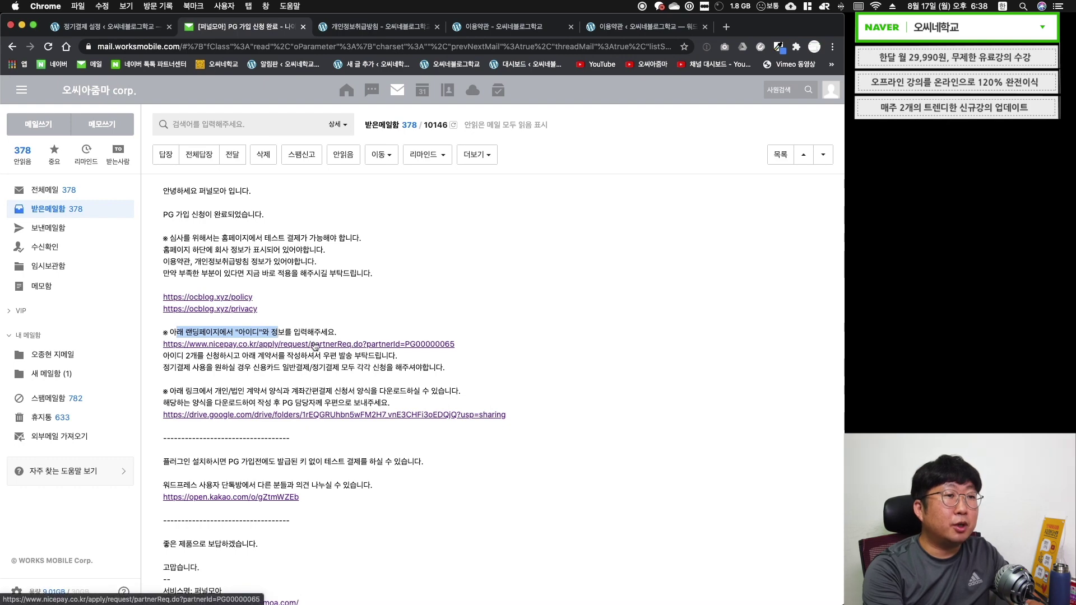
{"action": "left_click", "coordinate": [314, 344]}
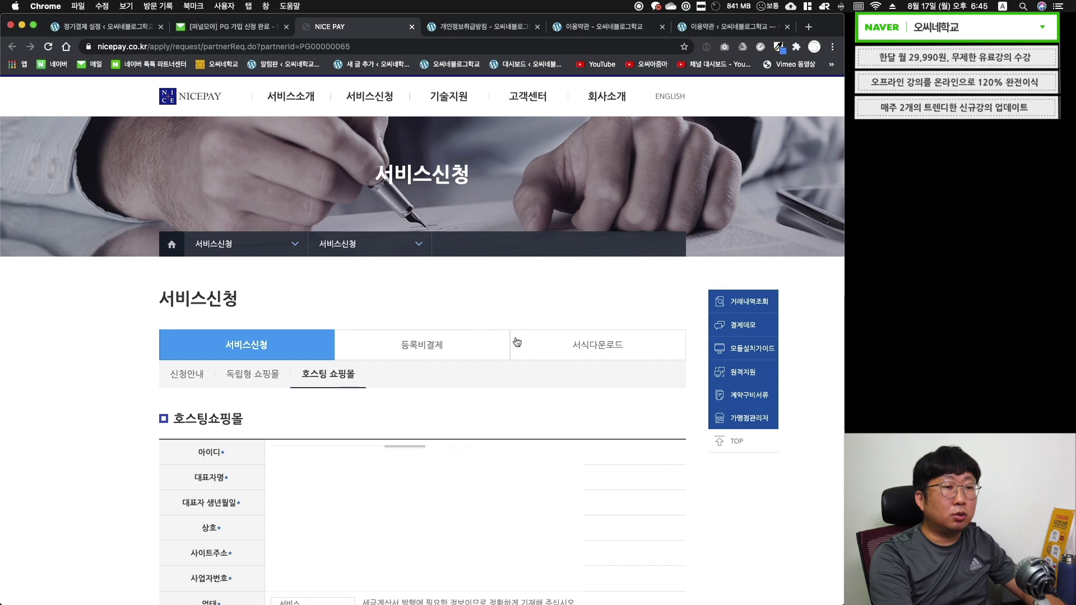
{"action": "scroll", "coordinate": [150, 415], "scroll_direction": "down", "scroll_amount": 10}
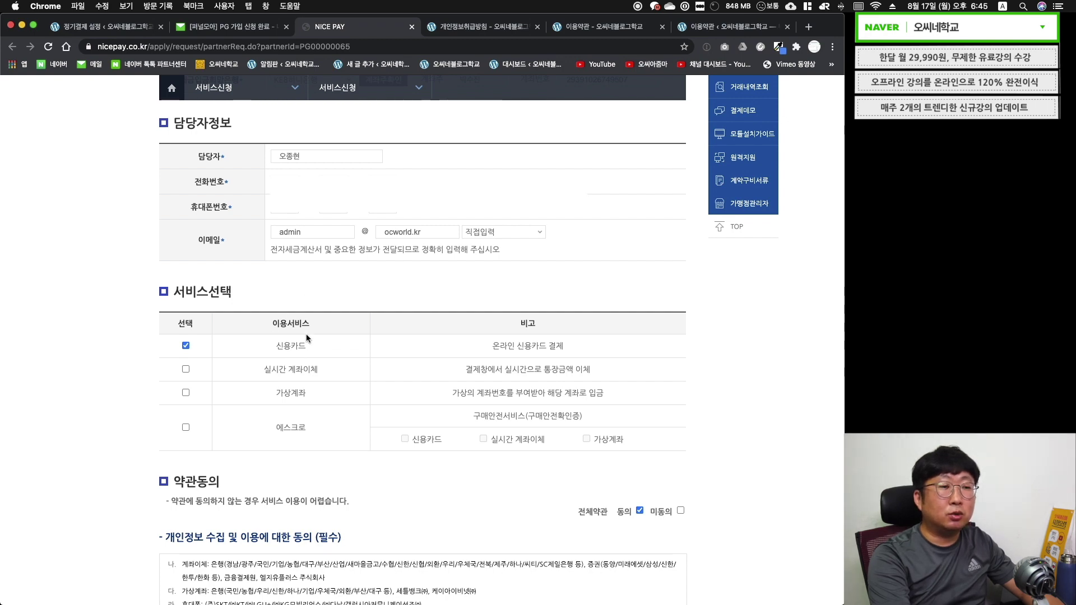
{"action": "scroll", "coordinate": [99, 368], "scroll_direction": "down", "scroll_amount": 5}
{"action": "scroll", "coordinate": [99, 368], "scroll_direction": "down", "scroll_amount": 2}
{"action": "scroll", "coordinate": [99, 368], "scroll_direction": "down", "scroll_amount": 3}
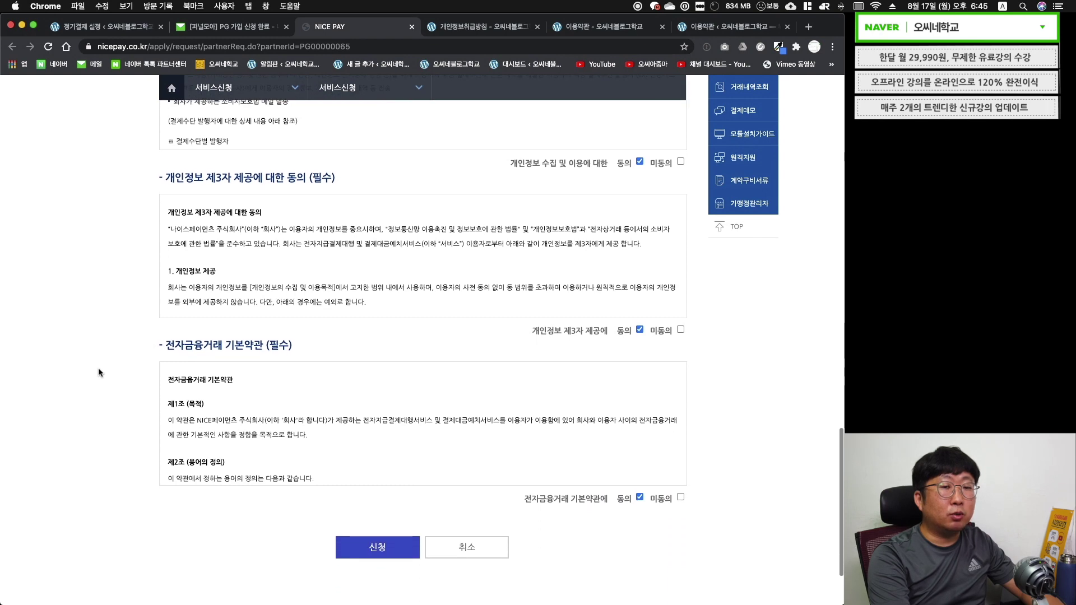
{"action": "left_click", "coordinate": [415, 578]}
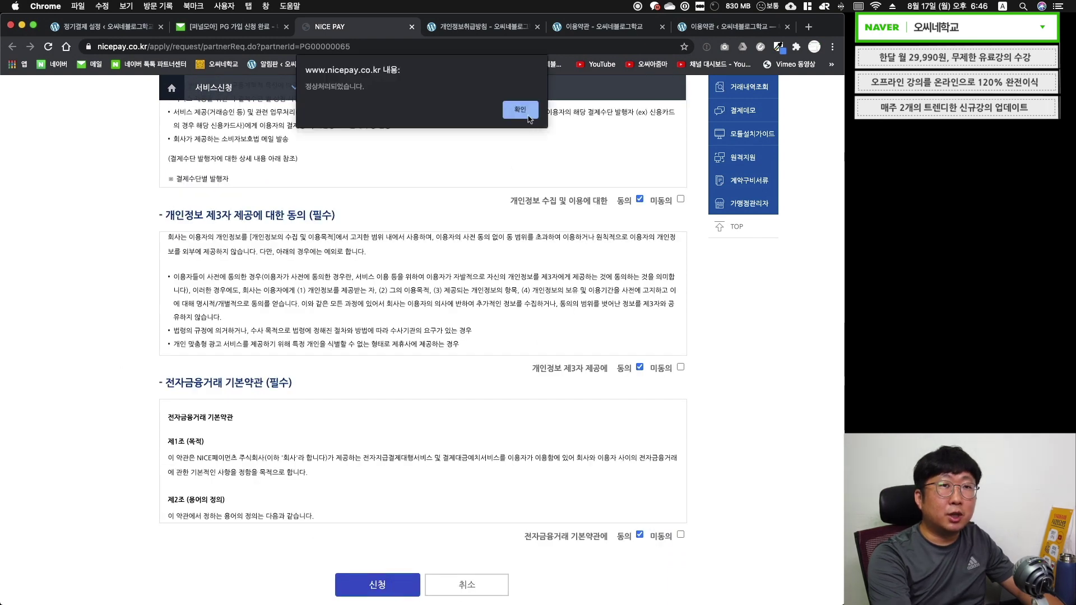
{"action": "left_click", "coordinate": [521, 110]}
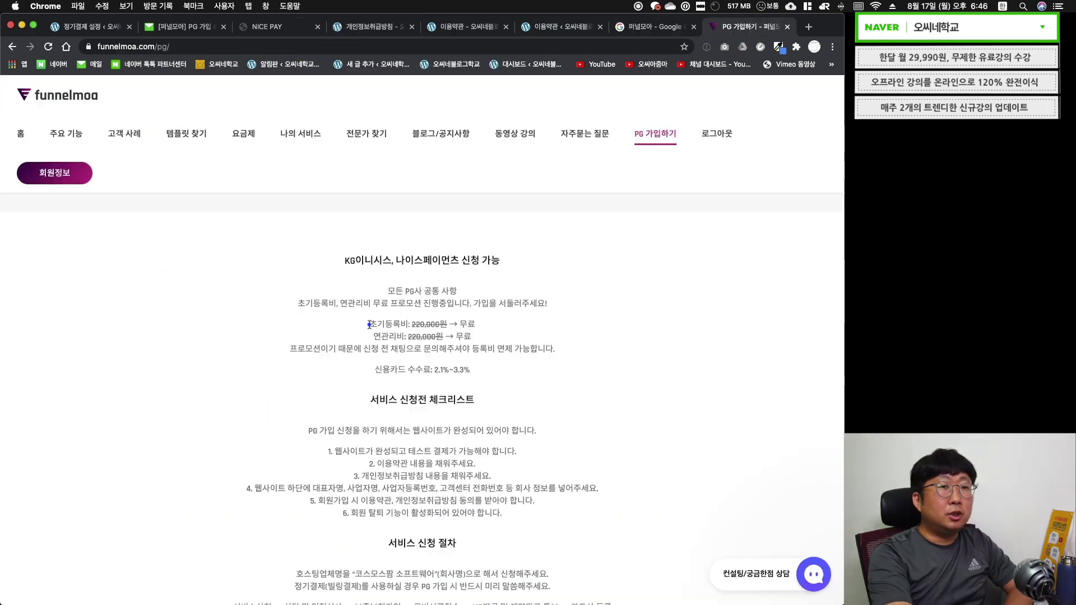
- Review the 초기등록비 and 연관리비 promotion on funnelmoa's PG 가입하기 page
{"action": "left_click_drag", "start_coordinate": [368, 322], "coordinate": [487, 338]}
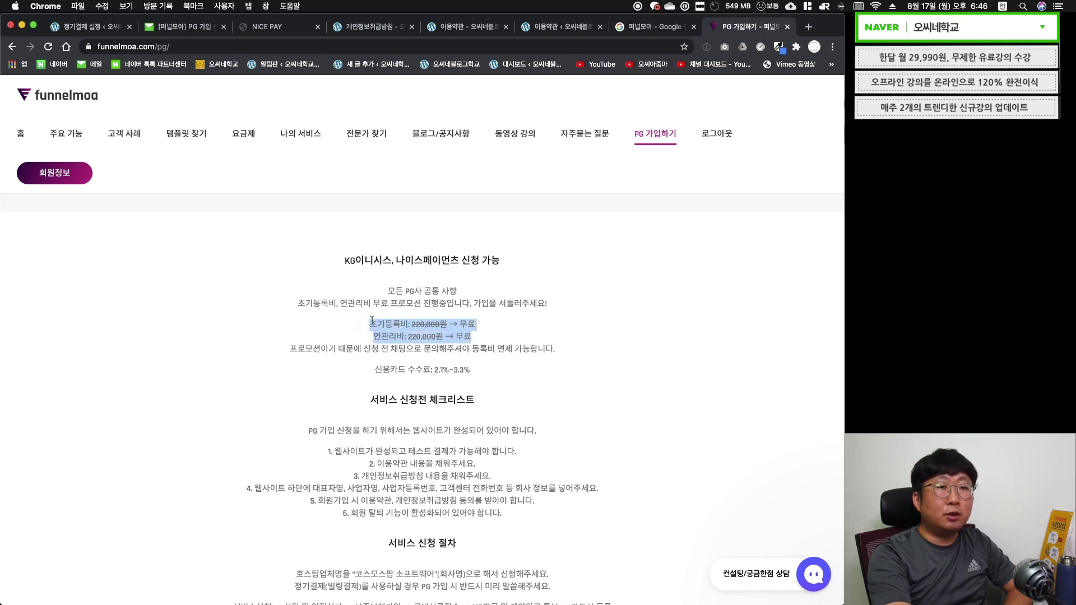
{"action": "key", "text": "super+3"}
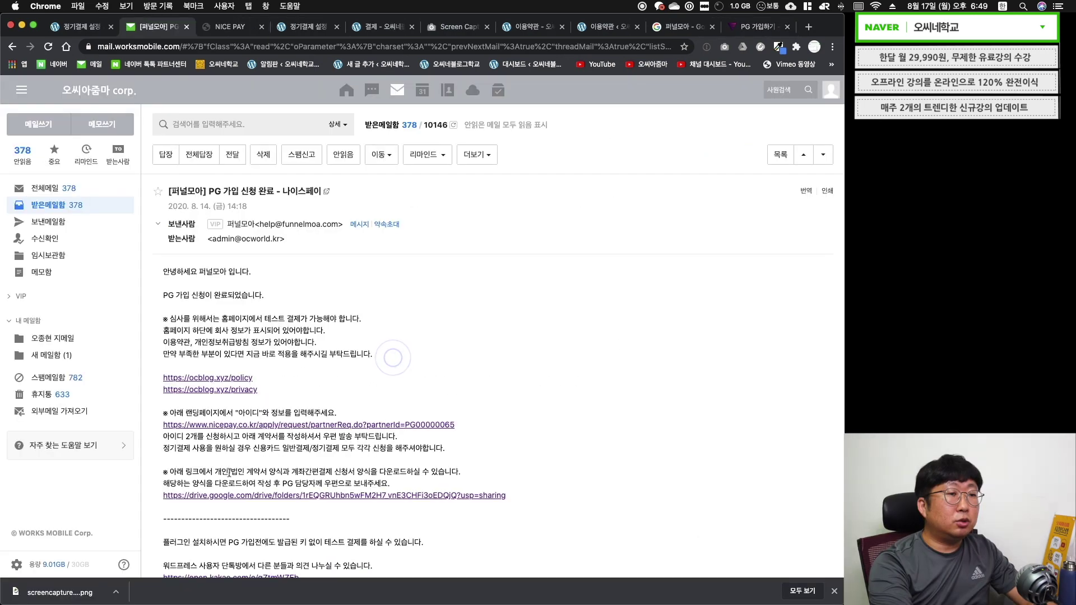
- Open the mail's Google Drive link to the contract forms and examine the NICEPAY 법인사업자 contract in Word
{"action": "left_click_drag", "start_coordinate": [163, 495], "coordinate": [508, 496]}
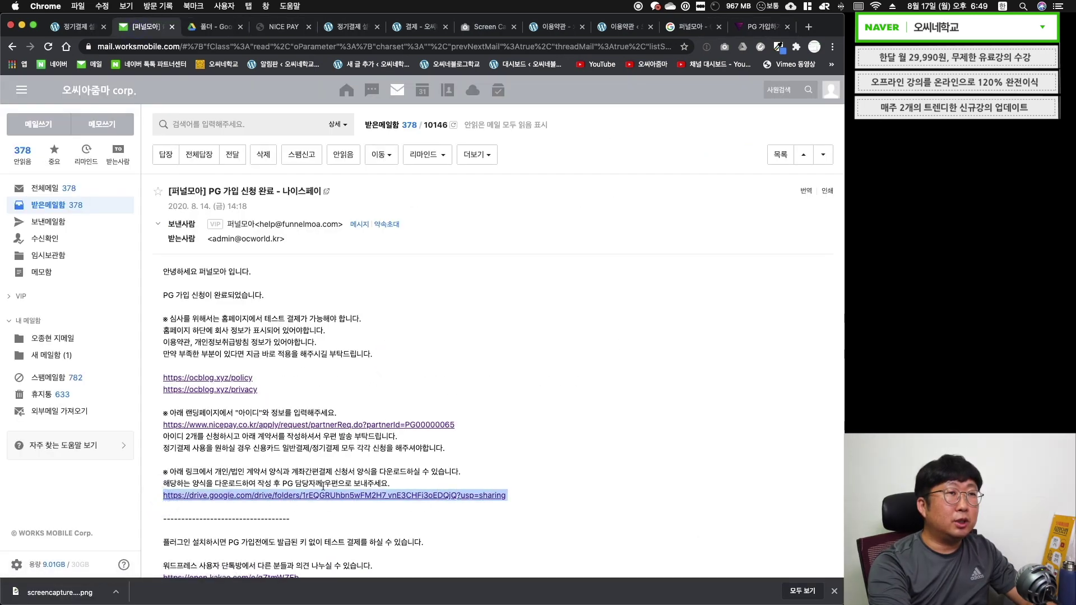
{"action": "key", "text": "super+3"}
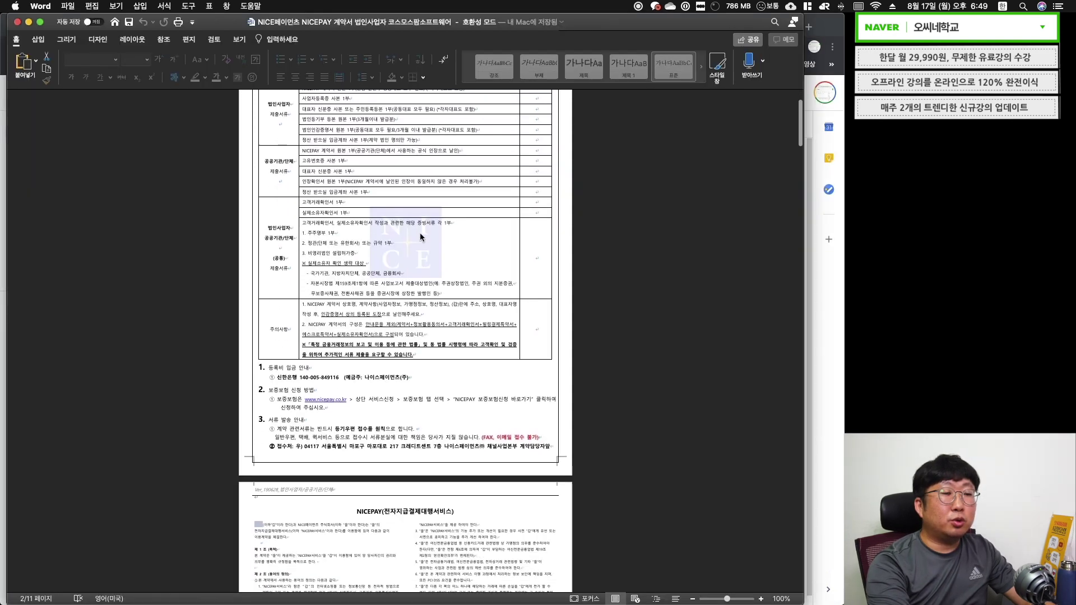
{"action": "scroll", "coordinate": [420, 236], "scroll_direction": "down", "scroll_amount": 10}
{"action": "scroll", "coordinate": [420, 233], "scroll_direction": "down", "scroll_amount": 10}
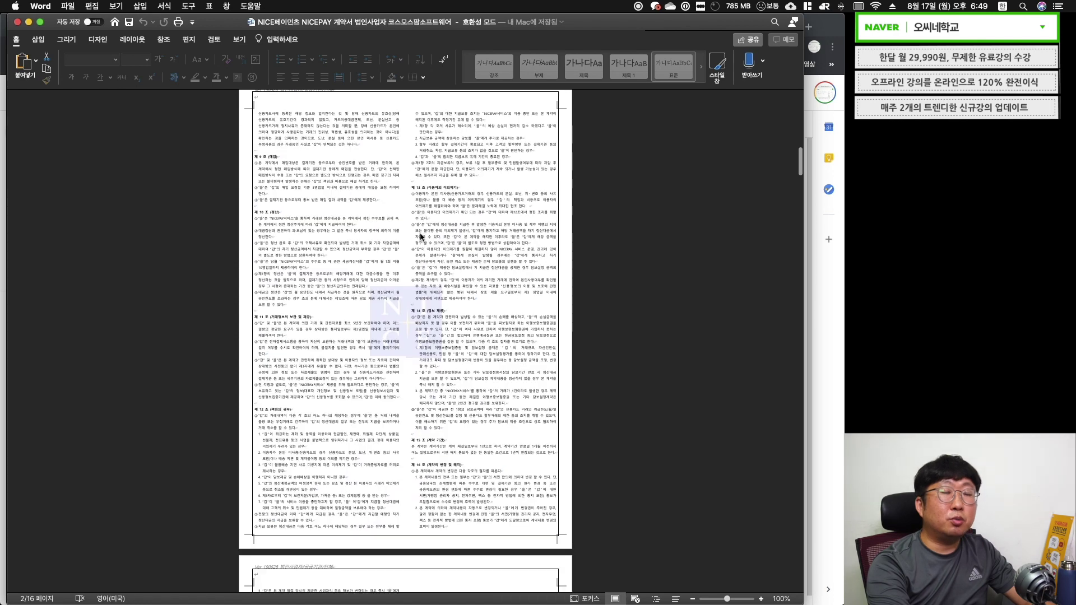
{"action": "scroll", "coordinate": [419, 233], "scroll_direction": "down", "scroll_amount": 5}
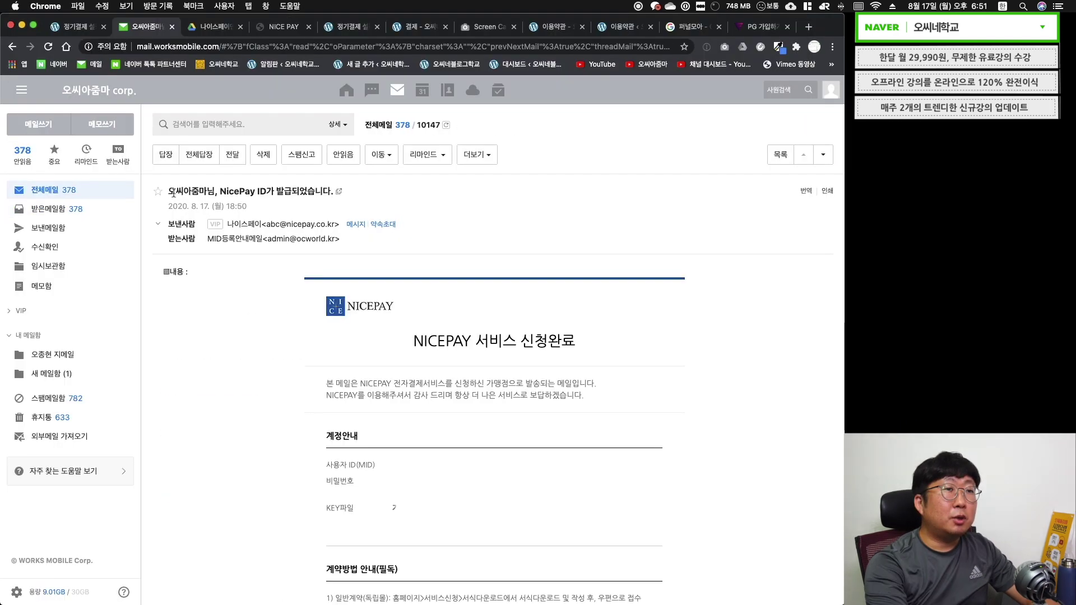
- Read the subject of the NicePay ID issuance mail in the mailbox
{"action": "left_click_drag", "start_coordinate": [174, 192], "coordinate": [324, 194]}
{"action": "left_click", "coordinate": [457, 203]}
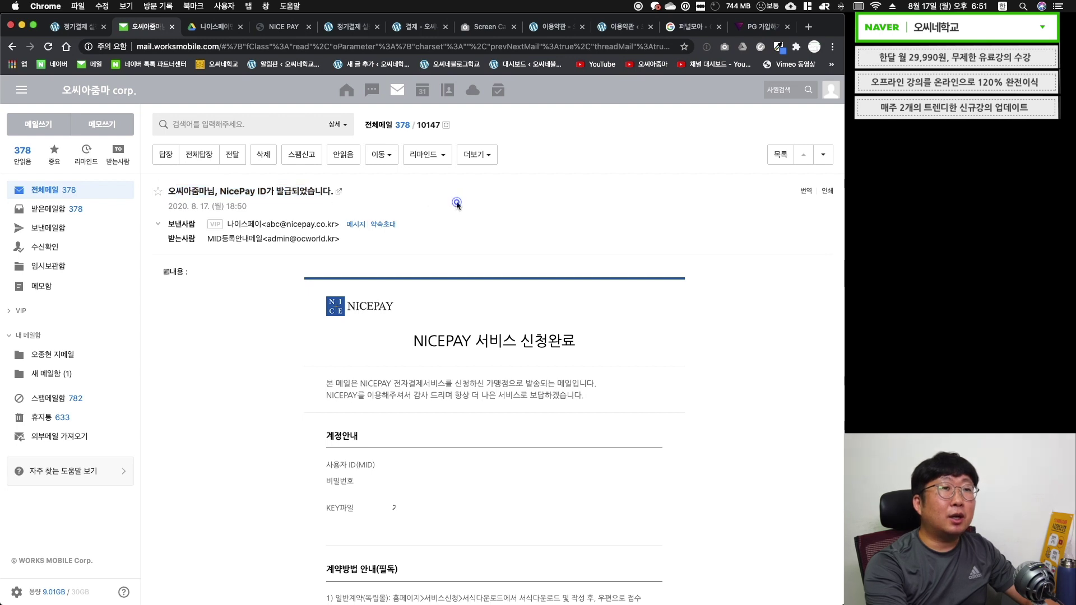